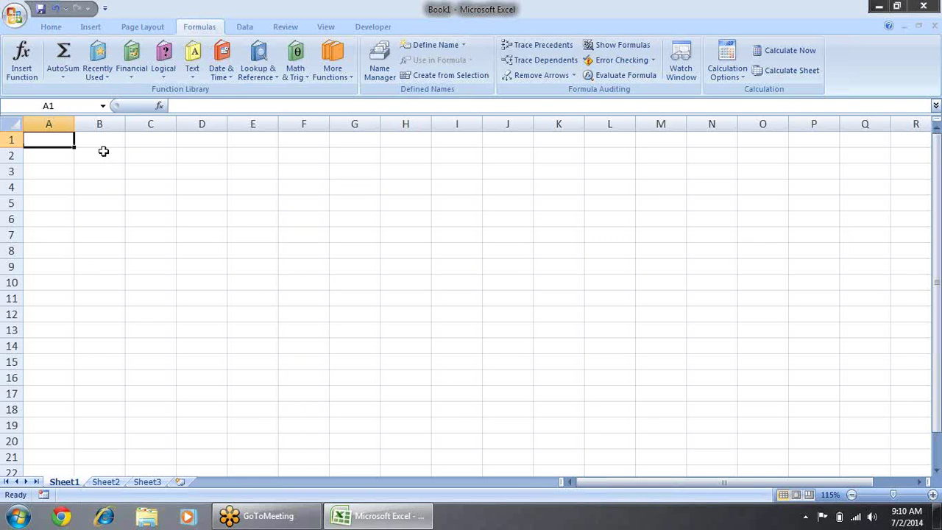
Enter 2 in A1 and 3 in B1
{"action": "type", "text": "2"}
{"action": "key", "text": "Tab"}
{"action": "type", "text": "3"}
{"action": "key", "text": "Tab"}
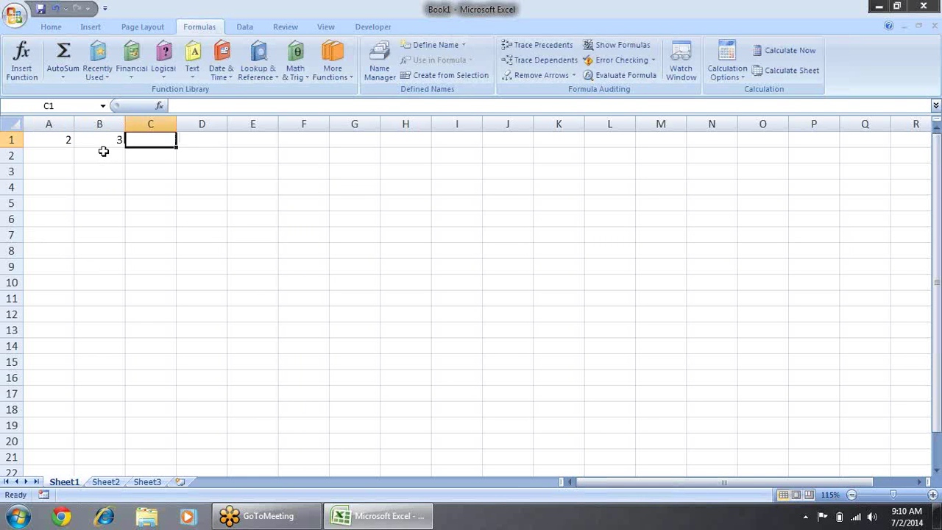
Build the comparison formula =A1>B1 in C1, which returns FALSE
{"action": "type", "text": "="}
{"action": "key", "text": "Left"}
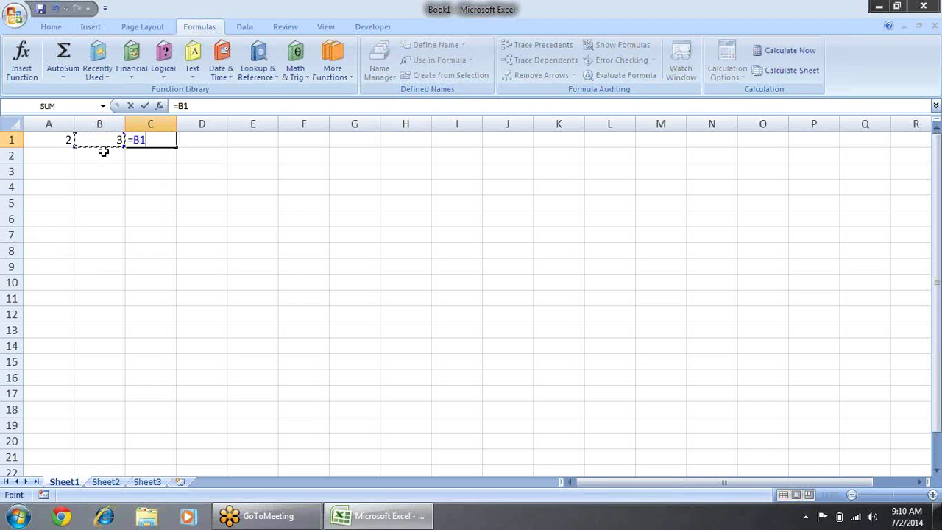
{"action": "key", "text": "Left"}
{"action": "type", "text": ">"}
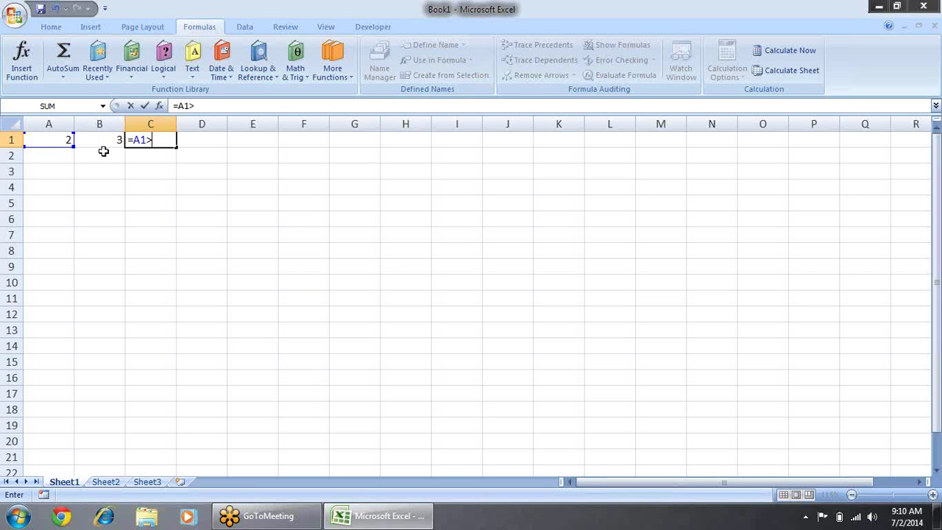
{"action": "key", "text": "Left"}
{"action": "key", "text": "Return"}
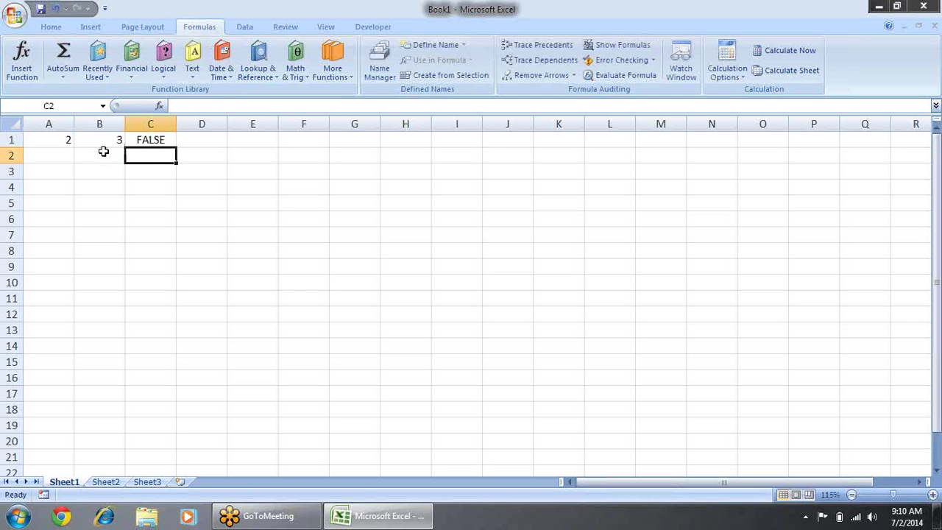
{"action": "key", "text": "Down"}
{"action": "key", "text": "Down"}
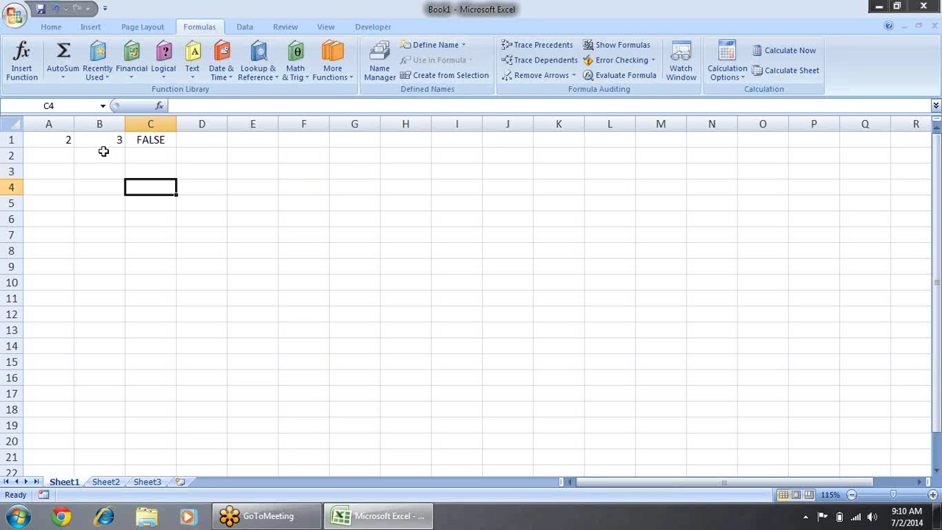
Begin typing =IF( in C3 with cell J3 as the logical test
{"action": "key", "text": "Up"}
{"action": "type", "text": "="}
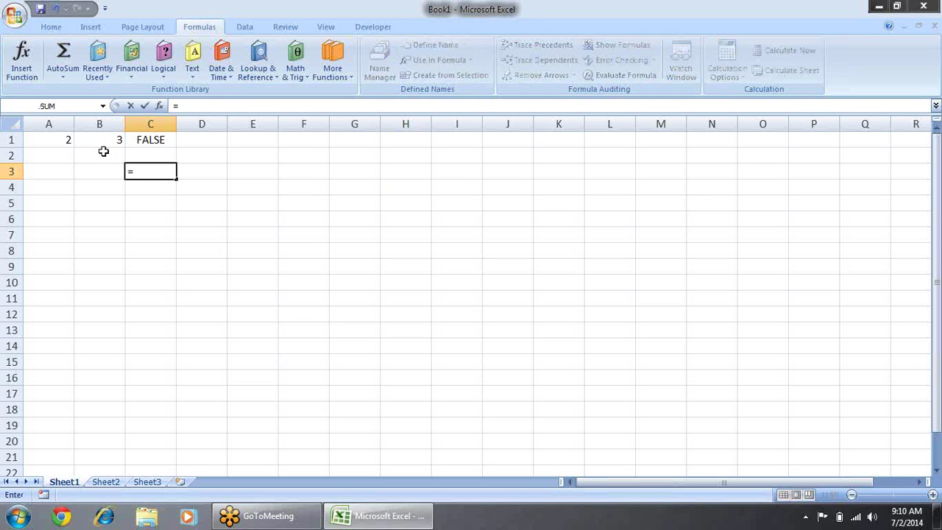
{"action": "type", "text": "IF("}
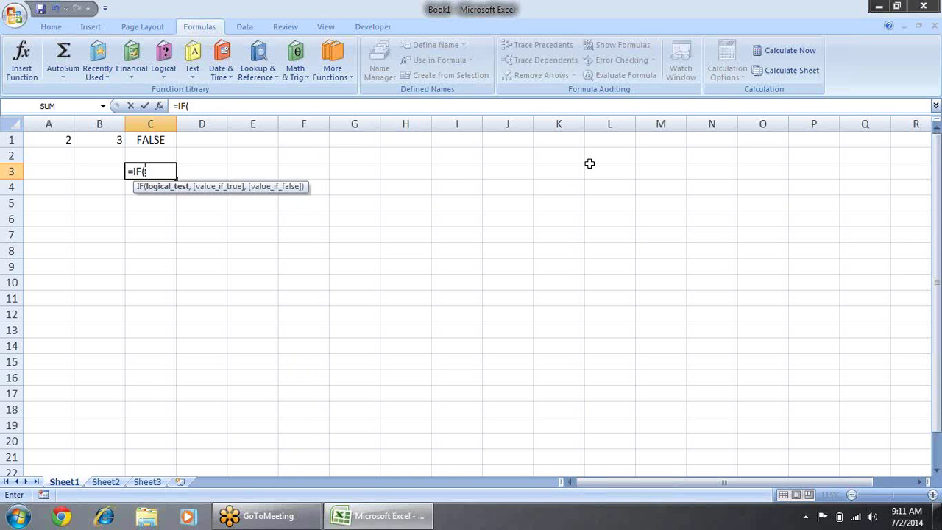
{"action": "left_click", "coordinate": [529, 173]}
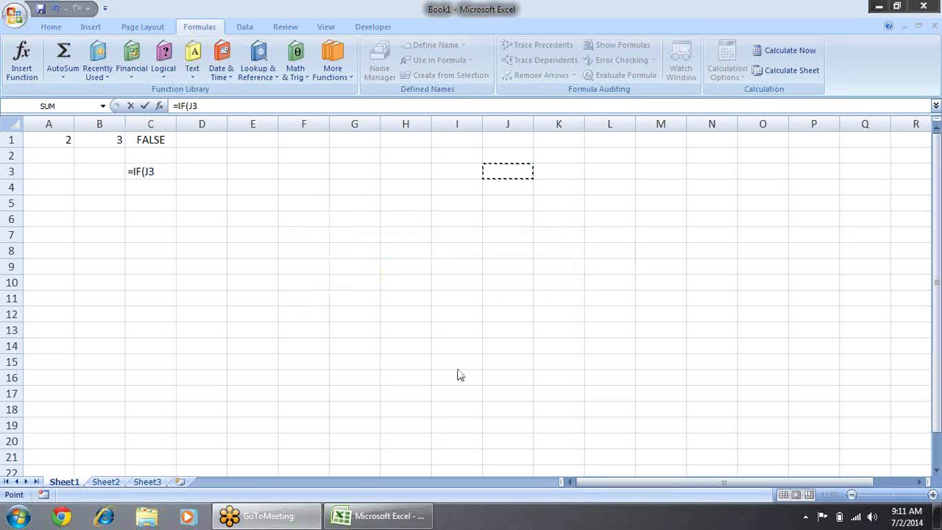
Cancel the unfinished =IF( entry in C3 with Esc, leaving the cell blank
{"action": "left_click", "coordinate": [383, 515]}
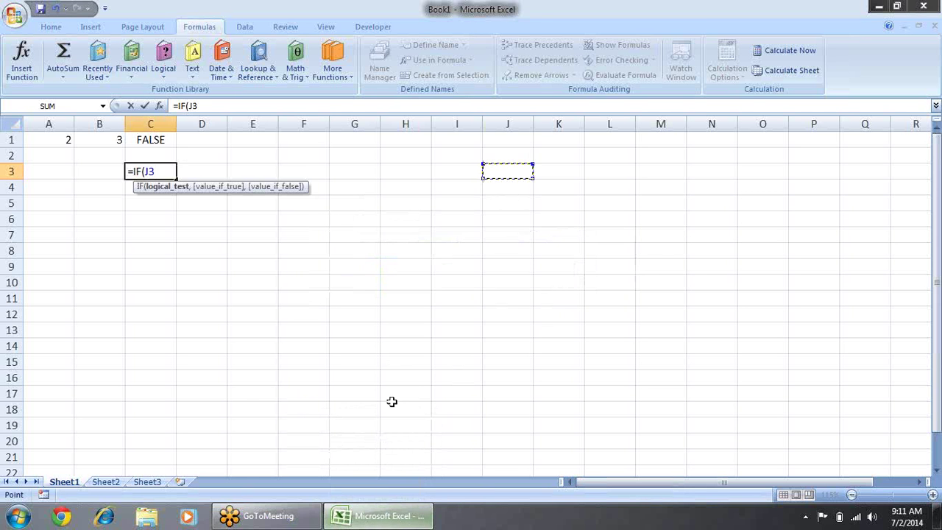
{"action": "left_click", "coordinate": [409, 270]}
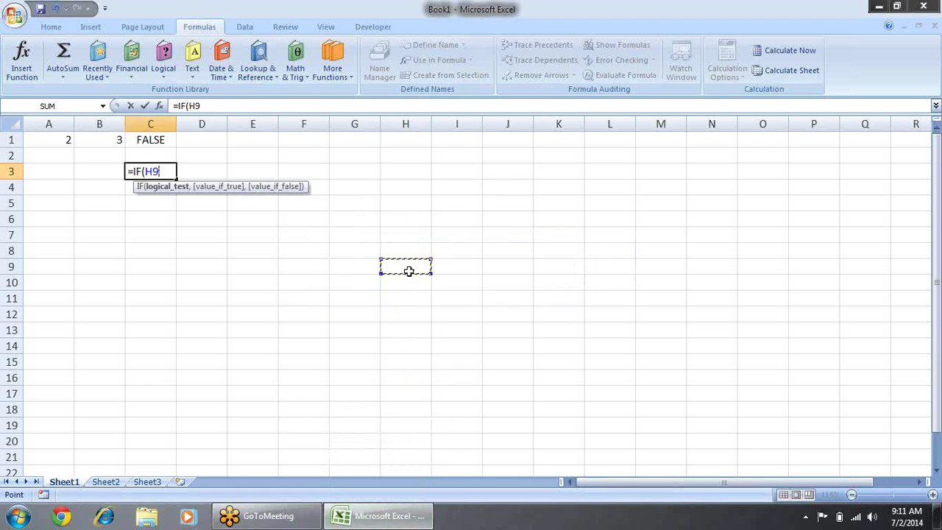
{"action": "key", "text": "Escape"}
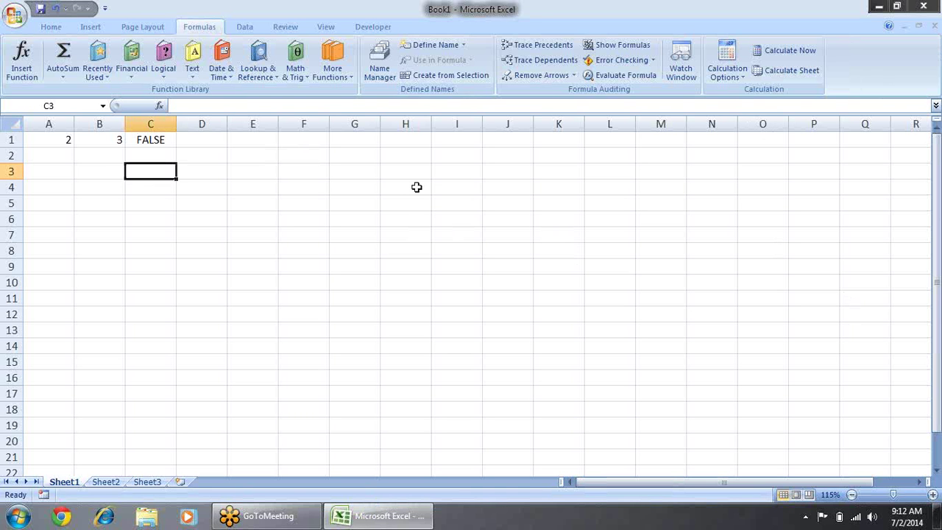
Check C1's formula, then start =IF(C1, in C2 using the comparison result
{"action": "key", "text": "Up"}
{"action": "key", "text": "Up"}
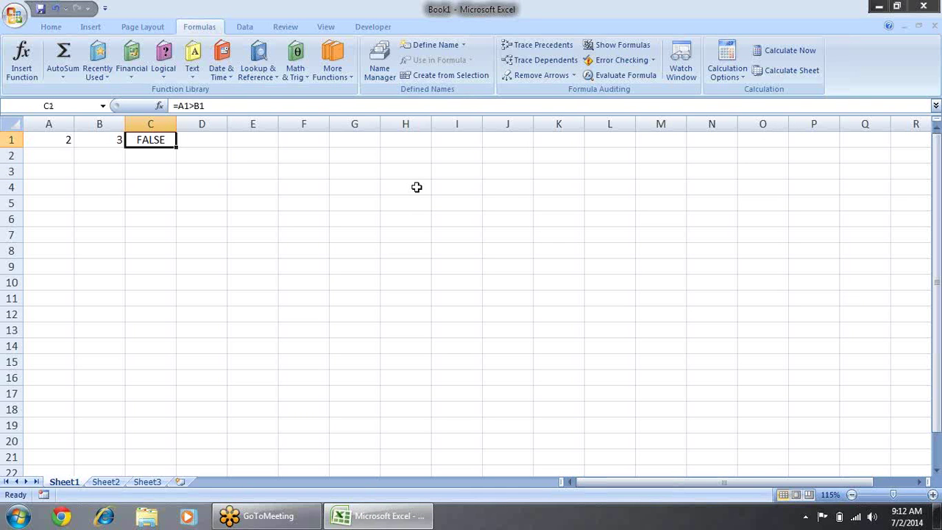
{"action": "key", "text": "F2"}
{"action": "key", "text": "Return"}
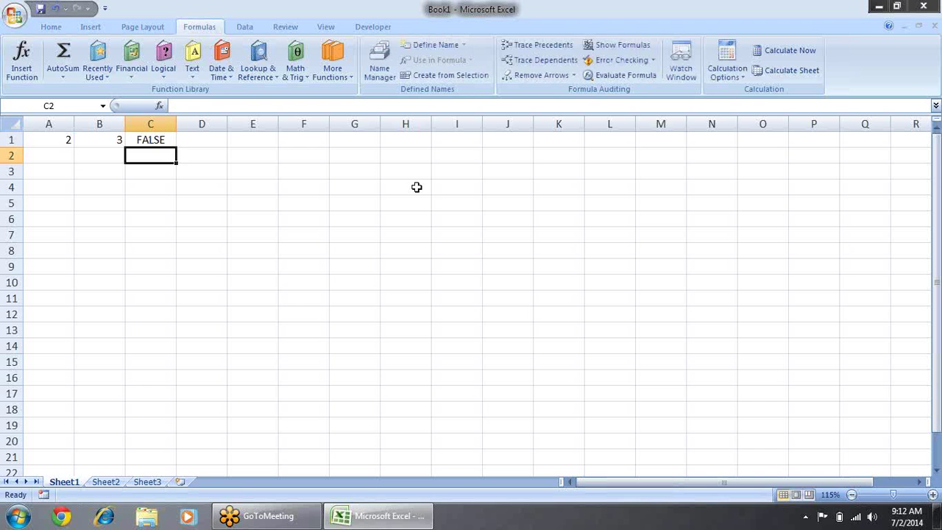
{"action": "type", "text": "="}
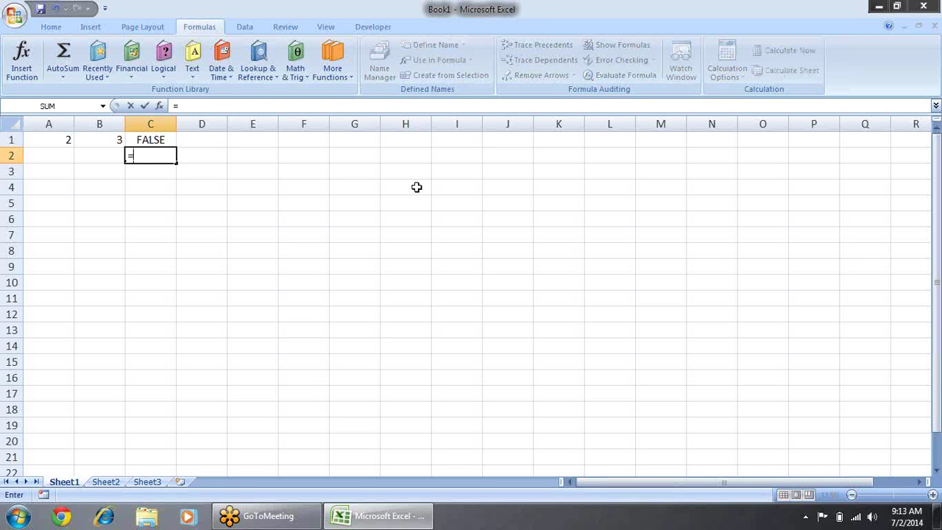
{"action": "type", "text": "if"}
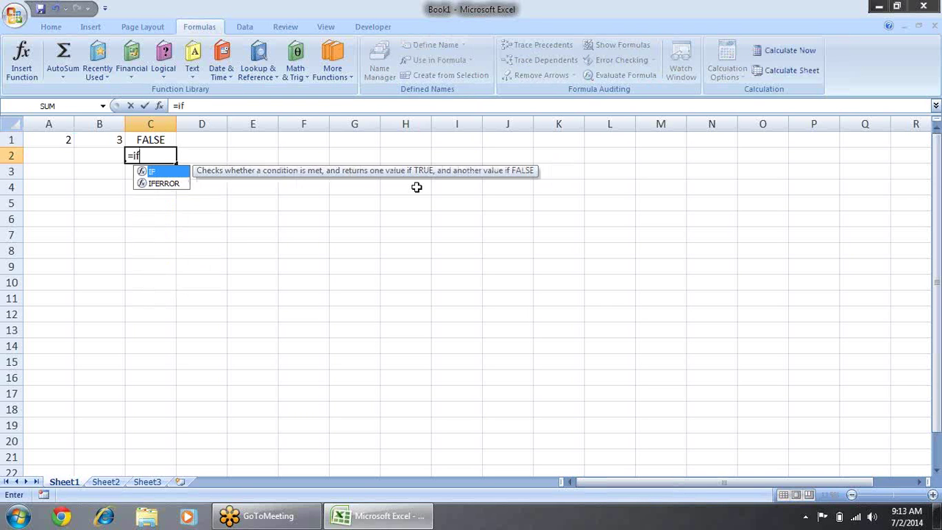
{"action": "key", "text": "Tab"}
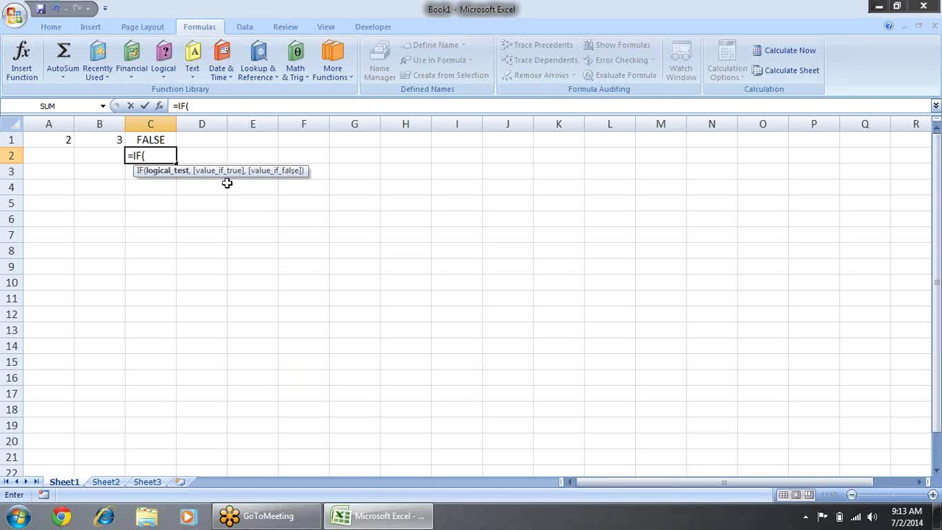
{"action": "left_click", "coordinate": [155, 138]}
{"action": "type", "text": ","}
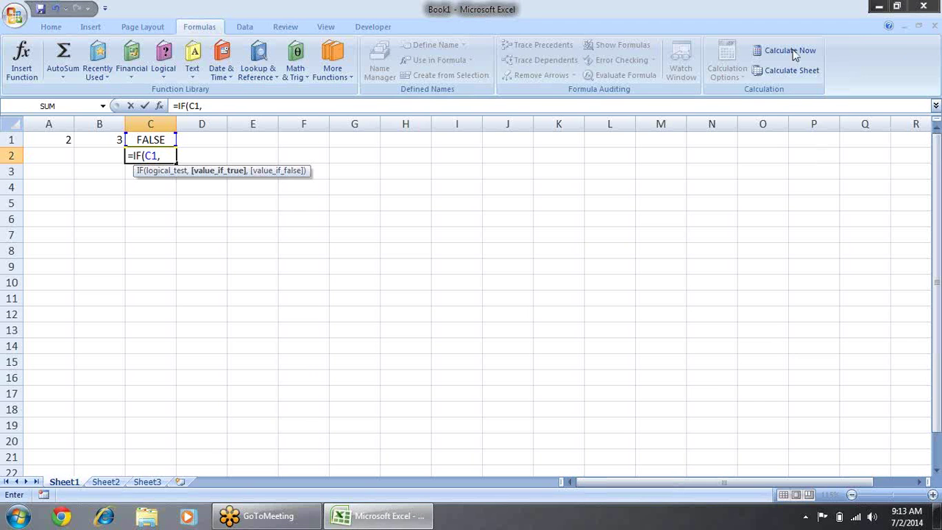
Cancel the partial =IF(C1, entry in C2 with Esc
{"action": "left_click", "coordinate": [785, 76]}
{"action": "left_click", "coordinate": [317, 158]}
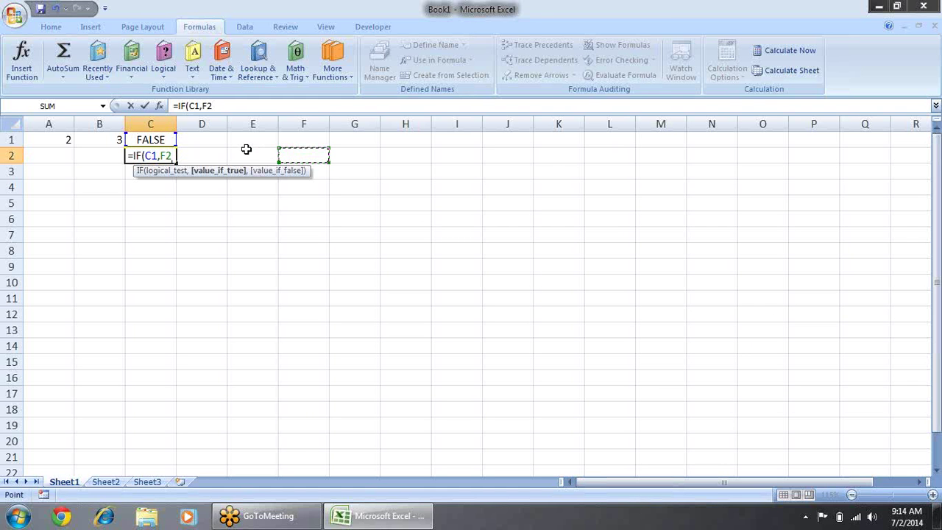
{"action": "key", "text": "Escape"}
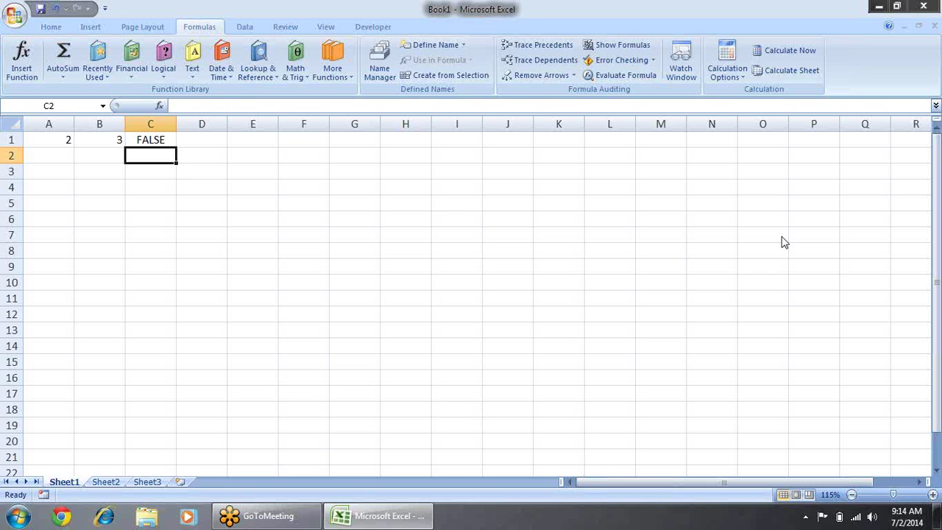
Select C2 and start =IF( from the function autocomplete
{"action": "left_click", "coordinate": [615, 161]}
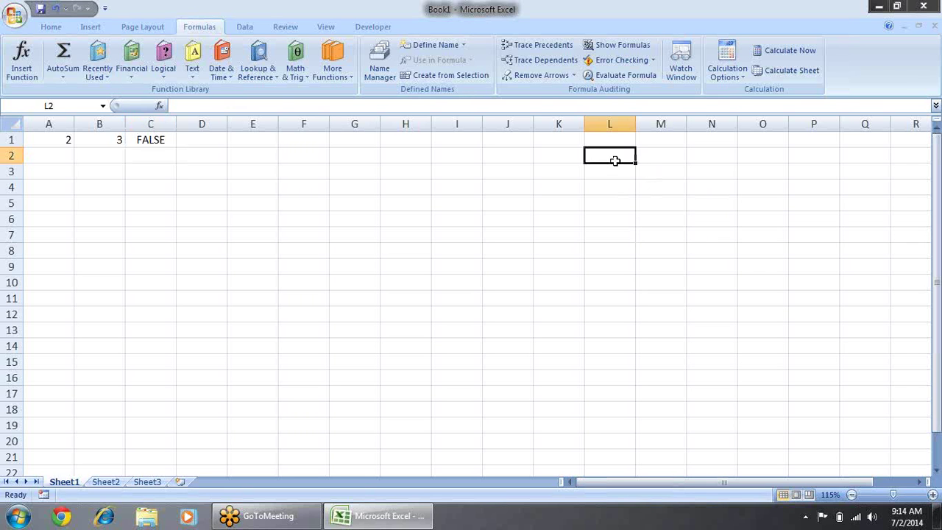
{"action": "left_click", "coordinate": [369, 160]}
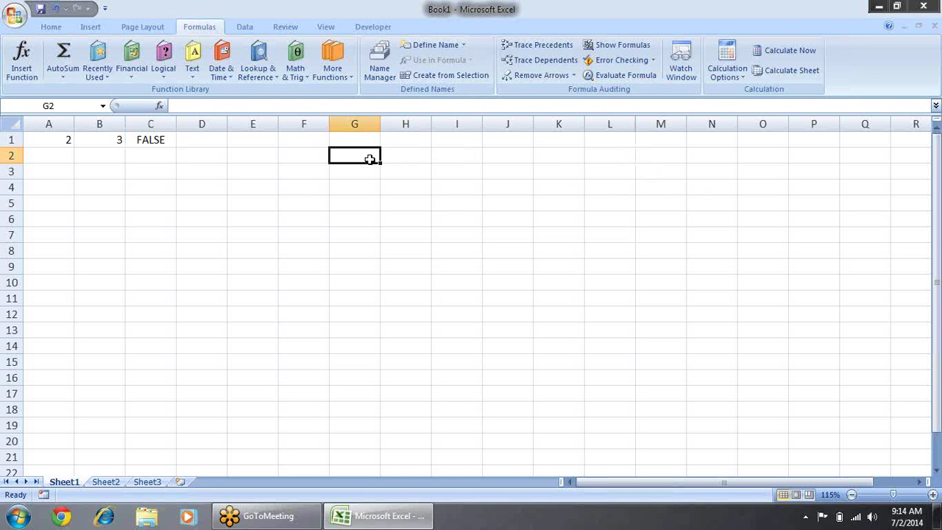
{"action": "left_click", "coordinate": [169, 159]}
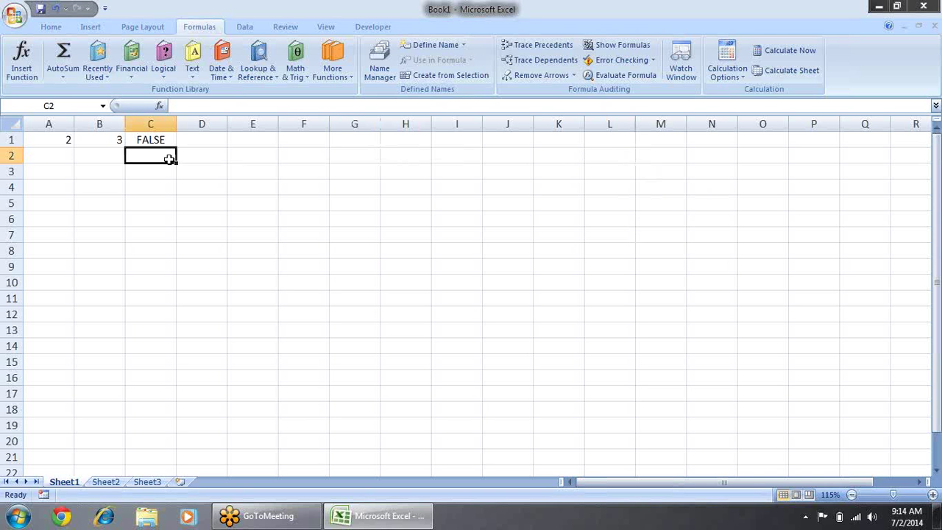
{"action": "type", "text": "=if"}
{"action": "key", "text": "Tab"}
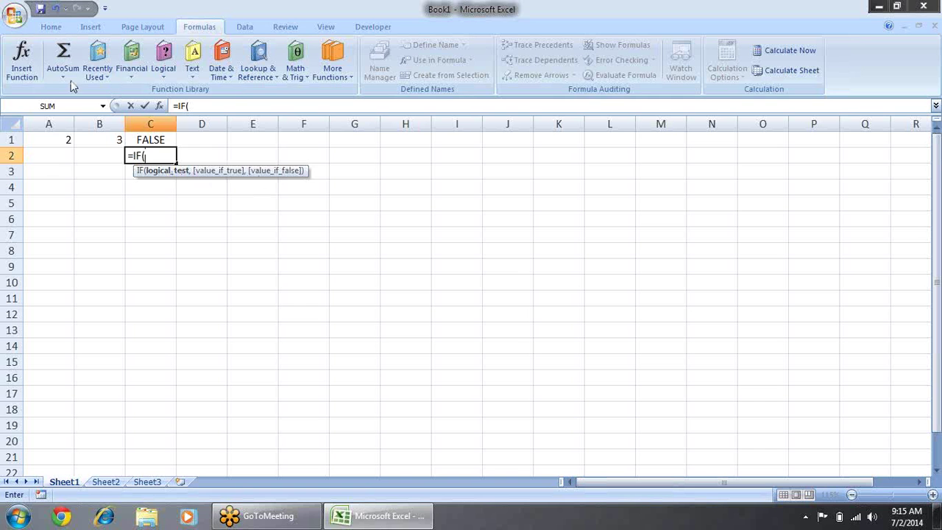
Complete C2's formula as =IF(C1,"Greater","Lesser")
{"action": "type", "text": "C1"}
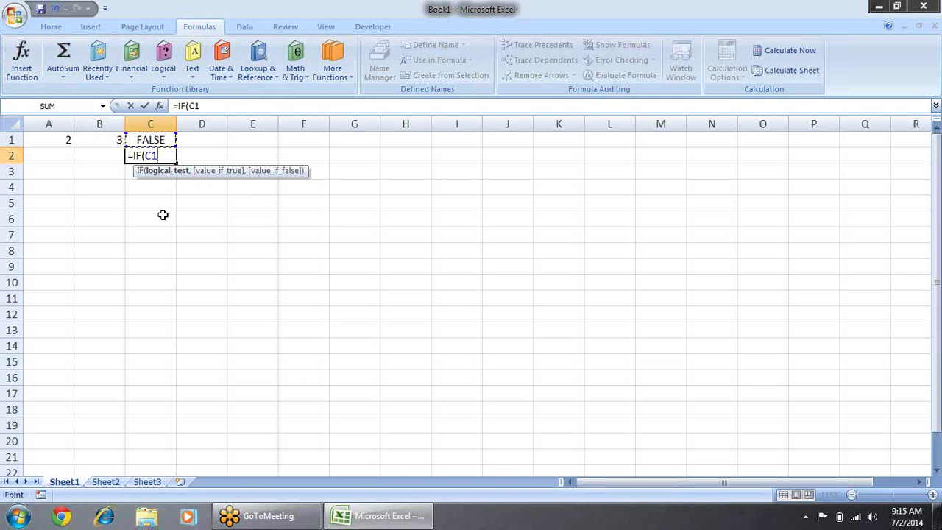
{"action": "type", "text": ","}
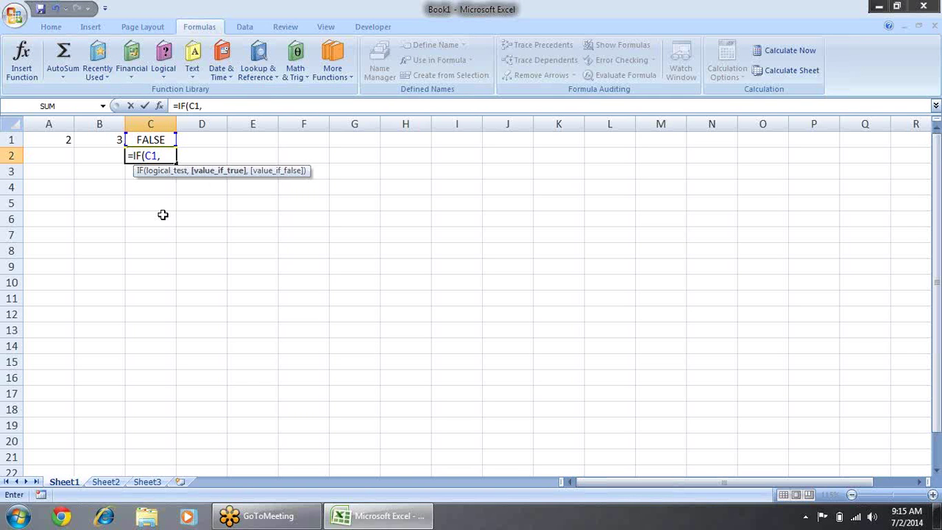
{"action": "type", "text": "\""}
{"action": "type", "text": "Great"}
{"action": "type", "text": "er\""}
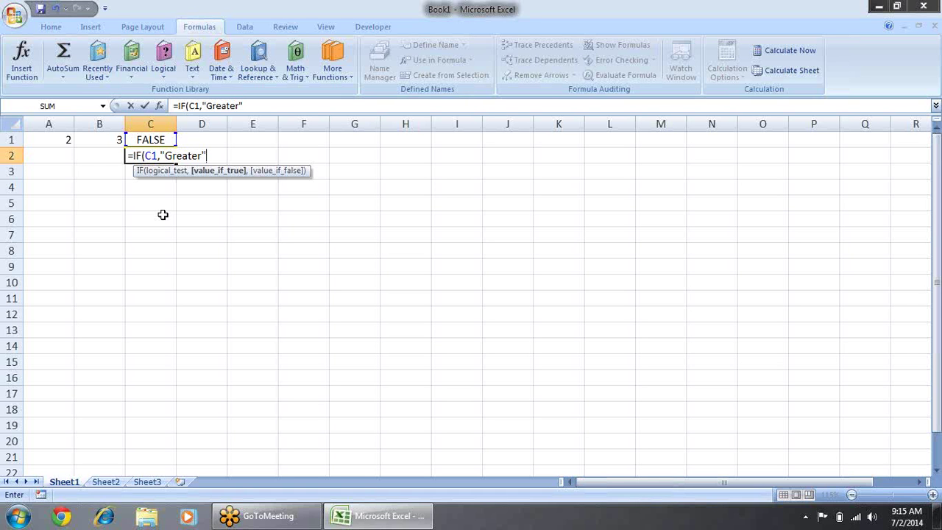
{"action": "type", "text": ","}
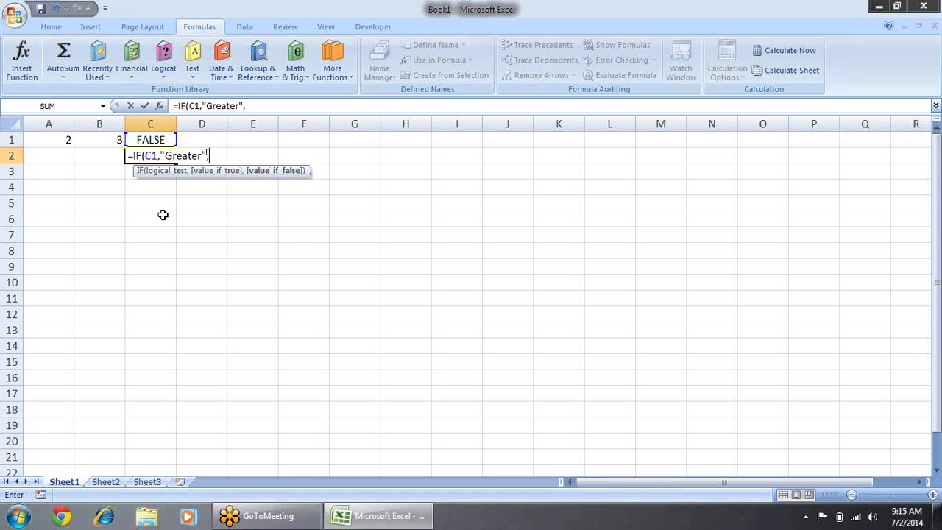
{"action": "type", "text": "\""}
{"action": "type", "text": "Lesser"}
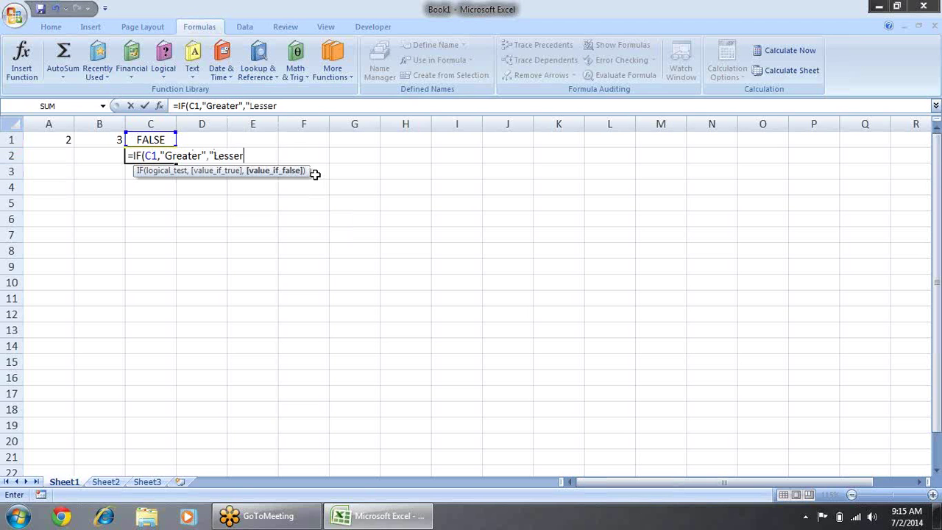
{"action": "type", "text": "\")"}
Highlight the condition, value_if_true and value_if_false arguments using the formula ScreenTip
{"action": "left_click", "coordinate": [195, 156]}
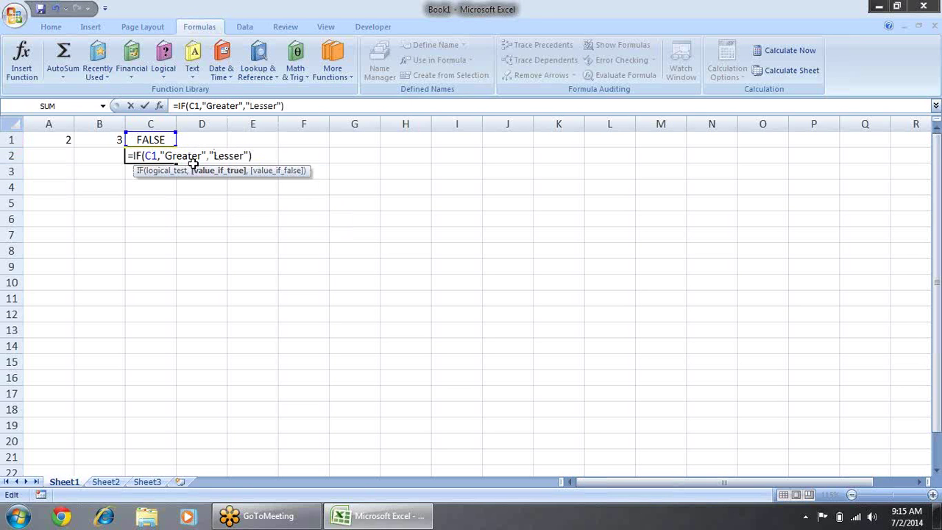
{"action": "left_click", "coordinate": [173, 172]}
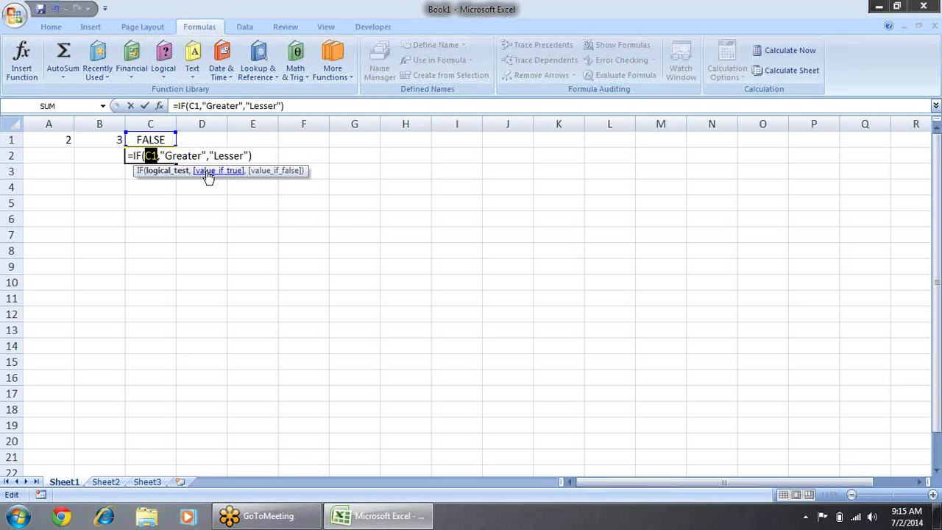
{"action": "left_click", "coordinate": [207, 172]}
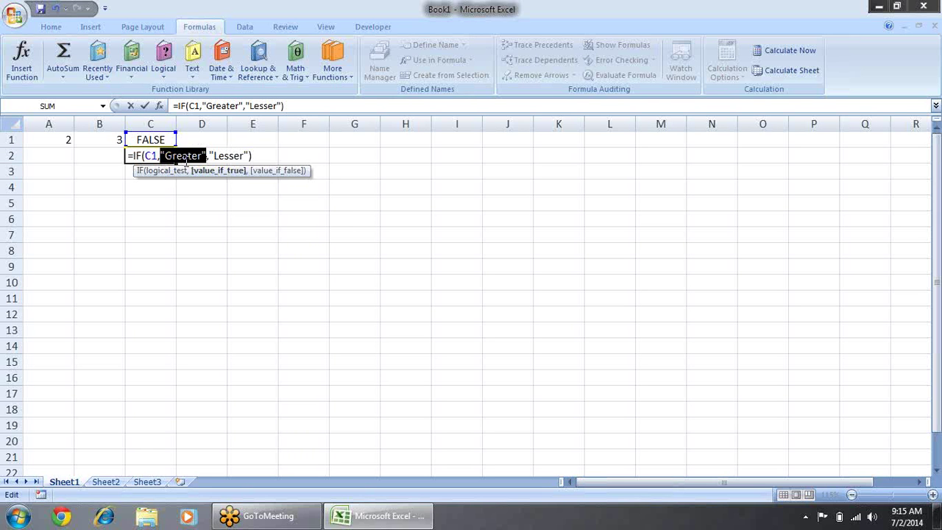
{"action": "left_click", "coordinate": [171, 172]}
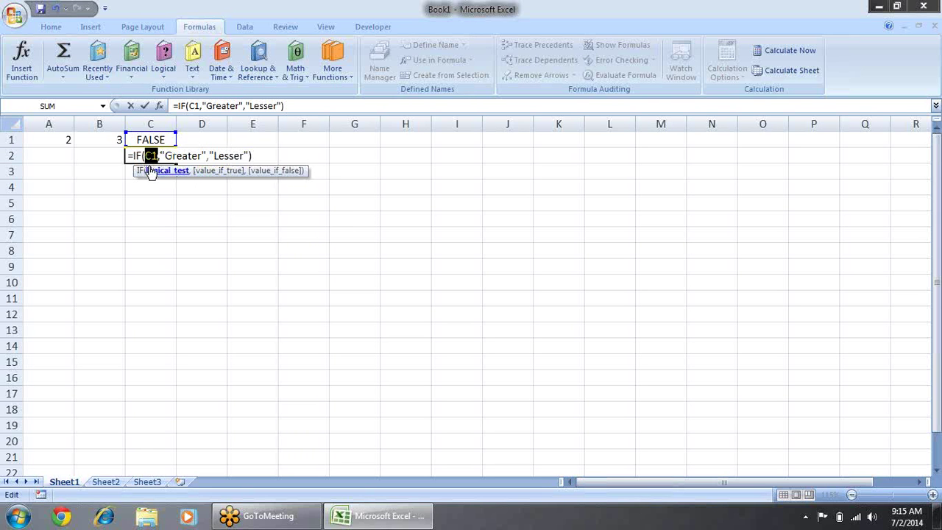
{"action": "left_click", "coordinate": [293, 172]}
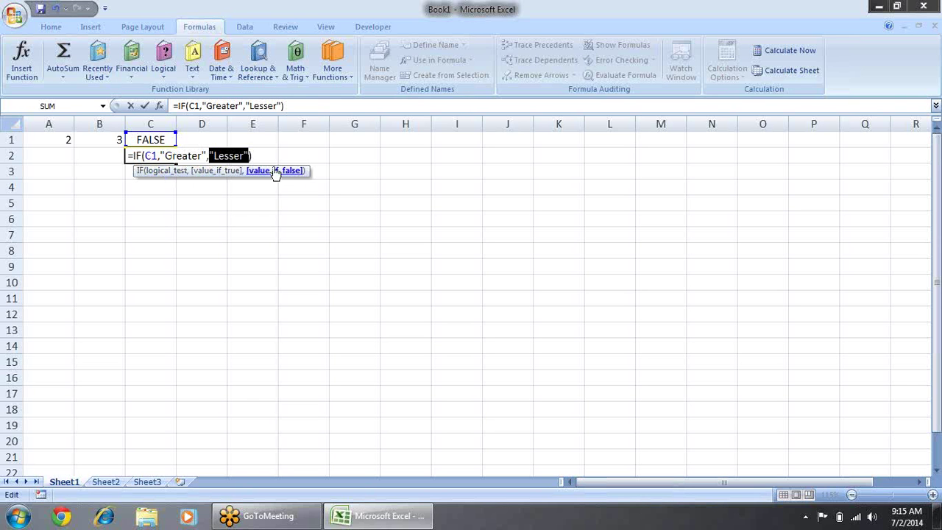
{"action": "left_click", "coordinate": [234, 156]}
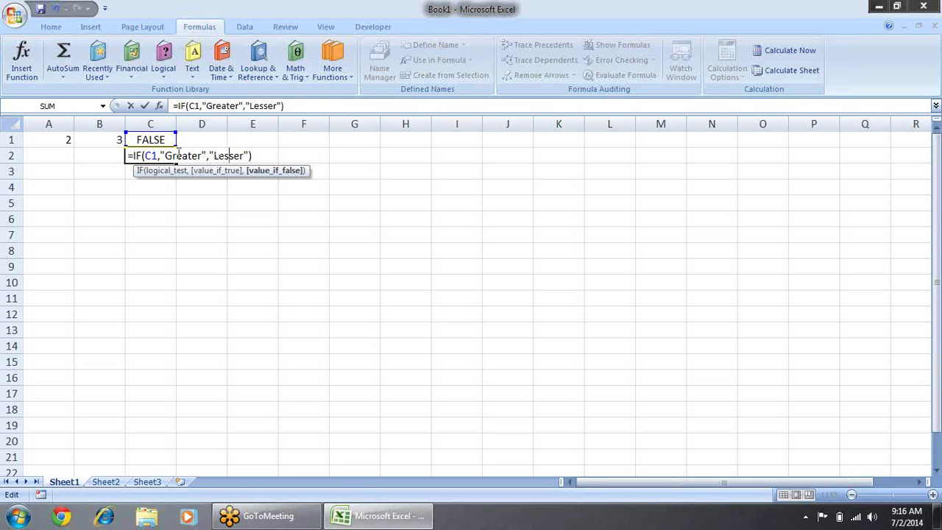
Commit C2's IF formula, which shows Lesser, and review its arguments
{"action": "key", "text": "Return"}
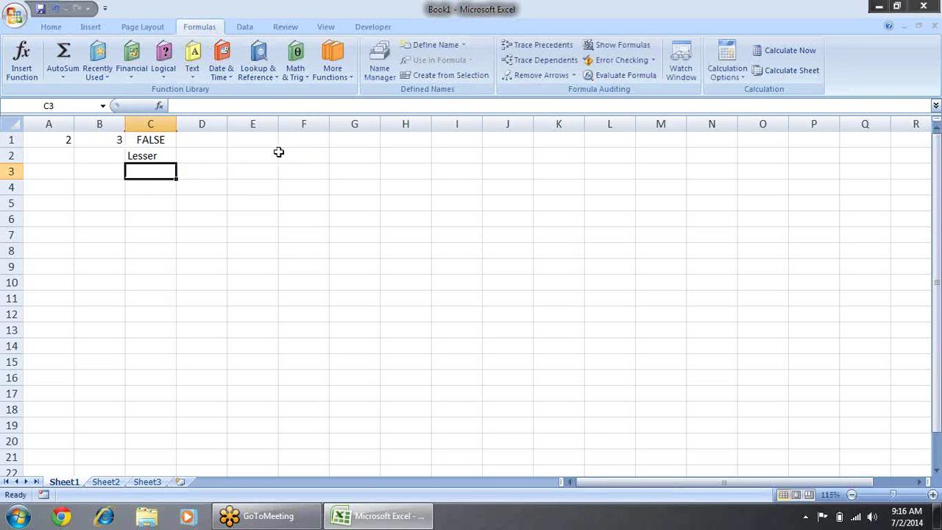
{"action": "key", "text": "Up"}
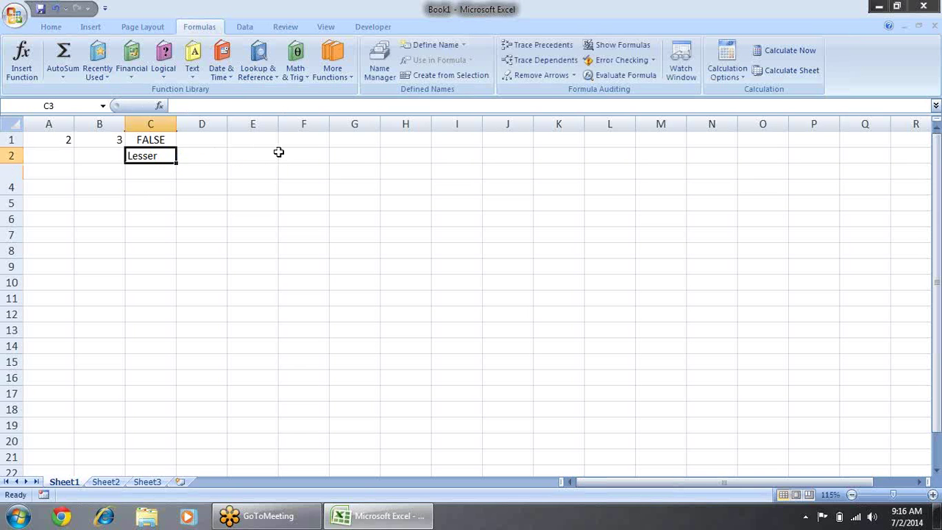
{"action": "key", "text": "F2"}
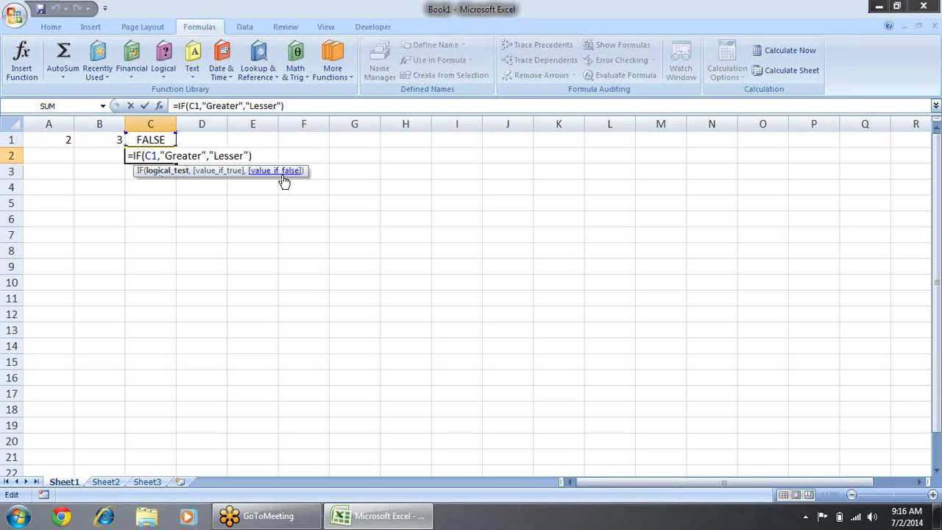
{"action": "left_click", "coordinate": [275, 171]}
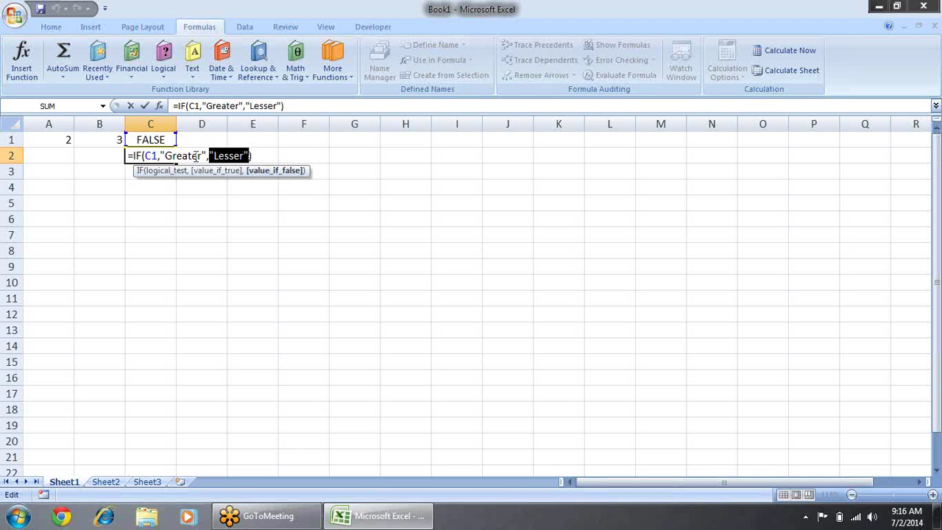
{"action": "key", "text": "Escape"}
Change A1 from 2 to 5
{"action": "left_click", "coordinate": [58, 140]}
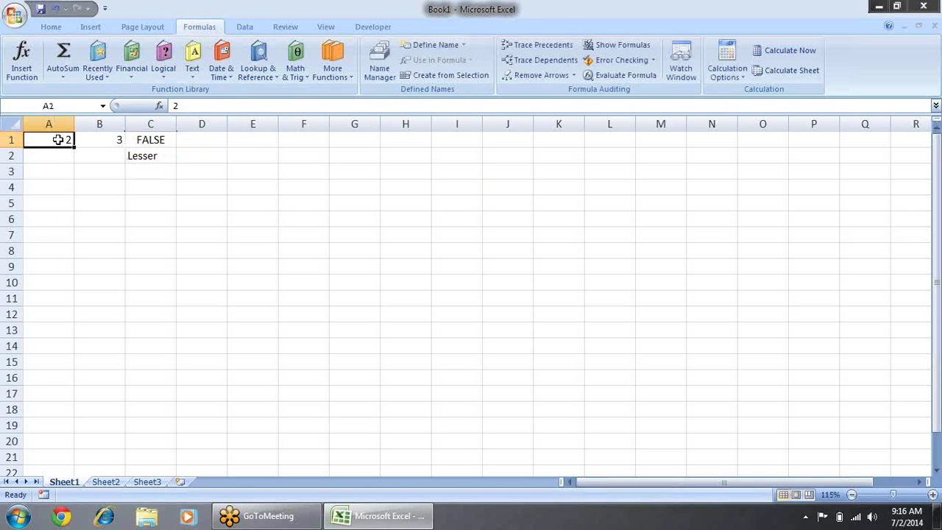
{"action": "type", "text": "5"}
{"action": "key", "text": "Return"}
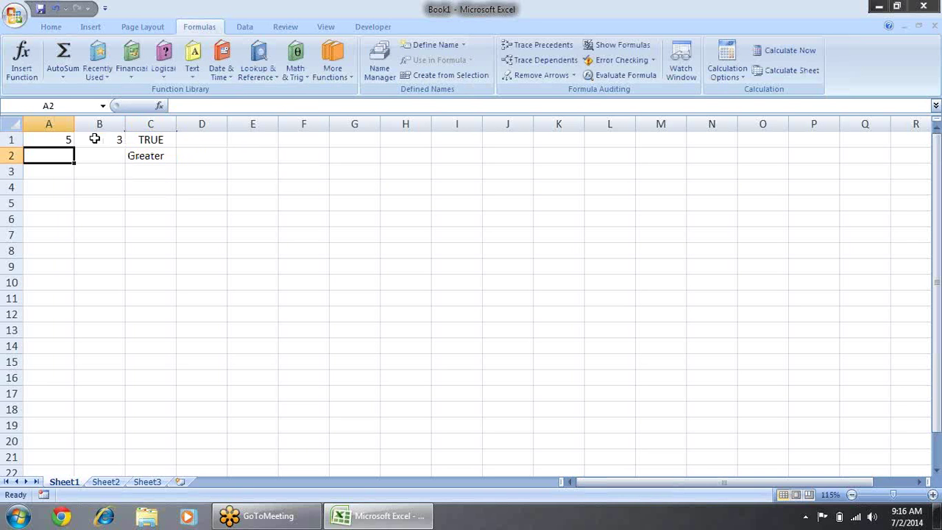
Re-inspect C2's IF arguments and confirm it now shows Greater
{"action": "left_click", "coordinate": [166, 156]}
{"action": "double_click", "coordinate": [168, 156]}
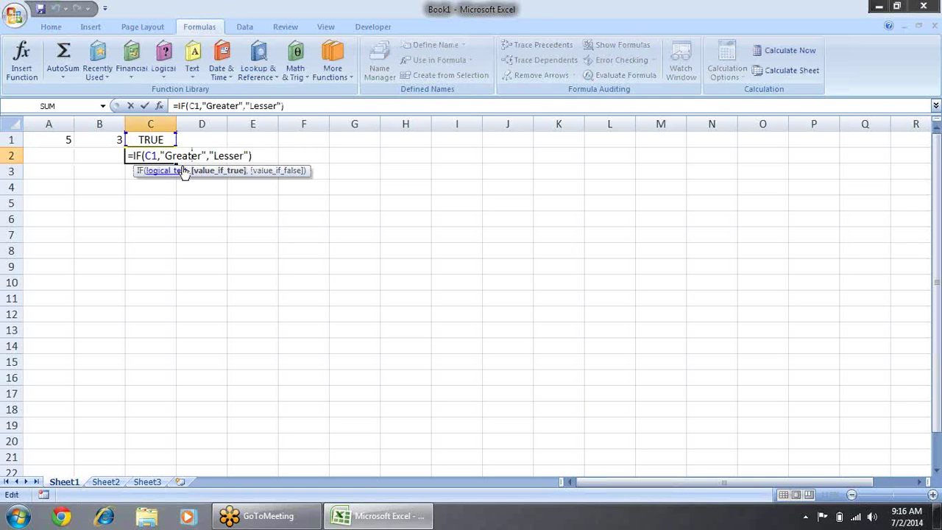
{"action": "left_click", "coordinate": [178, 171]}
{"action": "left_click", "coordinate": [206, 171]}
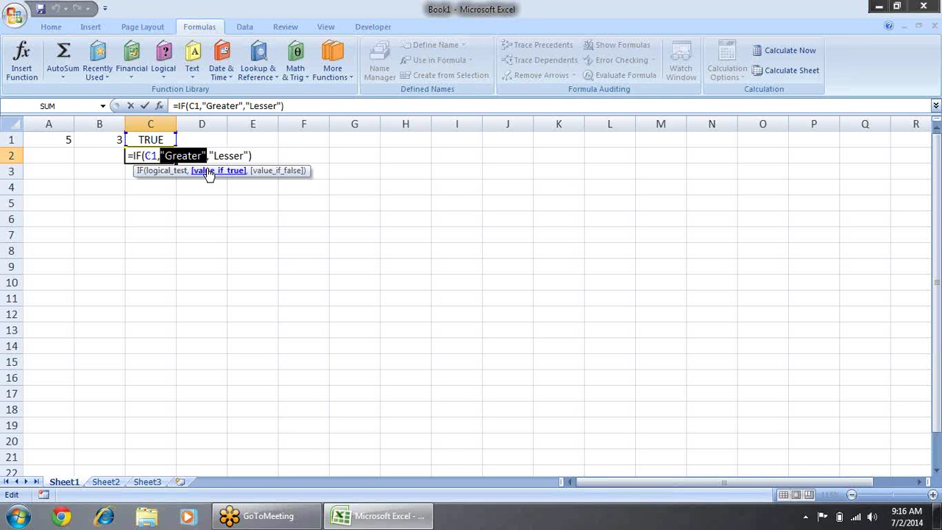
{"action": "left_click", "coordinate": [266, 171]}
{"action": "left_click", "coordinate": [221, 171]}
{"action": "left_click", "coordinate": [265, 170]}
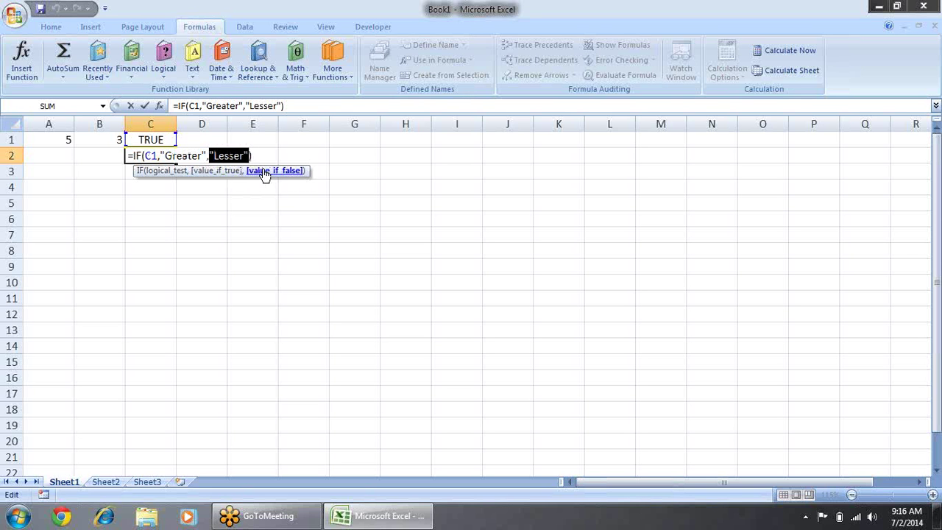
{"action": "left_click", "coordinate": [223, 171]}
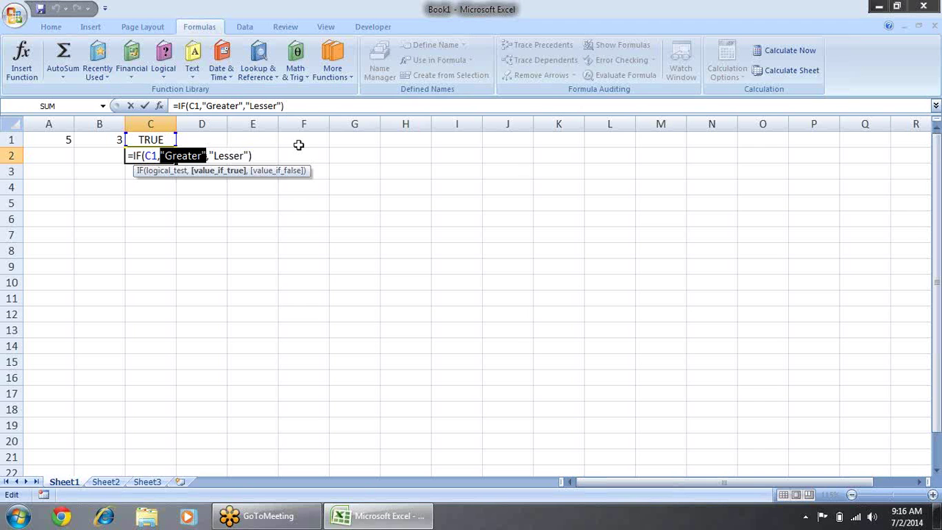
{"action": "key", "text": "Return"}
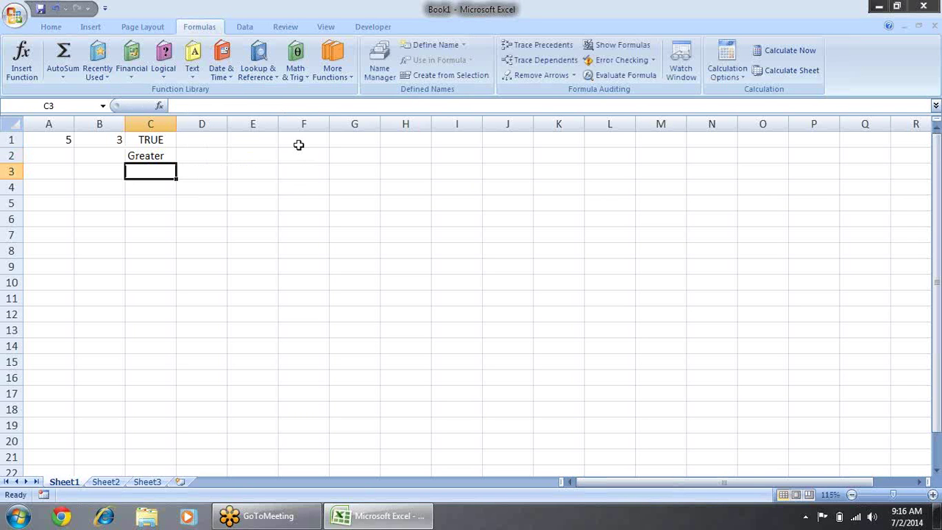
Move the cursor to A5 to start a new table
{"action": "key", "text": "Up"}
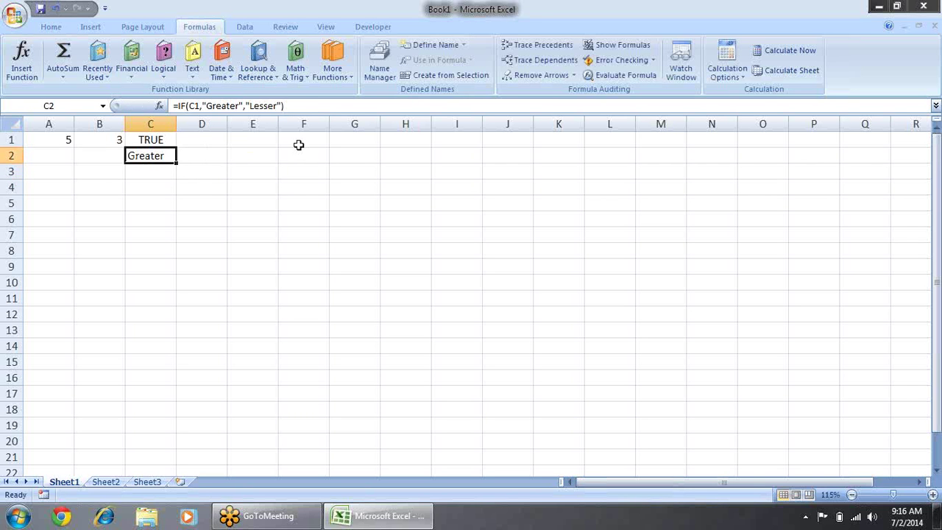
{"action": "key", "text": "Down"}
{"action": "key", "text": "Down"}
{"action": "key", "text": "Up"}
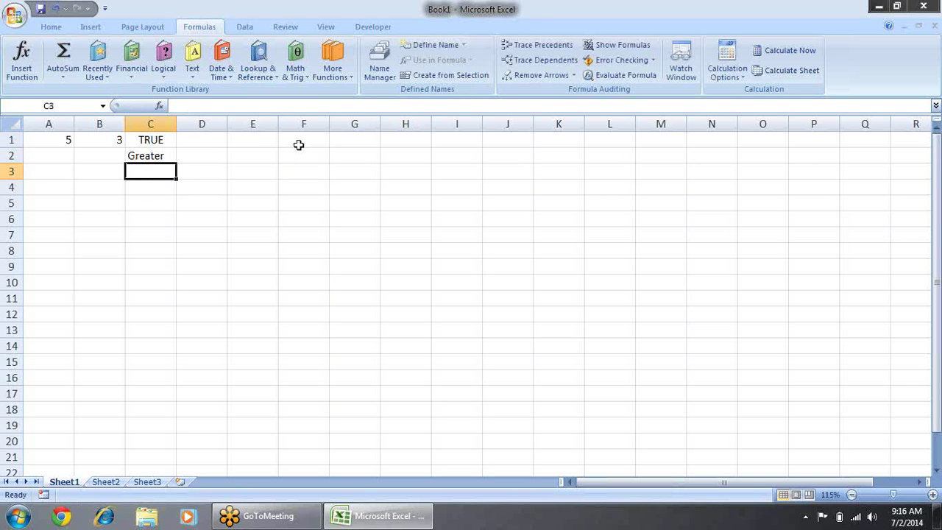
{"action": "key", "text": "Up"}
{"action": "key", "text": "Down"}
{"action": "key", "text": "Down"}
{"action": "key", "text": "Down"}
{"action": "key", "text": "Left"}
{"action": "key", "text": "Left"}
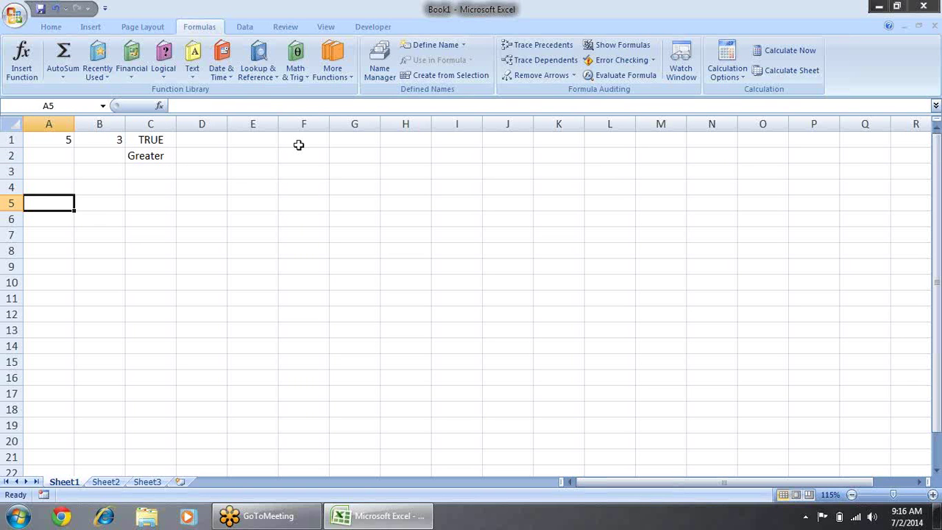
Enter a bold And heading in A5
{"action": "type", "text": "And"}
{"action": "key", "text": "Return"}
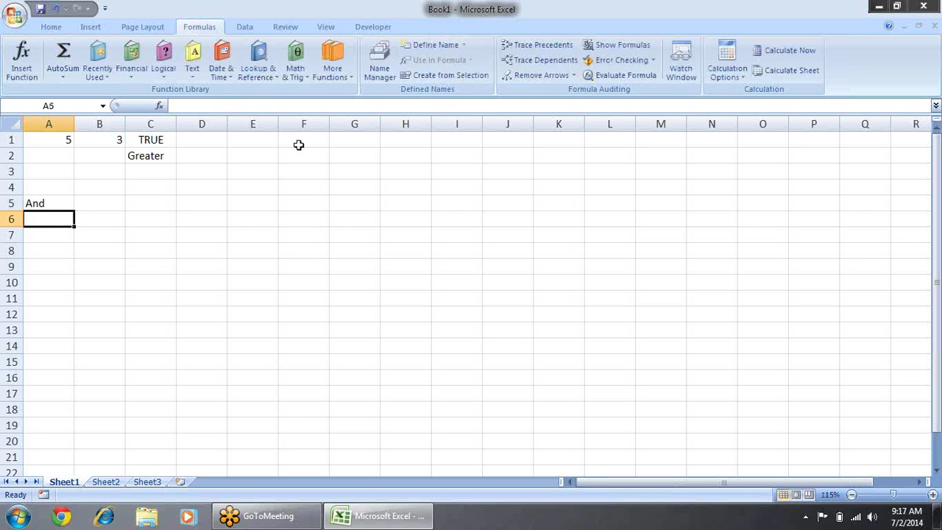
{"action": "key", "text": "Up"}
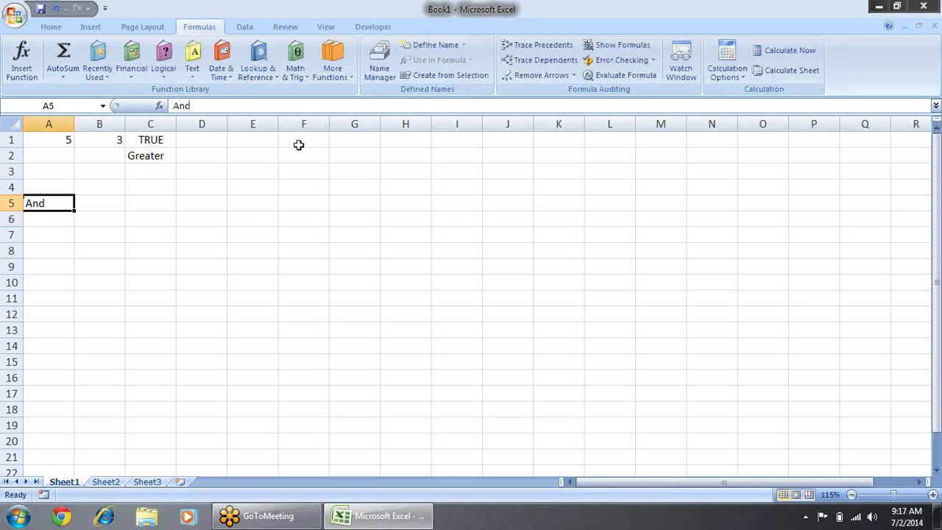
{"action": "key", "text": "ctrl+b"}
{"action": "key", "text": "Down"}
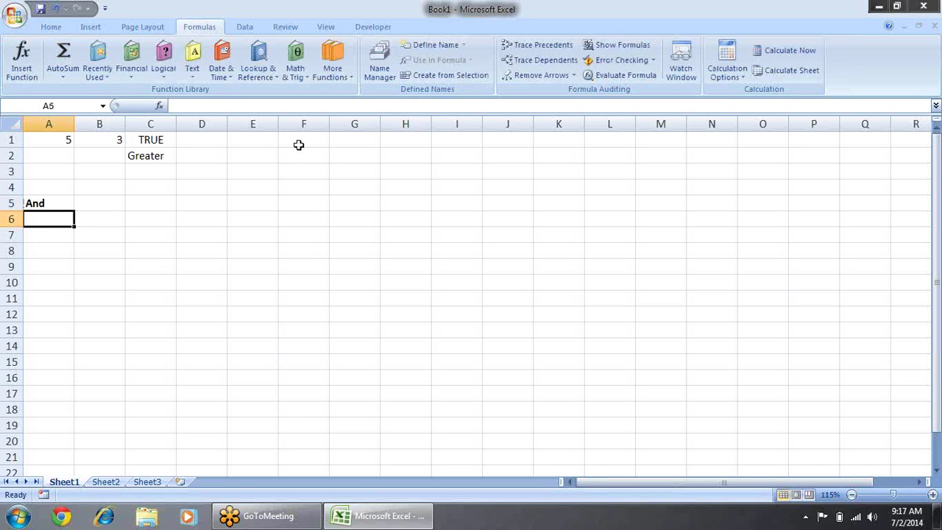
Add a Name header in A6 and list four person names in A7:A10
{"action": "type", "text": "Name"}
{"action": "key", "text": "Return"}
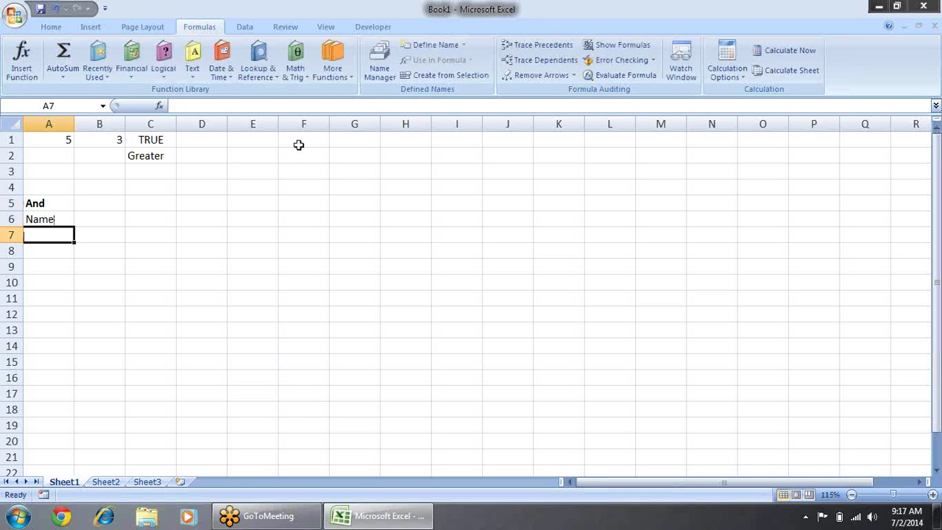
{"action": "type", "text": "Sandeep"}
{"action": "key", "text": "Return"}
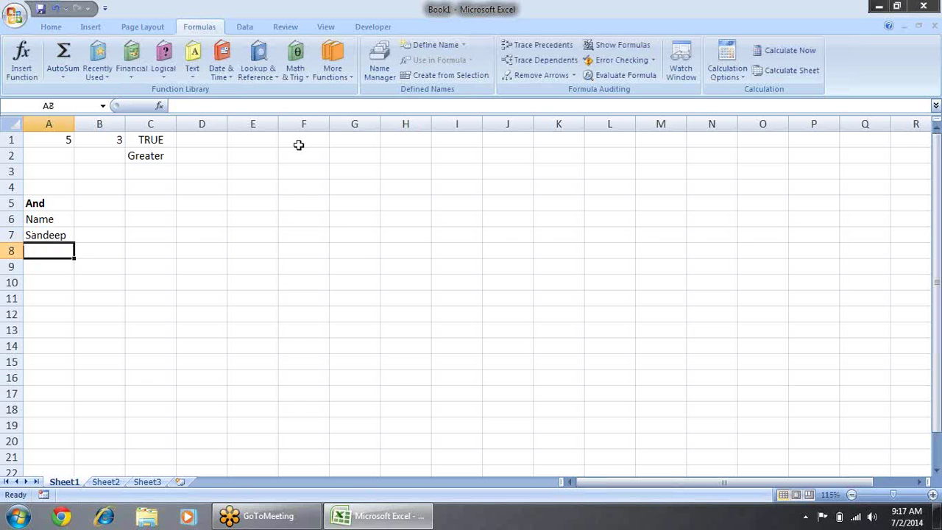
{"action": "type", "text": "S"}
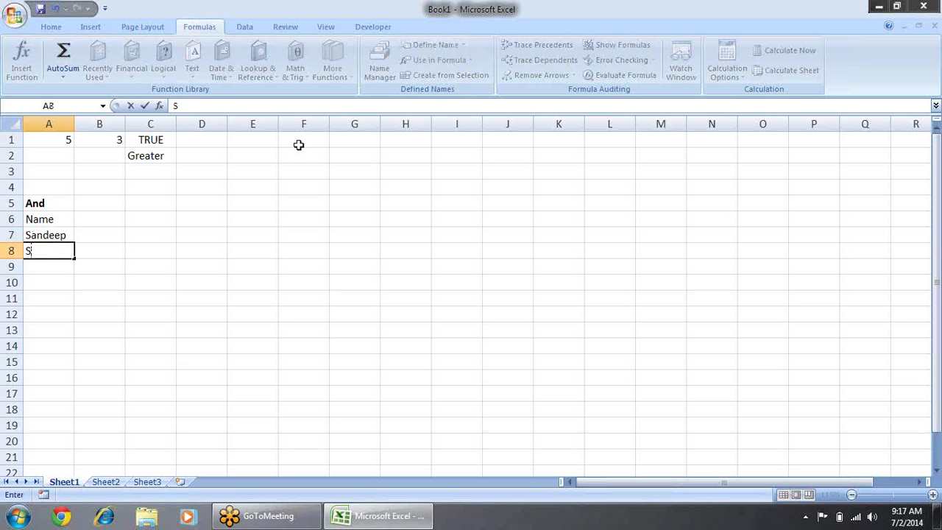
{"action": "type", "text": "ujeet"}
{"action": "key", "text": "Return"}
{"action": "type", "text": "Ne"}
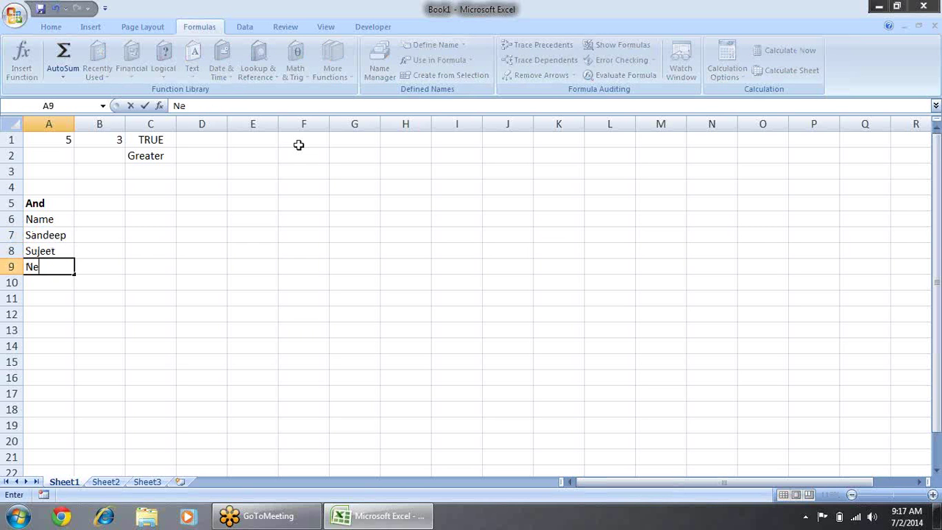
{"action": "type", "text": "ha"}
{"action": "key", "text": "Return"}
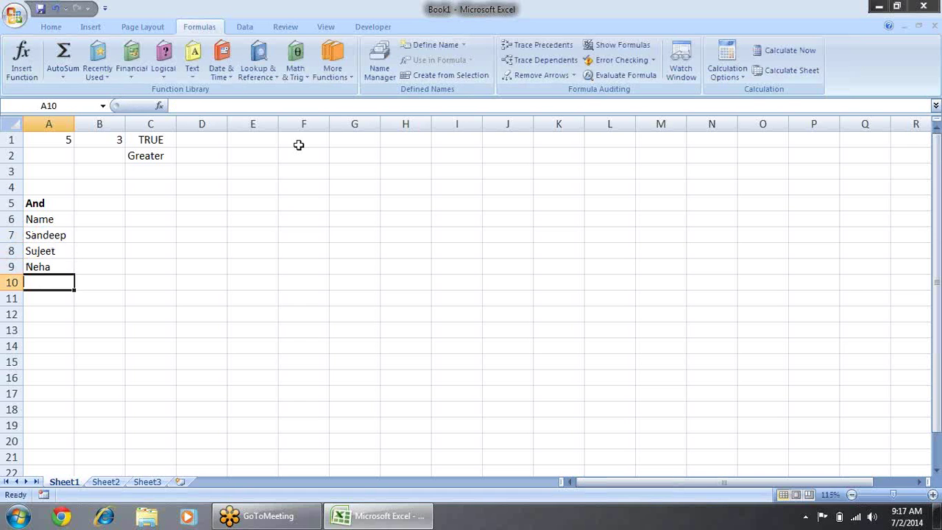
{"action": "type", "text": "Rafi"}
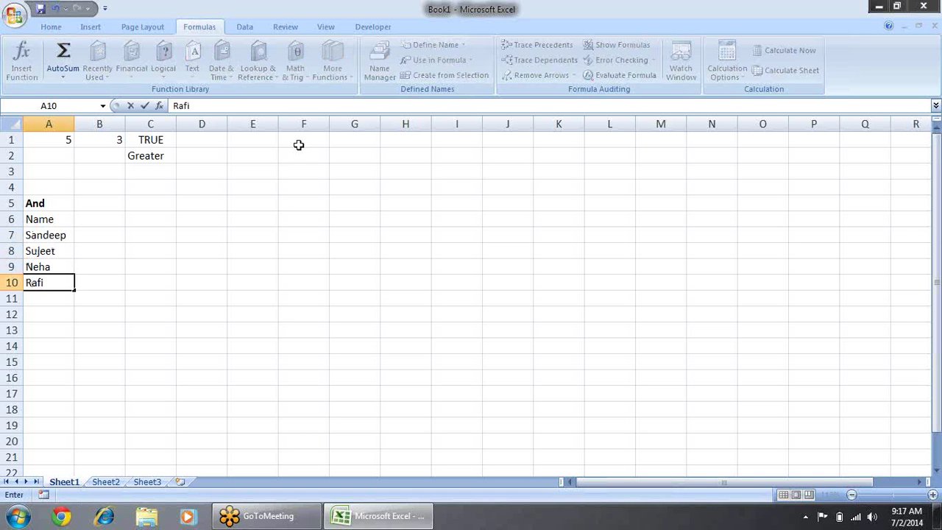
{"action": "type", "text": "q"}
{"action": "key", "text": "Up"}
{"action": "key", "text": "Up"}
{"action": "key", "text": "Up"}
{"action": "key", "text": "Up"}
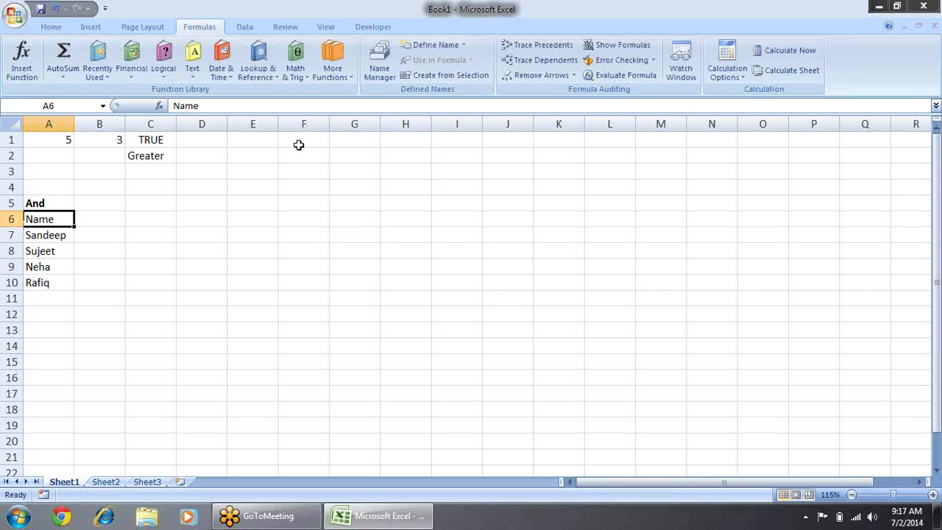
{"action": "key", "text": "Up"}
{"action": "key", "text": "Right"}
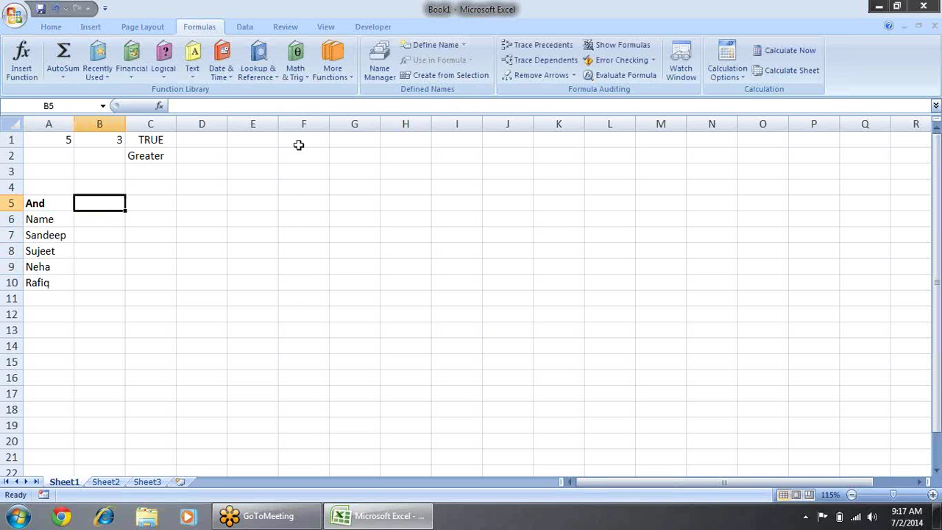
Enter R1 in B5 and fill it across to create R2 and R3 headings
{"action": "type", "text": "R1"}
{"action": "key", "text": "Return"}
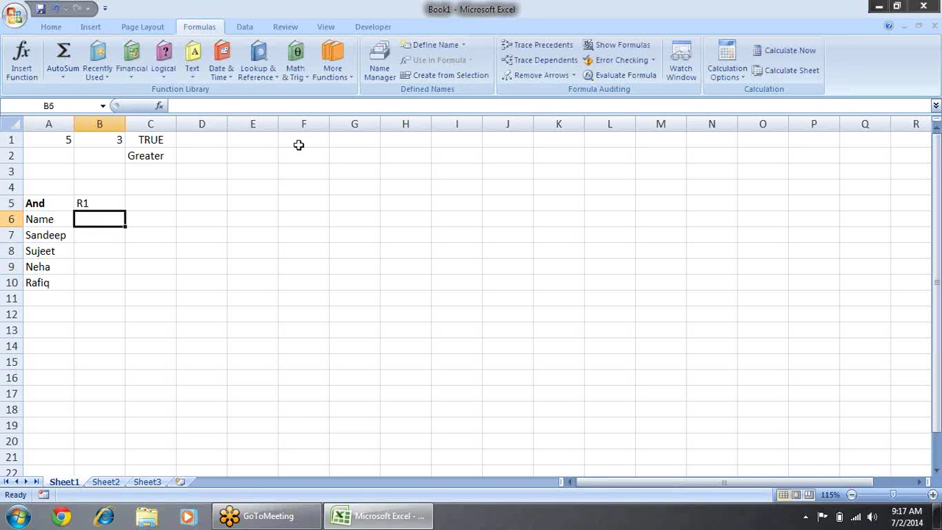
{"action": "key", "text": "Up"}
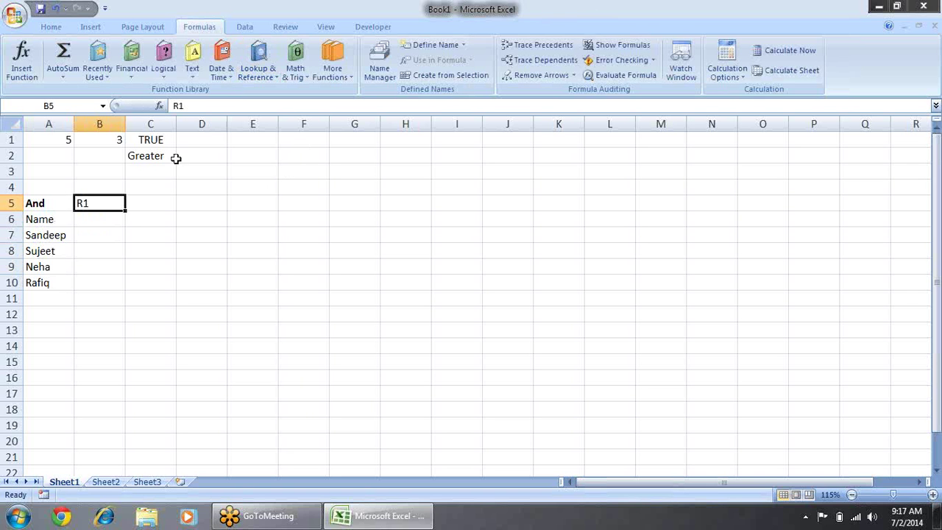
{"action": "left_click_drag", "start_coordinate": [125, 211], "coordinate": [227, 215]}
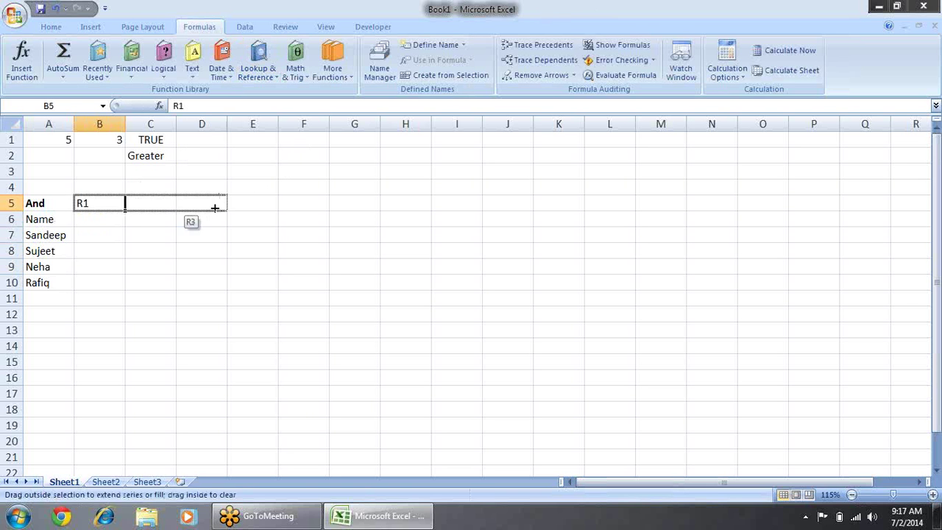
Fill the first three rows of answers: Y,N,Y; Y,Y,N; Y,Y,Y
{"action": "left_click", "coordinate": [98, 220]}
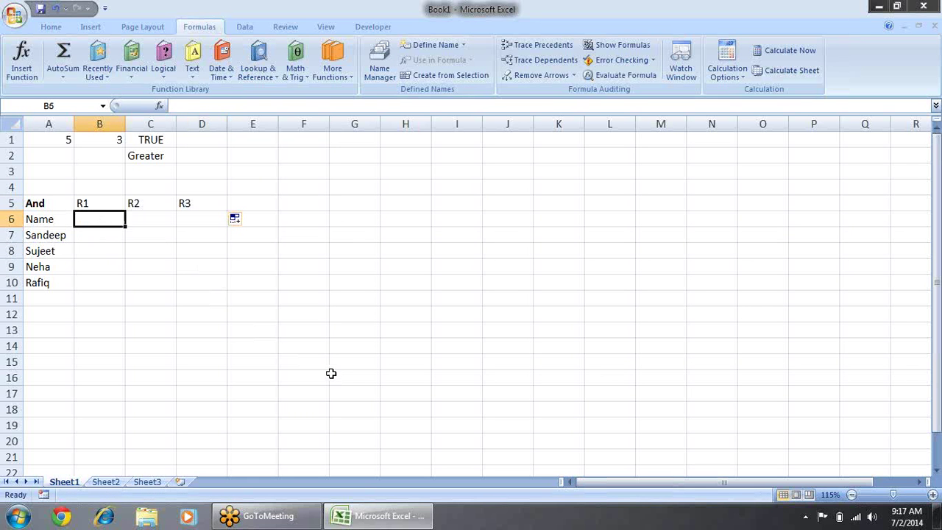
{"action": "type", "text": "Y"}
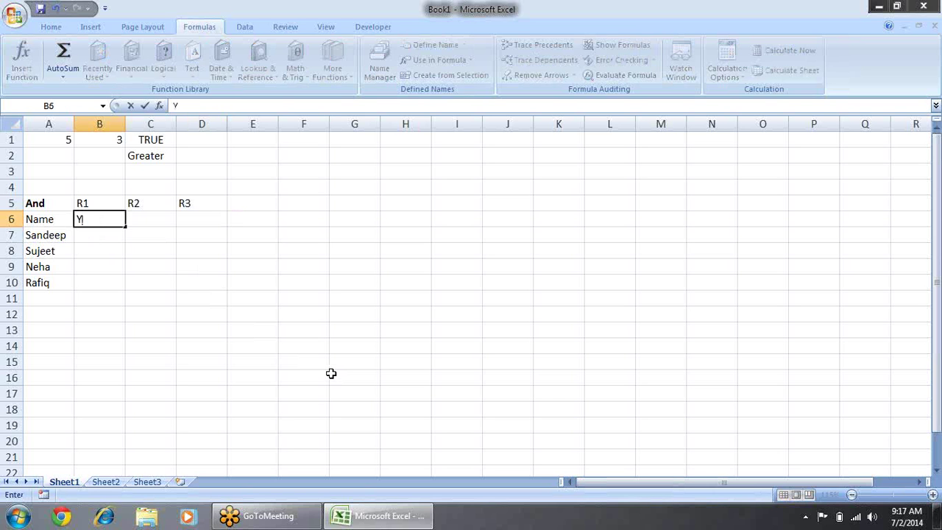
{"action": "key", "text": "Tab"}
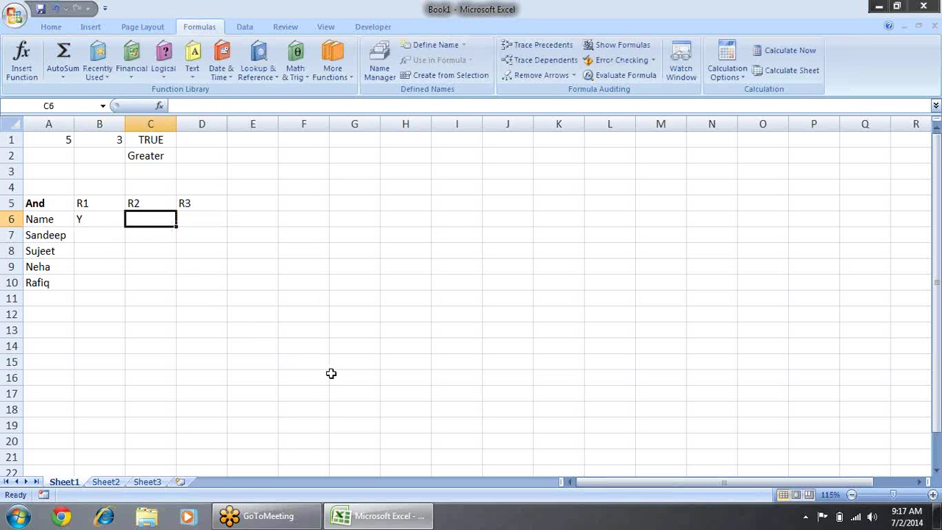
{"action": "type", "text": "N"}
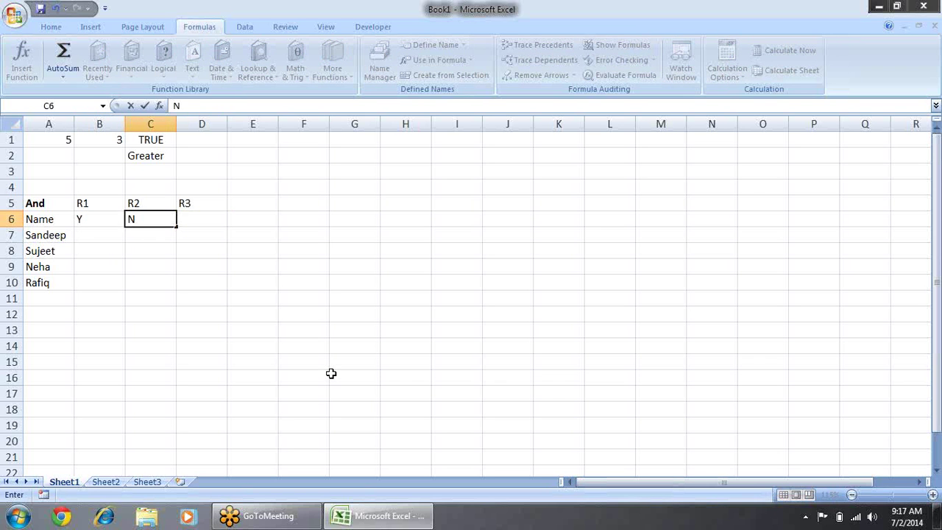
{"action": "key", "text": "Tab"}
{"action": "type", "text": "Y"}
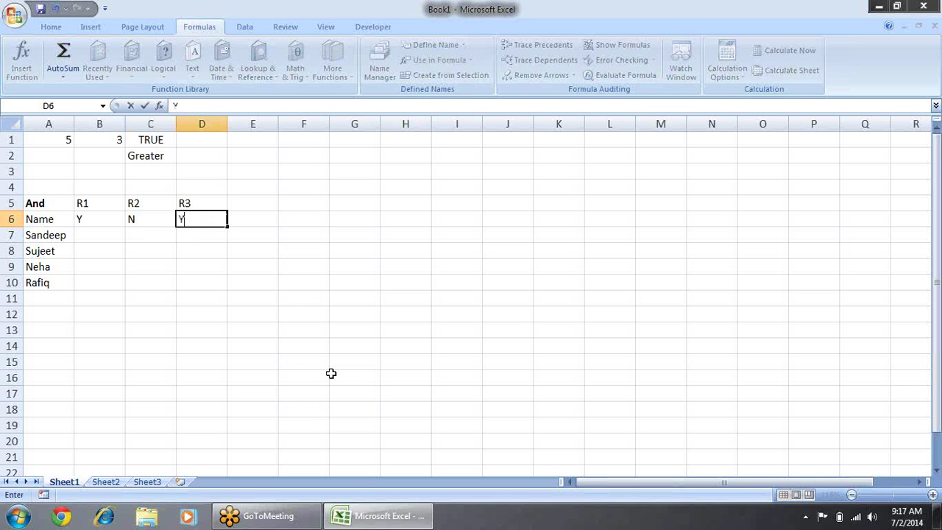
{"action": "key", "text": "Down"}
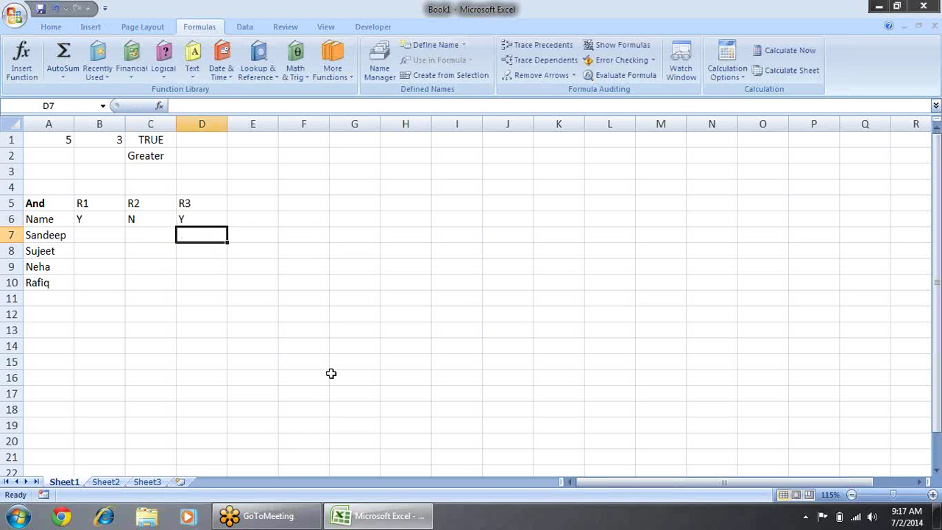
{"action": "key", "text": "Left"}
{"action": "key", "text": "Left"}
{"action": "type", "text": "Y"}
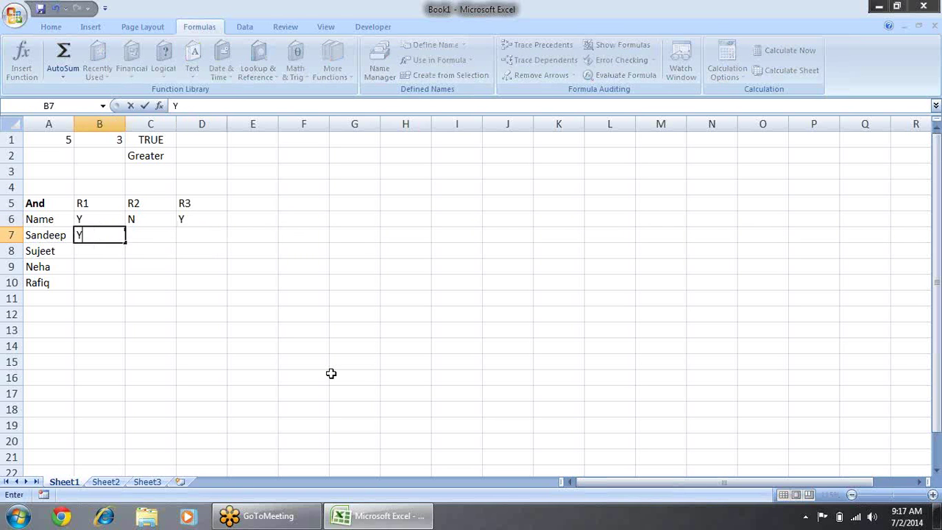
{"action": "key", "text": "Right"}
{"action": "type", "text": "Y"}
{"action": "key", "text": "Right"}
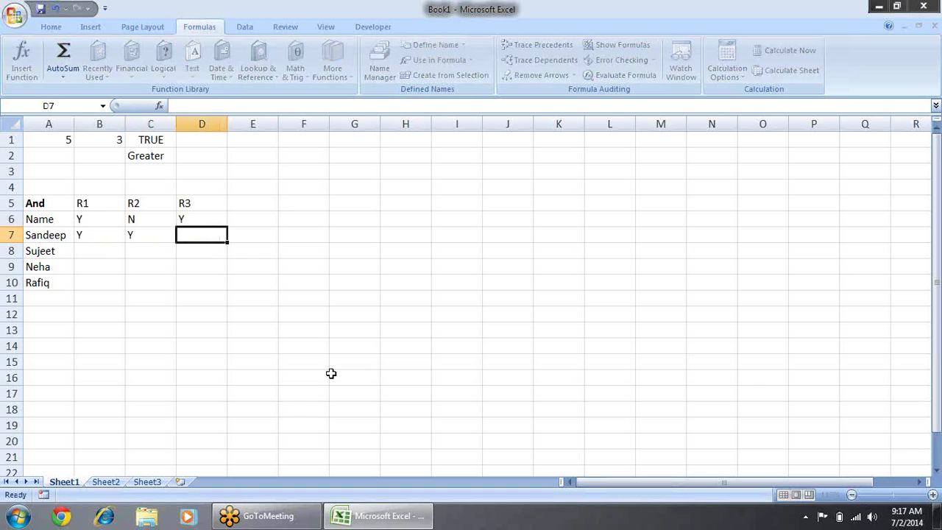
{"action": "type", "text": "N"}
{"action": "key", "text": "Return"}
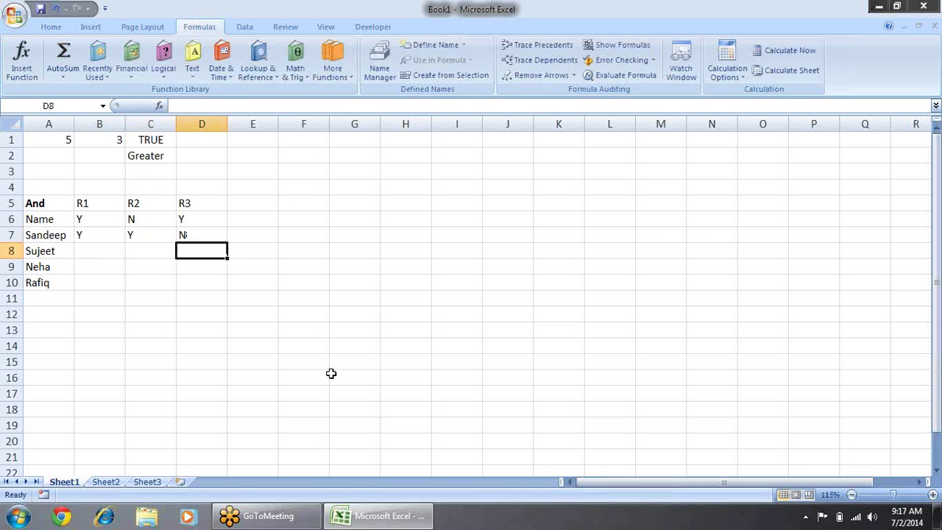
{"action": "key", "text": "Left"}
{"action": "key", "text": "Left"}
{"action": "type", "text": "Y"}
{"action": "key", "text": "Right"}
{"action": "type", "text": "Y"}
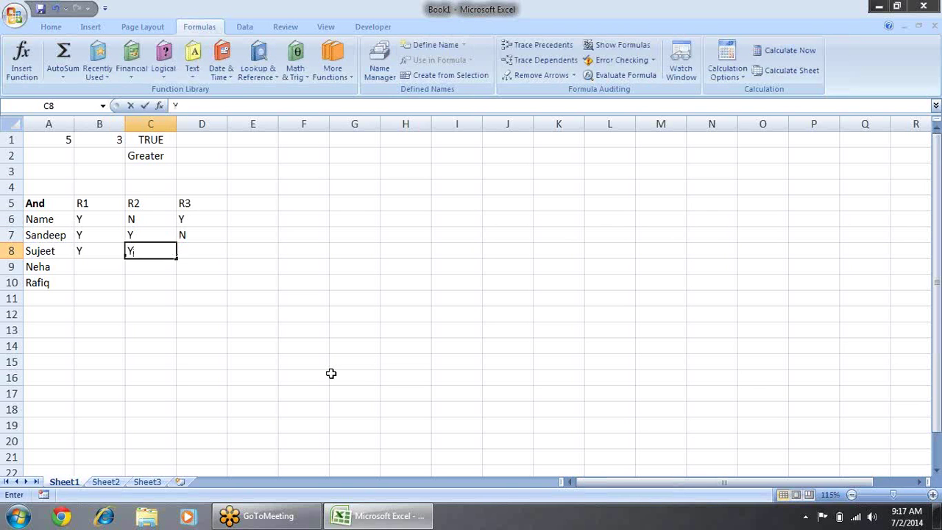
{"action": "key", "text": "Right"}
{"action": "type", "text": "Y"}
{"action": "key", "text": "Right"}
Fill the remaining answers: N, N in the next row and Y, Y, Y in the last
{"action": "key", "text": "Down"}
{"action": "key", "text": "Left"}
{"action": "key", "text": "Left"}
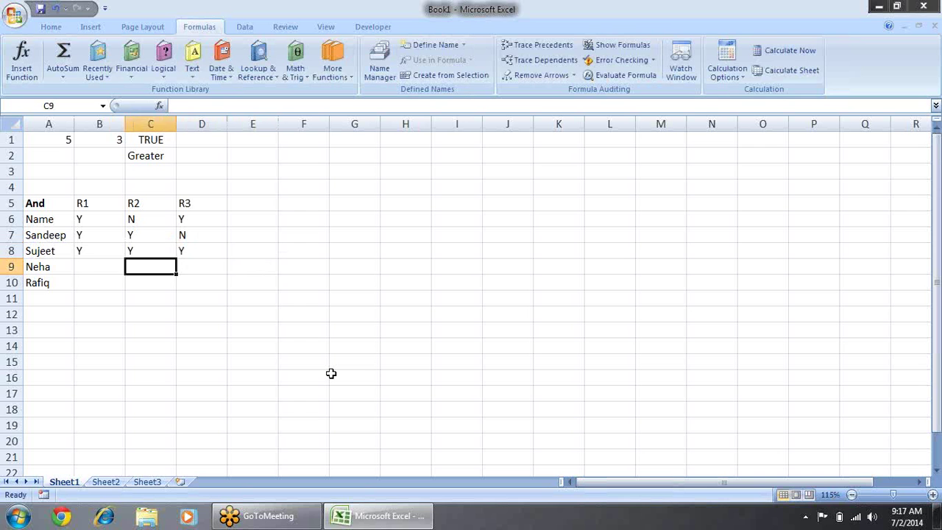
{"action": "key", "text": "Left"}
{"action": "key", "text": "Left"}
{"action": "key", "text": "Right"}
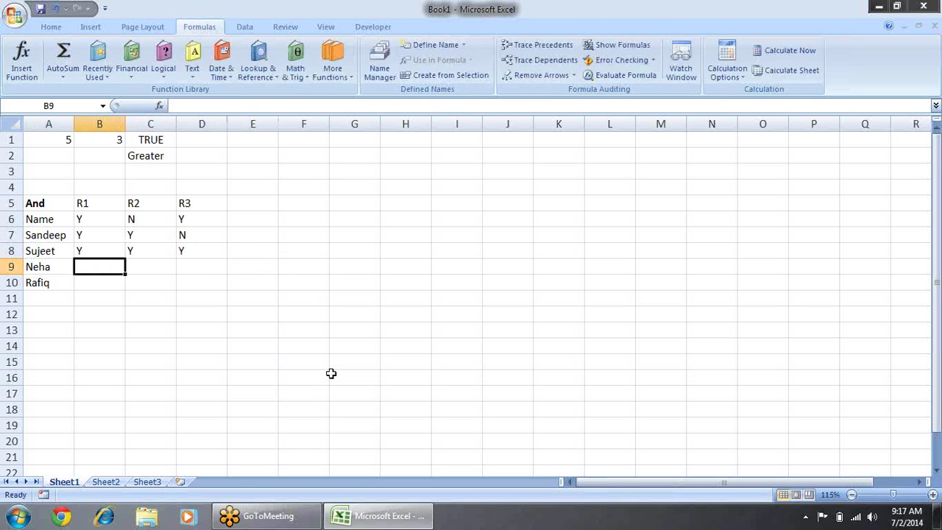
{"action": "type", "text": "N"}
{"action": "key", "text": "Right"}
{"action": "type", "text": "N"}
{"action": "key", "text": "Right"}
{"action": "type", "text": "N"}
{"action": "key", "text": "Return"}
{"action": "key", "text": "Left"}
{"action": "key", "text": "Left"}
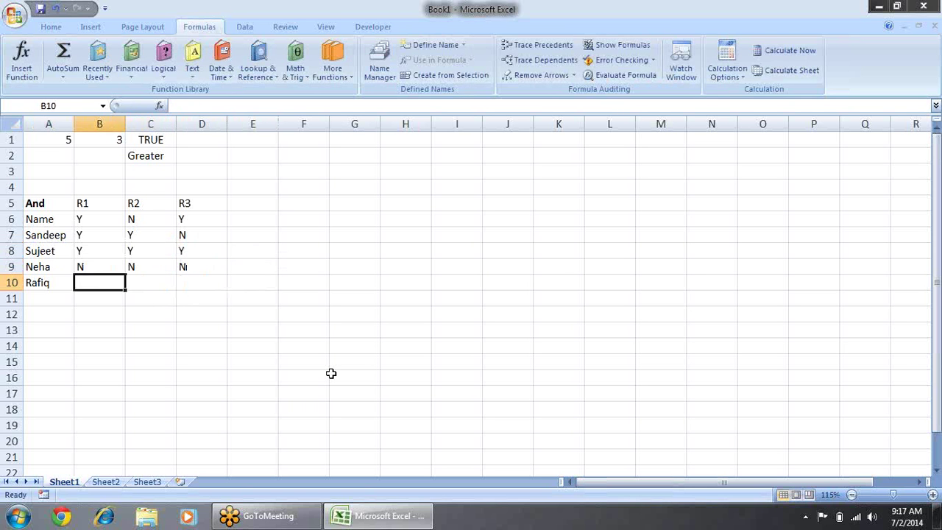
{"action": "key", "text": "Left"}
{"action": "key", "text": "Right"}
{"action": "type", "text": "Y"}
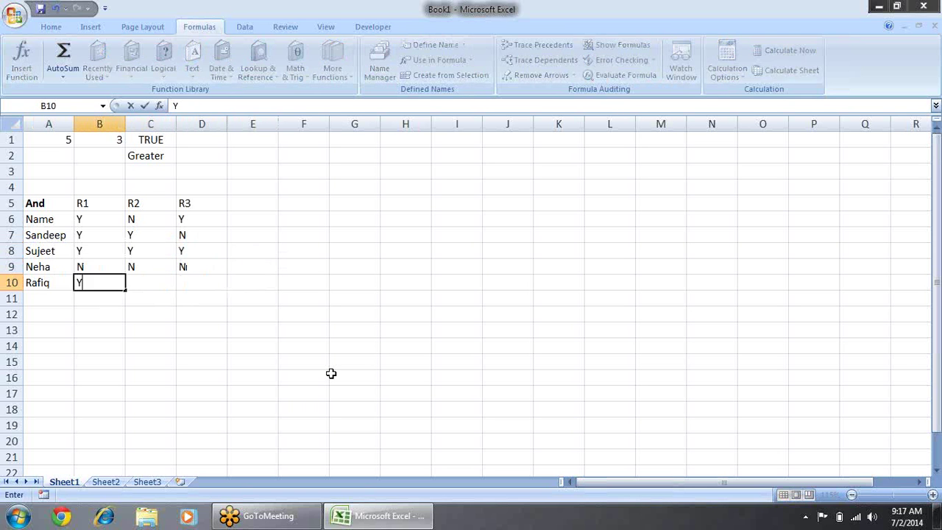
{"action": "key", "text": "Right"}
{"action": "type", "text": "Y"}
{"action": "key", "text": "Right"}
{"action": "type", "text": "Y"}
{"action": "key", "text": "Right"}
{"action": "key", "text": "Up"}
{"action": "key", "text": "Up"}
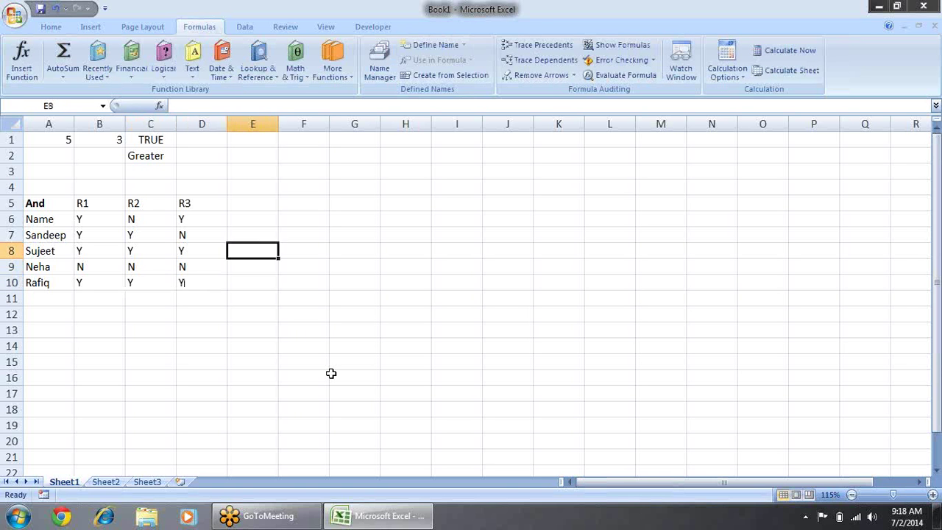
{"action": "key", "text": "Up"}
{"action": "key", "text": "Up"}
{"action": "key", "text": "Up"}
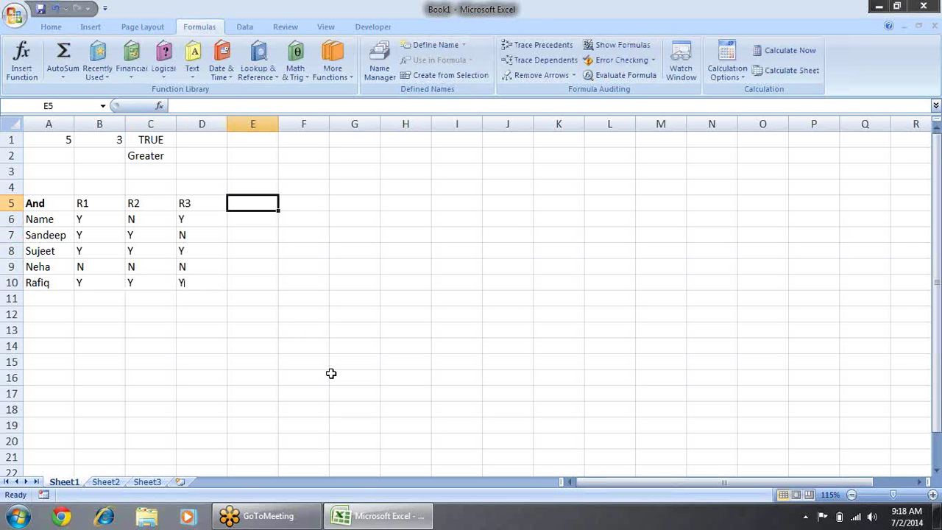
Add the RESULT heading in E5
{"action": "type", "text": "re"}
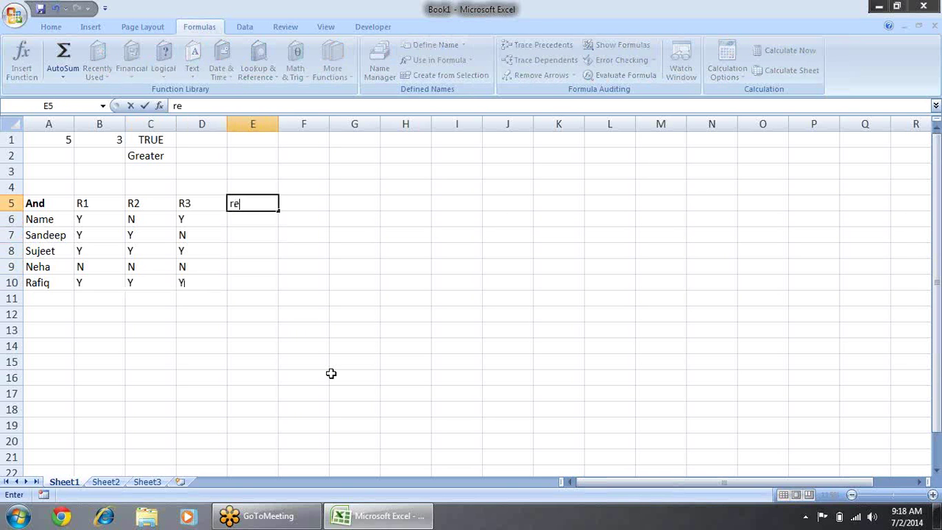
{"action": "key", "text": "BackSpace"}
{"action": "key", "text": "BackSpace"}
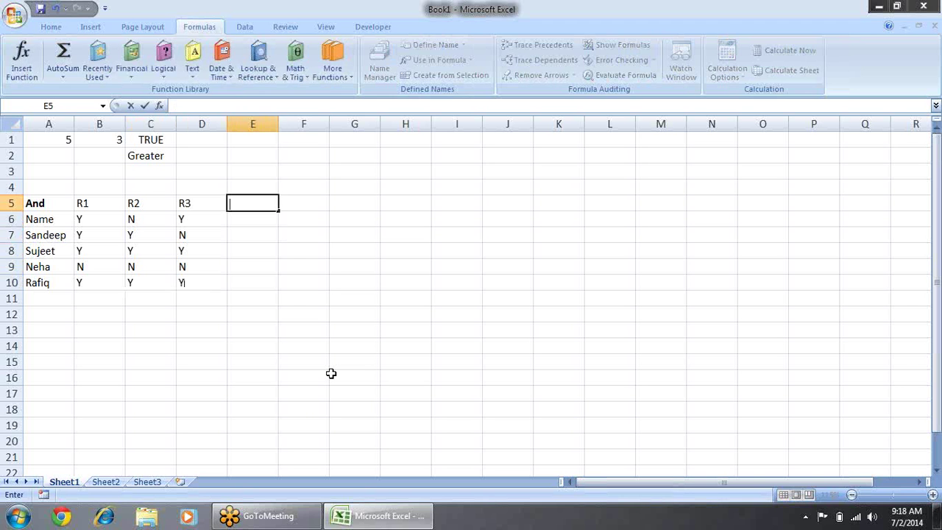
{"action": "type", "text": "RESU"}
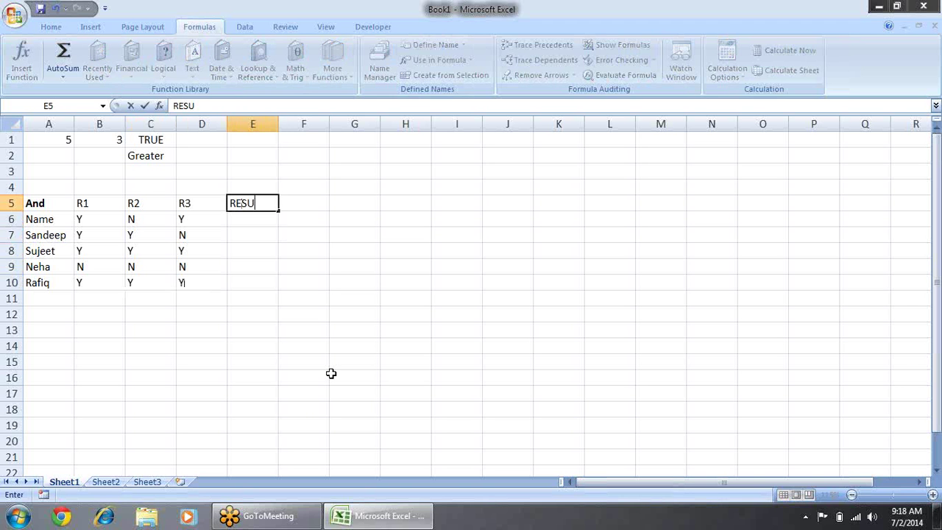
{"action": "type", "text": "LT"}
{"action": "key", "text": "Return"}
{"action": "key", "text": "Up"}
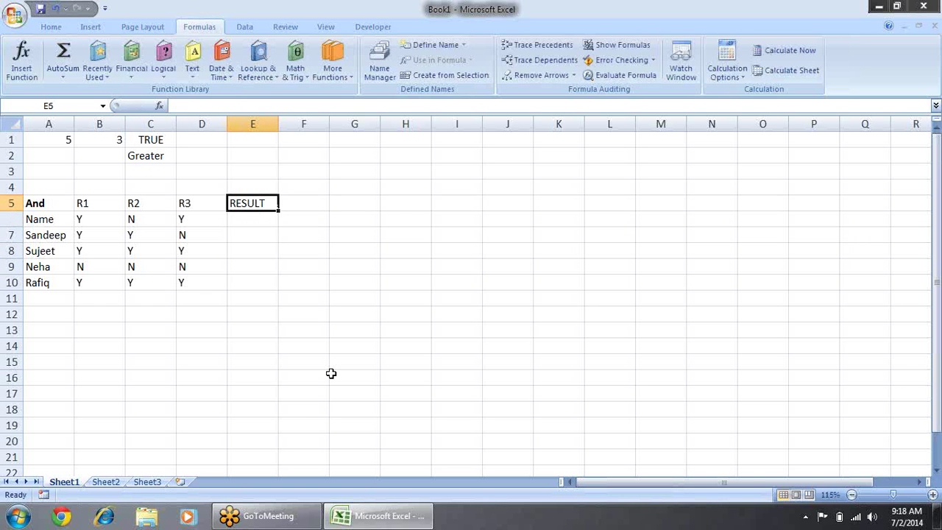
{"action": "key", "text": "Up"}
{"action": "key", "text": "Down"}
{"action": "key", "text": "Down"}
Enter =AND(B6="Y",C6="Y",D6="Y") in E6 so it shows FALSE
{"action": "type", "text": "=A"}
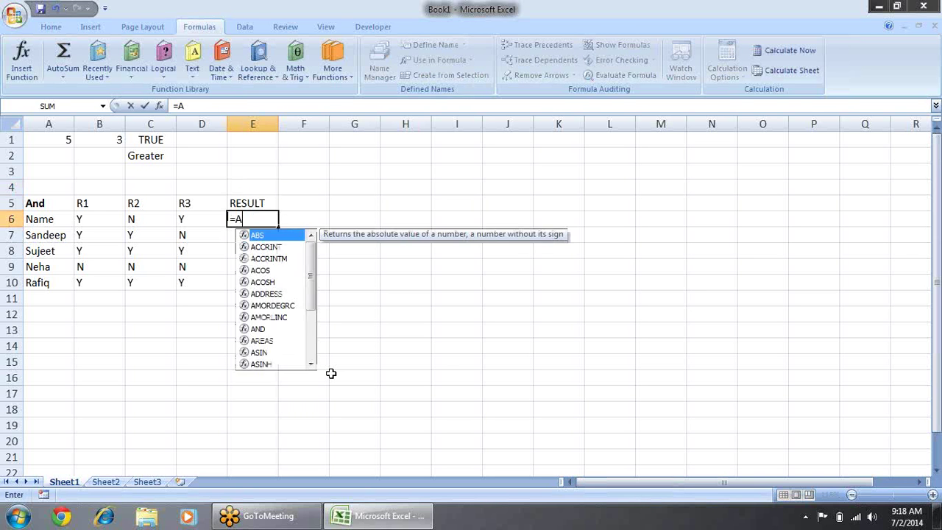
{"action": "type", "text": "C"}
{"action": "key", "text": "BackSpace"}
{"action": "type", "text": "ND"}
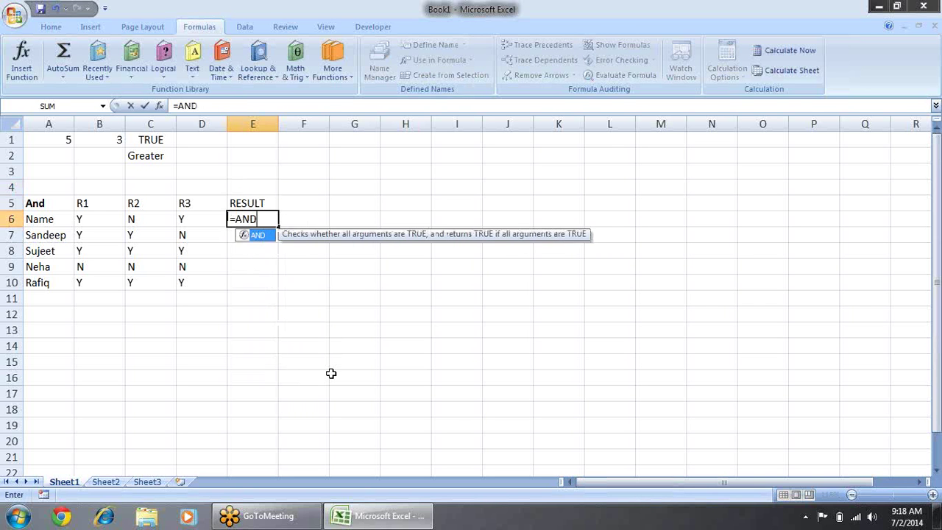
{"action": "type", "text": "("}
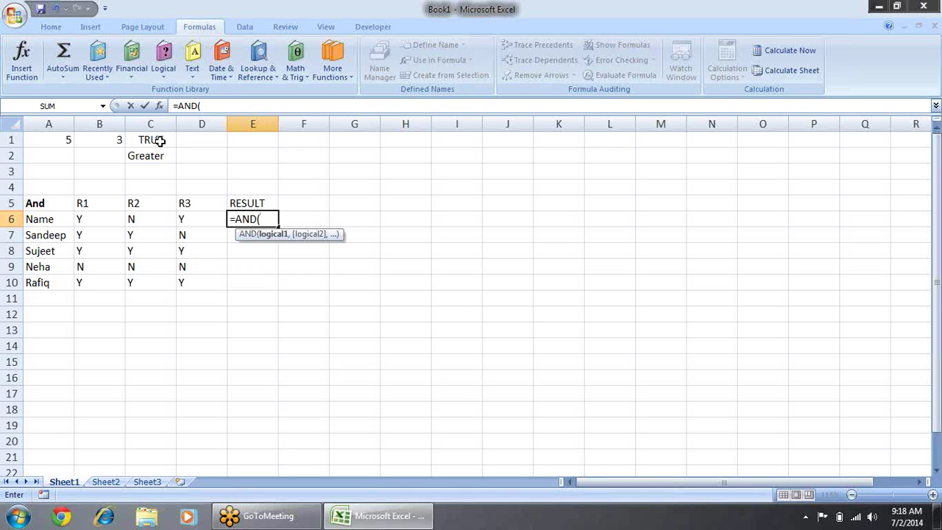
{"action": "left_click", "coordinate": [108, 214]}
{"action": "type", "text": "=\"y\""}
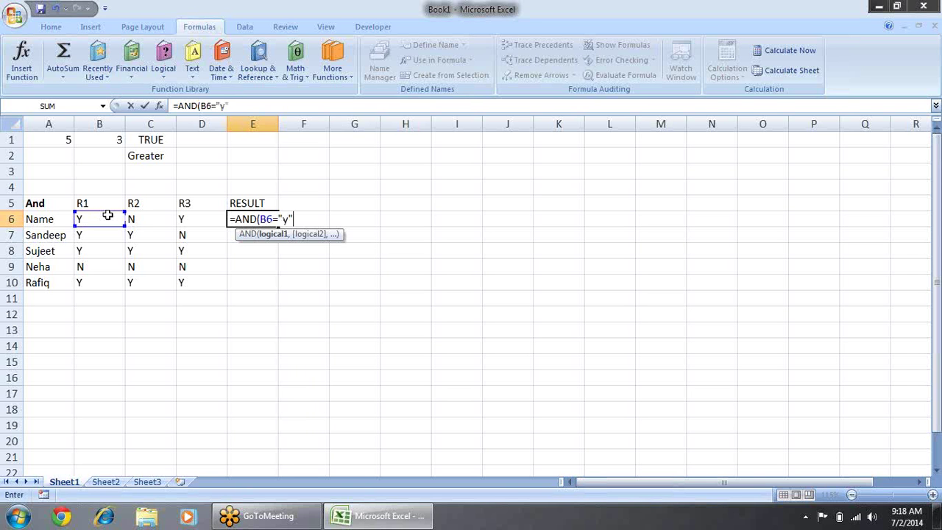
{"action": "key", "text": "BackSpace"}
{"action": "key", "text": "BackSpace"}
{"action": "type", "text": "Y"}
{"action": "type", "text": "\""}
{"action": "type", "text": ","}
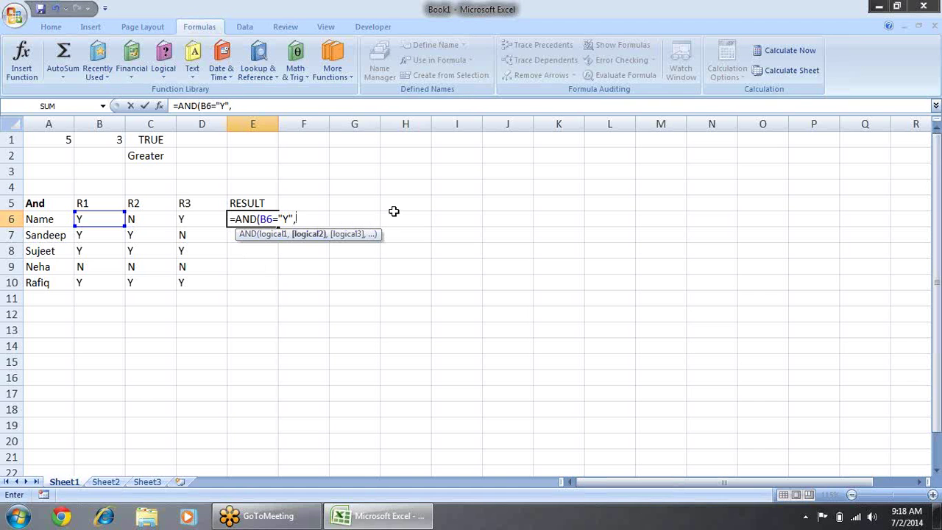
{"action": "key", "text": "Left"}
{"action": "key", "text": "Left"}
{"action": "type", "text": "=\"Y"}
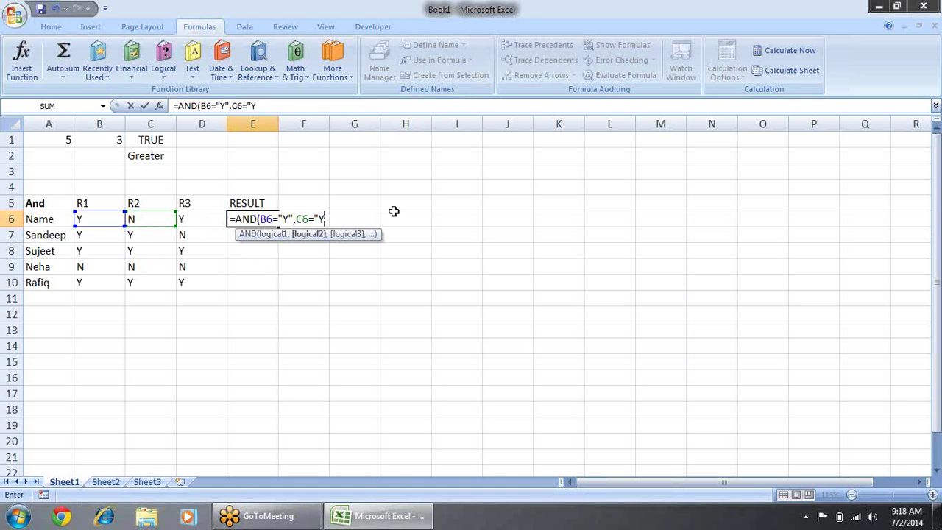
{"action": "type", "text": "\""}
{"action": "type", "text": ","}
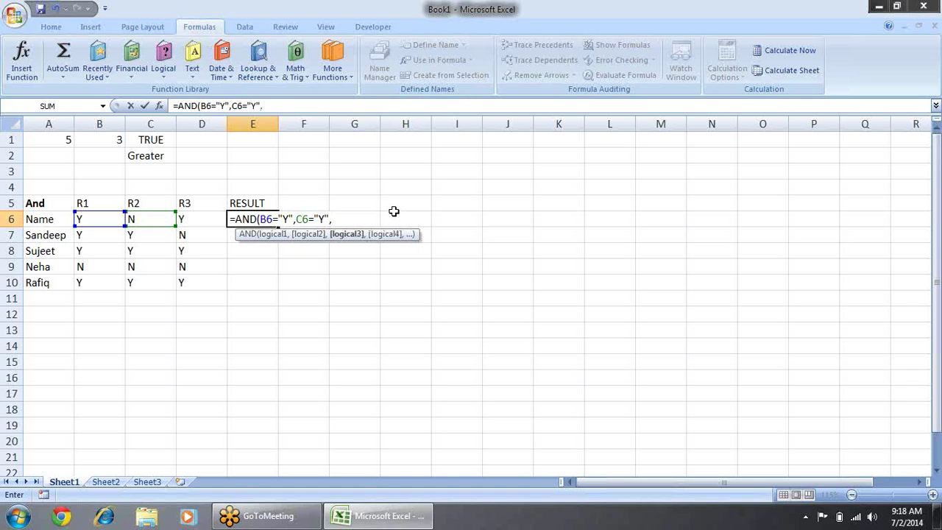
{"action": "key", "text": "Left"}
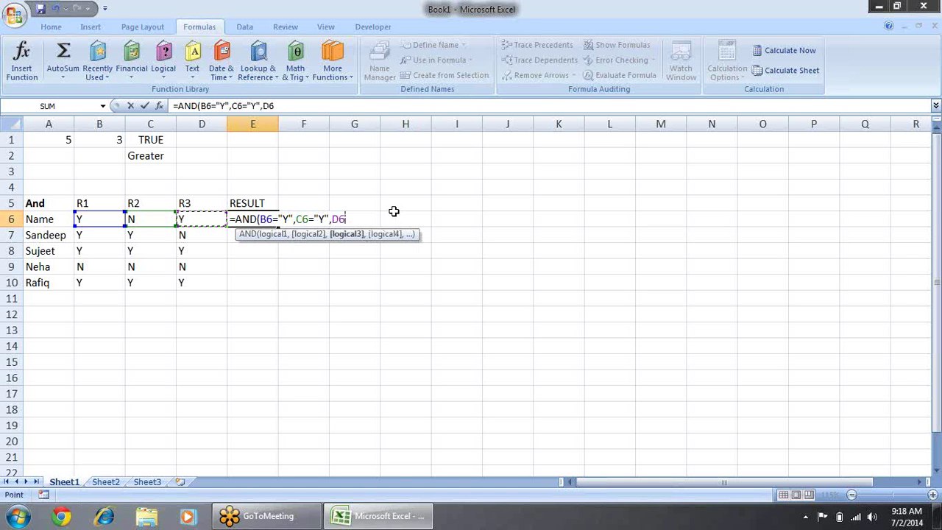
{"action": "type", "text": "=\"Y"}
{"action": "type", "text": "\""}
{"action": "type", "text": ")"}
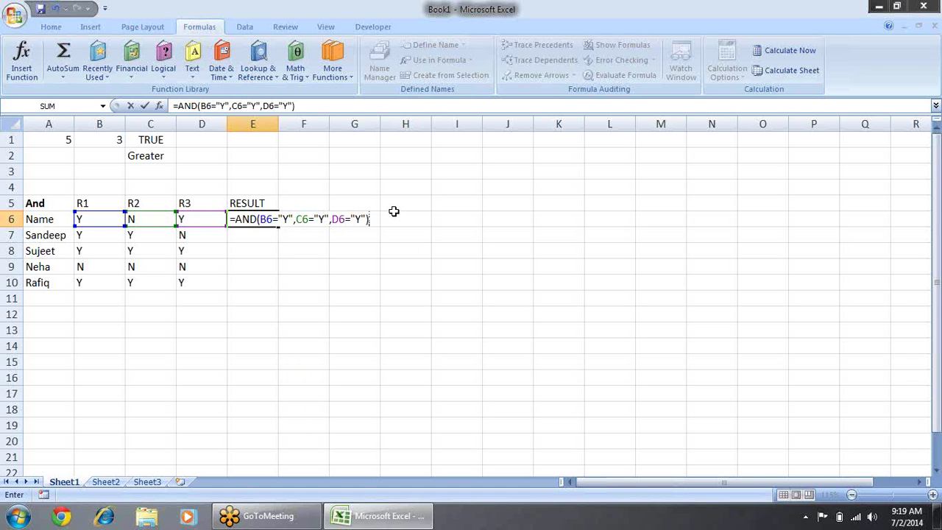
{"action": "key", "text": "Return"}
{"action": "key", "text": "Up"}
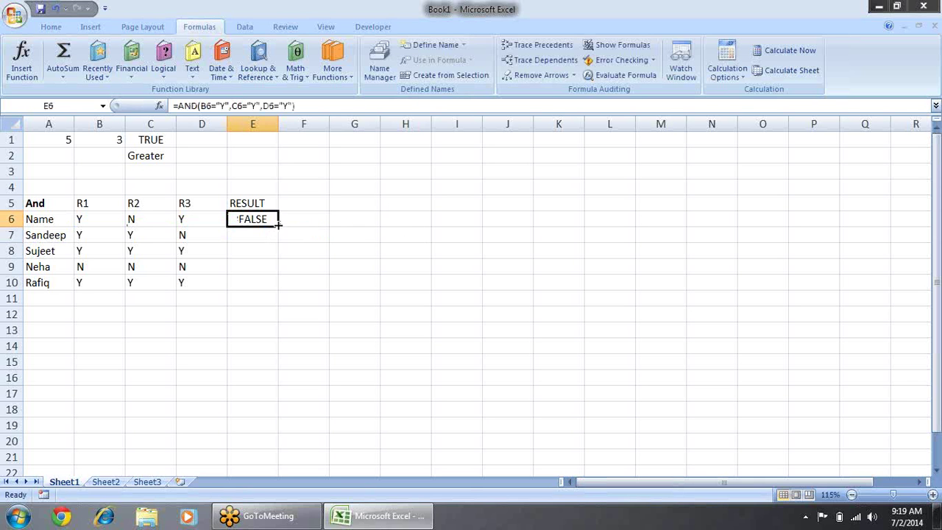
Fill E6's AND formula down to E10 and review its conditions
{"action": "mouse_move", "coordinate": [278, 226]}
{"action": "left_mouse_down"}
{"action": "mouse_move", "coordinate": [274, 270]}
{"action": "mouse_move", "coordinate": [260, 290]}
{"action": "left_mouse_up"}
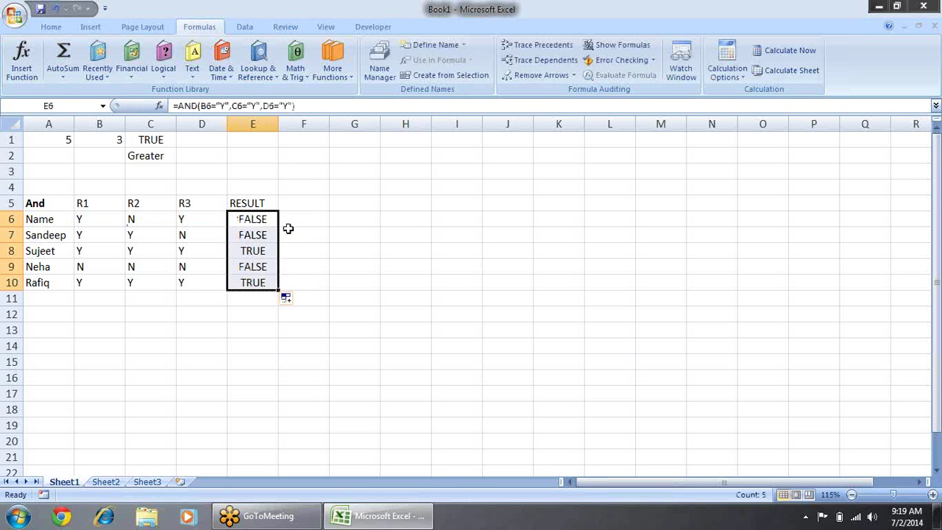
{"action": "left_click", "coordinate": [272, 220]}
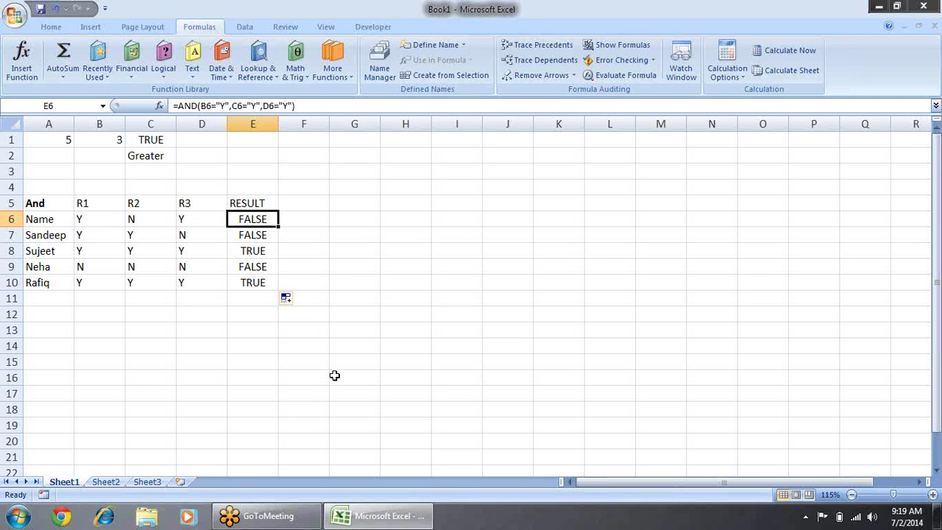
{"action": "key", "text": "F2"}
{"action": "key", "text": "Left"}
{"action": "key", "text": "Left"}
{"action": "key", "text": "Left"}
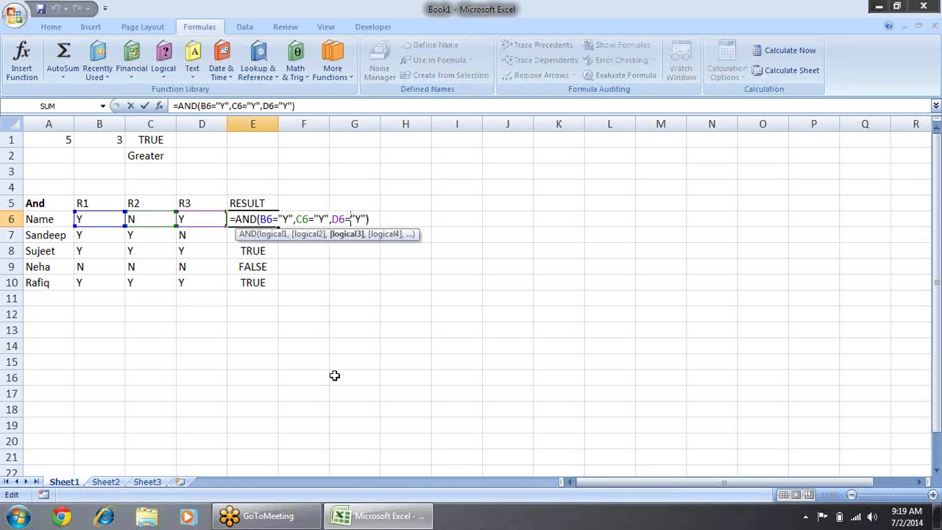
{"action": "key", "text": "Left"}
{"action": "key", "text": "Left"}
{"action": "key", "text": "Left"}
{"action": "key", "text": "Left"}
{"action": "key", "text": "Left"}
{"action": "key", "text": "Left"}
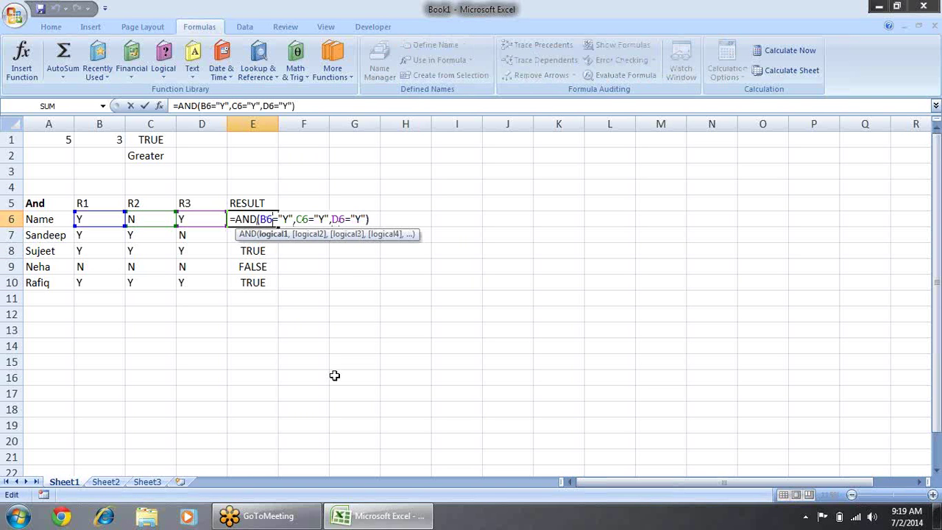
{"action": "left_click", "coordinate": [332, 220]}
Check Sujeet's TRUE result in E8 and make it bold
{"action": "key", "text": "Return"}
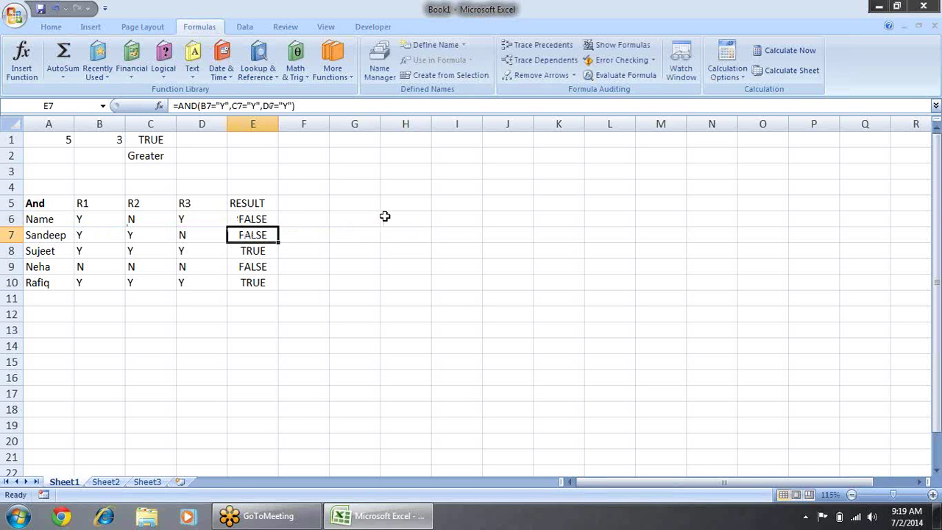
{"action": "key", "text": "Down"}
{"action": "key", "text": "Down"}
{"action": "key", "text": "Up"}
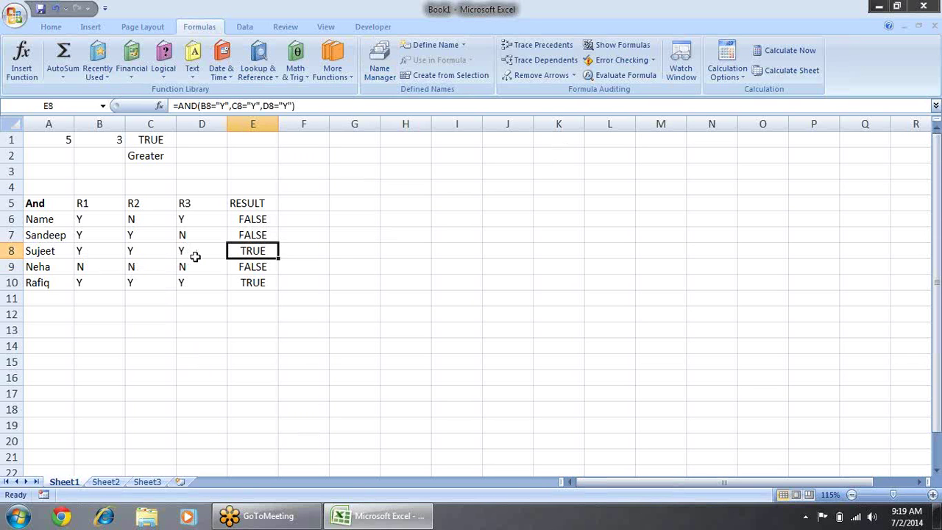
{"action": "key", "text": "F2"}
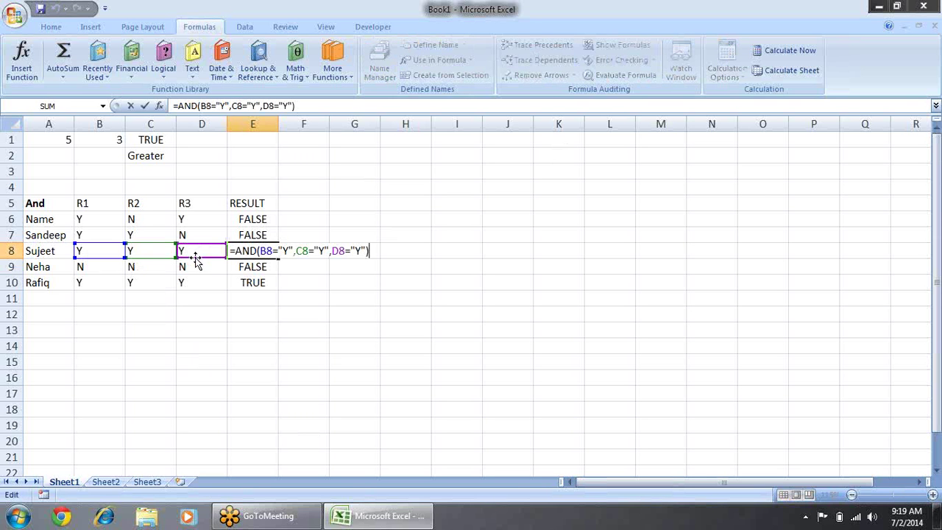
{"action": "key", "text": "Return"}
{"action": "key", "text": "Up"}
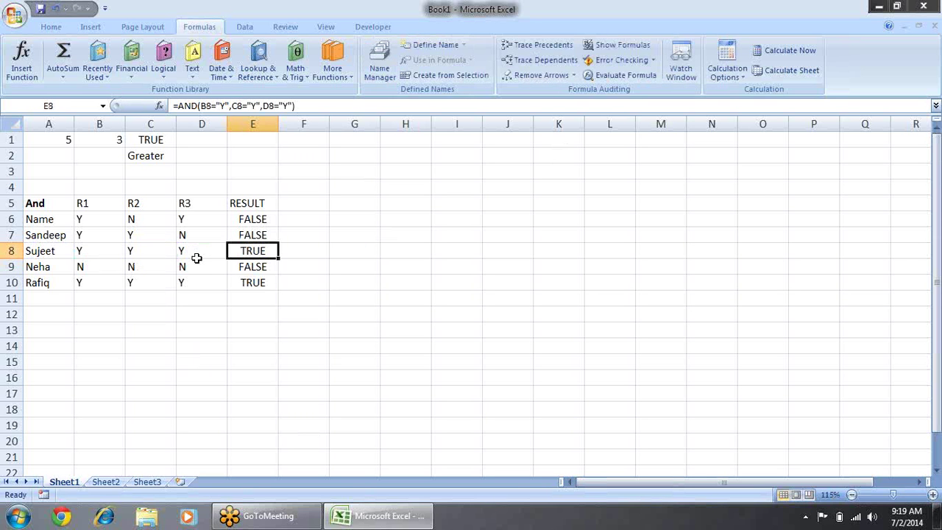
{"action": "key", "text": "ctrl+b"}
Re-inspect E6's AND formula without changing it
{"action": "key", "text": "Up"}
{"action": "key", "text": "Up"}
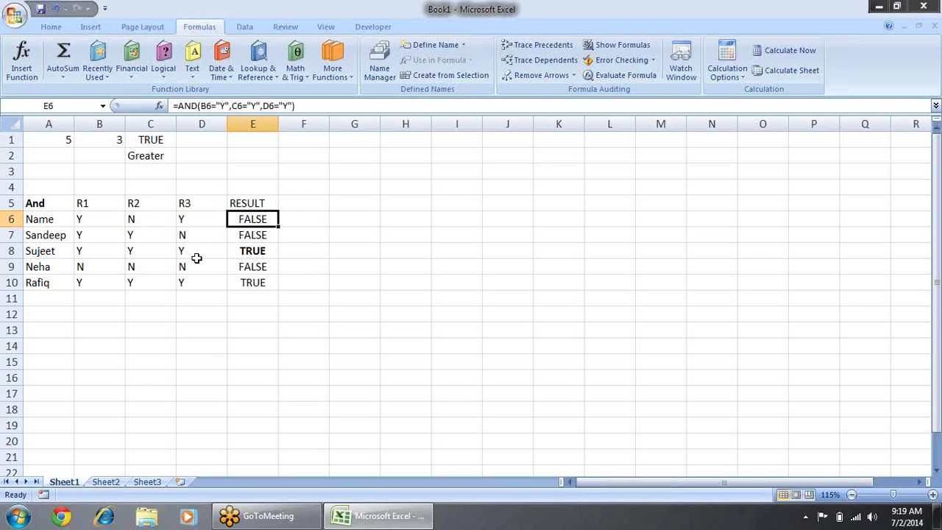
{"action": "key", "text": "F2"}
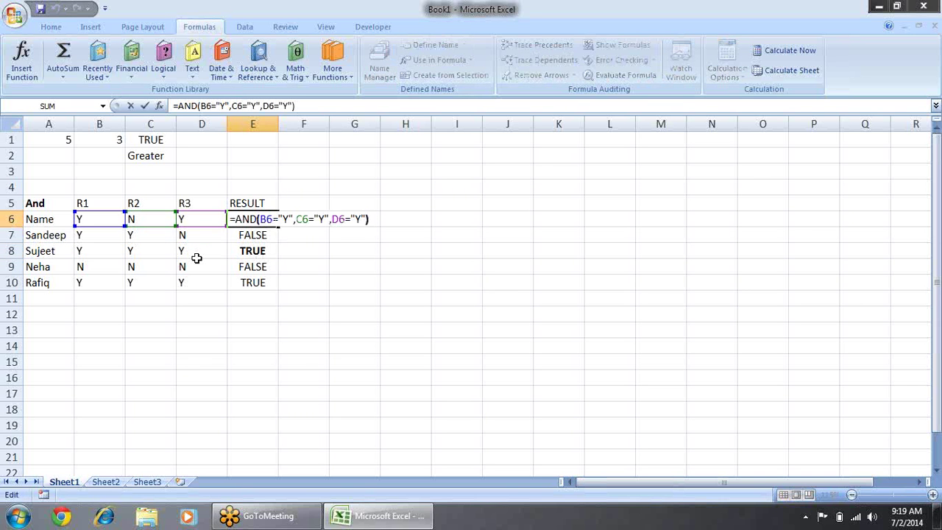
{"action": "key", "text": "Left"}
{"action": "key", "text": "Left"}
{"action": "key", "text": "Left"}
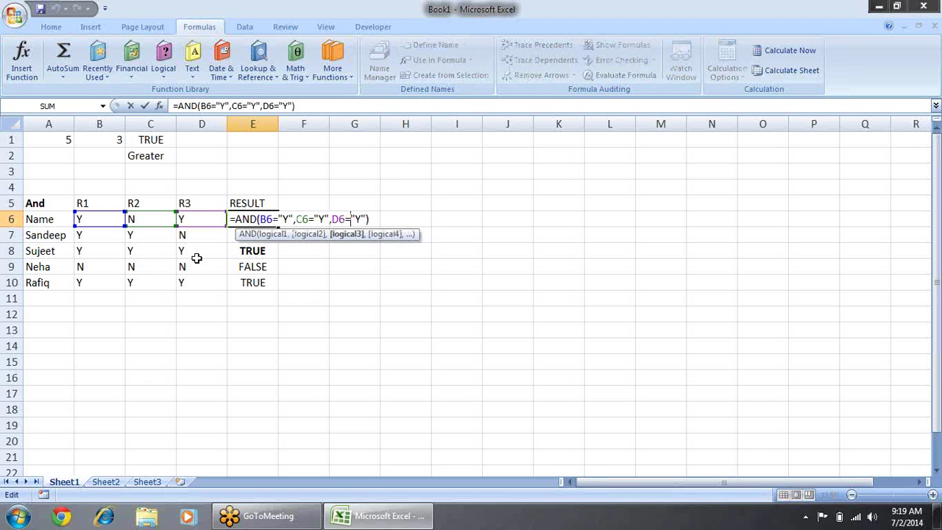
{"action": "key", "text": "Escape"}
Enter =IF(E6,"SELECTED","REJECTED") in F6 so it shows REJECTED
{"action": "key", "text": "Right"}
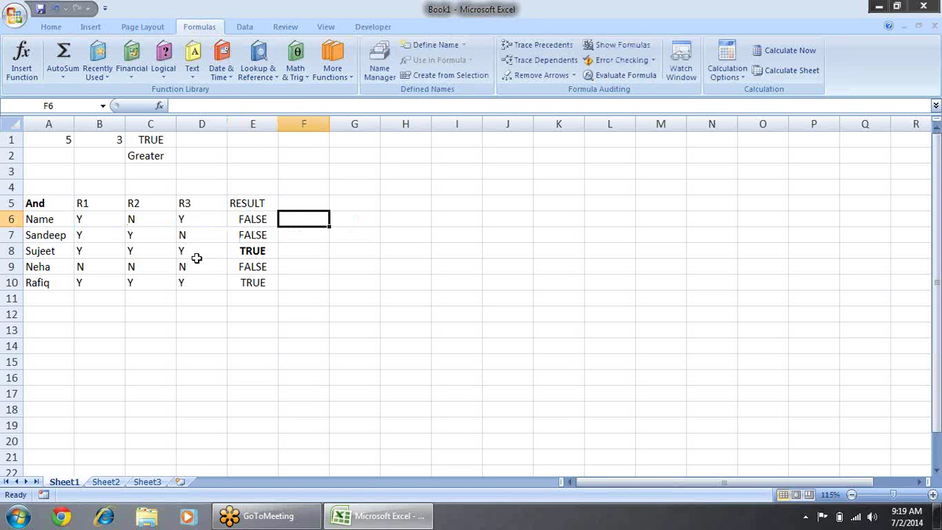
{"action": "type", "text": "=IF"}
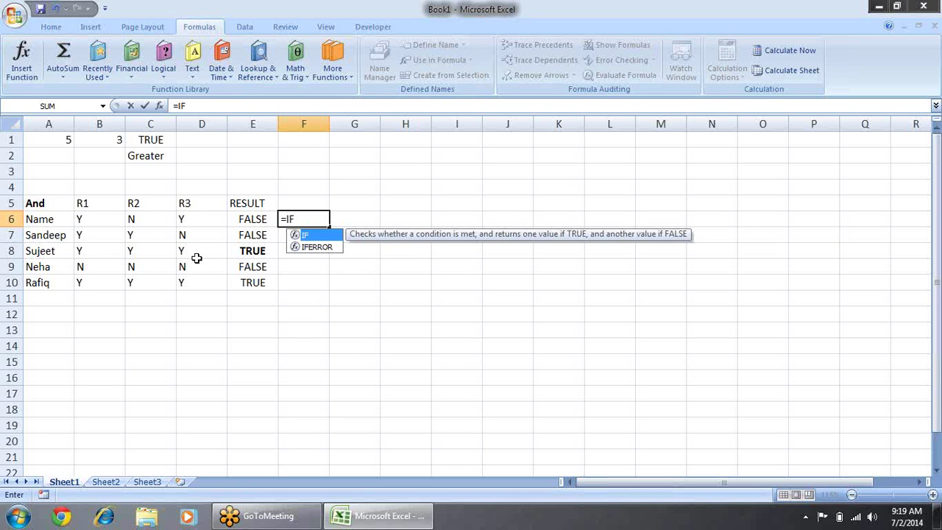
{"action": "type", "text": "("}
{"action": "key", "text": "Left"}
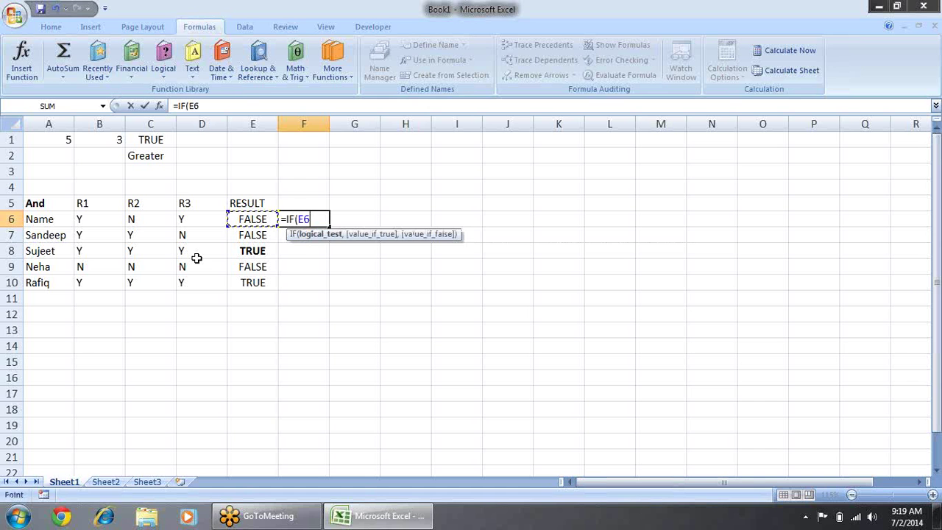
{"action": "type", "text": ","}
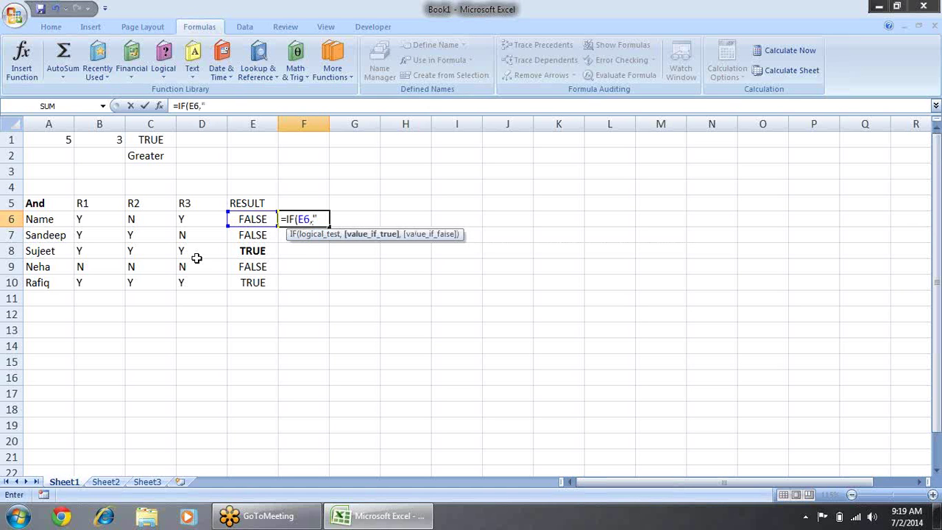
{"action": "type", "text": "\"s"}
{"action": "key", "text": "BackSpace"}
{"action": "type", "text": "SE"}
{"action": "type", "text": "LECTED\""}
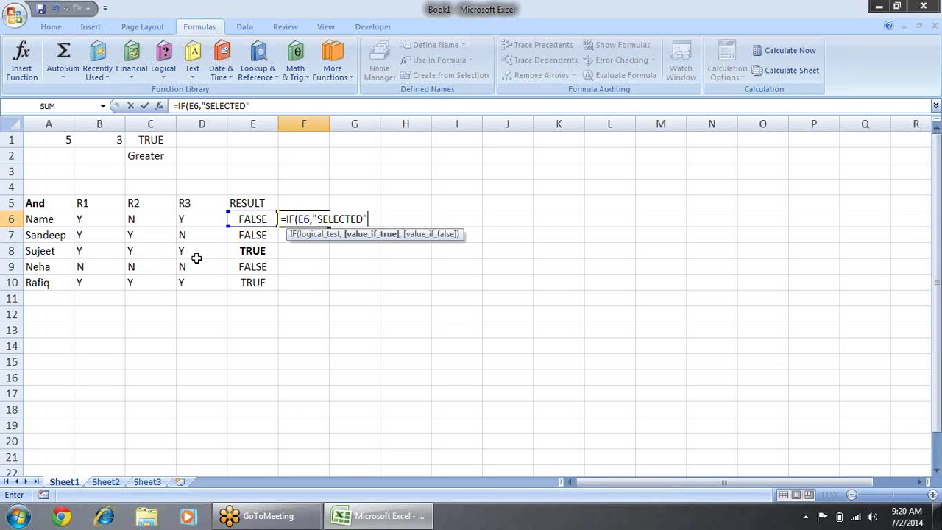
{"action": "type", "text": ",r"}
{"action": "key", "text": "BackSpace"}
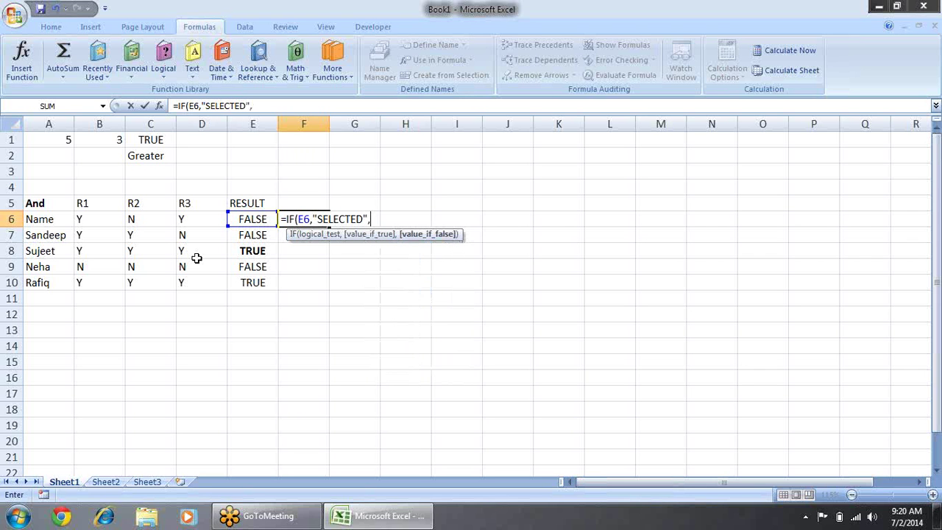
{"action": "type", "text": "\"r"}
{"action": "key", "text": "BackSpace"}
{"action": "type", "text": "REJEC"}
{"action": "type", "text": "TED\""}
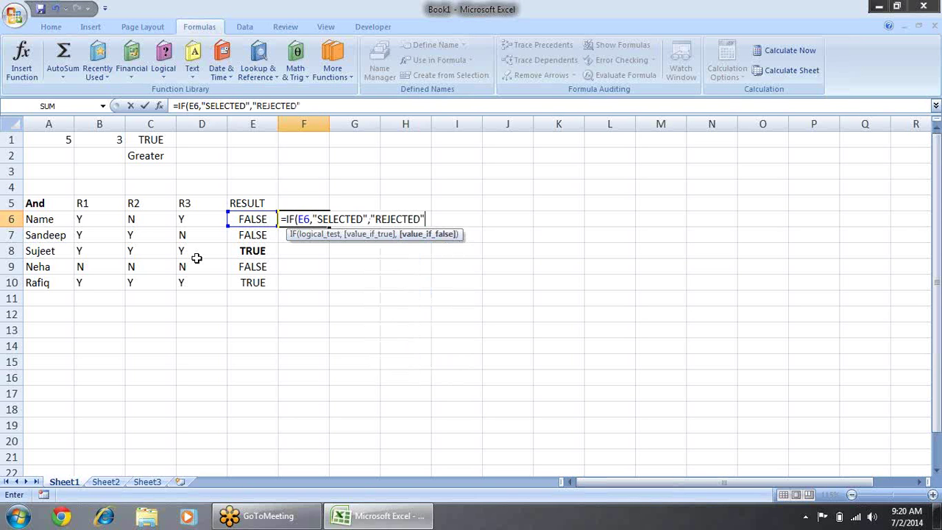
{"action": "type", "text": ")"}
{"action": "key", "text": "Return"}
Clear the stray 1 accidentally entered in F7
{"action": "type", "text": "1"}
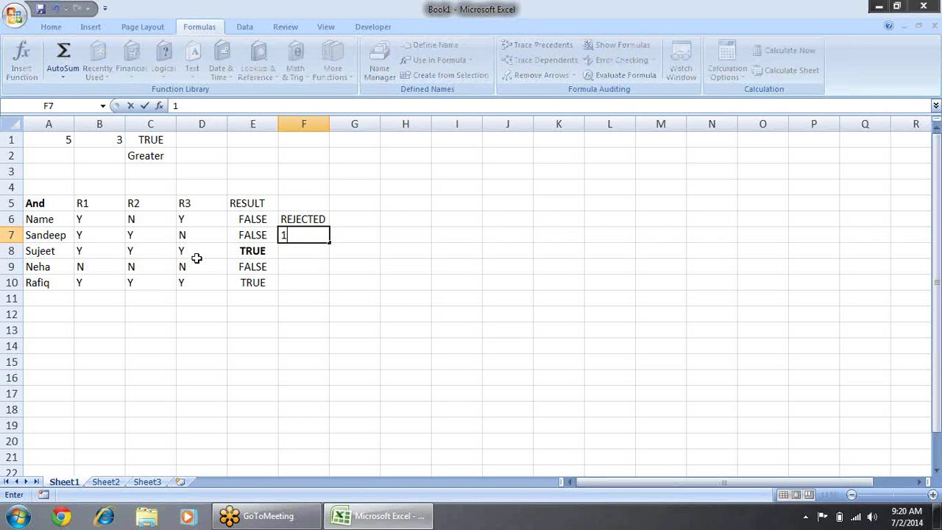
{"action": "key", "text": "Up"}
{"action": "key", "text": "Down"}
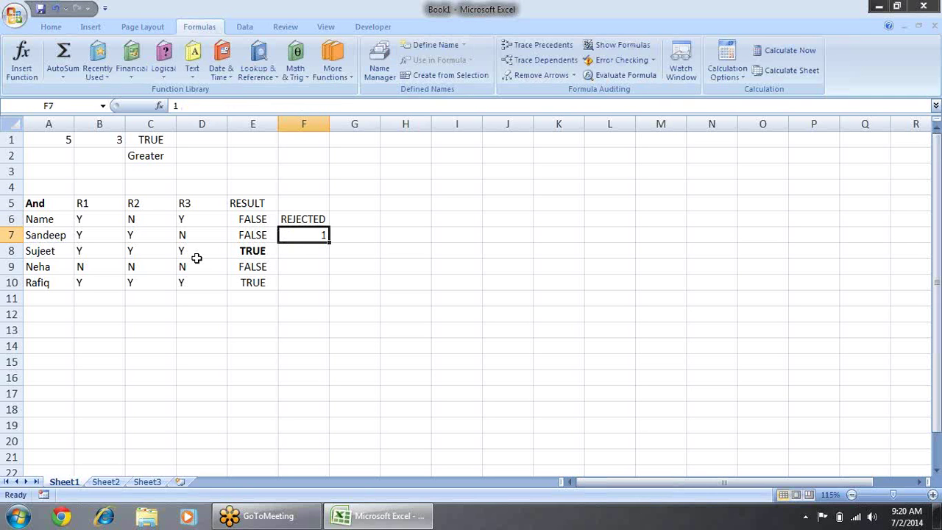
{"action": "key", "text": "Delete"}
{"action": "key", "text": "Up"}
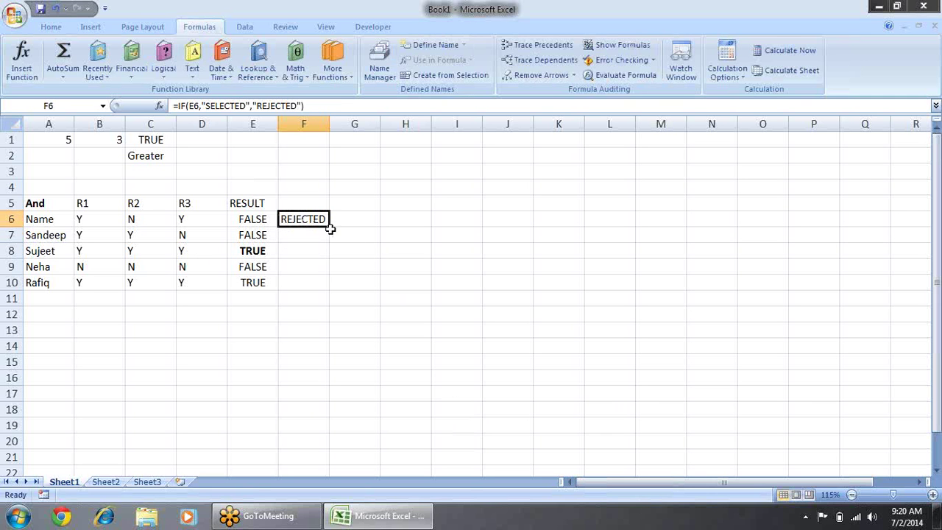
Fill F6's IF formula down through F10
{"action": "left_click_drag", "start_coordinate": [329, 228], "coordinate": [332, 295]}
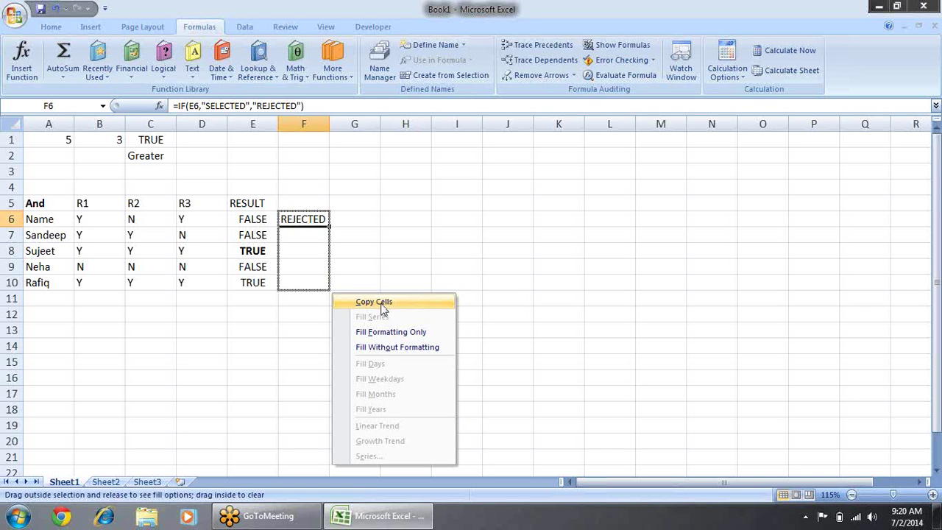
{"action": "key", "text": "Escape"}
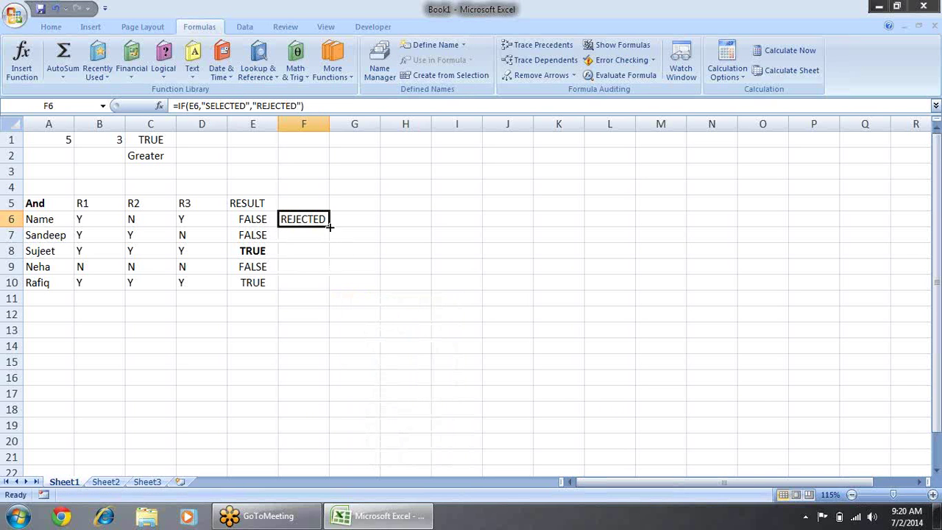
{"action": "left_click_drag", "start_coordinate": [329, 228], "coordinate": [330, 290]}
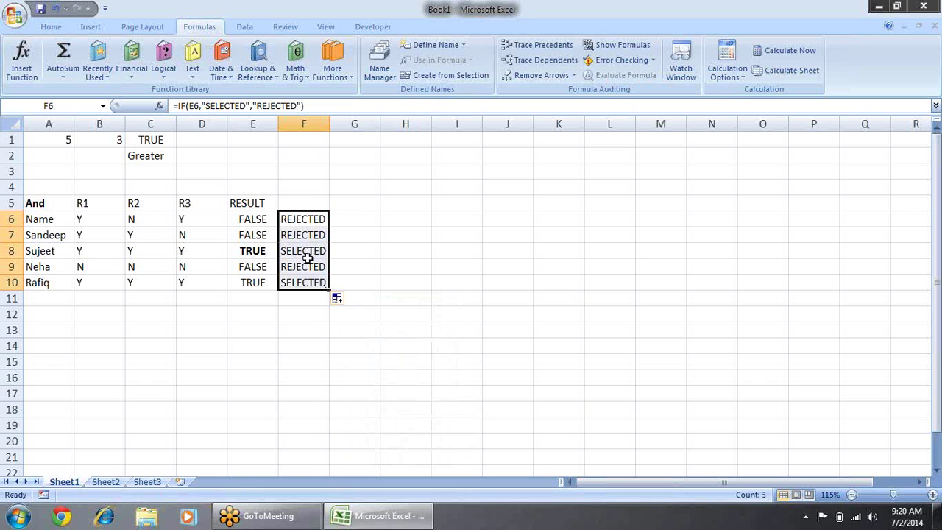
Bold the SELECTED results in F8 and F10, then return to A5
{"action": "left_click", "coordinate": [306, 253]}
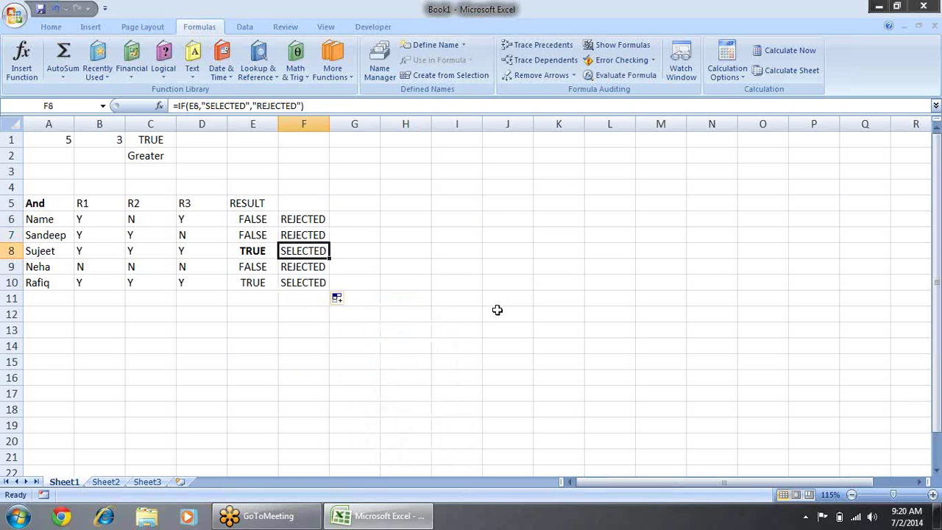
{"action": "key", "text": "ctrl+b"}
{"action": "key", "text": "Down"}
{"action": "key", "text": "Down"}
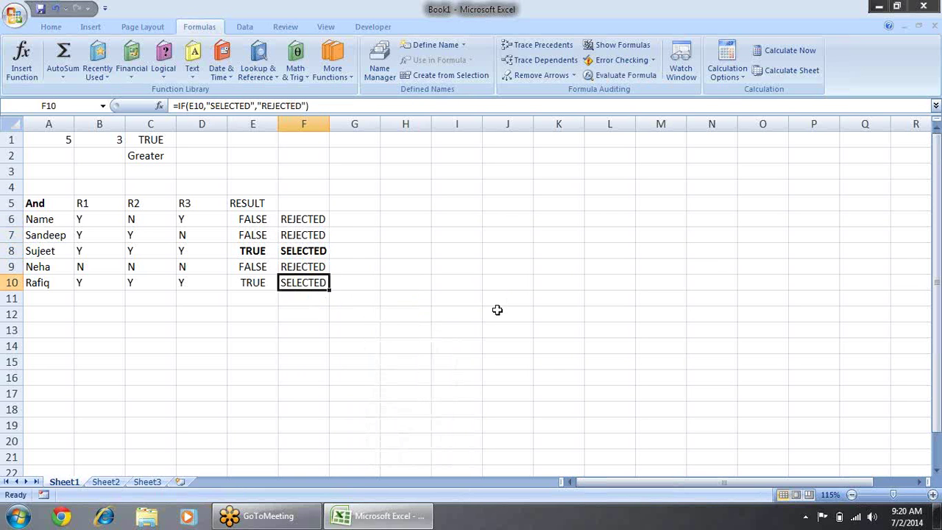
{"action": "key", "text": "ctrl+b"}
{"action": "key", "text": "Up"}
{"action": "key", "text": "Up"}
{"action": "key", "text": "Up"}
{"action": "key", "text": "Up"}
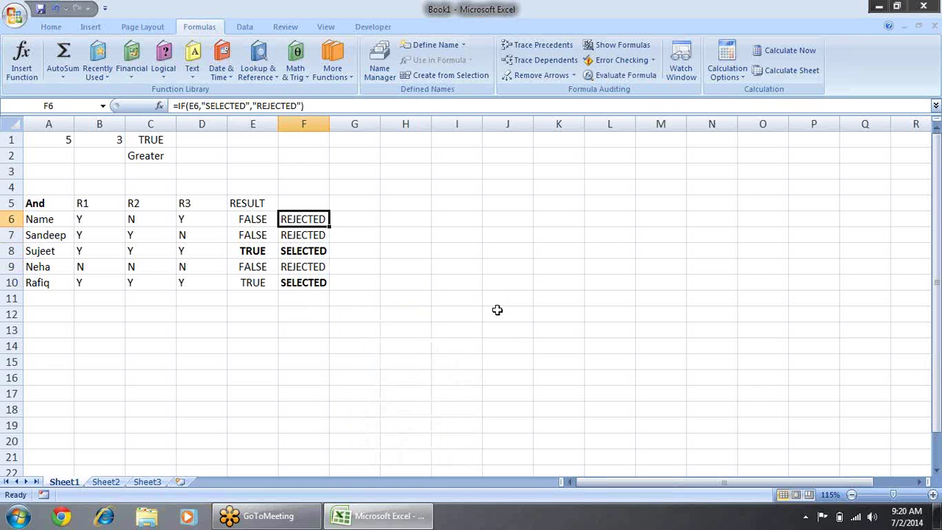
{"action": "key", "text": "Up"}
{"action": "key", "text": "Left"}
{"action": "key", "text": "Left"}
{"action": "key", "text": "Left"}
{"action": "key", "text": "Left"}
{"action": "key", "text": "Left"}
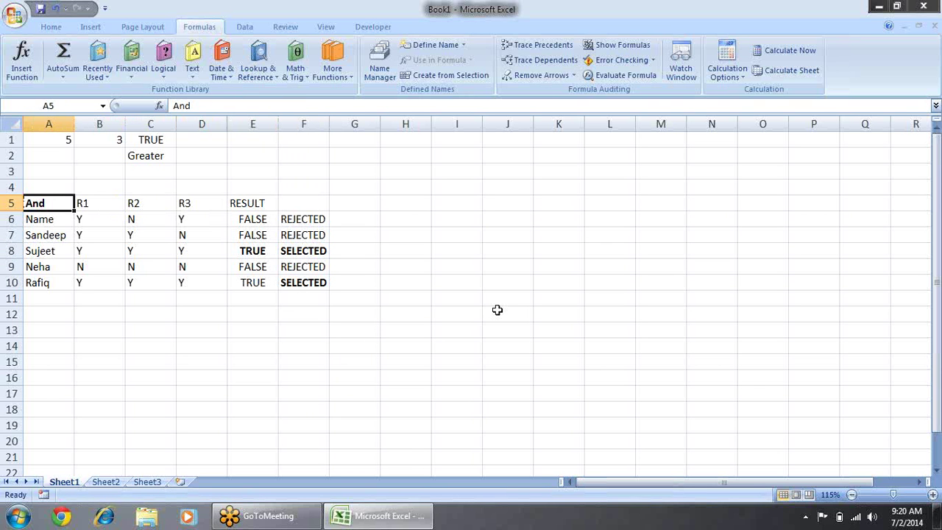
{"action": "key", "text": "Right"}
{"action": "key", "text": "shift+Right"}
{"action": "key", "text": "shift+Right"}
{"action": "key", "text": "shift+Right"}
{"action": "key", "text": "Left"}
{"action": "key", "text": "Right"}
{"action": "key", "text": "Right"}
{"action": "key", "text": "Right"}
{"action": "key", "text": "Right"}
{"action": "key", "text": "Down"}
{"action": "key", "text": "Down"}
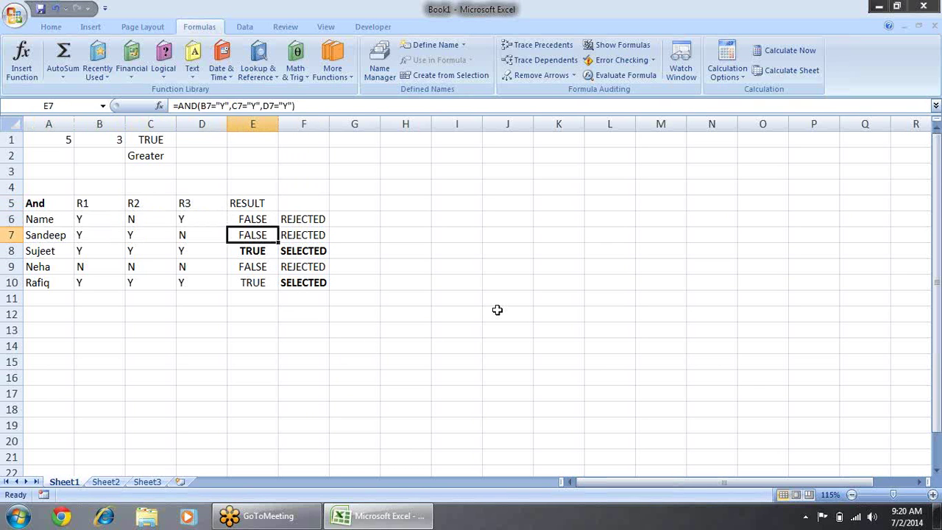
{"action": "key", "text": "Down"}
{"action": "key", "text": "Down"}
{"action": "key", "text": "Down"}
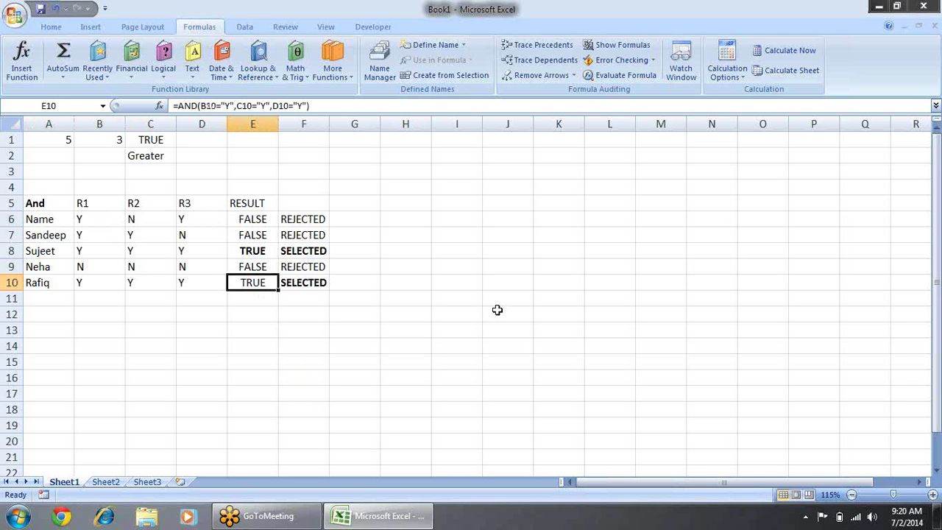
{"action": "key", "text": "Up"}
{"action": "key", "text": "Up"}
{"action": "key", "text": "Up"}
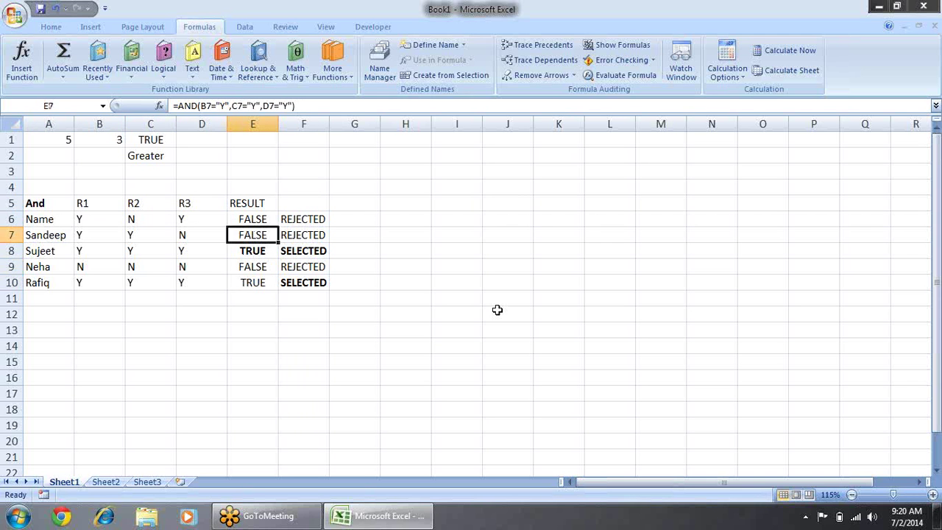
{"action": "key", "text": "Up"}
{"action": "key", "text": "F2"}
{"action": "key", "text": "shift+Left"}
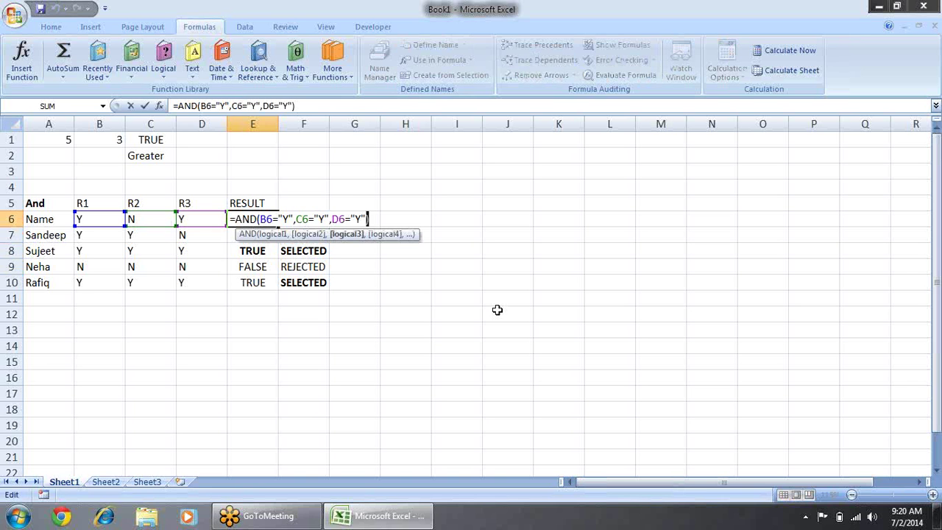
{"action": "key", "text": "shift+Left"}
{"action": "key", "text": "shift+Left"}
{"action": "key", "text": "shift+Left"}
{"action": "key", "text": "shift+Left"}
{"action": "key", "text": "shift+Left"}
{"action": "key", "text": "shift+Left"}
{"action": "key", "text": "shift+Left"}
{"action": "key", "text": "shift+Left"}
{"action": "key", "text": "shift+Left"}
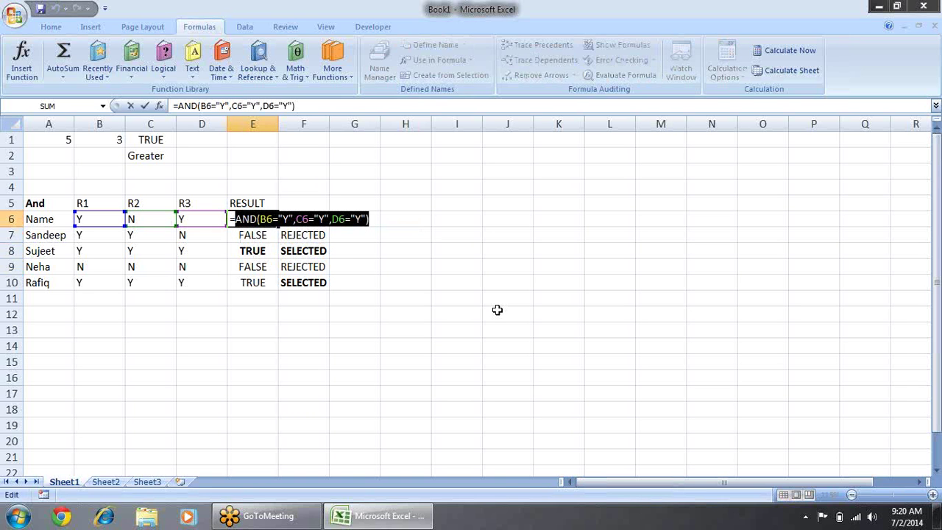
{"action": "key", "text": "ctrl+Return"}
Replace the E6 reference in F6's IF formula with AND(B6="Y",C6="Y",D6="Y")
{"action": "key", "text": "Right"}
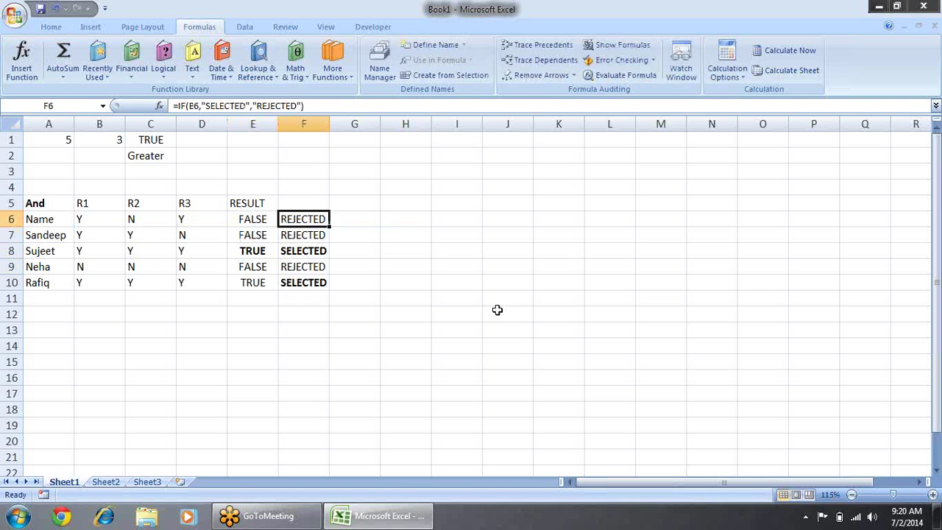
{"action": "key", "text": "F2"}
{"action": "key", "text": "Left"}
{"action": "key", "text": "Left"}
{"action": "key", "text": "Left"}
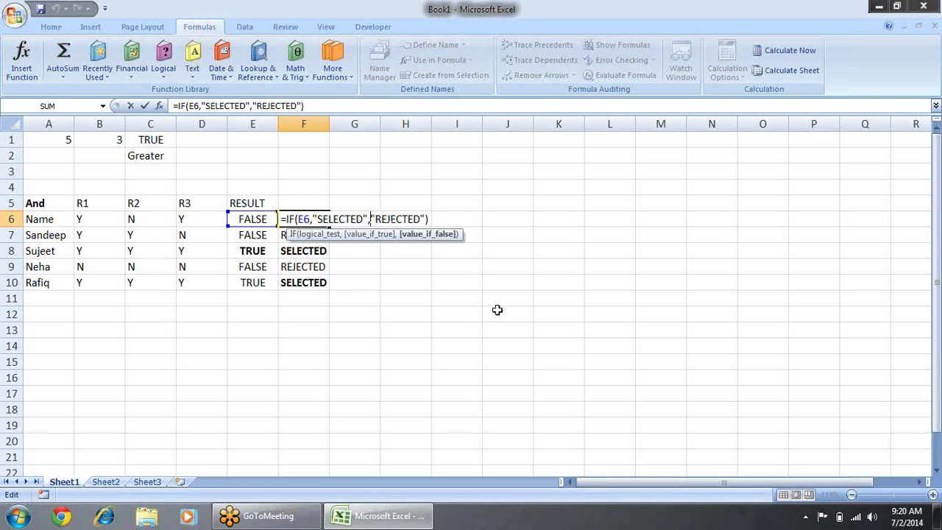
{"action": "key", "text": "Left"}
{"action": "key", "text": "Left"}
{"action": "key", "text": "Left"}
{"action": "key", "text": "Left"}
{"action": "key", "text": "Left"}
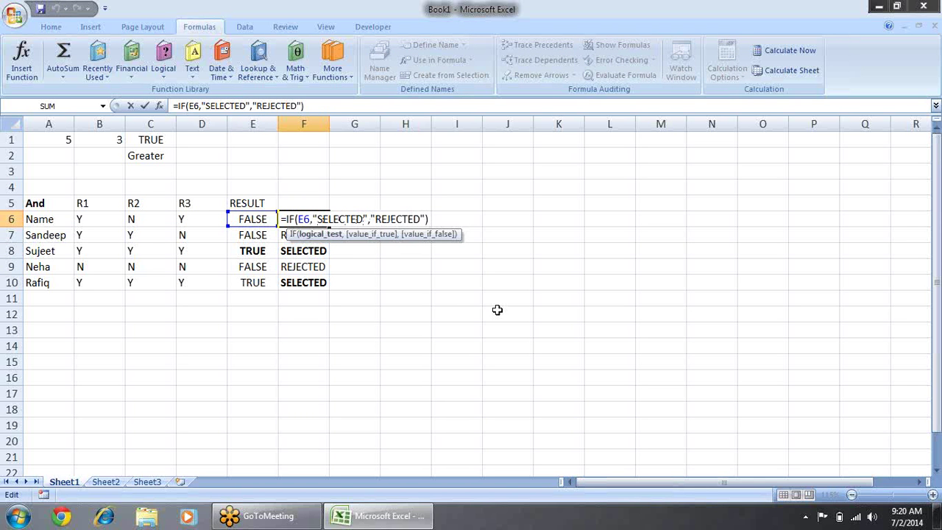
{"action": "key", "text": "shift+Left"}
{"action": "key", "text": "shift+Left"}
{"action": "type", "text": "AND(B6=\"Y\",C6=\"Y\",D6=\"Y\")"}
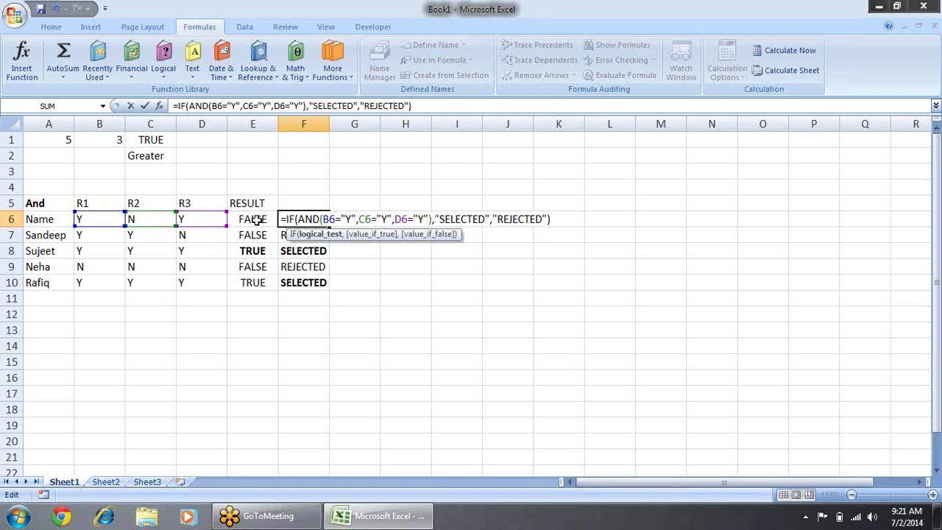
{"action": "key", "text": "Return"}
{"action": "key", "text": "Up"}
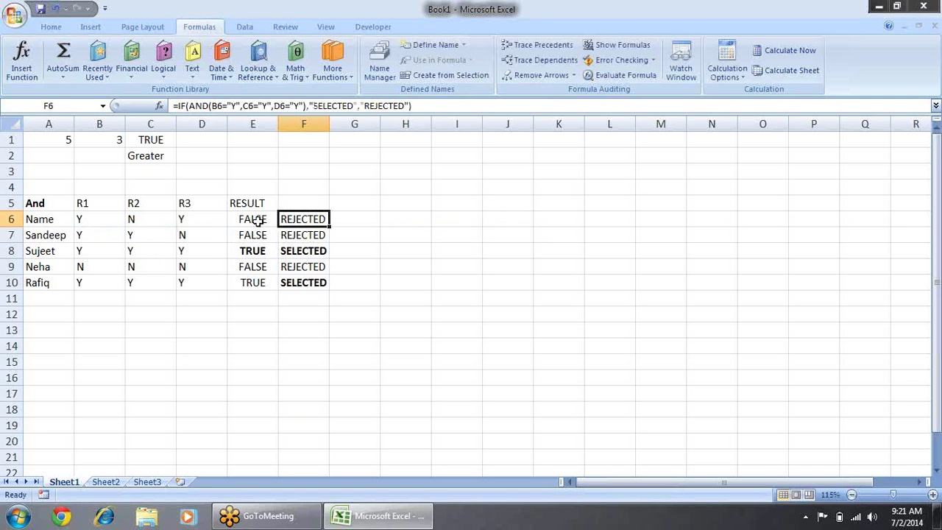
{"action": "left_click", "coordinate": [254, 220]}
Clear E6 and fill F6's IF(AND) formula down to F10
{"action": "key", "text": "Delete"}
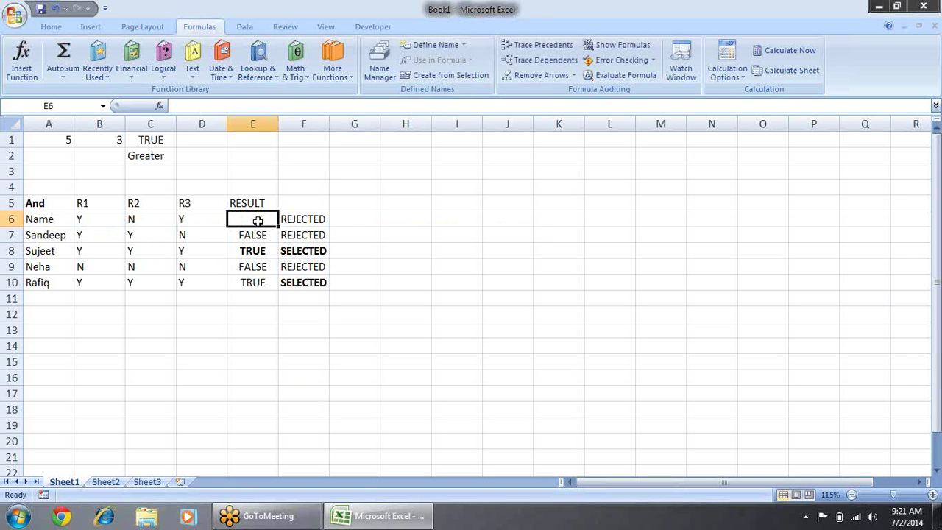
{"action": "key", "text": "Right"}
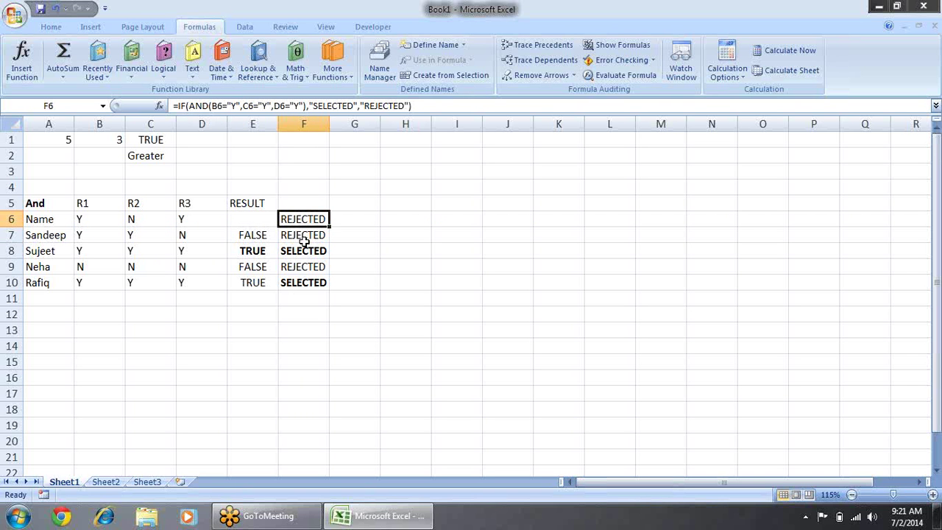
{"action": "left_click_drag", "start_coordinate": [330, 229], "coordinate": [321, 281]}
Delete the leftover TRUE/FALSE results in E7:E10 and review F6's formula
{"action": "left_click", "coordinate": [252, 239]}
{"action": "left_click_drag", "start_coordinate": [252, 239], "coordinate": [253, 284]}
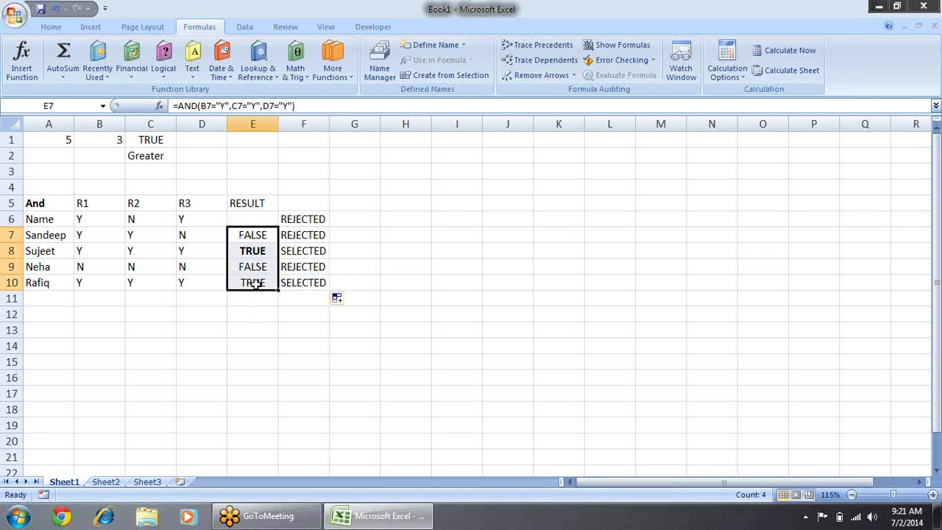
{"action": "key", "text": "Delete"}
{"action": "key", "text": "Up"}
{"action": "key", "text": "Right"}
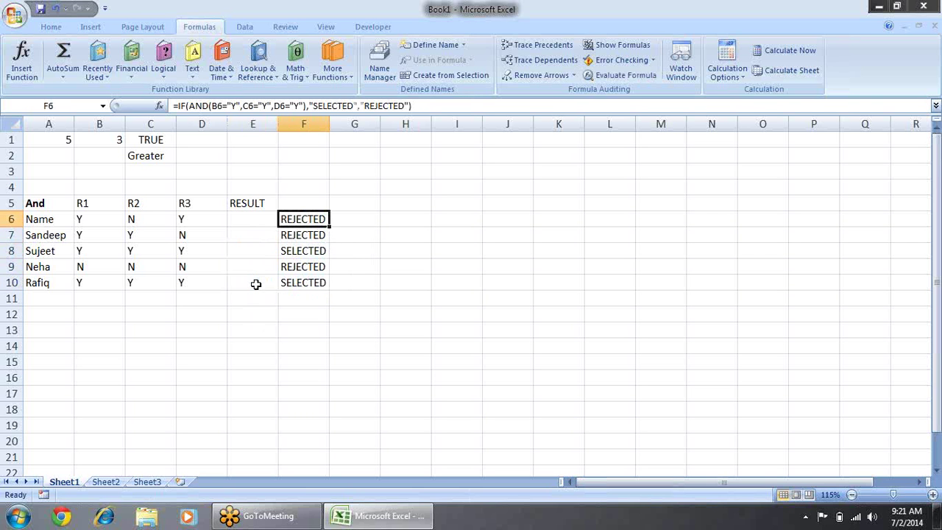
{"action": "key", "text": "F2"}
{"action": "key", "text": "Left"}
{"action": "key", "text": "Left"}
{"action": "key", "text": "Left"}
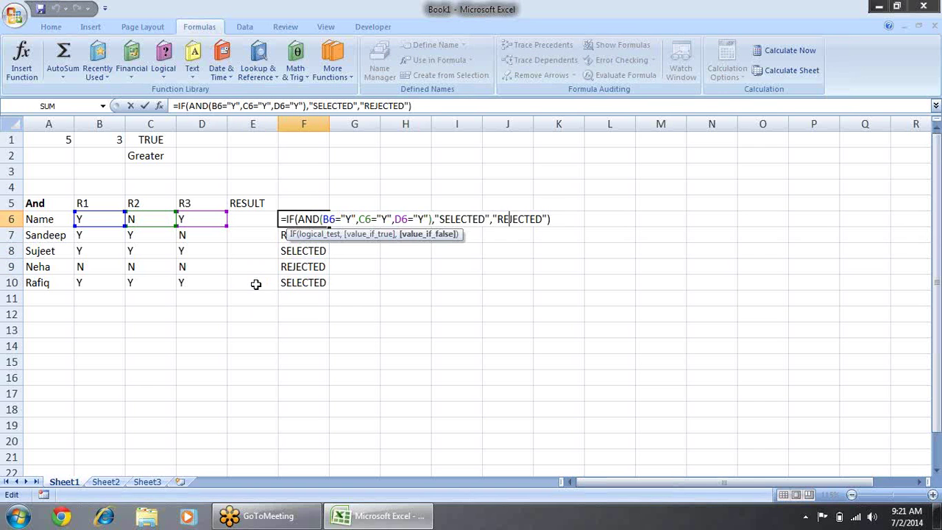
Cut the IF(AND) formulas from F6:F10 and paste them into RESULT cells E6:E10
{"action": "left_click", "coordinate": [321, 235]}
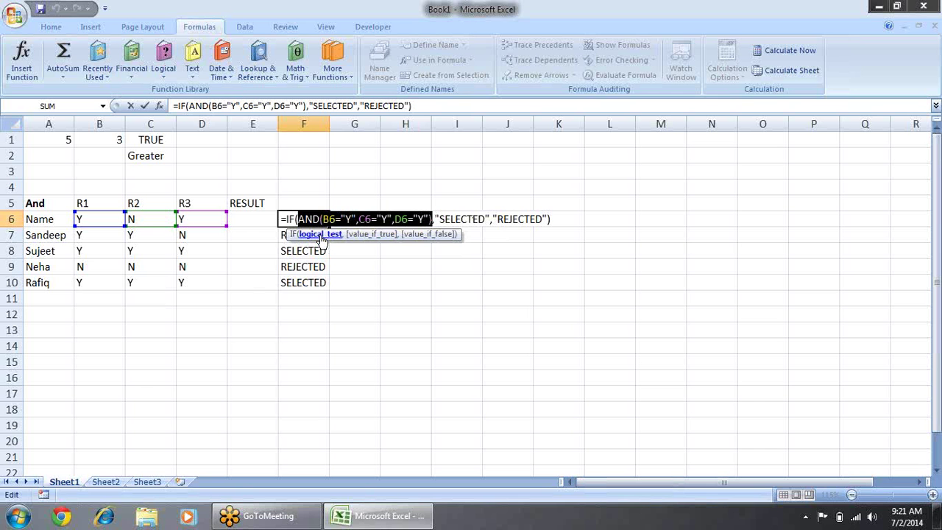
{"action": "key", "text": "Escape"}
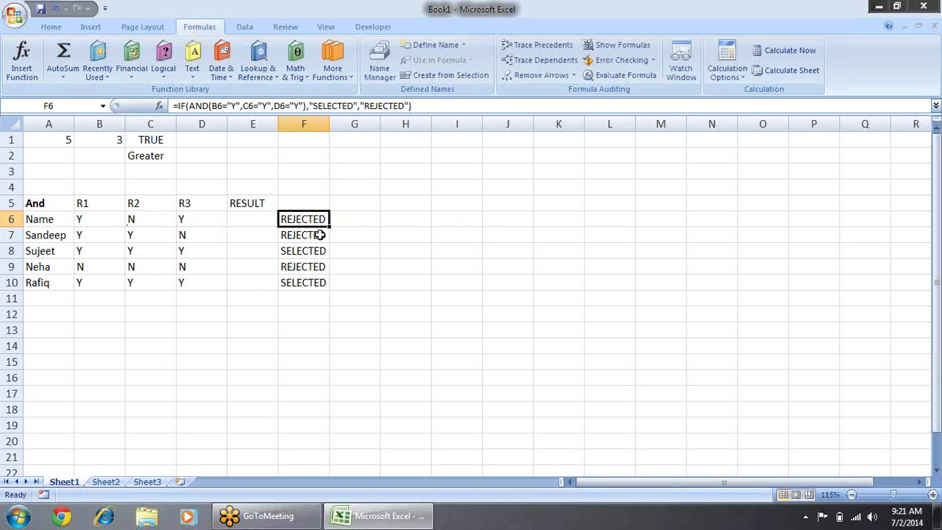
{"action": "key", "text": "ctrl+shift+Down"}
{"action": "key", "text": "ctrl+c"}
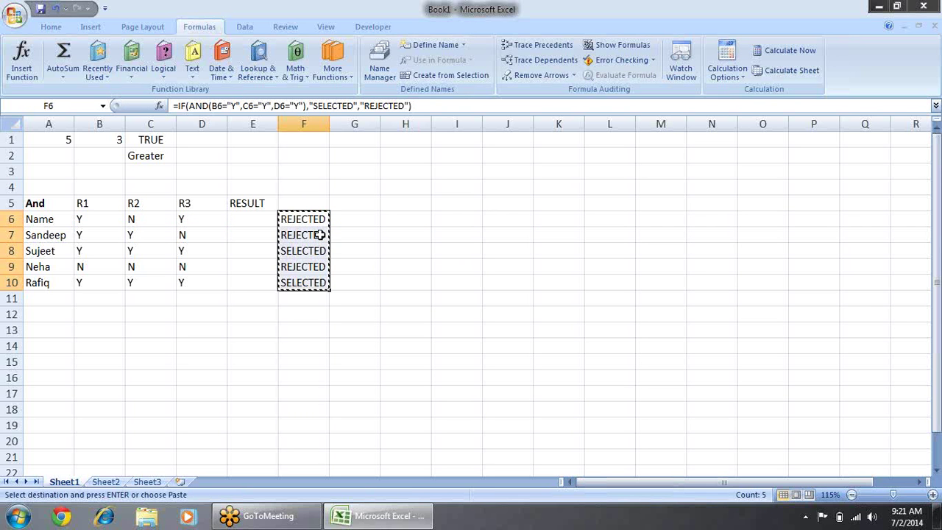
{"action": "key", "text": "Left"}
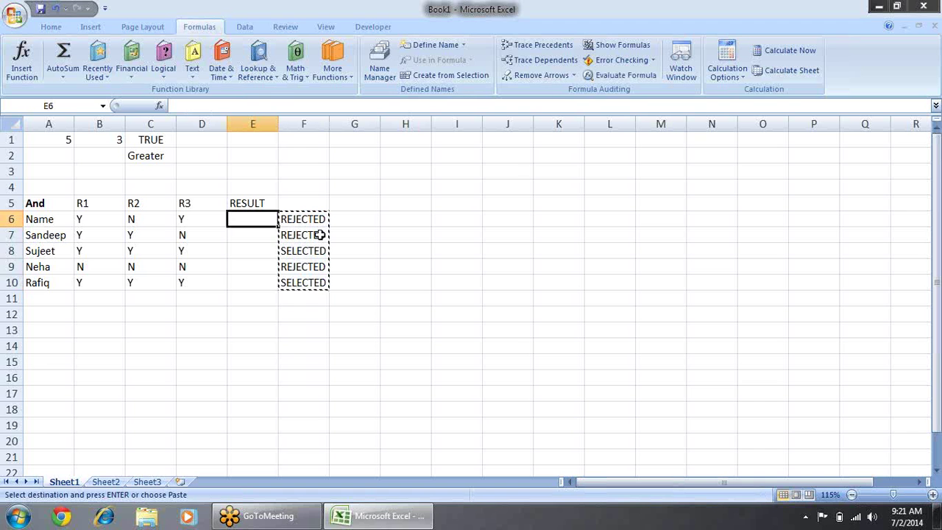
{"action": "key", "text": "Return"}
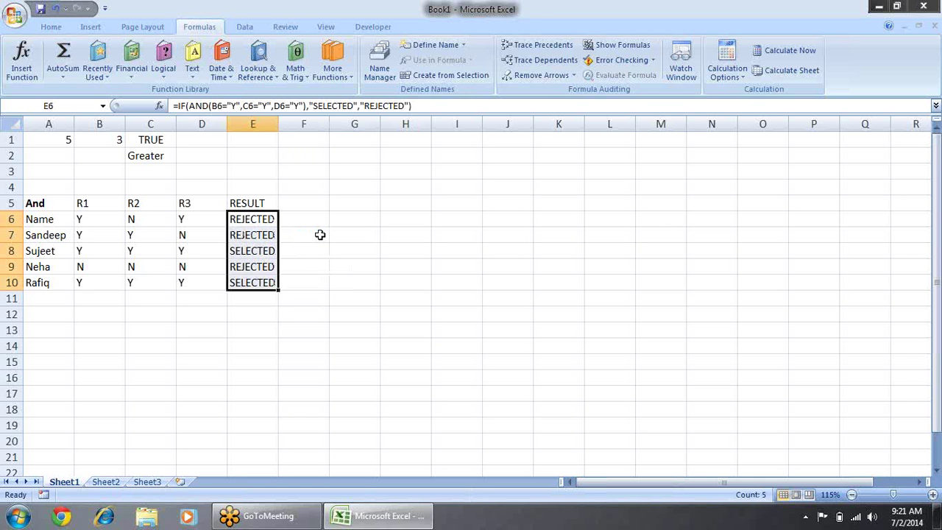
Copy the RESULT formulas E6:E10 and paste them into I6:I10, undoing a paste at G6
{"action": "key", "text": "ctrl+c"}
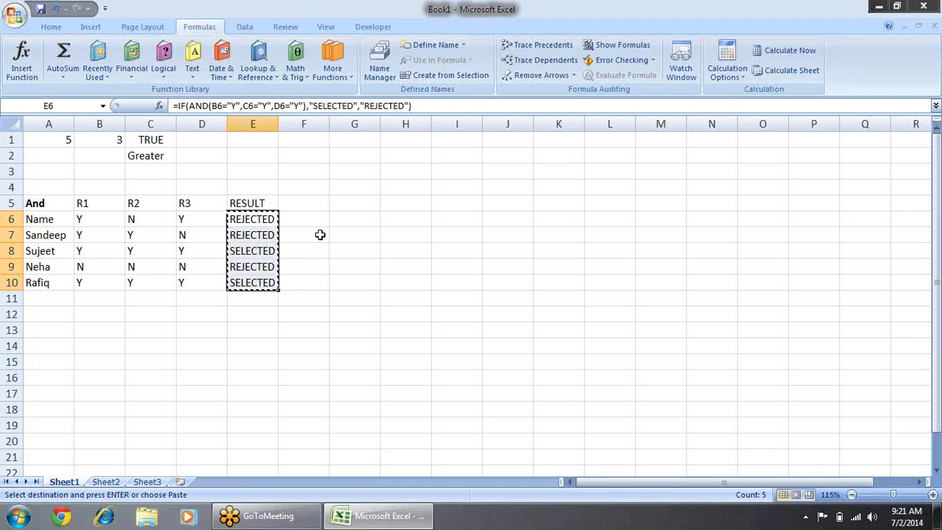
{"action": "key", "text": "Right"}
{"action": "key", "text": "Right"}
{"action": "key", "text": "Left"}
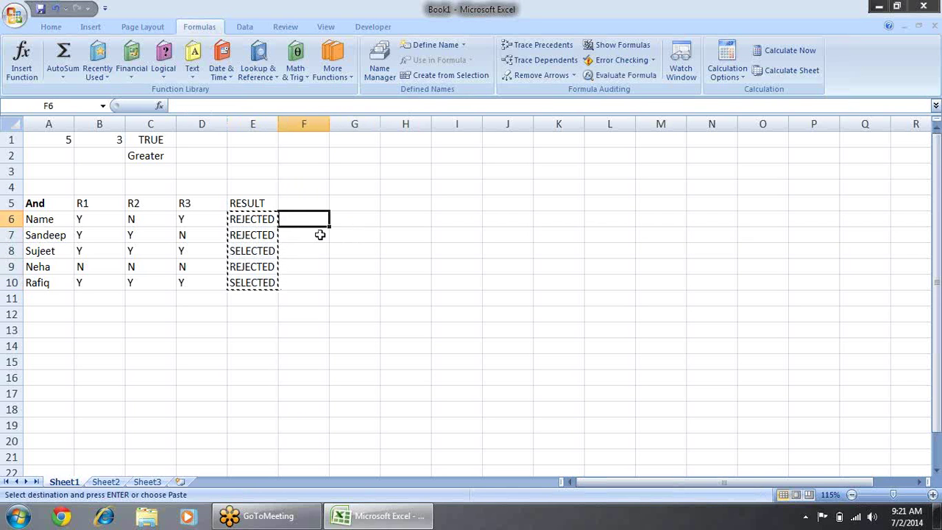
{"action": "key", "text": "Right"}
{"action": "key", "text": "Left"}
{"action": "key", "text": "Right"}
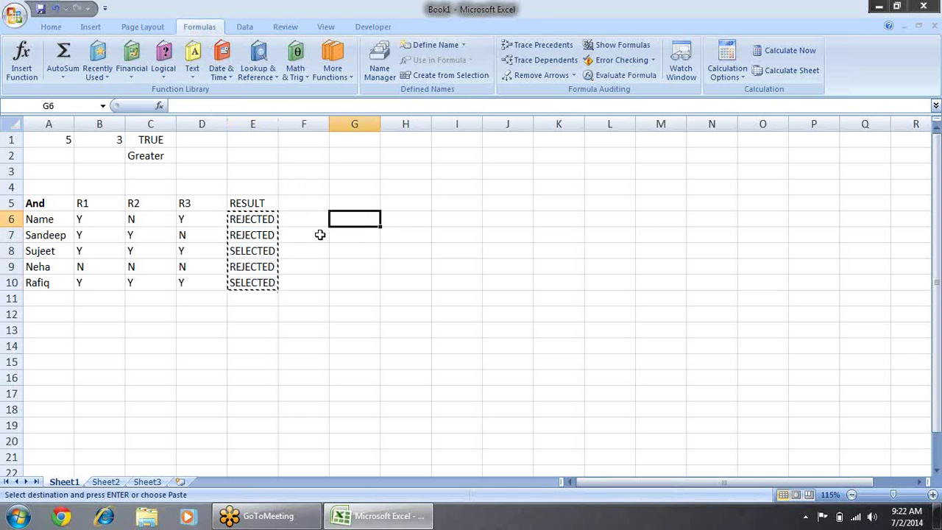
{"action": "key", "text": "ctrl+v"}
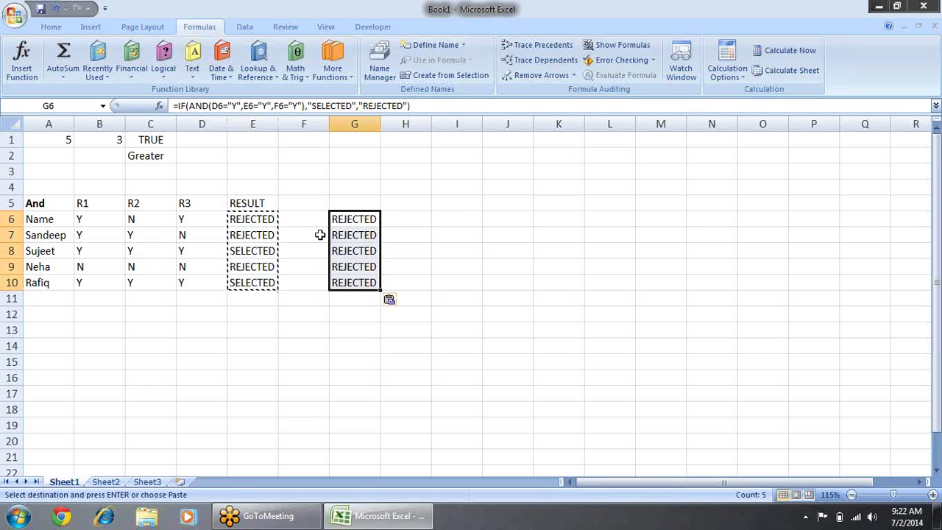
{"action": "key", "text": "ctrl+z"}
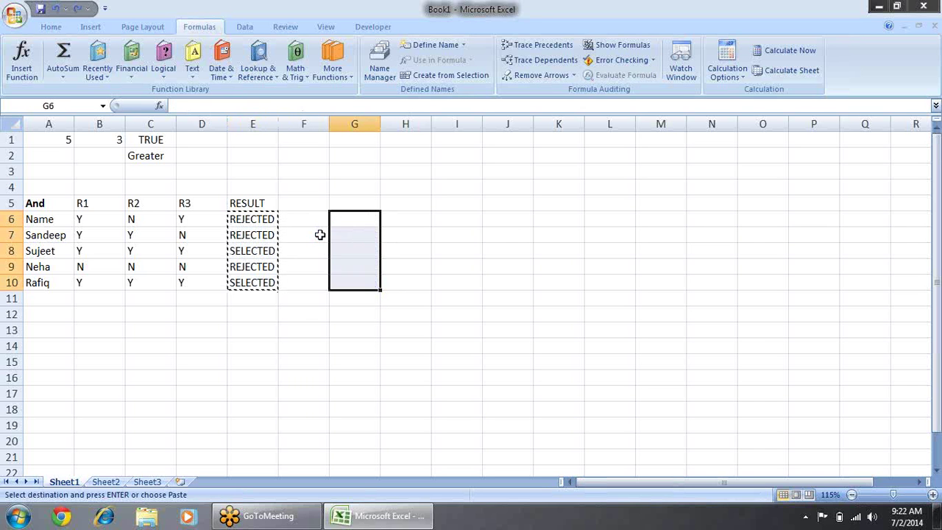
{"action": "key", "text": "Right"}
{"action": "key", "text": "Right"}
{"action": "key", "text": "ctrl+v"}
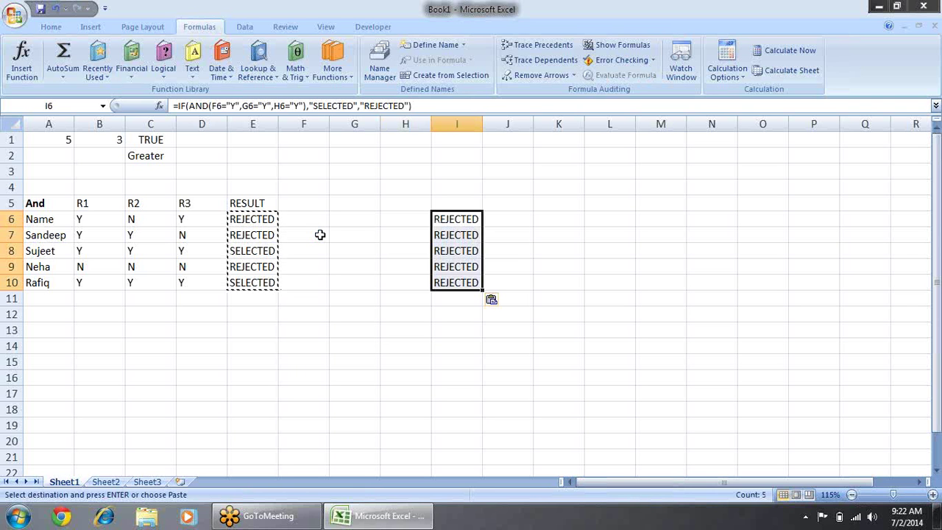
{"action": "key", "text": "Return"}
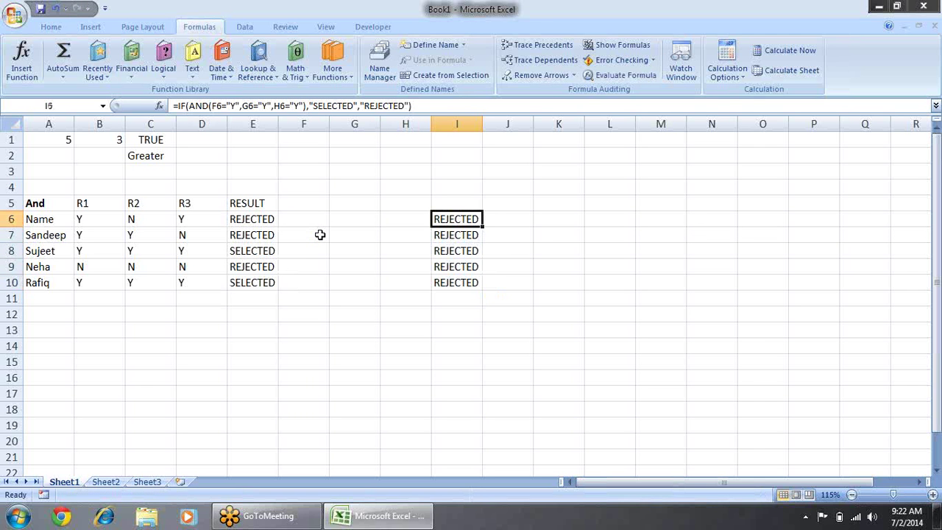
Inspect I6's copied formula, whose references now point at empty columns F–H
{"action": "key", "text": "F2"}
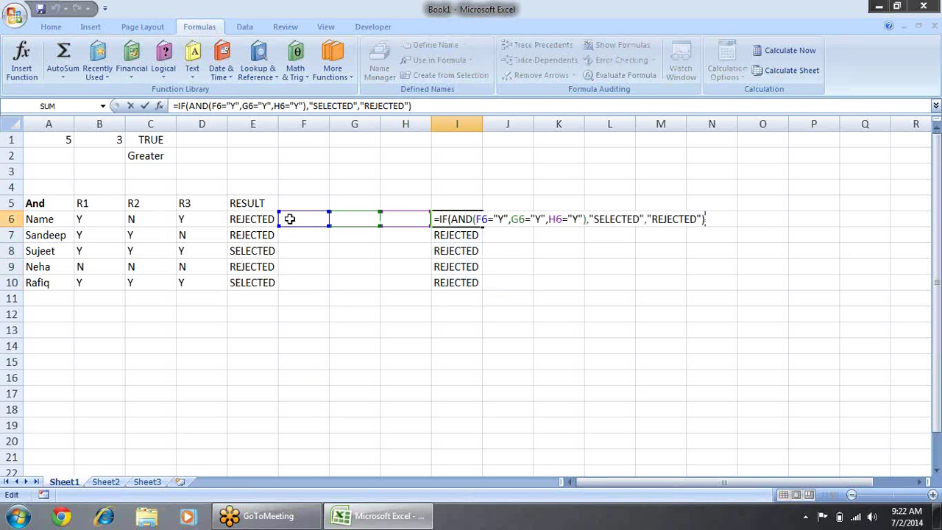
{"action": "key", "text": "Return"}
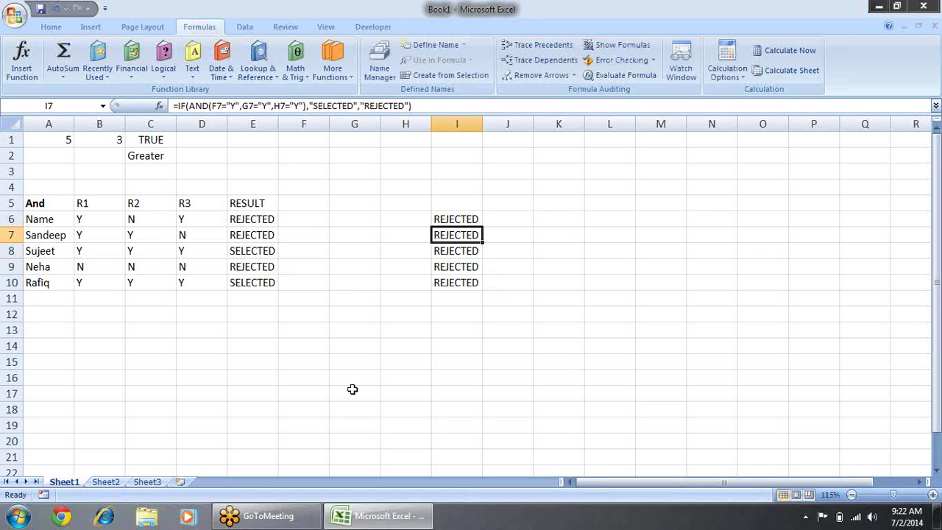
{"action": "key", "text": "Down"}
{"action": "key", "text": "Up"}
{"action": "key", "text": "Up"}
{"action": "key", "text": "F2"}
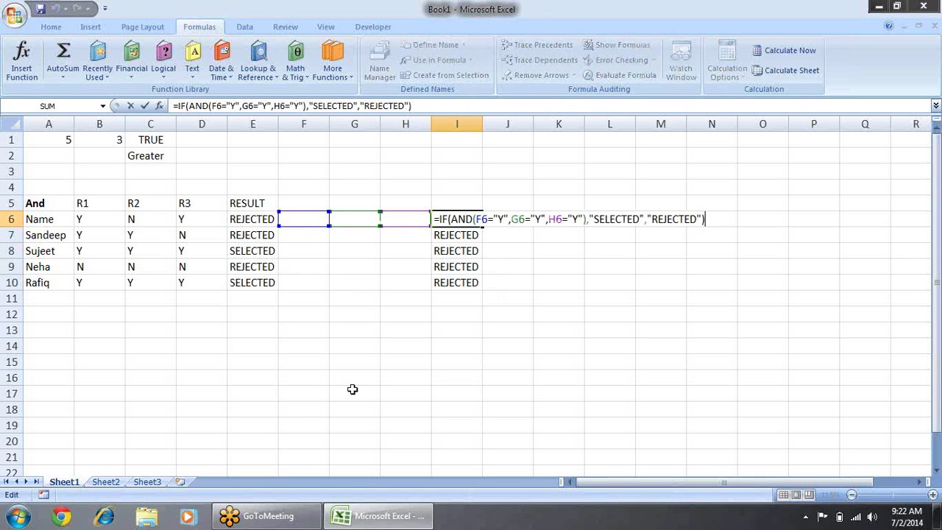
{"action": "key", "text": "Left"}
{"action": "key", "text": "Left"}
{"action": "key", "text": "Left"}
{"action": "key", "text": "Left"}
{"action": "key", "text": "Left"}
{"action": "key", "text": "Left"}
{"action": "key", "text": "Left"}
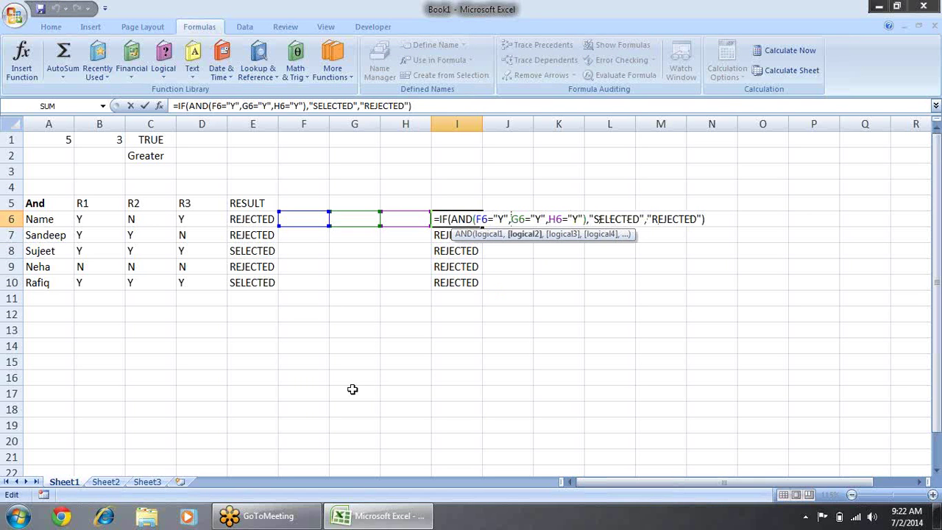
{"action": "key", "text": "Left"}
{"action": "key", "text": "Left"}
{"action": "key", "text": "Left"}
{"action": "key", "text": "Escape"}
{"action": "key", "text": "Left"}
{"action": "key", "text": "Left"}
{"action": "key", "text": "Left"}
{"action": "key", "text": "Left"}
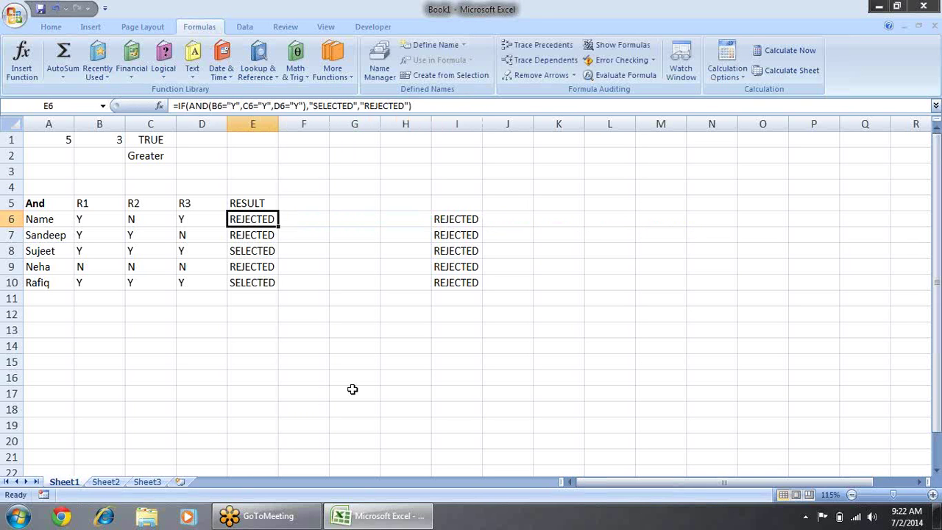
Move the RESULT formulas from E6:E10 down to E13:E17
{"action": "key", "text": "ctrl+shift+Down"}
{"action": "key", "text": "ctrl+c"}
{"action": "key", "text": "Down"}
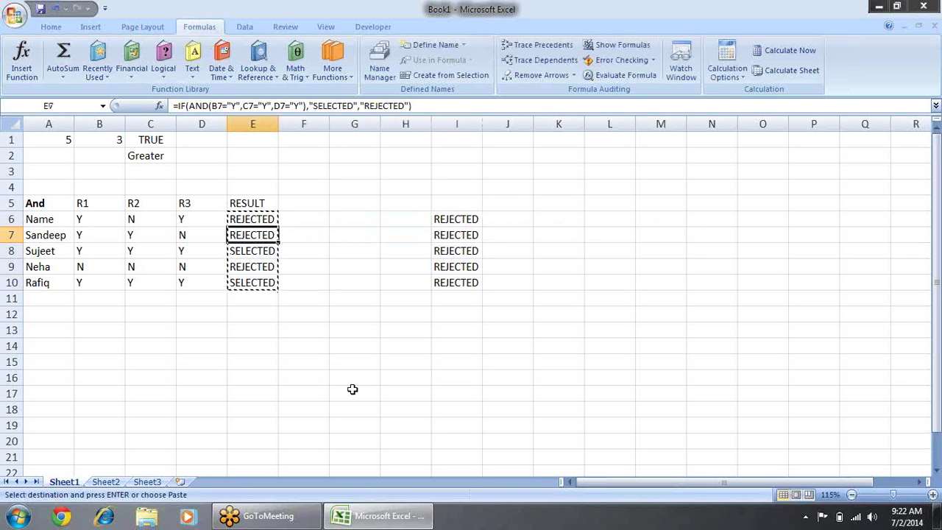
{"action": "key", "text": "Down"}
{"action": "key", "text": "Down"}
{"action": "key", "text": "Down"}
{"action": "key", "text": "ctrl+v"}
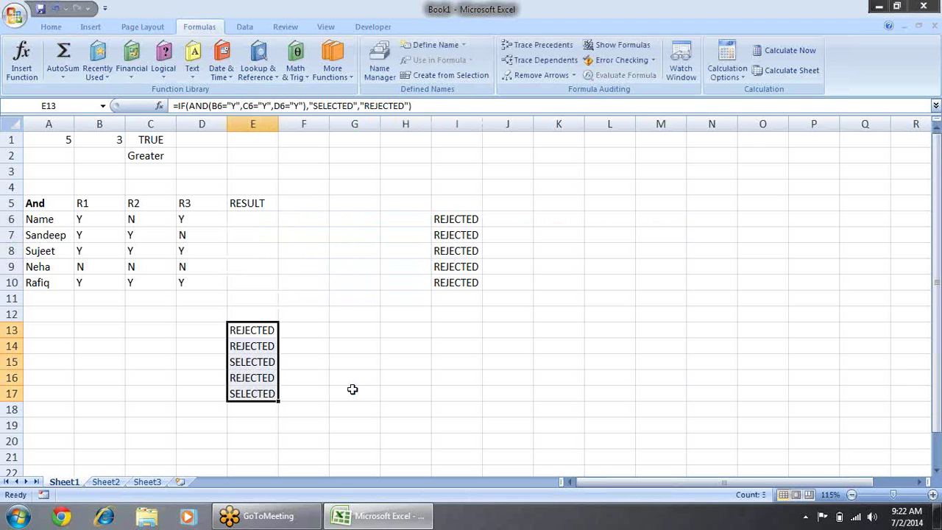
Check that the moved formulas in E13:E16 still reference rows 6–10
{"action": "key", "text": "Down"}
{"action": "key", "text": "Up"}
{"action": "key", "text": "F2"}
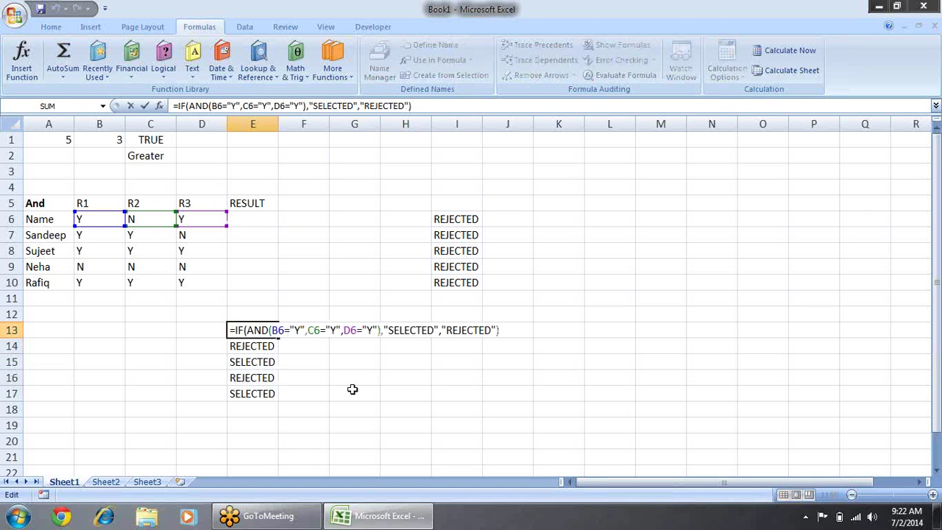
{"action": "key", "text": "Return"}
{"action": "key", "text": "F2"}
{"action": "key", "text": "Return"}
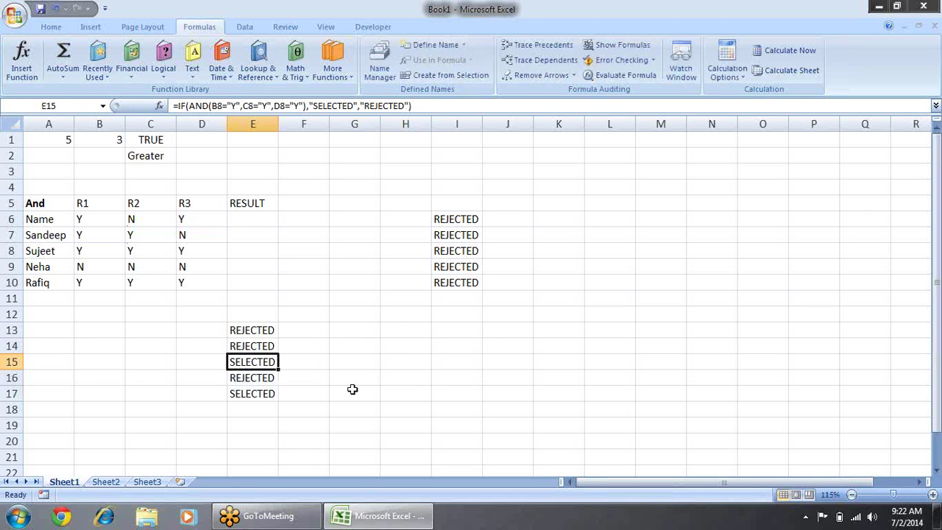
{"action": "key", "text": "F2"}
{"action": "key", "text": "Return"}
{"action": "key", "text": "F2"}
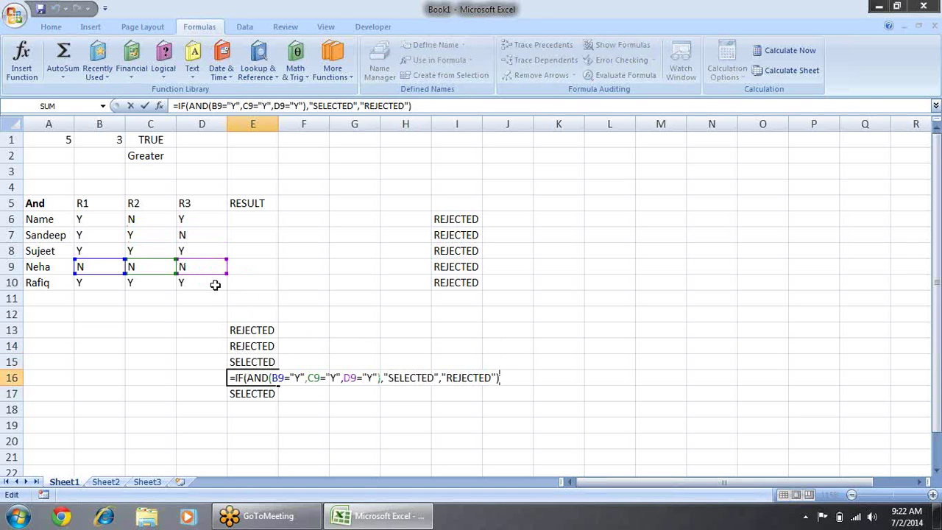
{"action": "key", "text": "Escape"}
Move the formulas from E13:E17 back into E6:E10
{"action": "key", "text": "Up"}
{"action": "key", "text": "Up"}
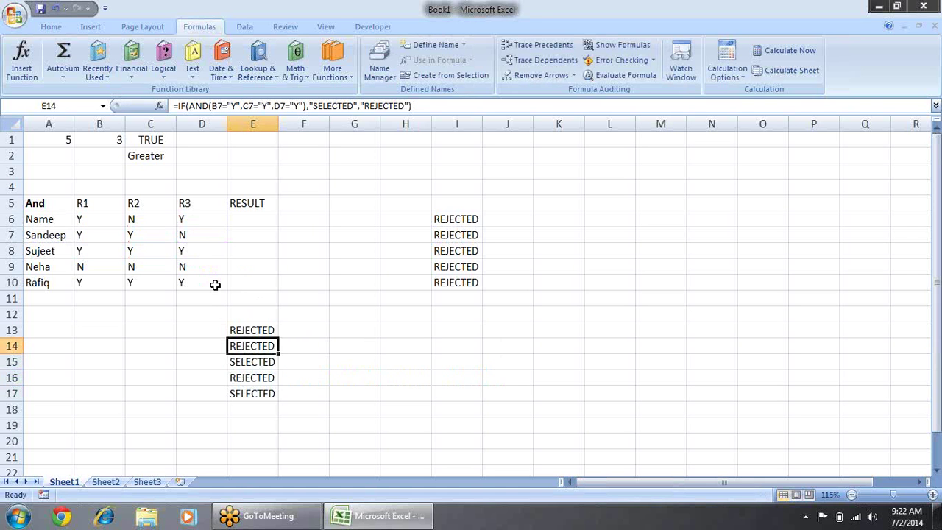
{"action": "key", "text": "Up"}
{"action": "key", "text": "shift+Down"}
{"action": "key", "text": "shift+Down"}
{"action": "key", "text": "shift+Down"}
{"action": "key", "text": "ctrl+c"}
{"action": "key", "text": "ctrl+Up"}
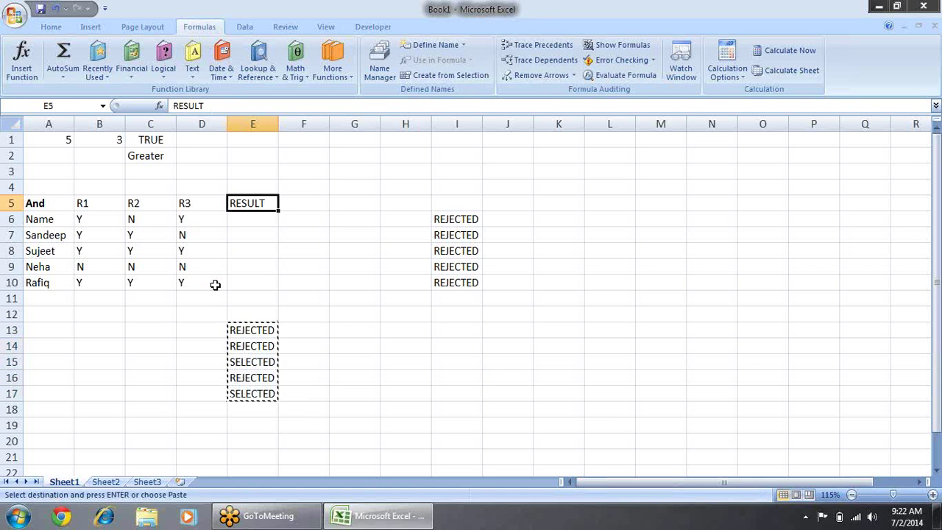
{"action": "key", "text": "Down"}
{"action": "key", "text": "ctrl+v"}
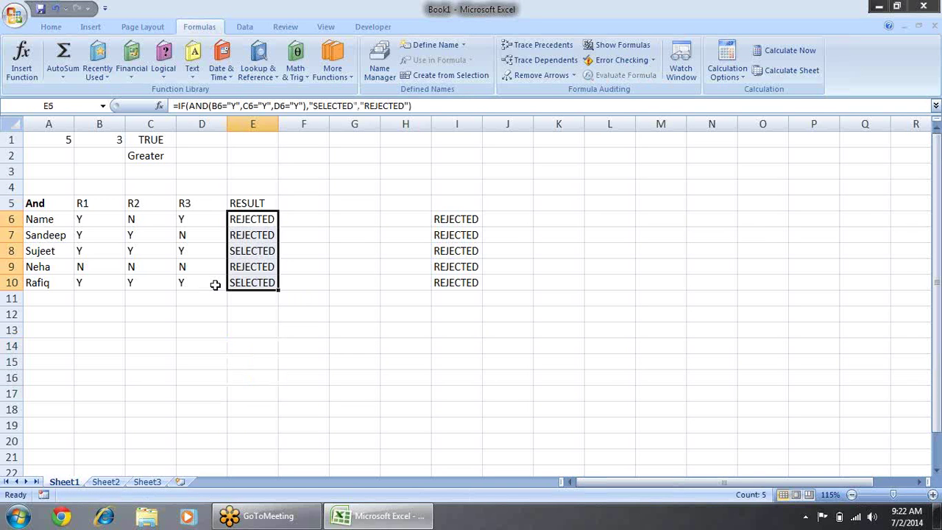
Delete the copied formulas in I6:I10 and return to A6
{"action": "key", "text": "Right"}
{"action": "key", "text": "Right"}
{"action": "key", "text": "Right"}
{"action": "key", "text": "Right"}
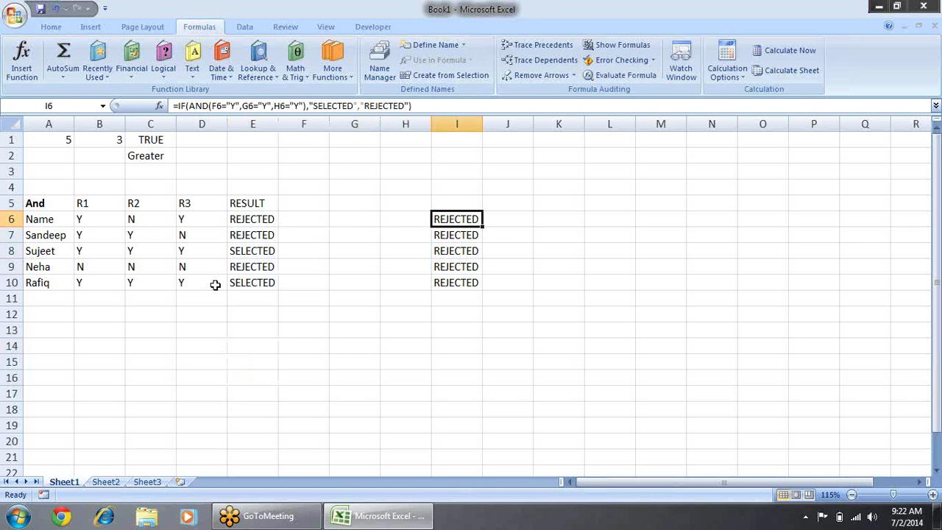
{"action": "key", "text": "shift+Down"}
{"action": "key", "text": "shift+Down"}
{"action": "key", "text": "shift+Down"}
{"action": "key", "text": "Delete"}
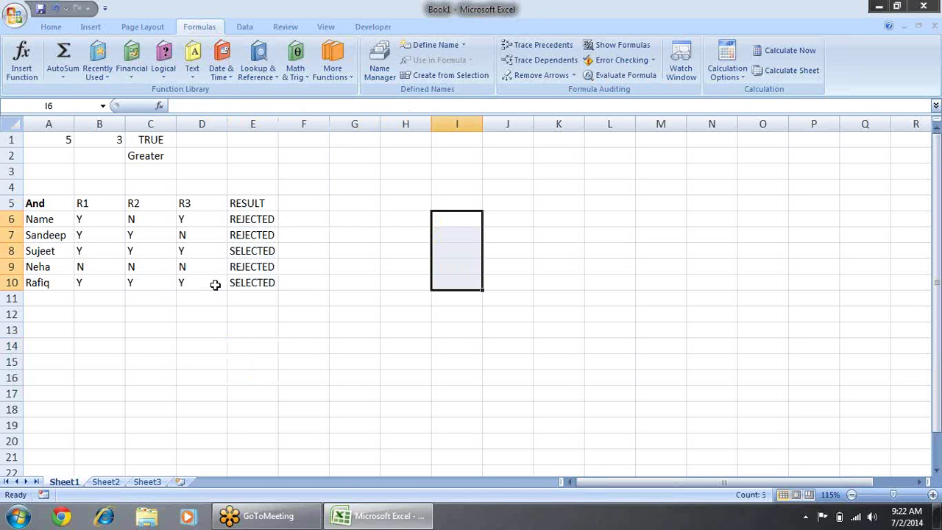
{"action": "key", "text": "Left"}
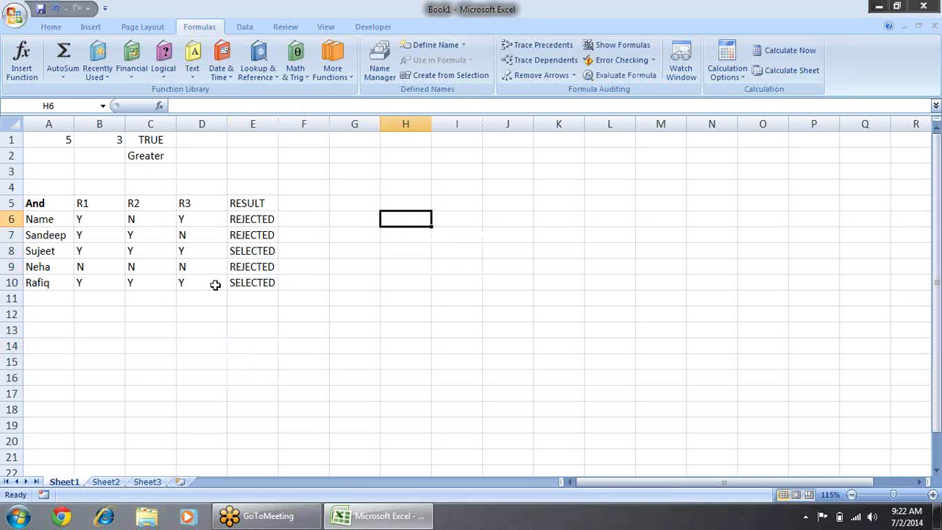
{"action": "key", "text": "Left"}
{"action": "key", "text": "Left"}
{"action": "key", "text": "Left"}
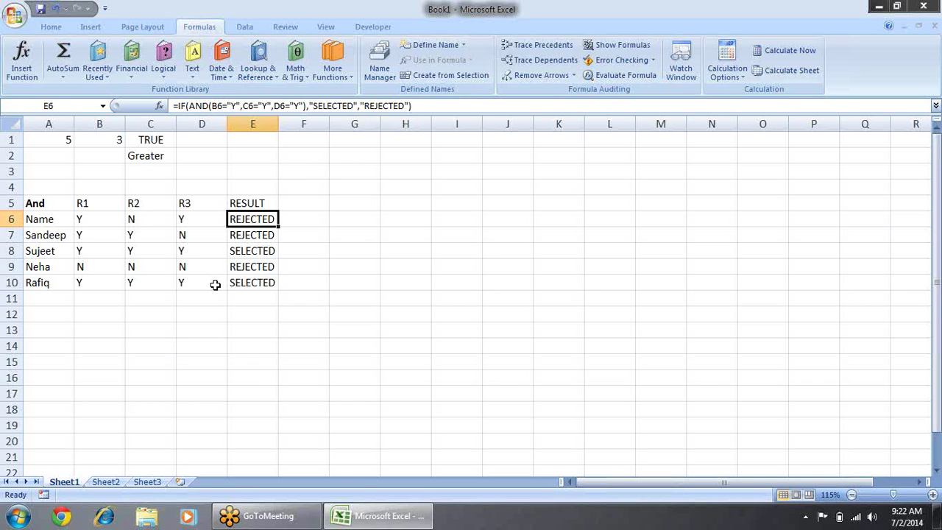
{"action": "key", "text": "Left"}
{"action": "key", "text": "Left"}
{"action": "key", "text": "Left"}
{"action": "key", "text": "Left"}
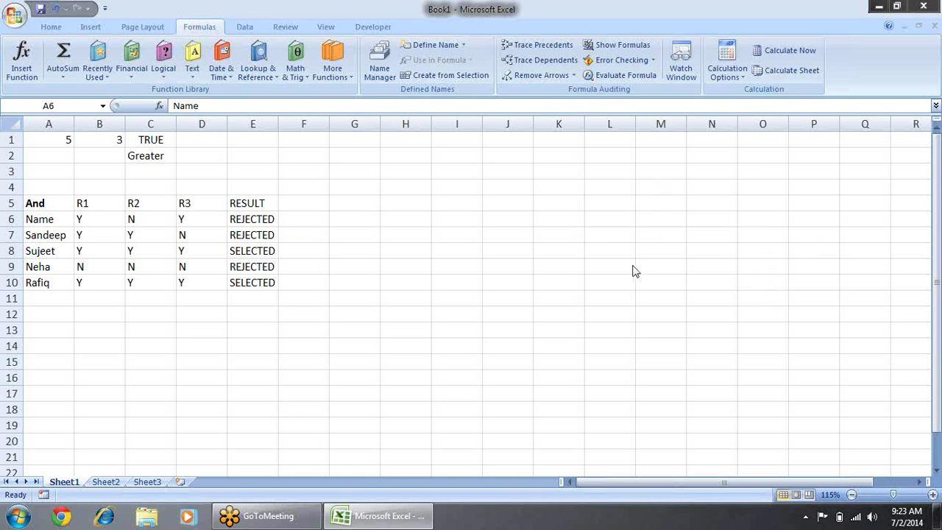
Enter a bold 'or' label in cell A12 below the AND table
{"action": "key", "text": "Down"}
{"action": "key", "text": "Down"}
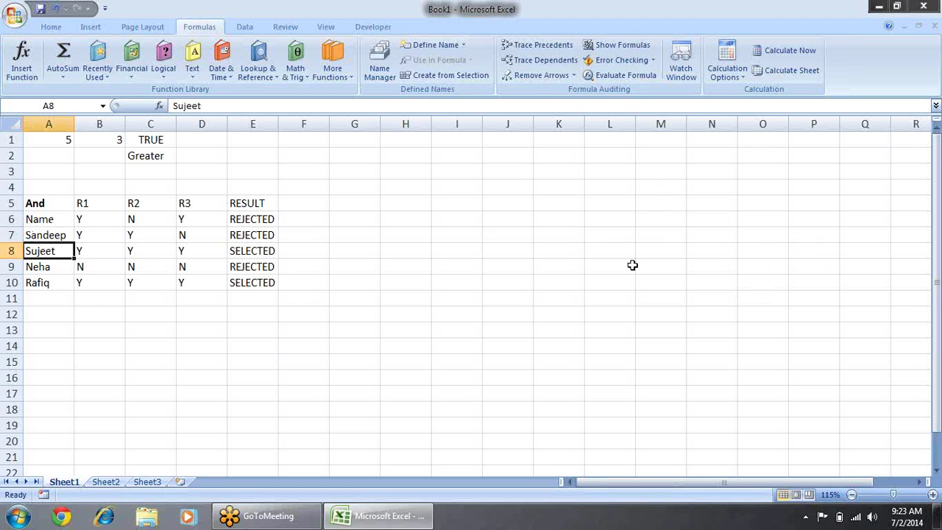
{"action": "key", "text": "Down"}
{"action": "key", "text": "Down"}
{"action": "key", "text": "Down"}
{"action": "key", "text": "Down"}
{"action": "type", "text": "or"}
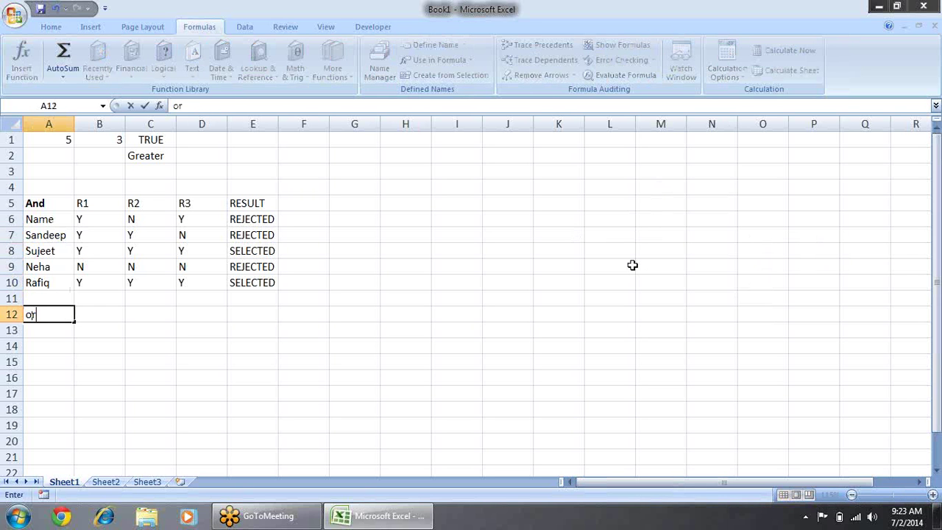
{"action": "key", "text": "Return"}
{"action": "key", "text": "Up"}
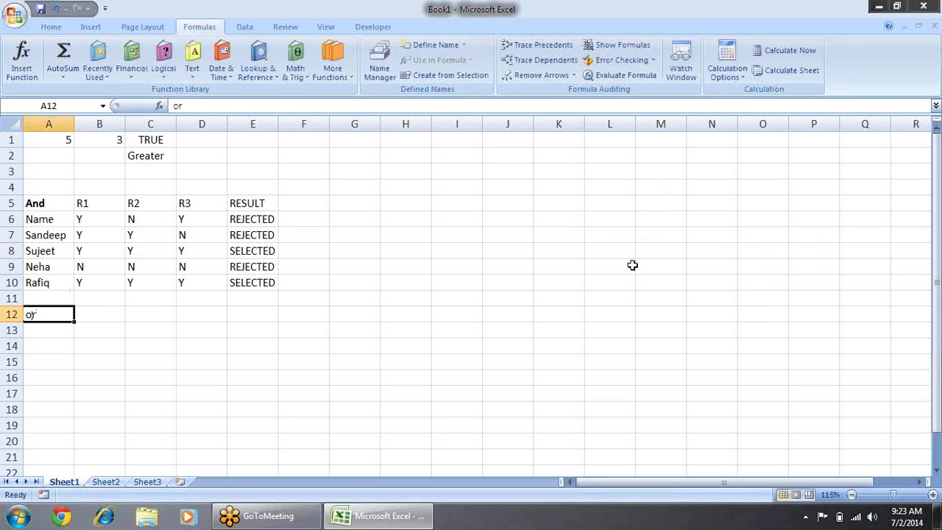
{"action": "key", "text": "ctrl+b"}
Copy the five names from A6:A10 into A13:A17
{"action": "key", "text": "Down"}
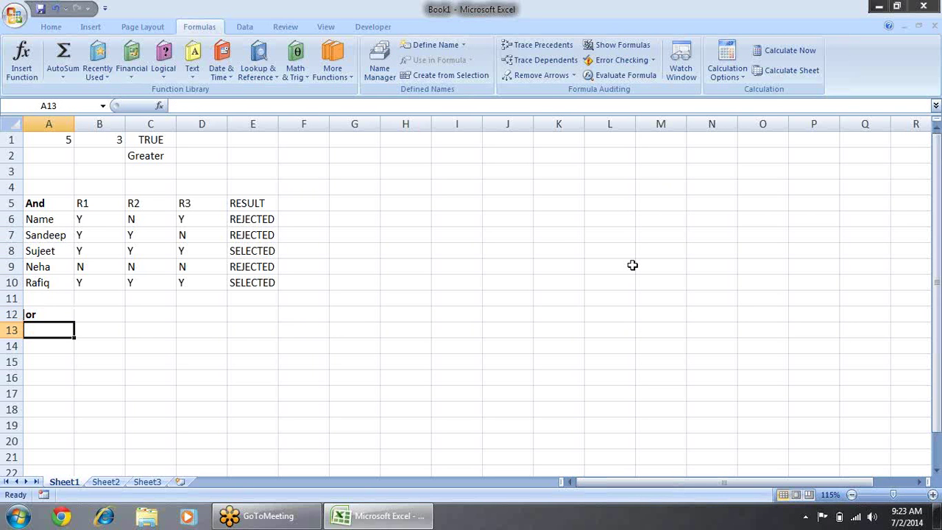
{"action": "key", "text": "Up"}
{"action": "key", "text": "Up"}
{"action": "key", "text": "Up"}
{"action": "key", "text": "Up"}
{"action": "key", "text": "Up"}
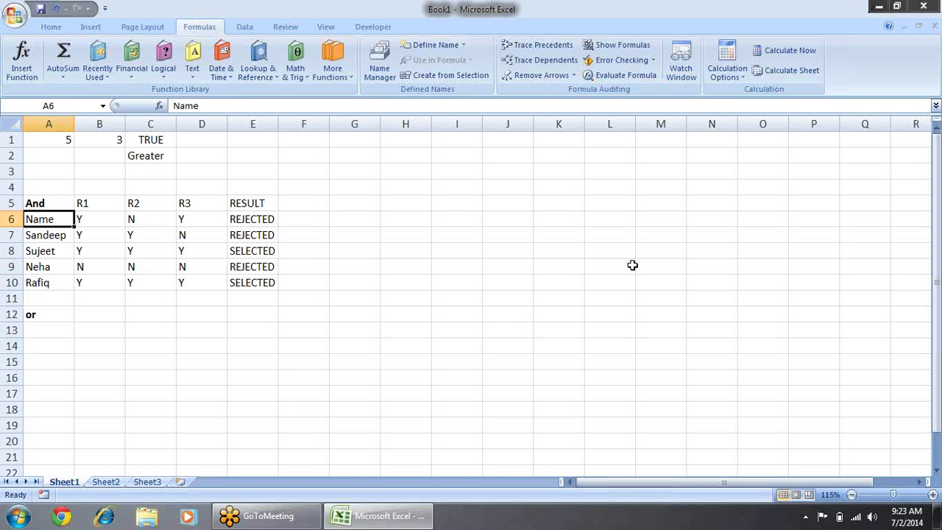
{"action": "key", "text": "Up"}
{"action": "key", "text": "Down"}
{"action": "key", "text": "shift+Down"}
{"action": "key", "text": "shift+Down"}
{"action": "key", "text": "shift+Down"}
{"action": "key", "text": "shift+Down"}
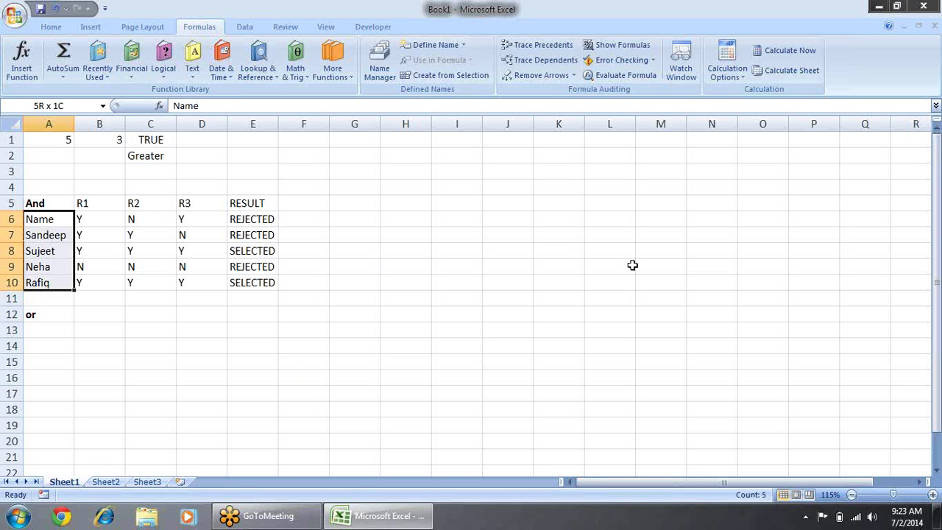
{"action": "key", "text": "ctrl+c"}
{"action": "key", "text": "Down"}
{"action": "key", "text": "Down"}
{"action": "key", "text": "Down"}
{"action": "key", "text": "Down"}
{"action": "key", "text": "Down"}
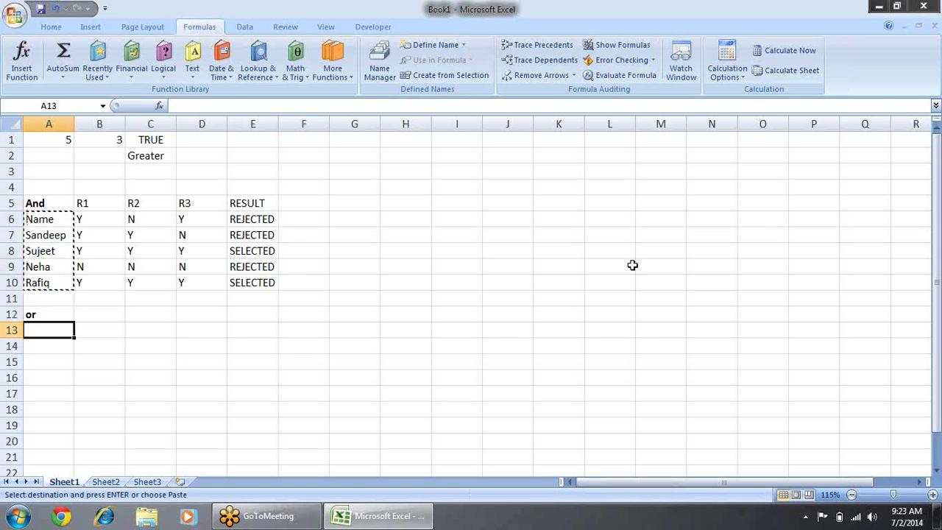
{"action": "key", "text": "Return"}
{"action": "key", "text": "Right"}
{"action": "key", "text": "Right"}
{"action": "key", "text": "Left"}
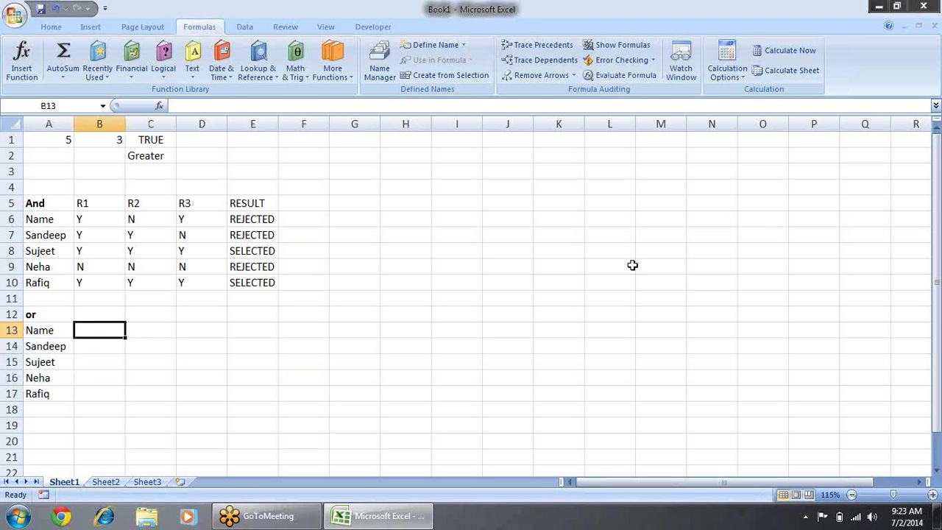
Enter the headings DL and VOTER ID in B13 and C13
{"action": "type", "text": "dL"}
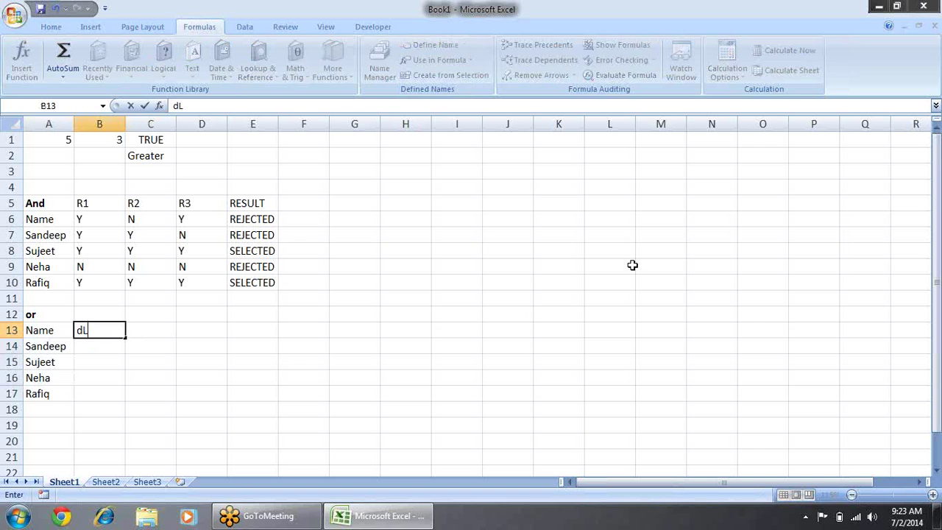
{"action": "key", "text": "Escape"}
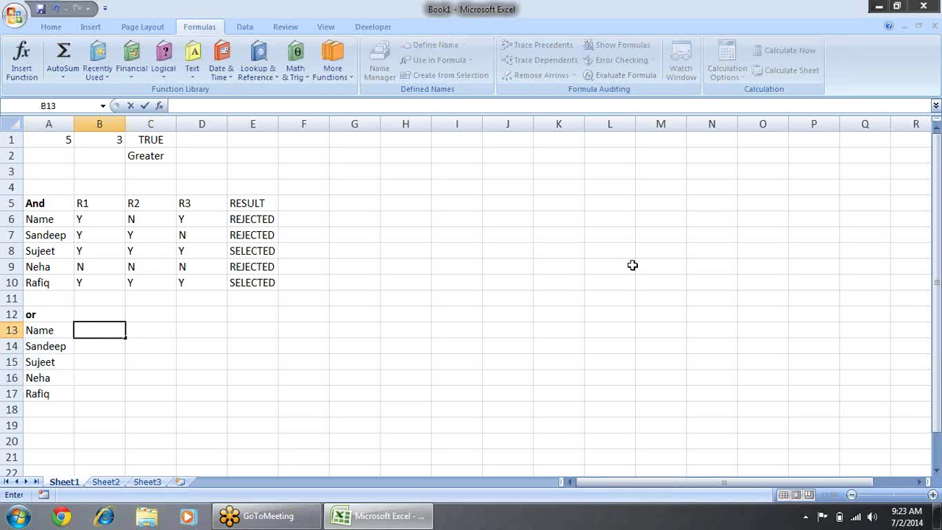
{"action": "type", "text": "DL"}
{"action": "key", "text": "Tab"}
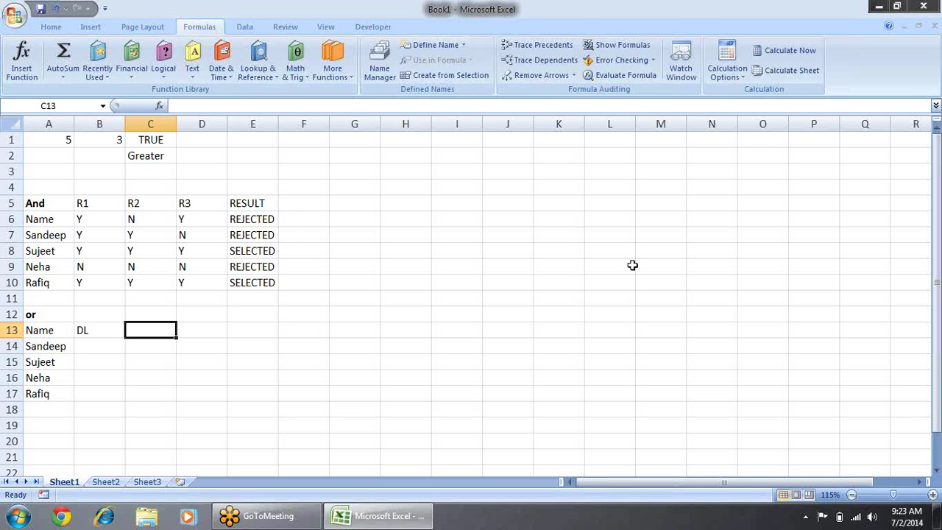
{"action": "type", "text": "=or"}
{"action": "key", "text": "BackSpace"}
{"action": "key", "text": "BackSpace"}
{"action": "key", "text": "BackSpace"}
{"action": "type", "text": "=o"}
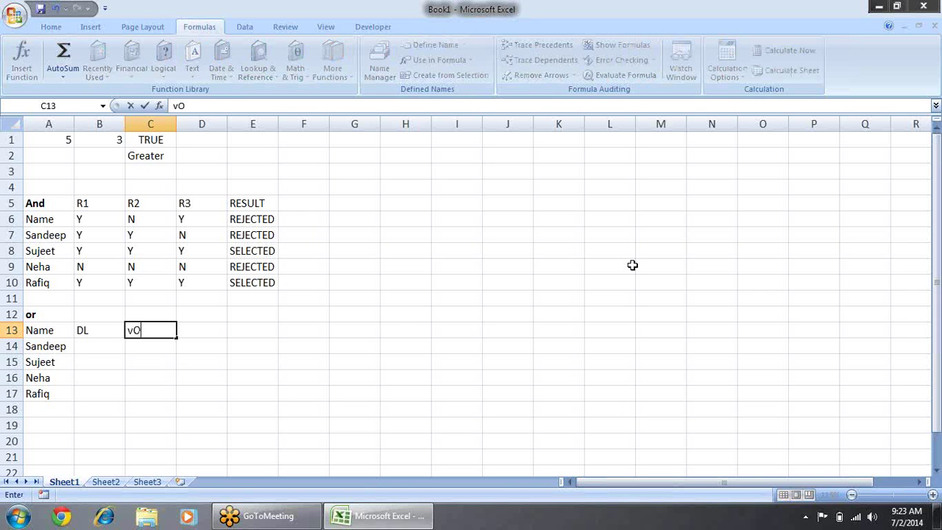
{"action": "type", "text": "r"}
{"action": "key", "text": "BackSpace"}
{"action": "key", "text": "BackSpace"}
{"action": "key", "text": "BackSpace"}
{"action": "type", "text": "VO"}
{"action": "type", "text": "TER ID"}
{"action": "key", "text": "Tab"}
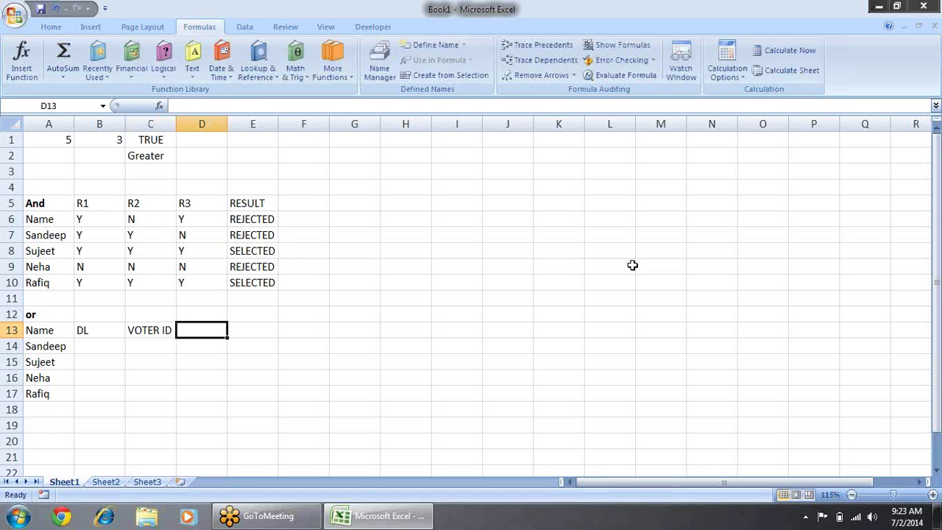
Add the PAN CARD and RESULT headings in D13 and E13
{"action": "type", "text": "PAN CAR"}
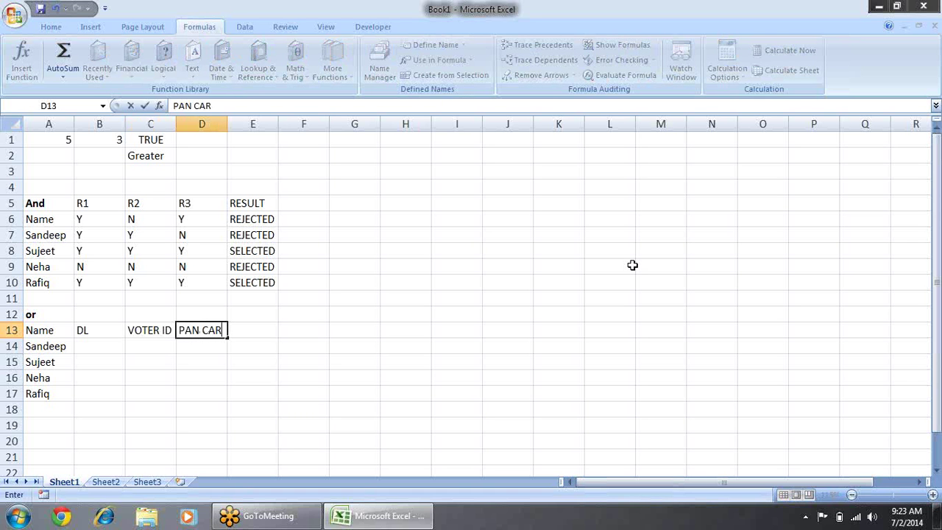
{"action": "type", "text": "D"}
{"action": "key", "text": "Return"}
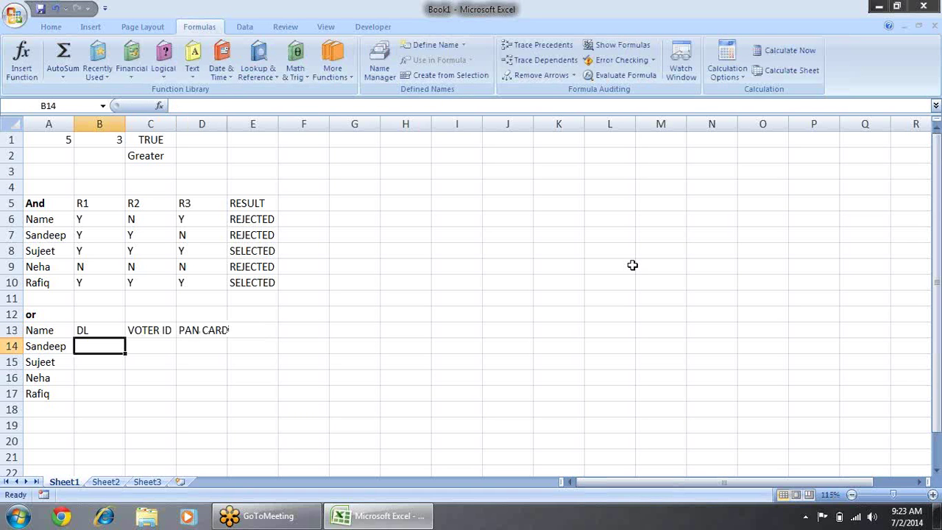
{"action": "key", "text": "Up"}
{"action": "key", "text": "Right"}
{"action": "key", "text": "Right"}
{"action": "key", "text": "Right"}
{"action": "key", "text": "Left"}
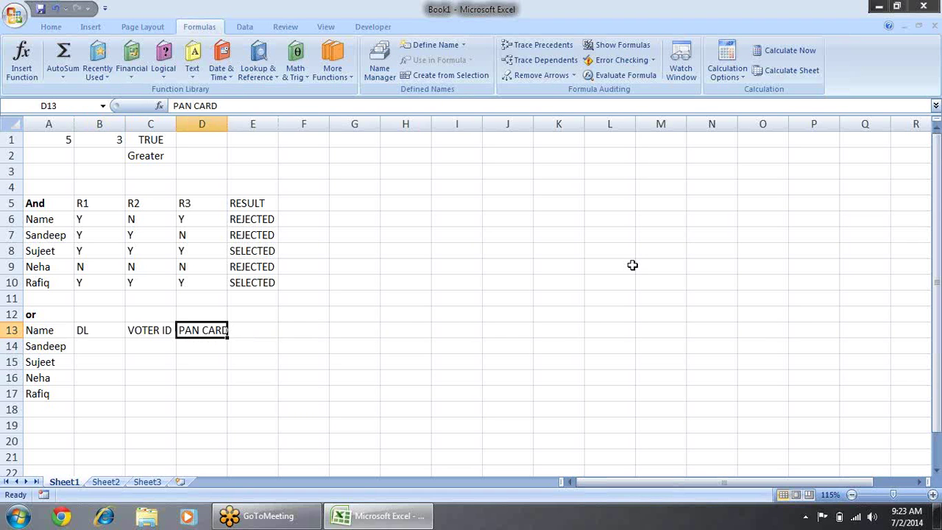
{"action": "key", "text": "Left"}
{"action": "key", "text": "Left"}
{"action": "key", "text": "Right"}
{"action": "key", "text": "Right"}
{"action": "key", "text": "Right"}
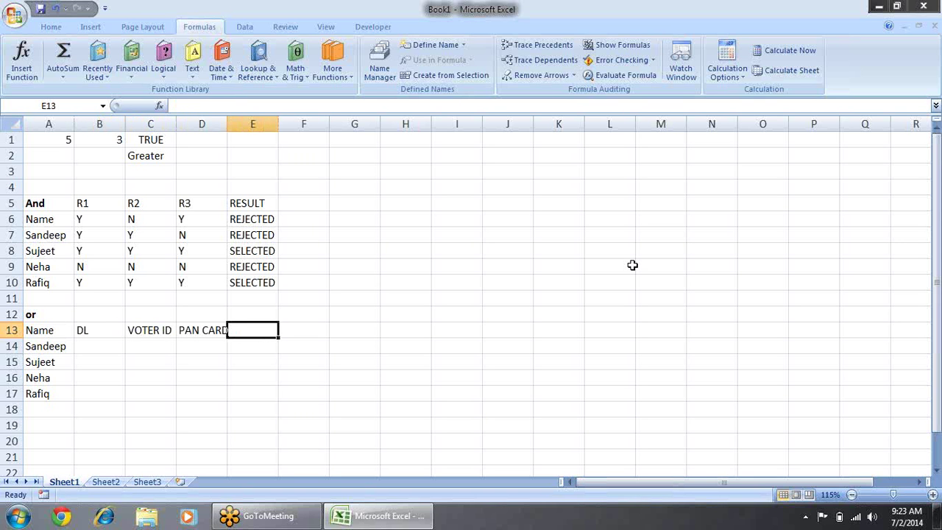
{"action": "type", "text": "RESULT"}
{"action": "key", "text": "Return"}
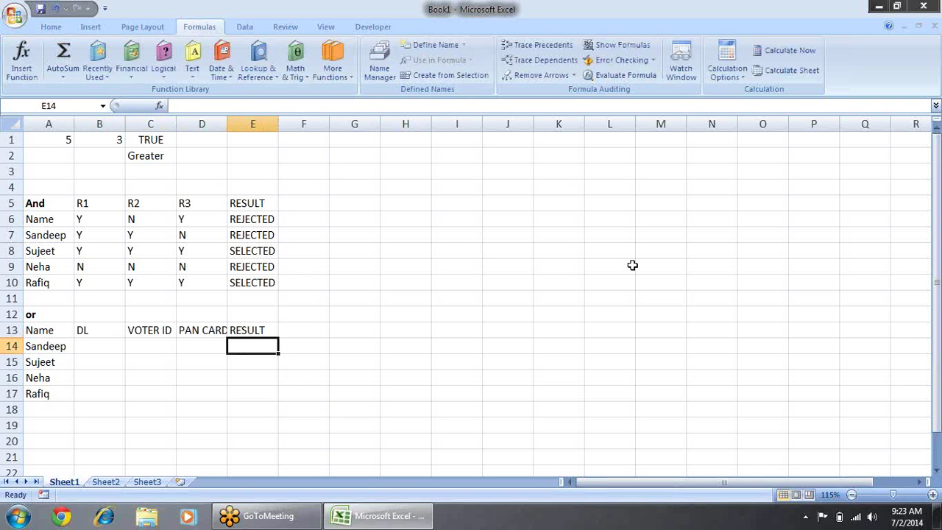
{"action": "key", "text": "Left"}
{"action": "key", "text": "Left"}
{"action": "key", "text": "Left"}
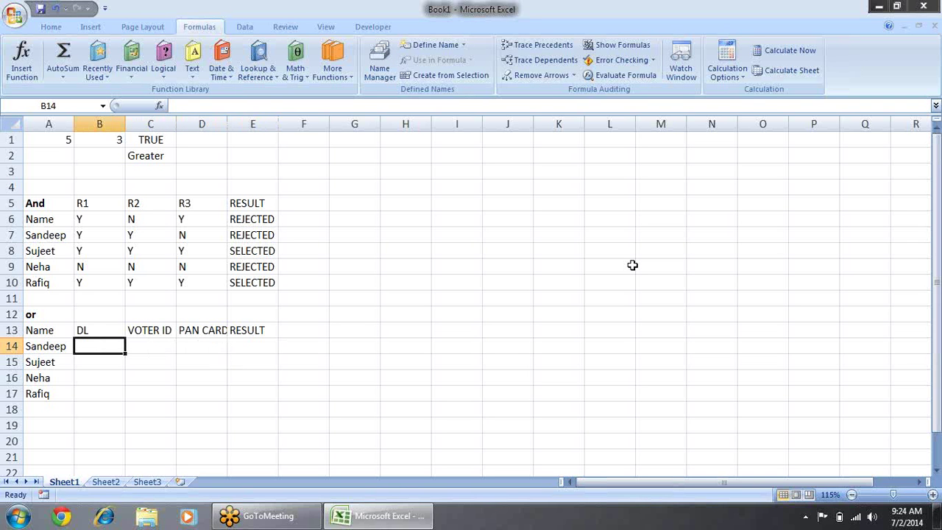
Copy the Y/N values from B6:D10 and paste them into B14:D18
{"action": "key", "text": "Up"}
{"action": "key", "text": "Up"}
{"action": "key", "text": "Up"}
{"action": "key", "text": "Up"}
{"action": "key", "text": "Up"}
{"action": "key", "text": "Up"}
{"action": "key", "text": "Up"}
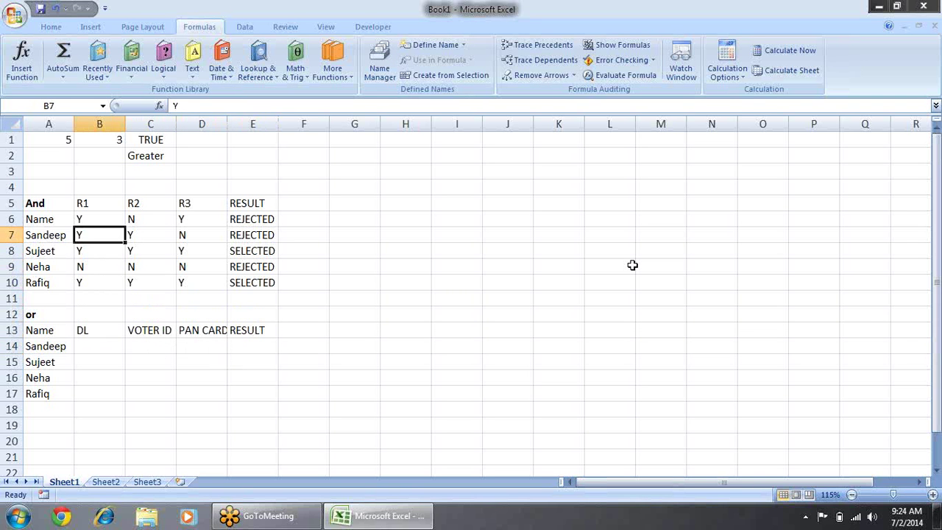
{"action": "key", "text": "Up"}
{"action": "key", "text": "shift+Right"}
{"action": "key", "text": "shift+Down"}
{"action": "key", "text": "shift+Right"}
{"action": "key", "text": "shift+Down"}
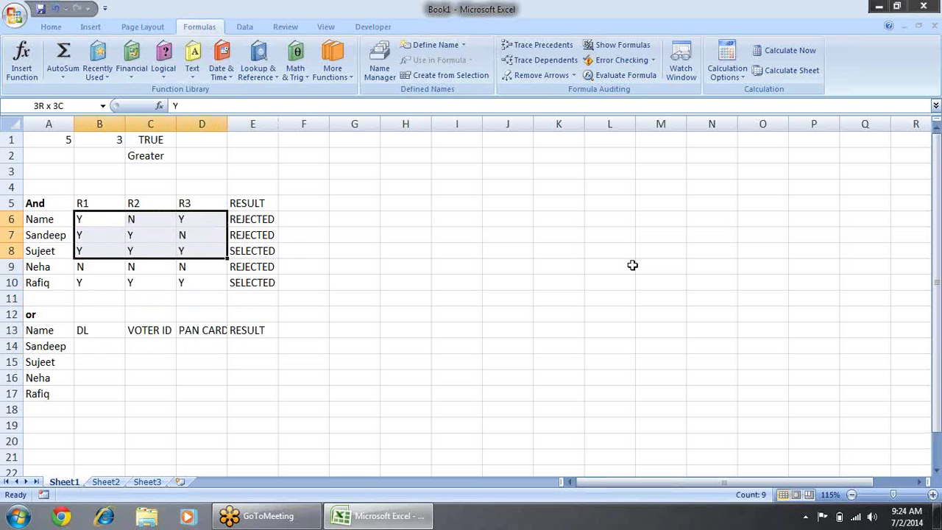
{"action": "key", "text": "shift+Down"}
{"action": "key", "text": "shift+Down"}
{"action": "key", "text": "ctrl+c"}
{"action": "key", "text": "Down"}
{"action": "key", "text": "Down"}
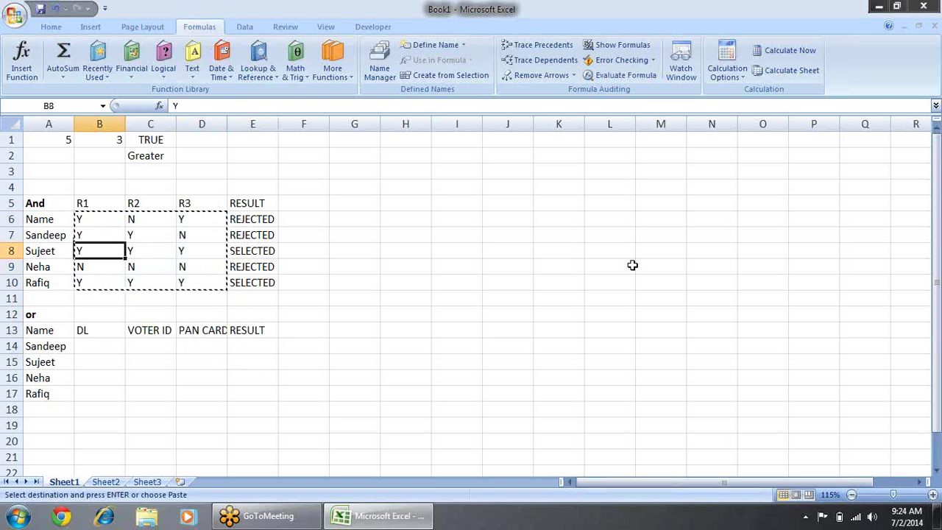
{"action": "key", "text": "Down"}
{"action": "key", "text": "Down"}
{"action": "key", "text": "Down"}
{"action": "key", "text": "Down"}
{"action": "key", "text": "Down"}
{"action": "key", "text": "Down"}
{"action": "key", "text": "Return"}
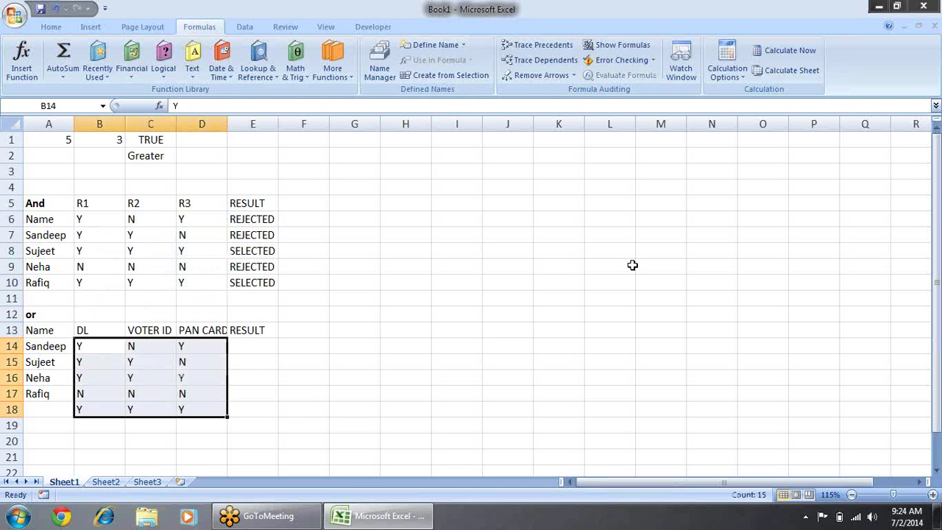
{"action": "key", "text": "Right"}
{"action": "key", "text": "Right"}
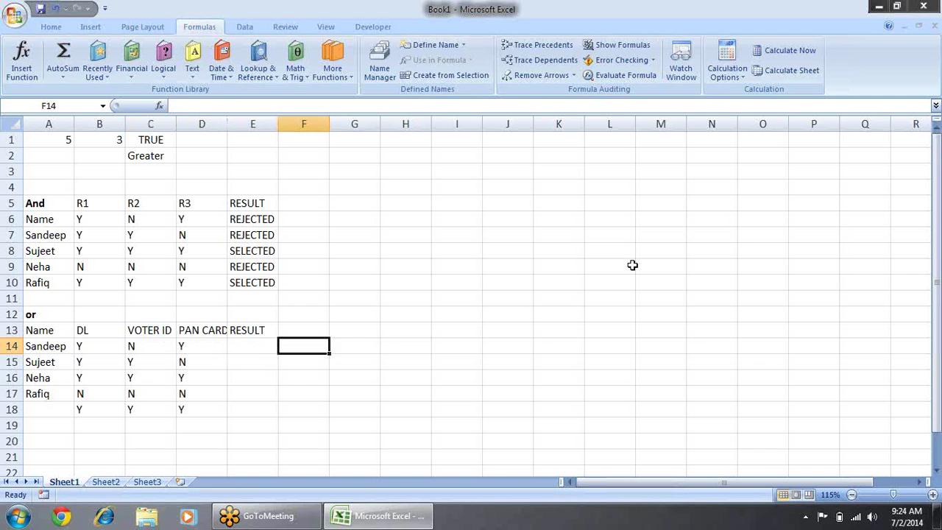
{"action": "key", "text": "Left"}
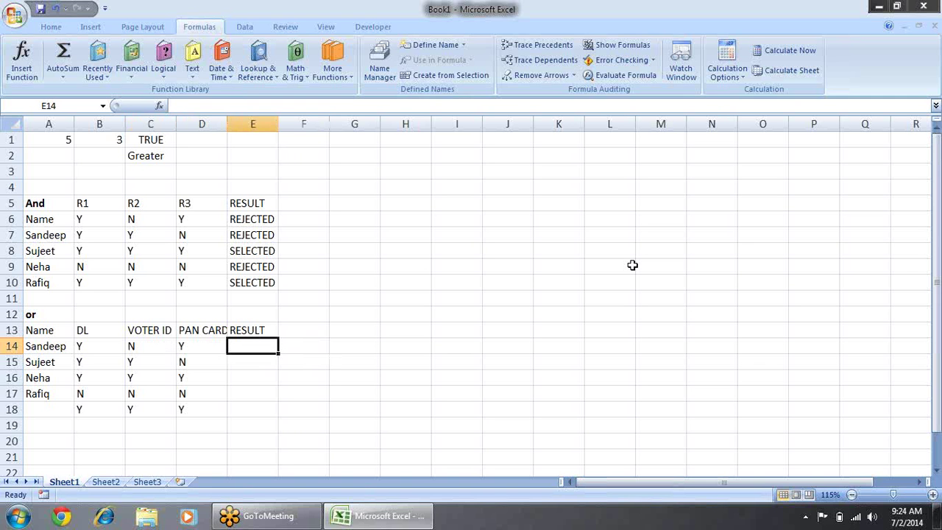
Type =OR(B14="Y",C14="Y",D14="Y") into E14 for Sandeep's result
{"action": "type", "text": "="}
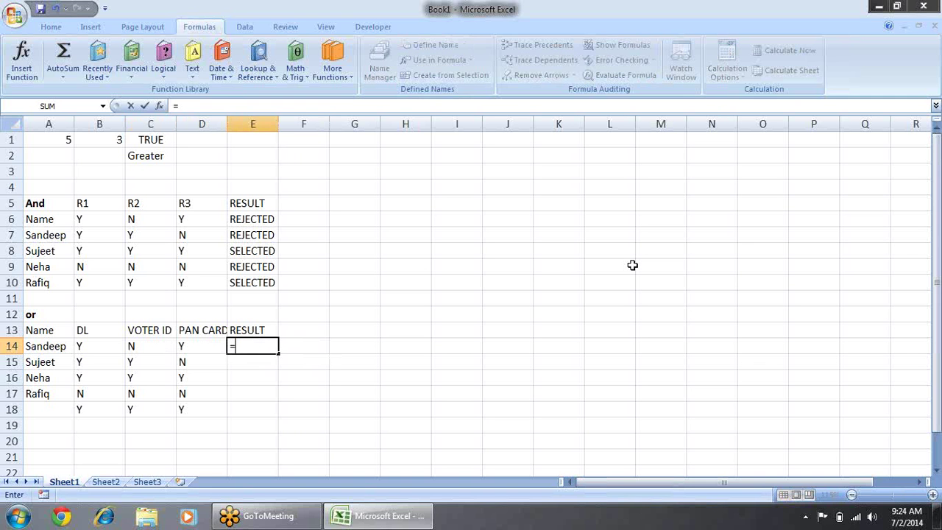
{"action": "type", "text": "OR"}
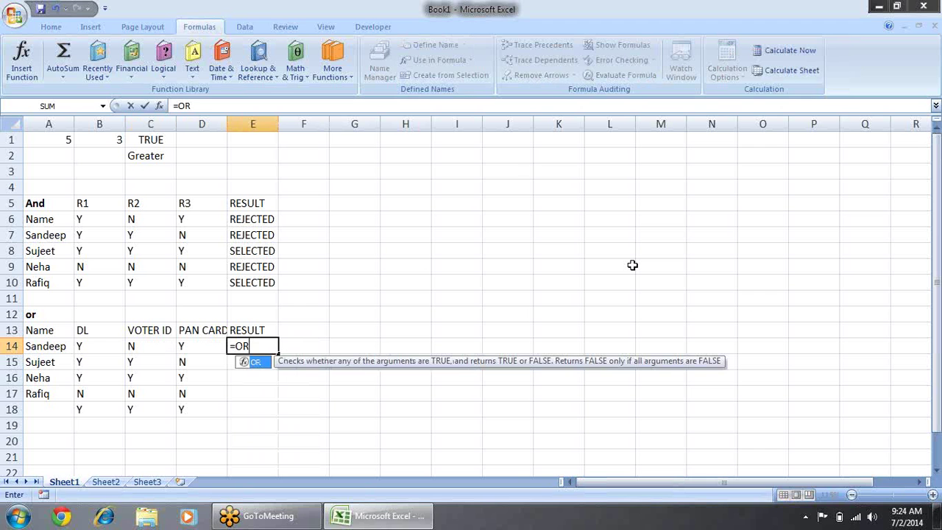
{"action": "type", "text": "("}
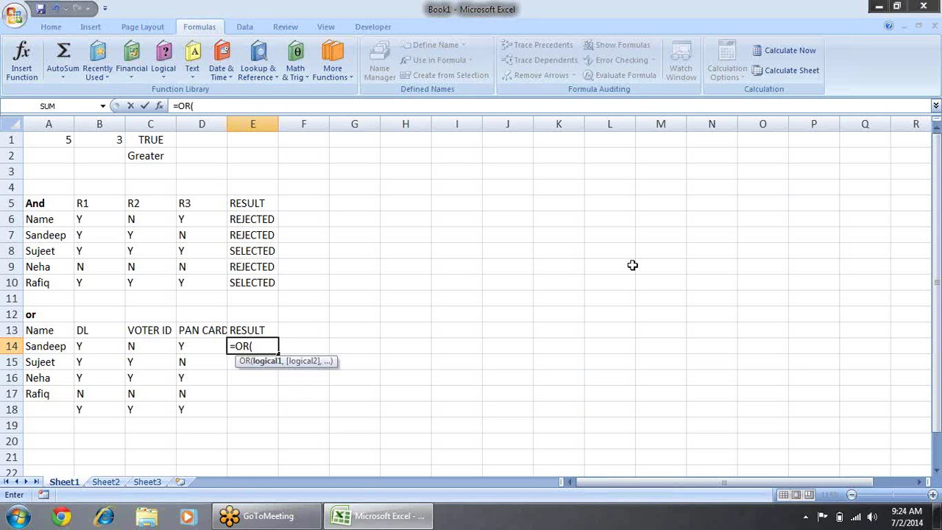
{"action": "key", "text": "Left"}
{"action": "key", "text": "Left"}
{"action": "key", "text": "Left"}
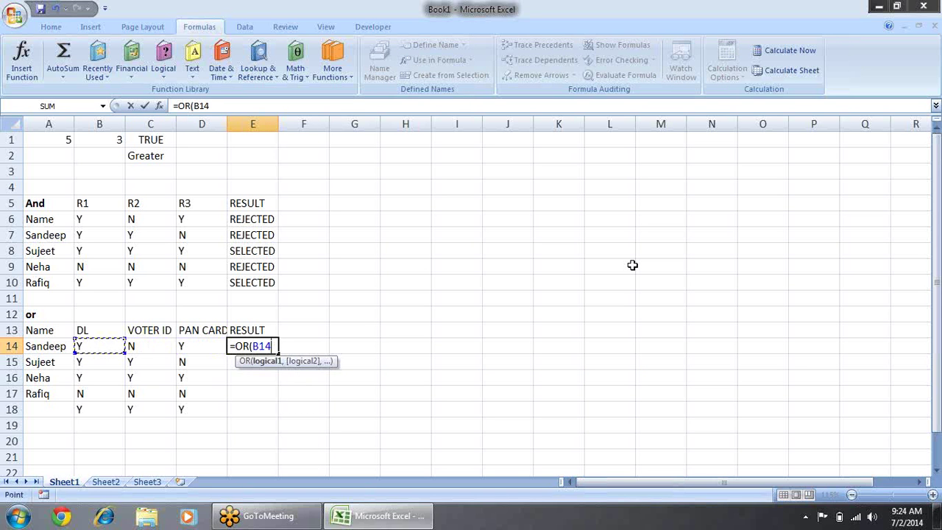
{"action": "type", "text": "=\"Y\""}
{"action": "key", "text": "BackSpace"}
{"action": "key", "text": "BackSpace"}
{"action": "type", "text": "T"}
{"action": "key", "text": "BackSpace"}
{"action": "type", "text": "Y\","}
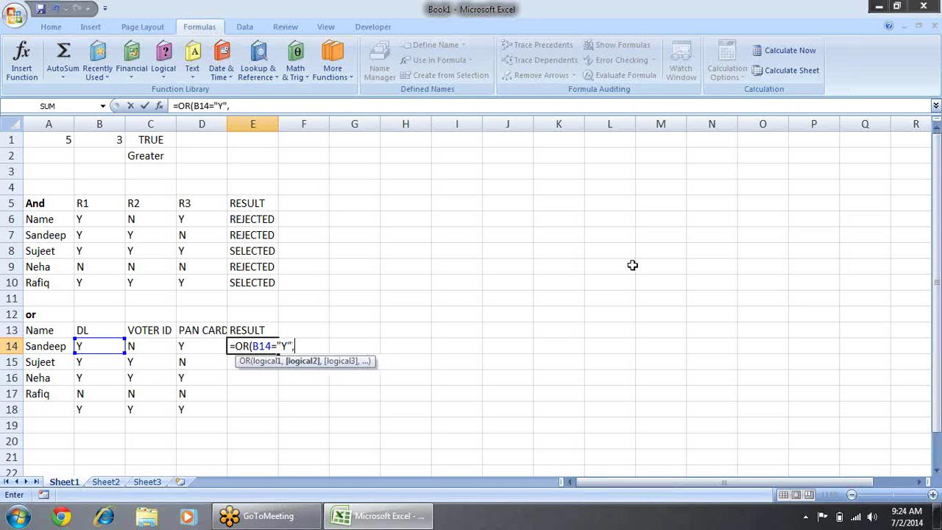
{"action": "key", "text": "Left"}
{"action": "key", "text": "Left"}
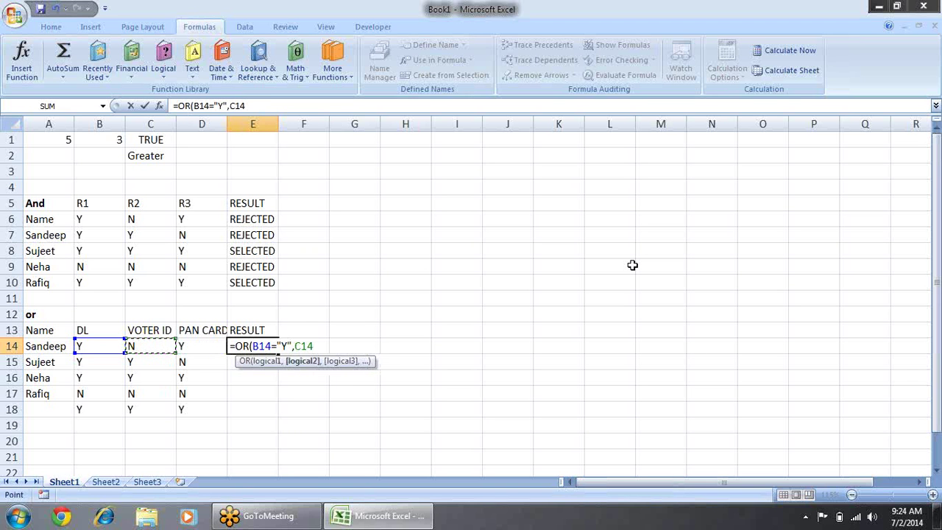
{"action": "type", "text": "=\"Y\""}
{"action": "type", "text": ","}
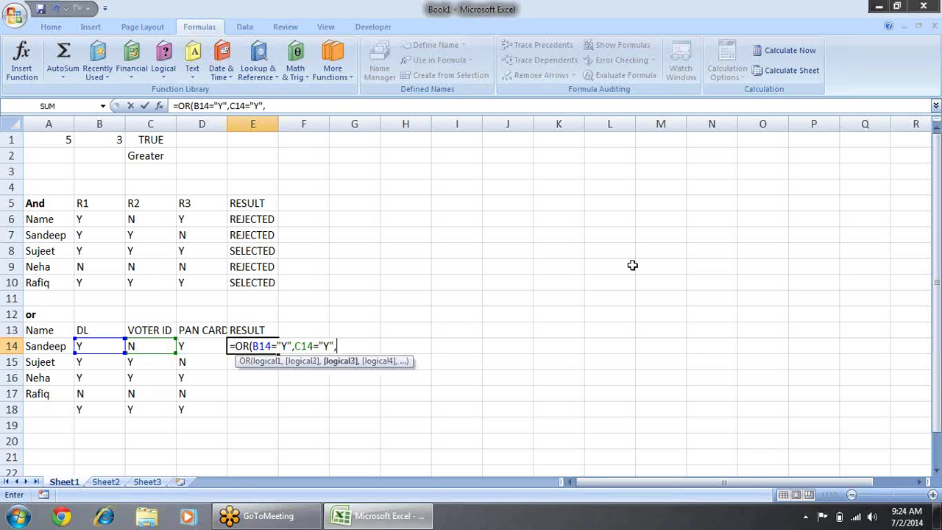
{"action": "key", "text": "Left"}
{"action": "type", "text": "="}
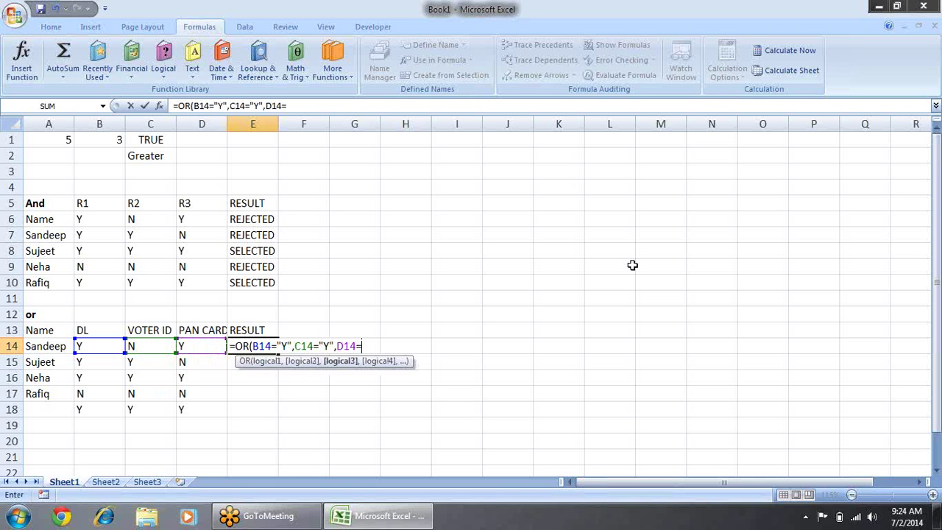
{"action": "type", "text": "\"y"}
{"action": "key", "text": "BackSpace"}
{"action": "type", "text": "Y\")"}
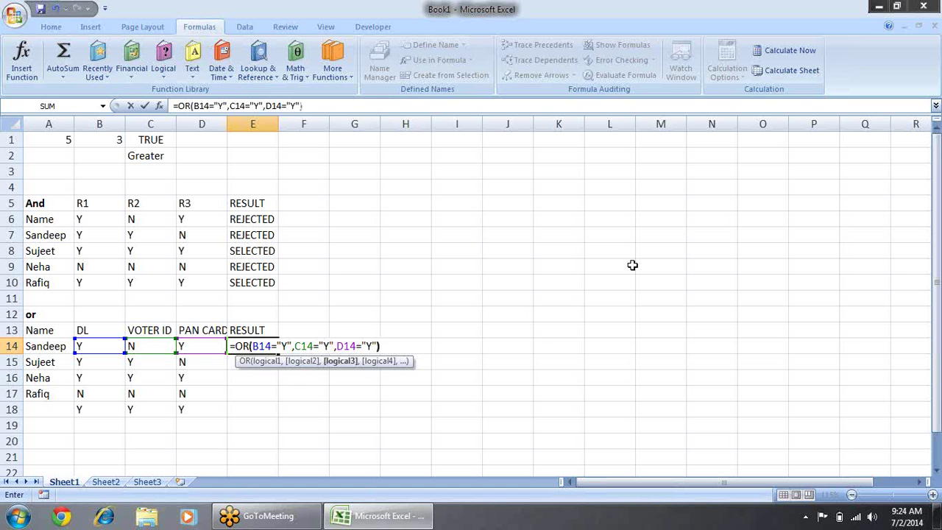
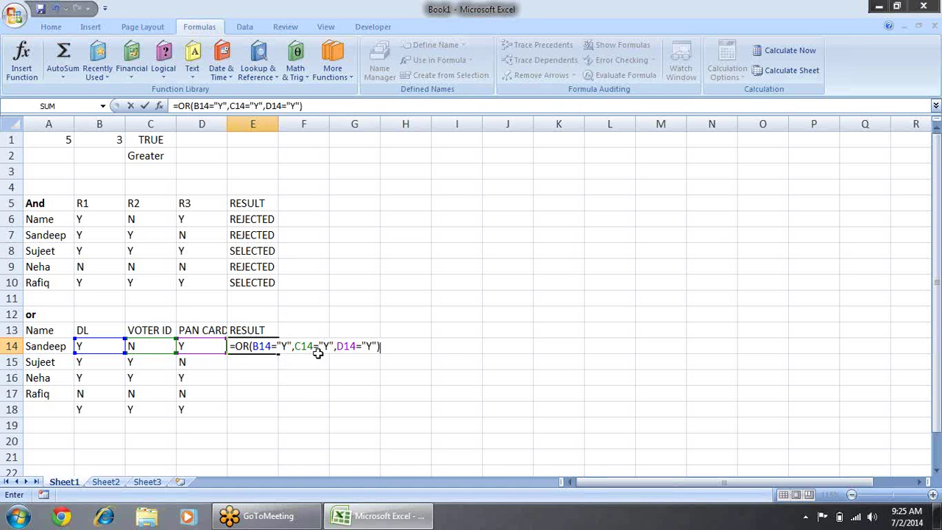
Fill E14's OR formula down to E18 and clear the extra result in E19
{"action": "key", "text": "Return"}
{"action": "key", "text": "Up"}
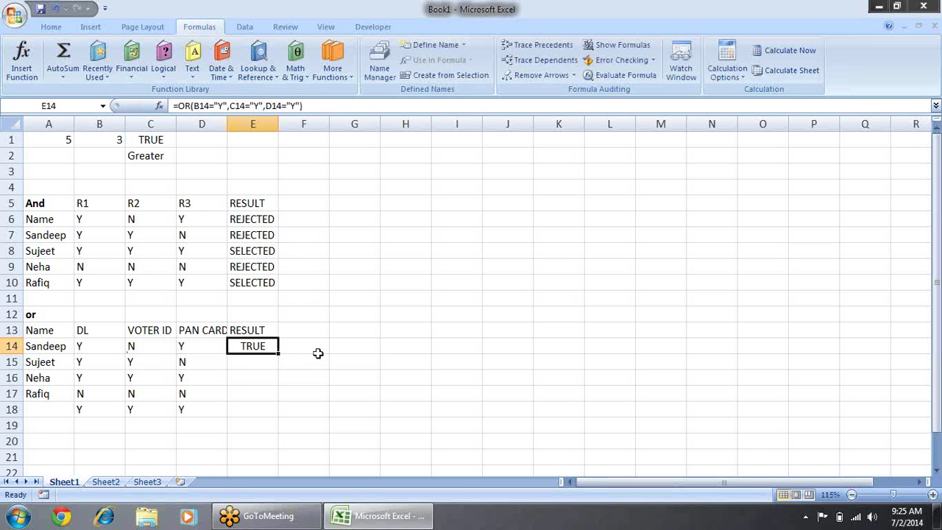
{"action": "left_click_drag", "start_coordinate": [279, 354], "coordinate": [286, 427]}
{"action": "key", "text": "Down"}
{"action": "key", "text": "Down"}
{"action": "key", "text": "Down"}
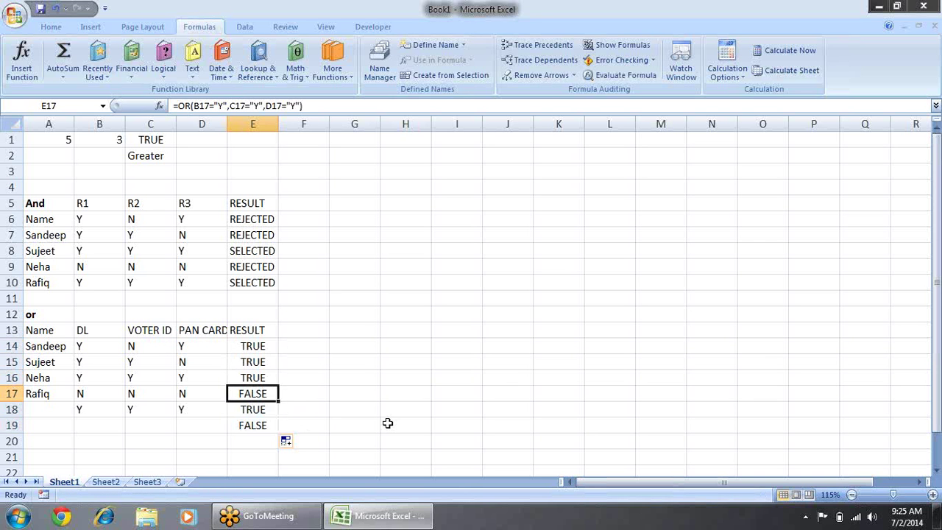
{"action": "key", "text": "Down"}
{"action": "key", "text": "Down"}
{"action": "key", "text": "Delete"}
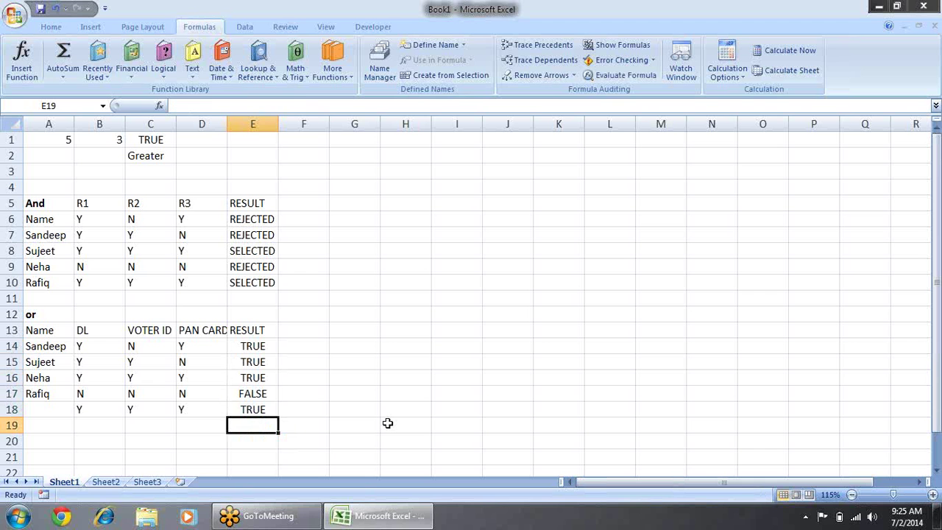
Check the answers and OR formula in row 17, which returns FALSE, leaving it unchanged
{"action": "key", "text": "Up"}
{"action": "key", "text": "Up"}
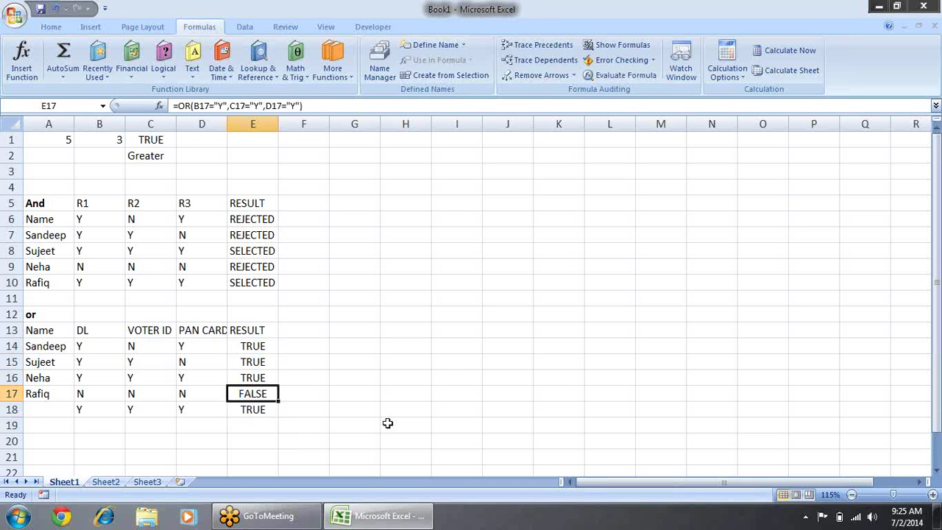
{"action": "key", "text": "Left"}
{"action": "key", "text": "Left"}
{"action": "key", "text": "Left"}
{"action": "key", "text": "shift+Right"}
{"action": "key", "text": "shift+Right"}
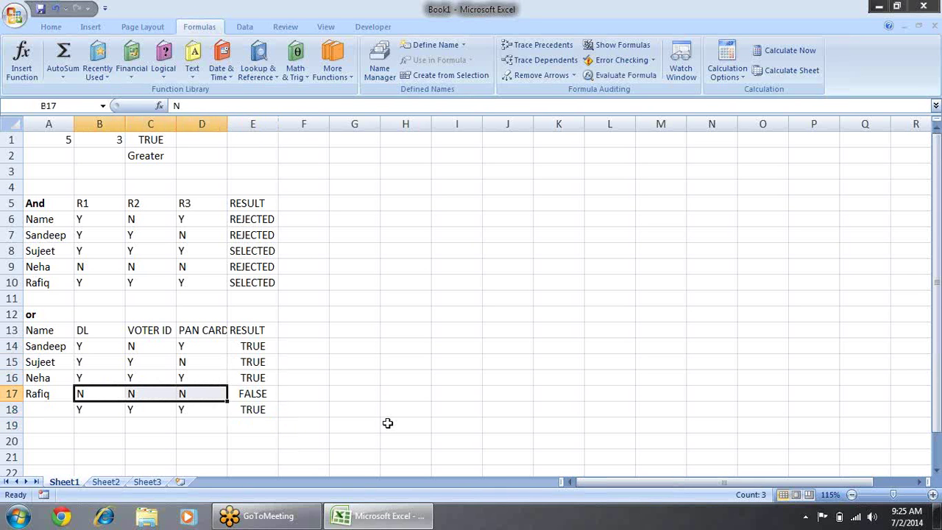
{"action": "key", "text": "Right"}
{"action": "key", "text": "Right"}
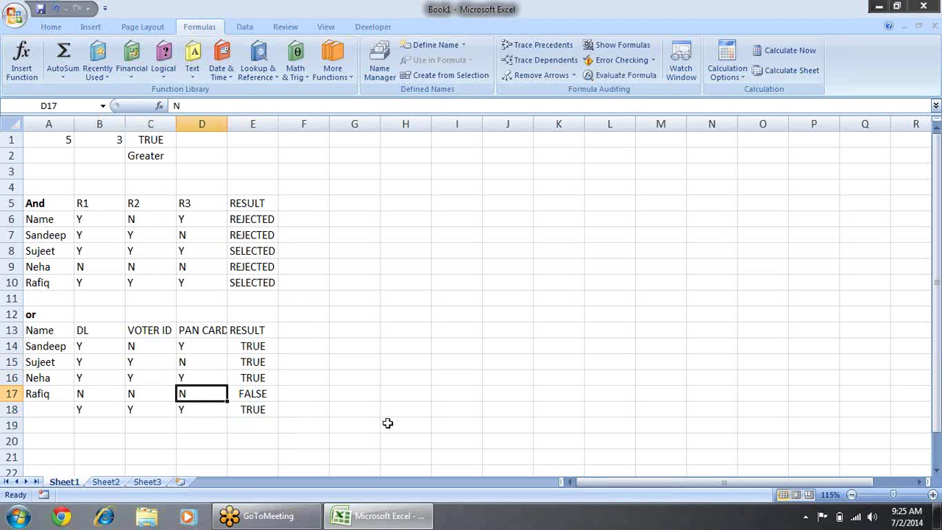
{"action": "key", "text": "Right"}
{"action": "key", "text": "F2"}
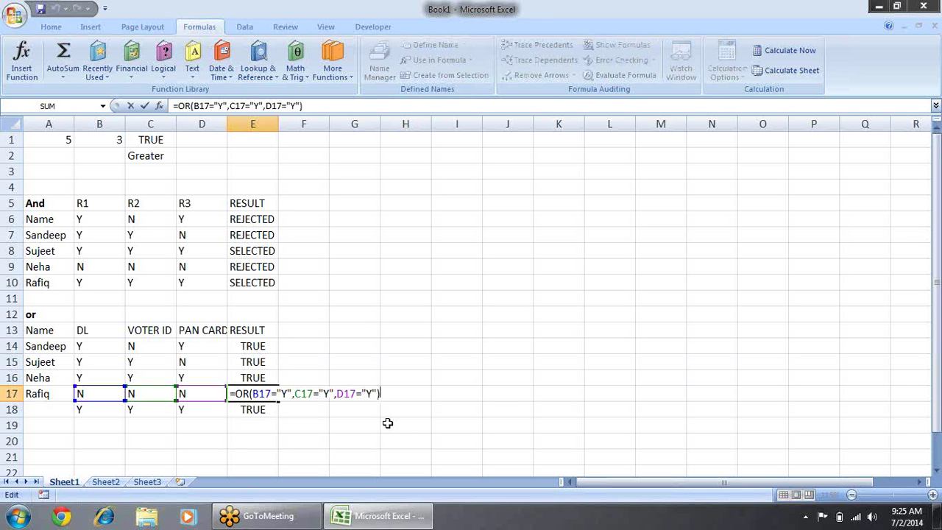
{"action": "key", "text": "Left"}
{"action": "key", "text": "Left"}
{"action": "key", "text": "Left"}
{"action": "key", "text": "Left"}
{"action": "key", "text": "Left"}
{"action": "key", "text": "Left"}
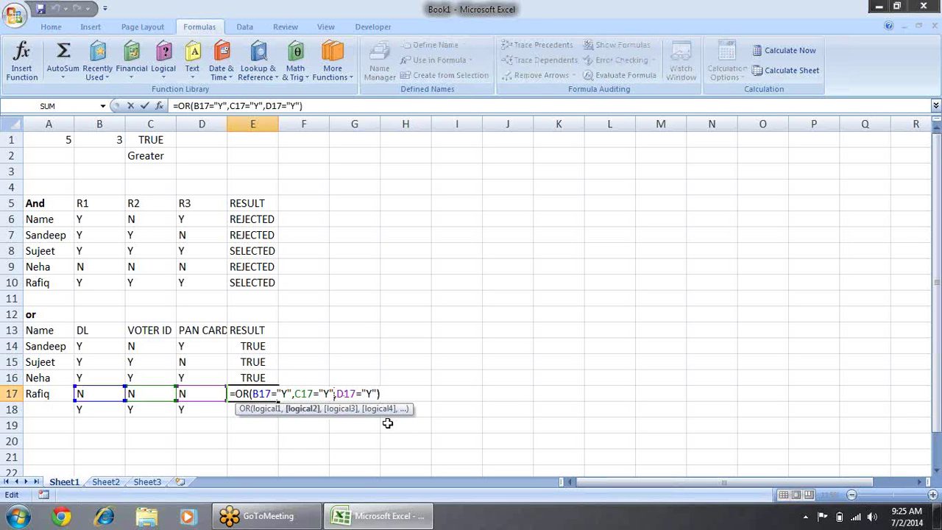
{"action": "key", "text": "Return"}
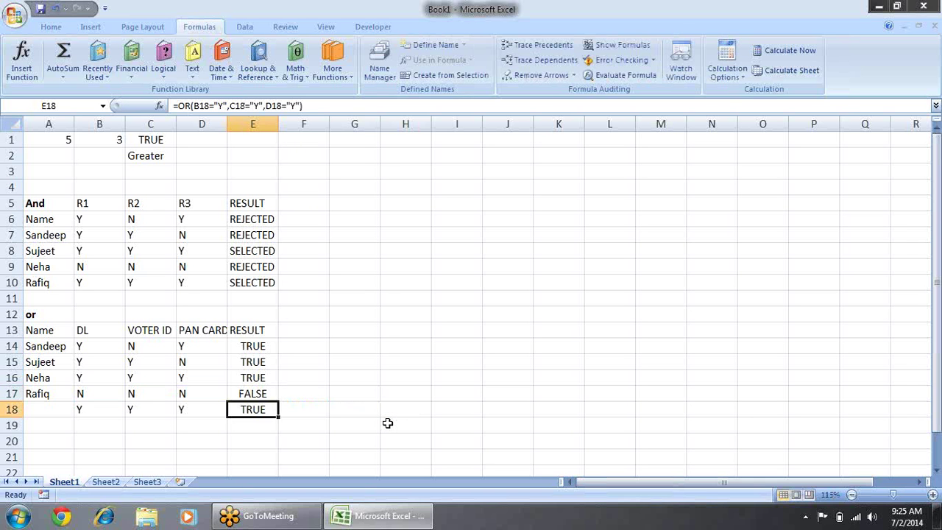
{"action": "key", "text": "Up"}
{"action": "key", "text": "Up"}
{"action": "key", "text": "Up"}
{"action": "key", "text": "Up"}
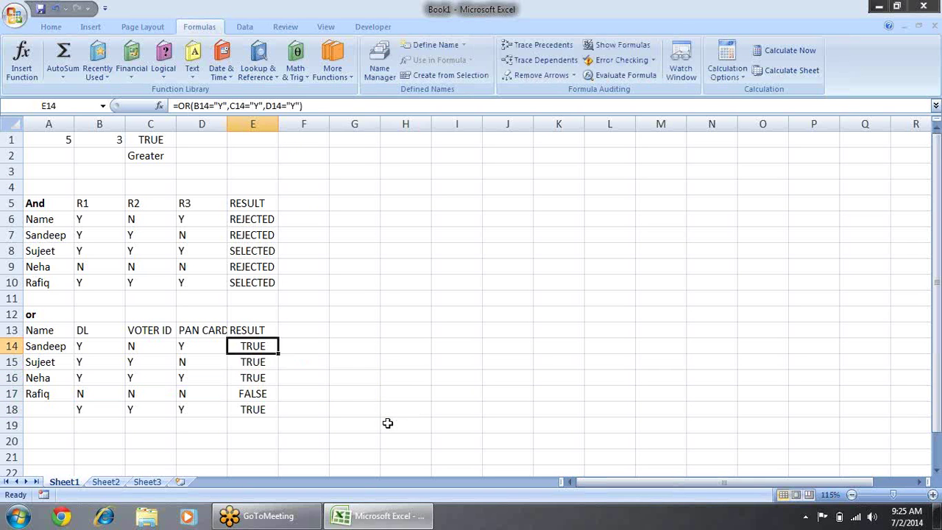
{"action": "key", "text": "Up"}
Enter =IF(E14,"ok","not ok") in F14
{"action": "key", "text": "Down"}
{"action": "key", "text": "Right"}
{"action": "type", "text": "="}
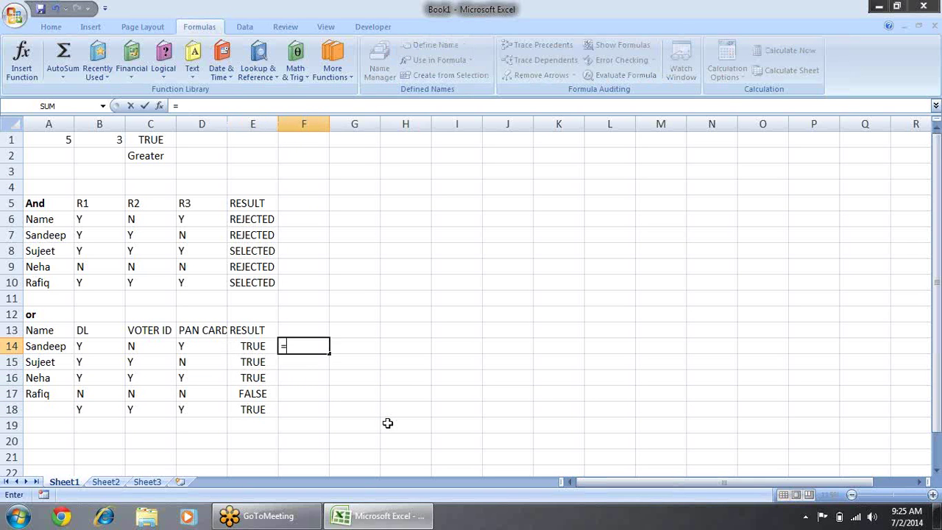
{"action": "type", "text": "IF("}
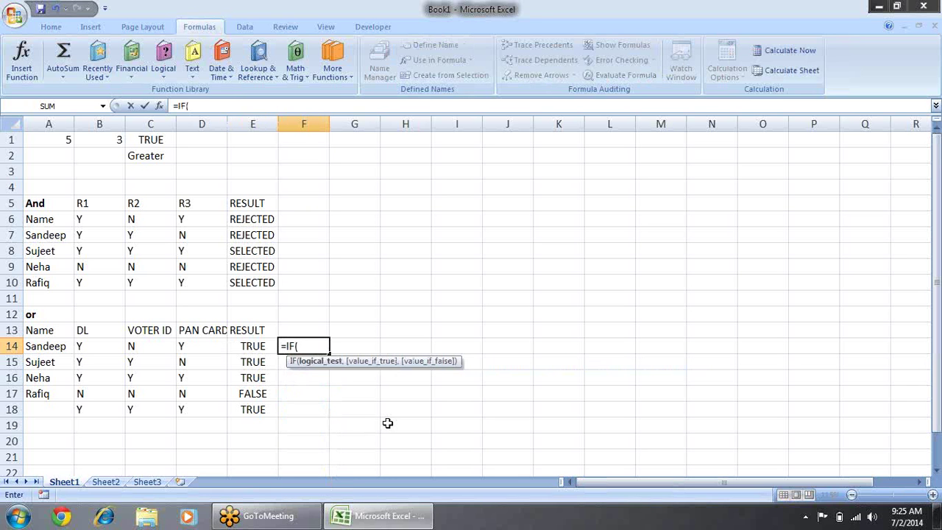
{"action": "key", "text": "Left"}
{"action": "type", "text": ",\""}
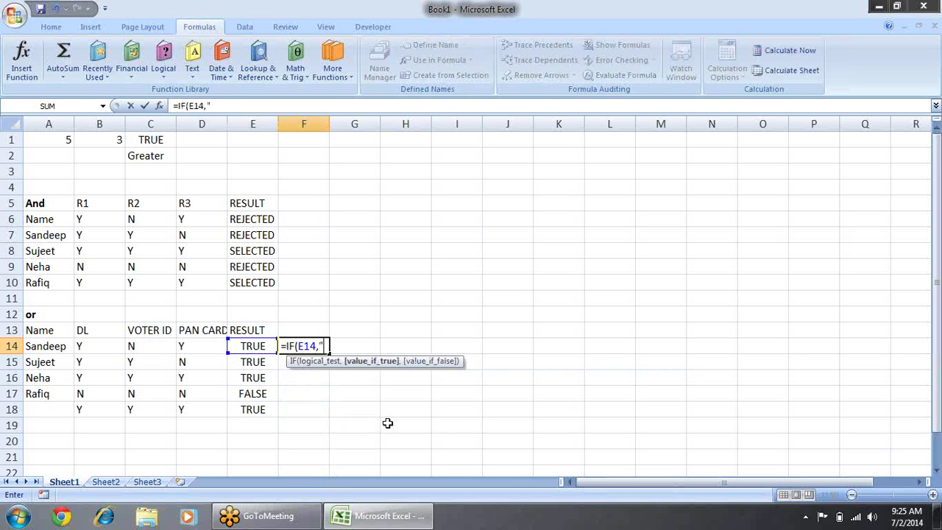
{"action": "type", "text": "ok"}
{"action": "type", "text": "\",\"n"}
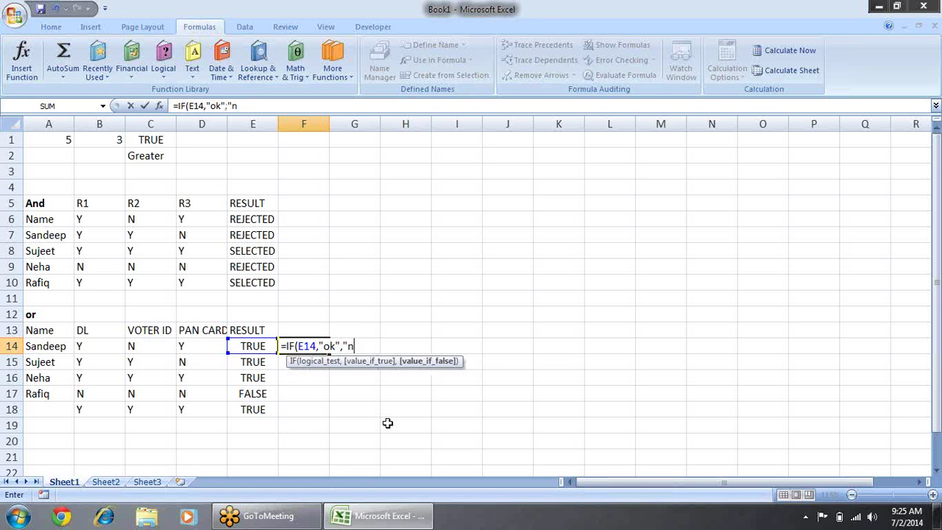
{"action": "type", "text": "ot"}
{"action": "type", "text": "ok"}
{"action": "type", "text": "\")"}
{"action": "key", "text": "Return"}
{"action": "key", "text": "Up"}
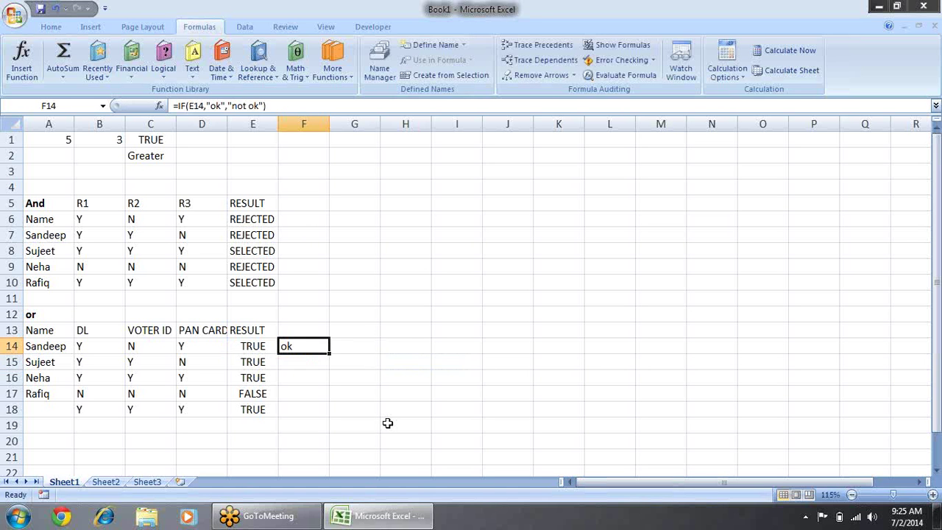
Copy F14's IF formula into F15:F18 and review the ok / not ok results
{"action": "key", "text": "ctrl+c"}
{"action": "key", "text": "Left"}
{"action": "key", "text": "ctrl+Down"}
{"action": "key", "text": "Right"}
{"action": "key", "text": "ctrl+Up"}
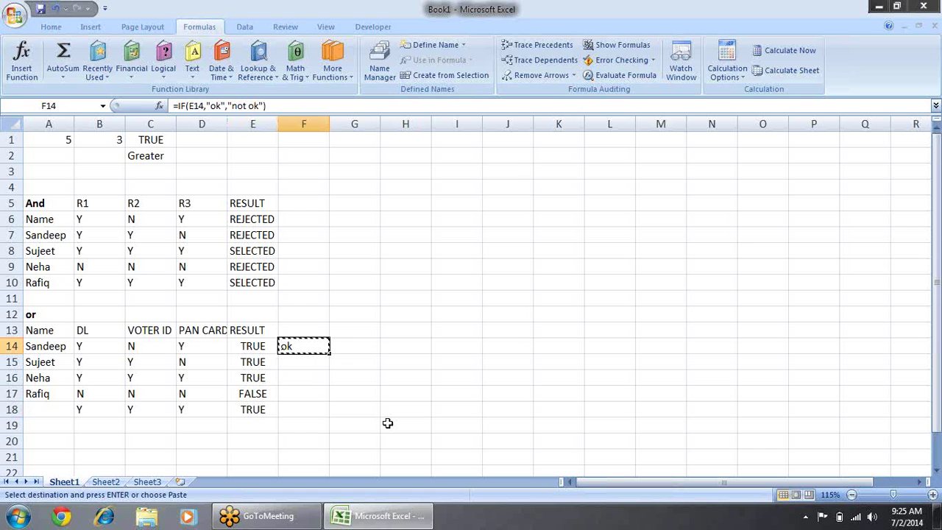
{"action": "key", "text": "Down"}
{"action": "key", "text": "shift+Down"}
{"action": "key", "text": "shift+Down"}
{"action": "key", "text": "shift+Down"}
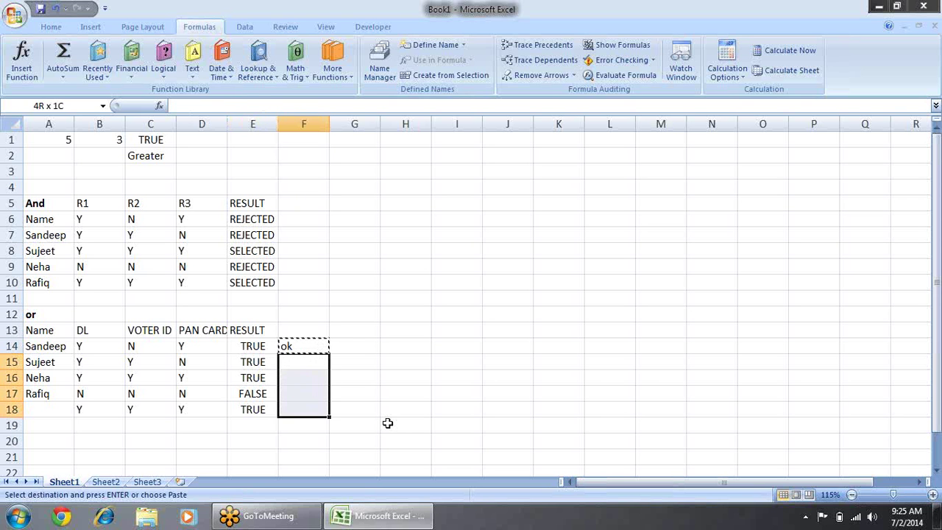
{"action": "key", "text": "ctrl+v"}
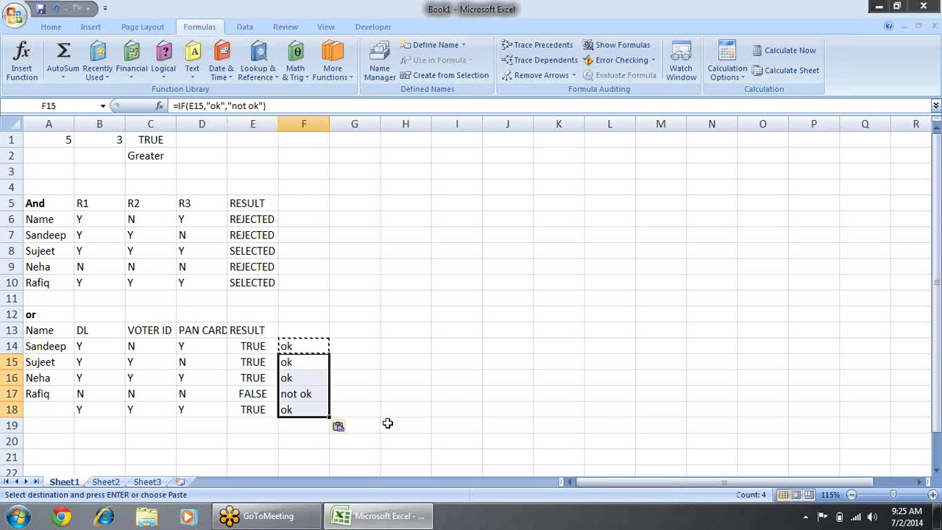
{"action": "key", "text": "Escape"}
{"action": "key", "text": "Up"}
{"action": "key", "text": "Up"}
{"action": "key", "text": "Down"}
{"action": "key", "text": "Down"}
{"action": "key", "text": "Down"}
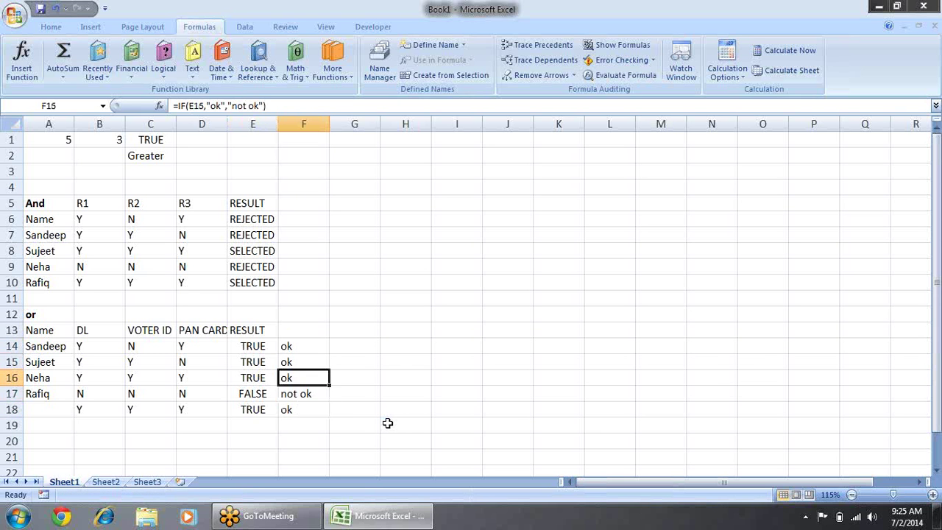
{"action": "key", "text": "Down"}
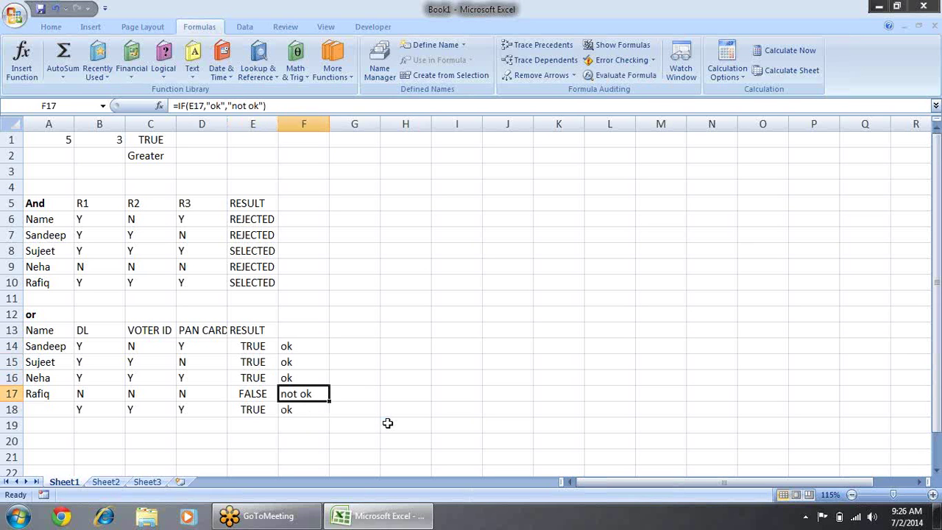
{"action": "key", "text": "Up"}
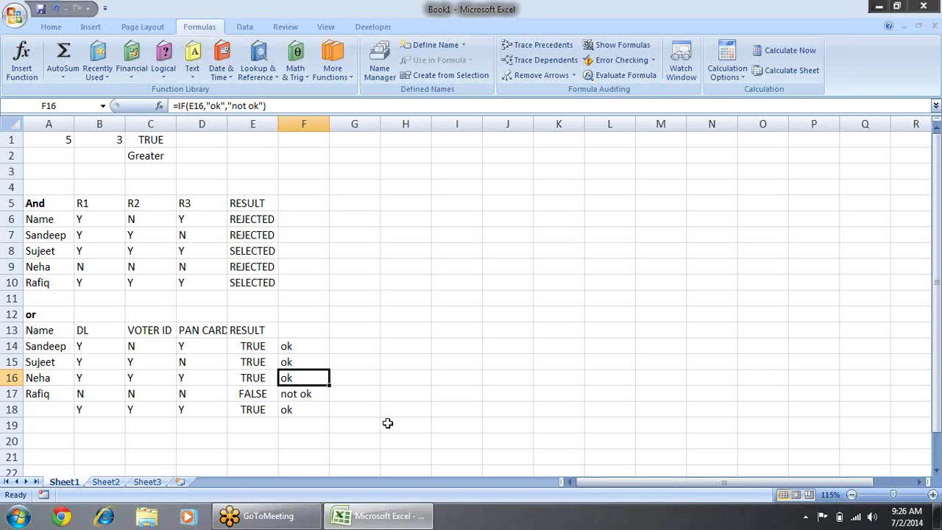
{"action": "key", "text": "Up"}
{"action": "key", "text": "Up"}
{"action": "key", "text": "Left"}
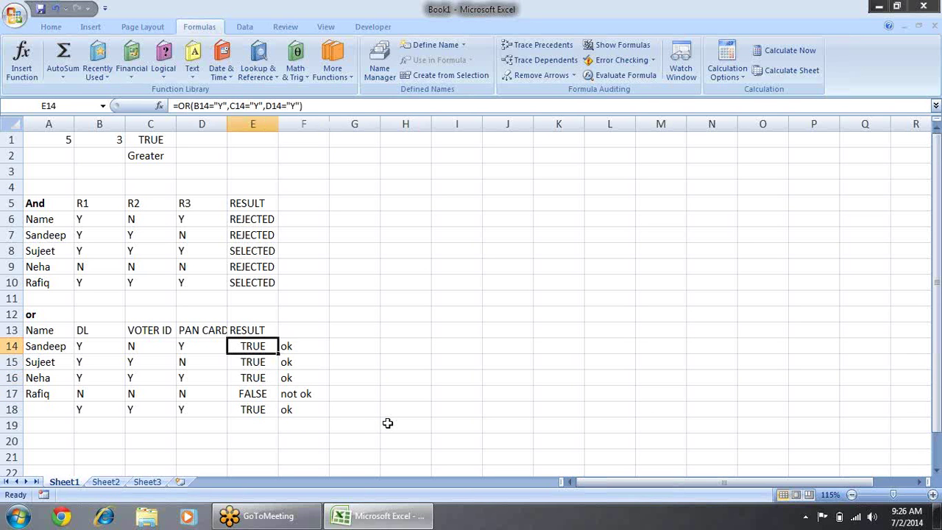
Replace F14's E14 condition with the OR test, giving =IF(OR(B14="Y",C14="Y",D14="Y"),"ok","not ok")
{"action": "key", "text": "F2"}
{"action": "key", "text": "shift+Left"}
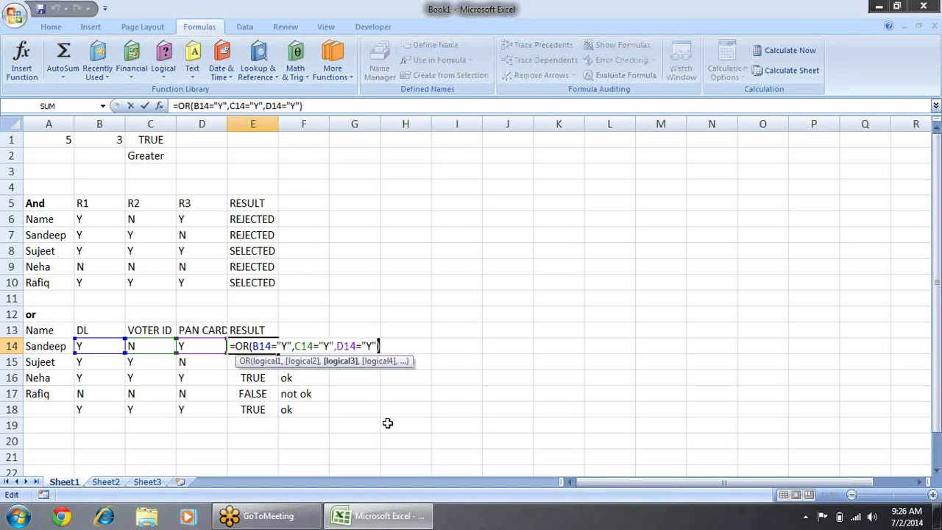
{"action": "key", "text": "shift+Left"}
{"action": "key", "text": "shift+Left"}
{"action": "key", "text": "shift+Left"}
{"action": "key", "text": "shift+Left"}
{"action": "key", "text": "shift+Left"}
{"action": "key", "text": "shift+Left"}
{"action": "key", "text": "shift+Left"}
{"action": "key", "text": "shift+Left"}
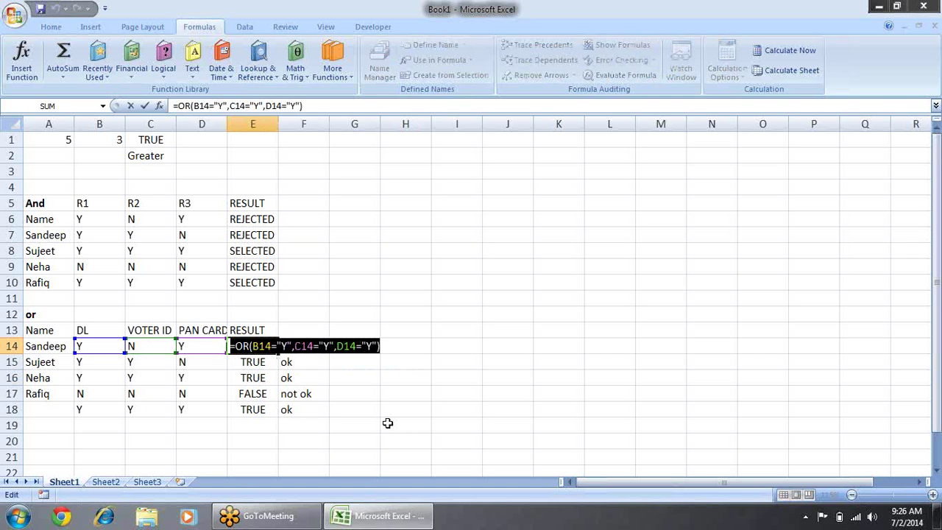
{"action": "key", "text": "Escape"}
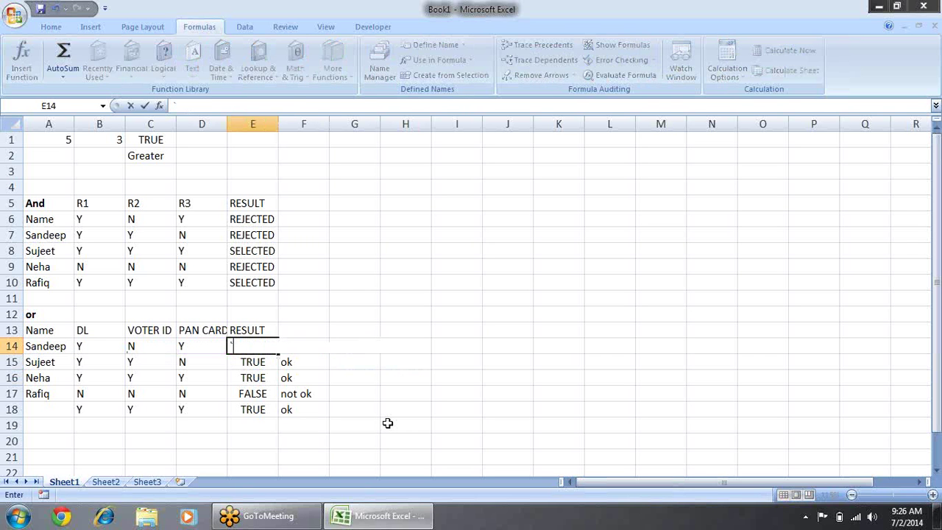
{"action": "key", "text": "Right"}
{"action": "key", "text": "F2"}
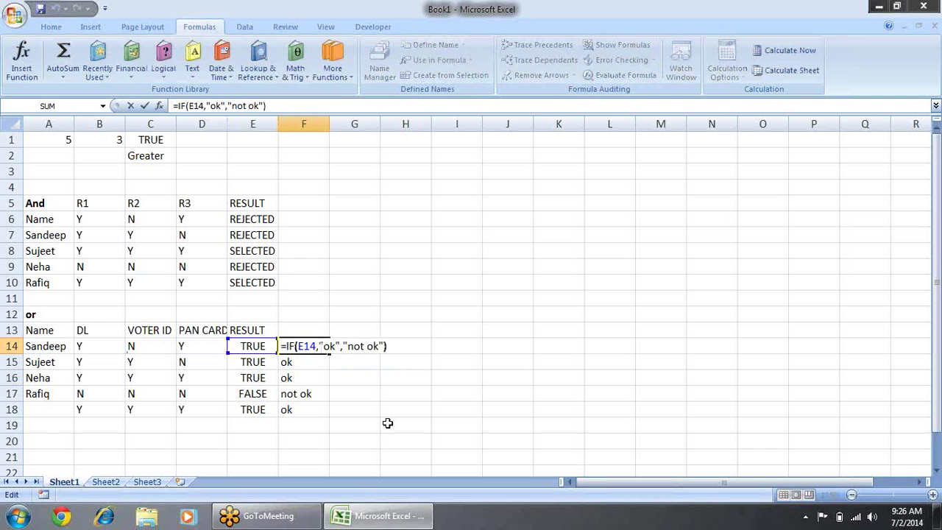
{"action": "key", "text": "Left"}
{"action": "key", "text": "Left"}
{"action": "key", "text": "Left"}
{"action": "key", "text": "Left"}
{"action": "key", "text": "Left"}
{"action": "key", "text": "Left"}
{"action": "key", "text": "Right"}
{"action": "key", "text": "Right"}
{"action": "key", "text": "shift+Left"}
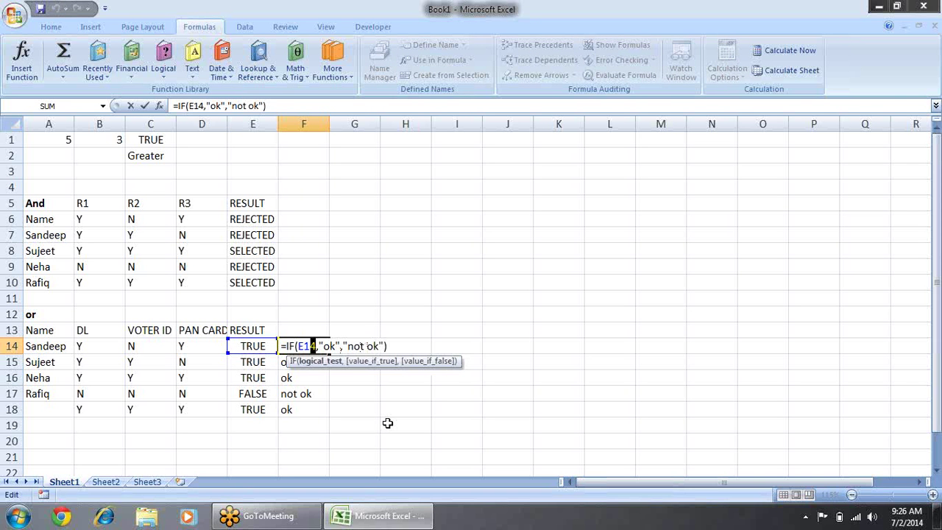
{"action": "key", "text": "shift+Left"}
{"action": "key", "text": "shift+Left"}
{"action": "key", "text": "ctrl+v"}
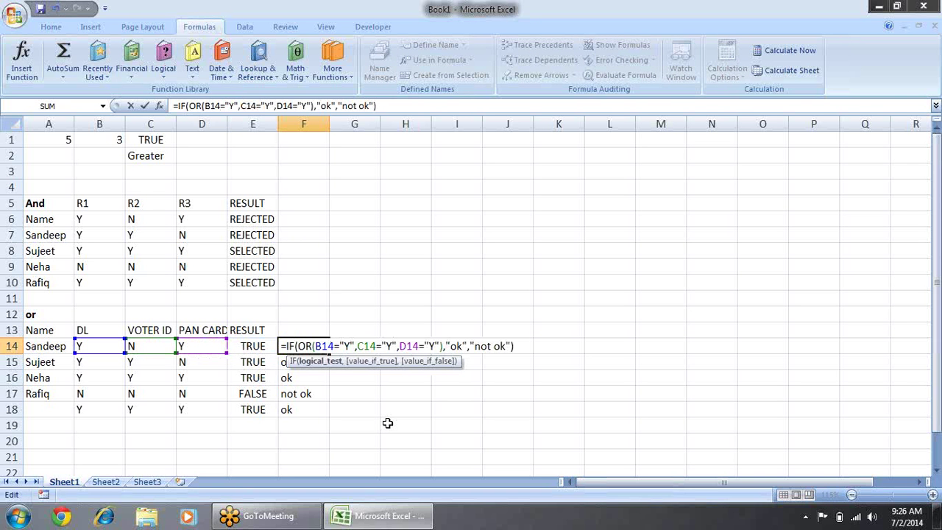
{"action": "key", "text": "Return"}
{"action": "key", "text": "Up"}
Copy the new F14 formula into F15:F18
{"action": "key", "text": "ctrl+c"}
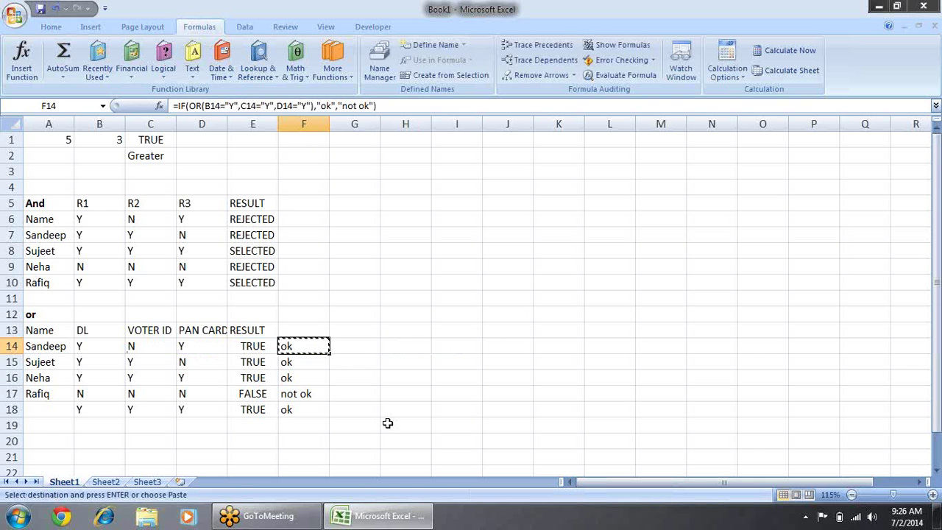
{"action": "key", "text": "Down"}
{"action": "key", "text": "shift+Down"}
{"action": "key", "text": "shift+Down"}
{"action": "key", "text": "shift+Down"}
{"action": "key", "text": "Return"}
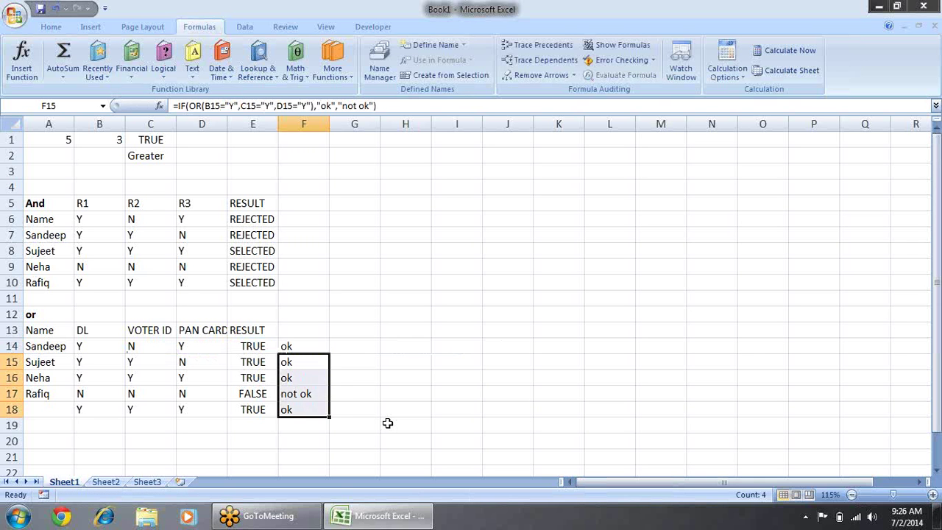
{"action": "key", "text": "Up"}
{"action": "key", "text": "F2"}
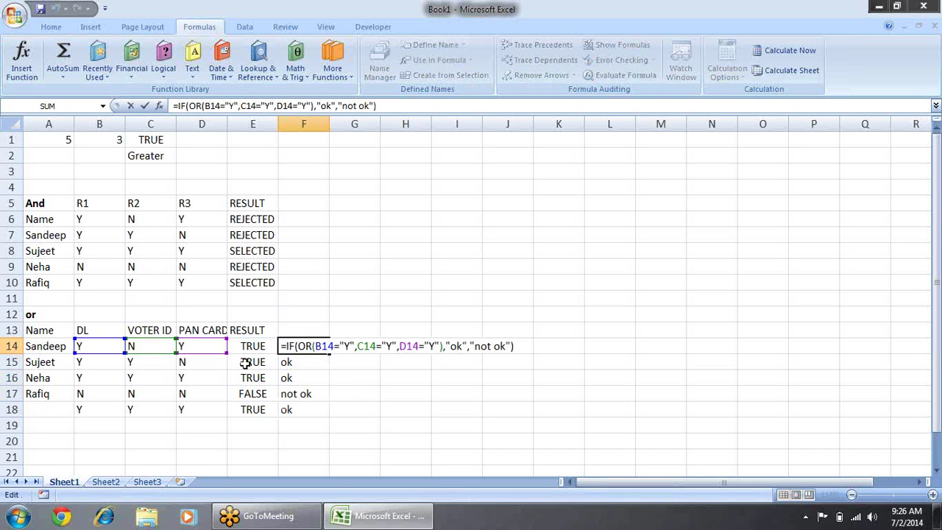
{"action": "key", "text": "Return"}
{"action": "key", "text": "Up"}
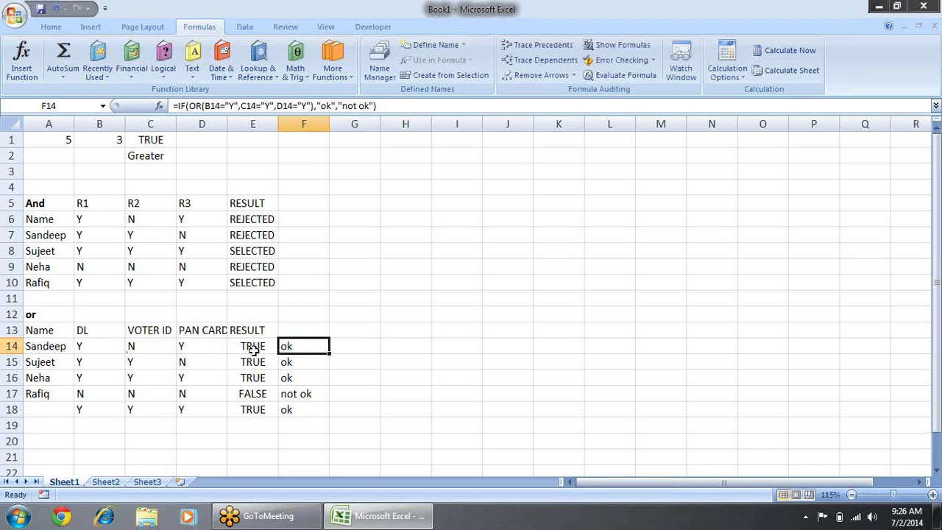
Clear the old TRUE/FALSE results in E14:E18 and move the F14:F18 formulas into E14:E18
{"action": "key", "text": "Left"}
{"action": "key", "text": "shift+Down"}
{"action": "key", "text": "shift+Down"}
{"action": "key", "text": "shift+Down"}
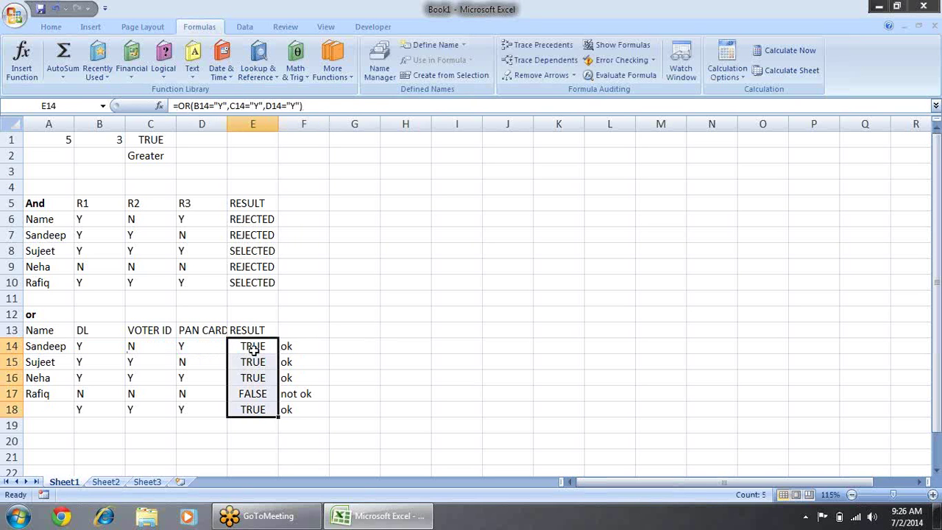
{"action": "key", "text": "Delete"}
{"action": "key", "text": "Right"}
{"action": "key", "text": "Up"}
{"action": "key", "text": "Down"}
{"action": "key", "text": "shift+Down"}
{"action": "key", "text": "shift+Down"}
{"action": "key", "text": "shift+Down"}
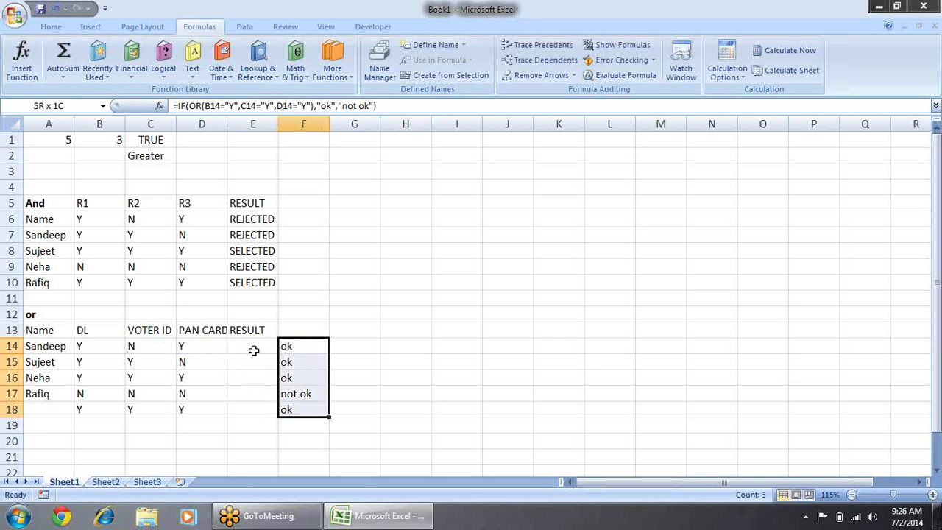
{"action": "key", "text": "ctrl+c"}
{"action": "key", "text": "Left"}
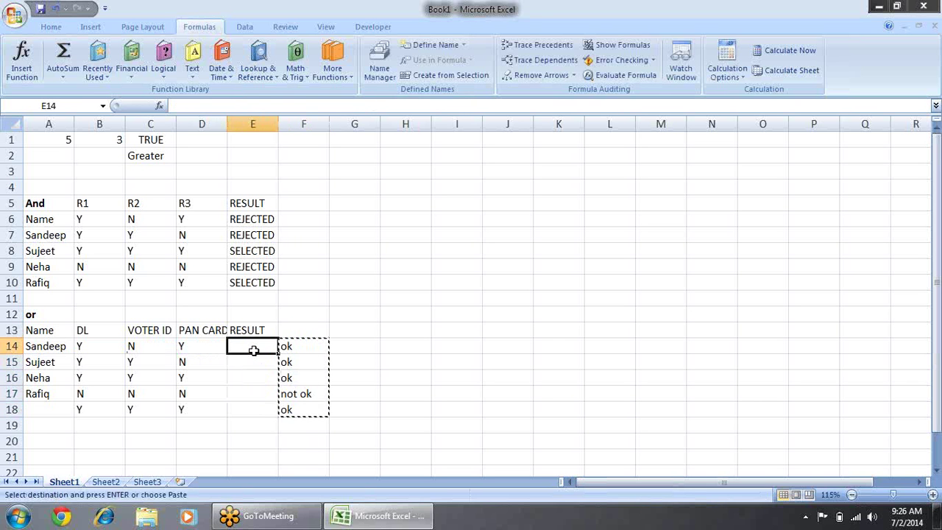
{"action": "key", "text": "Return"}
Review the moved RESULT formulas and the AND table above, ending at cell F5
{"action": "key", "text": "Down"}
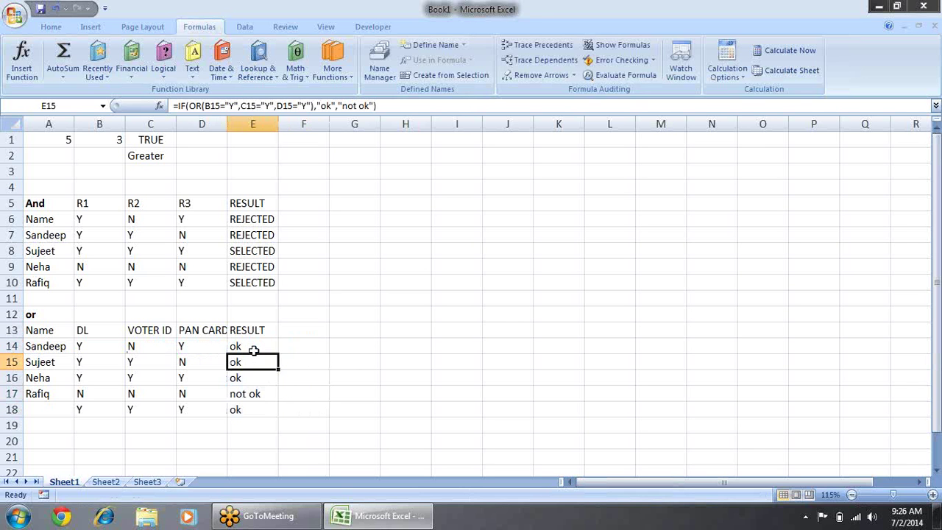
{"action": "key", "text": "Up"}
{"action": "key", "text": "Up"}
{"action": "key", "text": "Up"}
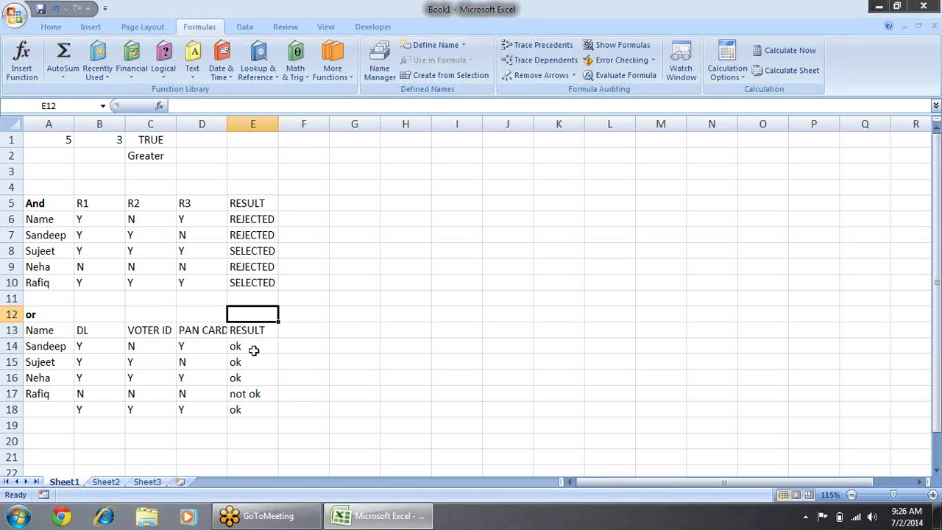
{"action": "key", "text": "Up"}
{"action": "key", "text": "Up"}
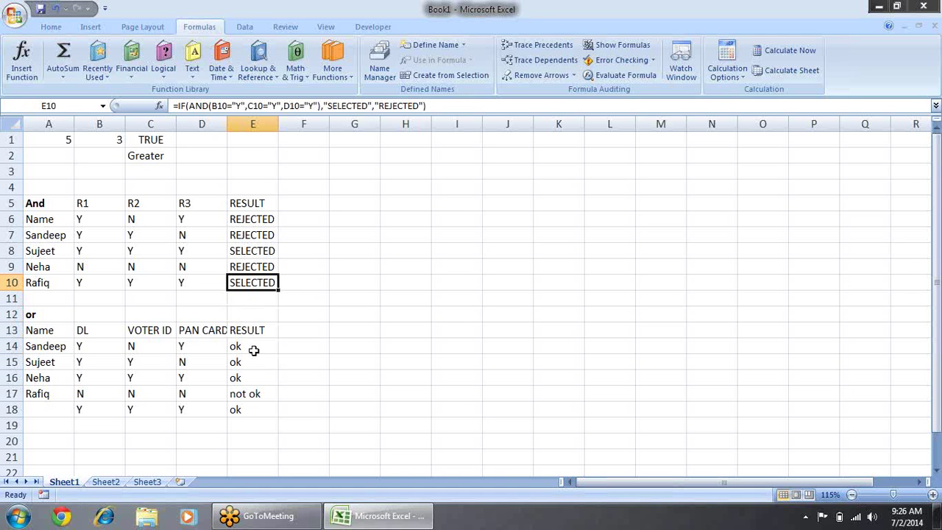
{"action": "key", "text": "Down"}
{"action": "key", "text": "Down"}
{"action": "key", "text": "Down"}
{"action": "key", "text": "Down"}
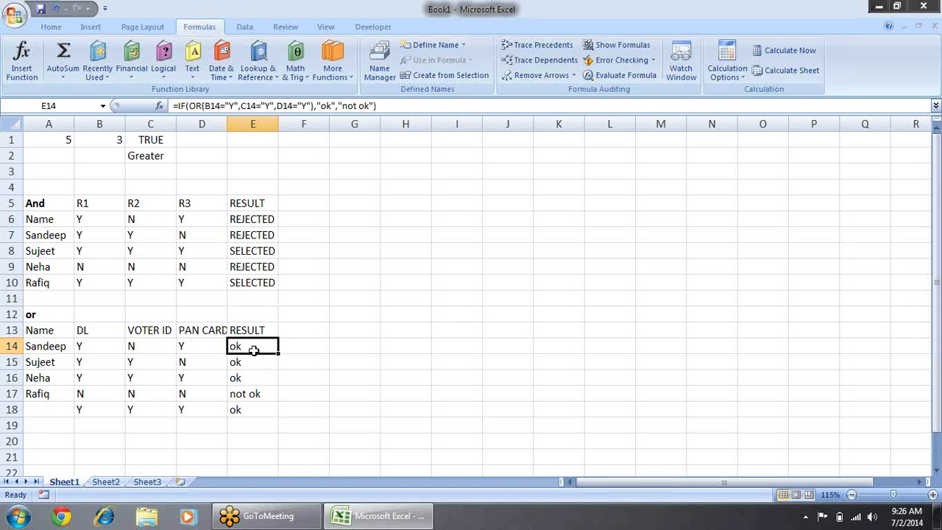
{"action": "key", "text": "Up"}
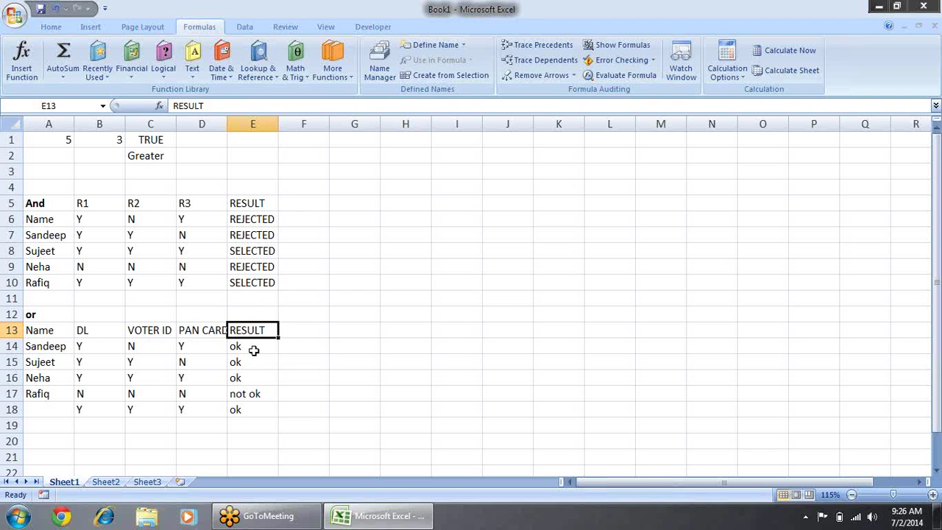
{"action": "key", "text": "Up"}
{"action": "key", "text": "Up"}
{"action": "key", "text": "Up"}
{"action": "key", "text": "Up"}
{"action": "key", "text": "Up"}
{"action": "key", "text": "Up"}
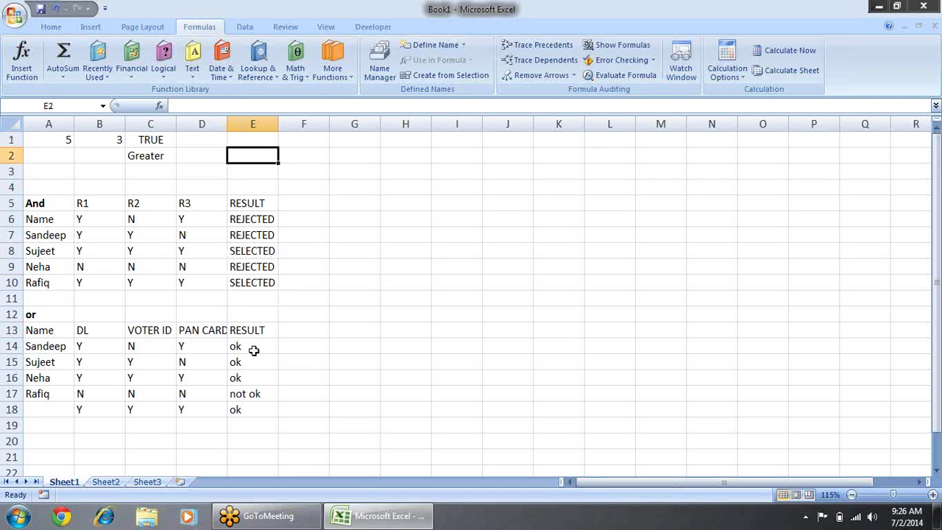
{"action": "key", "text": "Down"}
{"action": "key", "text": "Down"}
{"action": "key", "text": "Down"}
{"action": "key", "text": "Left"}
{"action": "key", "text": "Left"}
{"action": "key", "text": "Left"}
{"action": "key", "text": "Left"}
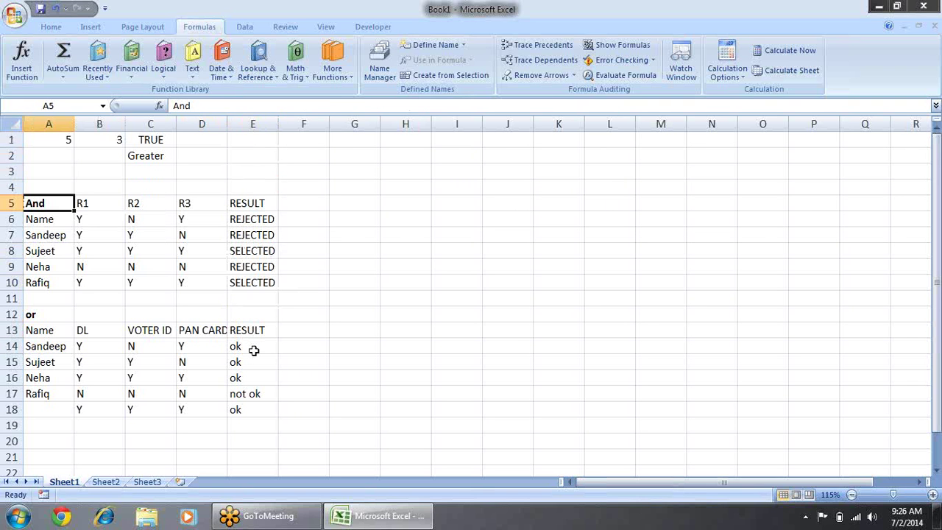
{"action": "key", "text": "ctrl+c"}
{"action": "key", "text": "Up"}
{"action": "key", "text": "Up"}
{"action": "key", "text": "Up"}
{"action": "key", "text": "Down"}
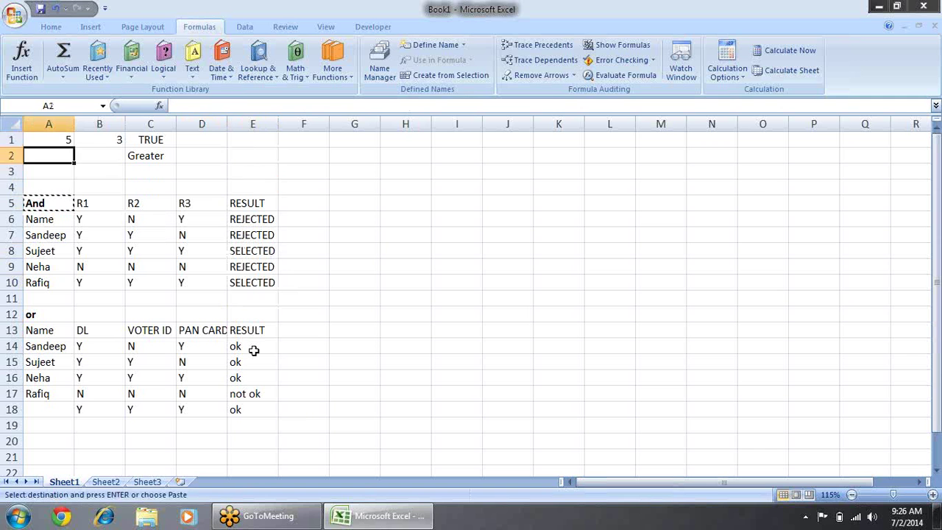
{"action": "key", "text": "Down"}
{"action": "key", "text": "Down"}
{"action": "key", "text": "Escape"}
{"action": "key", "text": "Right"}
{"action": "key", "text": "Right"}
{"action": "key", "text": "Right"}
{"action": "key", "text": "Right"}
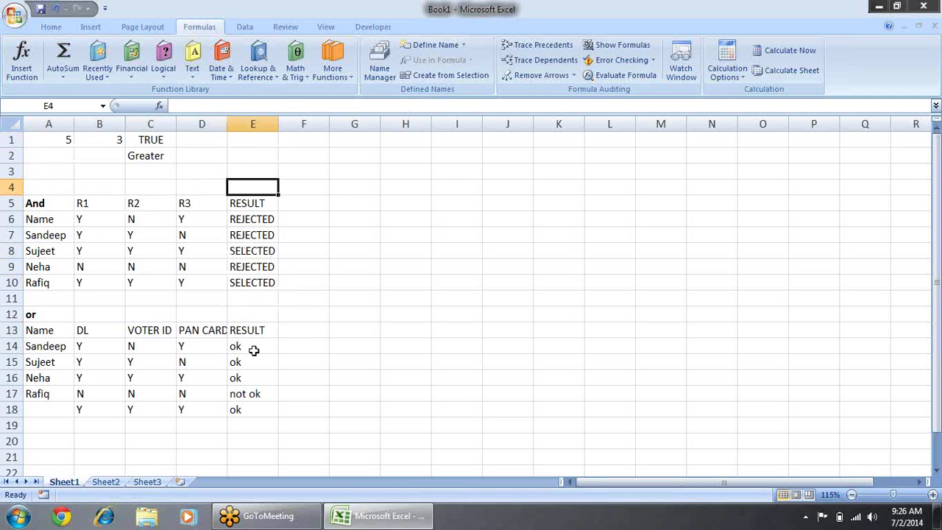
{"action": "key", "text": "Right"}
{"action": "key", "text": "Down"}
Enter the heading RESULT in F5, discarding a mistyped first attempt
{"action": "type", "text": "re"}
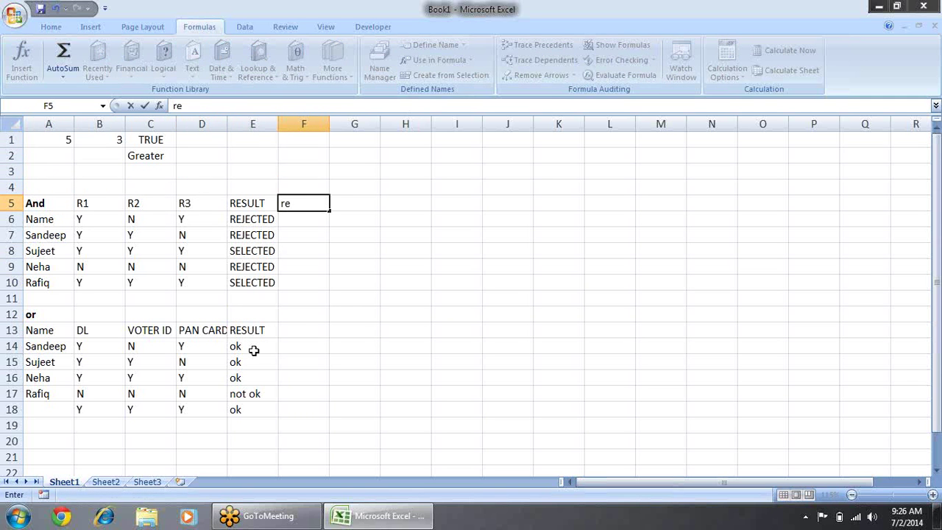
{"action": "key", "text": "Escape"}
{"action": "type", "text": "RESU"}
{"action": "type", "text": "LT"}
{"action": "key", "text": "Return"}
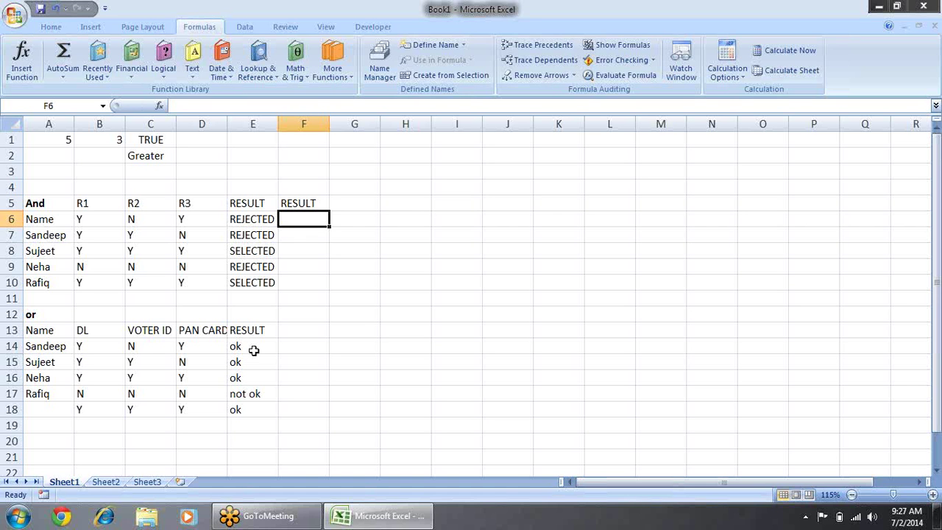
Start F6's formula as =IF(B6="y", testing the first answer
{"action": "type", "text": "="}
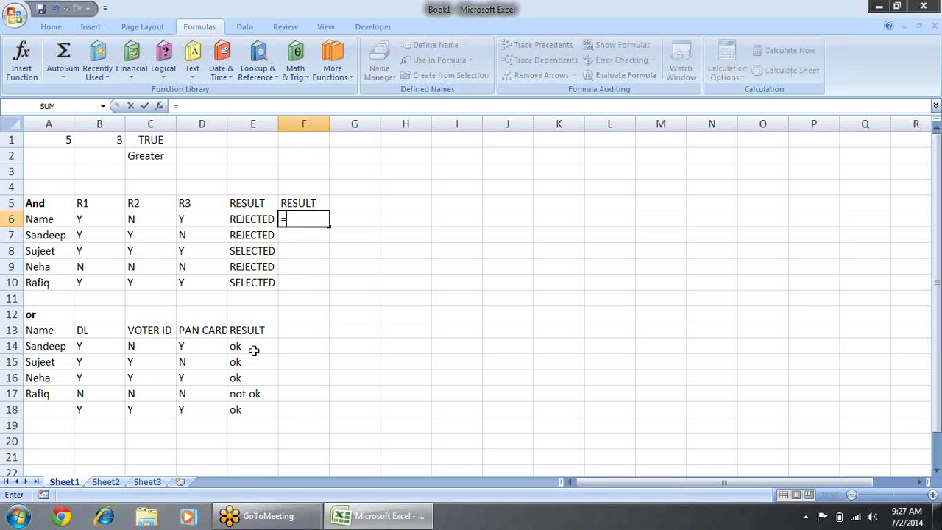
{"action": "key", "text": "Left"}
{"action": "key", "text": "Left"}
{"action": "key", "text": "Left"}
{"action": "key", "text": "Left"}
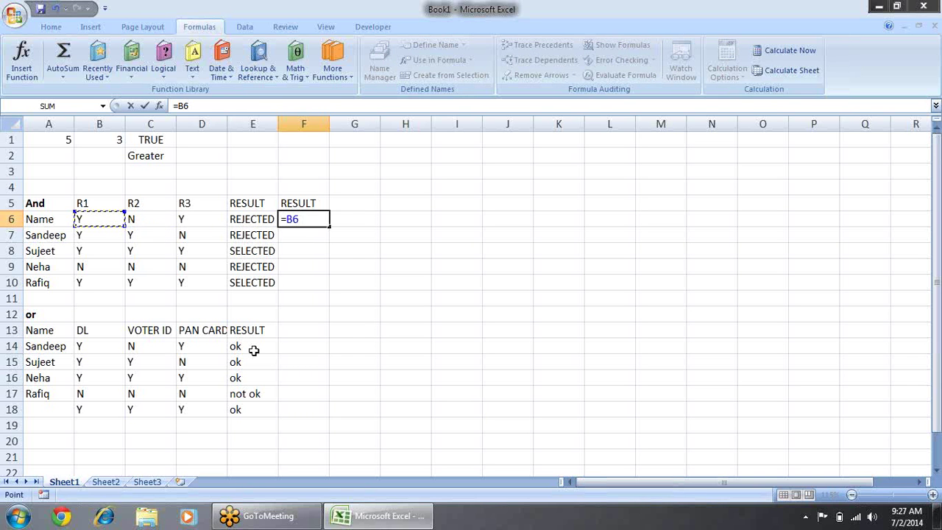
{"action": "key", "text": "BackSpace"}
{"action": "key", "text": "BackSpace"}
{"action": "key", "text": "BackSpace"}
{"action": "type", "text": "="}
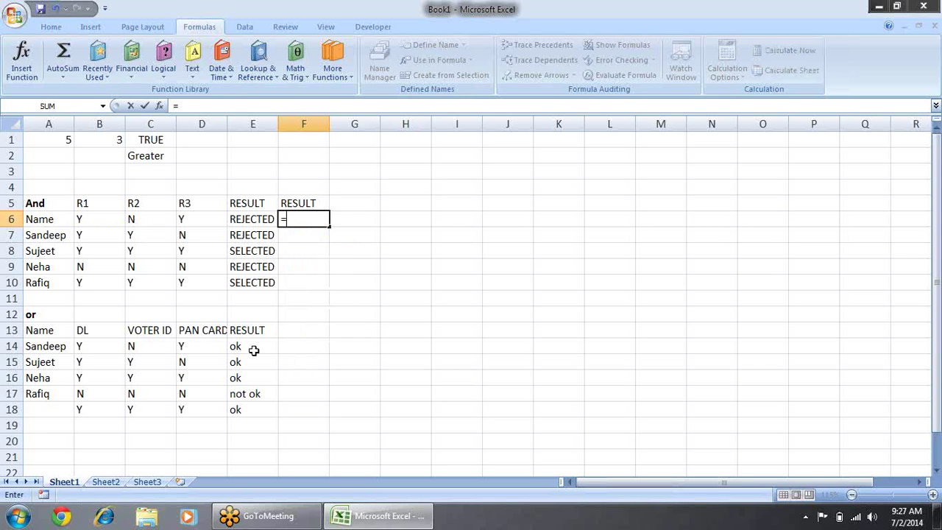
{"action": "type", "text": "IF("}
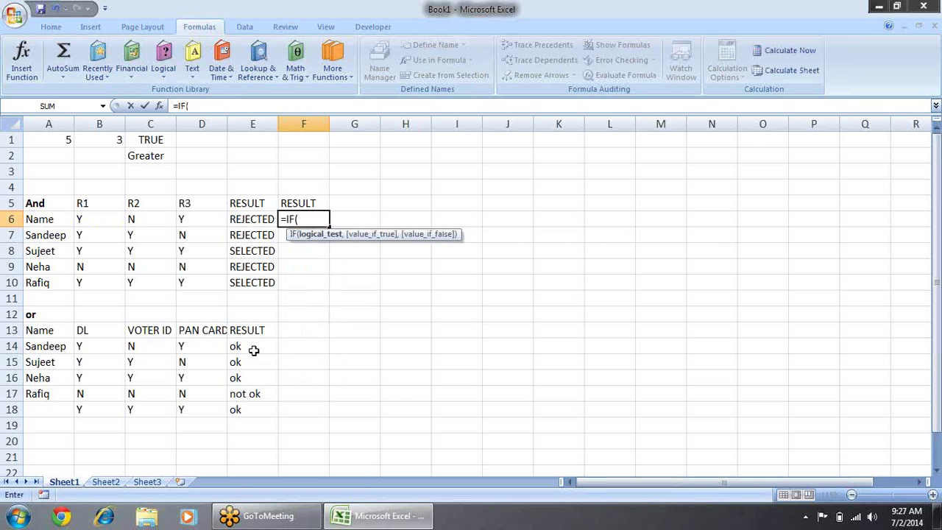
{"action": "key", "text": "Left"}
{"action": "key", "text": "Left"}
{"action": "key", "text": "Left"}
{"action": "key", "text": "Left"}
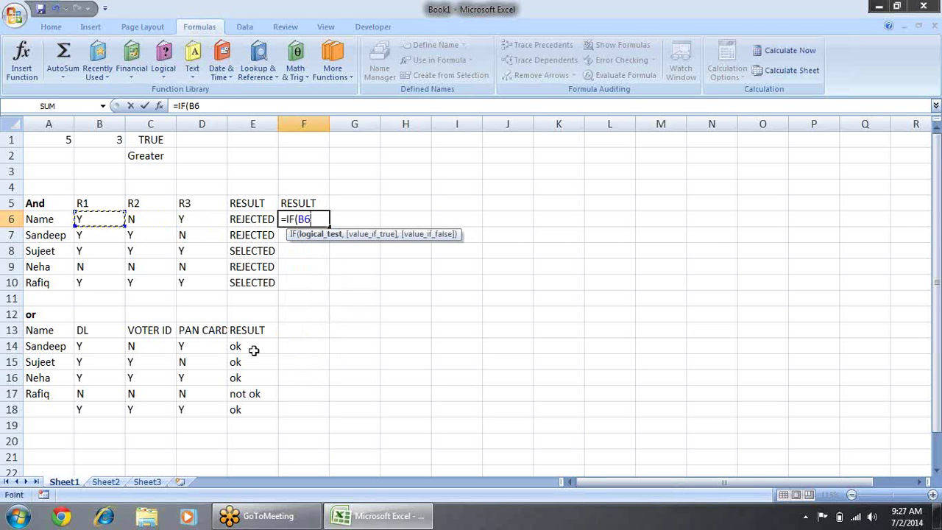
{"action": "type", "text": "=\"y\""}
{"action": "type", "text": ","}
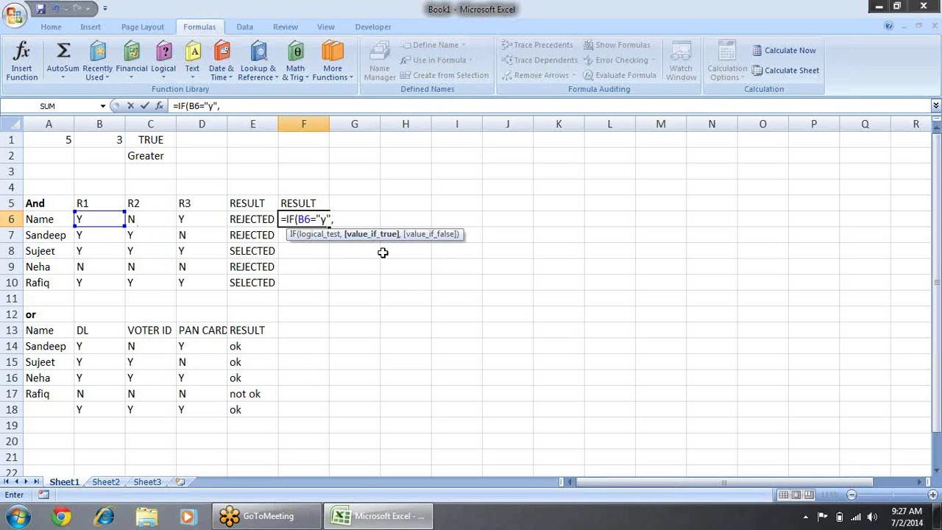
Nest a second test IF(C6="y", as the true branch
{"action": "type", "text": "IF"}
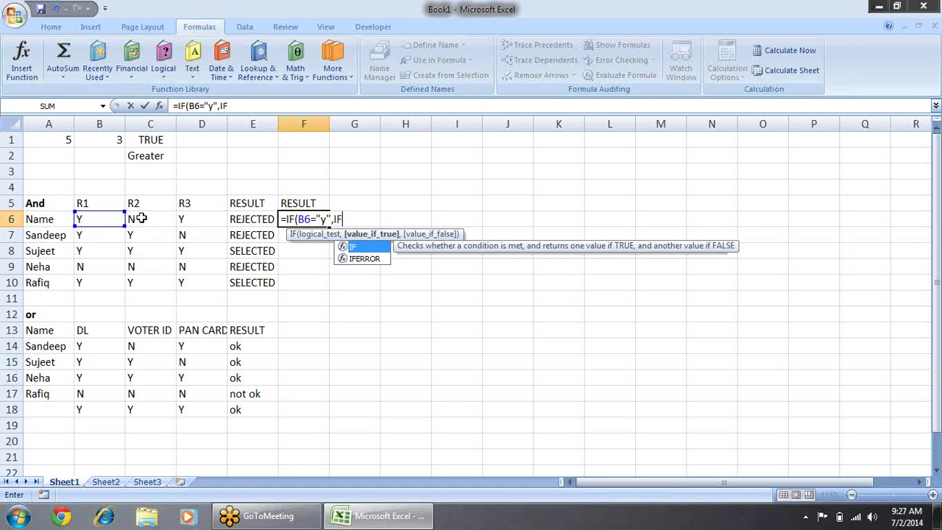
{"action": "type", "text": "()"}
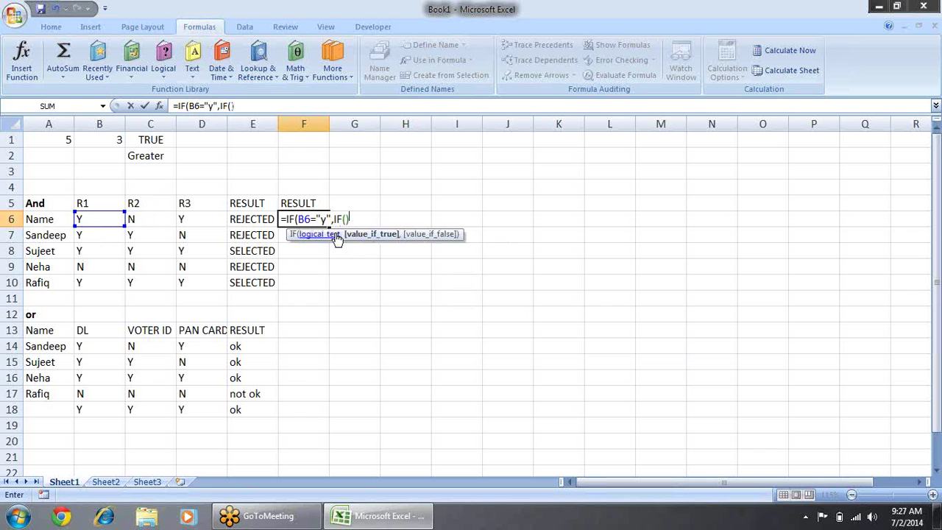
{"action": "left_click", "coordinate": [337, 235]}
{"action": "left_click", "coordinate": [358, 236]}
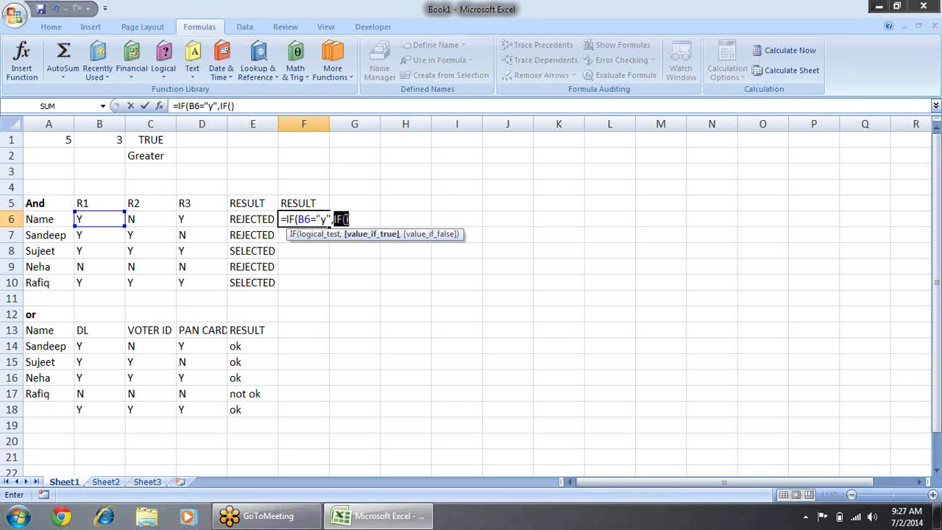
{"action": "left_click", "coordinate": [145, 216]}
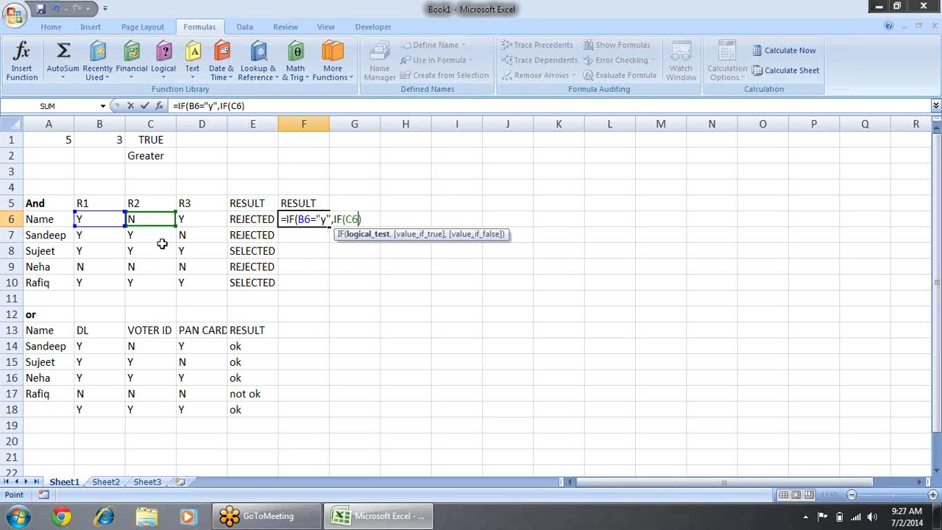
{"action": "type", "text": "="}
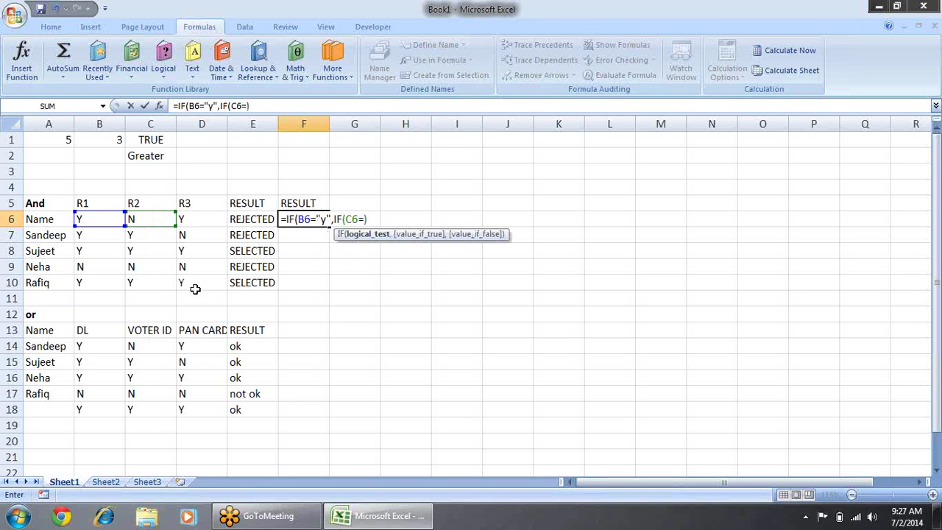
{"action": "type", "text": "\"y\""}
{"action": "type", "text": ","}
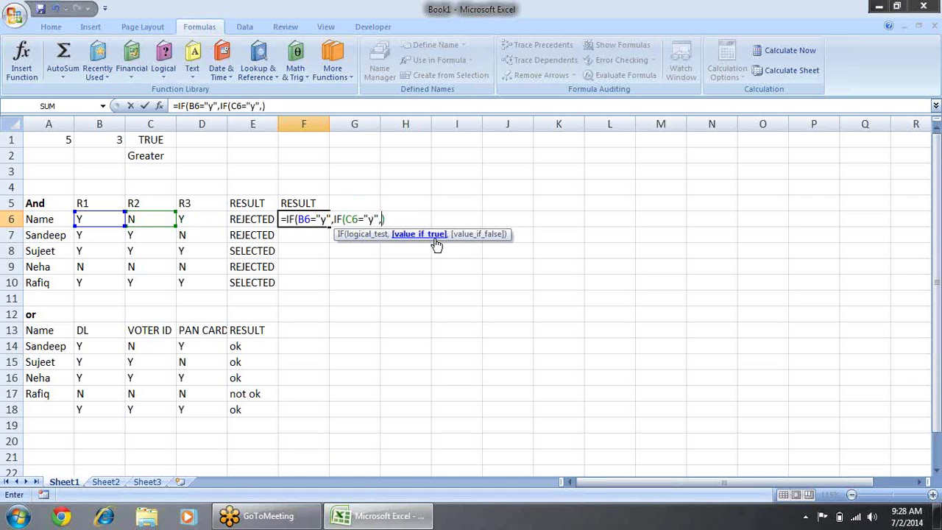
Nest a third test IF(D6="y", inside the second IF
{"action": "type", "text": "IF"}
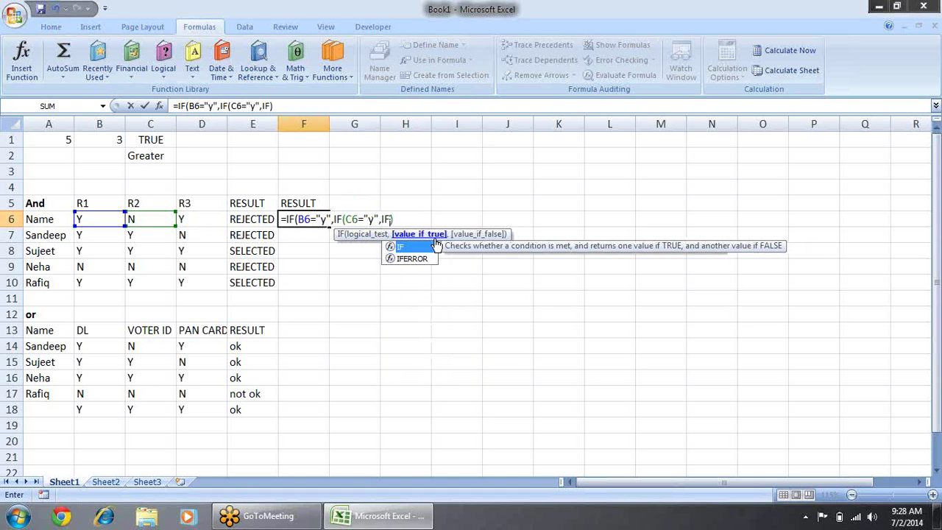
{"action": "double_click", "coordinate": [436, 244]}
{"action": "type", "text": ")"}
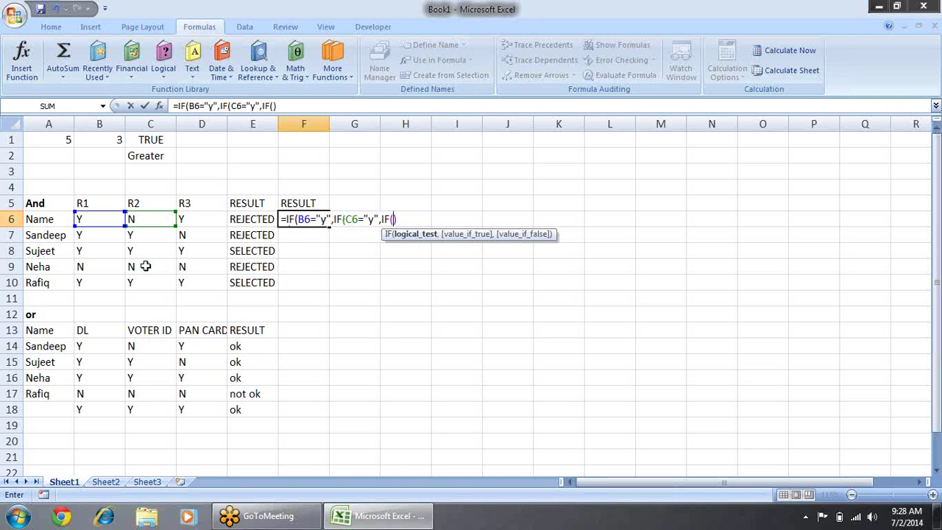
{"action": "left_click", "coordinate": [205, 219]}
{"action": "type", "text": "="}
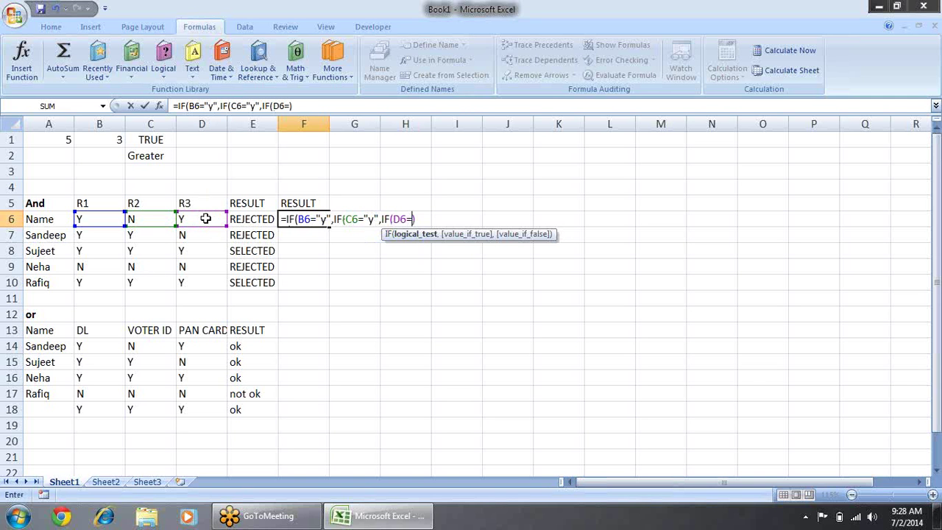
{"action": "type", "text": "\"y\""}
{"action": "type", "text": ","}
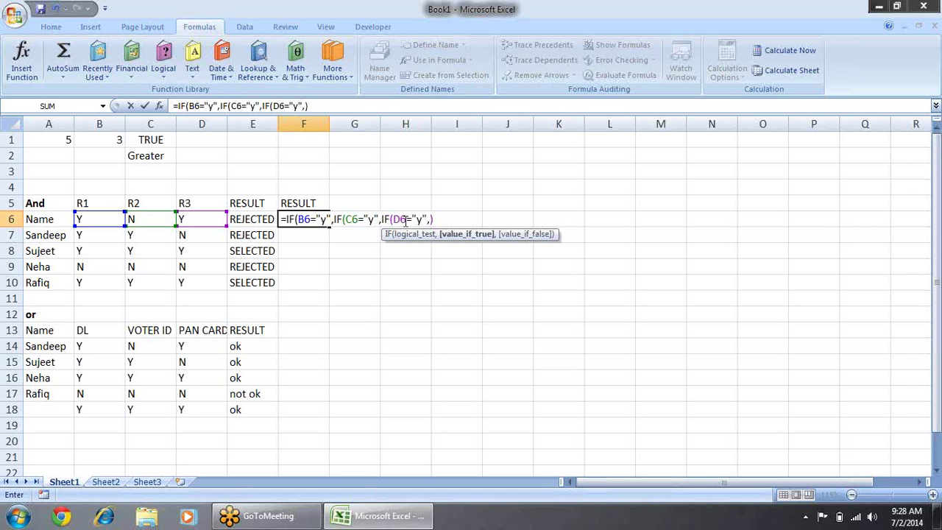
Give the innermost IF the results "SELECTED" and "REJECTED", correcting typos
{"action": "type", "text": "\""}
{"action": "type", "text": "sel"}
{"action": "key", "text": "BackSpace"}
{"action": "key", "text": "BackSpace"}
{"action": "key", "text": "BackSpace"}
{"action": "type", "text": "SELEC"}
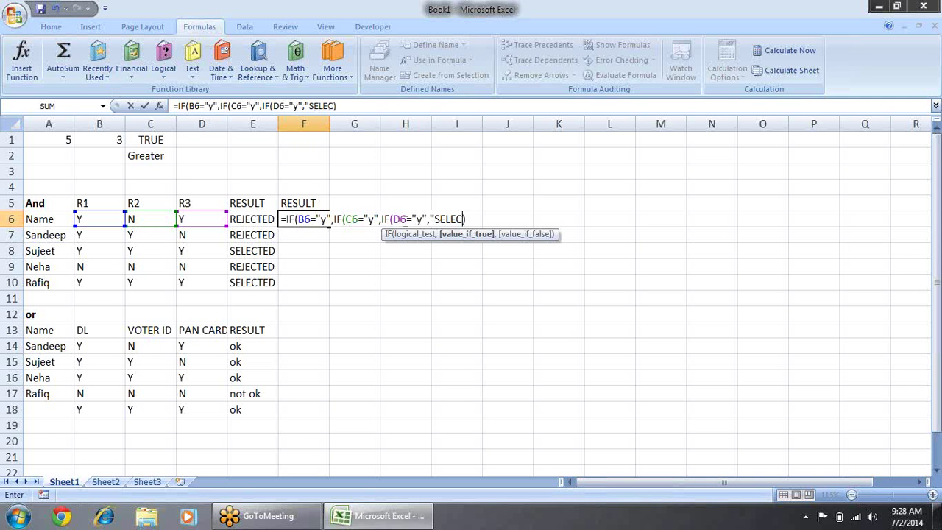
{"action": "type", "text": "TED"}
{"action": "key", "text": "BackSpace"}
{"action": "type", "text": "\")"}
{"action": "type", "text": ","}
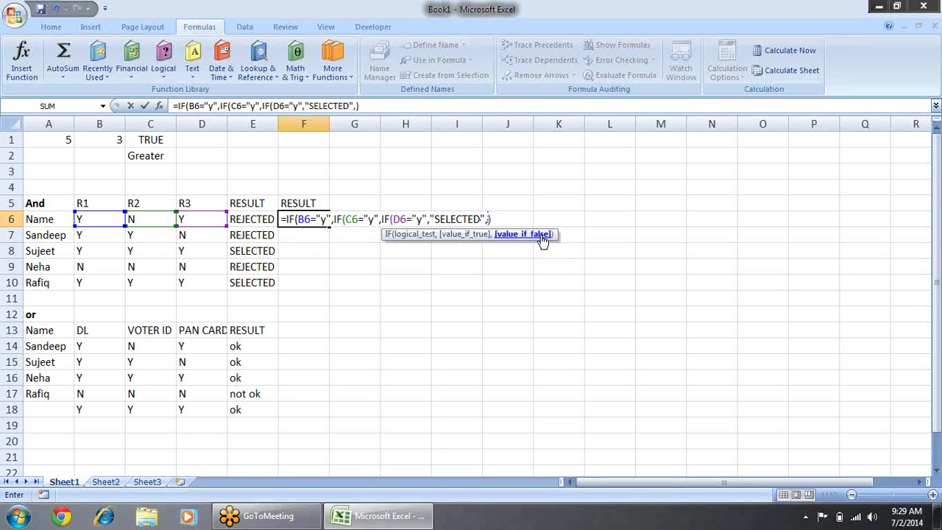
{"action": "type", "text": "\"rE"}
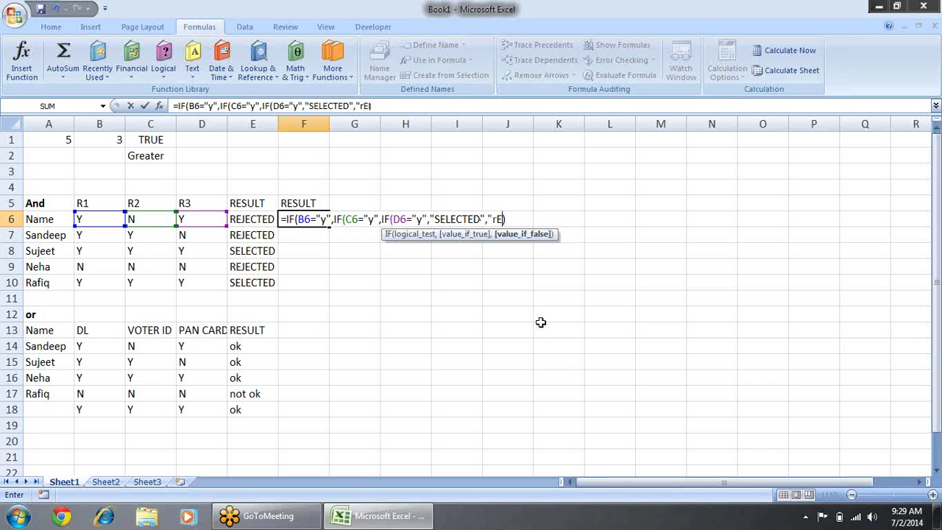
{"action": "type", "text": "JECTE"}
{"action": "key", "text": "BackSpace"}
{"action": "key", "text": "BackSpace"}
{"action": "key", "text": "BackSpace"}
{"action": "key", "text": "BackSpace"}
{"action": "key", "text": "BackSpace"}
{"action": "key", "text": "BackSpace"}
{"action": "key", "text": "BackSpace"}
{"action": "type", "text": "RE"}
{"action": "type", "text": "JECTED"}
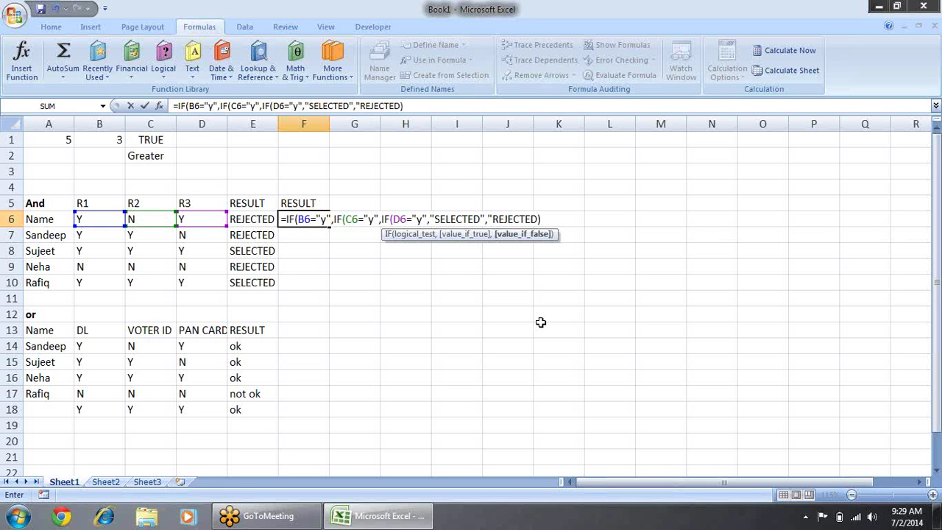
{"action": "type", "text": "\""}
{"action": "type", "text": ")"}
Close the second IF with a "REJECTED" fallback after the innermost IF
{"action": "left_click", "coordinate": [359, 218]}
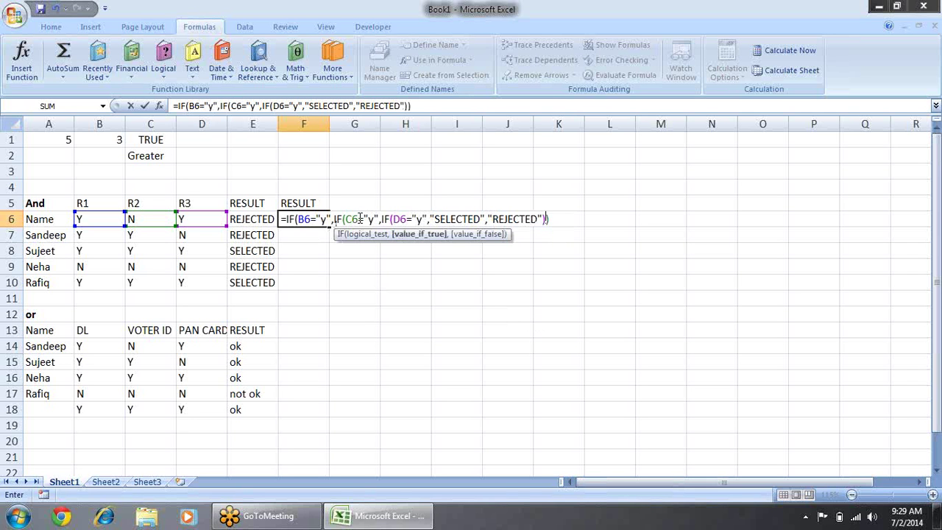
{"action": "left_click", "coordinate": [426, 237]}
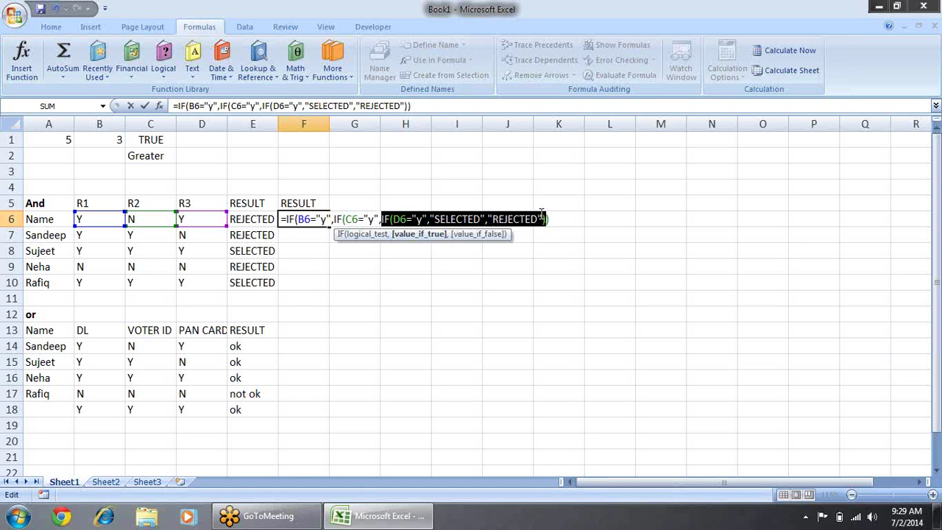
{"action": "left_click_drag", "start_coordinate": [544, 219], "coordinate": [553, 219]}
{"action": "left_click", "coordinate": [550, 219]}
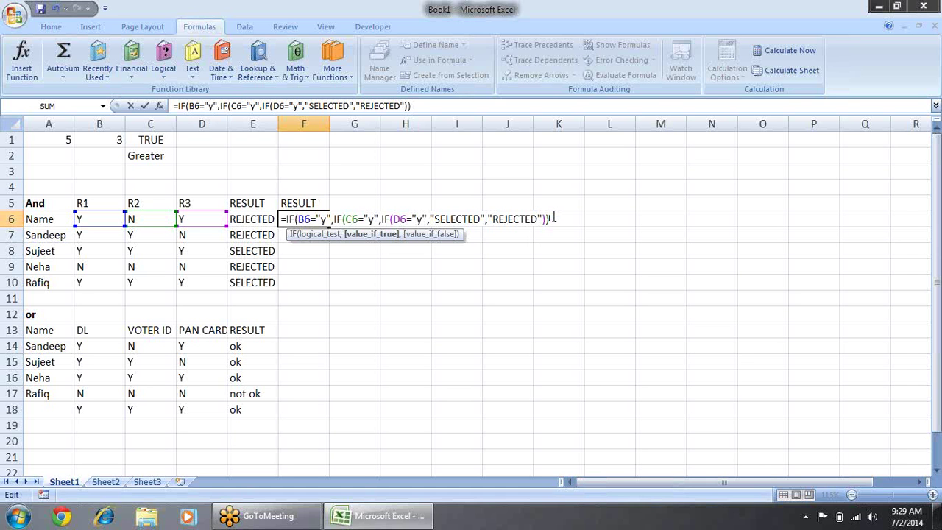
{"action": "type", "text": ","}
{"action": "key", "text": "BackSpace"}
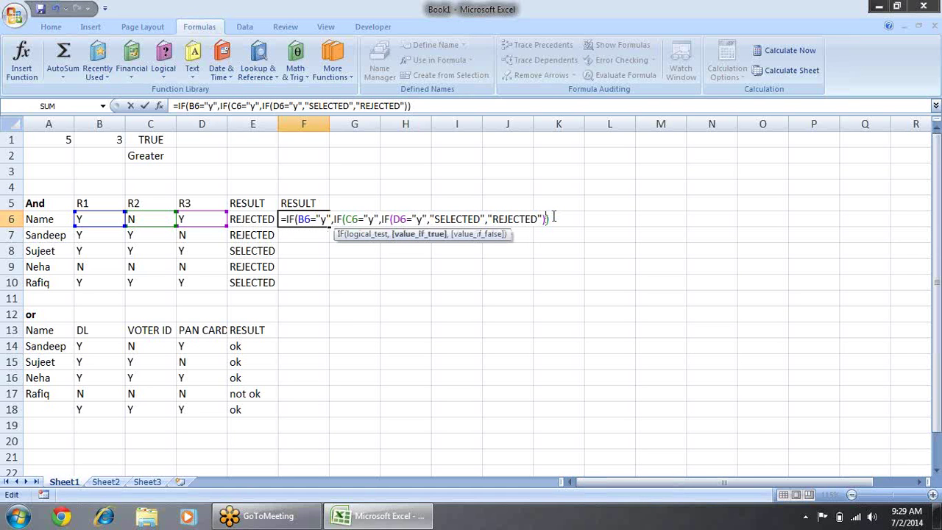
{"action": "type", "text": ","}
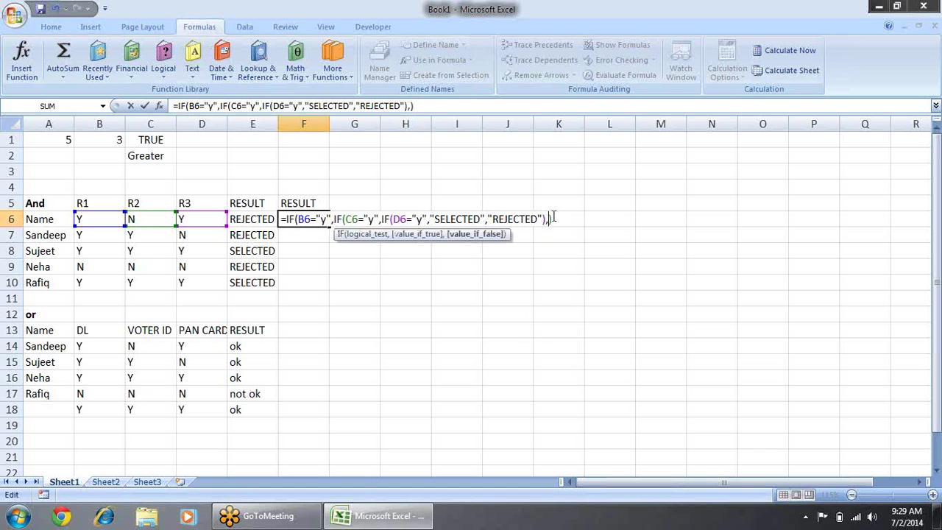
{"action": "type", "text": "\"R"}
{"action": "key", "text": "BackSpace"}
{"action": "type", "text": "REJEC"}
{"action": "type", "text": "T"}
{"action": "key", "text": "BackSpace"}
{"action": "key", "text": "BackSpace"}
{"action": "key", "text": "BackSpace"}
{"action": "key", "text": "BackSpace"}
{"action": "type", "text": "EJE"}
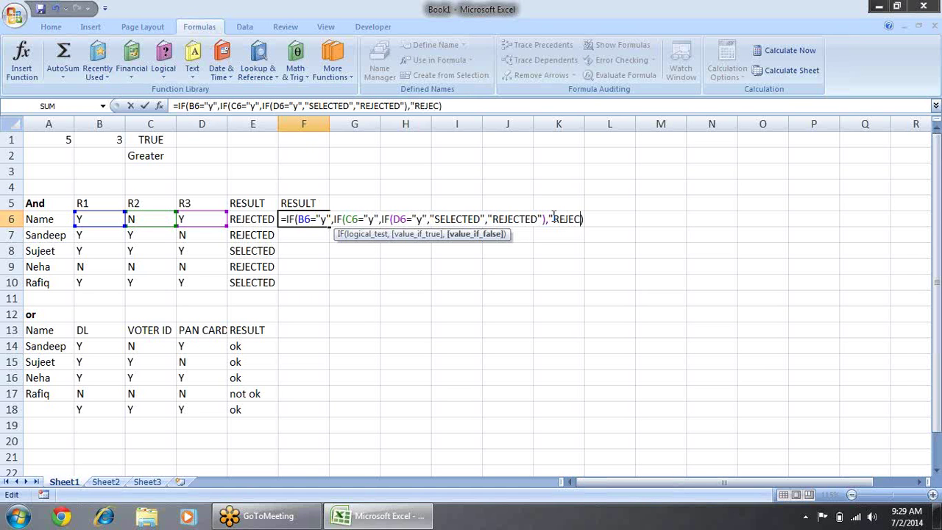
{"action": "type", "text": "CT\""}
{"action": "key", "text": "BackSpace"}
{"action": "type", "text": "ED\""}
{"action": "type", "text": ")"}
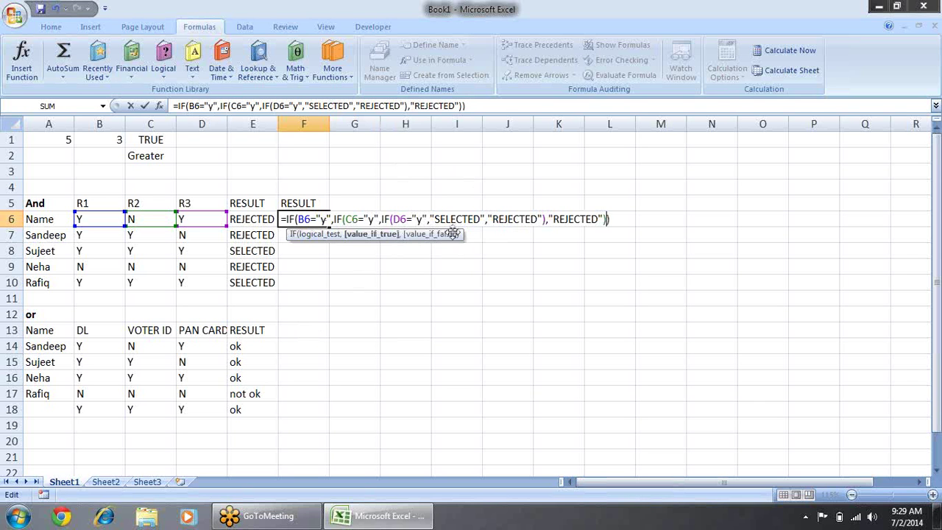
Add the outer IF's "REJECTED" fallback and commit the nested formula in F6
{"action": "key", "text": "Left"}
{"action": "type", "text": ",\""}
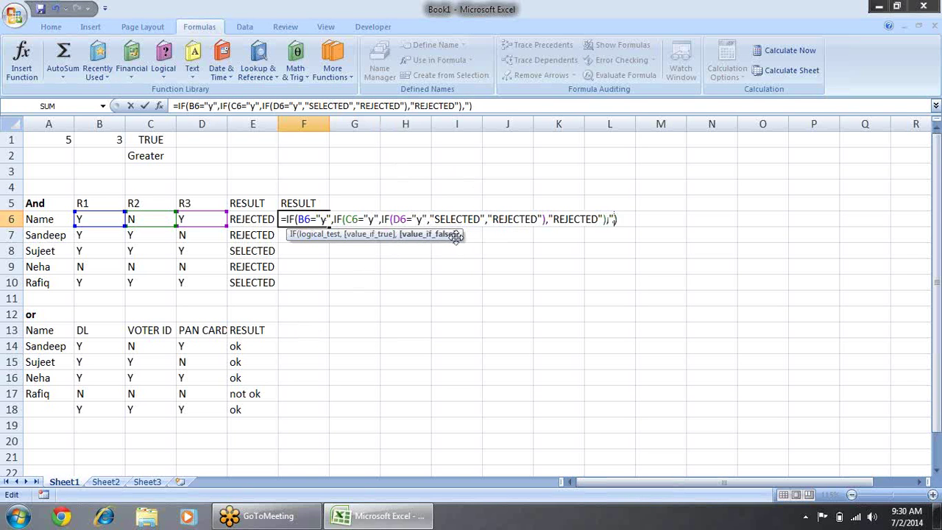
{"action": "type", "text": "r"}
{"action": "key", "text": "BackSpace"}
{"action": "type", "text": "R"}
{"action": "type", "text": "EJECTED"}
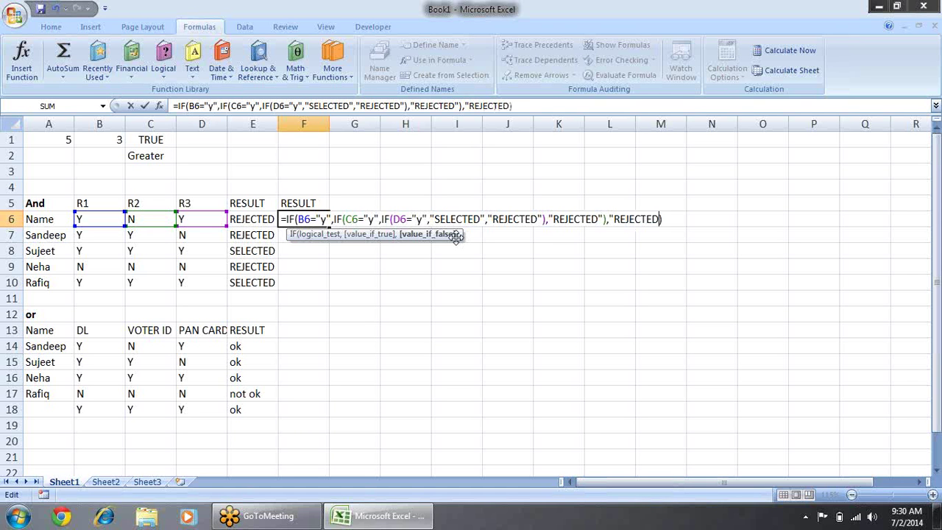
{"action": "type", "text": "\""}
{"action": "key", "text": "Return"}
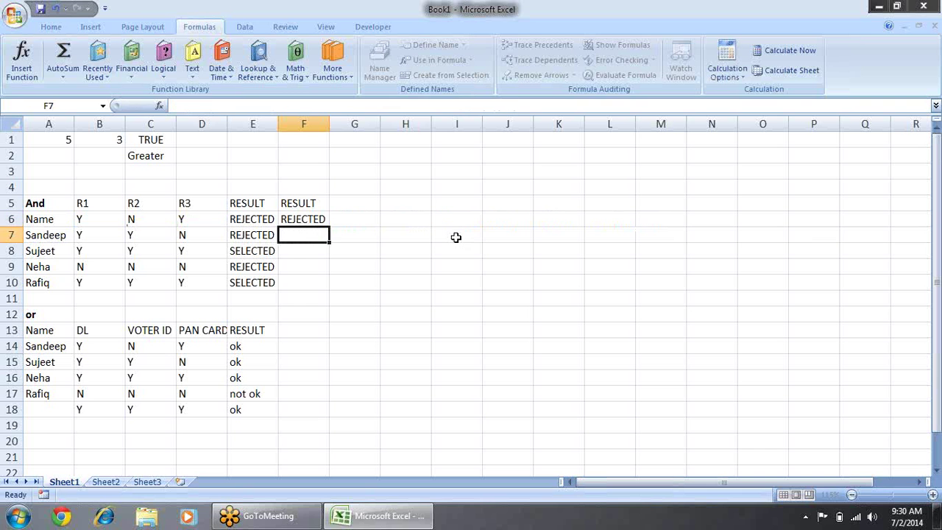
Fill F6's formula down through F10, showing SELECTED or REJECTED per row
{"action": "key", "text": "Up"}
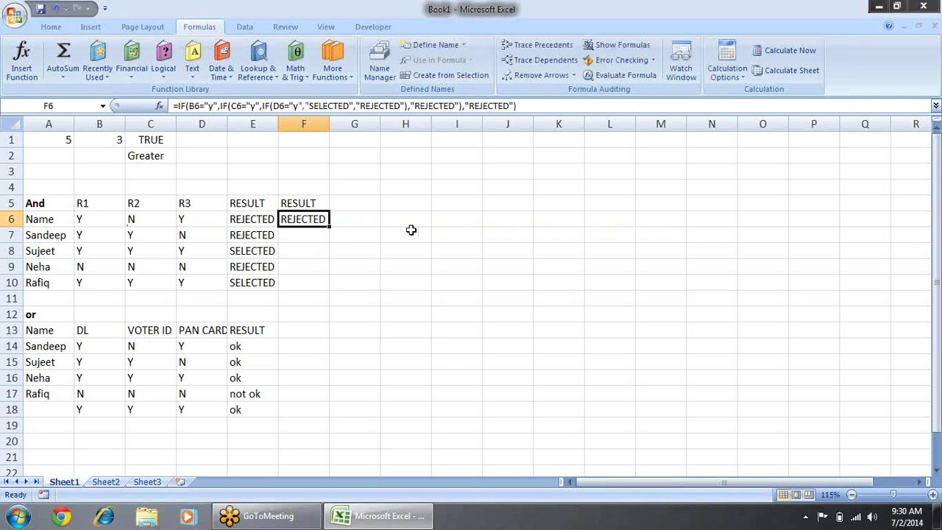
{"action": "left_click_drag", "start_coordinate": [331, 226], "coordinate": [332, 289]}
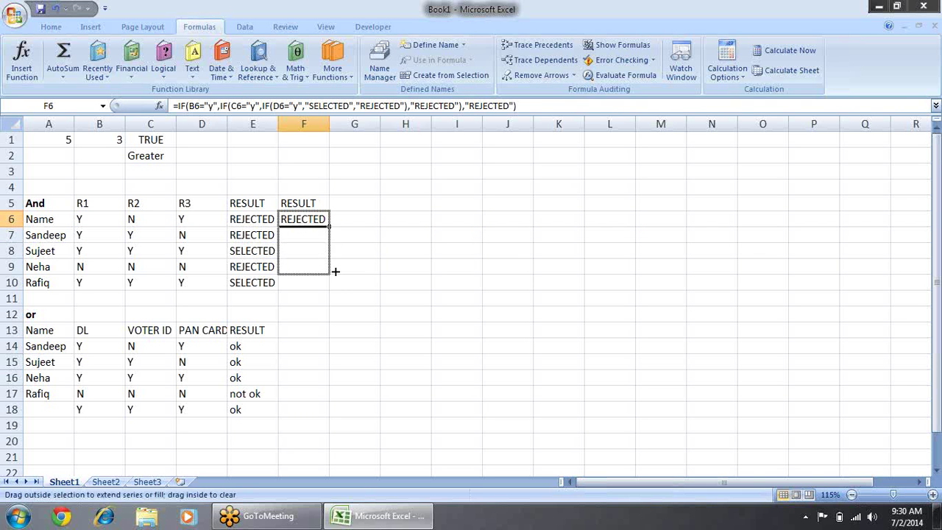
{"action": "left_click", "coordinate": [333, 213]}
{"action": "left_click", "coordinate": [309, 218]}
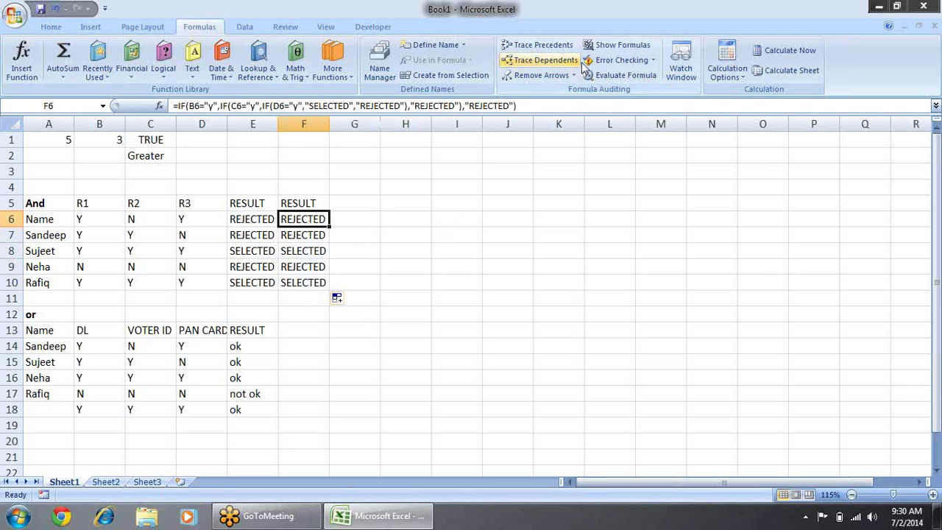
Step F6's nested IF through its B6 and C6 'y' checks until it returns REJECTED, then close
{"action": "left_click", "coordinate": [598, 80]}
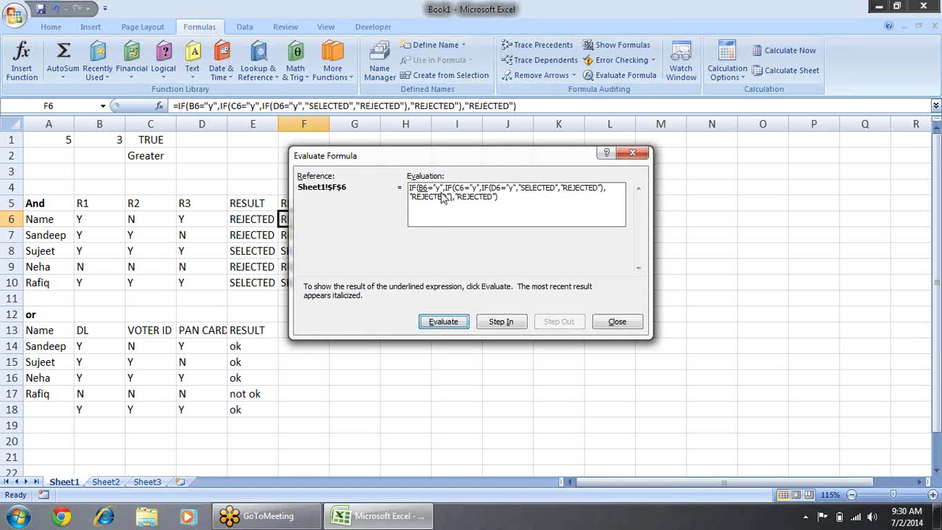
{"action": "left_click", "coordinate": [455, 324]}
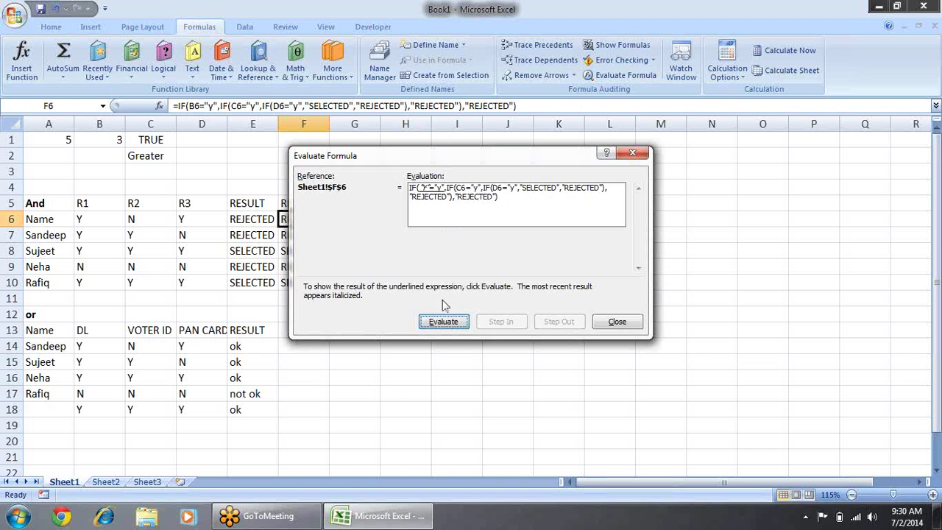
{"action": "left_click", "coordinate": [442, 324]}
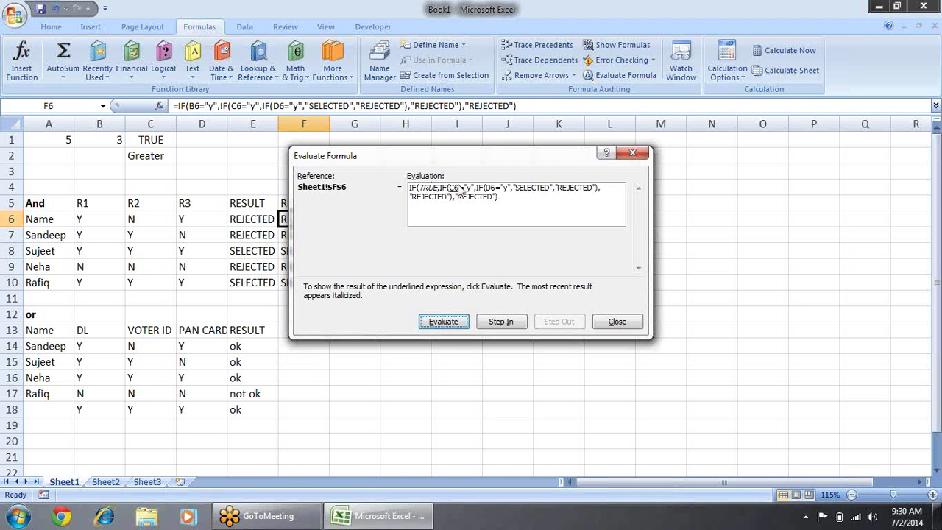
{"action": "left_click", "coordinate": [447, 324]}
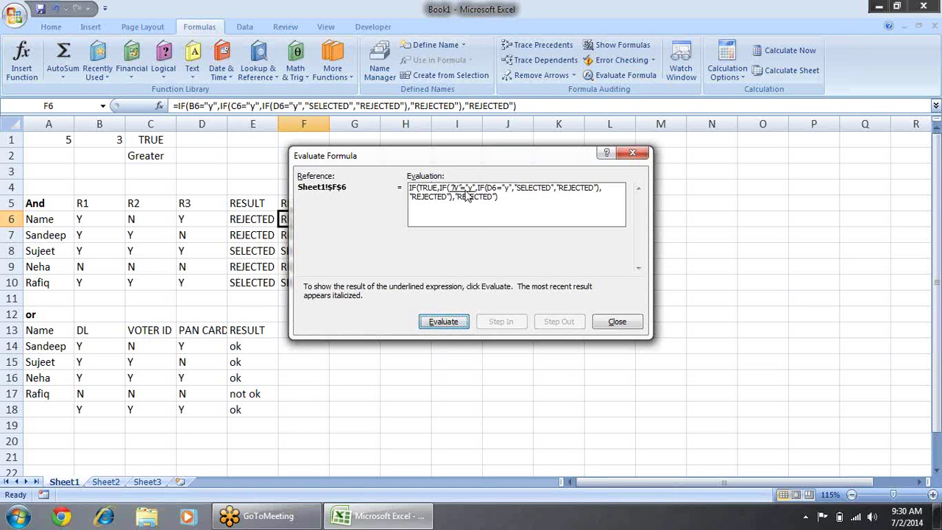
{"action": "left_click", "coordinate": [450, 325]}
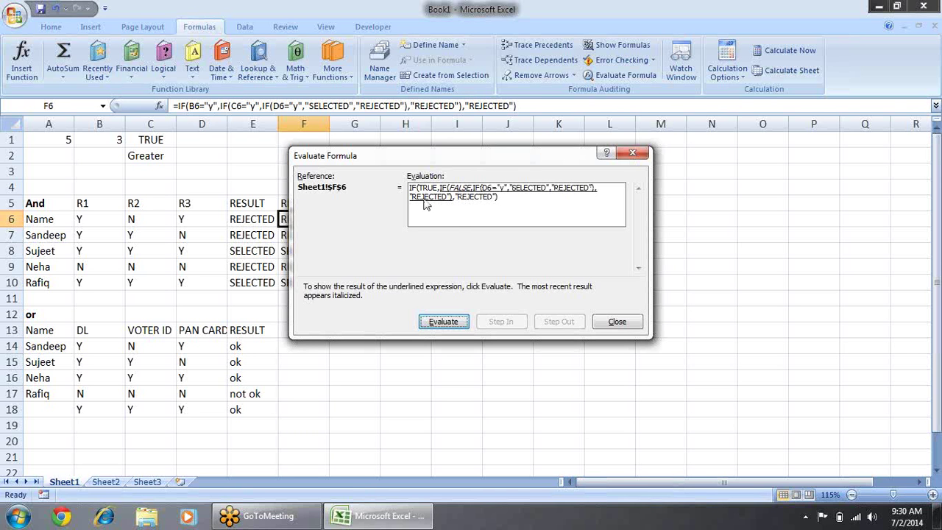
{"action": "left_click", "coordinate": [444, 322]}
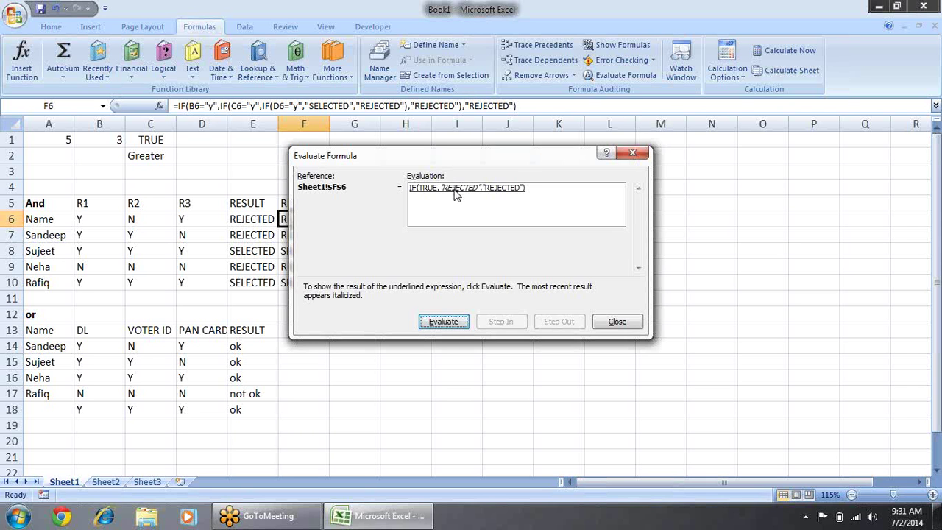
{"action": "left_click", "coordinate": [441, 326]}
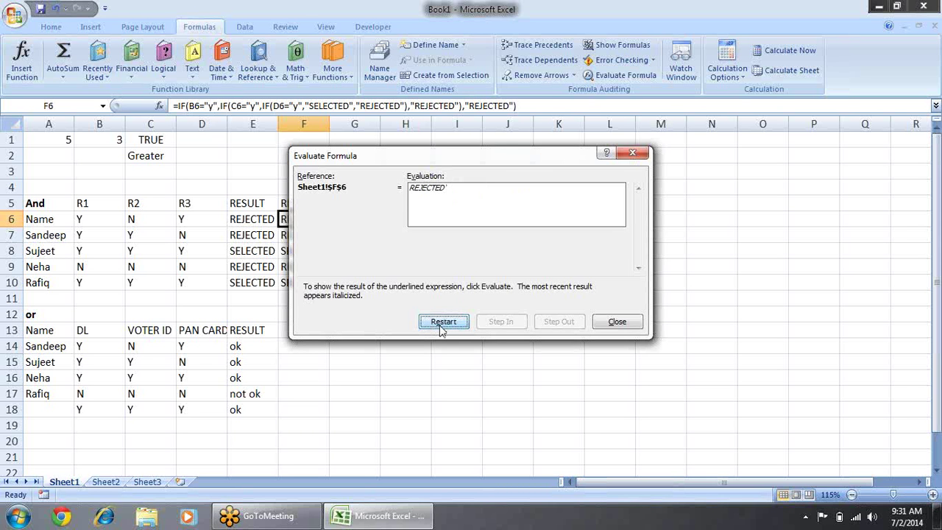
{"action": "left_click", "coordinate": [616, 323]}
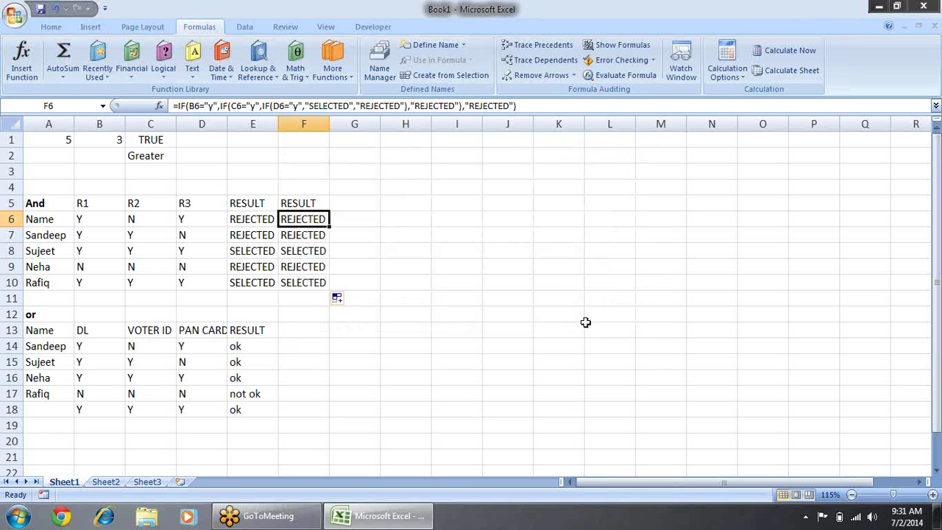
{"action": "left_click", "coordinate": [306, 253]}
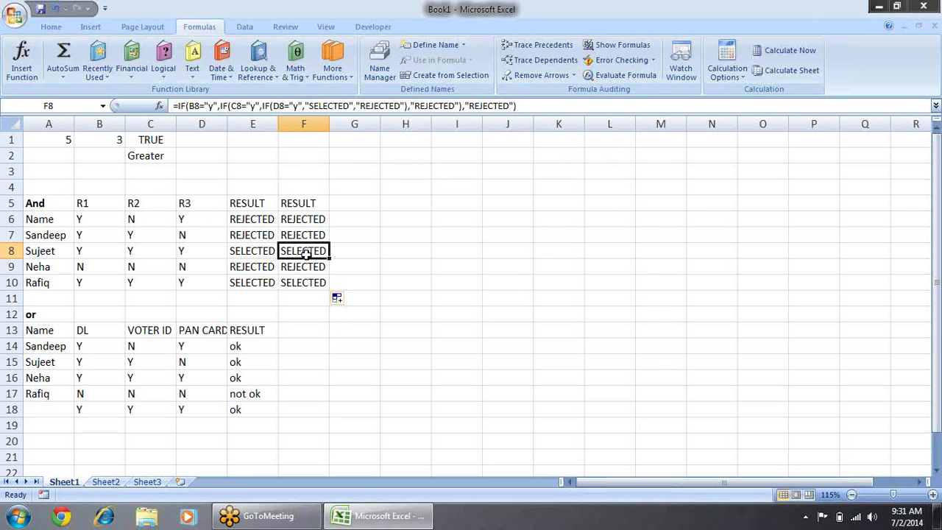
{"action": "left_click", "coordinate": [630, 82]}
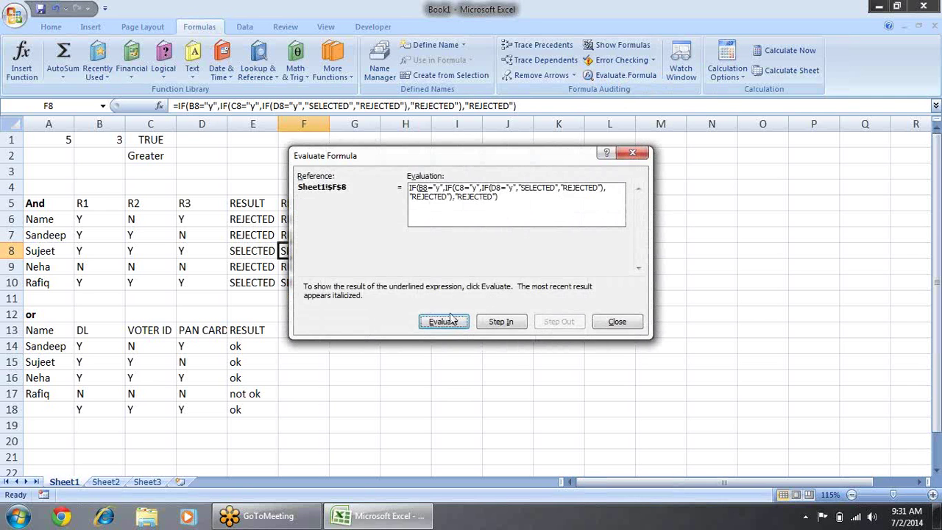
{"action": "left_click", "coordinate": [451, 326]}
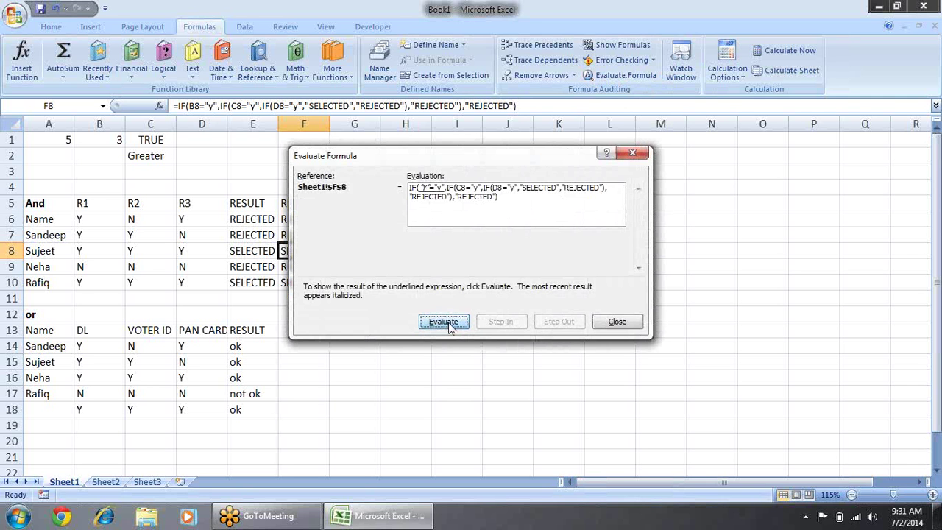
{"action": "left_click", "coordinate": [444, 321]}
{"action": "left_click", "coordinate": [450, 325]}
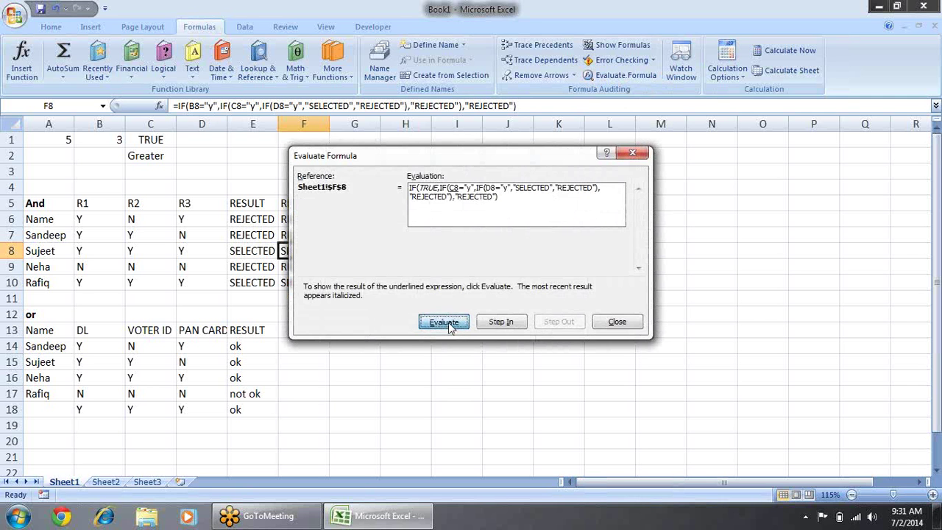
{"action": "left_click", "coordinate": [451, 326]}
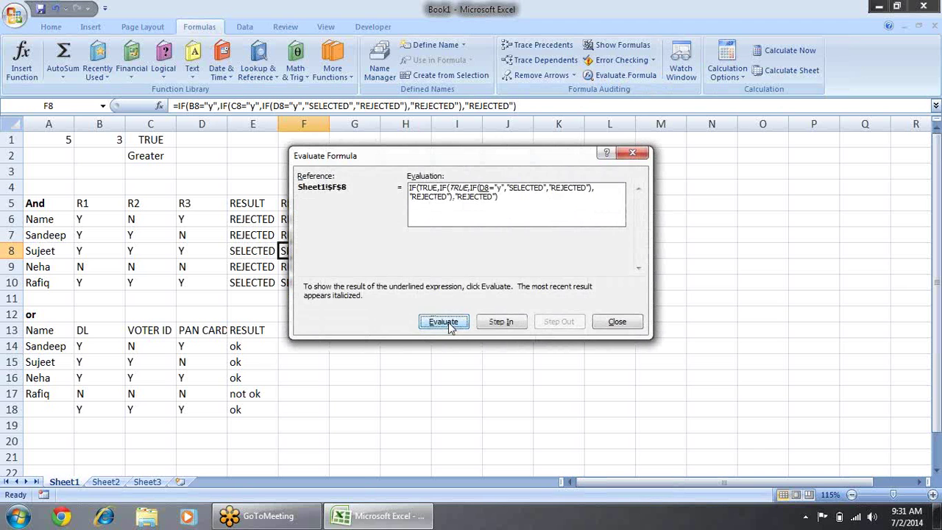
{"action": "left_click", "coordinate": [450, 326]}
{"action": "left_click", "coordinate": [451, 326]}
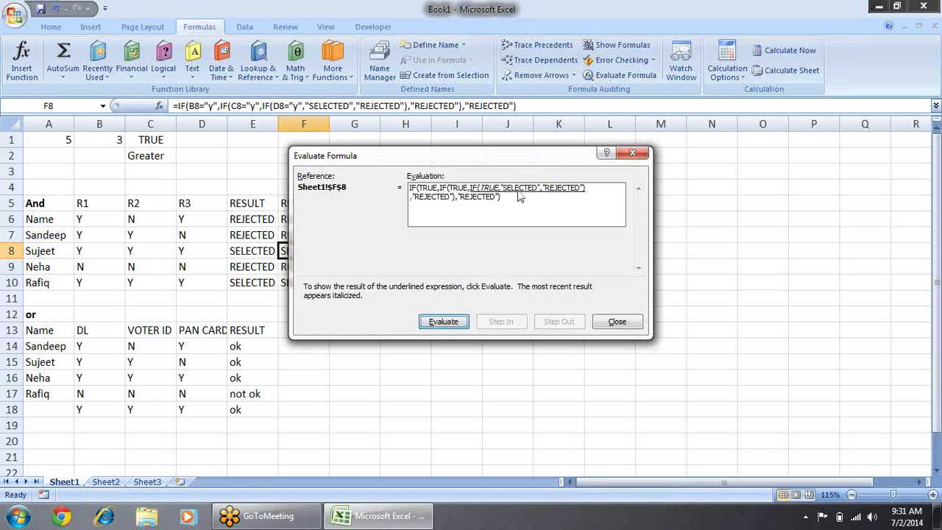
{"action": "left_click", "coordinate": [452, 323]}
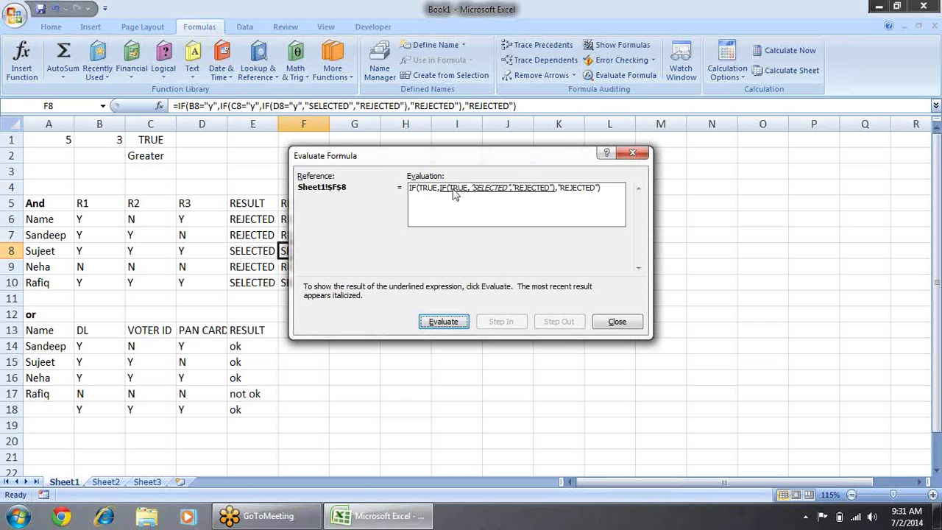
{"action": "left_click", "coordinate": [456, 324]}
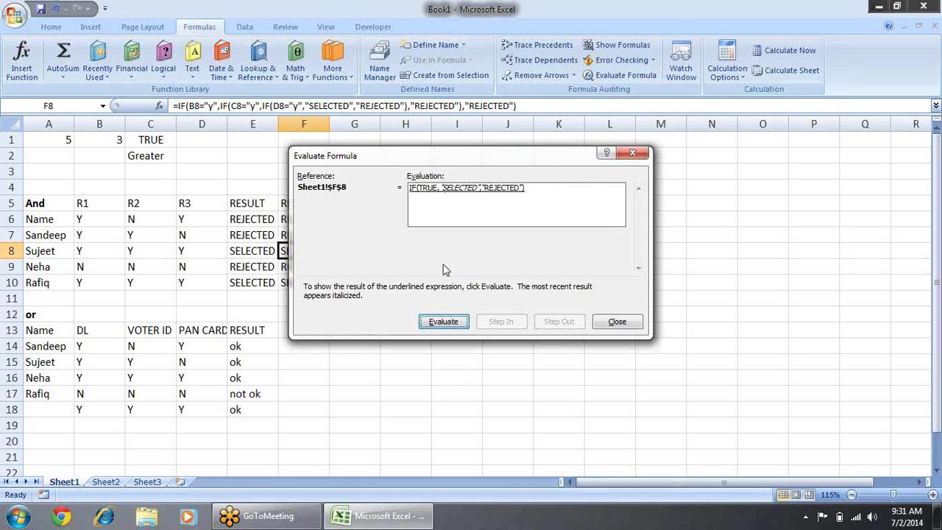
{"action": "left_click", "coordinate": [443, 325]}
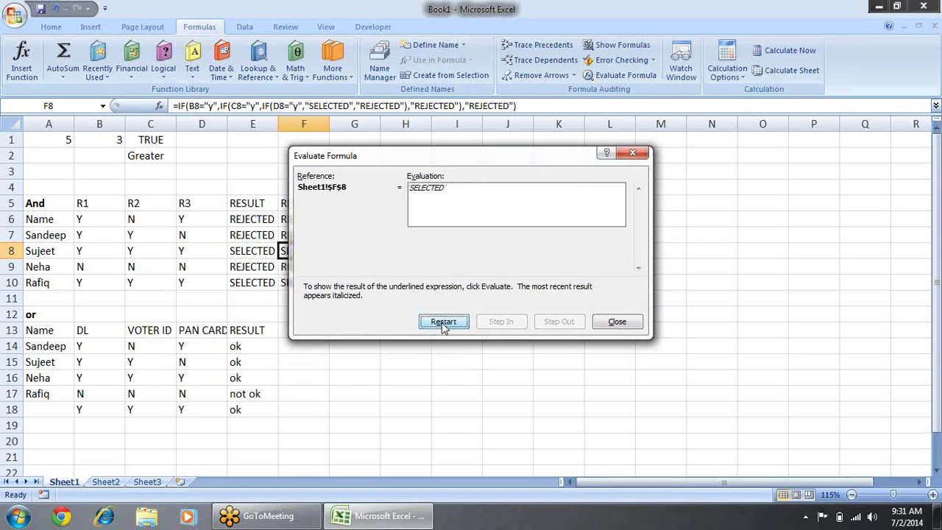
{"action": "key", "text": "Escape"}
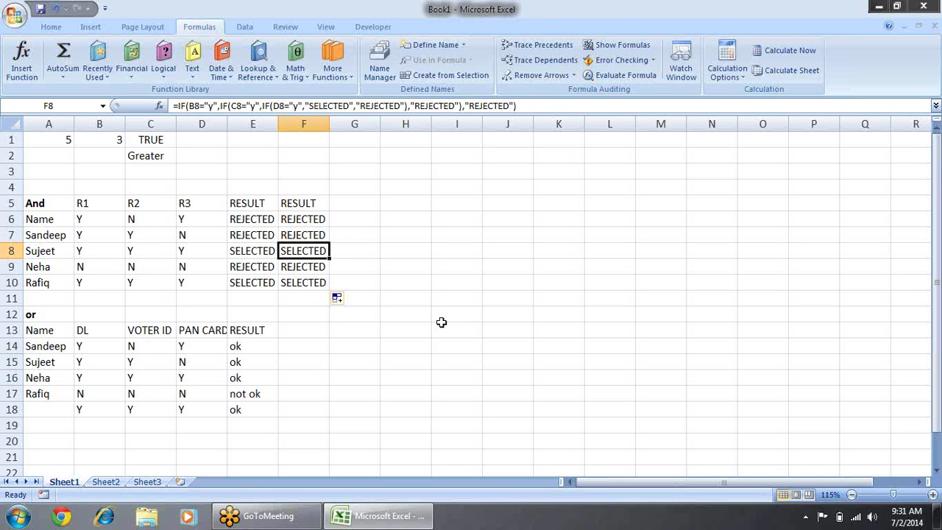
Enter the heading RESULT in cell F13
{"action": "key", "text": "Down"}
{"action": "key", "text": "Down"}
{"action": "key", "text": "Down"}
{"action": "key", "text": "Down"}
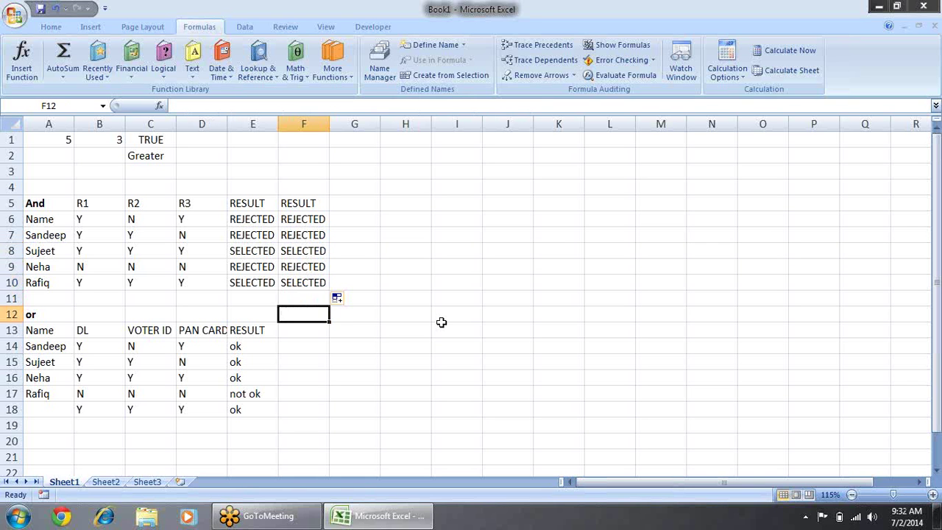
{"action": "key", "text": "Down"}
{"action": "key", "text": "Down"}
{"action": "key", "text": "Up"}
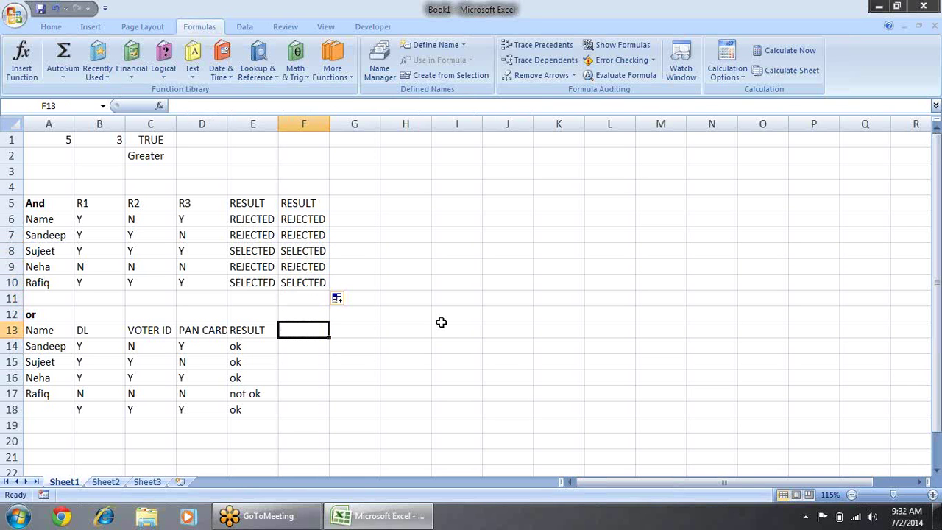
{"action": "type", "text": "o"}
{"action": "key", "text": "BackSpace"}
{"action": "type", "text": "RE"}
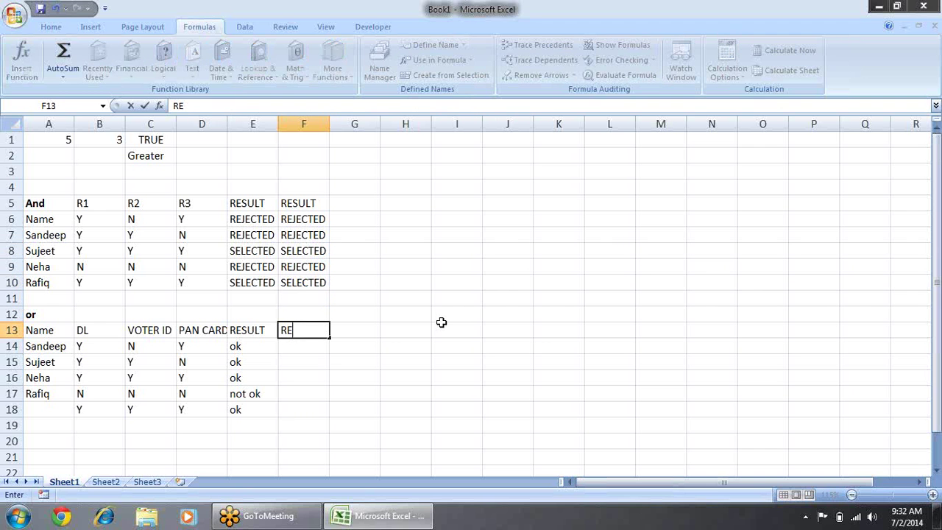
{"action": "type", "text": "SULT"}
{"action": "key", "text": "Return"}
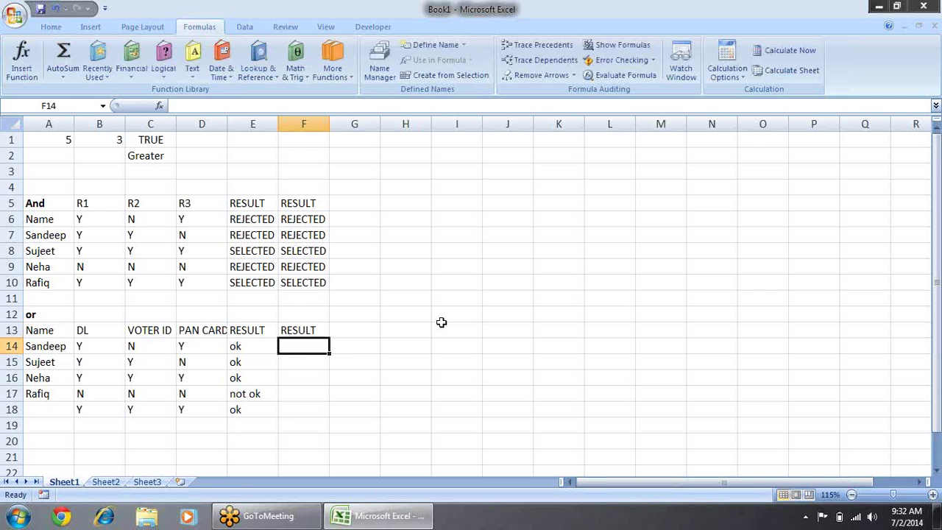
Start F14's formula as =IF(B14="y","OK", with B14 picked by arrow key
{"action": "type", "text": "=IF"}
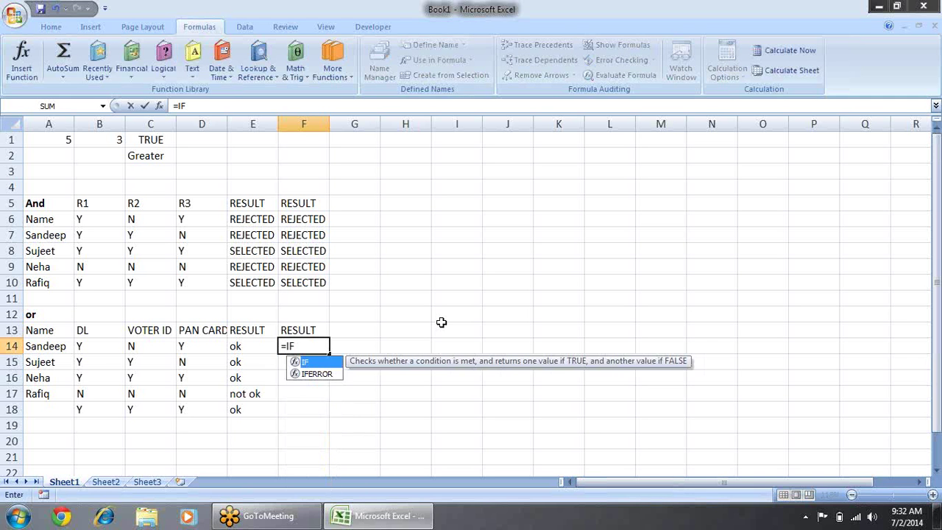
{"action": "type", "text": "("}
{"action": "key", "text": "Left"}
{"action": "key", "text": "Left"}
{"action": "key", "text": "Left"}
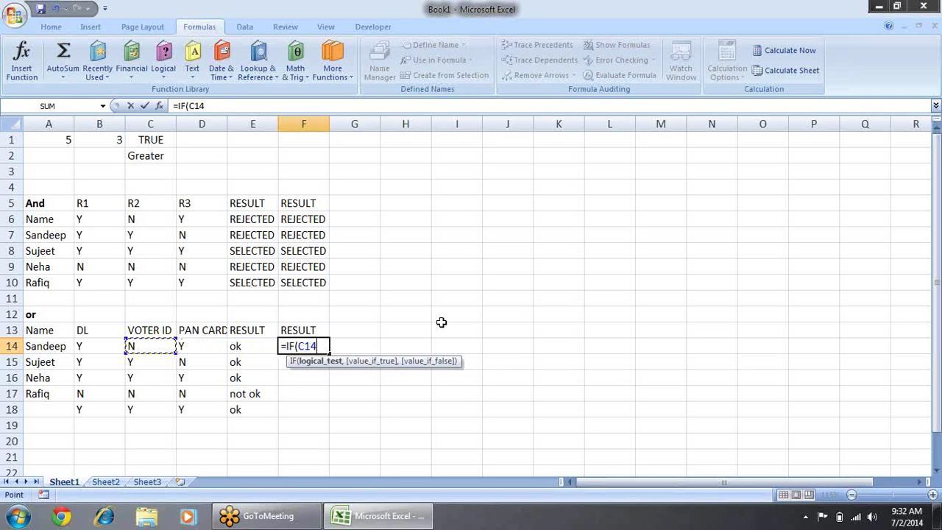
{"action": "key", "text": "Left"}
{"action": "type", "text": "="}
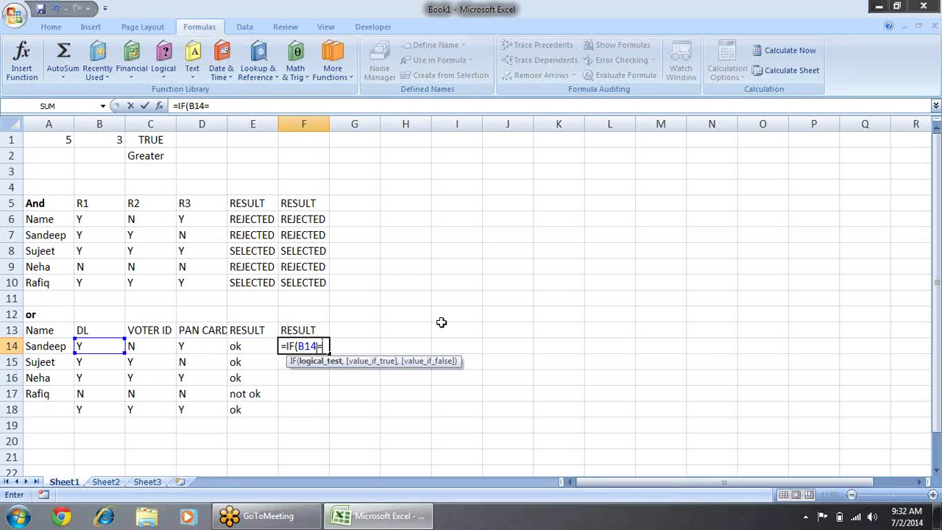
{"action": "type", "text": "\"y\""}
{"action": "type", "text": ","}
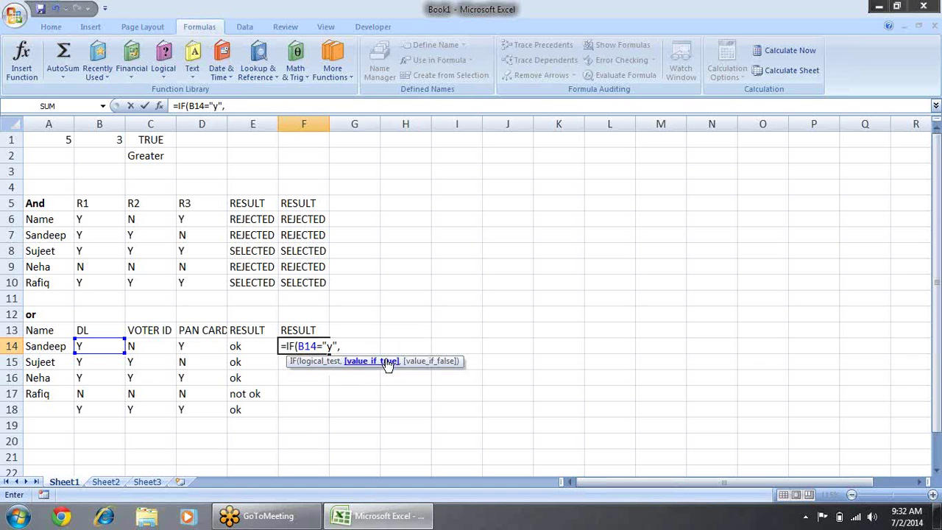
{"action": "type", "text": "\""}
{"action": "type", "text": "OK\""}
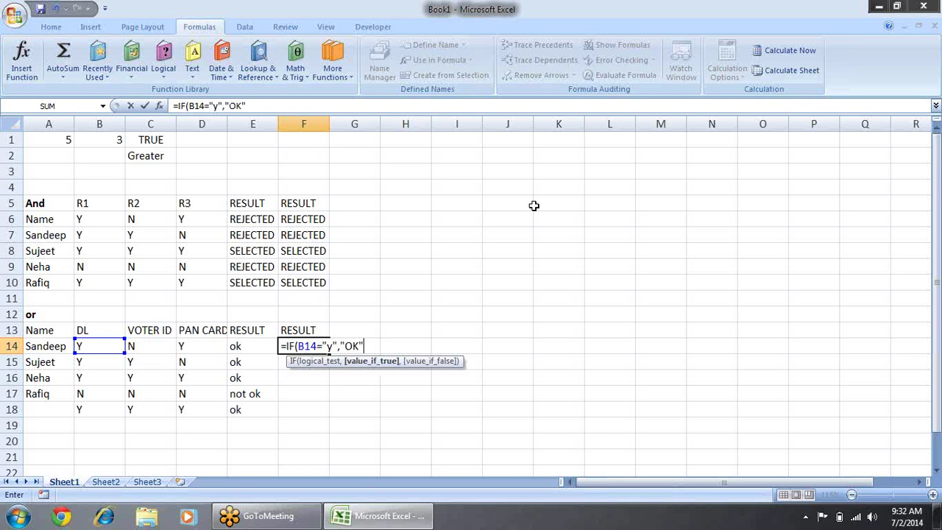
{"action": "type", "text": ","}
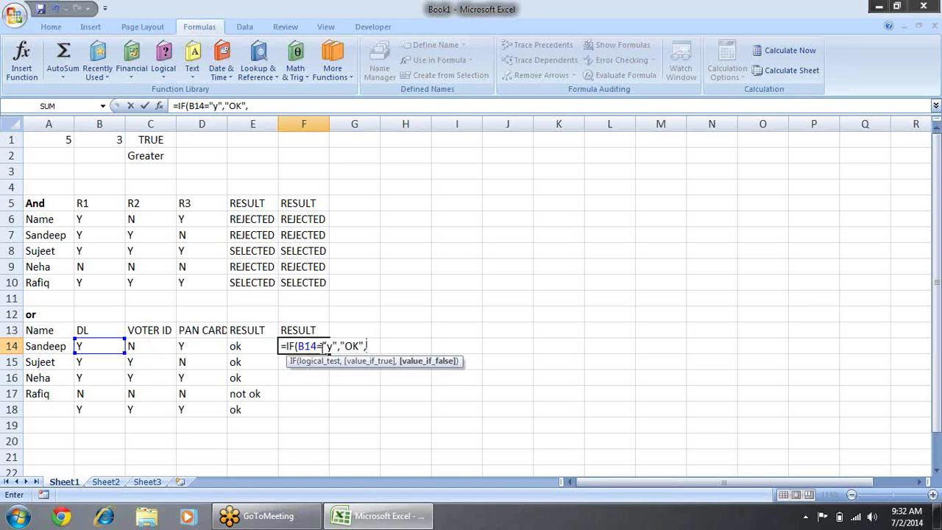
Finish F14 as =IF(B14="y","OK",IF(C14="y","OK",IF(D14="y","OK","NOT OK"))) and accept the suggested correction
{"action": "type", "text": "IF"}
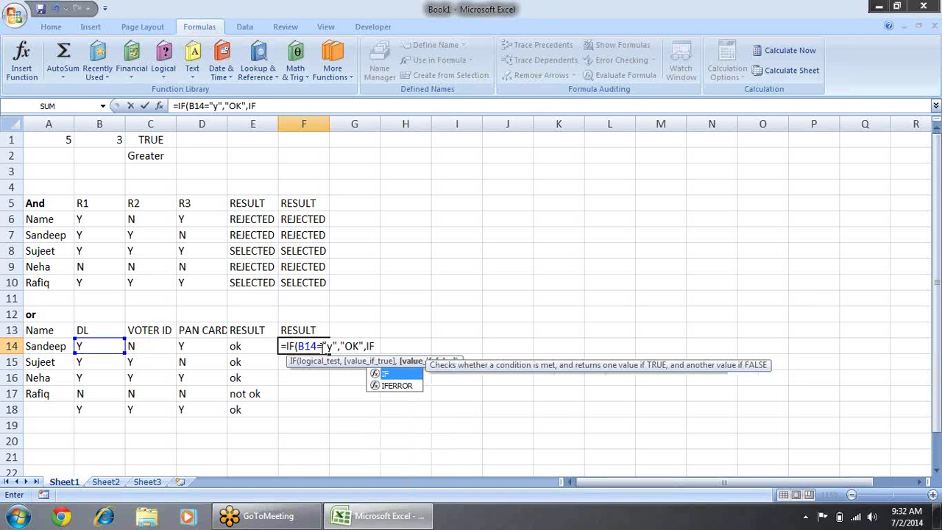
{"action": "type", "text": "("}
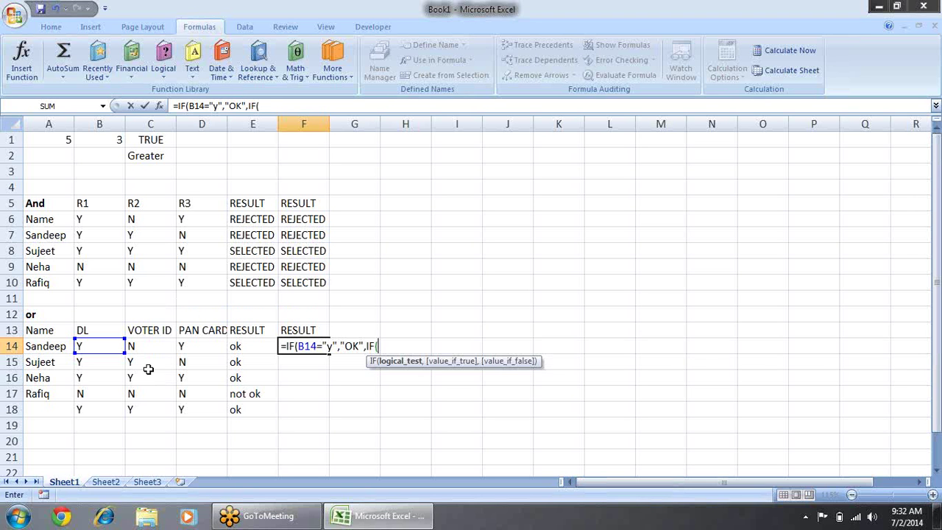
{"action": "left_click", "coordinate": [160, 351]}
{"action": "type", "text": "=\""}
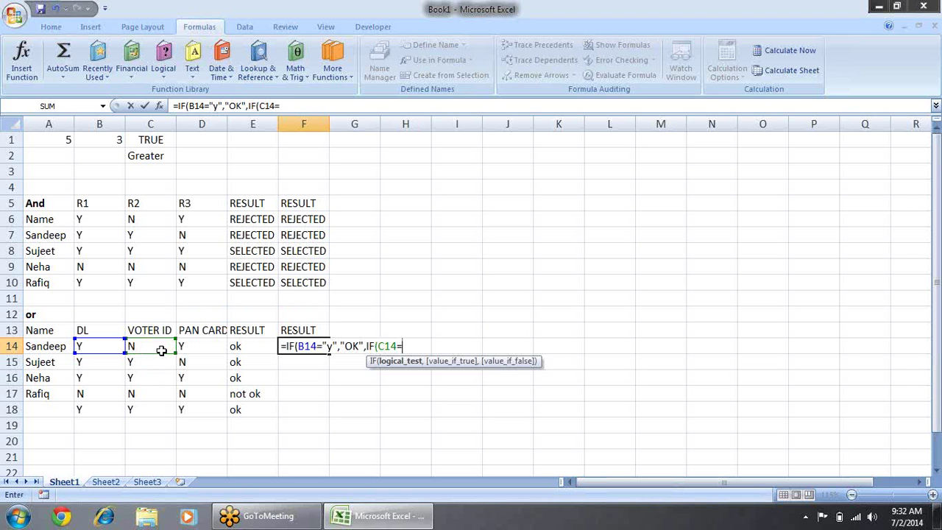
{"action": "type", "text": "y\""}
{"action": "type", "text": ","}
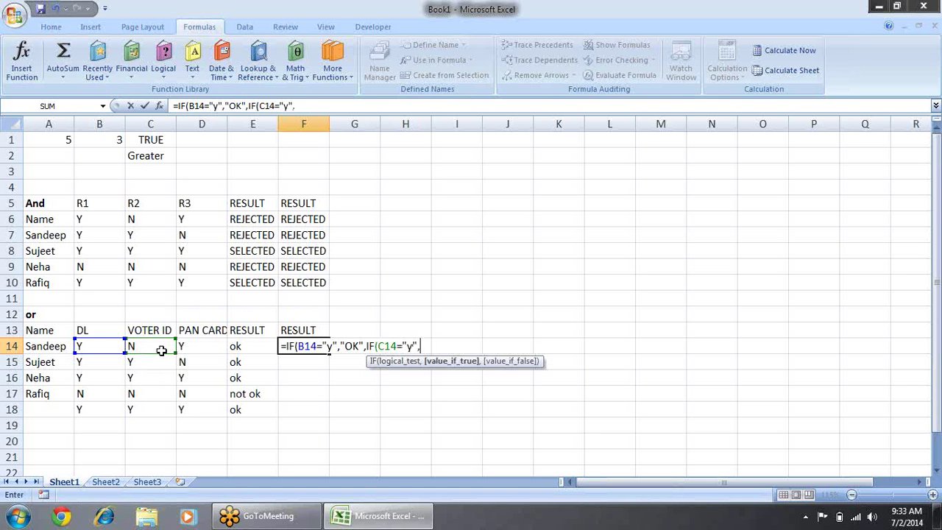
{"action": "type", "text": "\"O"}
{"action": "type", "text": "K\""}
{"action": "type", "text": ","}
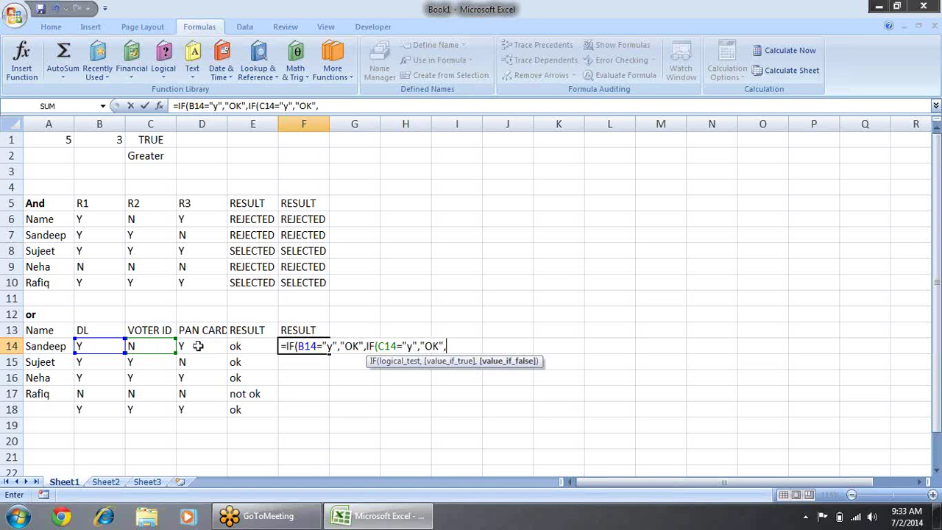
{"action": "type", "text": "IF("}
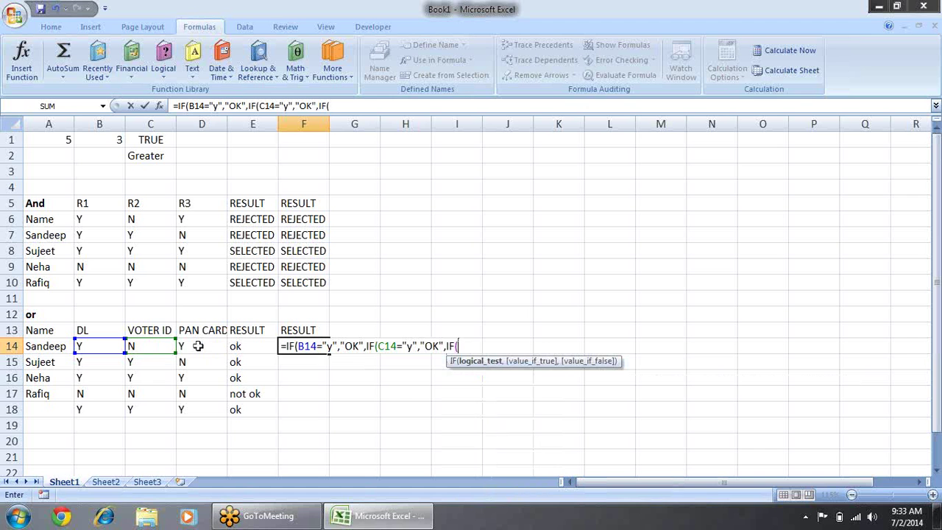
{"action": "left_click", "coordinate": [198, 346]}
{"action": "type", "text": "="}
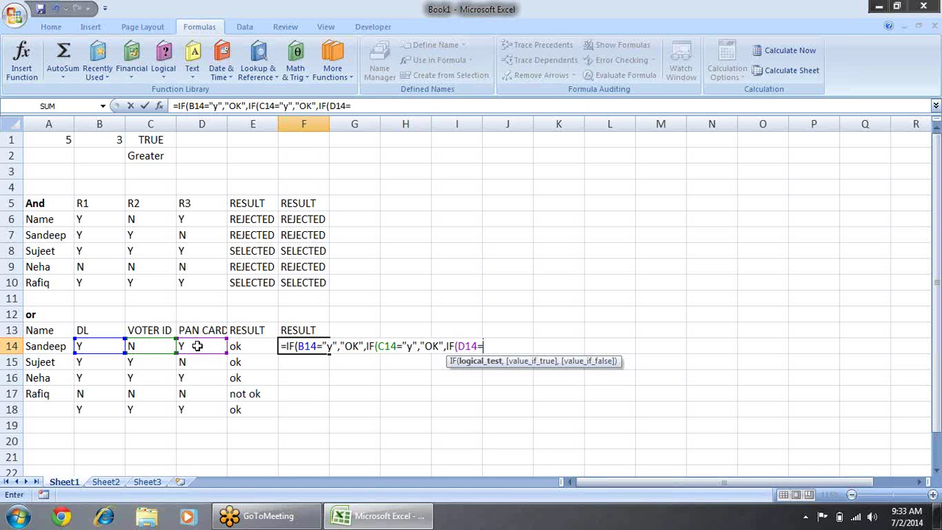
{"action": "type", "text": "\"y\""}
{"action": "type", "text": ","}
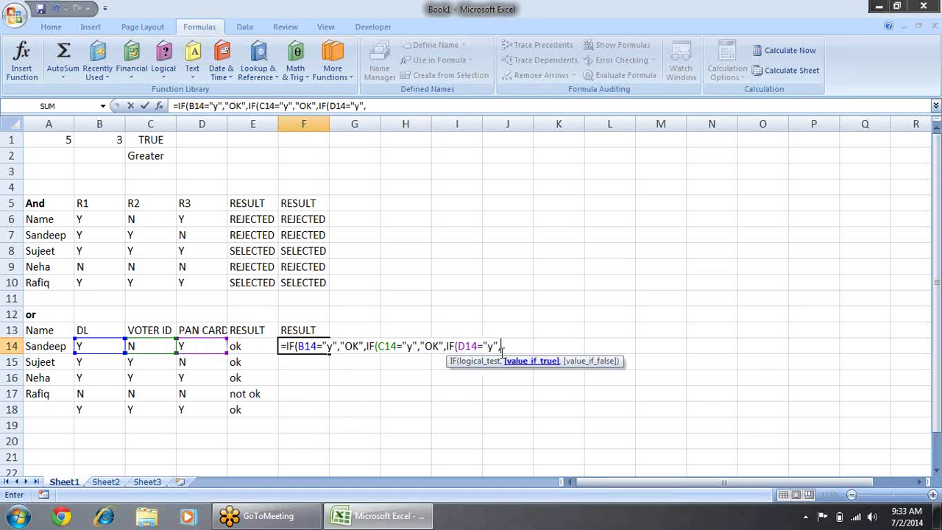
{"action": "type", "text": "\""}
{"action": "type", "text": "OK\""}
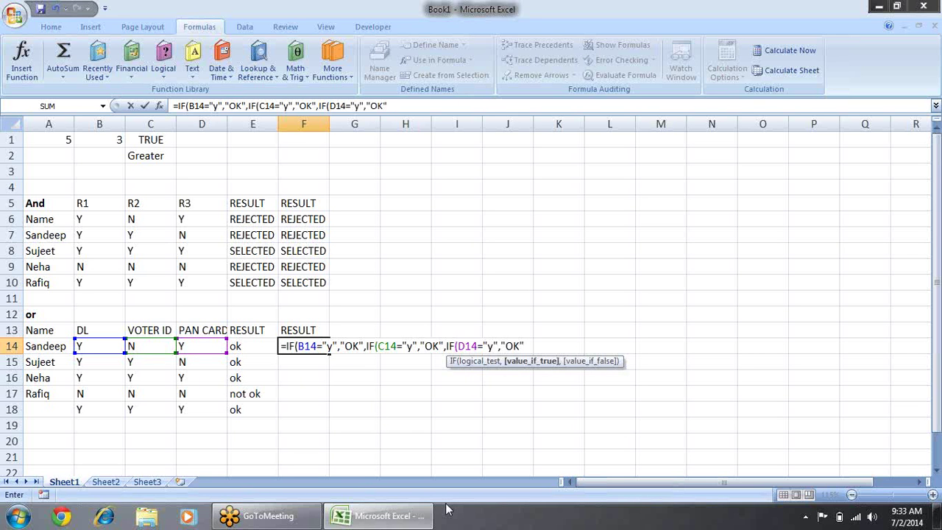
{"action": "type", "text": ","}
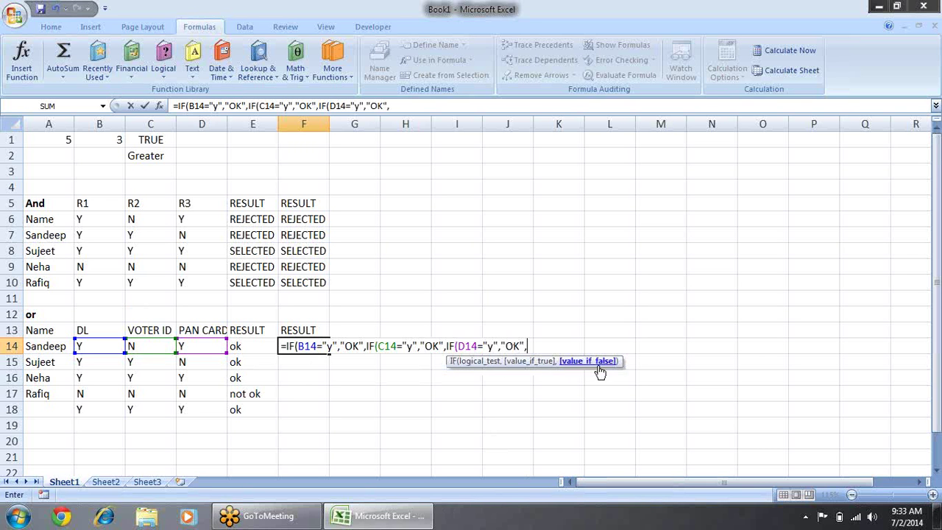
{"action": "type", "text": ","}
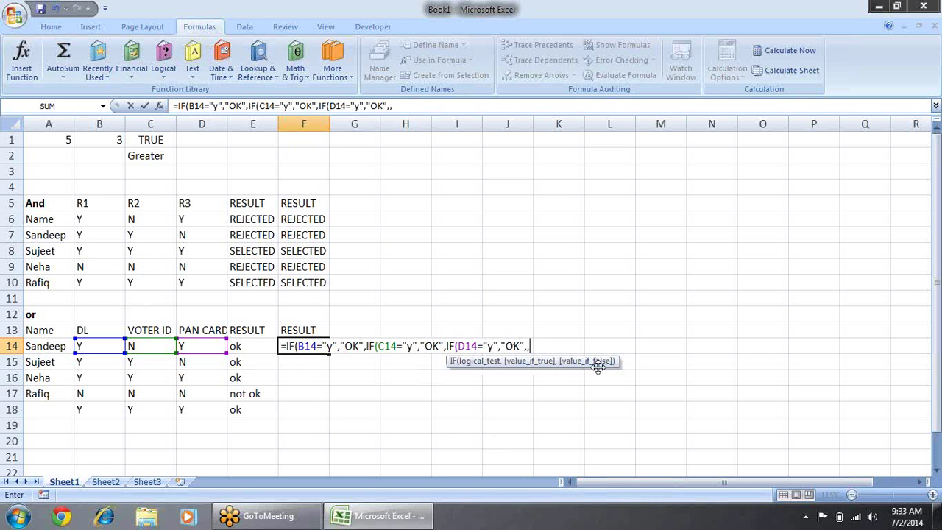
{"action": "key", "text": "BackSpace"}
{"action": "type", "text": "\""}
{"action": "type", "text": "NOT "}
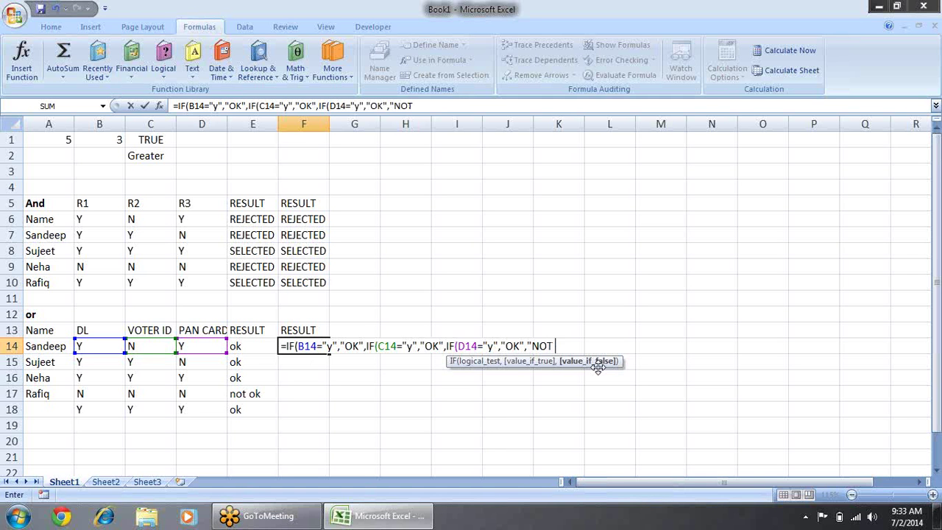
{"action": "type", "text": "OK\")"}
{"action": "key", "text": "Return"}
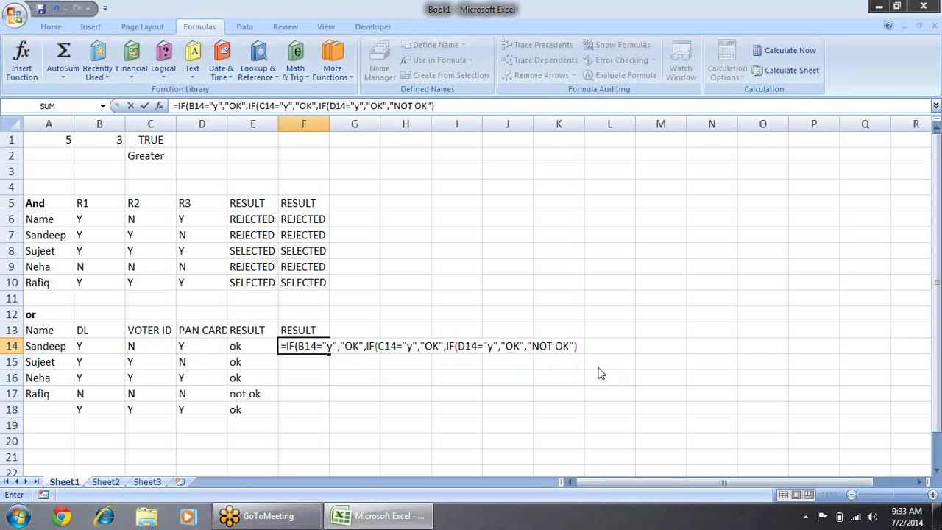
{"action": "key", "text": "Return"}
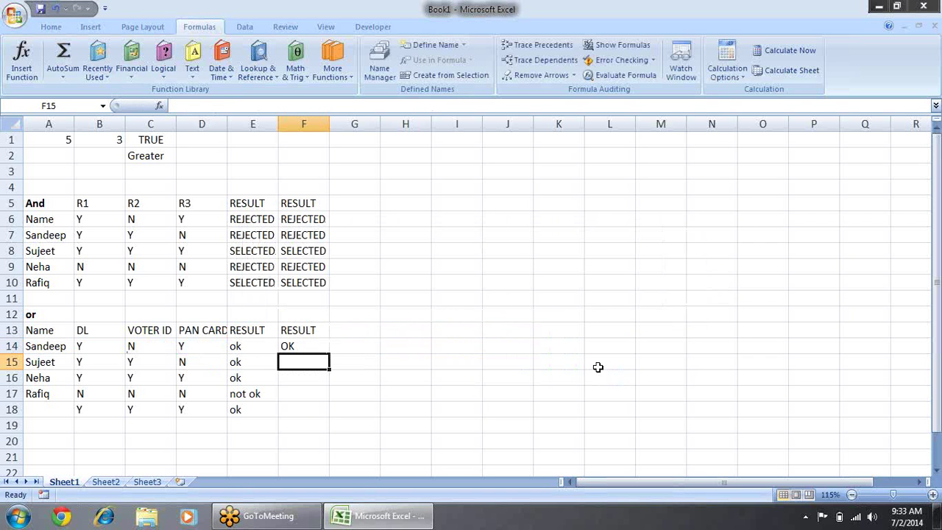
Fill the F14 formula down to F18 and compare results with column E's OR formulas
{"action": "key", "text": "Up"}
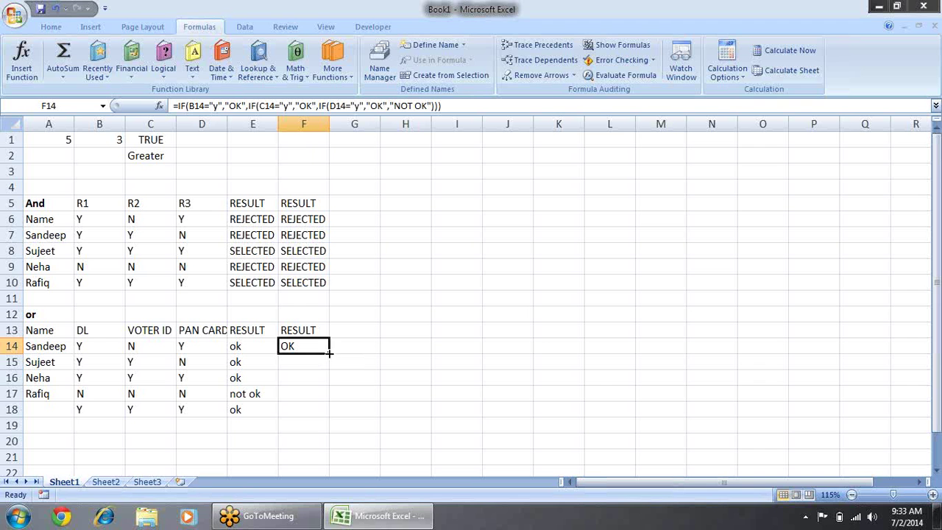
{"action": "left_click_drag", "start_coordinate": [329, 353], "coordinate": [328, 417]}
{"action": "left_click", "coordinate": [379, 381]}
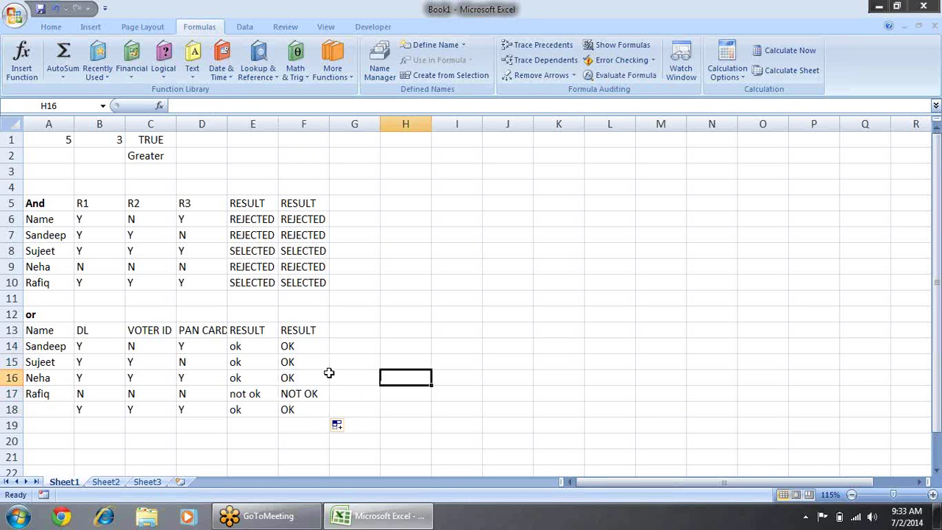
{"action": "left_click", "coordinate": [240, 351]}
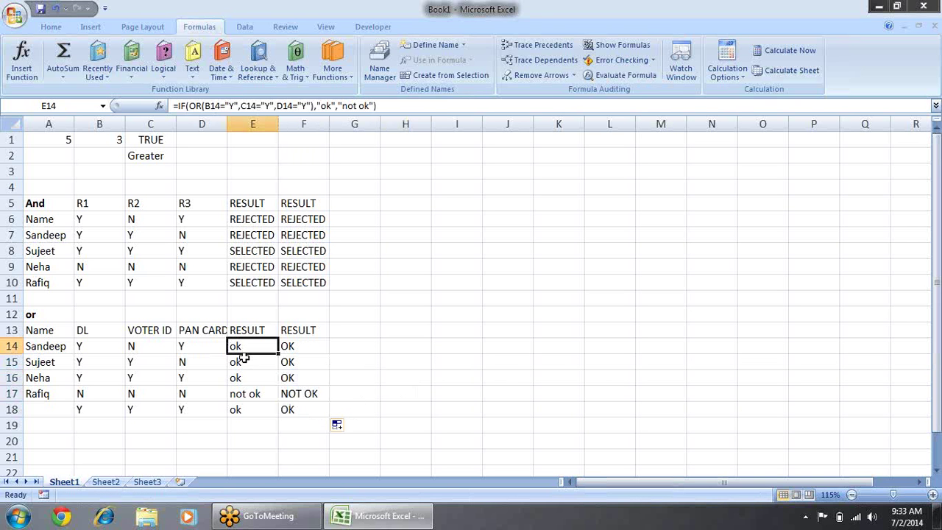
{"action": "left_click", "coordinate": [243, 360]}
{"action": "left_click", "coordinate": [246, 394]}
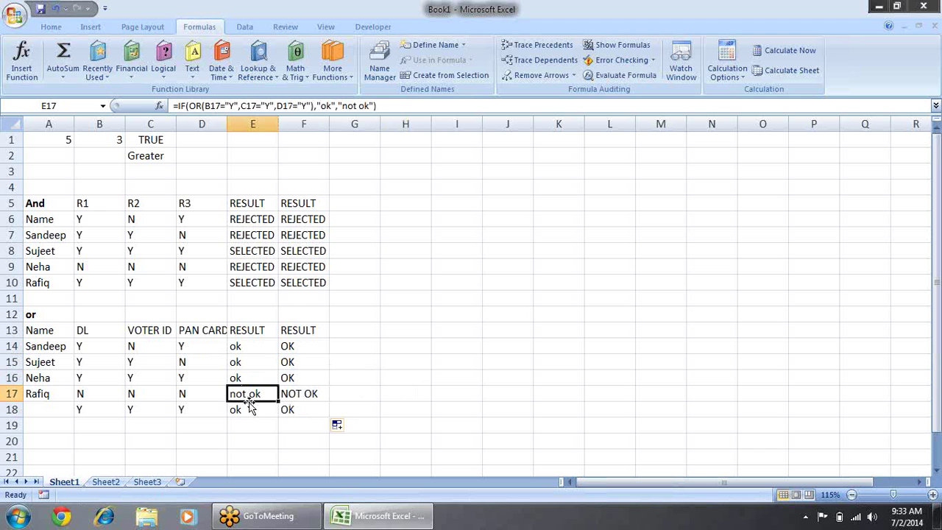
{"action": "left_click", "coordinate": [316, 346]}
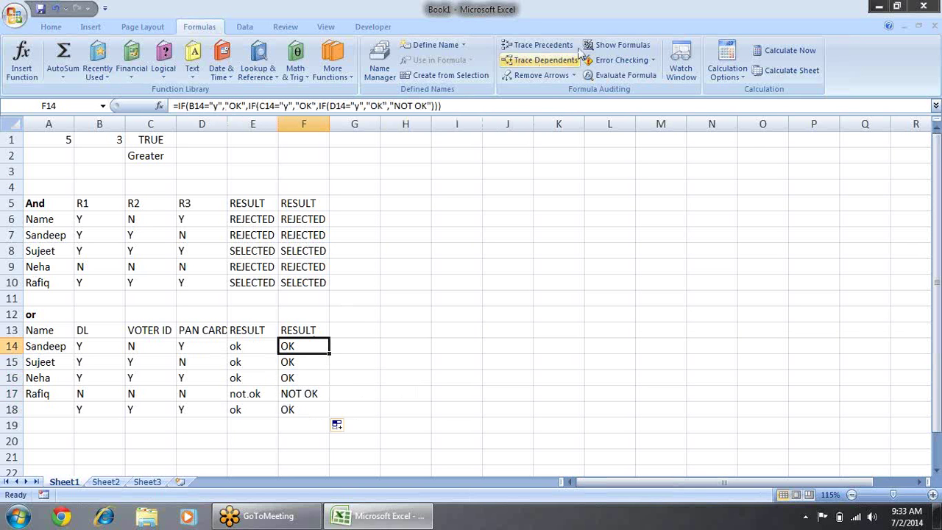
{"action": "left_click", "coordinate": [618, 75]}
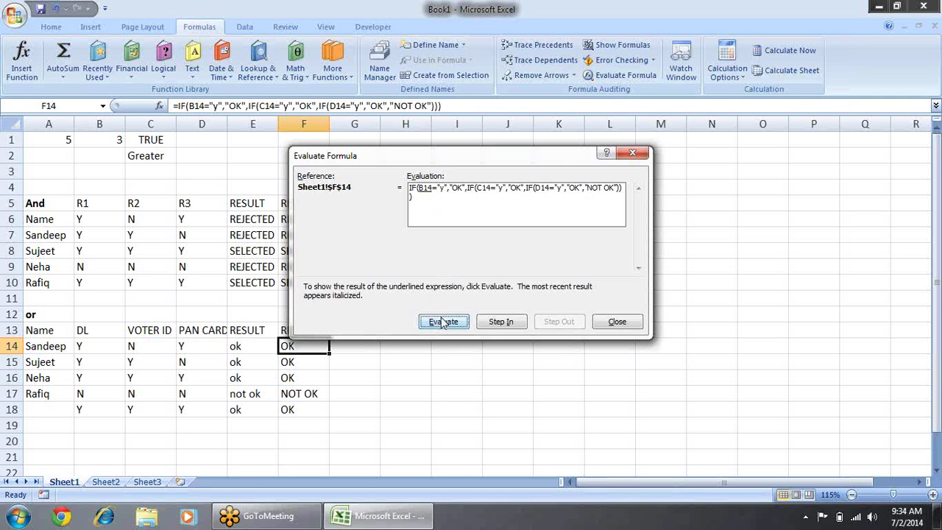
{"action": "left_click", "coordinate": [443, 324]}
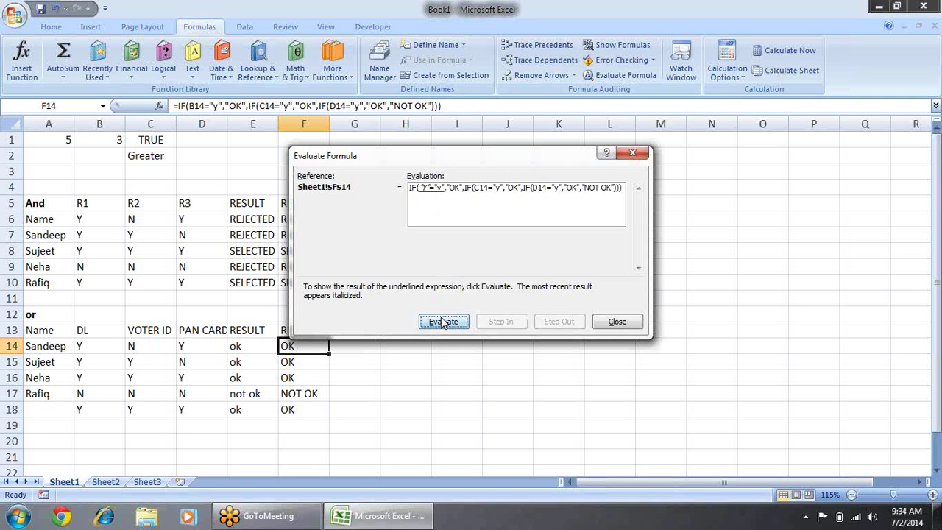
{"action": "left_click", "coordinate": [443, 324]}
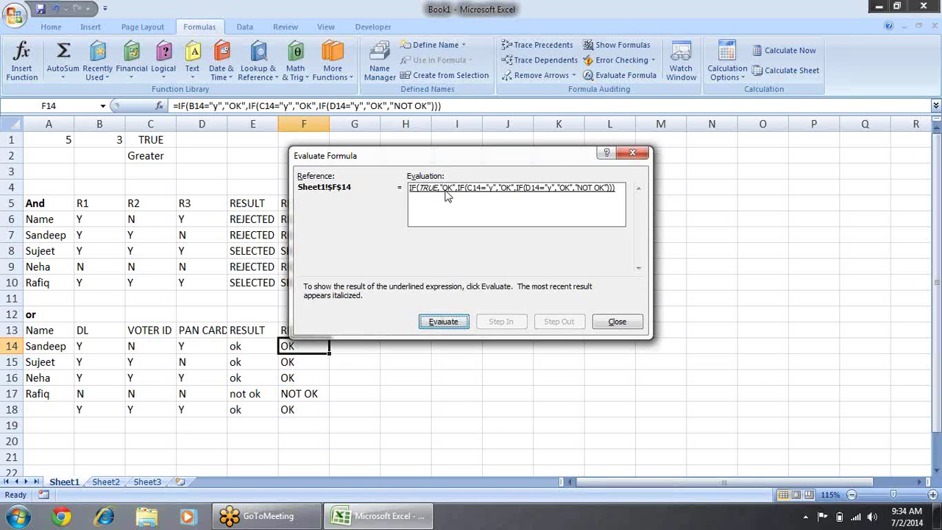
{"action": "left_click", "coordinate": [437, 324]}
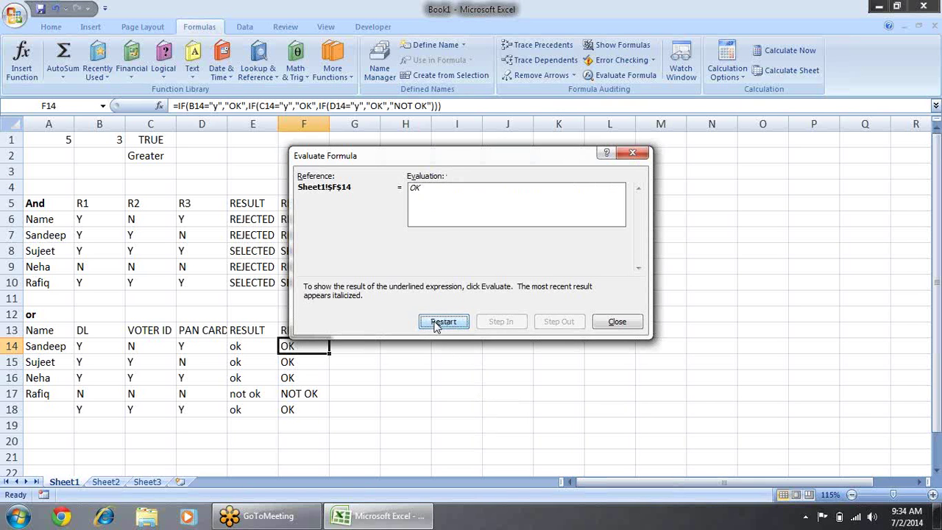
{"action": "left_click", "coordinate": [313, 394]}
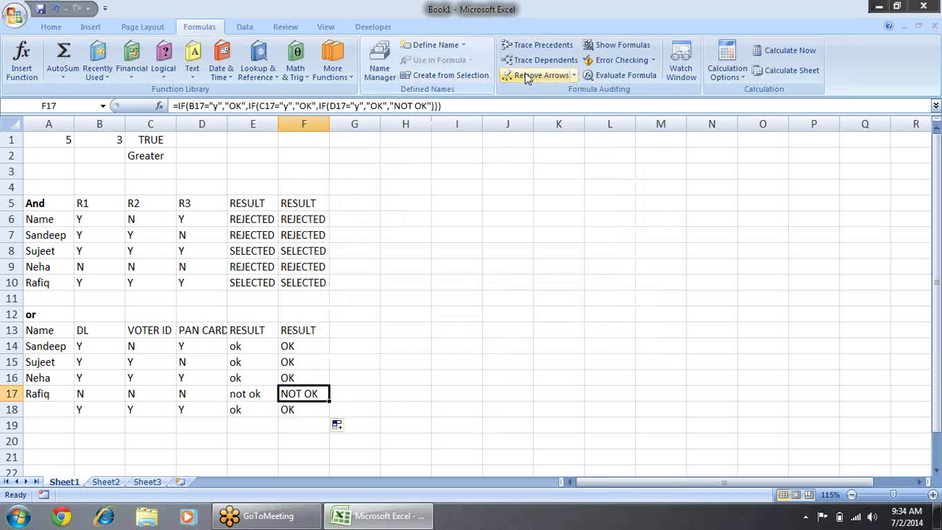
{"action": "left_click", "coordinate": [612, 76]}
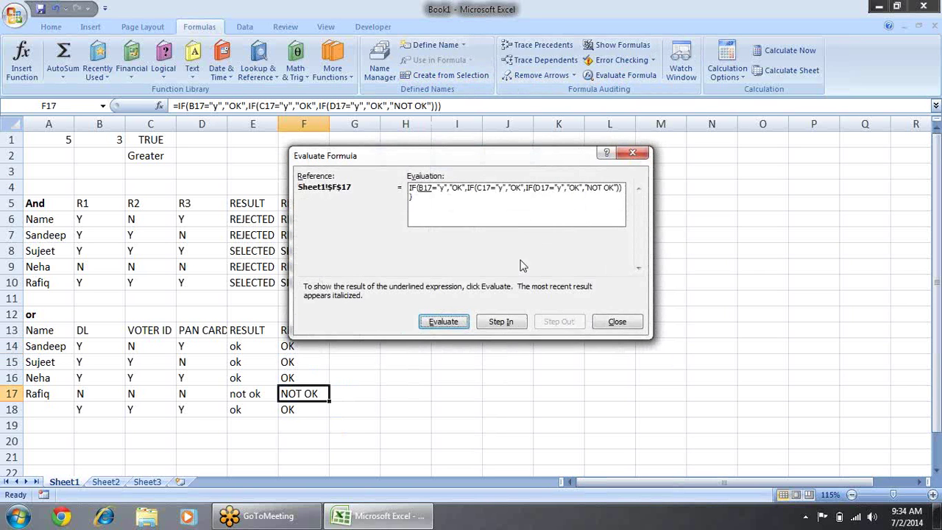
{"action": "left_click", "coordinate": [443, 324]}
{"action": "left_click", "coordinate": [444, 323]}
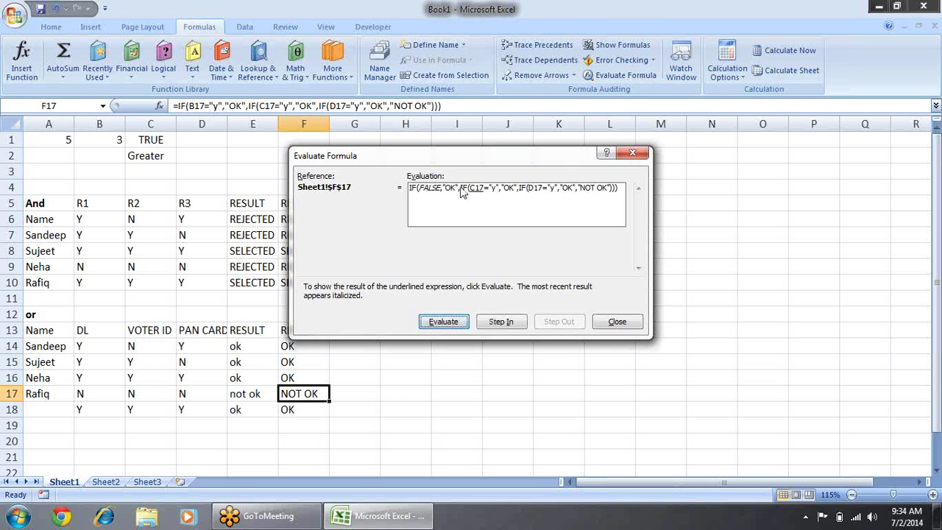
{"action": "left_click", "coordinate": [441, 324]}
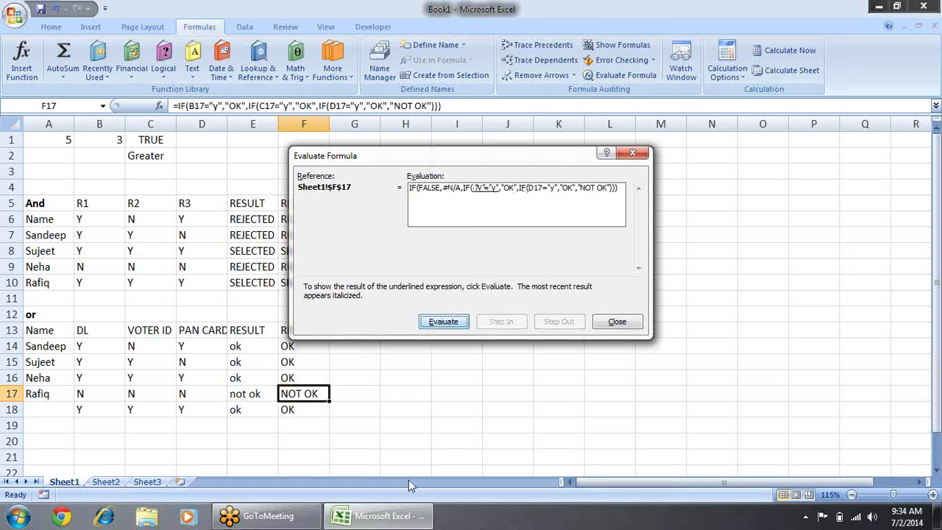
{"action": "left_click", "coordinate": [444, 321]}
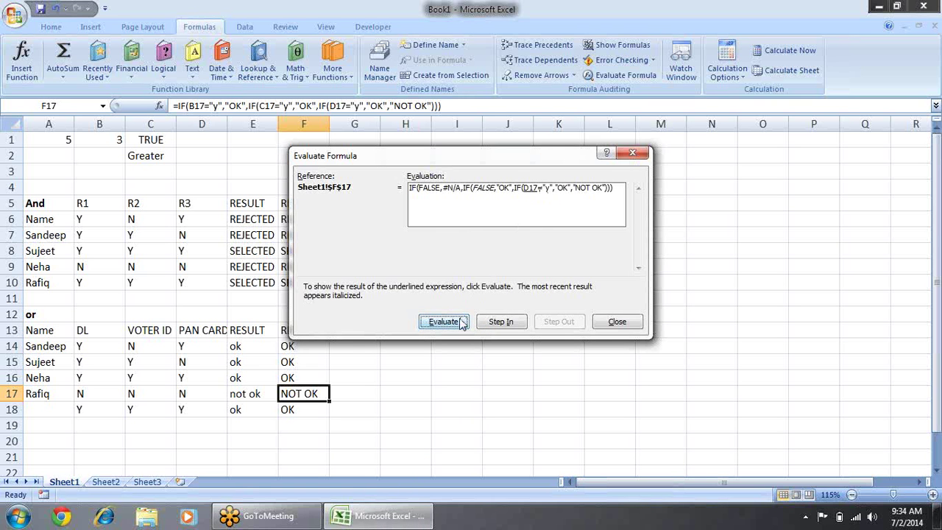
{"action": "left_click", "coordinate": [461, 324]}
{"action": "left_click", "coordinate": [462, 324]}
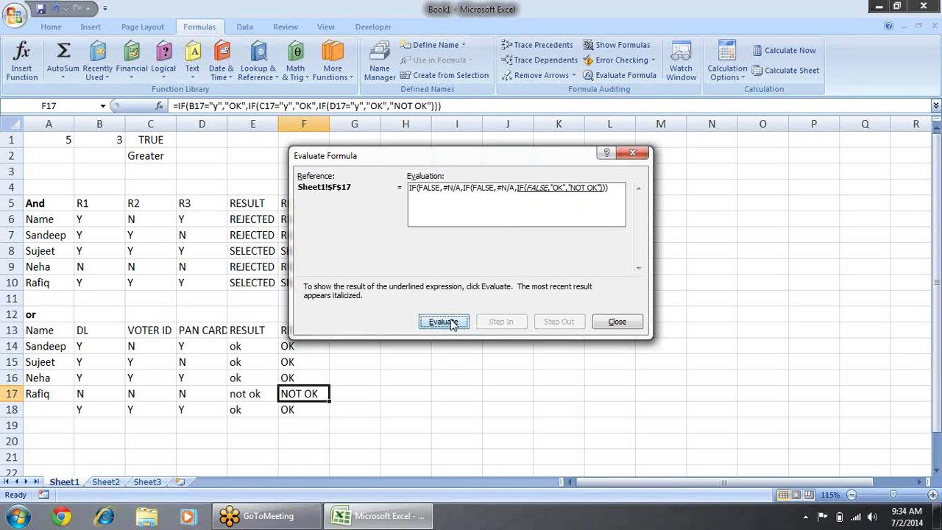
{"action": "left_click", "coordinate": [451, 326]}
{"action": "left_click", "coordinate": [451, 326]}
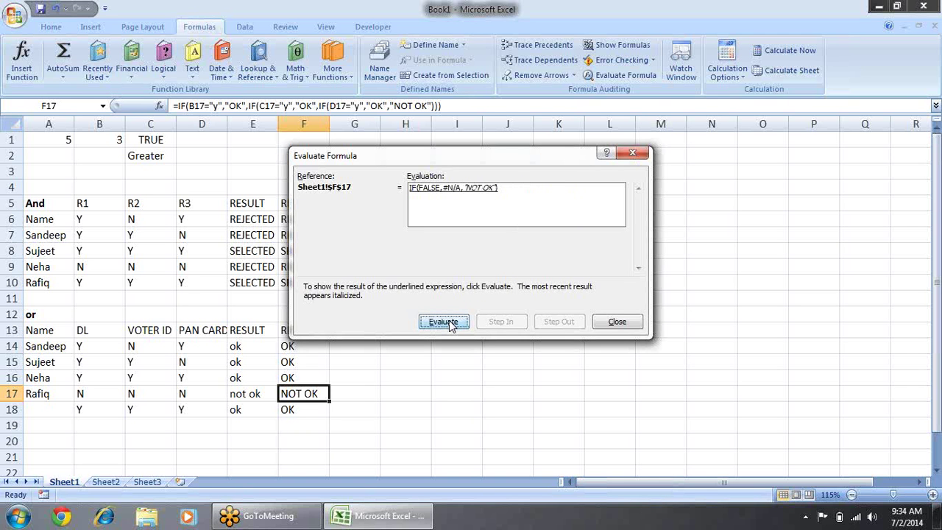
{"action": "left_click", "coordinate": [451, 326]}
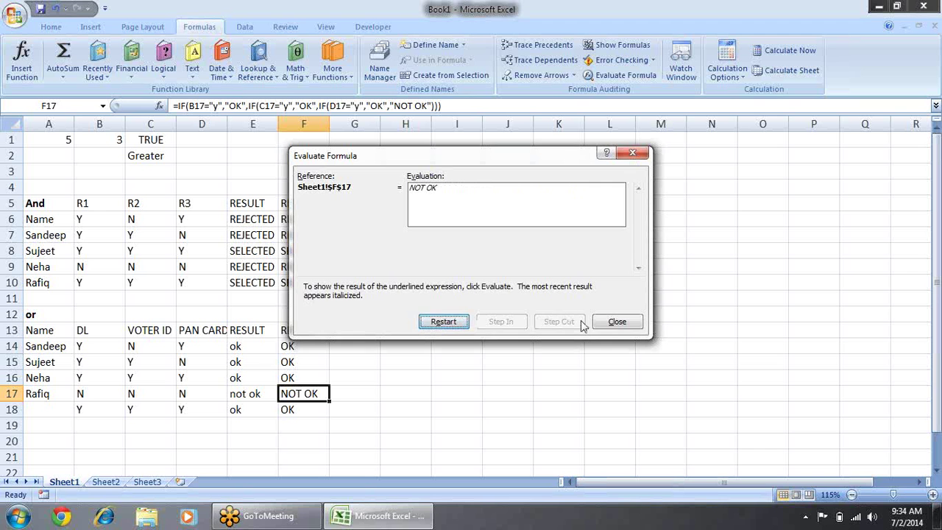
{"action": "left_click", "coordinate": [633, 318]}
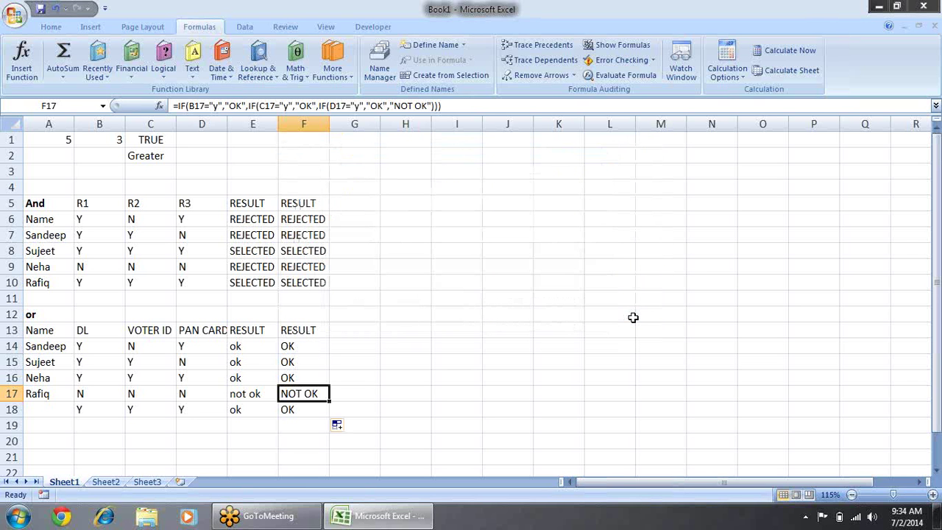
{"action": "key", "text": "Up"}
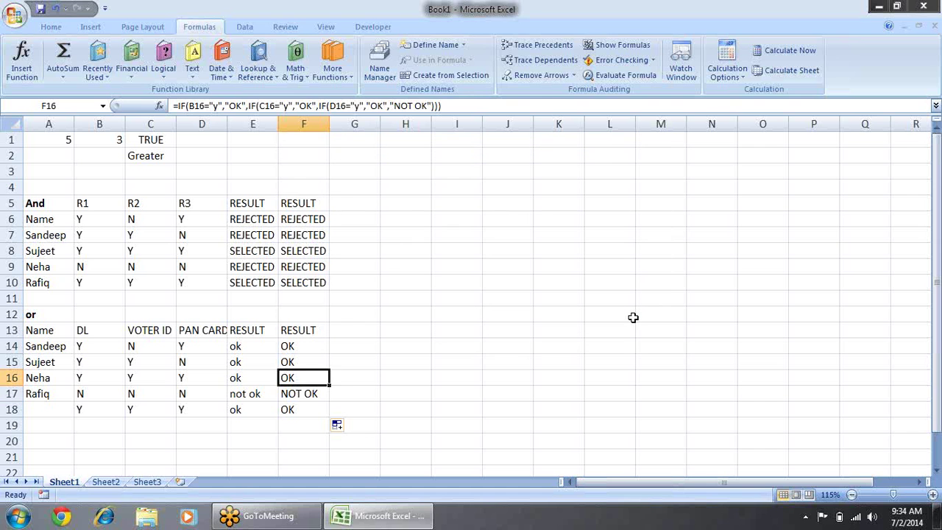
{"action": "key", "text": "Up"}
{"action": "key", "text": "Up"}
{"action": "key", "text": "Up"}
{"action": "key", "text": "Up"}
{"action": "key", "text": "Up"}
{"action": "key", "text": "Up"}
{"action": "key", "text": "Down"}
{"action": "key", "text": "Down"}
{"action": "key", "text": "Down"}
{"action": "key", "text": "Down"}
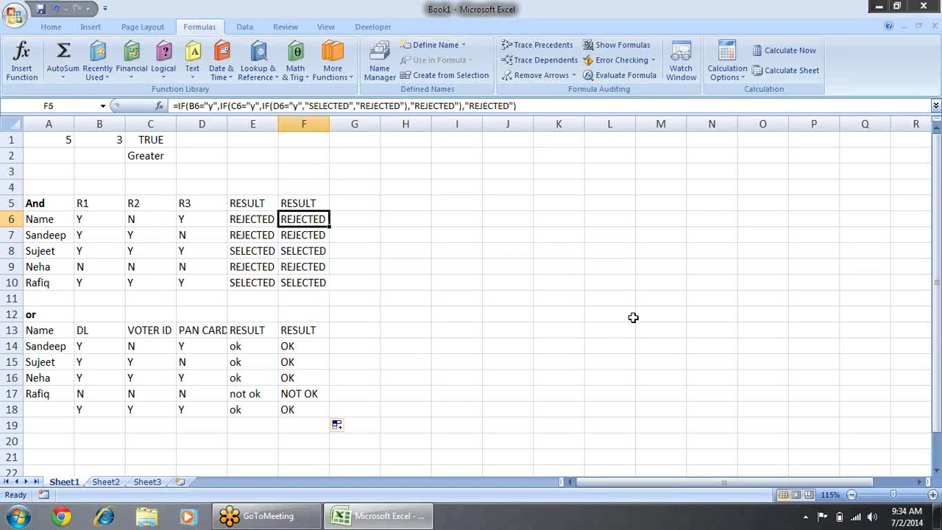
{"action": "key", "text": "Left"}
{"action": "key", "text": "Left"}
{"action": "key", "text": "Left"}
{"action": "key", "text": "Left"}
{"action": "key", "text": "Up"}
{"action": "key", "text": "Up"}
{"action": "key", "text": "Up"}
{"action": "key", "text": "Up"}
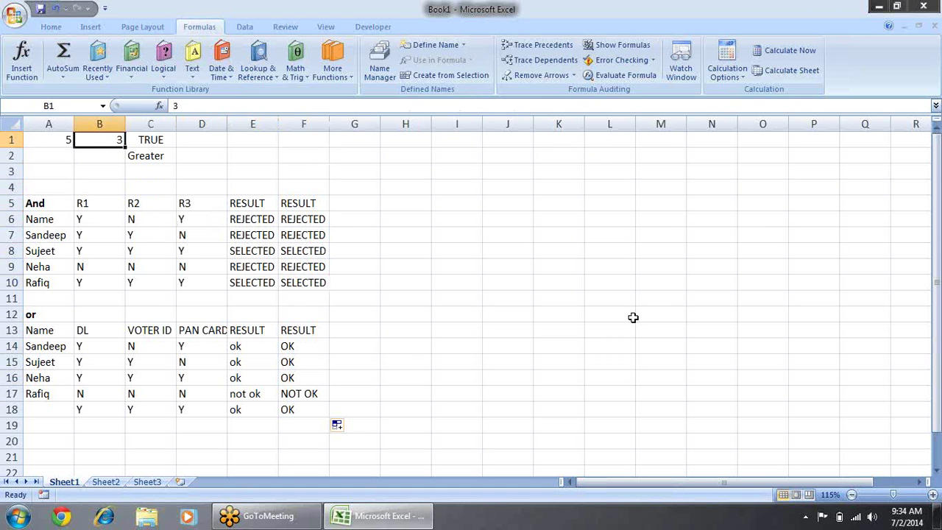
{"action": "key", "text": "Down"}
{"action": "key", "text": "Down"}
{"action": "key", "text": "Down"}
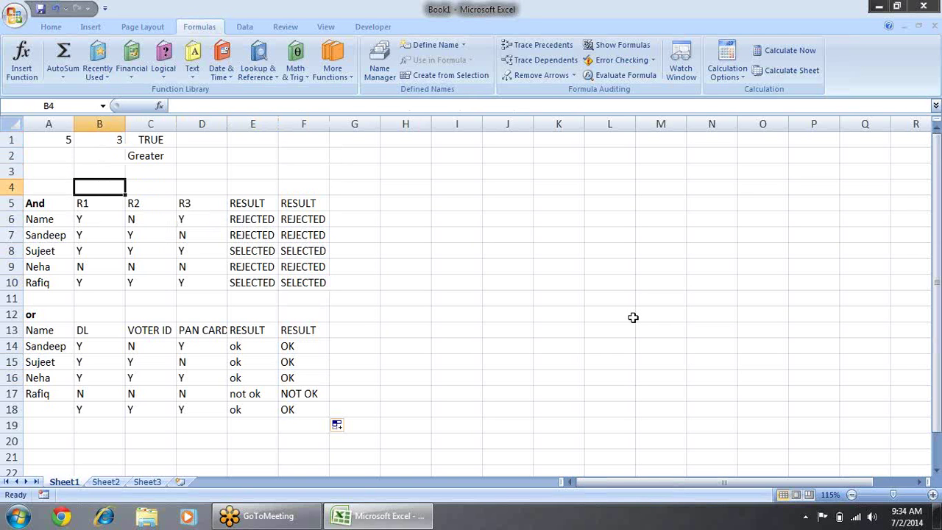
{"action": "key", "text": "Down"}
{"action": "key", "text": "Down"}
{"action": "key", "text": "Down"}
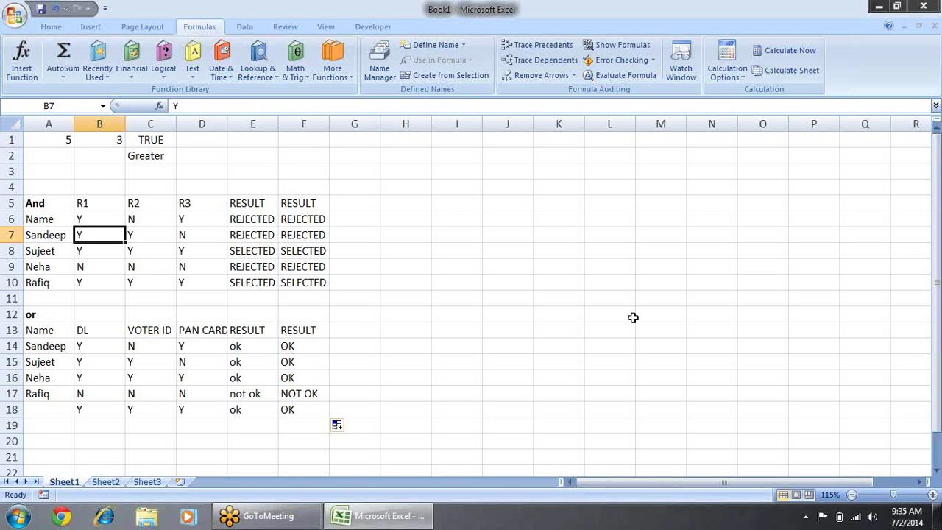
{"action": "key", "text": "Down"}
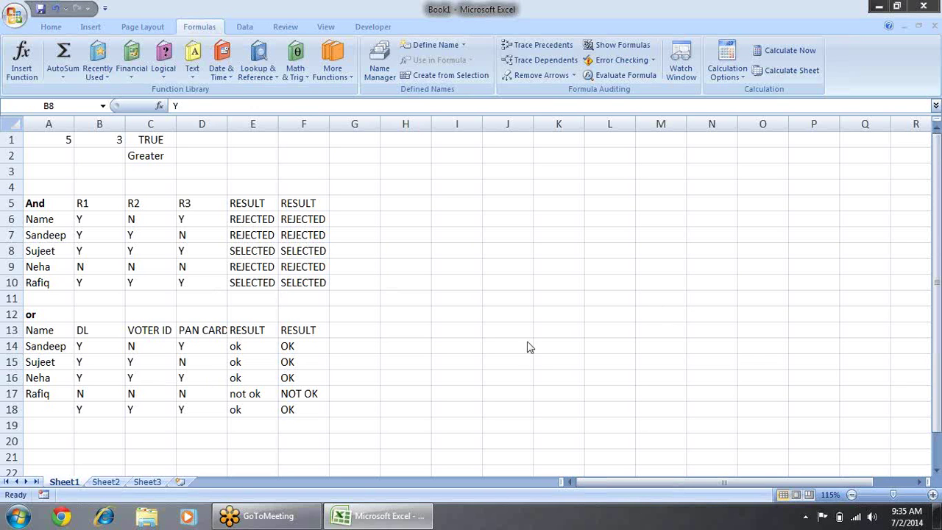
{"action": "left_click", "coordinate": [304, 268]}
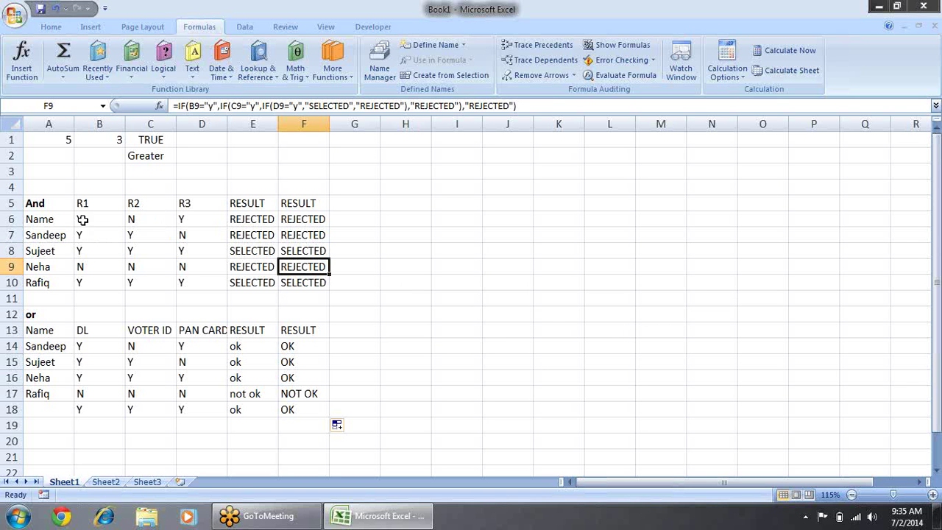
{"action": "left_click", "coordinate": [60, 200]}
{"action": "left_click", "coordinate": [61, 314]}
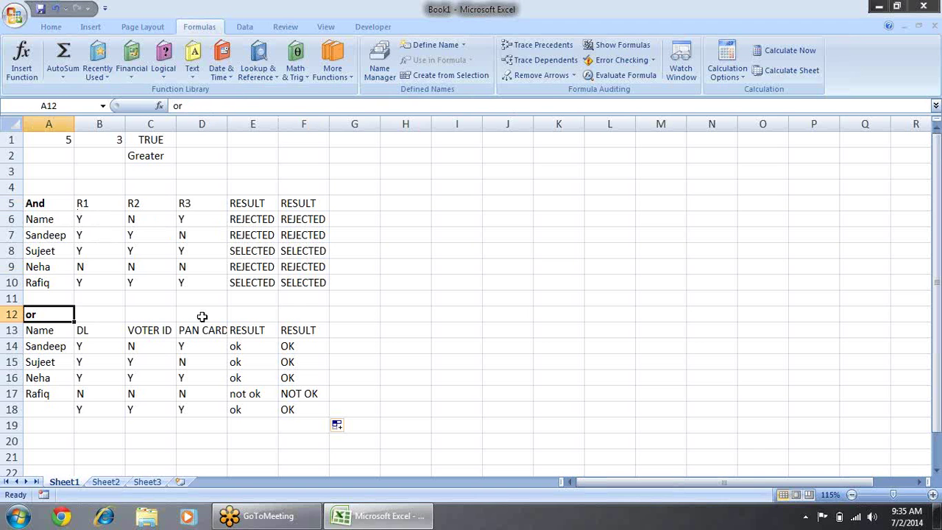
{"action": "left_click", "coordinate": [293, 257]}
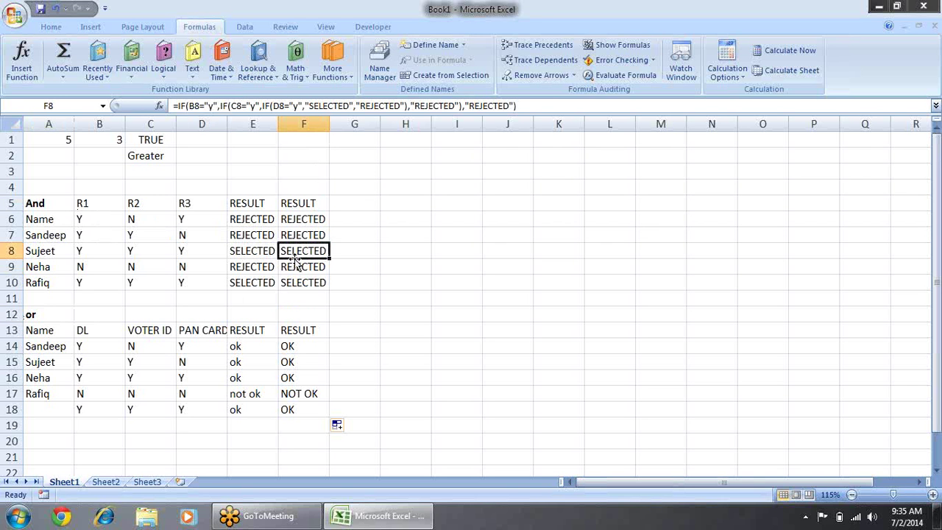
{"action": "key", "text": "Down"}
{"action": "key", "text": "F2"}
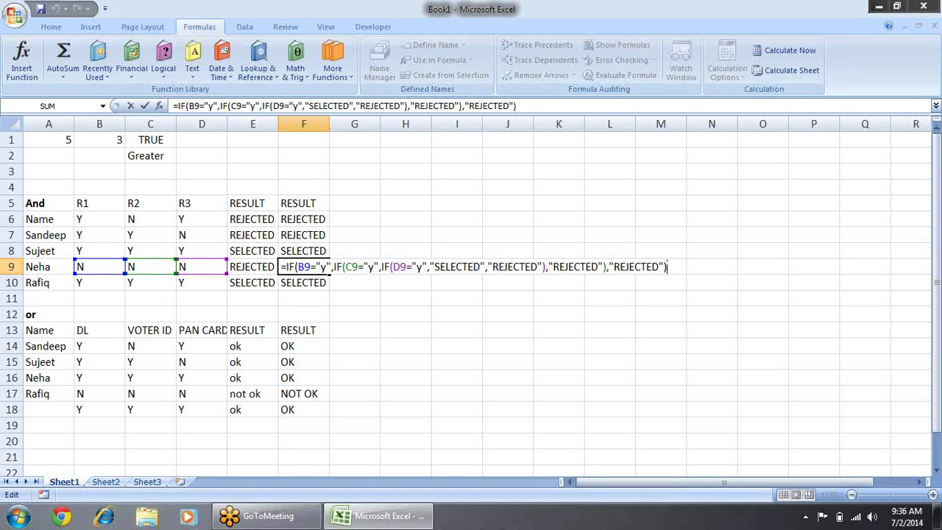
Copy the names Name through Rafiq from Sheet1 A13:A17 and paste them into Sheet2 at A2
{"action": "left_click", "coordinate": [107, 481]}
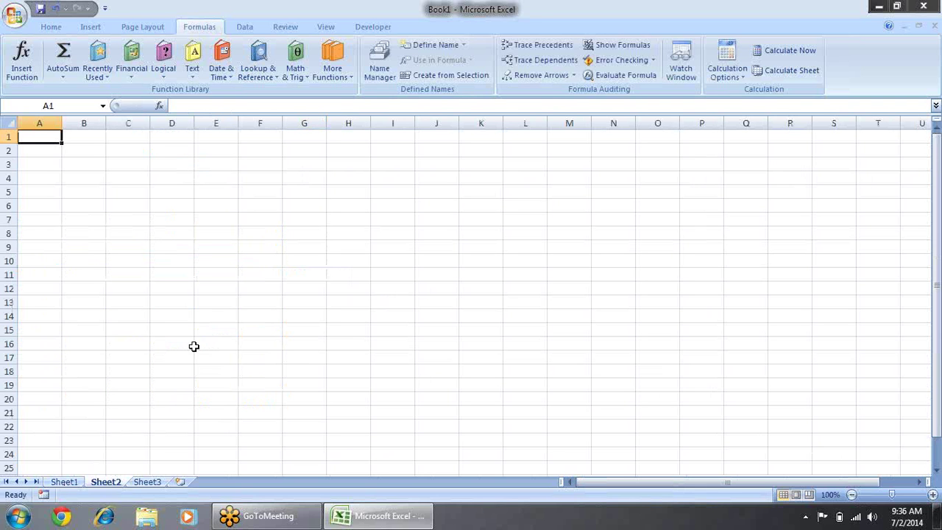
{"action": "key", "text": "Down"}
{"action": "key", "text": "Down"}
{"action": "key", "text": "Up"}
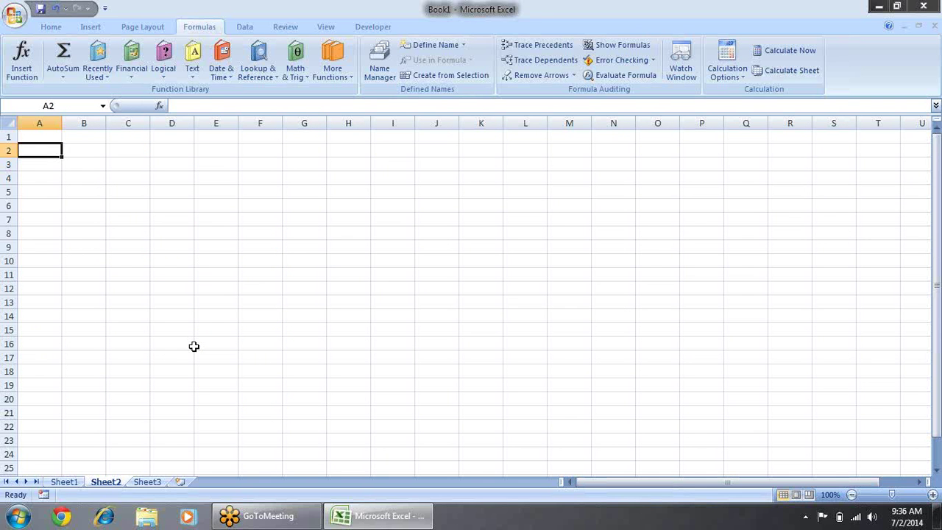
{"action": "left_click", "coordinate": [64, 482]}
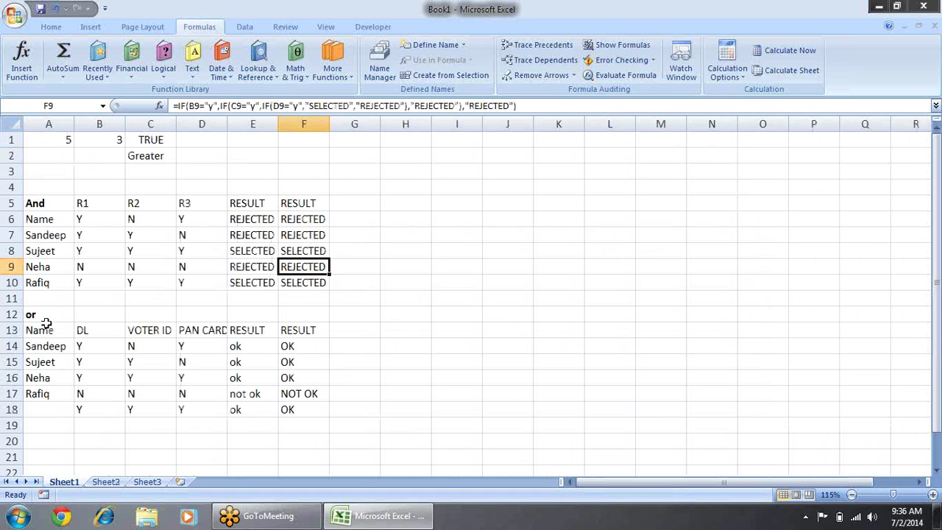
{"action": "left_click_drag", "start_coordinate": [49, 331], "coordinate": [55, 393]}
{"action": "key", "text": "ctrl+c"}
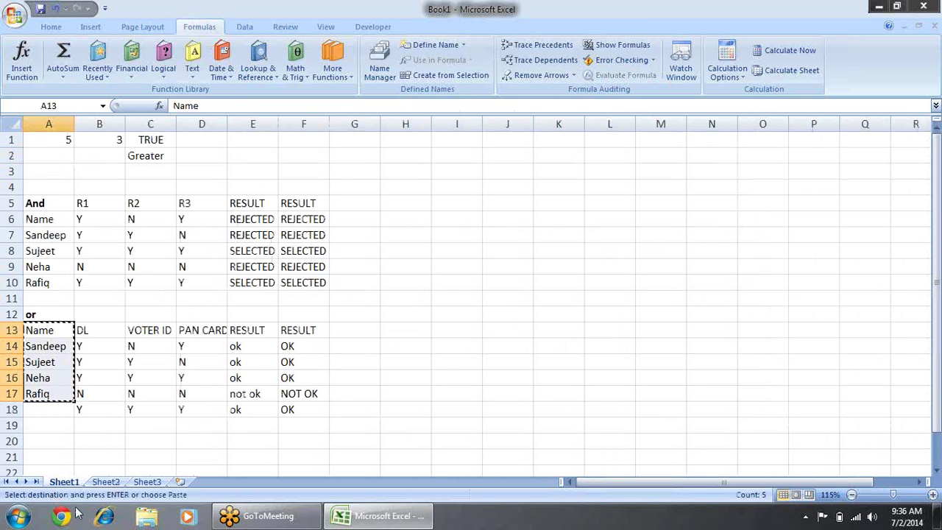
{"action": "left_click", "coordinate": [110, 484]}
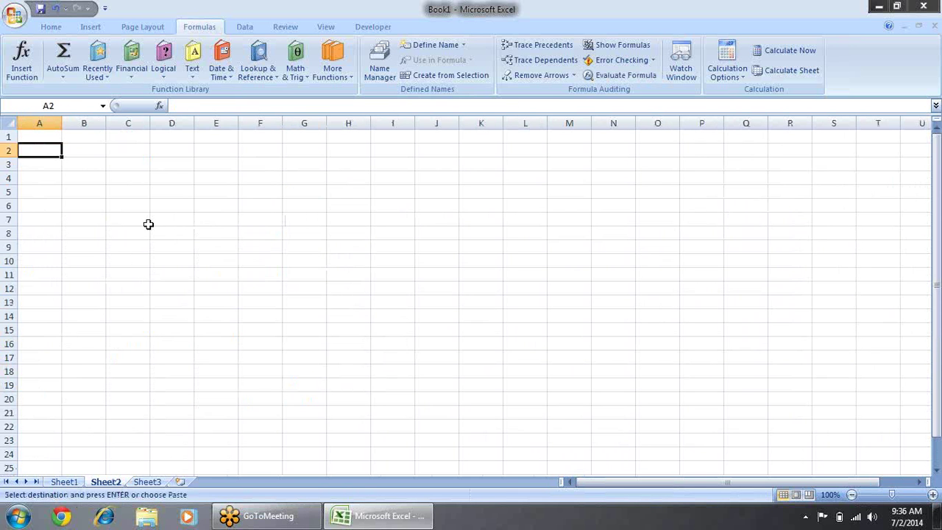
{"action": "key", "text": "ctrl+v"}
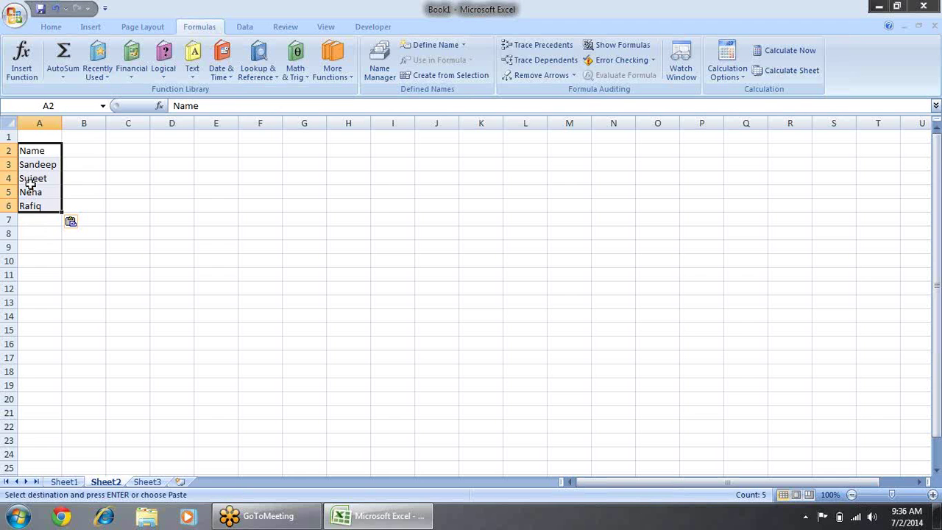
{"action": "mouse_move", "coordinate": [33, 165]}
{"action": "left_mouse_down"}
{"action": "mouse_move", "coordinate": [59, 212]}
{"action": "mouse_move", "coordinate": [44, 460]}
{"action": "left_mouse_up"}
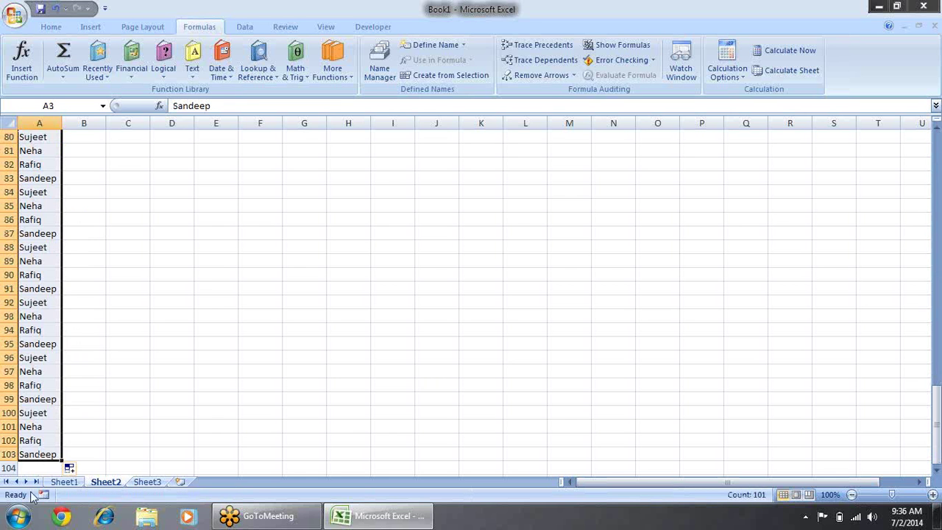
Fill B3:B103 with =RANDBETWEEN(10,90) using Ctrl+Enter
{"action": "key", "text": "ctrl+Up"}
{"action": "key", "text": "Down"}
{"action": "key", "text": "Right"}
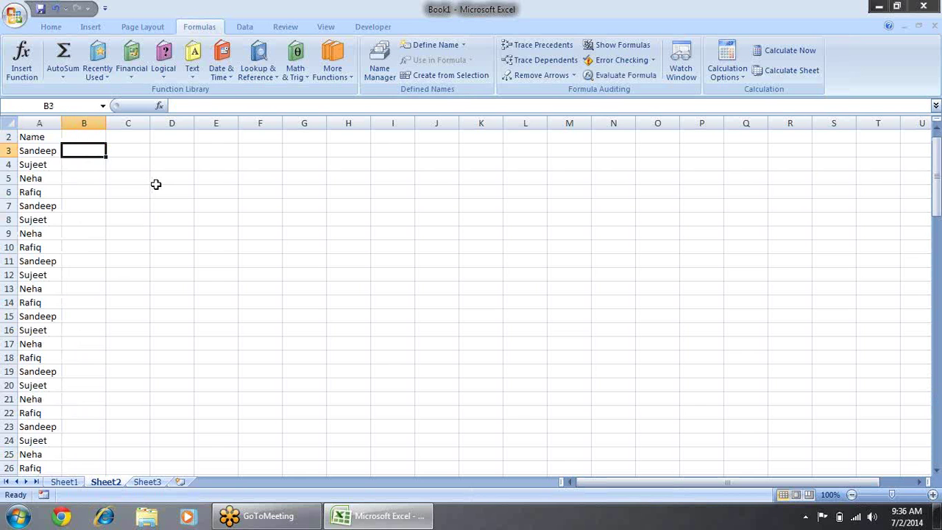
{"action": "key", "text": "shift+Down"}
{"action": "key", "text": "shift+Down"}
{"action": "key", "text": "shift+Down"}
{"action": "key", "text": "shift+Down"}
{"action": "key", "text": "shift+Down"}
{"action": "key", "text": "shift+Down"}
{"action": "key", "text": "shift+Down"}
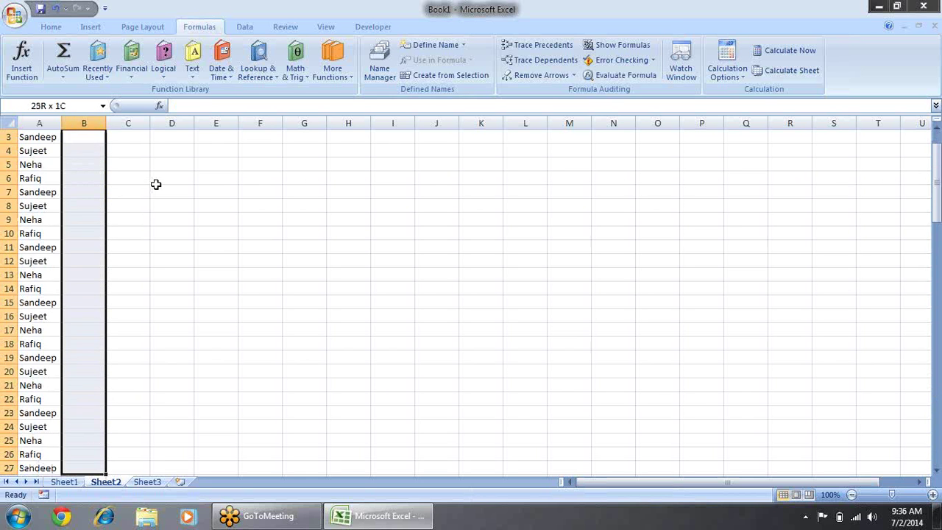
{"action": "key", "text": "shift+Down"}
{"action": "key", "text": "shift+Down"}
{"action": "key", "text": "shift+Down"}
{"action": "key", "text": "shift+Down"}
{"action": "key", "text": "shift+Down"}
{"action": "key", "text": "shift+Down"}
{"action": "key", "text": "shift+Down"}
{"action": "key", "text": "shift+Down"}
{"action": "key", "text": "shift+Down"}
{"action": "key", "text": "shift+Down"}
{"action": "key", "text": "shift+Down"}
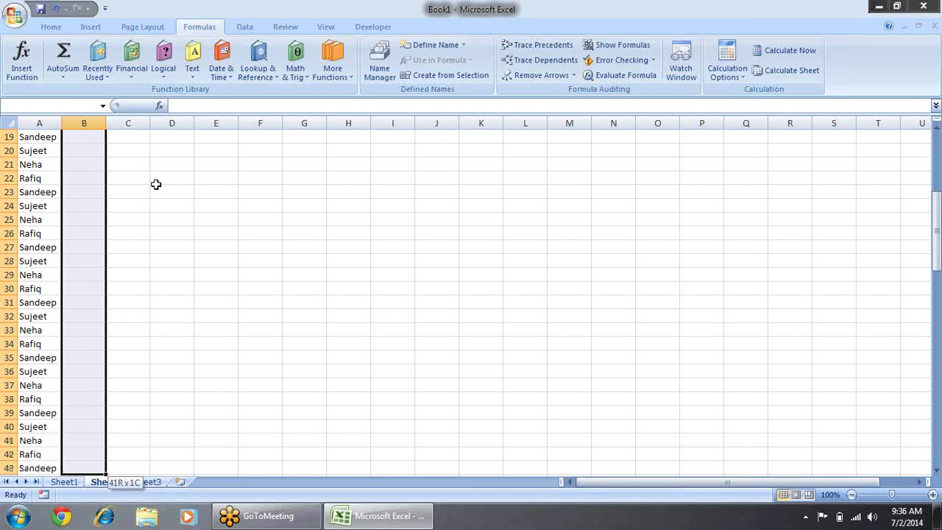
{"action": "key", "text": "shift+Down"}
{"action": "key", "text": "shift+Down"}
{"action": "key", "text": "shift+Down"}
{"action": "key", "text": "shift+Down"}
{"action": "key", "text": "shift+Down"}
{"action": "key", "text": "shift+Down"}
{"action": "key", "text": "shift+Down"}
{"action": "key", "text": "shift+Down"}
{"action": "key", "text": "shift+Down"}
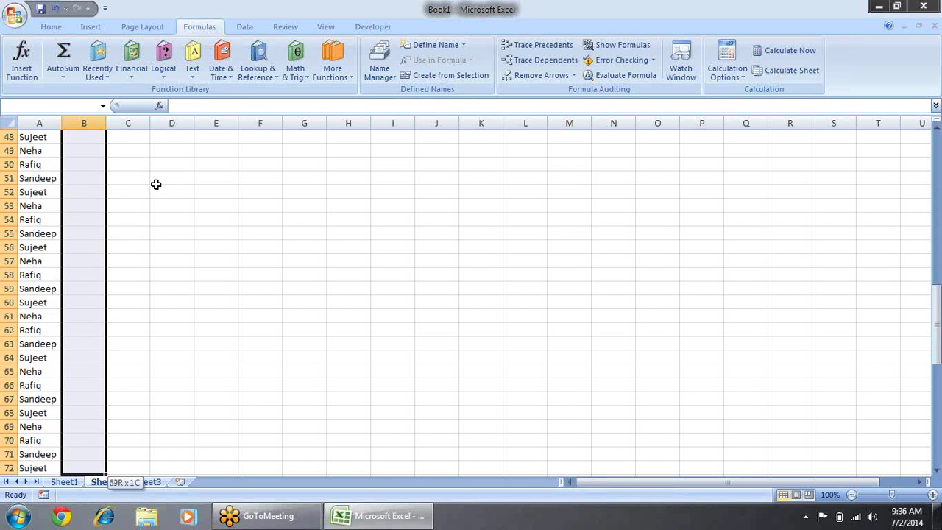
{"action": "key", "text": "shift+Down"}
{"action": "key", "text": "shift+Down"}
{"action": "key", "text": "shift+Down"}
{"action": "key", "text": "shift+Down"}
{"action": "key", "text": "shift+Down"}
{"action": "key", "text": "shift+Down"}
{"action": "key", "text": "shift+Down"}
{"action": "key", "text": "shift+Down"}
{"action": "key", "text": "shift+Down"}
{"action": "key", "text": "shift+Down"}
{"action": "key", "text": "shift+Down"}
{"action": "key", "text": "shift+Down"}
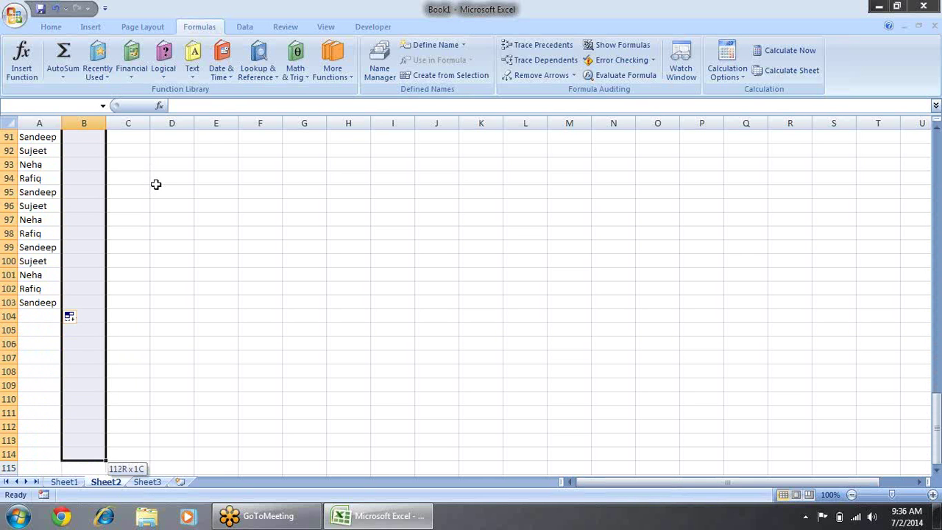
{"action": "key", "text": "shift+Up"}
{"action": "key", "text": "shift+Up"}
{"action": "key", "text": "shift+Up"}
{"action": "key", "text": "shift+Up"}
{"action": "key", "text": "shift+Up"}
{"action": "key", "text": "shift+Up"}
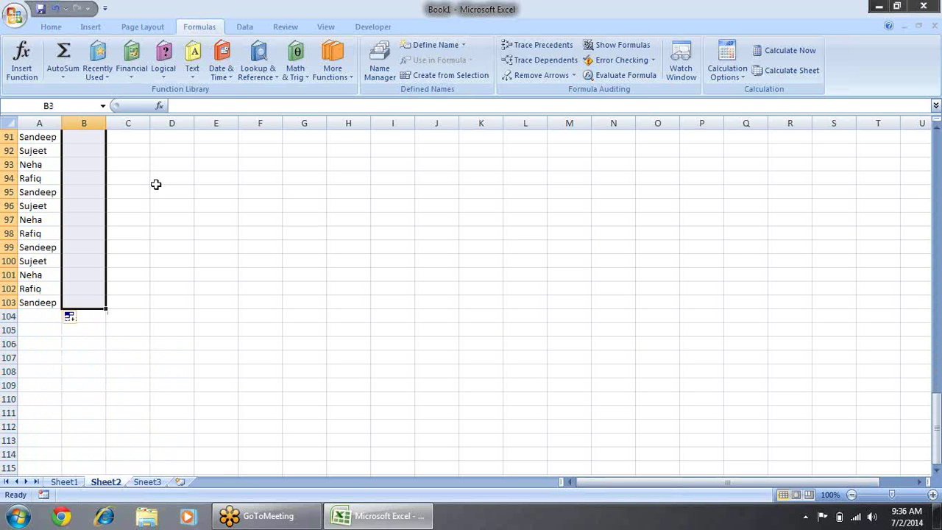
{"action": "type", "text": "=RAN"}
{"action": "key", "text": "Down"}
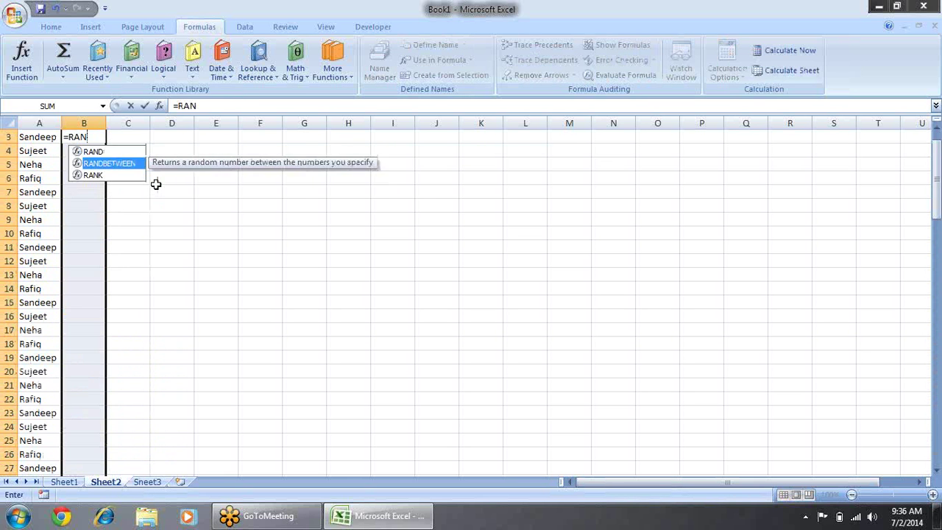
{"action": "key", "text": "Tab"}
{"action": "type", "text": "10"}
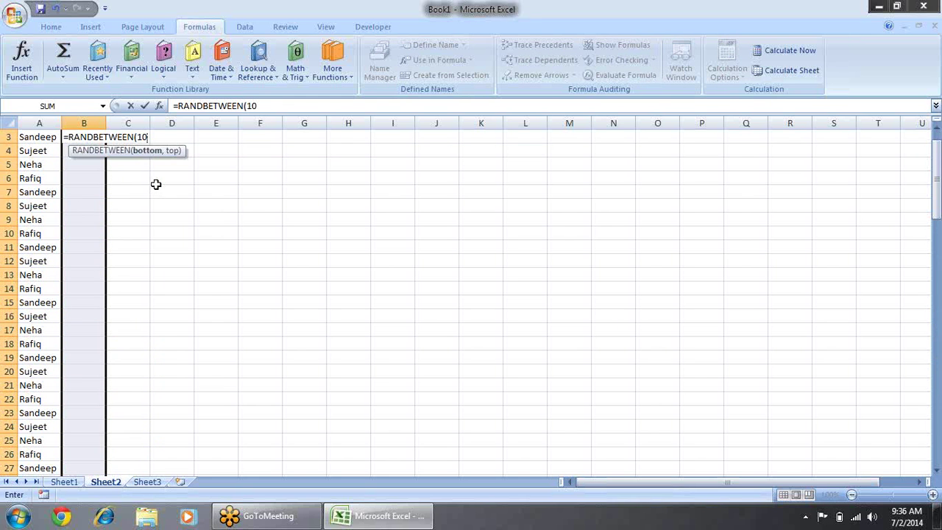
{"action": "type", "text": ",90)"}
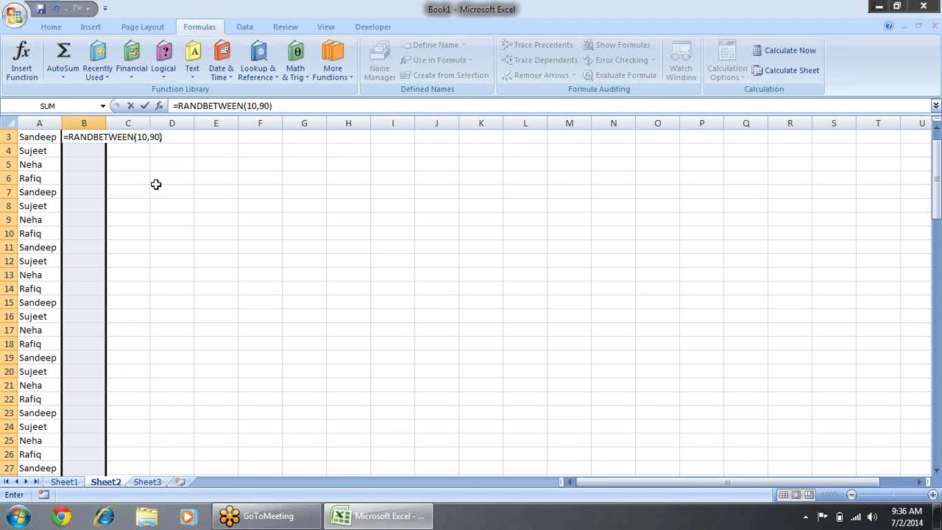
{"action": "key", "text": "ctrl+Return"}
Convert the random numbers in column B to fixed values with Paste Special > Values
{"action": "key", "text": "ctrl+c"}
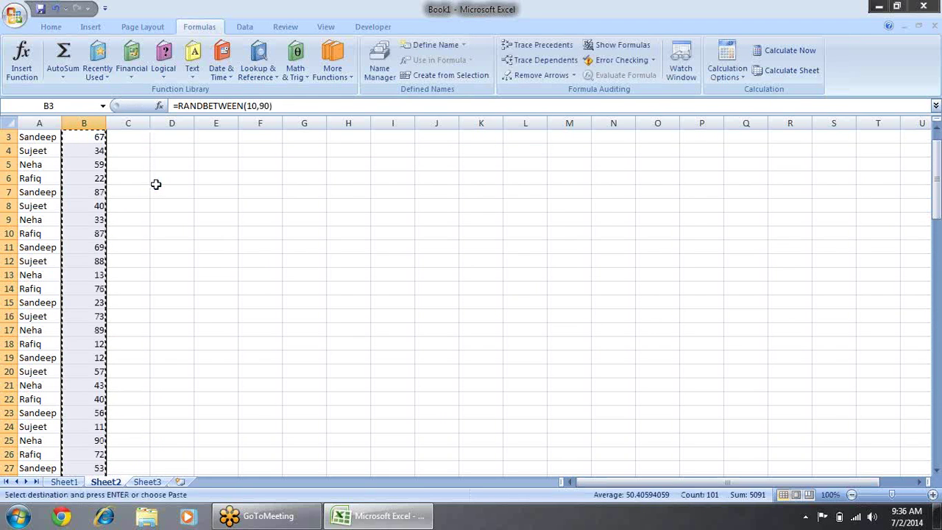
{"action": "key", "text": "alt+e"}
{"action": "key", "text": "s"}
{"action": "key", "text": "v"}
{"action": "key", "text": "Return"}
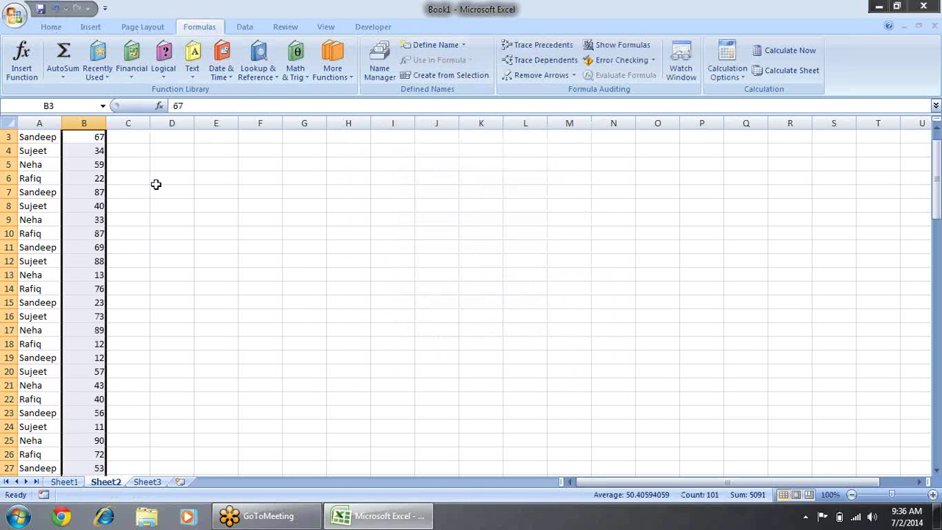
{"action": "key", "text": "ctrl+Up"}
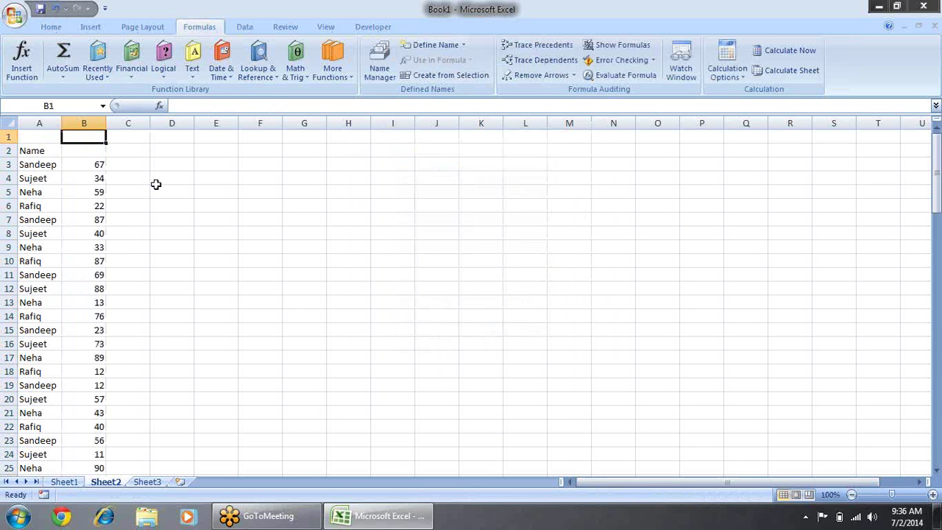
Add the heading Sales in B2 and Inc in C2
{"action": "key", "text": "Down"}
{"action": "type", "text": "Sales"}
{"action": "key", "text": "Return"}
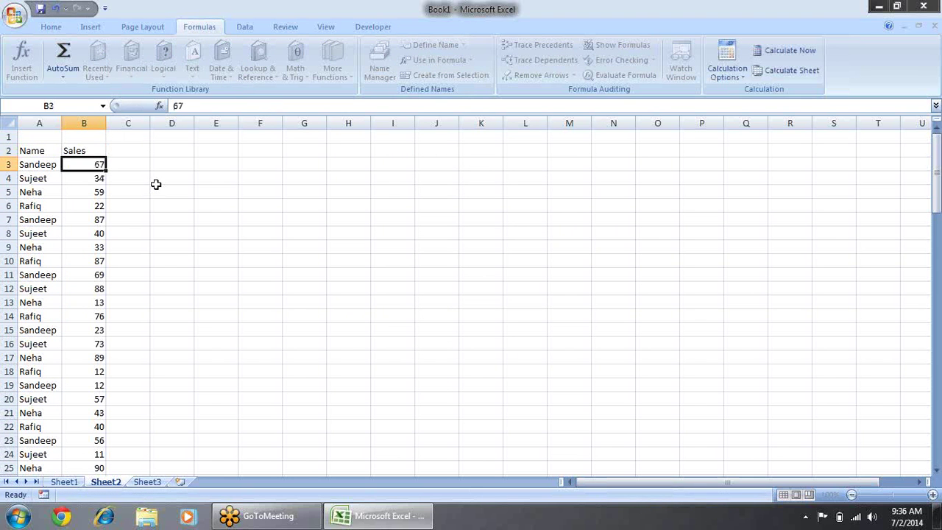
{"action": "key", "text": "Up"}
{"action": "key", "text": "Right"}
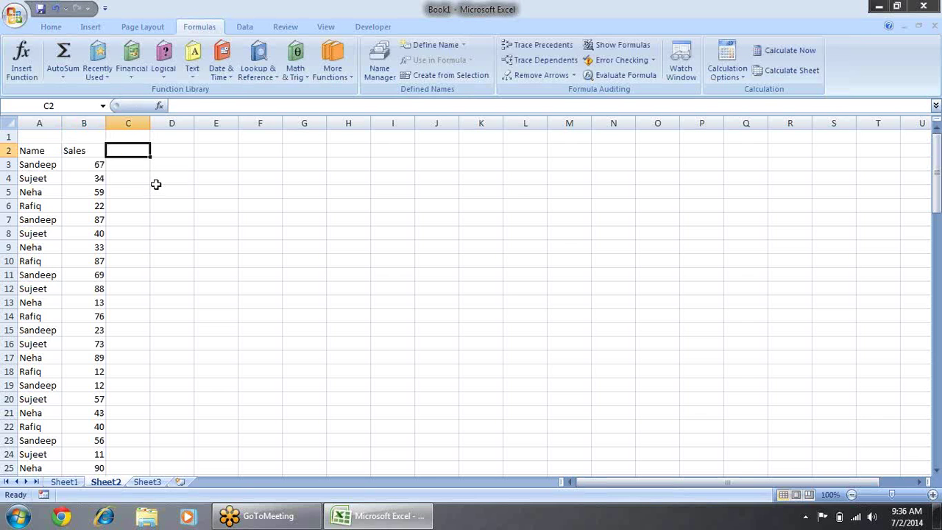
{"action": "type", "text": "Inv"}
{"action": "key", "text": "BackSpace"}
{"action": "type", "text": "q"}
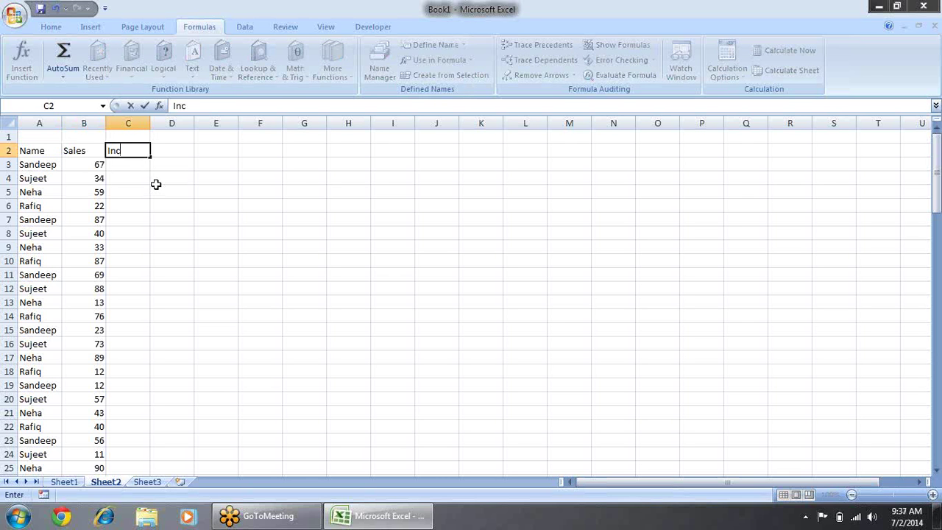
{"action": "key", "text": "Return"}
{"action": "key", "text": "Down"}
{"action": "key", "text": "Down"}
{"action": "key", "text": "Right"}
{"action": "key", "text": "Right"}
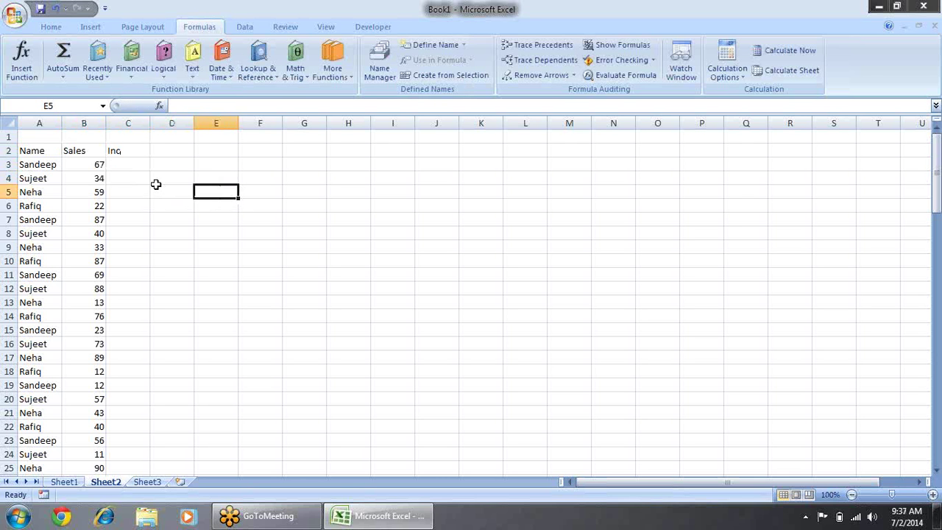
{"action": "key", "text": "Right"}
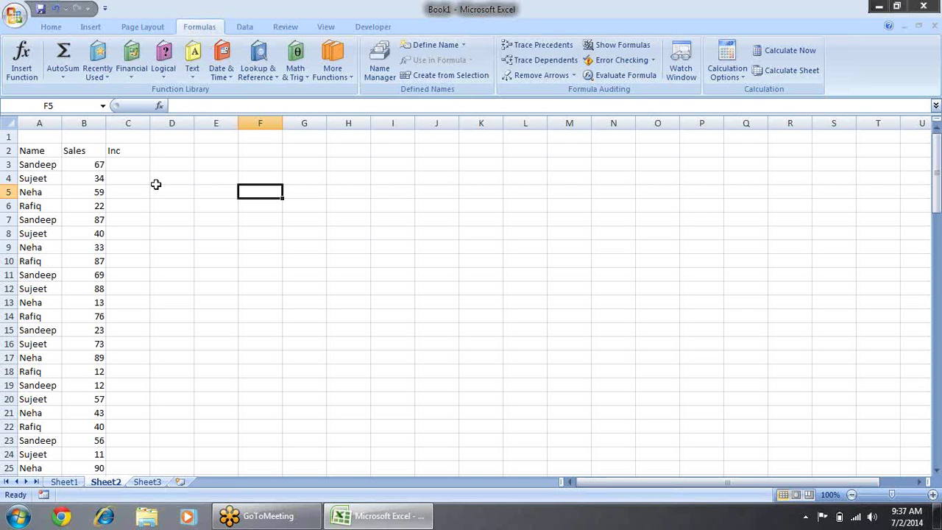
Enter the first two slabs: >40 with 500 and >60 with 1000 in F5:G6
{"action": "type", "text": "<"}
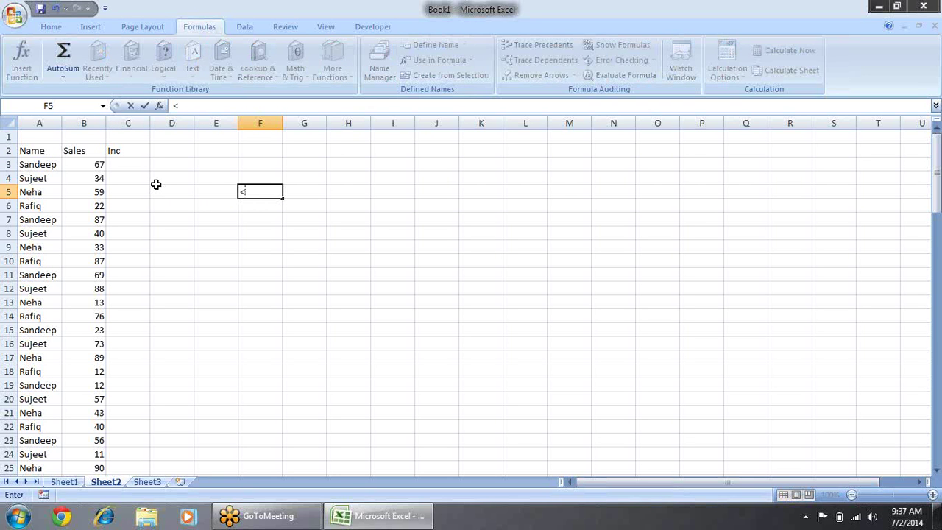
{"action": "key", "text": "BackSpace"}
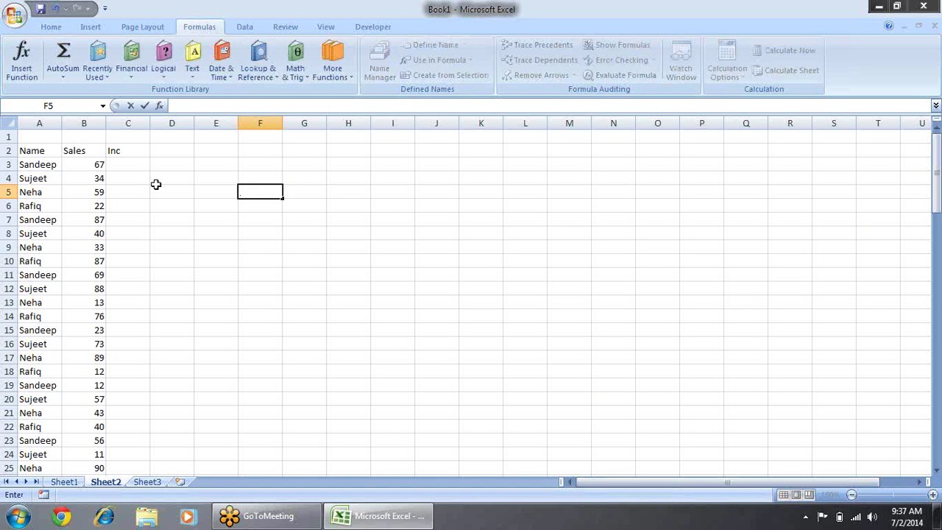
{"action": "type", "text": ">40"}
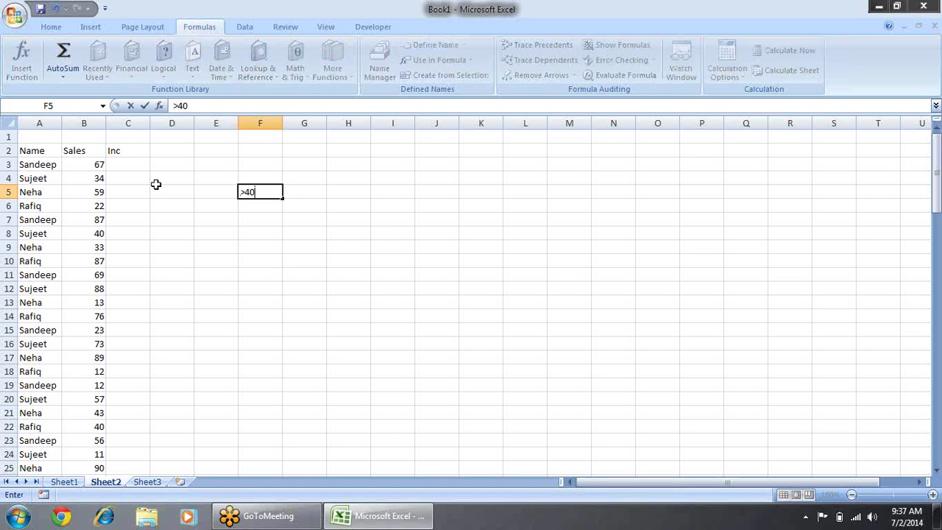
{"action": "key", "text": "Tab"}
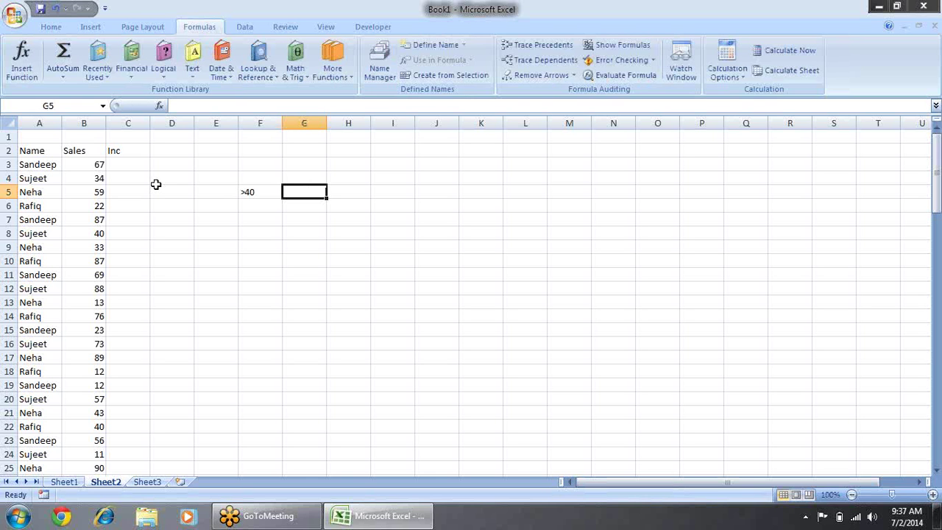
{"action": "type", "text": "500"}
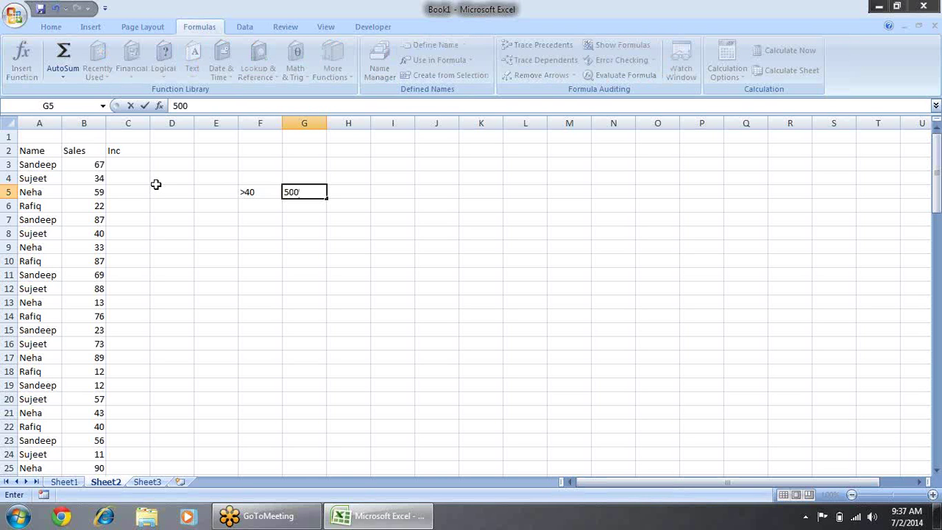
{"action": "key", "text": "Return"}
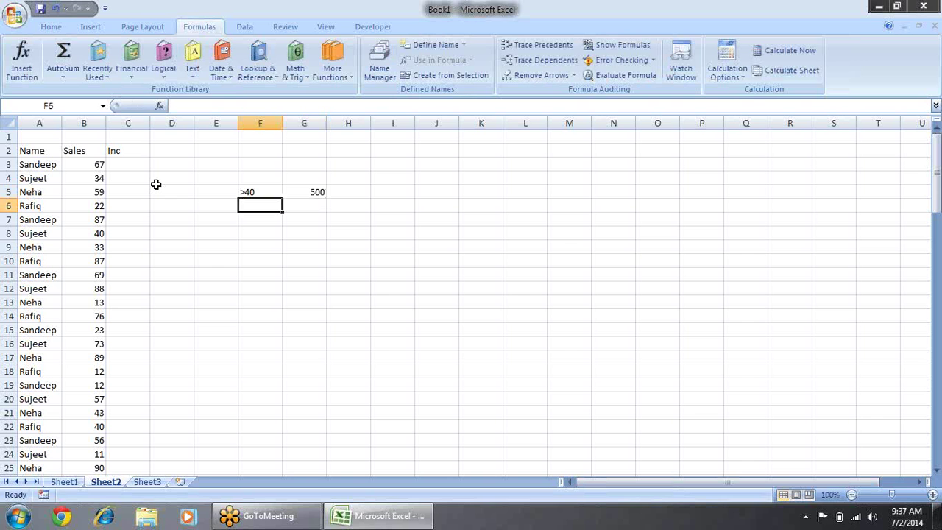
{"action": "type", "text": ">"}
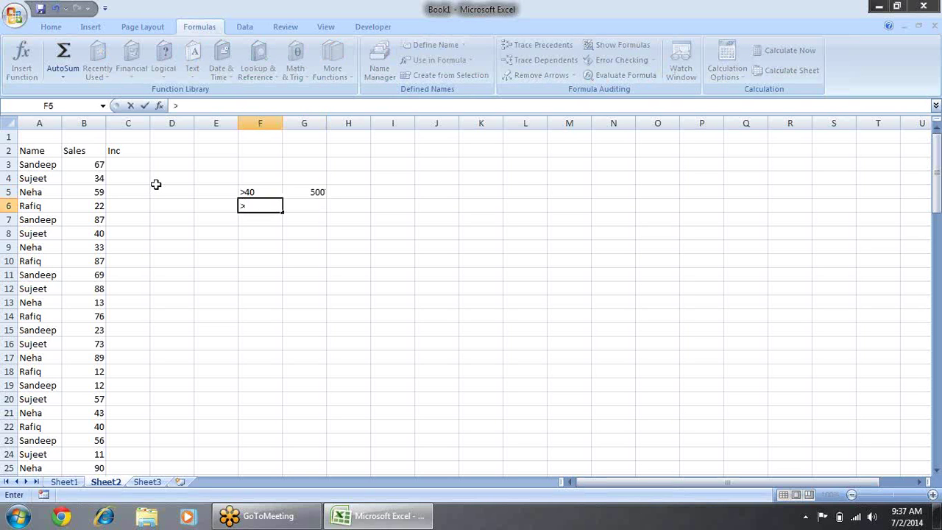
{"action": "type", "text": "60"}
{"action": "key", "text": "Return"}
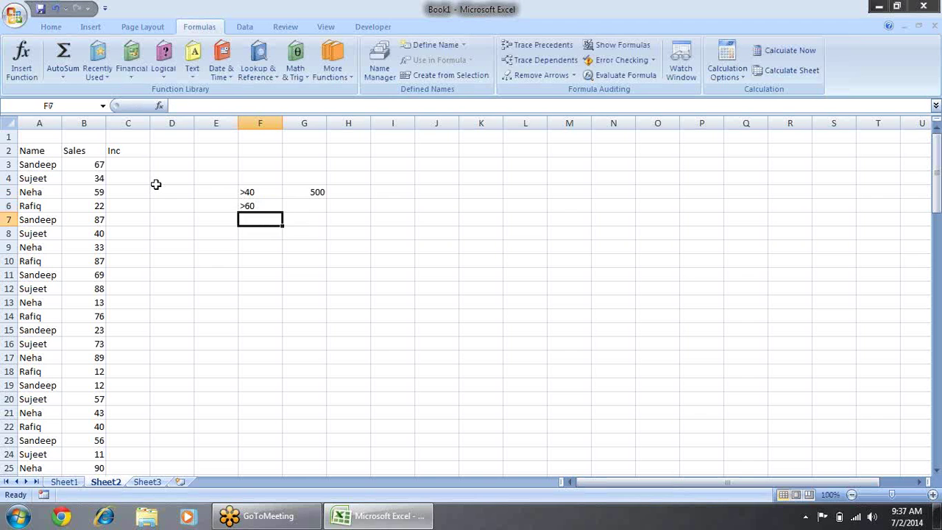
{"action": "key", "text": "Up"}
{"action": "key", "text": "Right"}
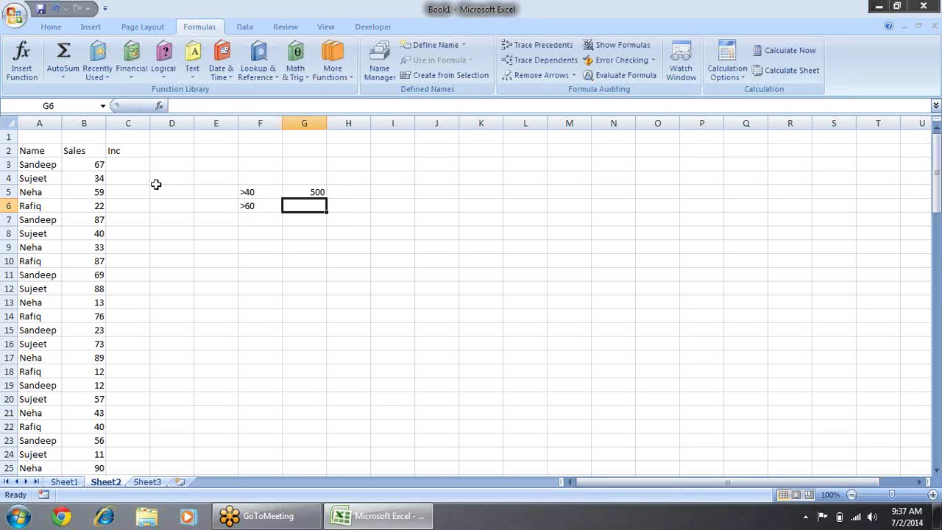
{"action": "type", "text": "1000"}
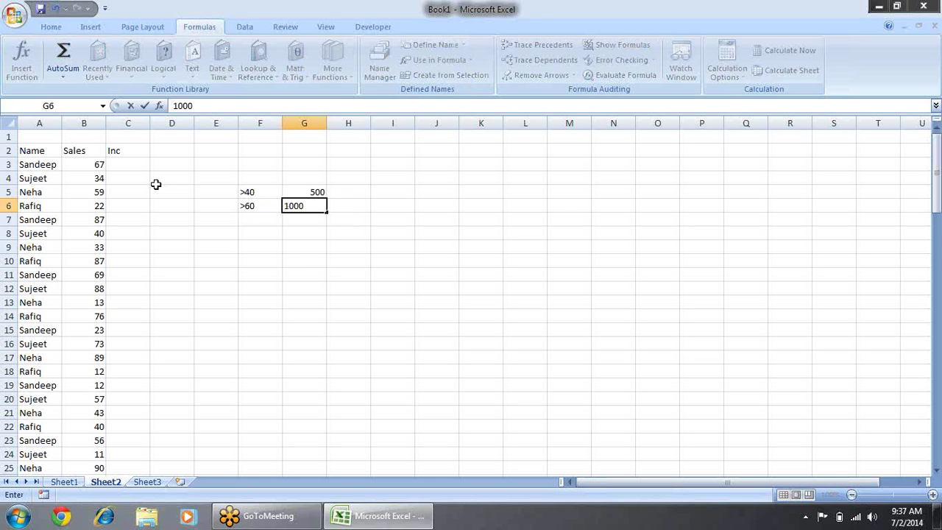
{"action": "key", "text": "Return"}
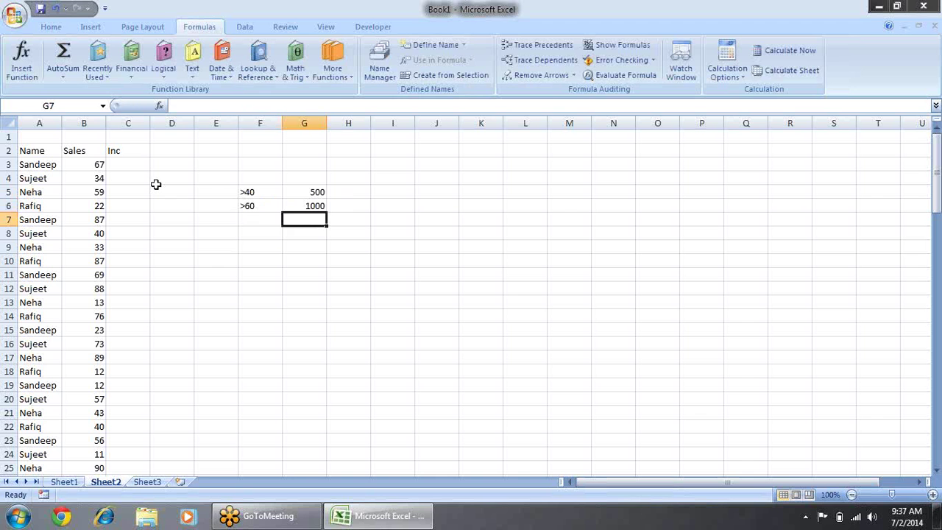
Add the third slab, >80 with 1500, in F7:G7
{"action": "key", "text": "Left"}
{"action": "type", "text": ">"}
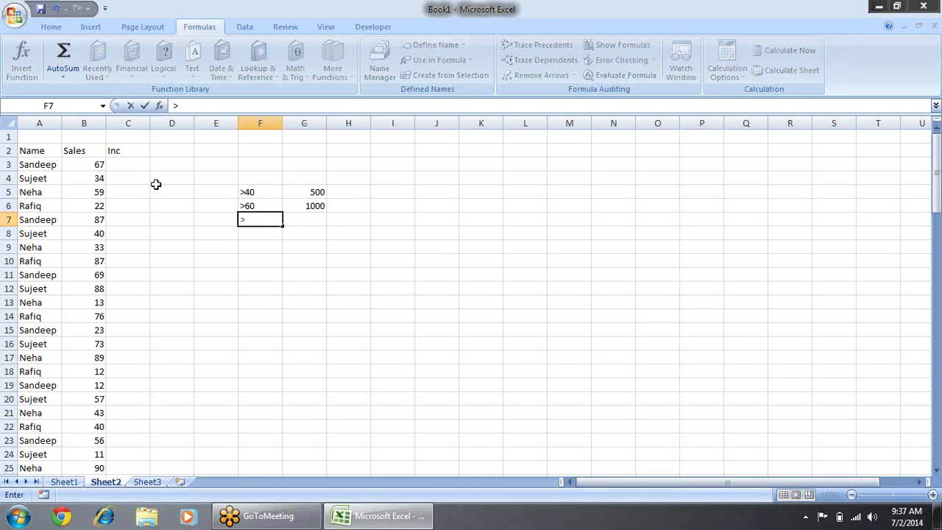
{"action": "type", "text": "5"}
{"action": "type", "text": "0"}
{"action": "key", "text": "Tab"}
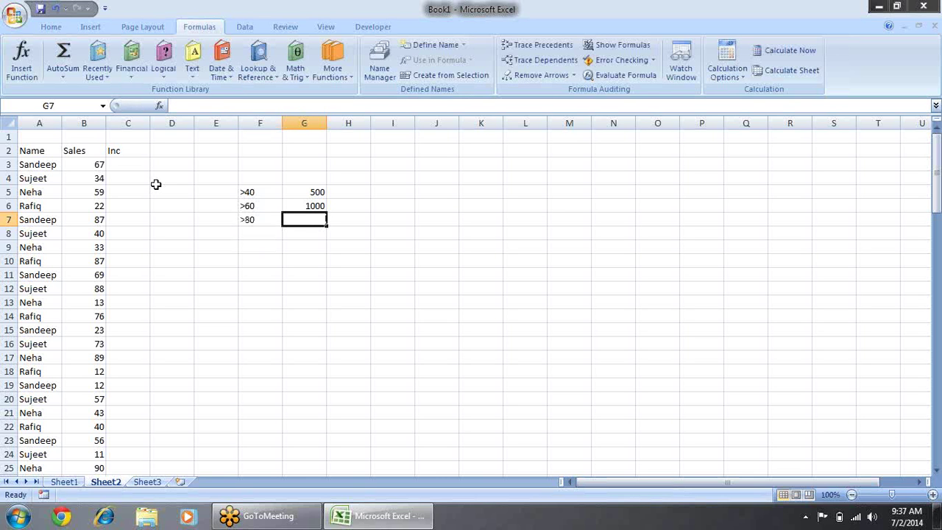
{"action": "type", "text": "15000"}
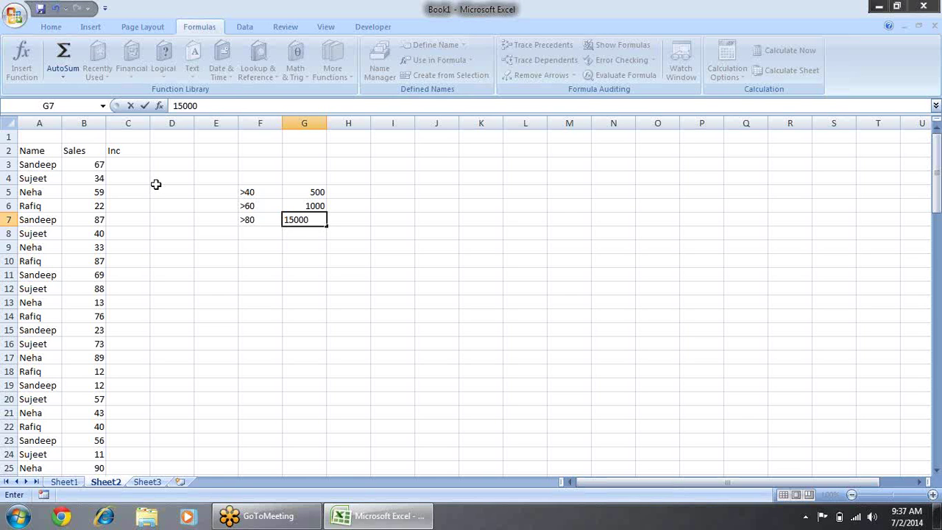
{"action": "key", "text": "BackSpace"}
{"action": "key", "text": "Return"}
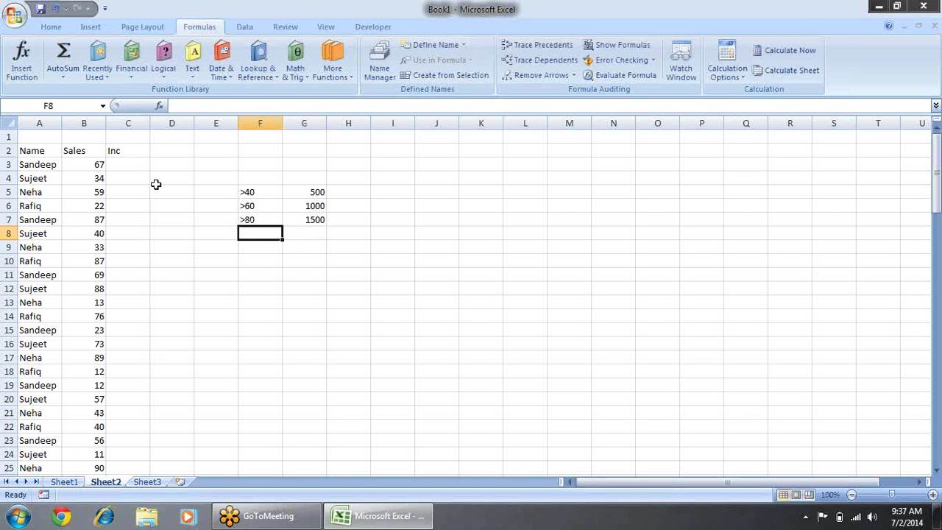
{"action": "key", "text": "Up"}
{"action": "key", "text": "Up"}
{"action": "key", "text": "Up"}
{"action": "key", "text": "Up"}
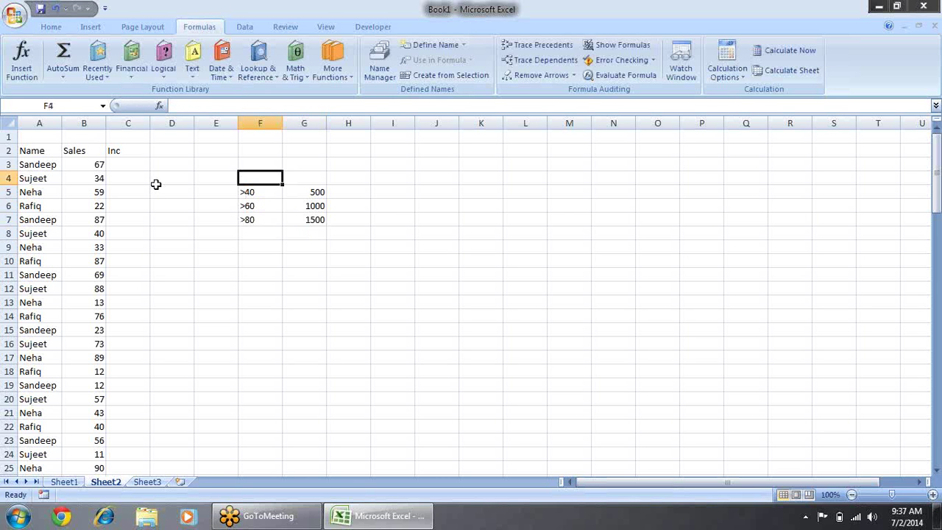
{"action": "key", "text": "Left"}
{"action": "key", "text": "Left"}
{"action": "key", "text": "Left"}
{"action": "key", "text": "Up"}
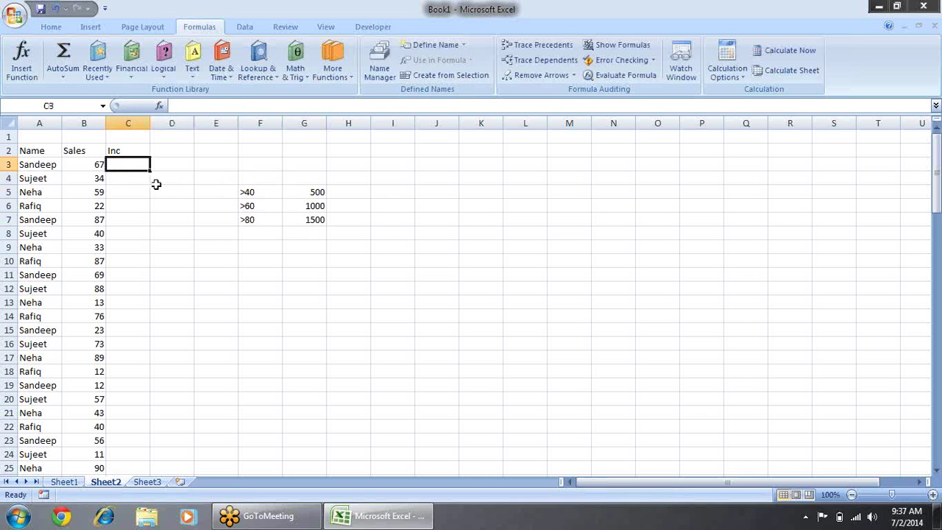
Start C3's incentive formula as =IF(B3>40, referencing B3 via arrow key
{"action": "type", "text": "="}
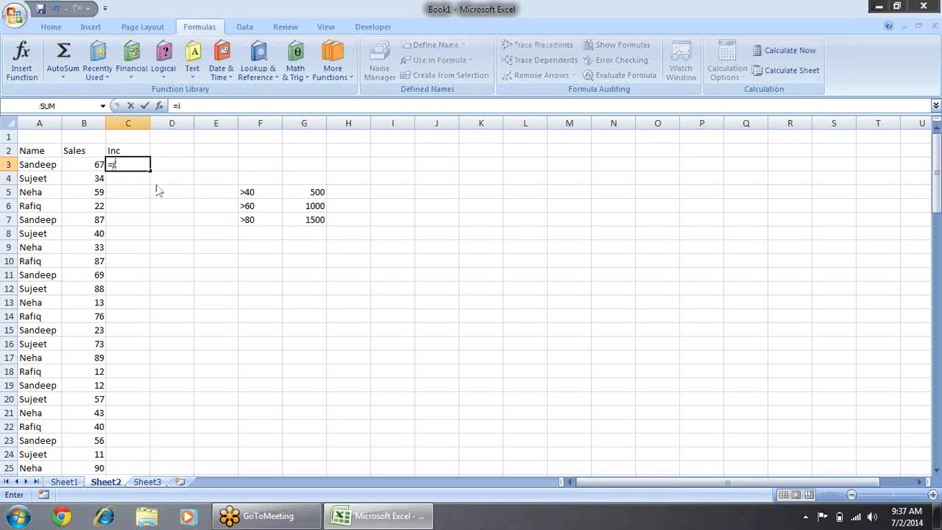
{"action": "type", "text": "IF("}
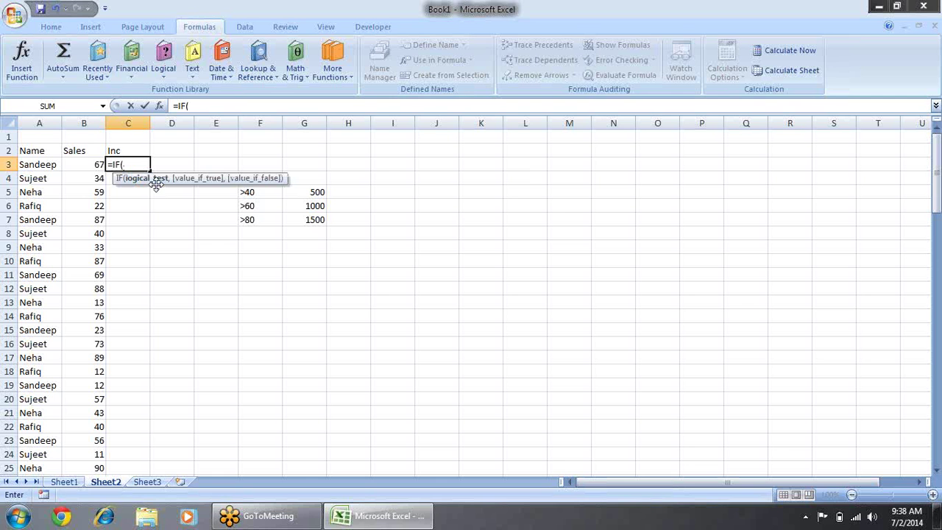
{"action": "key", "text": "Left"}
{"action": "type", "text": ">"}
{"action": "type", "text": "40"}
{"action": "type", "text": ","}
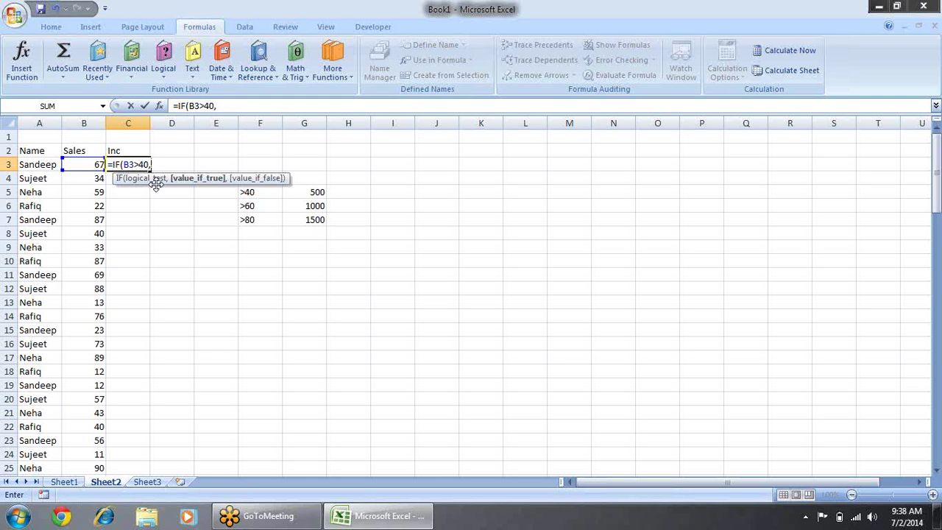
Enter the three-level IF in C3 (B3>40, >60, >80 giving 500, 1000, 1500), returning 1000
{"action": "type", "text": "if"}
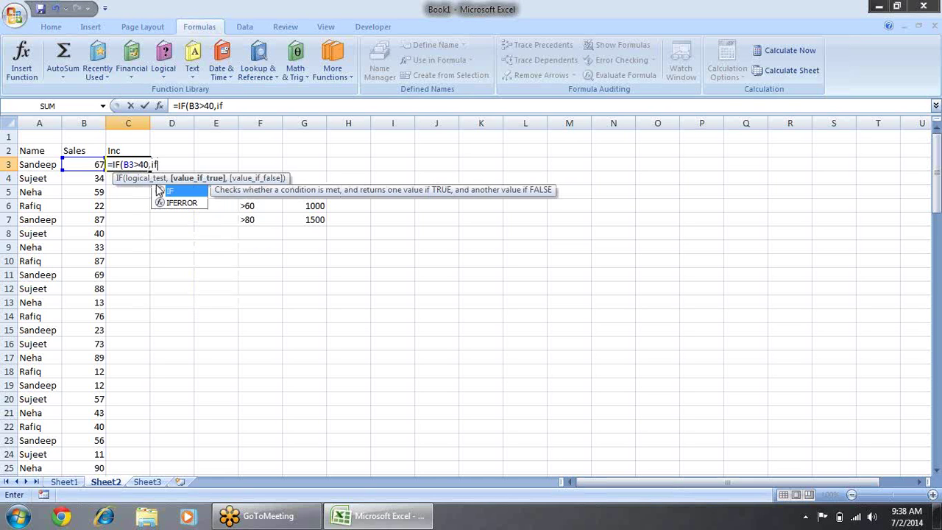
{"action": "double_click", "coordinate": [159, 189]}
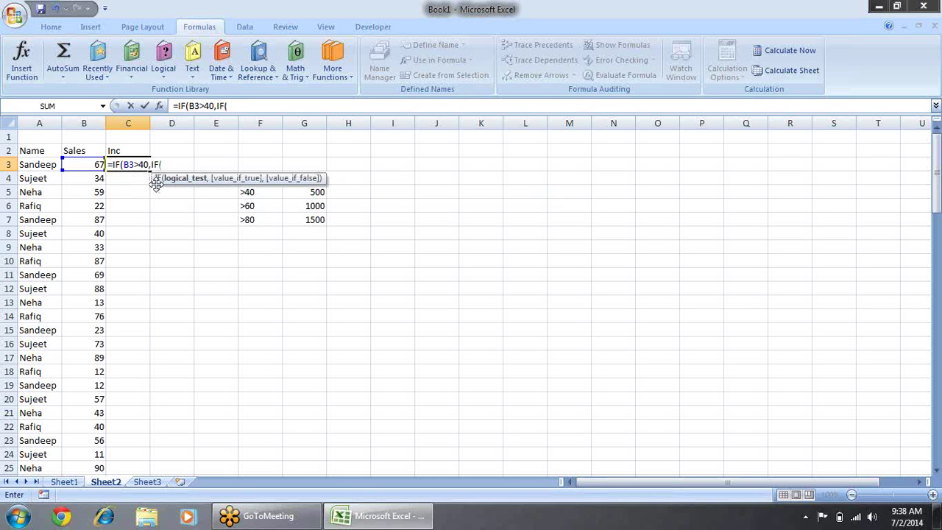
{"action": "key", "text": "Left"}
{"action": "type", "text": ">"}
{"action": "type", "text": "60"}
{"action": "type", "text": ","}
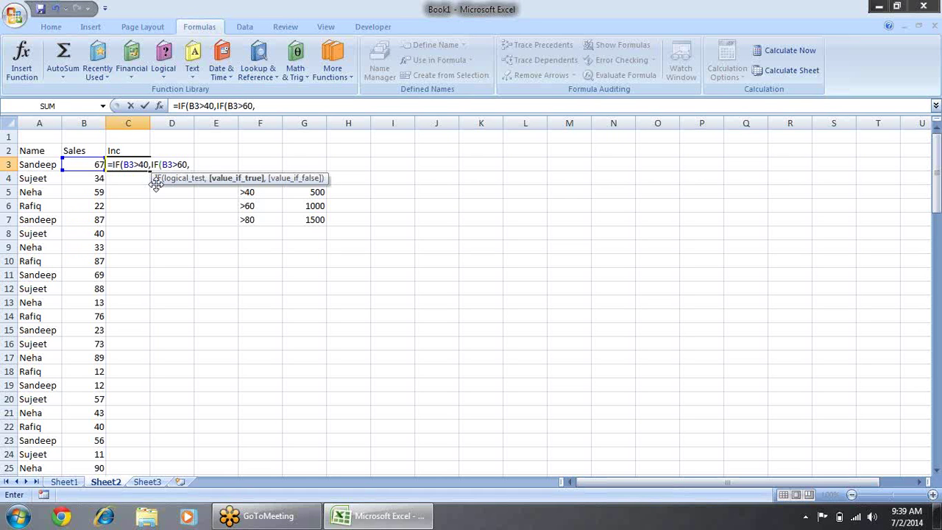
{"action": "type", "text": ","}
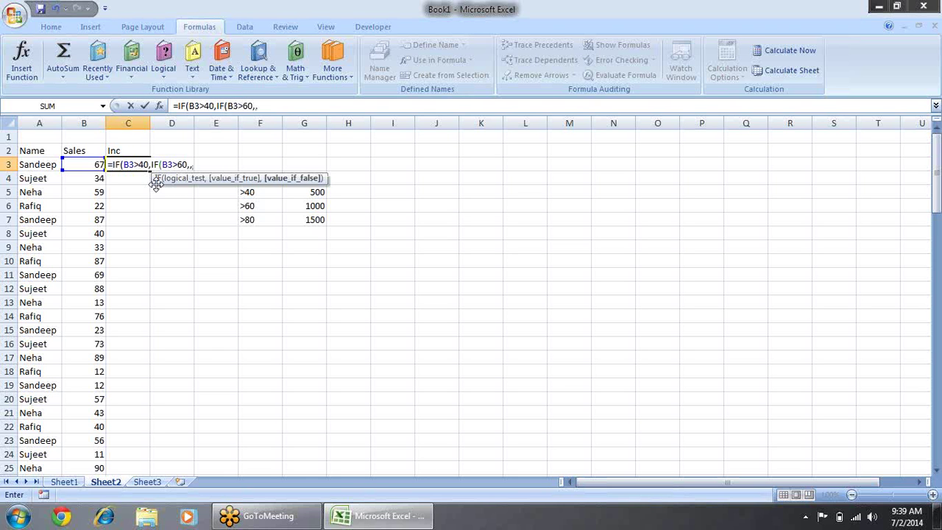
{"action": "type", "text": "500"}
{"action": "type", "text": ")"}
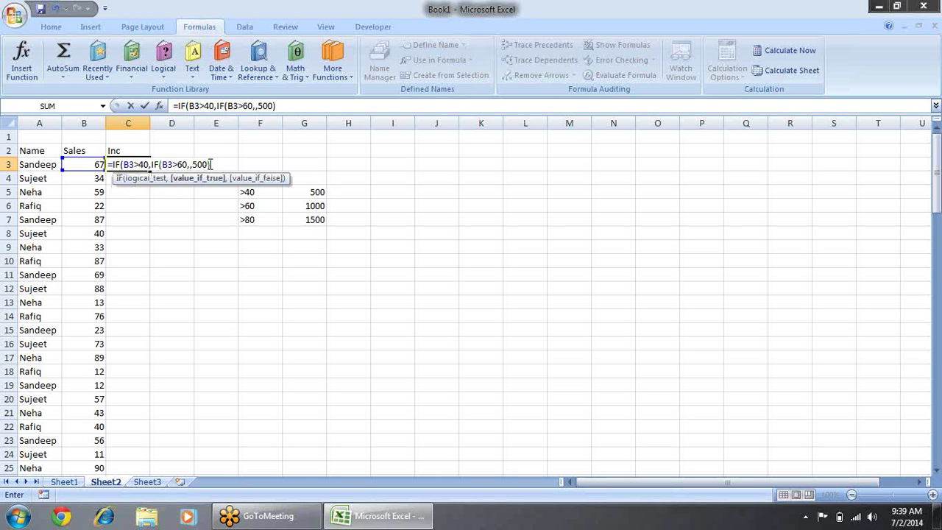
{"action": "left_click", "coordinate": [189, 165]}
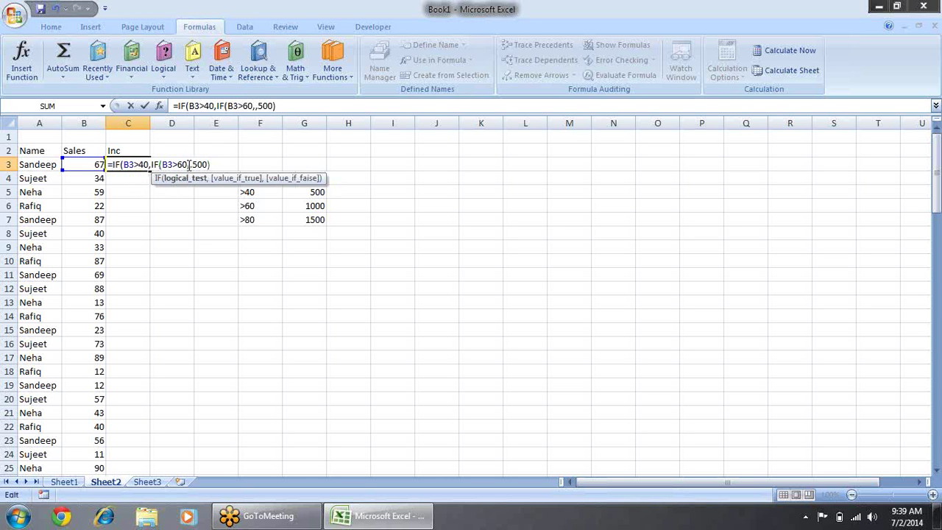
{"action": "key", "text": "Right"}
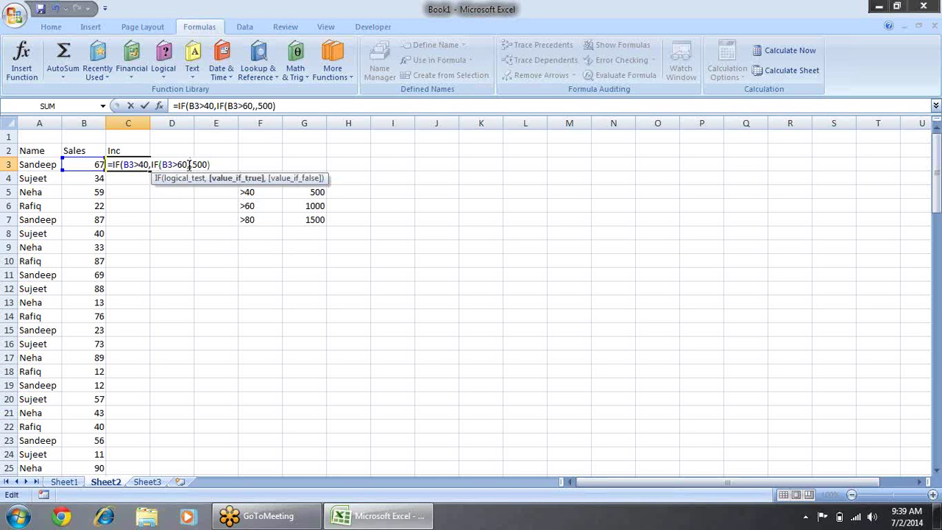
{"action": "type", "text": "if"}
{"action": "key", "text": "Tab"}
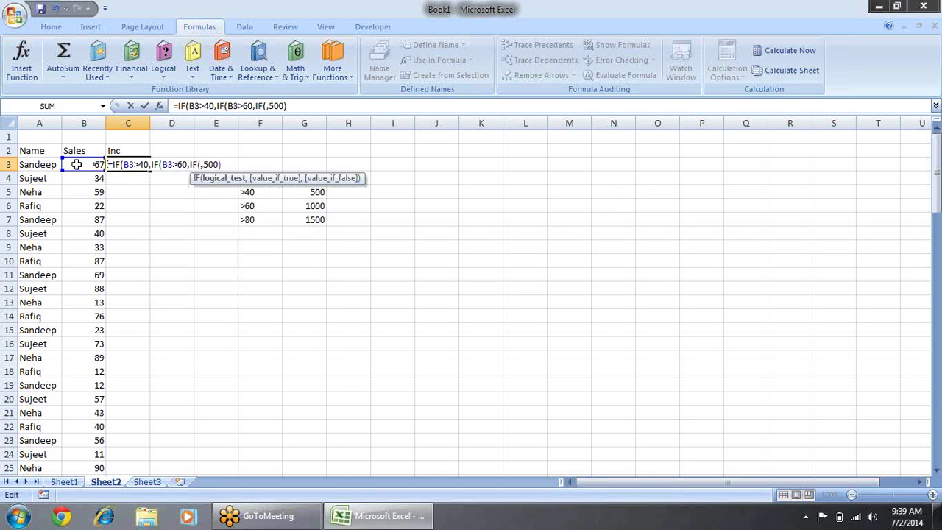
{"action": "left_click", "coordinate": [76, 165]}
{"action": "type", "text": ">"}
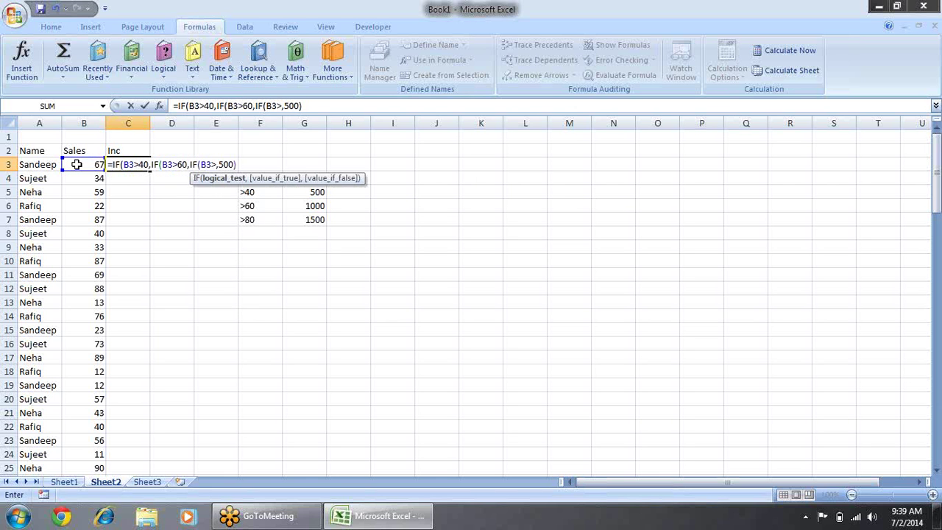
{"action": "type", "text": "80"}
{"action": "type", "text": ","}
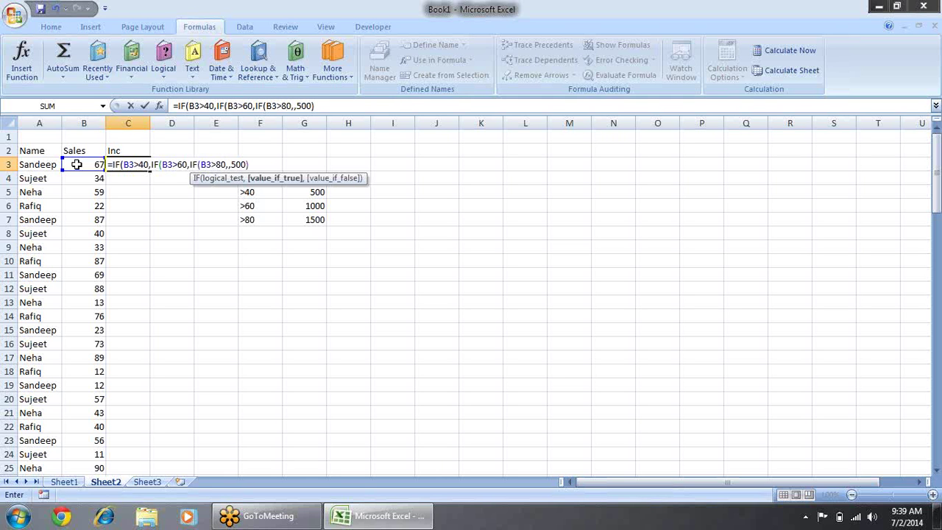
{"action": "type", "text": "1500"}
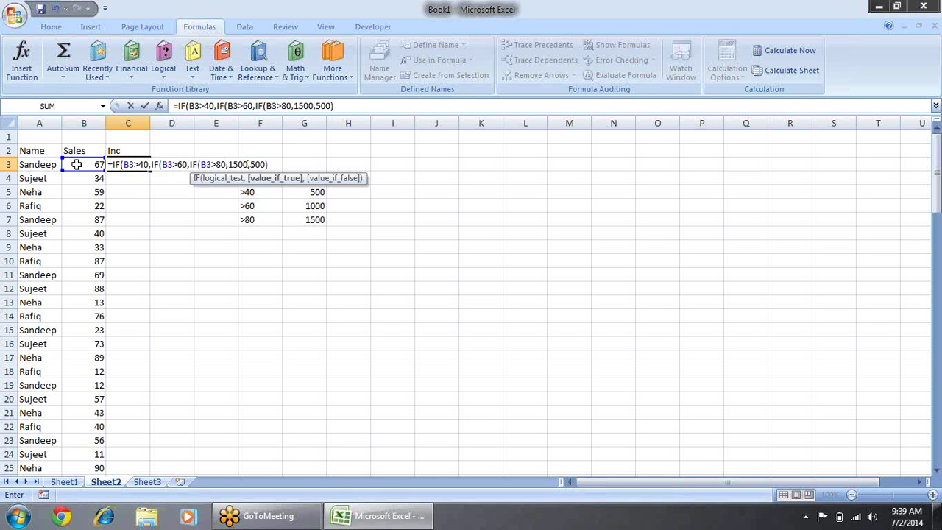
{"action": "type", "text": ","}
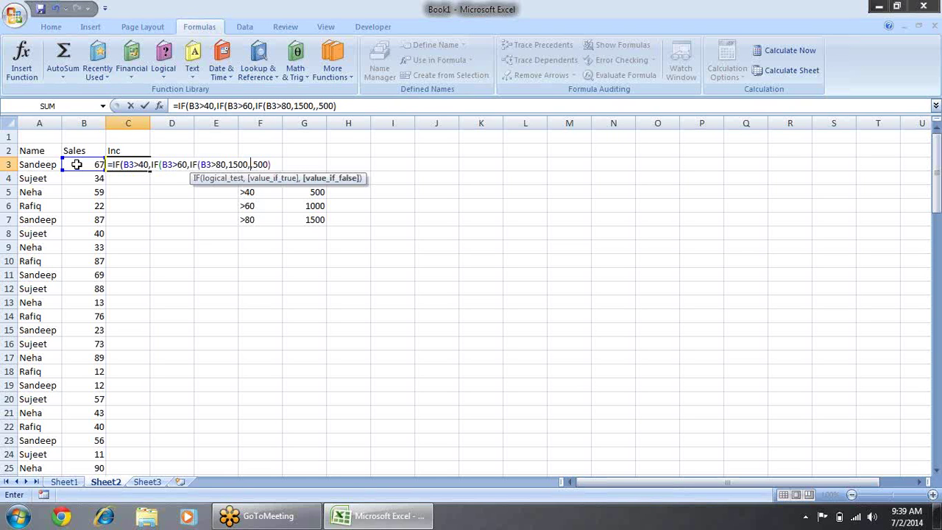
{"action": "type", "text": "100"}
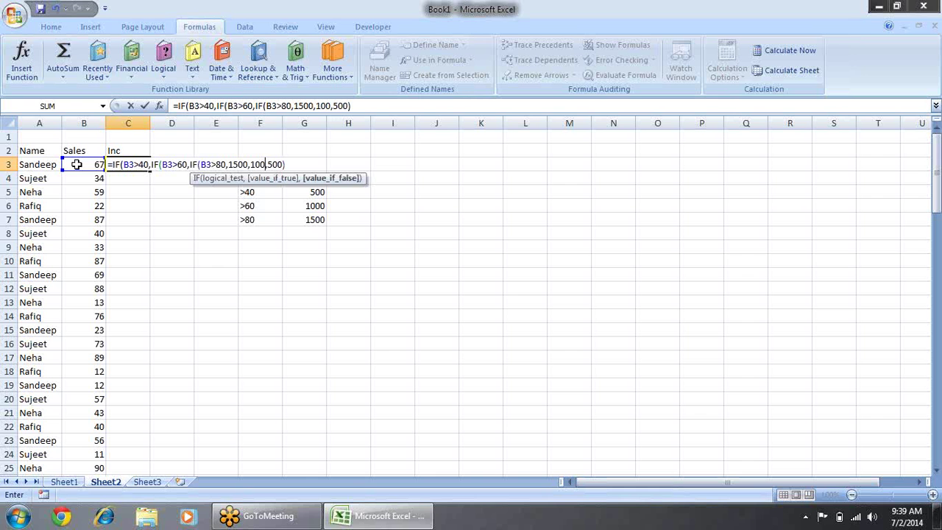
{"action": "type", "text": "0"}
{"action": "type", "text": ")"}
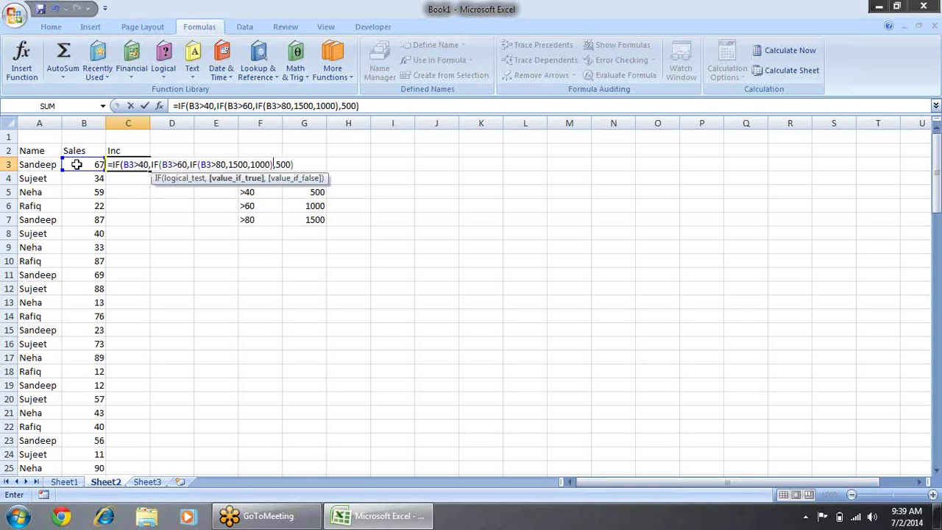
{"action": "key", "text": "Return"}
{"action": "key", "text": "Return"}
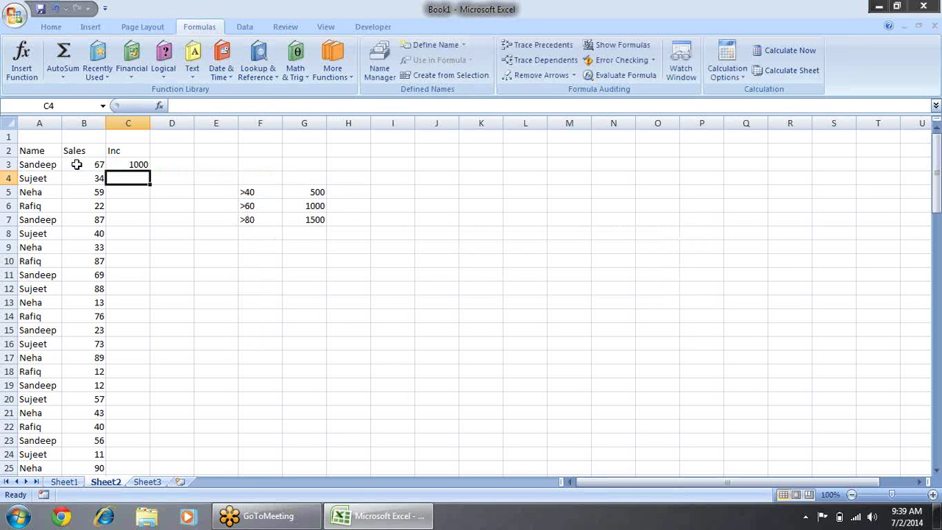
Fill C3's nested IF formula down through C25, then reopen C3's formula for editing
{"action": "key", "text": "Up"}
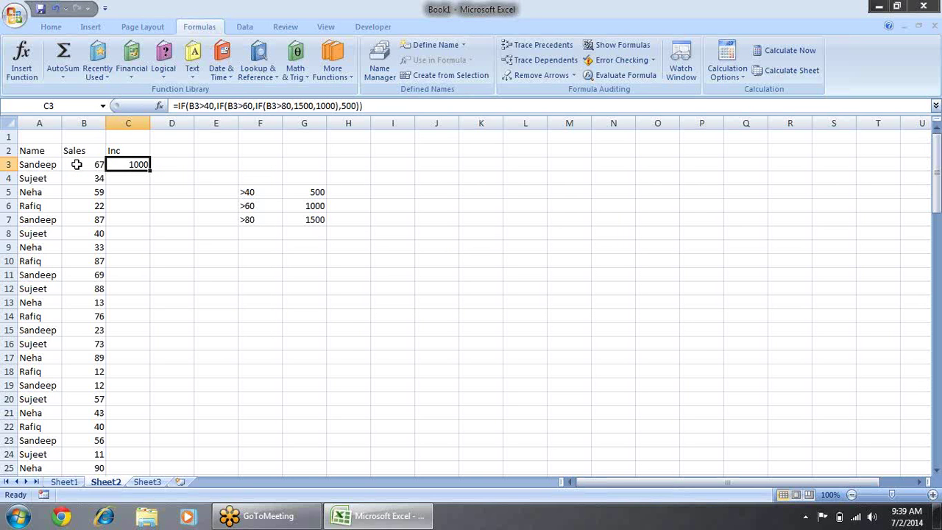
{"action": "double_click", "coordinate": [148, 170]}
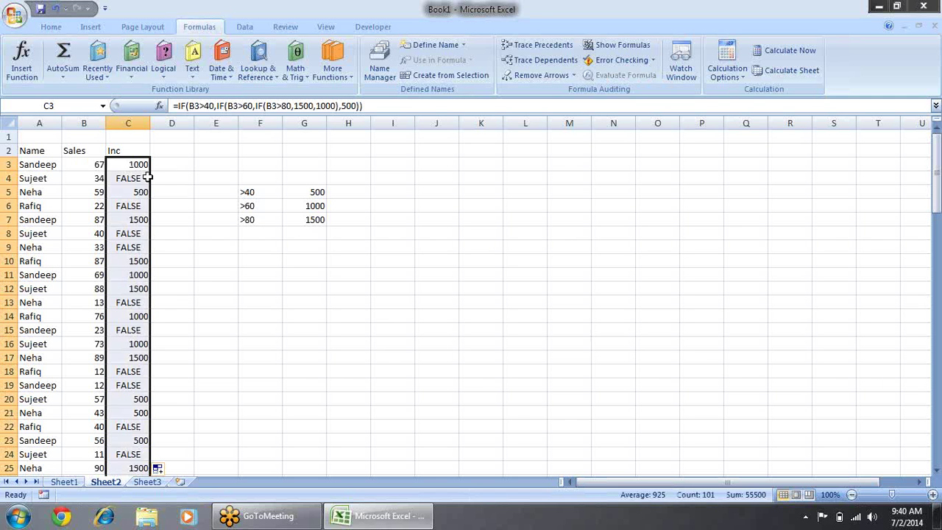
{"action": "left_click", "coordinate": [147, 182]}
{"action": "key", "text": "Up"}
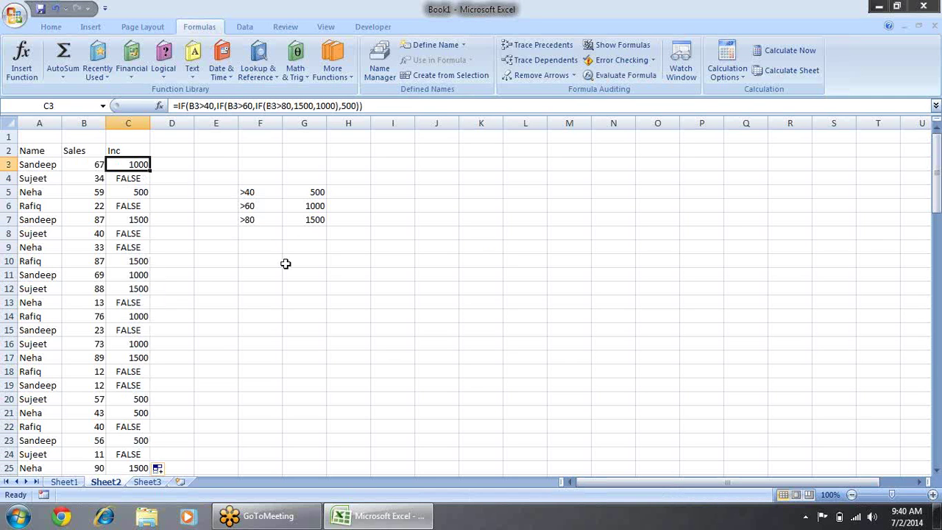
{"action": "key", "text": "F2"}
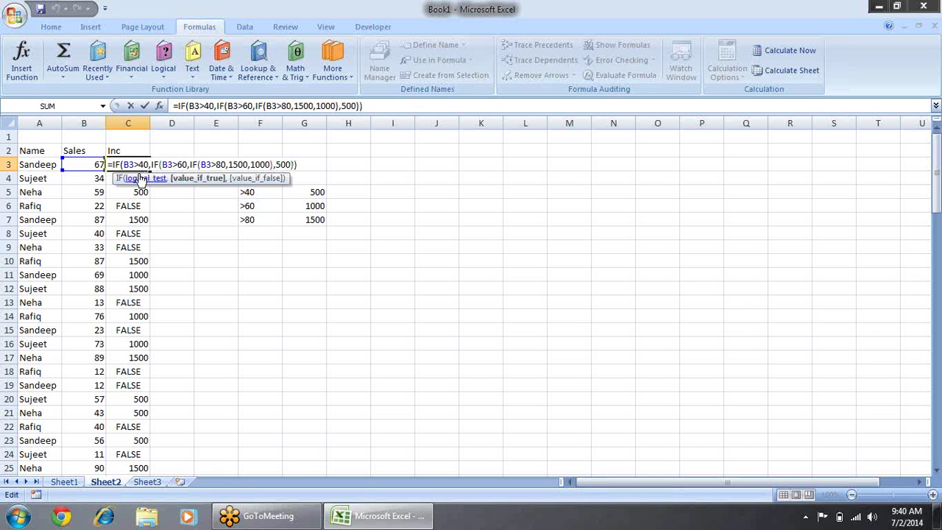
Add ,0 as the outer IF's false value in C3 and refill it through C25
{"action": "left_click", "coordinate": [140, 179]}
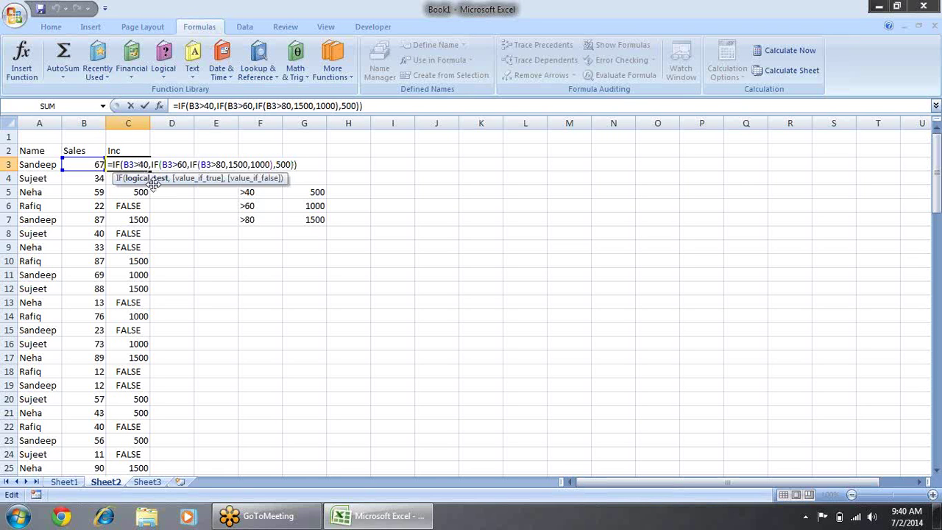
{"action": "left_click", "coordinate": [150, 181]}
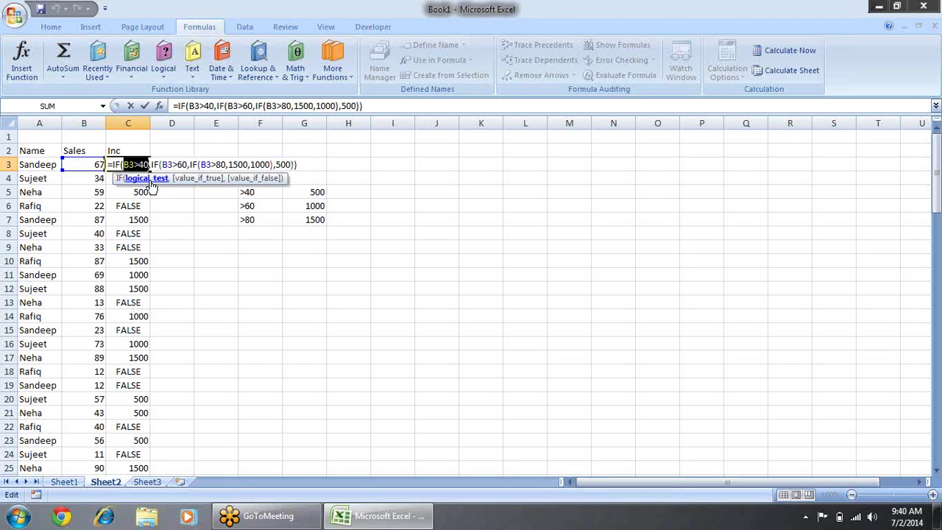
{"action": "left_click", "coordinate": [193, 180]}
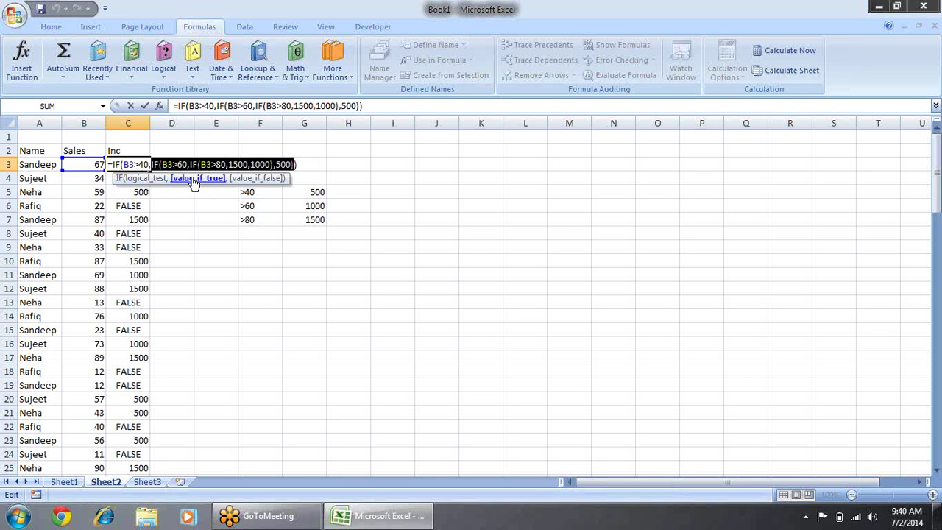
{"action": "left_click", "coordinate": [295, 164]}
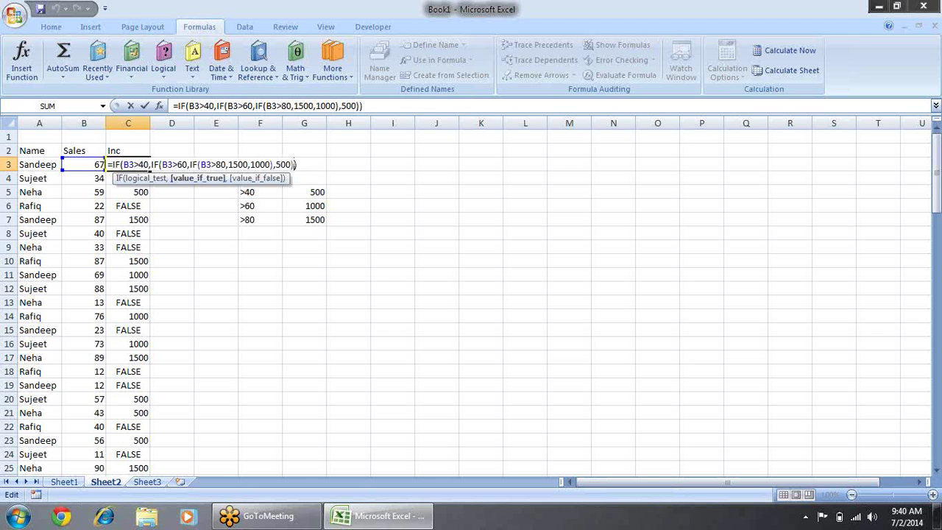
{"action": "type", "text": ","}
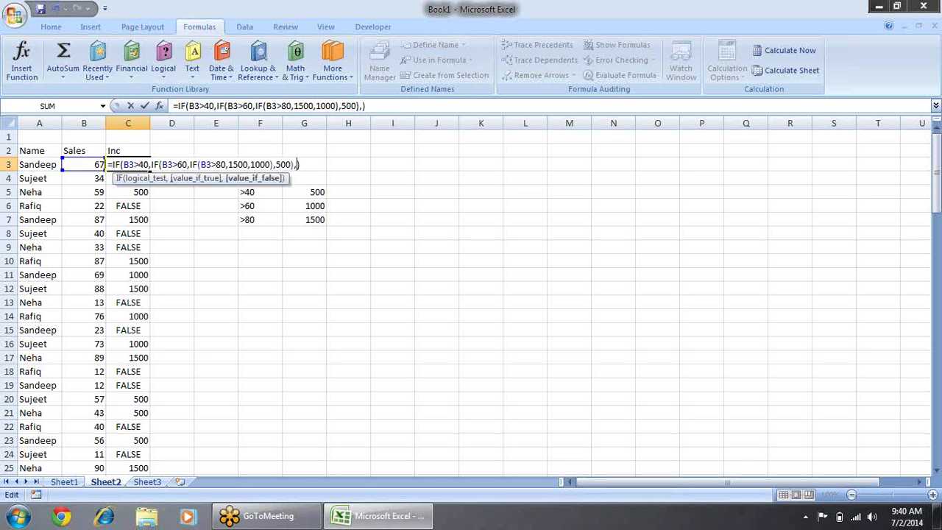
{"action": "type", "text": "0"}
{"action": "key", "text": "Return"}
{"action": "key", "text": "Up"}
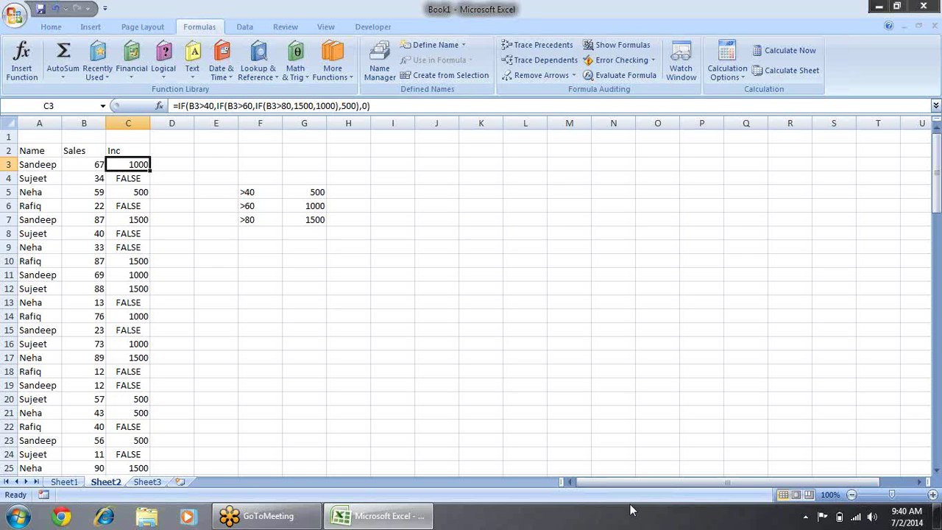
{"action": "double_click", "coordinate": [149, 171]}
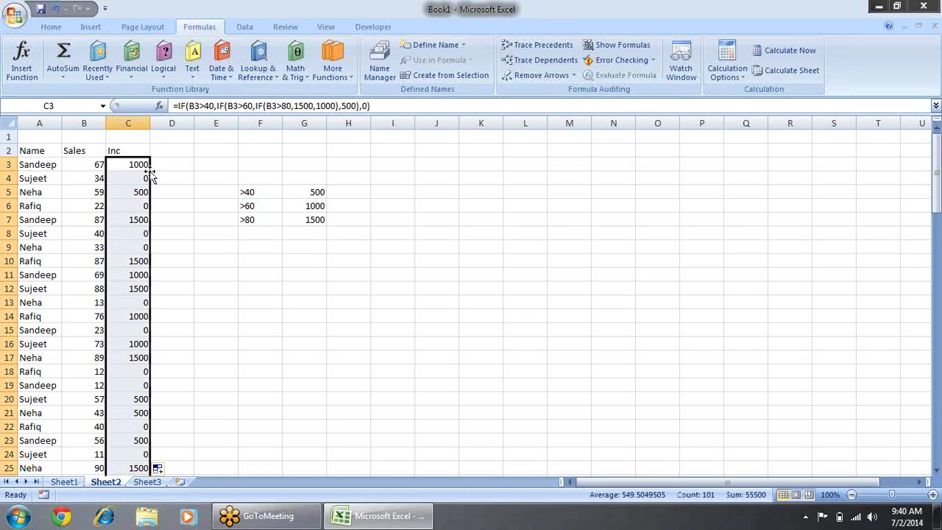
{"action": "key", "text": "Down"}
{"action": "key", "text": "Down"}
{"action": "key", "text": "Down"}
{"action": "key", "text": "Down"}
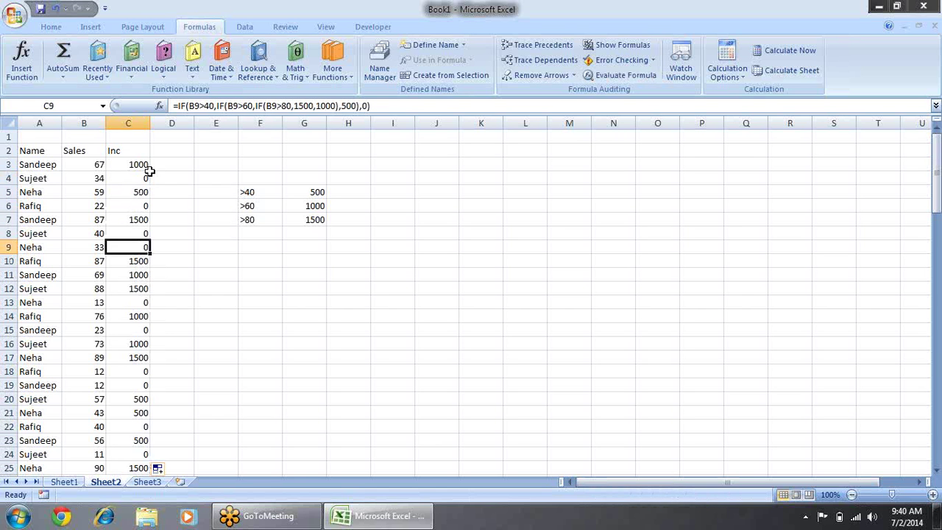
{"action": "key", "text": "Up"}
{"action": "key", "text": "Up"}
{"action": "key", "text": "Up"}
{"action": "key", "text": "Up"}
{"action": "key", "text": "Left"}
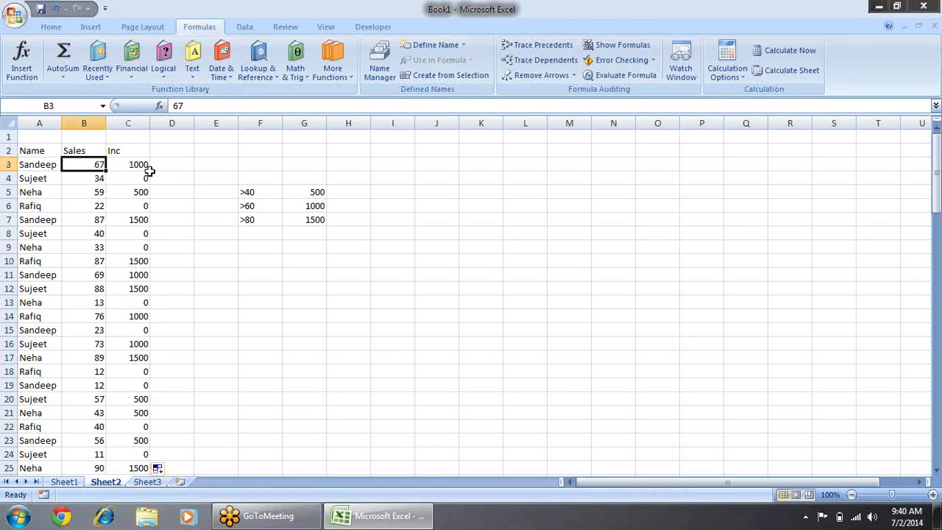
{"action": "key", "text": "Right"}
{"action": "key", "text": "Down"}
{"action": "key", "text": "Down"}
{"action": "key", "text": "Left"}
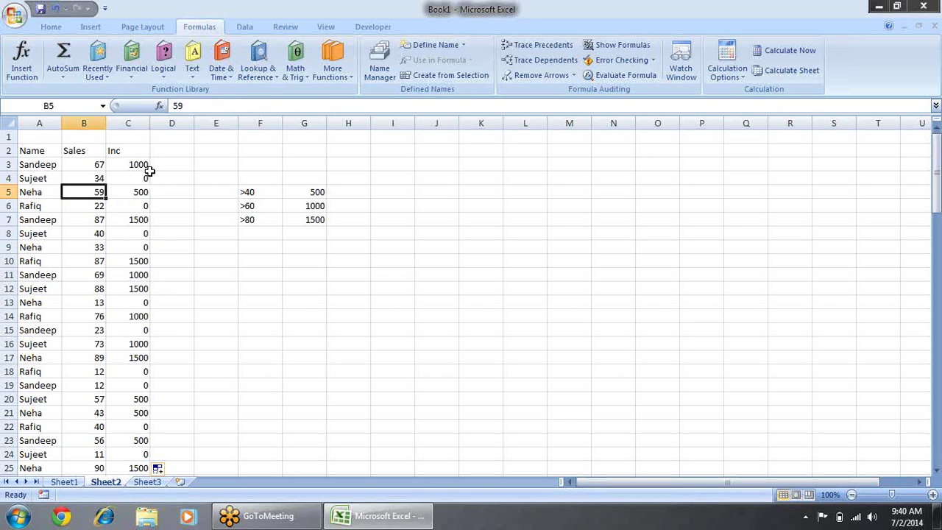
{"action": "key", "text": "Right"}
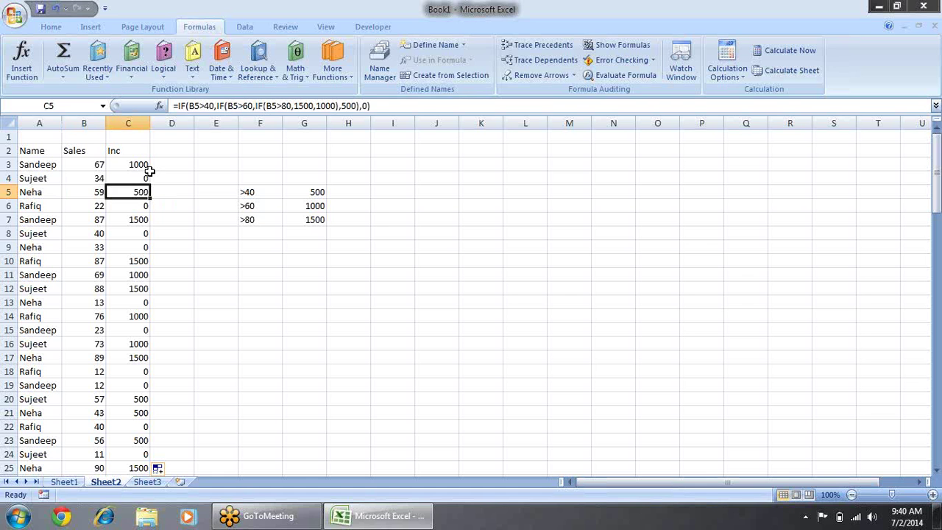
{"action": "key", "text": "Down"}
{"action": "key", "text": "Down"}
{"action": "key", "text": "Left"}
{"action": "key", "text": "Right"}
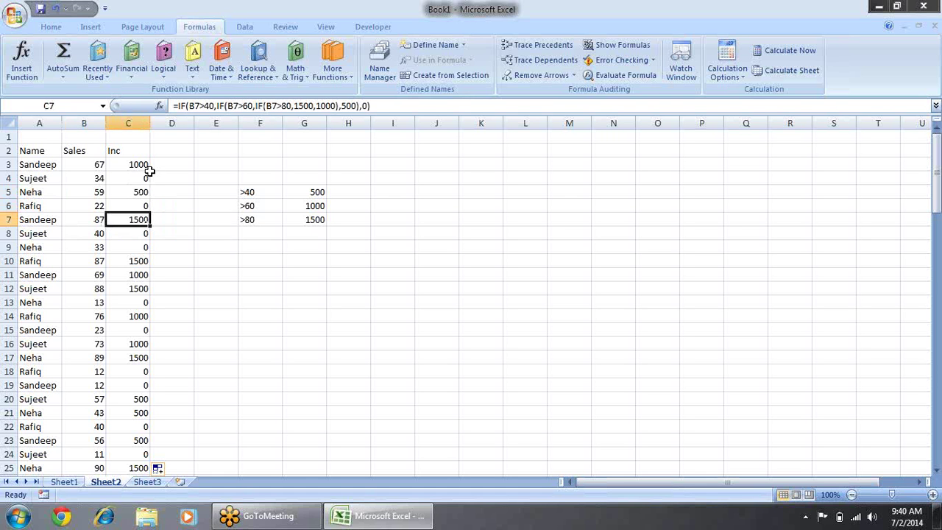
{"action": "key", "text": "Down"}
{"action": "key", "text": "Down"}
{"action": "key", "text": "Down"}
{"action": "key", "text": "Down"}
{"action": "key", "text": "Down"}
{"action": "key", "text": "Down"}
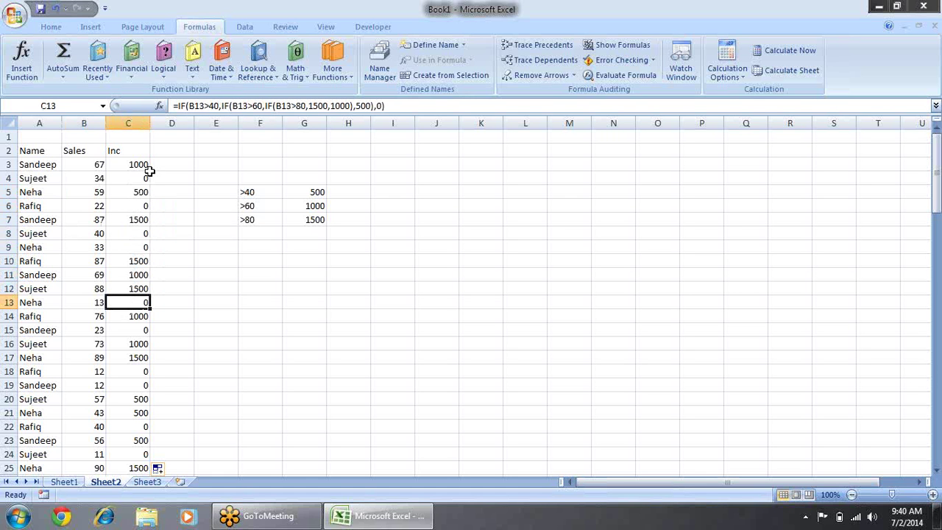
{"action": "key", "text": "Up"}
{"action": "key", "text": "Up"}
{"action": "key", "text": "Up"}
{"action": "key", "text": "Up"}
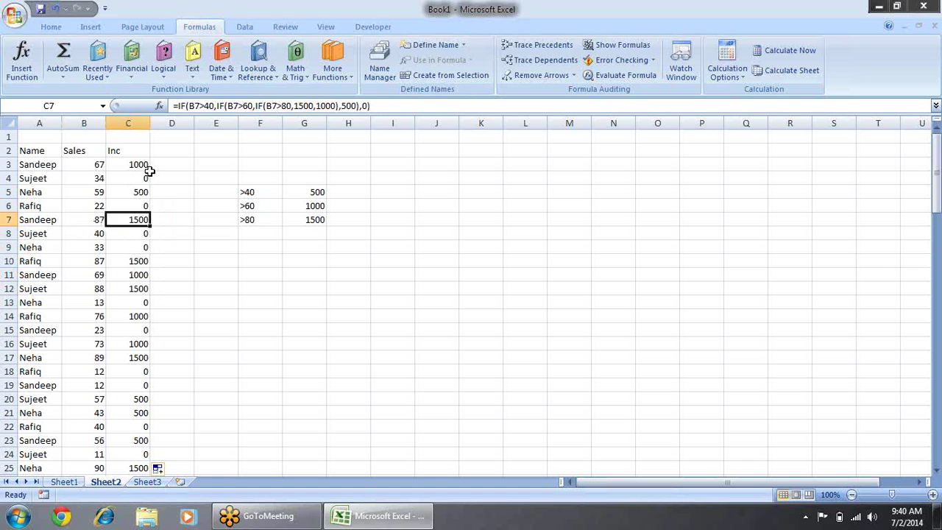
{"action": "key", "text": "Right"}
{"action": "key", "text": "Right"}
{"action": "key", "text": "Right"}
{"action": "key", "text": "Left"}
{"action": "key", "text": "Left"}
{"action": "key", "text": "Left"}
{"action": "key", "text": "Up"}
{"action": "key", "text": "Up"}
{"action": "key", "text": "Up"}
{"action": "key", "text": "Up"}
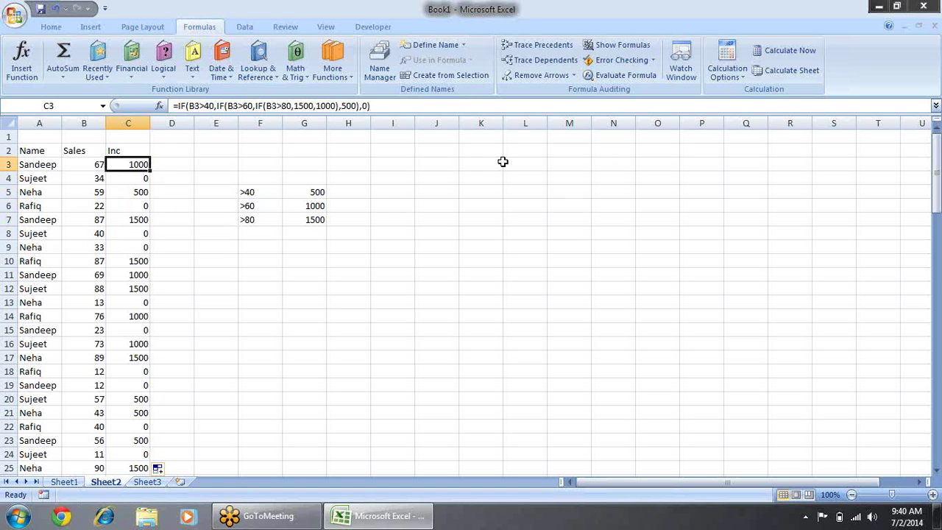
Evaluate C3's formula step by step with B3=67 through each test until it returns 1000
{"action": "left_click", "coordinate": [620, 75]}
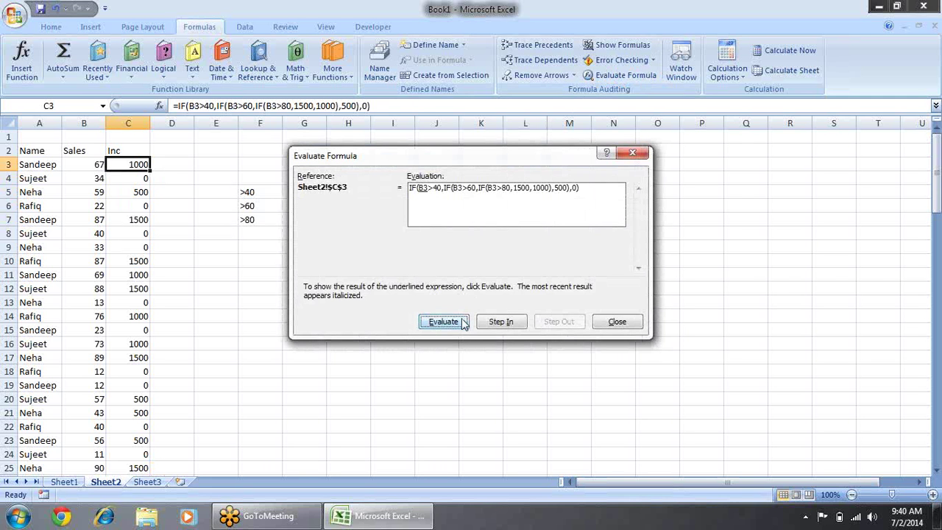
{"action": "left_click", "coordinate": [443, 321]}
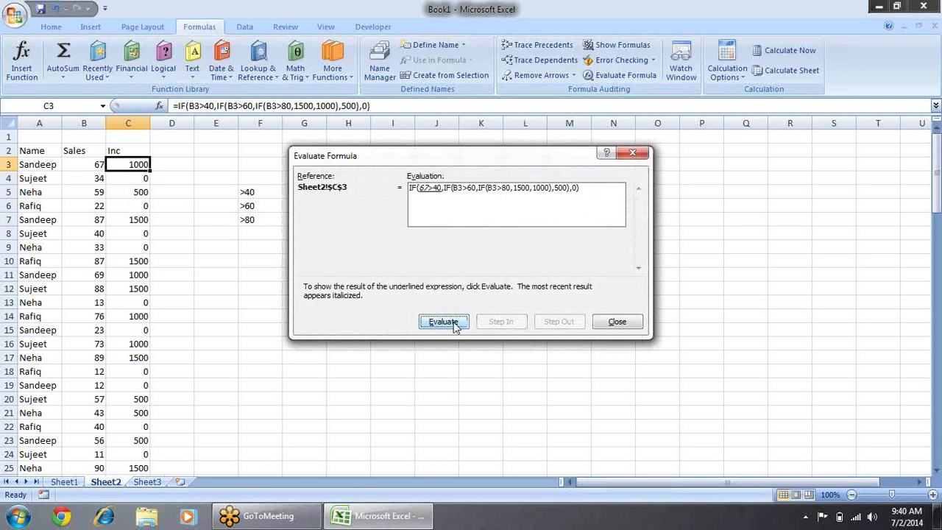
{"action": "left_click", "coordinate": [455, 327]}
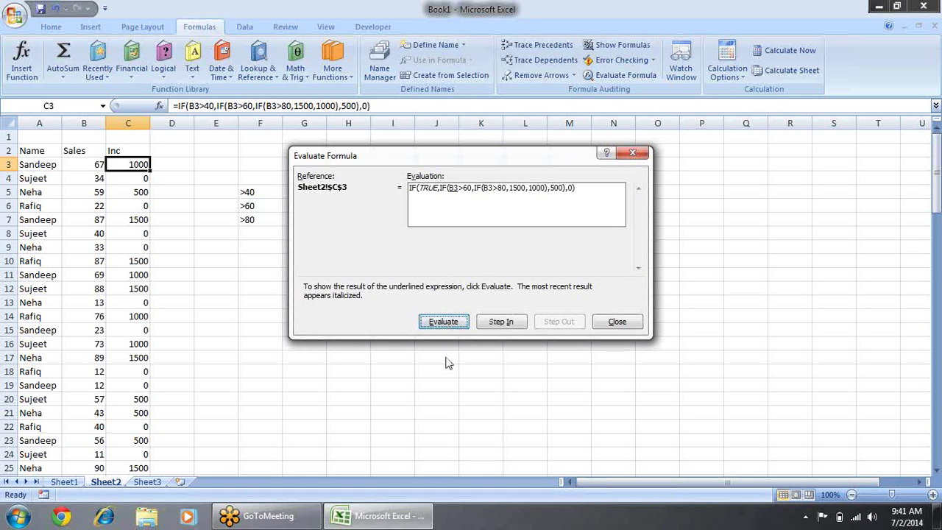
{"action": "left_click", "coordinate": [455, 327]}
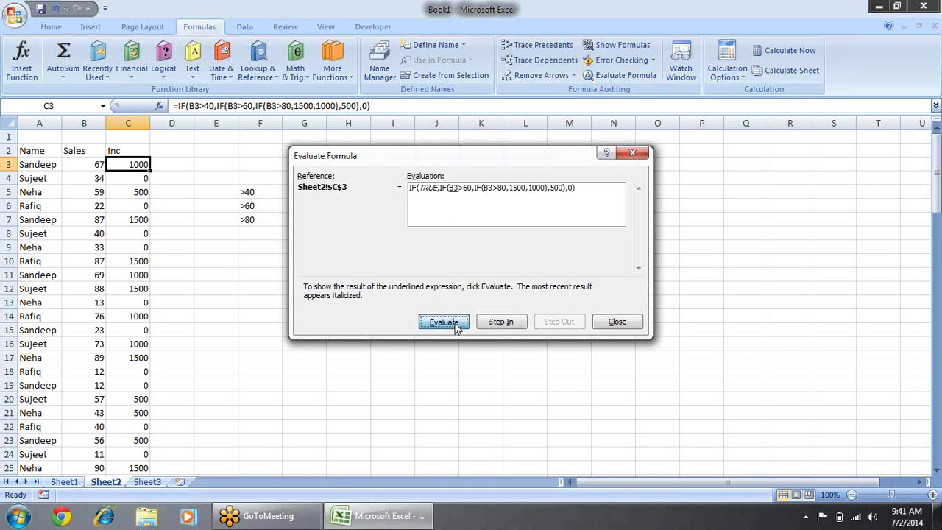
{"action": "left_click", "coordinate": [455, 327]}
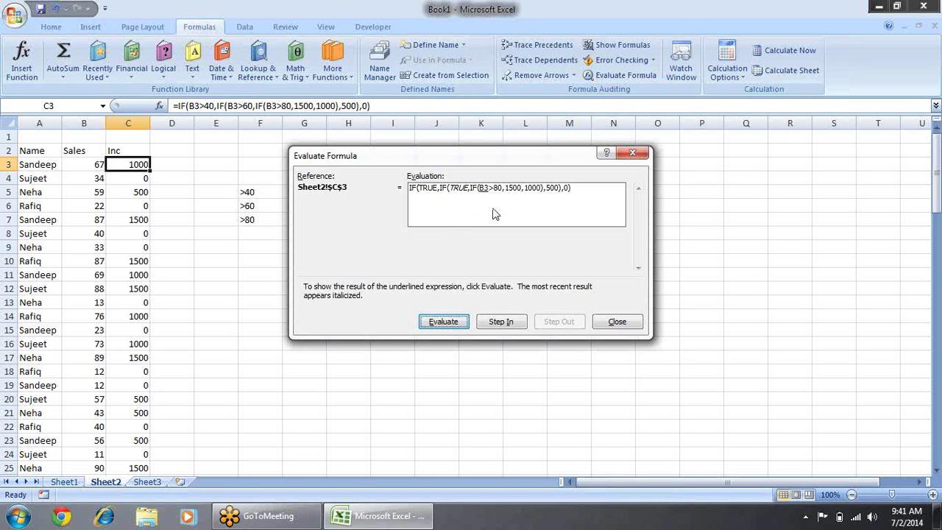
{"action": "left_click", "coordinate": [464, 323]}
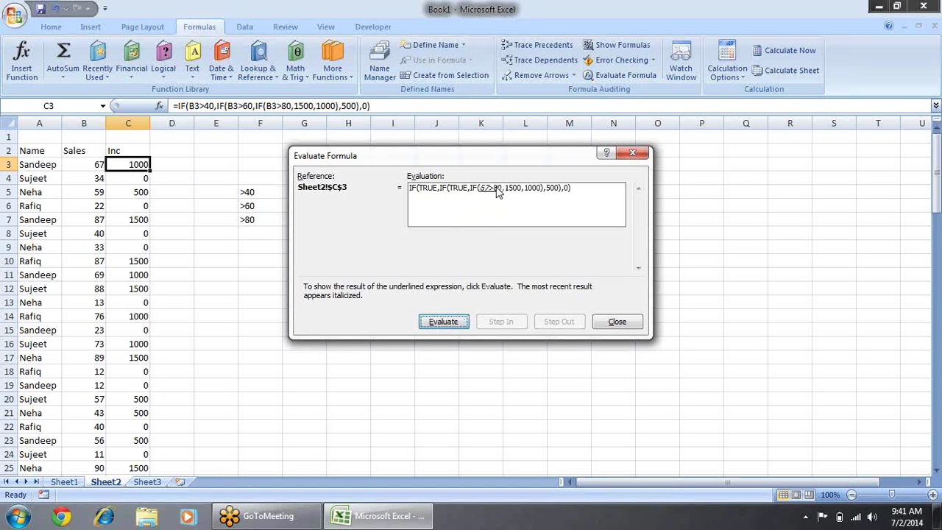
{"action": "left_click", "coordinate": [444, 324]}
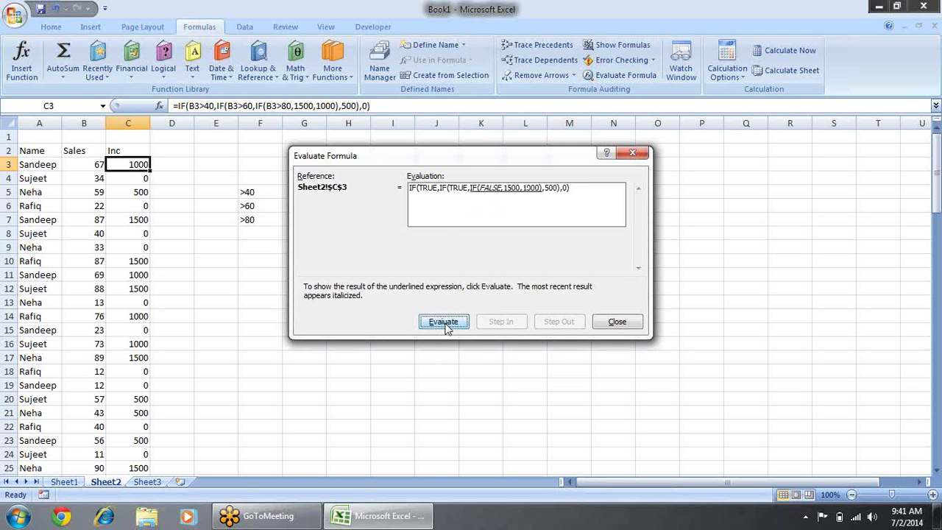
{"action": "left_click", "coordinate": [445, 324]}
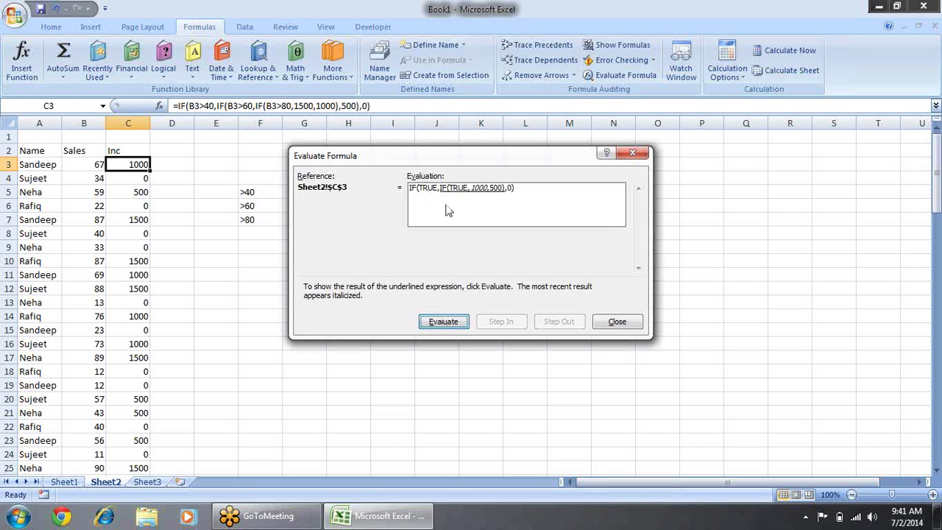
{"action": "left_click", "coordinate": [440, 324]}
{"action": "left_click", "coordinate": [447, 328]}
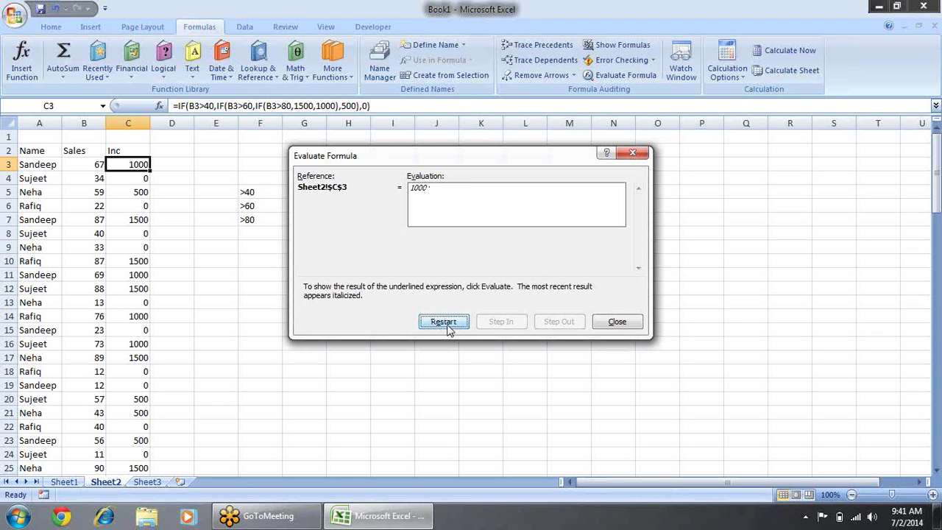
Close the Evaluate Formula dialog and move back toward the threshold table
{"action": "left_click", "coordinate": [618, 324]}
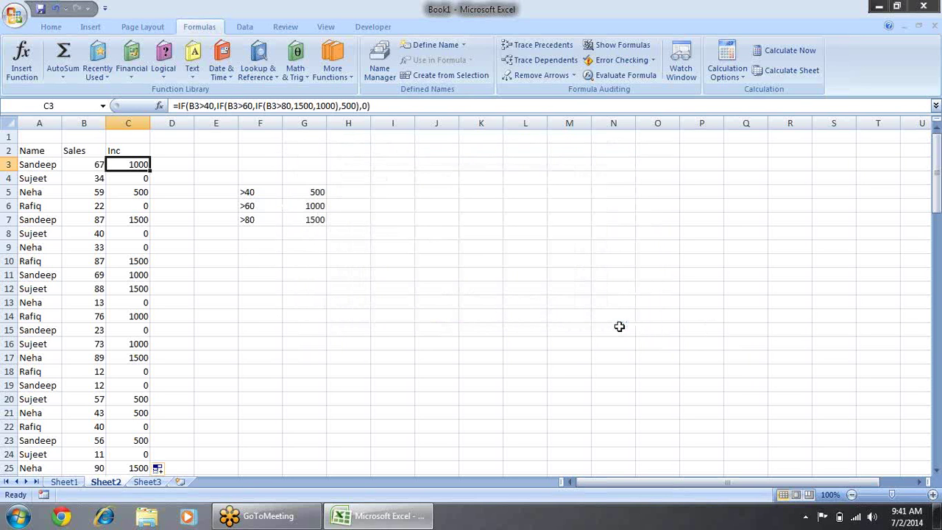
{"action": "left_click", "coordinate": [619, 327]}
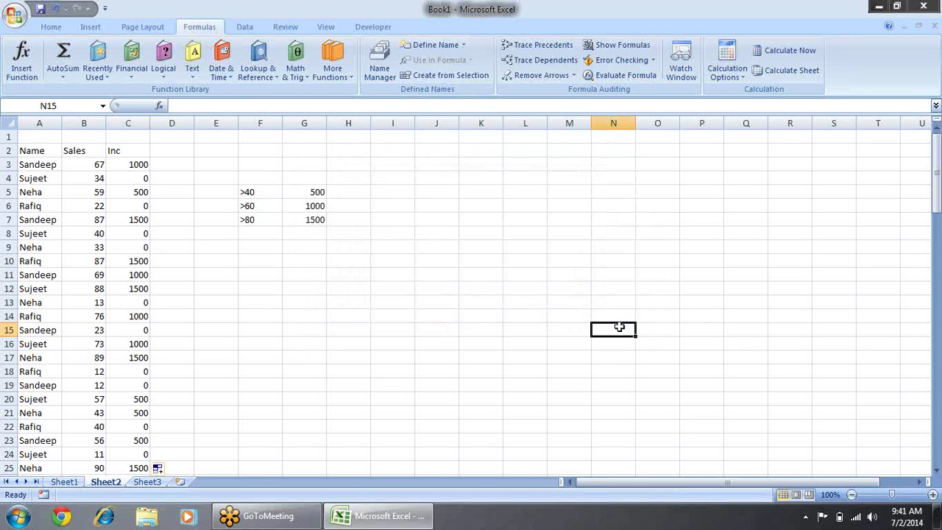
{"action": "key", "text": "Left"}
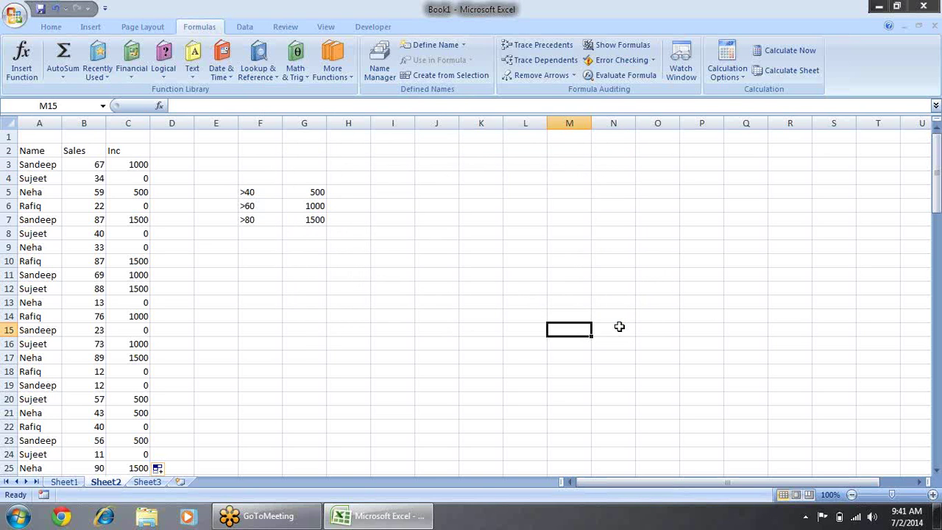
{"action": "key", "text": "Left"}
{"action": "key", "text": "Left"}
{"action": "key", "text": "Left"}
{"action": "key", "text": "Left"}
{"action": "key", "text": "Up"}
{"action": "key", "text": "Up"}
{"action": "key", "text": "Up"}
{"action": "key", "text": "Up"}
{"action": "key", "text": "Up"}
{"action": "key", "text": "Up"}
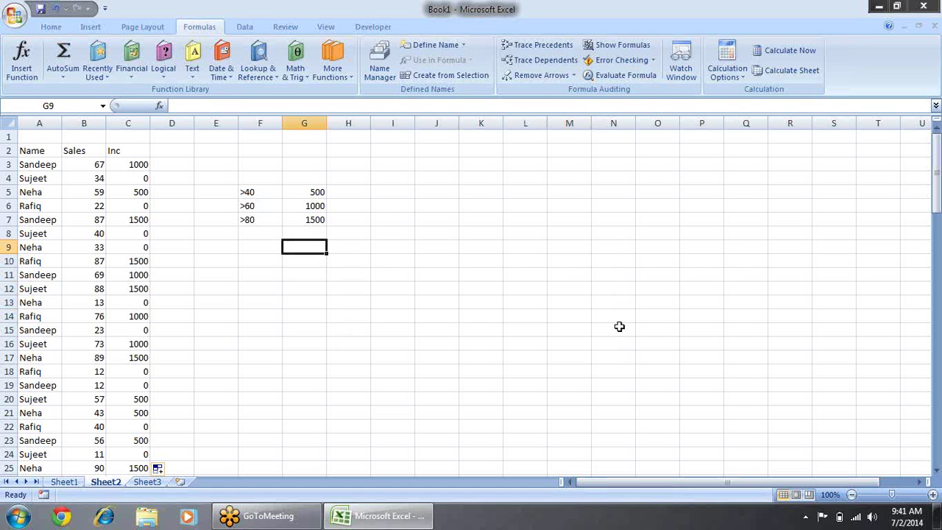
{"action": "key", "text": "Up"}
{"action": "key", "text": "Up"}
{"action": "key", "text": "Up"}
{"action": "key", "text": "Up"}
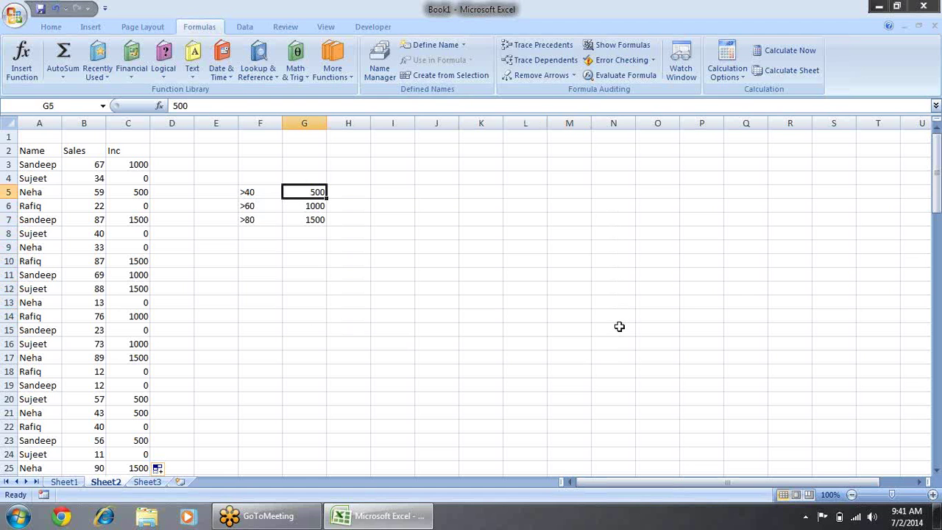
Compare the 500, 1000 and 1500 incentives with their >40, >60, >80 thresholds in F5:G7
{"action": "key", "text": "Left"}
{"action": "key", "text": "Right"}
{"action": "key", "text": "Right"}
{"action": "key", "text": "Left"}
{"action": "key", "text": "Down"}
{"action": "key", "text": "Up"}
{"action": "key", "text": "shift+Down"}
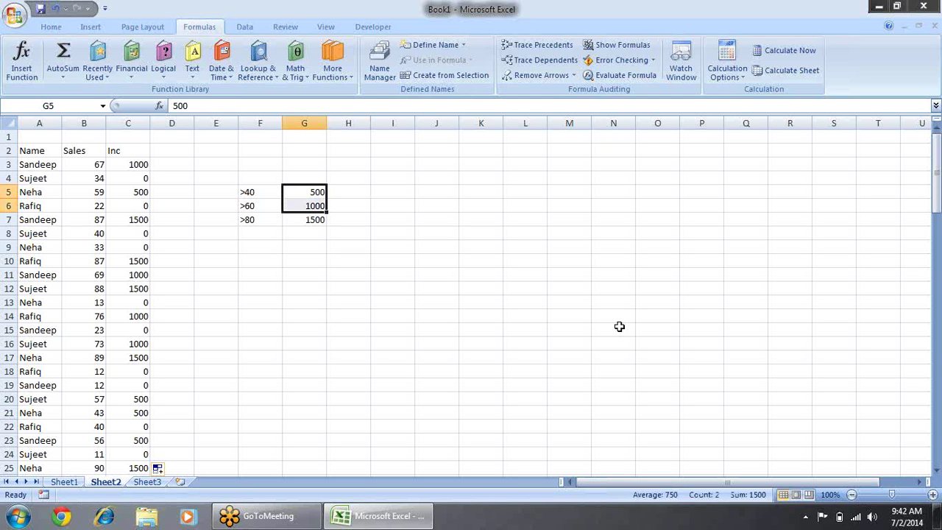
{"action": "key", "text": "Left"}
{"action": "key", "text": "Left"}
{"action": "key", "text": "Left"}
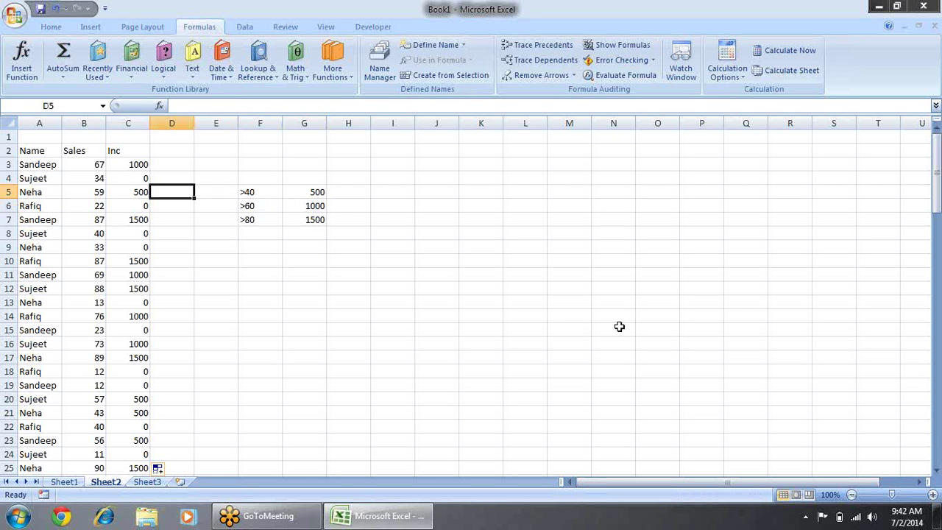
{"action": "key", "text": "Right"}
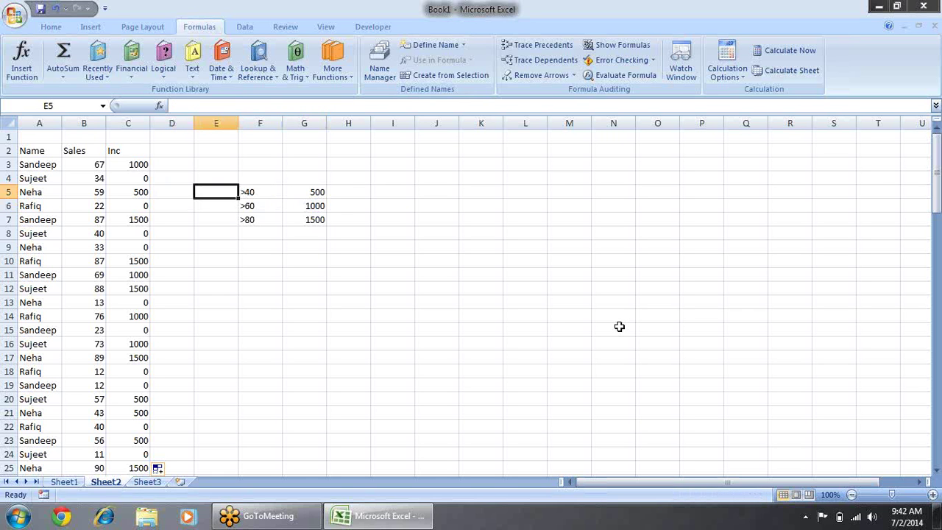
{"action": "key", "text": "Right"}
{"action": "key", "text": "Right"}
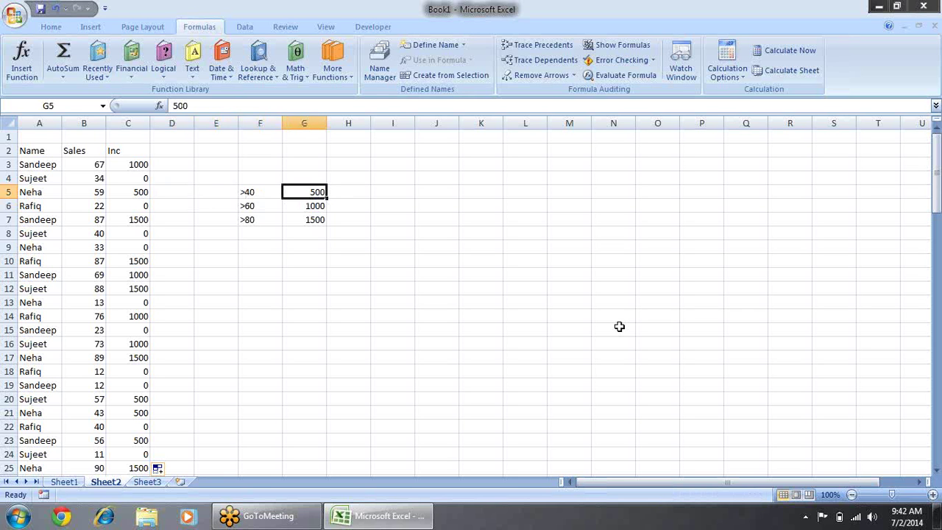
{"action": "key", "text": "Down"}
{"action": "key", "text": "Down"}
{"action": "key", "text": "Down"}
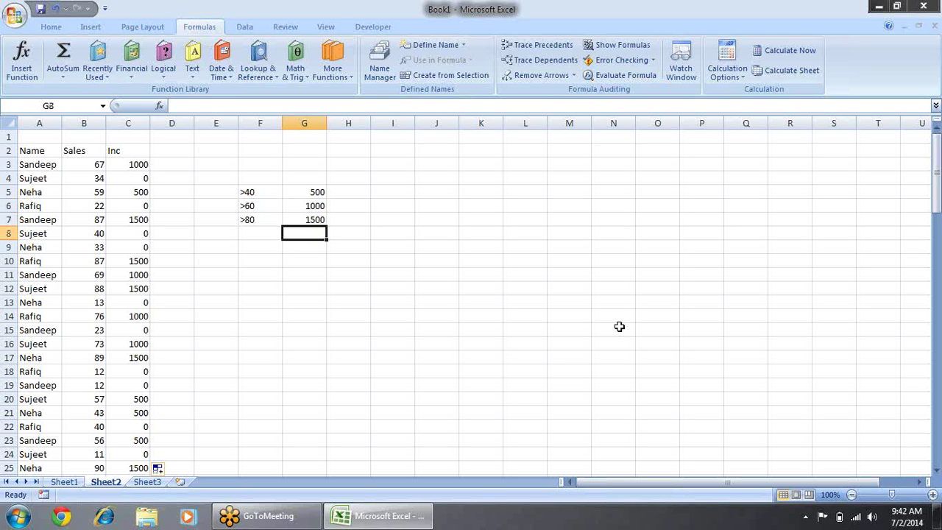
{"action": "key", "text": "Up"}
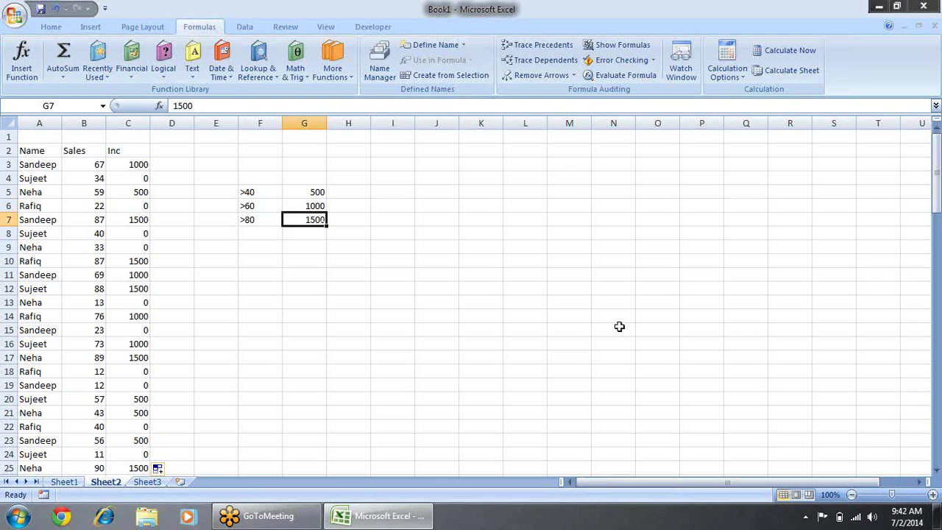
{"action": "key", "text": "Down"}
{"action": "key", "text": "Left"}
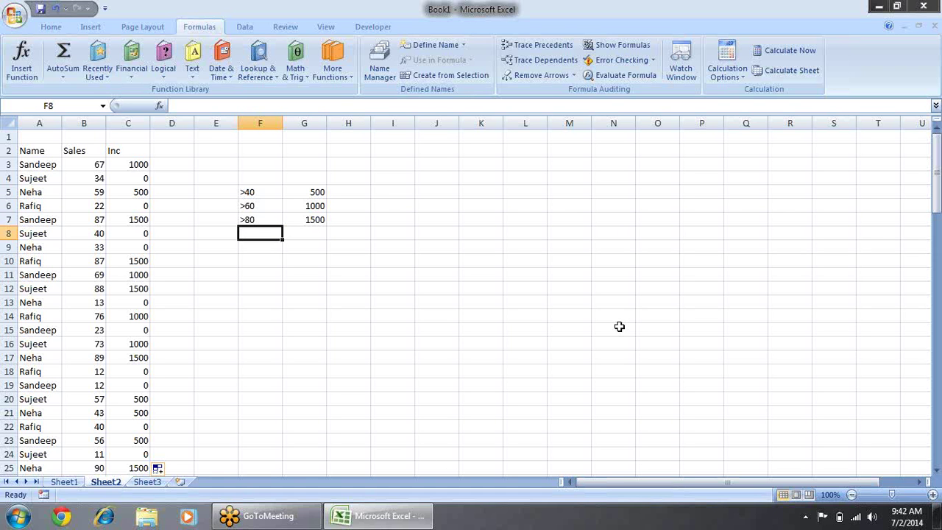
{"action": "type", "text": "6"}
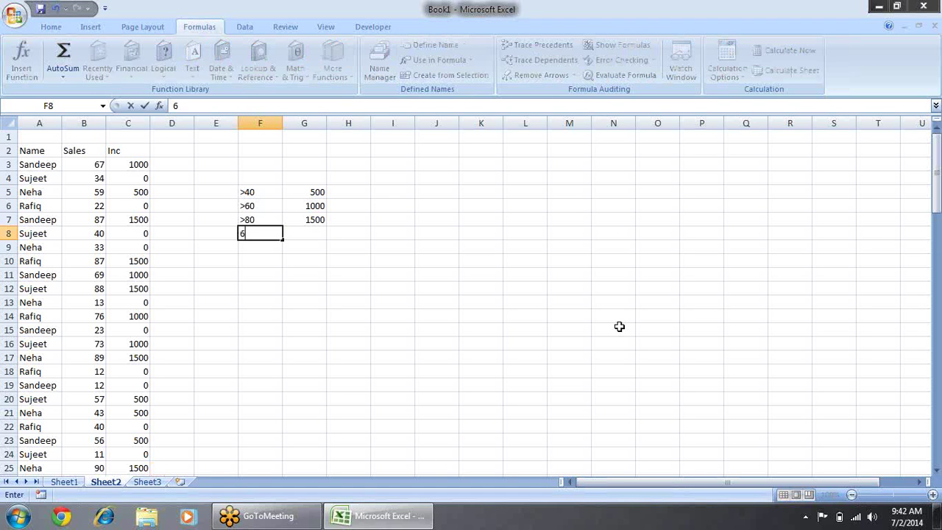
{"action": "type", "text": "0"}
{"action": "type", "text": "-70"}
{"action": "key", "text": "Return"}
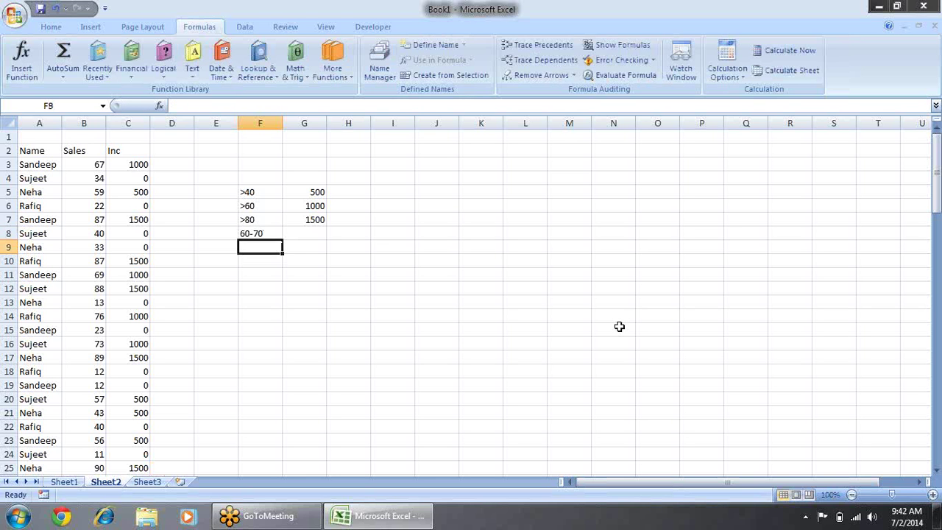
{"action": "key", "text": "Up"}
{"action": "key", "text": "Right"}
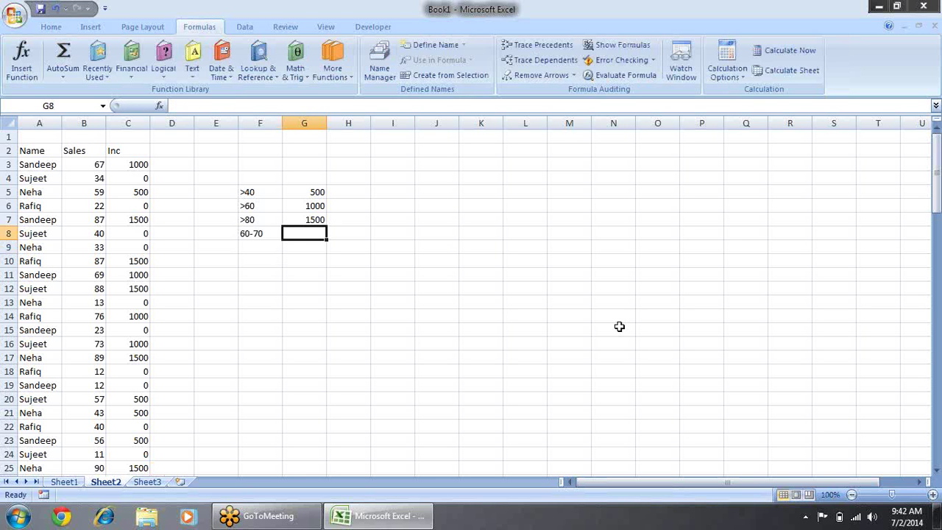
{"action": "type", "text": "200"}
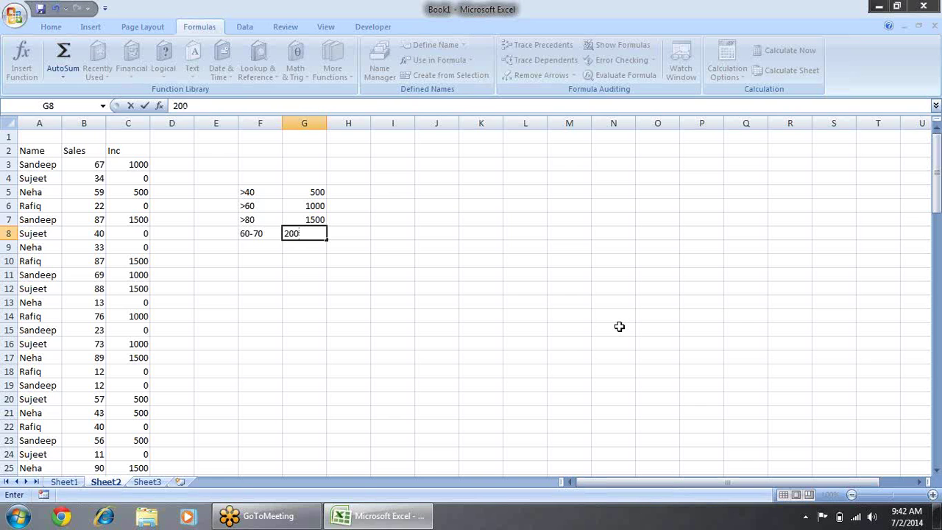
{"action": "key", "text": "Return"}
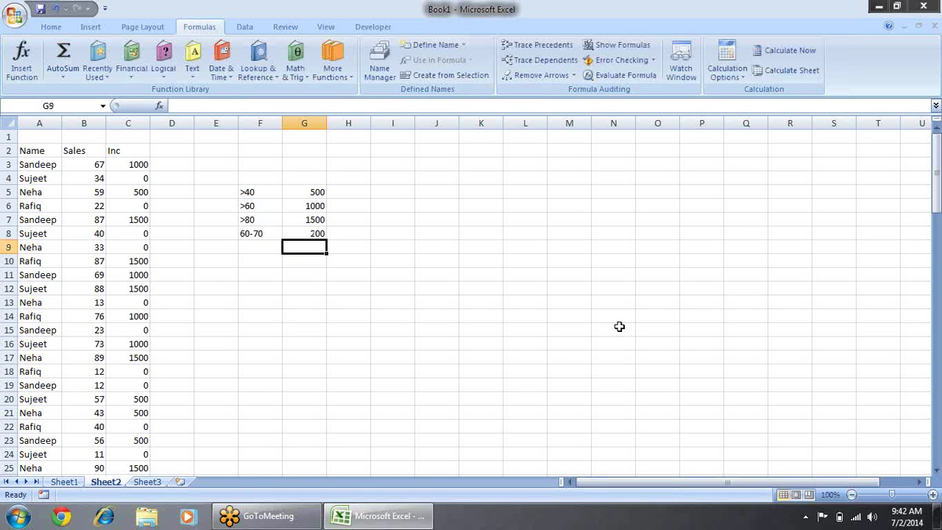
{"action": "key", "text": "Up"}
{"action": "key", "text": "Up"}
{"action": "key", "text": "Up"}
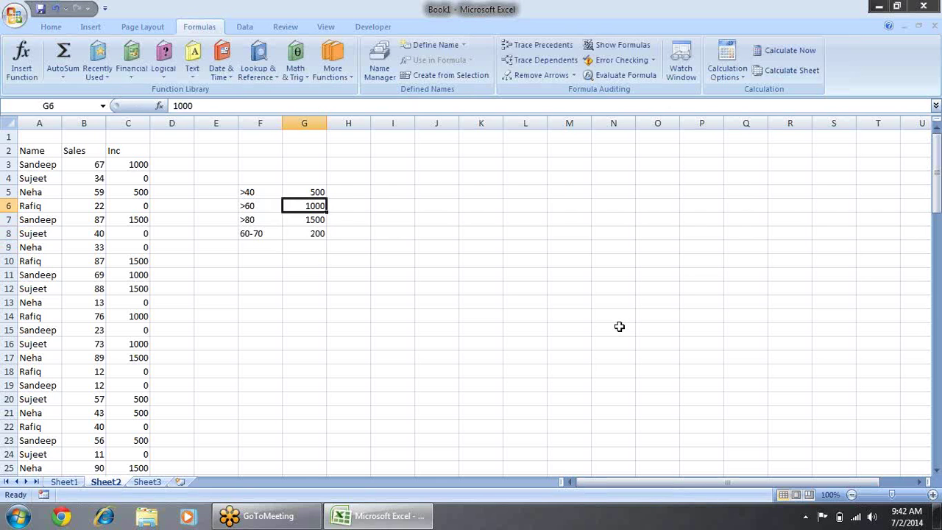
{"action": "key", "text": "Up"}
{"action": "key", "text": "shift+Down"}
{"action": "key", "text": "shift+Down"}
{"action": "key", "text": "Down"}
{"action": "key", "text": "Down"}
{"action": "key", "text": "Down"}
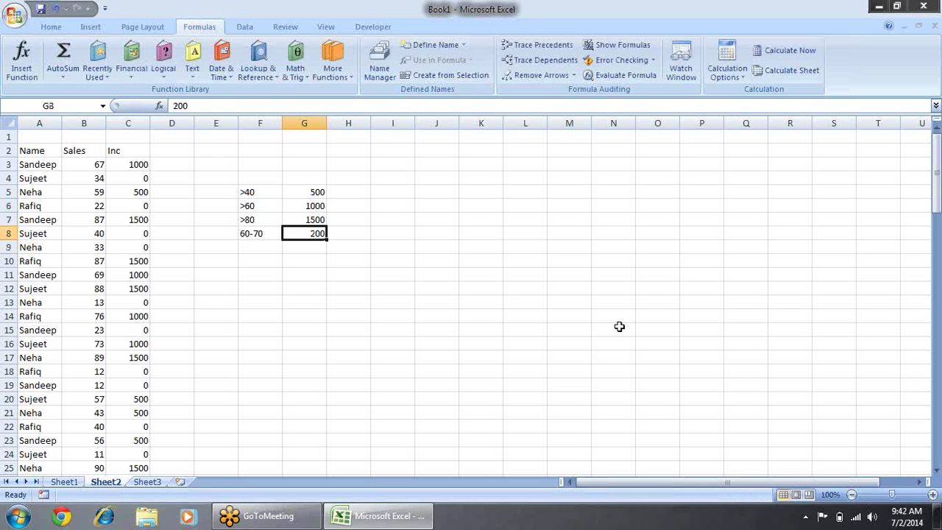
{"action": "key", "text": "Left"}
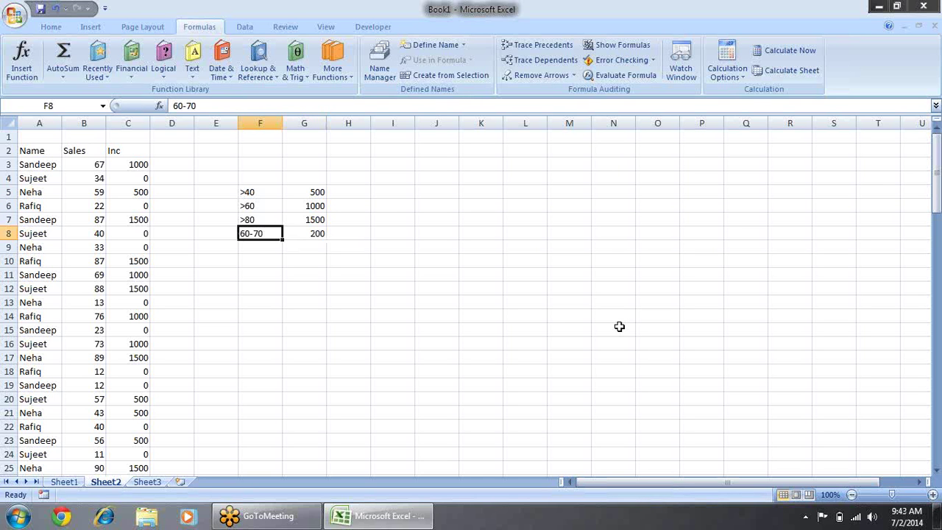
{"action": "key", "text": "Right"}
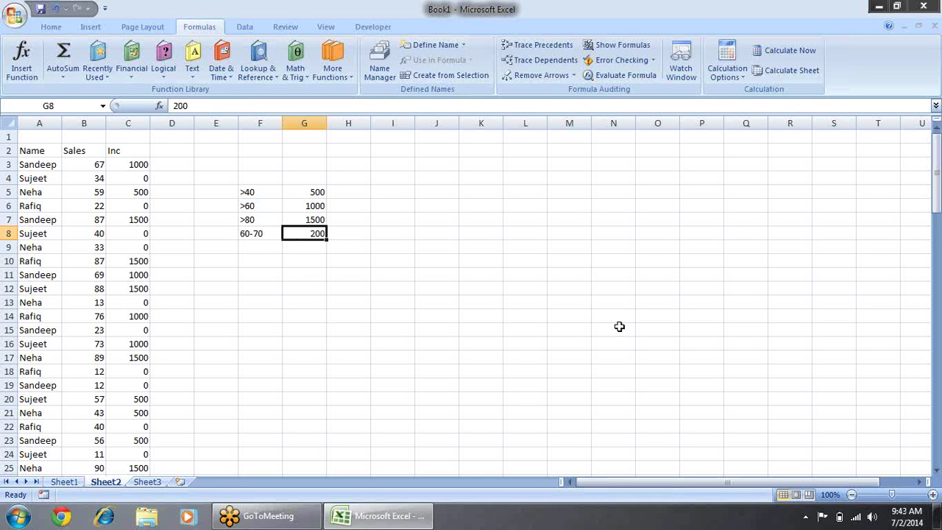
{"action": "key", "text": "Left"}
{"action": "key", "text": "Left"}
{"action": "key", "text": "Up"}
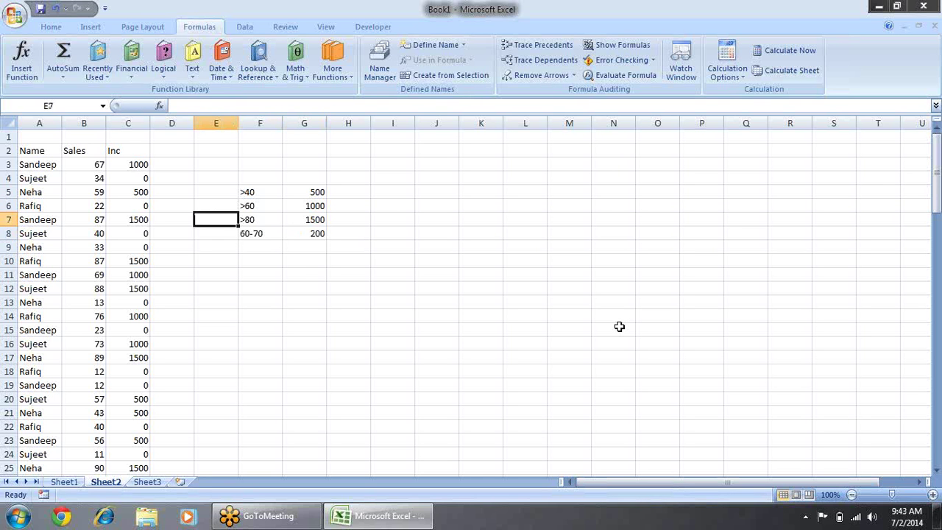
{"action": "key", "text": "Up"}
{"action": "key", "text": "Up"}
{"action": "key", "text": "Up"}
{"action": "key", "text": "Up"}
{"action": "key", "text": "Left"}
{"action": "key", "text": "Left"}
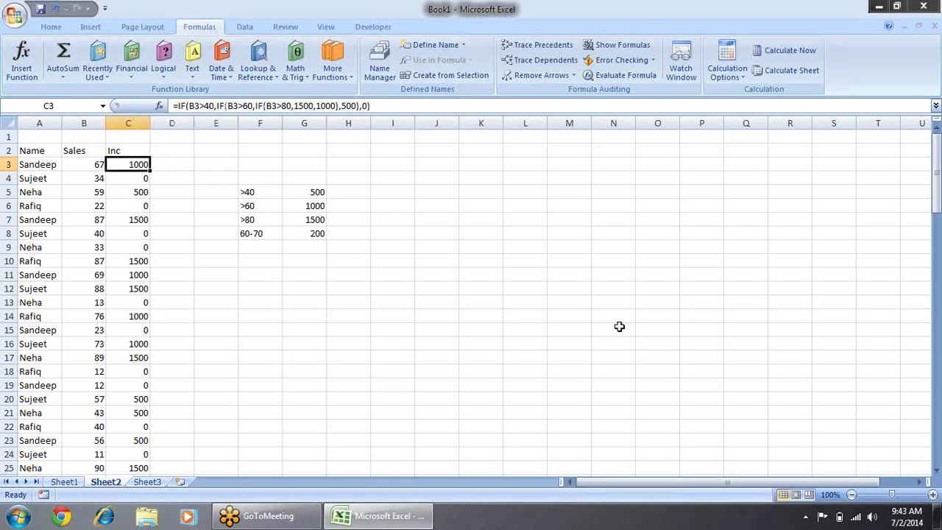
{"action": "key", "text": "F2"}
{"action": "key", "text": "Return"}
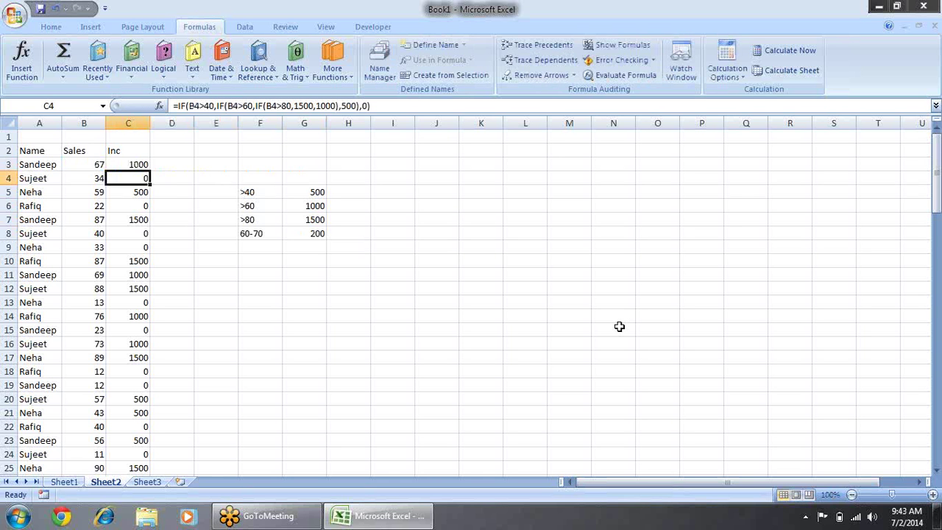
{"action": "key", "text": "Up"}
{"action": "key", "text": "Right"}
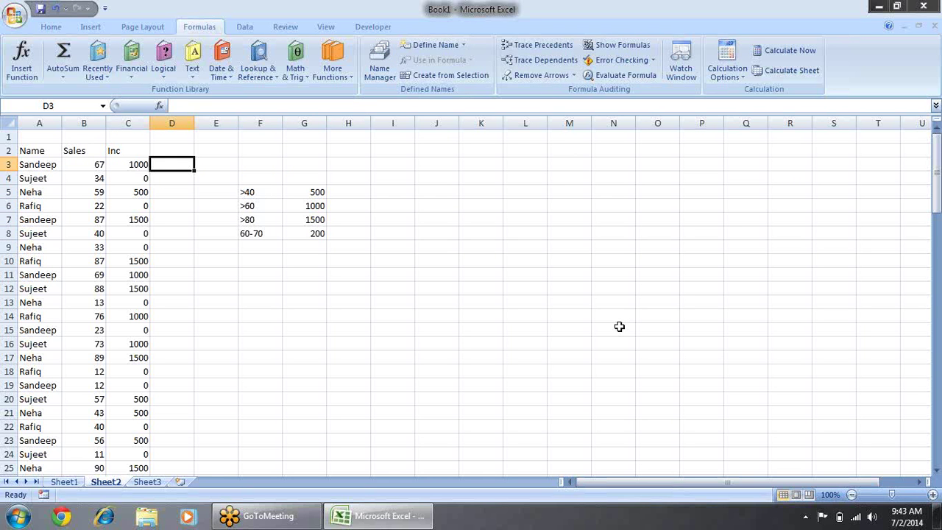
Start D3's IF formula with the B3>=60 test wrapped in an AND
{"action": "type", "text": "=if"}
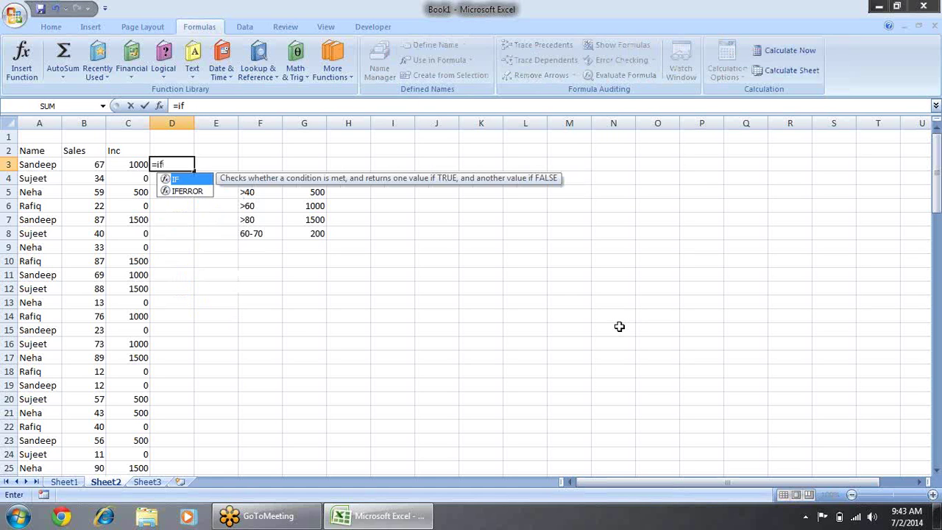
{"action": "key", "text": "Tab"}
{"action": "key", "text": "Left"}
{"action": "key", "text": "Left"}
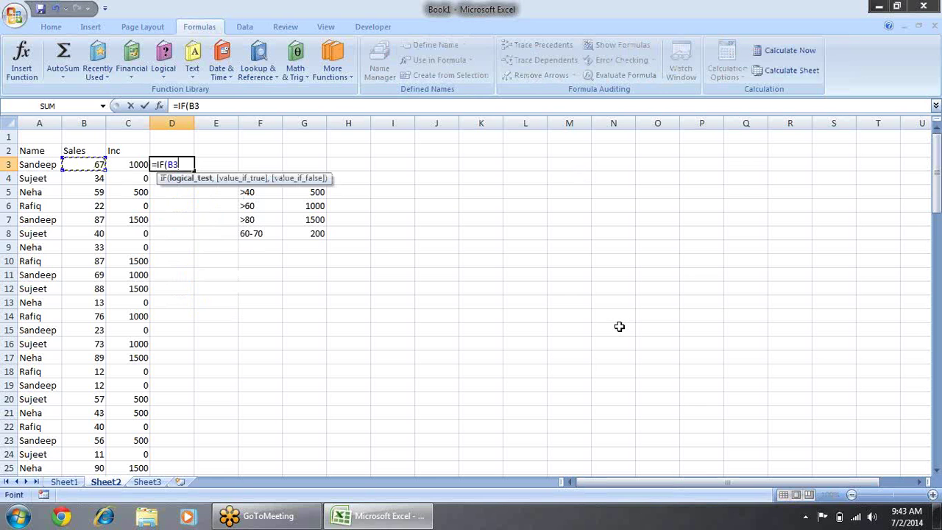
{"action": "type", "text": ">"}
{"action": "type", "text": "=60"}
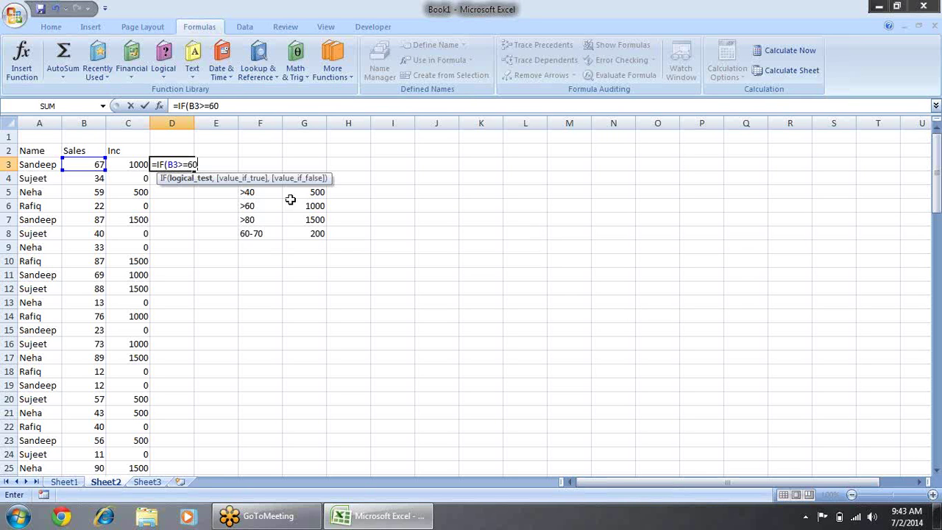
{"action": "left_click", "coordinate": [168, 164]}
{"action": "type", "text": "AND"}
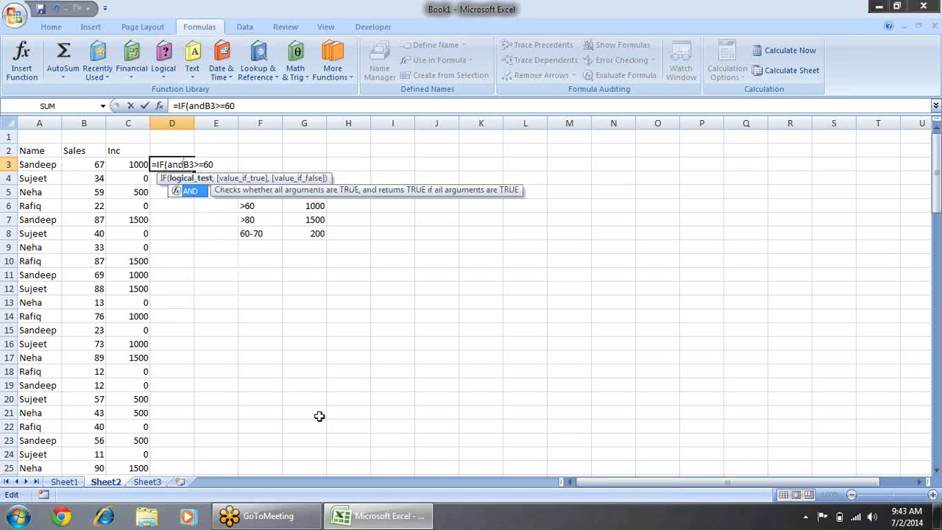
{"action": "type", "text": "("}
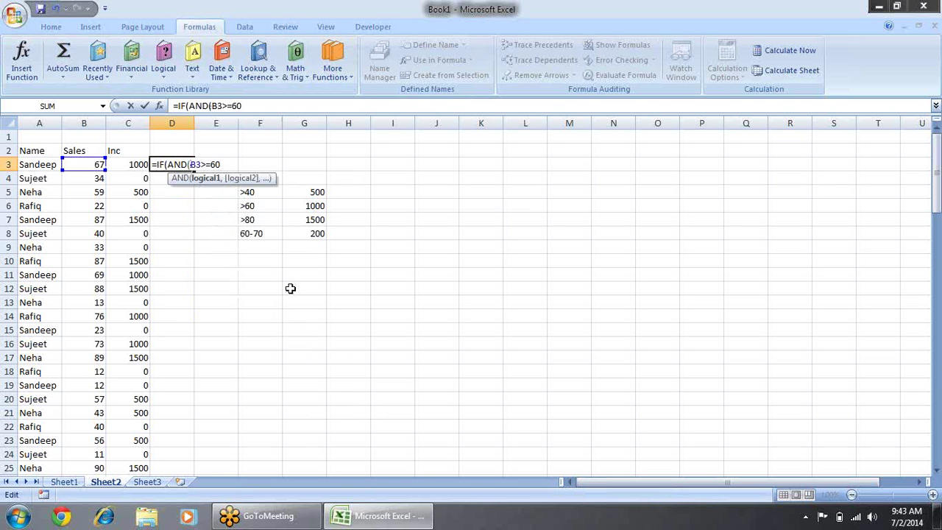
{"action": "type", "text": ","}
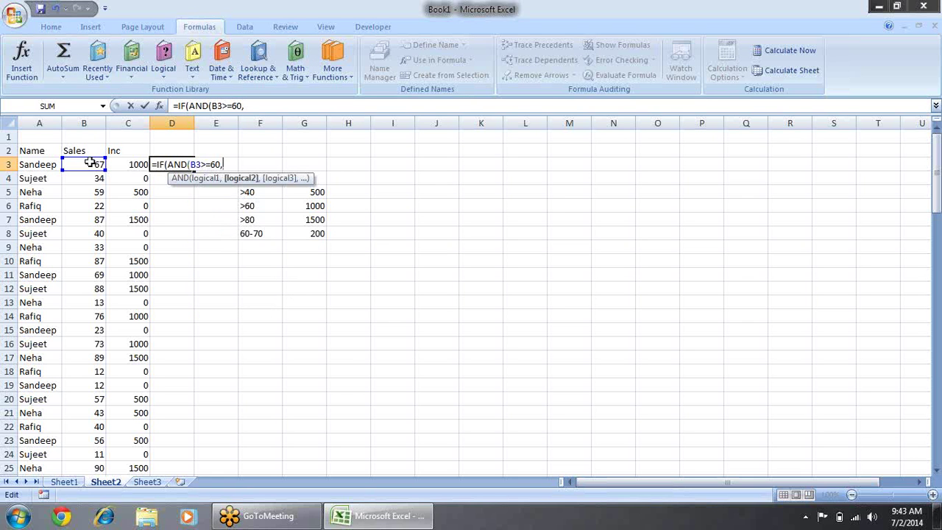
Add B3<=70 to the AND, with G8 as the true result and 0 otherwise
{"action": "left_click", "coordinate": [91, 162]}
{"action": "type", "text": "<"}
{"action": "type", "text": "=7"}
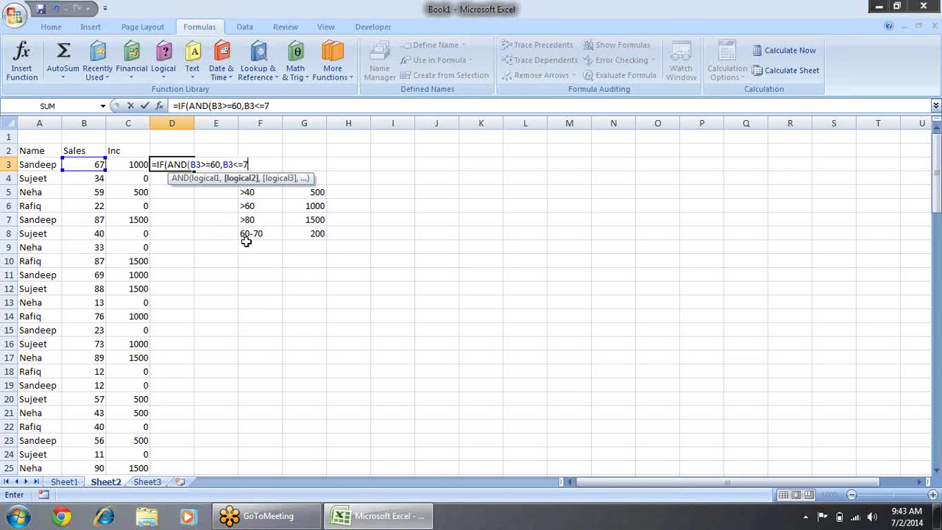
{"action": "type", "text": "0"}
{"action": "type", "text": ")"}
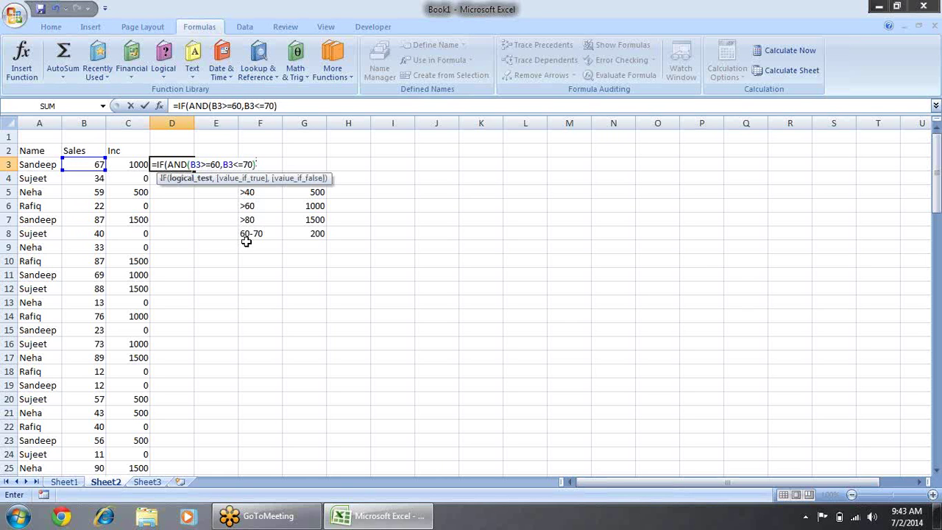
{"action": "left_click", "coordinate": [210, 164]}
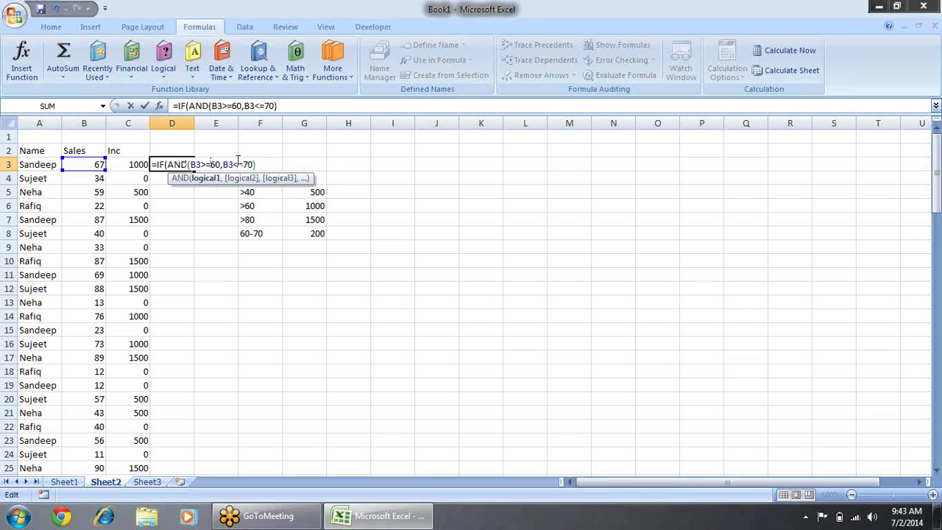
{"action": "key", "text": "Left"}
{"action": "key", "text": "Left"}
{"action": "key", "text": "Left"}
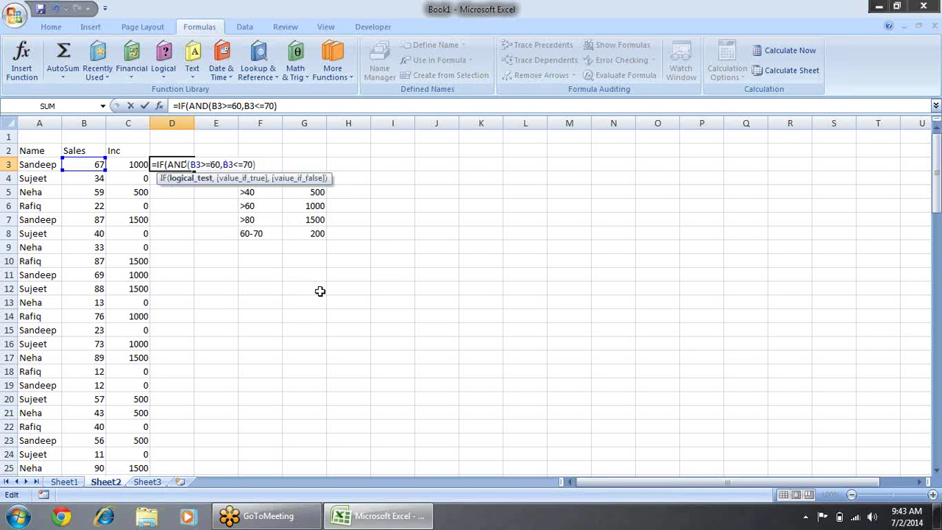
{"action": "type", "text": ","}
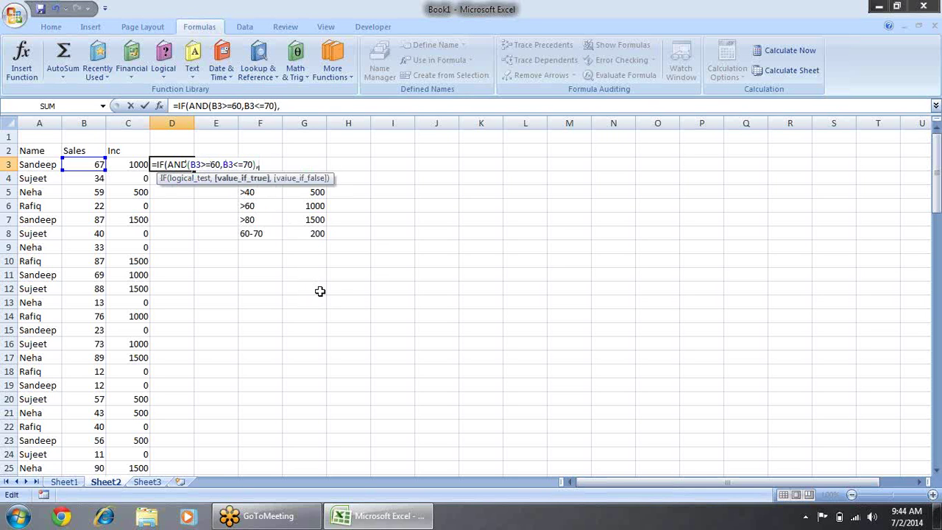
{"action": "left_click", "coordinate": [321, 233]}
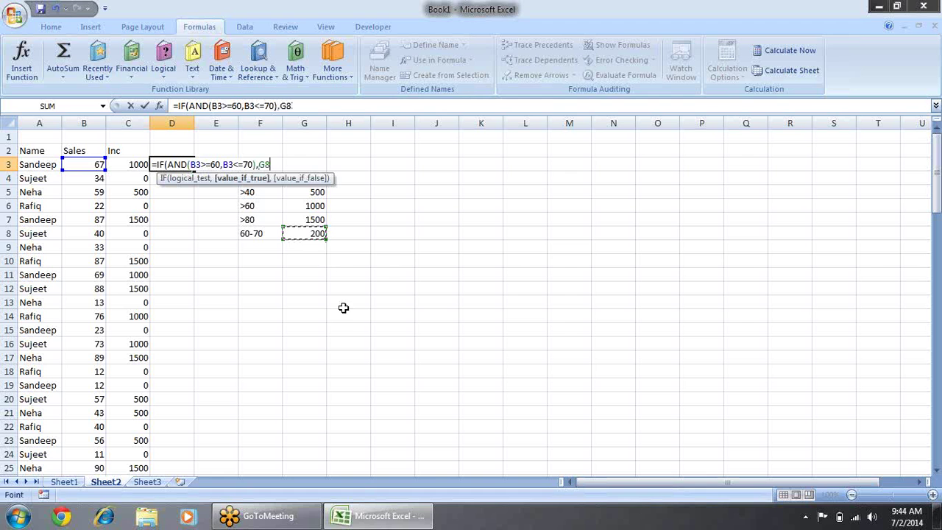
{"action": "type", "text": ","}
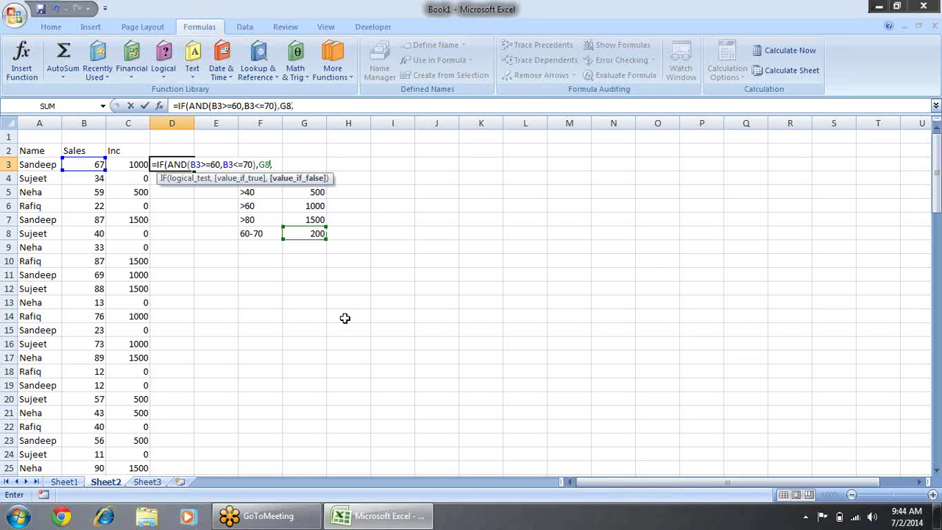
{"action": "type", "text": "0)"}
{"action": "key", "text": "Return"}
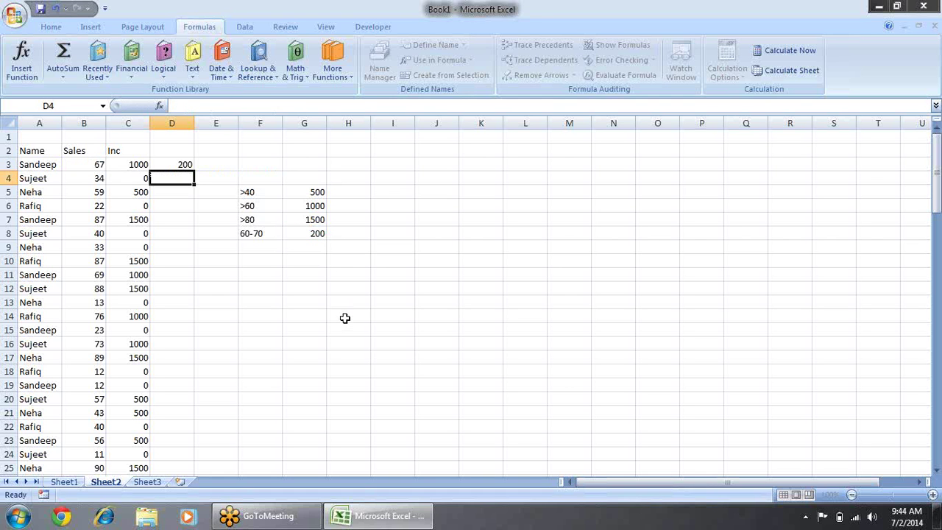
{"action": "key", "text": "Up"}
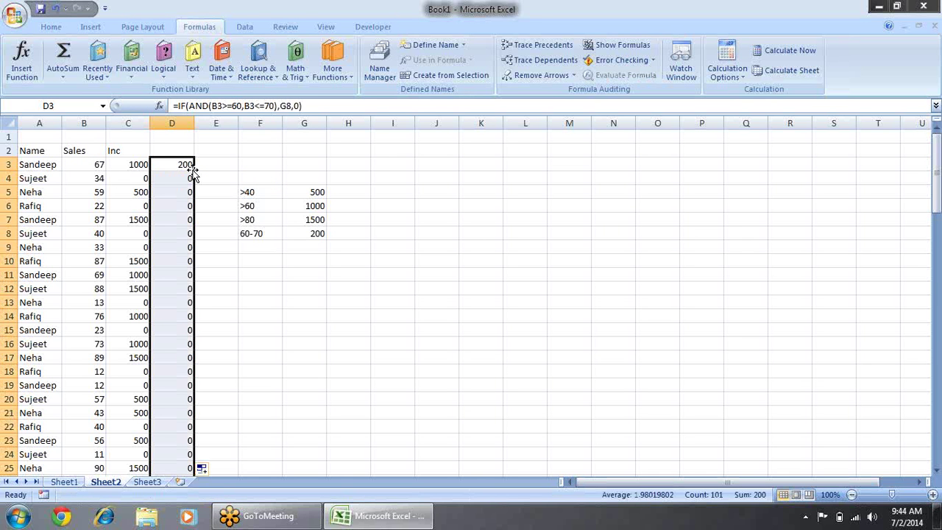
{"action": "key", "text": "Down"}
{"action": "key", "text": "Down"}
{"action": "key", "text": "Down"}
{"action": "key", "text": "Down"}
{"action": "key", "text": "Down"}
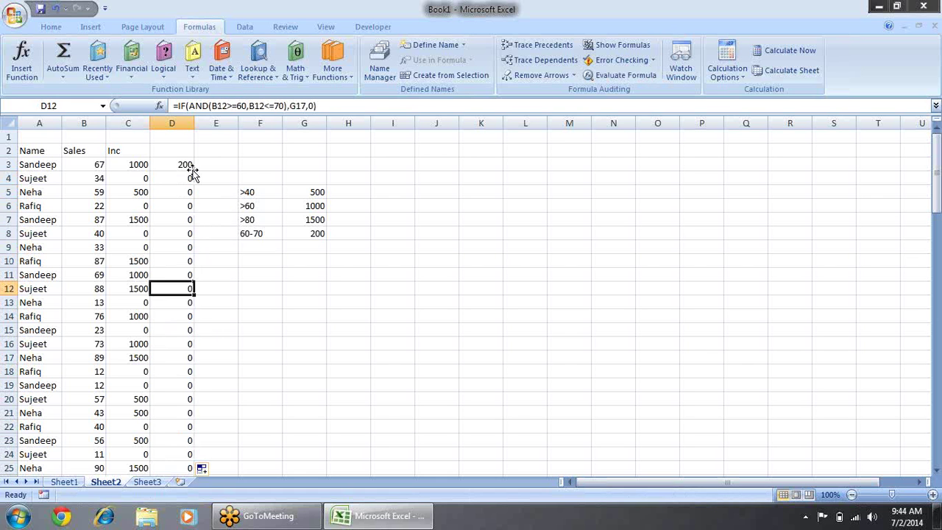
{"action": "key", "text": "Down"}
{"action": "key", "text": "Down"}
{"action": "key", "text": "Down"}
{"action": "key", "text": "Down"}
{"action": "key", "text": "Down"}
{"action": "key", "text": "Down"}
{"action": "key", "text": "Up"}
{"action": "key", "text": "Up"}
{"action": "key", "text": "Up"}
{"action": "key", "text": "Up"}
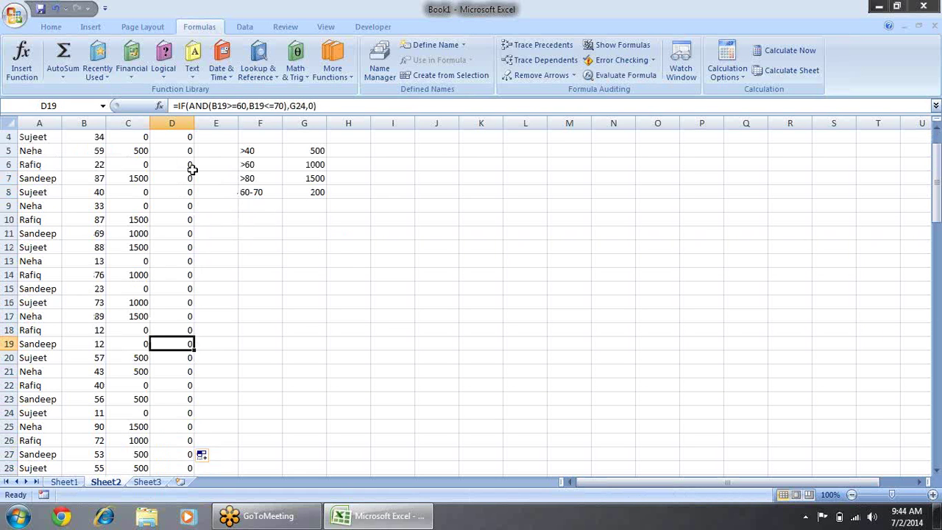
{"action": "key", "text": "Up"}
{"action": "key", "text": "Up"}
{"action": "key", "text": "Up"}
{"action": "key", "text": "Up"}
{"action": "key", "text": "Up"}
{"action": "key", "text": "Up"}
{"action": "key", "text": "Down"}
{"action": "key", "text": "Down"}
{"action": "key", "text": "Down"}
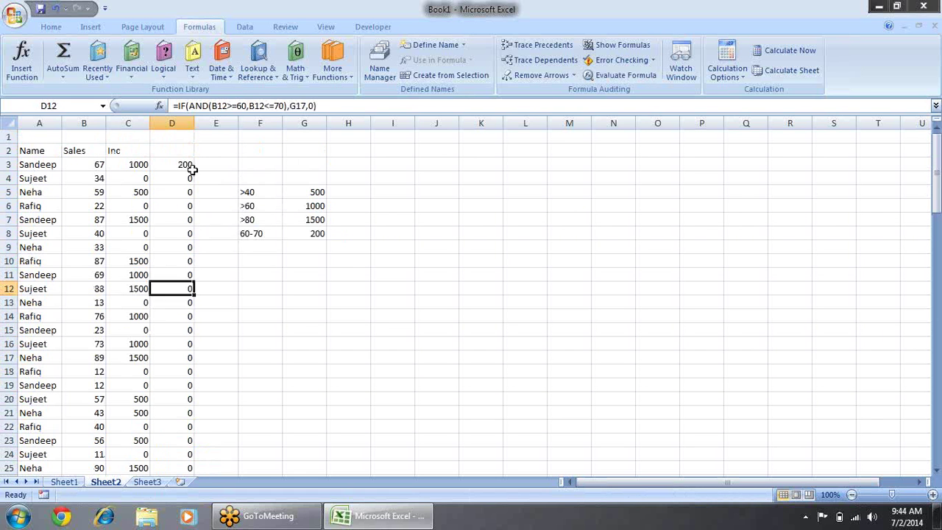
{"action": "key", "text": "Down"}
{"action": "key", "text": "Down"}
{"action": "key", "text": "Down"}
{"action": "key", "text": "Down"}
{"action": "key", "text": "Down"}
{"action": "key", "text": "Down"}
{"action": "key", "text": "Down"}
{"action": "key", "text": "Down"}
{"action": "key", "text": "Down"}
{"action": "key", "text": "Down"}
{"action": "key", "text": "Down"}
{"action": "key", "text": "Down"}
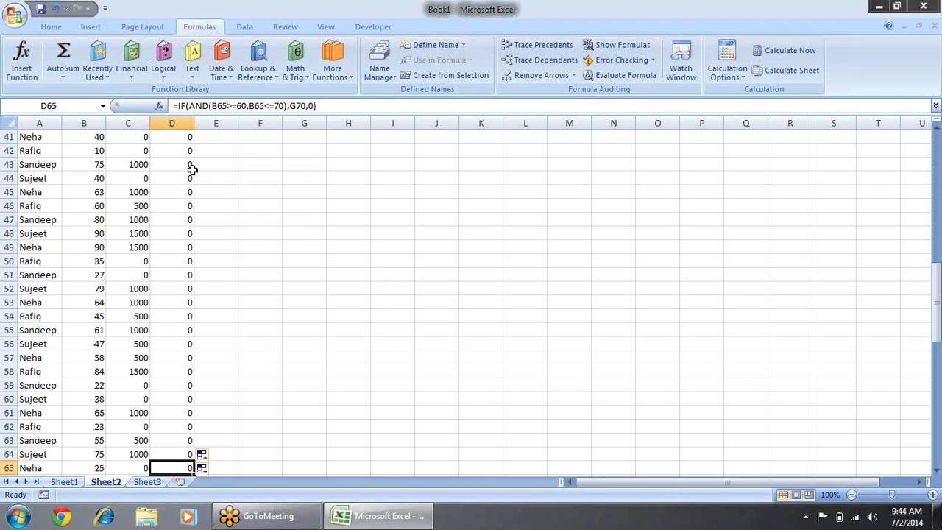
{"action": "key", "text": "Down"}
{"action": "key", "text": "Down"}
{"action": "key", "text": "Down"}
{"action": "key", "text": "Down"}
{"action": "key", "text": "Down"}
{"action": "key", "text": "Down"}
{"action": "key", "text": "Down"}
{"action": "key", "text": "Down"}
{"action": "key", "text": "Down"}
{"action": "key", "text": "Down"}
{"action": "key", "text": "Down"}
{"action": "key", "text": "Down"}
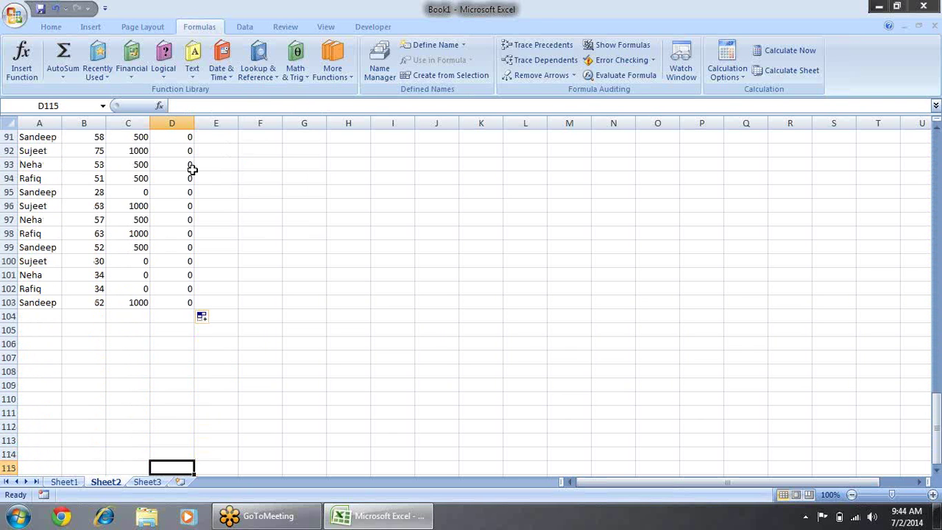
{"action": "key", "text": "Up"}
{"action": "key", "text": "Up"}
{"action": "key", "text": "Up"}
{"action": "key", "text": "Up"}
{"action": "key", "text": "Up"}
{"action": "key", "text": "Up"}
{"action": "key", "text": "Up"}
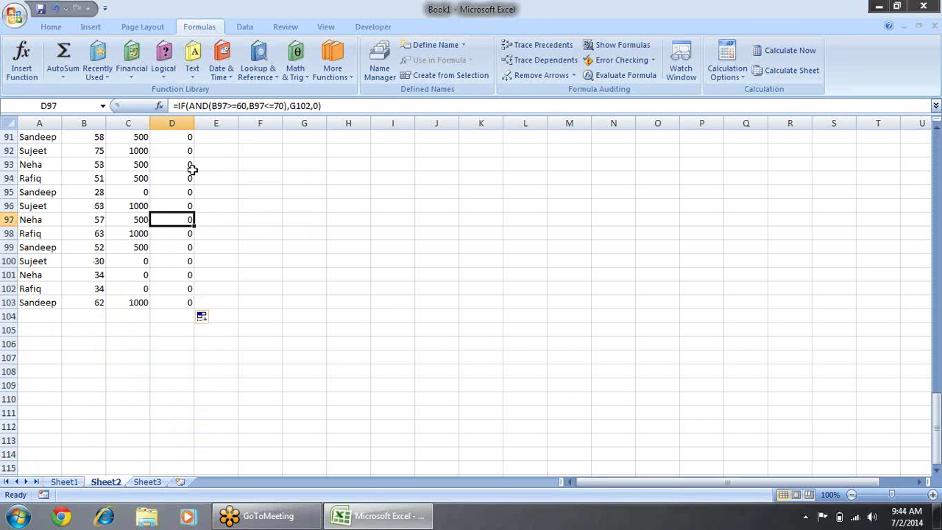
{"action": "key", "text": "Up"}
{"action": "key", "text": "Up"}
{"action": "key", "text": "Up"}
{"action": "key", "text": "Down"}
{"action": "key", "text": "Down"}
{"action": "key", "text": "Down"}
{"action": "key", "text": "Down"}
{"action": "key", "text": "Down"}
{"action": "key", "text": "Down"}
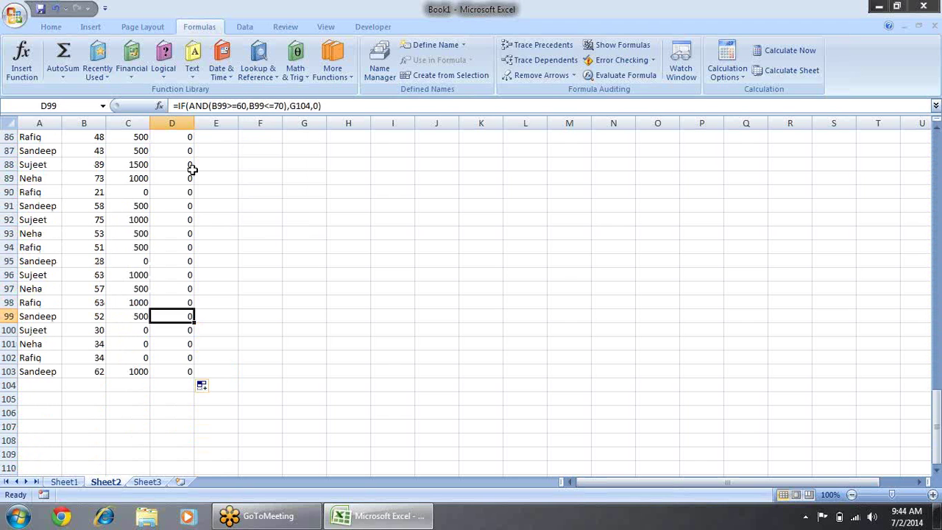
{"action": "key", "text": "F2"}
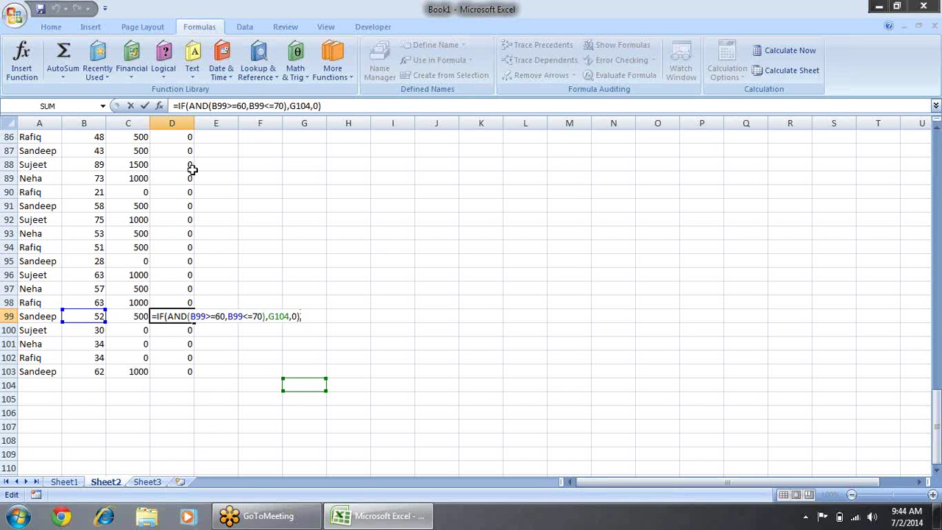
{"action": "key", "text": "Return"}
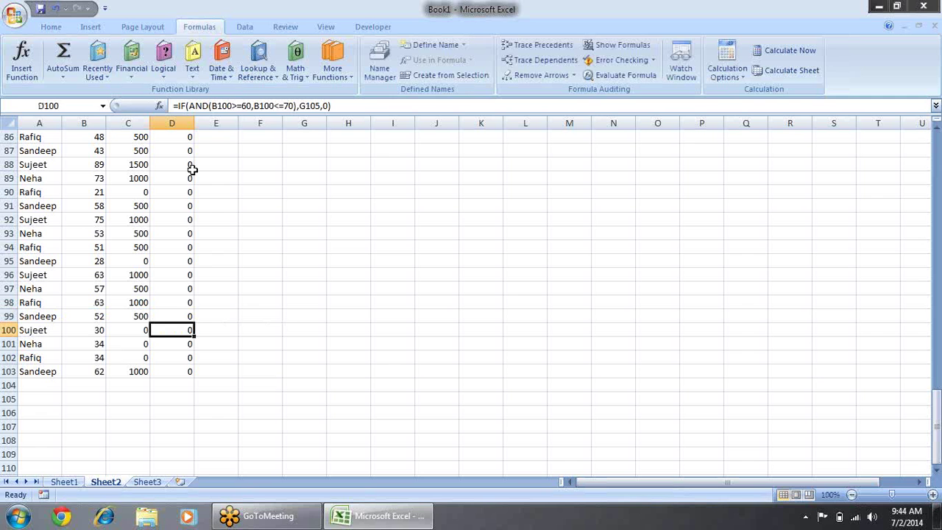
{"action": "key", "text": "Up"}
{"action": "key", "text": "Up"}
{"action": "key", "text": "F2"}
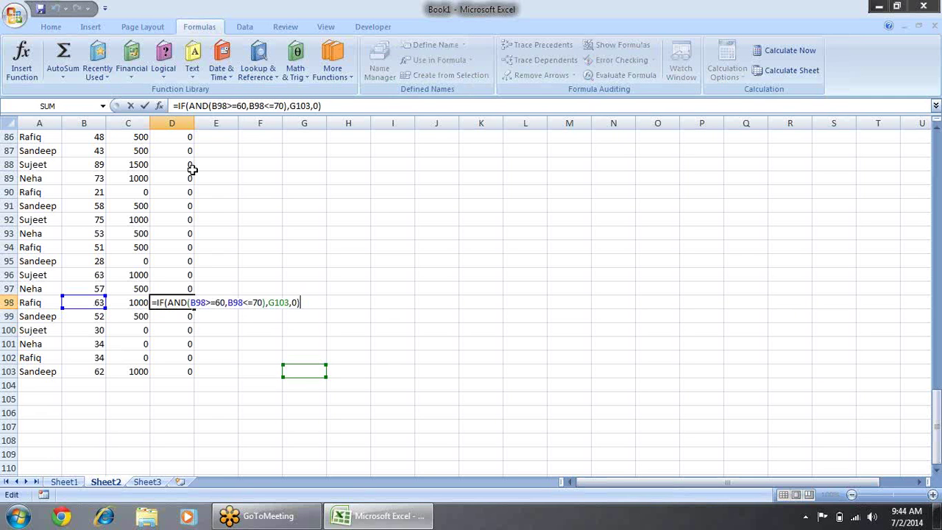
{"action": "key", "text": "Left"}
{"action": "key", "text": "Left"}
{"action": "key", "text": "Left"}
{"action": "key", "text": "Left"}
{"action": "key", "text": "Left"}
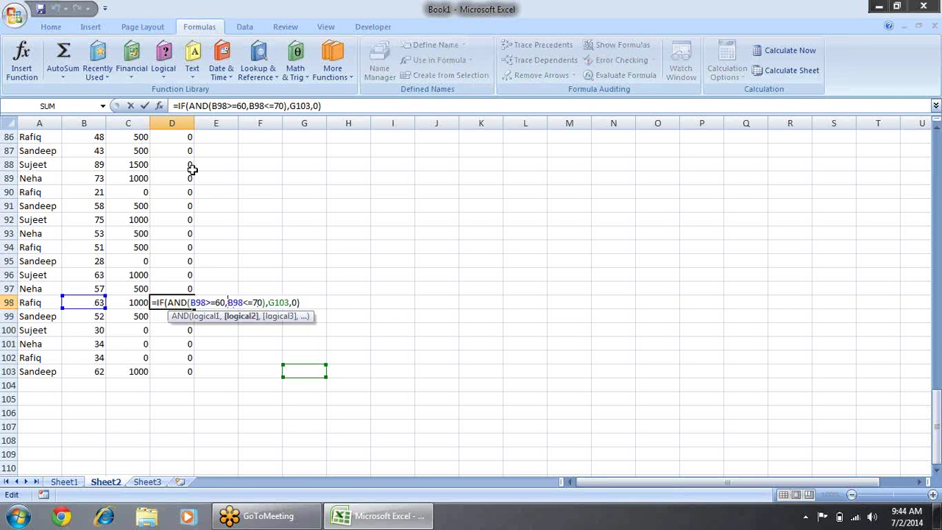
{"action": "key", "text": "Left"}
{"action": "key", "text": "Right"}
{"action": "key", "text": "Right"}
{"action": "key", "text": "Left"}
{"action": "key", "text": "Left"}
{"action": "key", "text": "Right"}
{"action": "key", "text": "Right"}
{"action": "key", "text": "Right"}
{"action": "key", "text": "Right"}
{"action": "key", "text": "Right"}
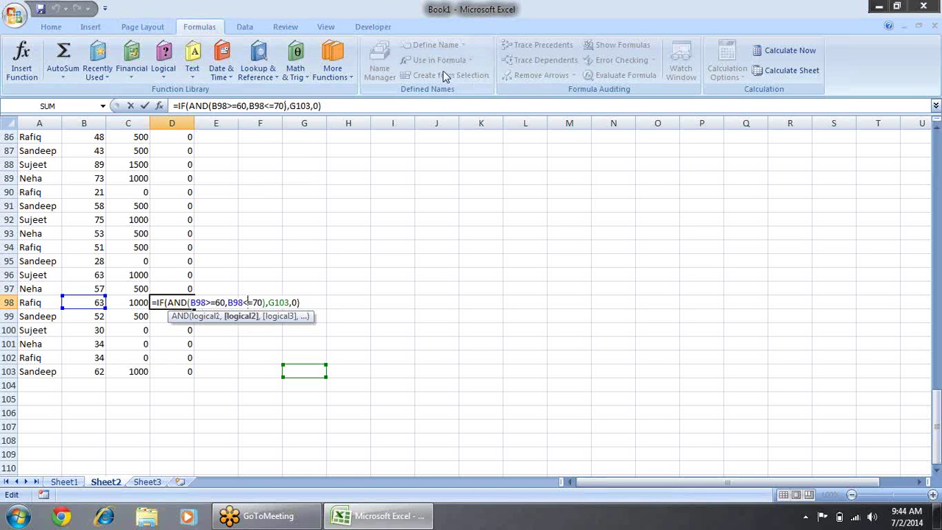
{"action": "key", "text": "Escape"}
Evaluate D98's formula until 63>=60 becomes TRUE, then close it and jump back to D3
{"action": "left_click", "coordinate": [626, 74]}
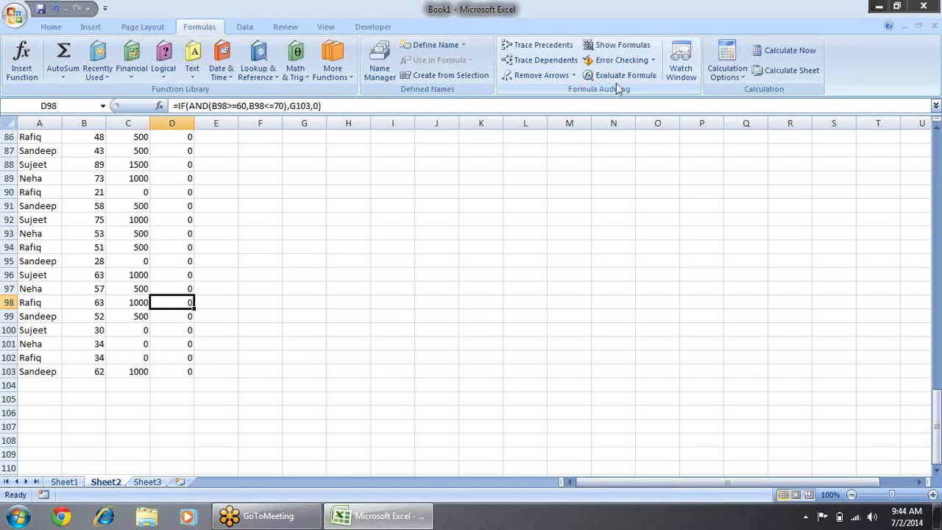
{"action": "left_click", "coordinate": [456, 322]}
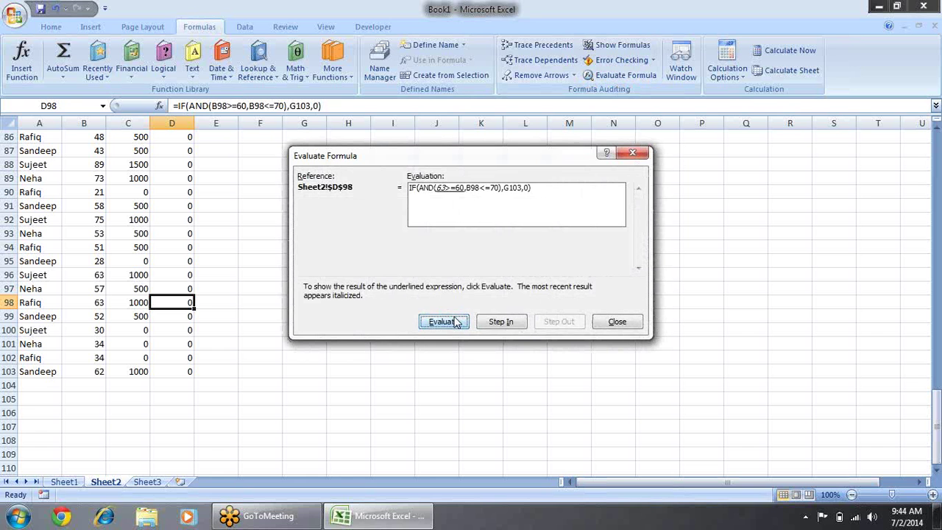
{"action": "left_click", "coordinate": [458, 322]}
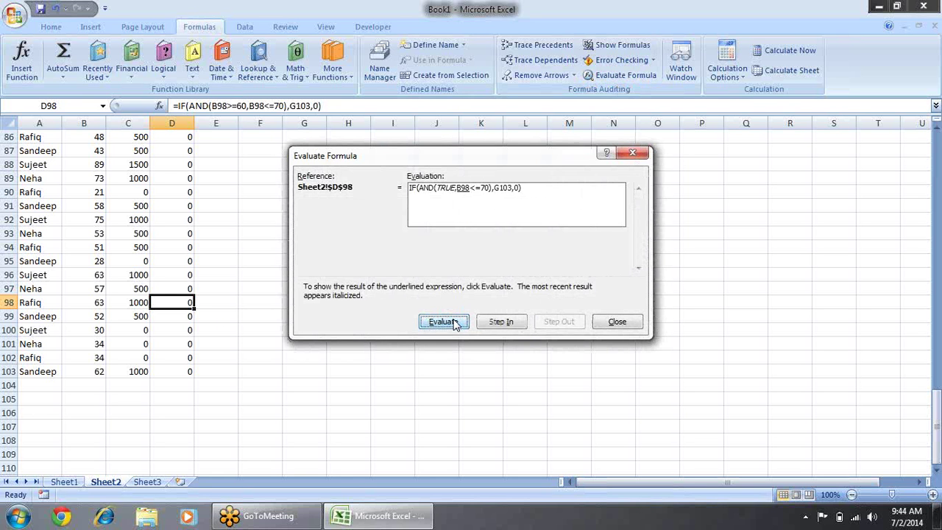
{"action": "left_click", "coordinate": [459, 324]}
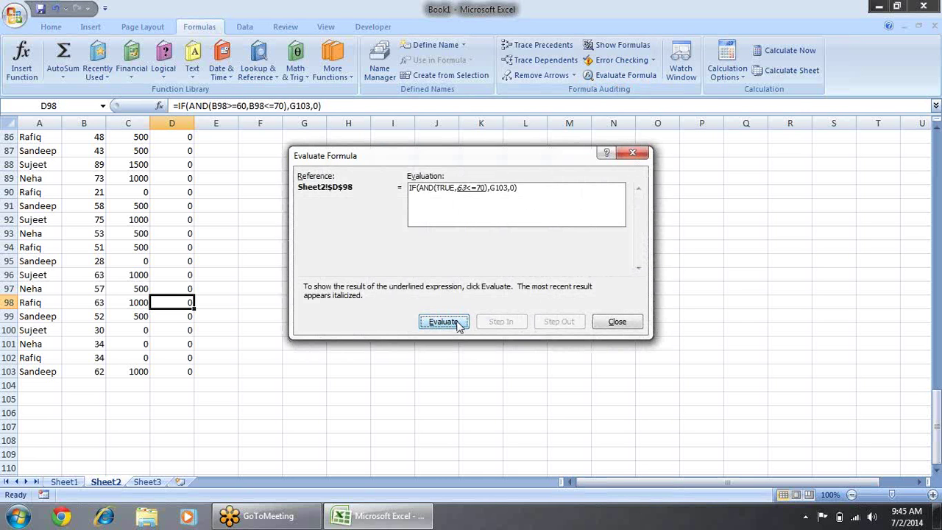
{"action": "key", "text": "Escape"}
{"action": "key", "text": "ctrl+Up"}
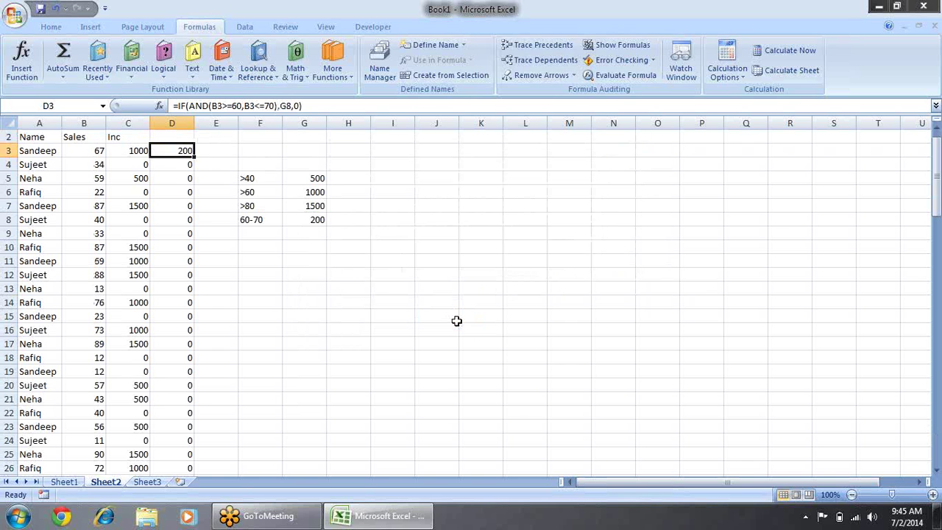
Replace the G8 reference in D3's formula with a fixed 200
{"action": "key", "text": "F2"}
{"action": "key", "text": "Left"}
{"action": "key", "text": "Left"}
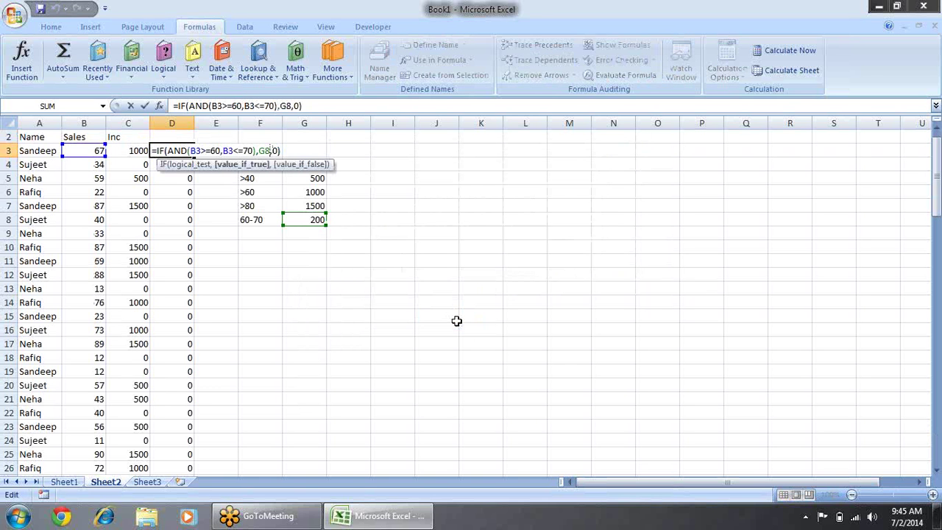
{"action": "key", "text": "BackSpace"}
{"action": "key", "text": "BackSpace"}
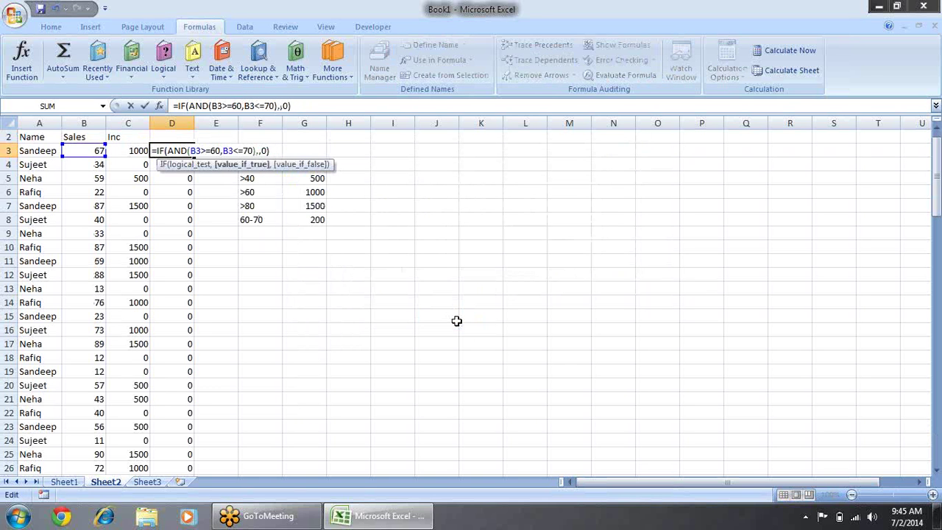
{"action": "type", "text": "200"}
{"action": "key", "text": "Return"}
{"action": "key", "text": "Up"}
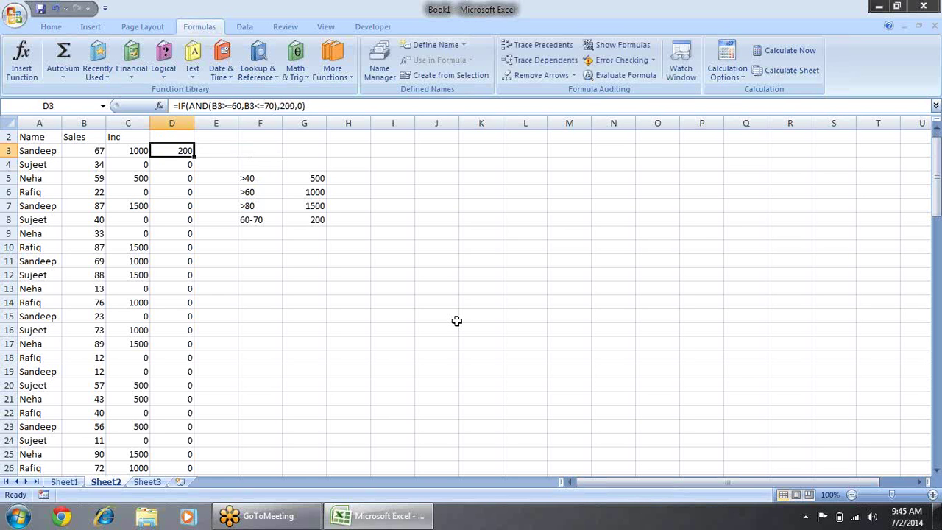
Change D3's true value to the absolute $G$8 and fill the formula down column D
{"action": "key", "text": "F2"}
{"action": "key", "text": "Left"}
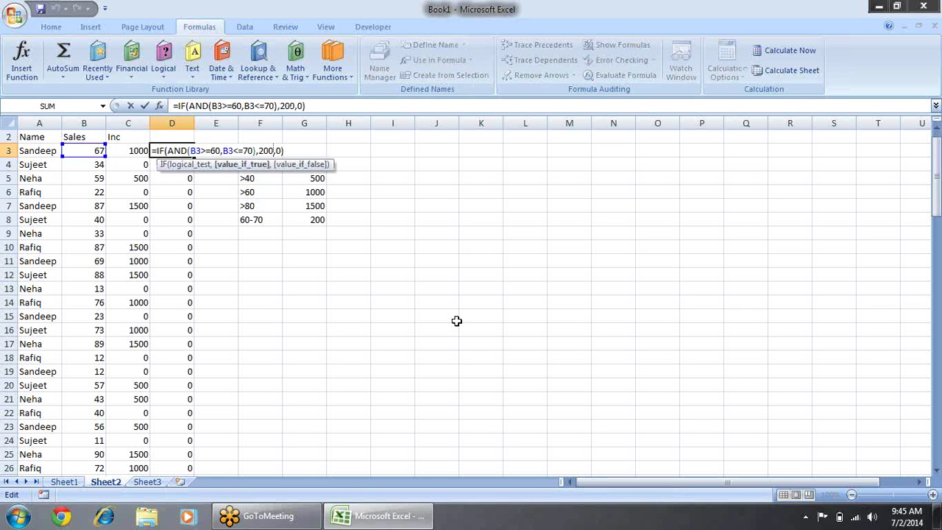
{"action": "key", "text": "BackSpace"}
{"action": "key", "text": "BackSpace"}
{"action": "key", "text": "BackSpace"}
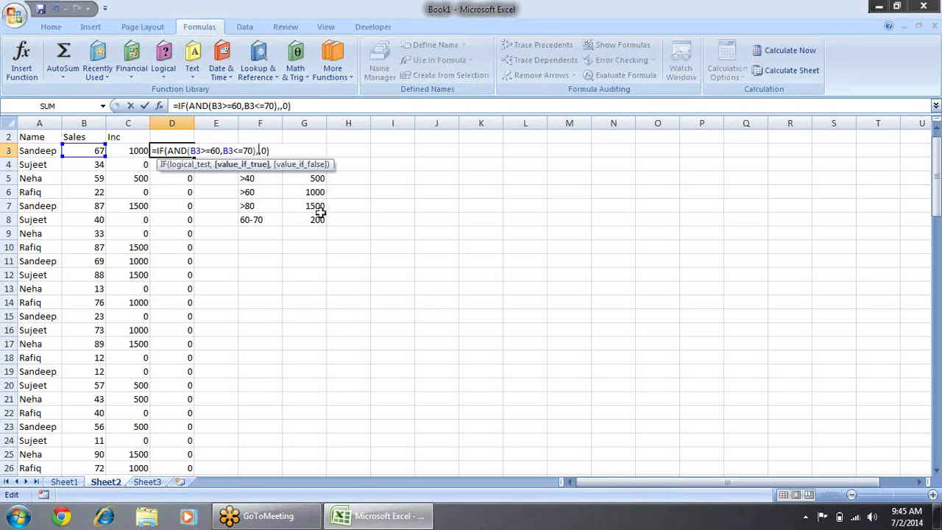
{"action": "left_click", "coordinate": [318, 220]}
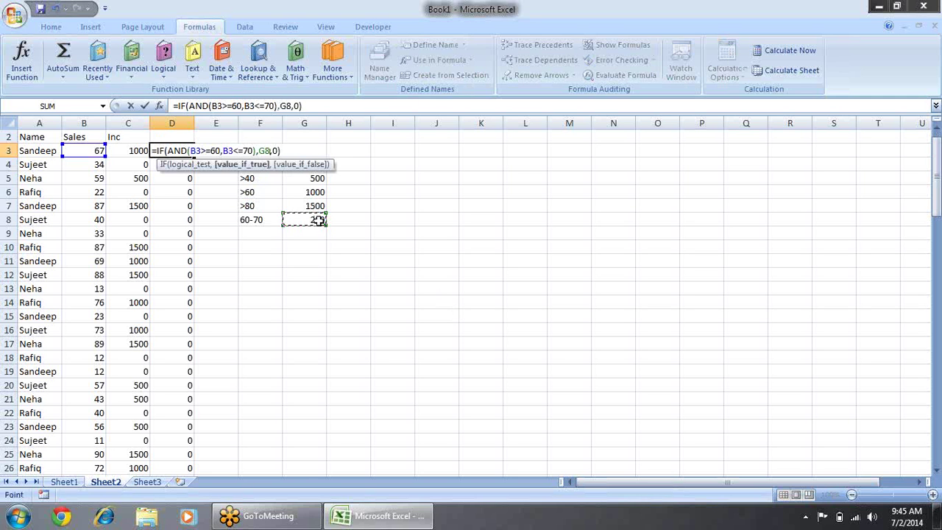
{"action": "key", "text": "F4"}
{"action": "key", "text": "Return"}
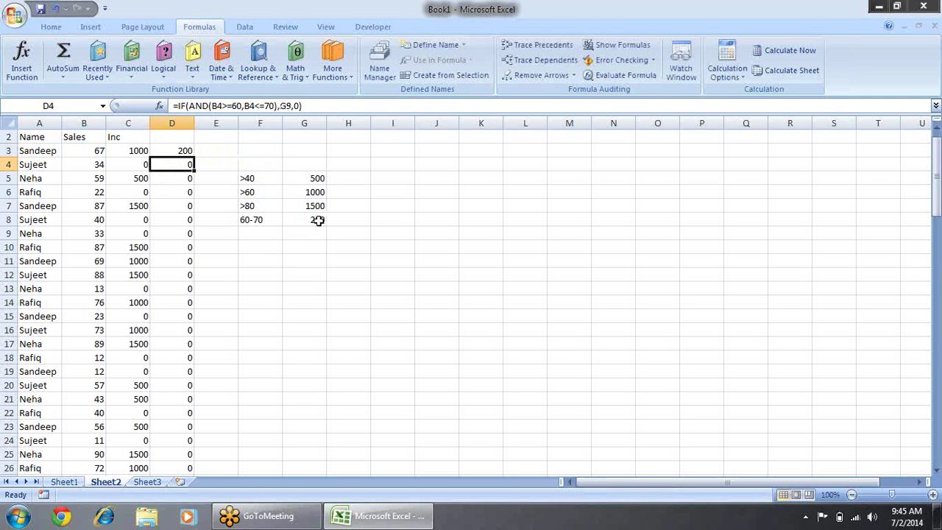
{"action": "key", "text": "Up"}
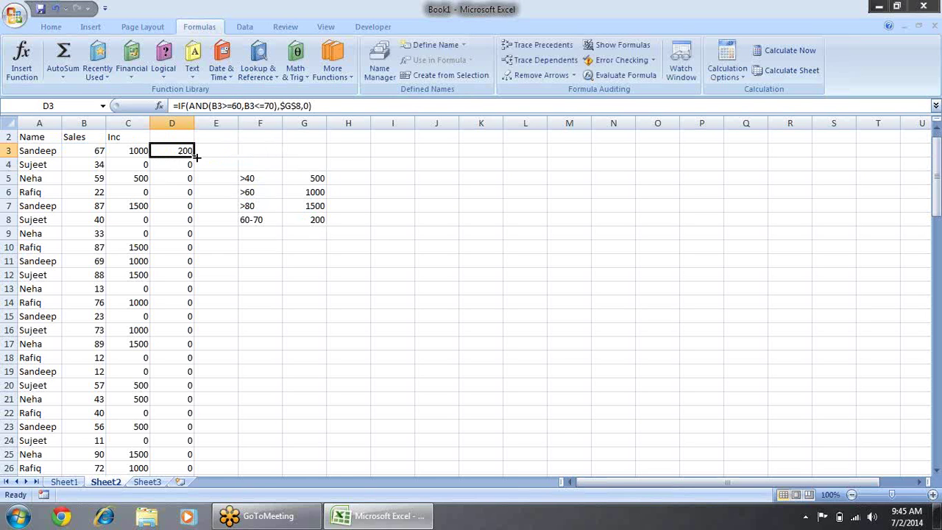
{"action": "double_click", "coordinate": [195, 154]}
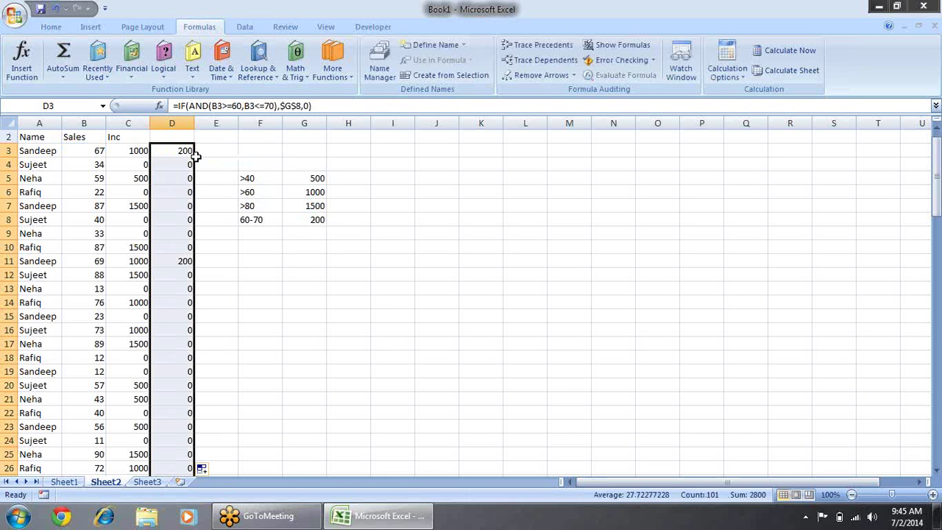
Compare D3's AND formula with C3's nested IF and select D3's full formula text
{"action": "key", "text": "Down"}
{"action": "key", "text": "Down"}
{"action": "key", "text": "Down"}
{"action": "key", "text": "Down"}
{"action": "key", "text": "Down"}
{"action": "key", "text": "Down"}
{"action": "key", "text": "Down"}
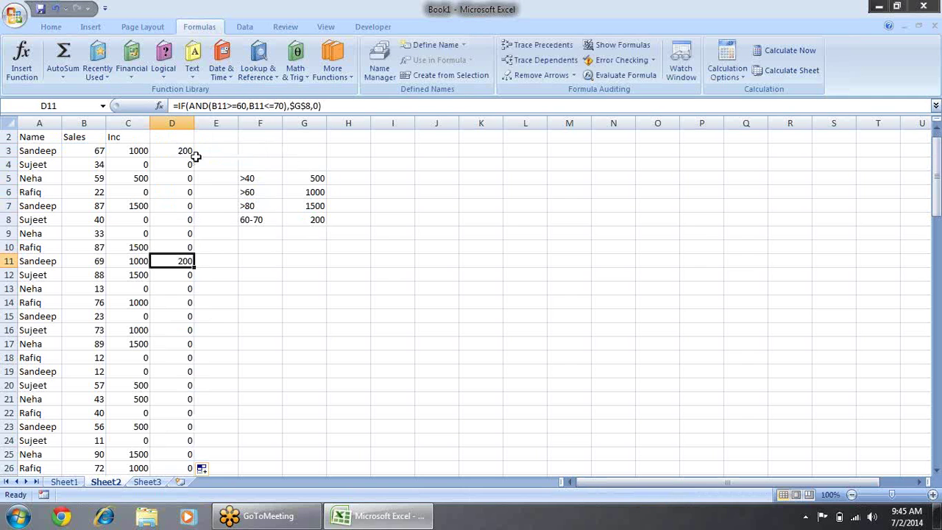
{"action": "key", "text": "Up"}
{"action": "key", "text": "Up"}
{"action": "key", "text": "Up"}
{"action": "key", "text": "Up"}
{"action": "key", "text": "Up"}
{"action": "key", "text": "Up"}
{"action": "key", "text": "Up"}
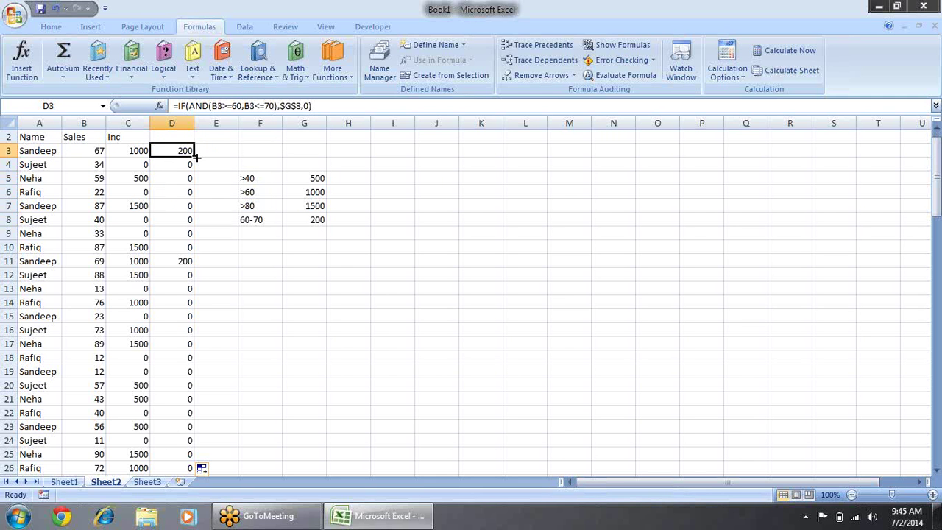
{"action": "key", "text": "Left"}
{"action": "key", "text": "Right"}
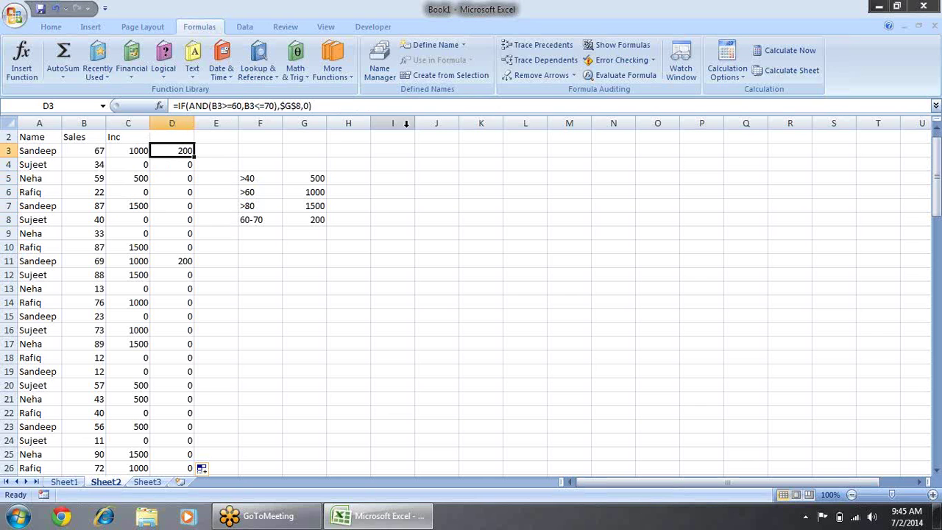
{"action": "left_click_drag", "start_coordinate": [312, 106], "coordinate": [177, 107]}
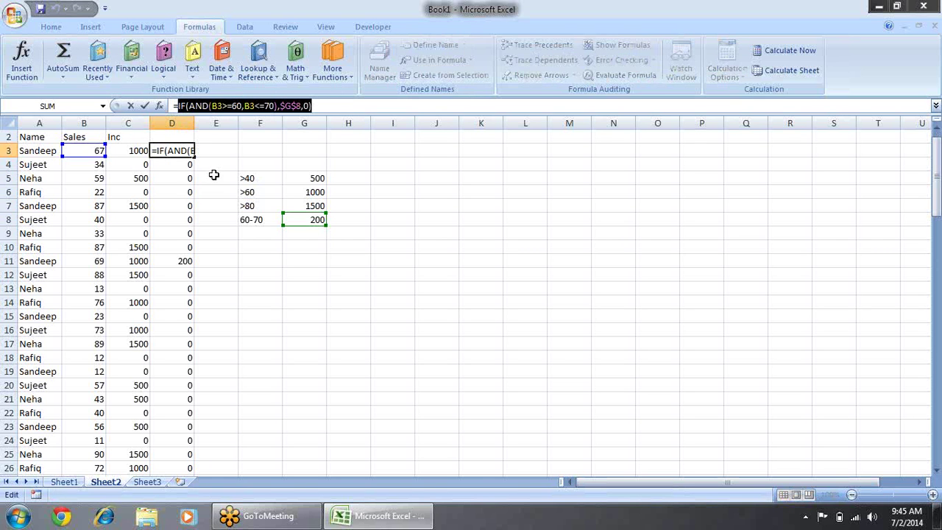
Append +IF(AND(B3>=60,B3<=70),$G$8,0) to C3's formula, giving 1200, and fill it down column C
{"action": "key", "text": "Escape"}
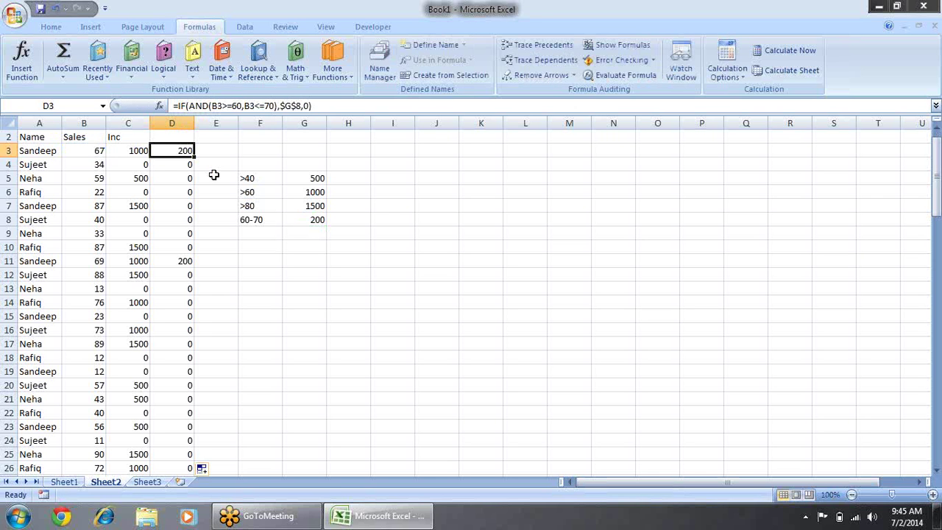
{"action": "key", "text": "Left"}
{"action": "key", "text": "F2"}
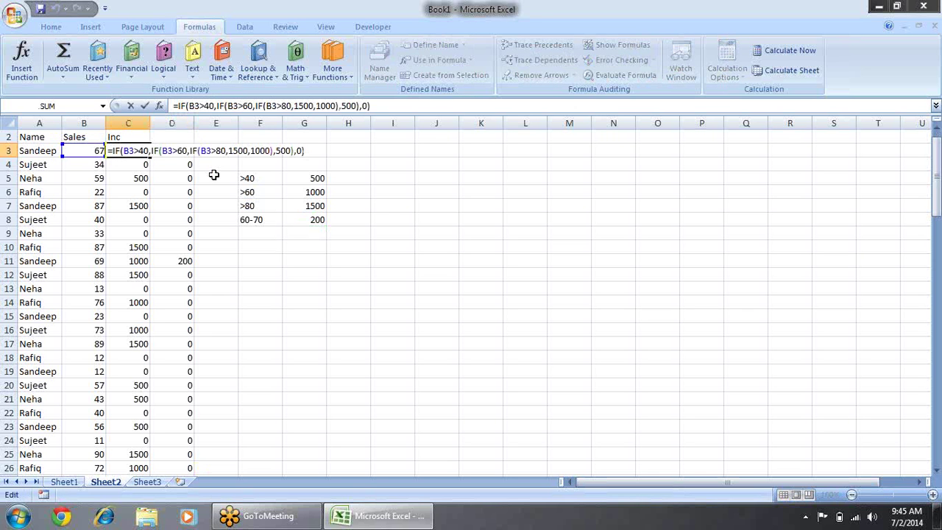
{"action": "type", "text": "+"}
{"action": "type", "text": "IF(AND(B3>=60,B3<=70),$G$8,0)"}
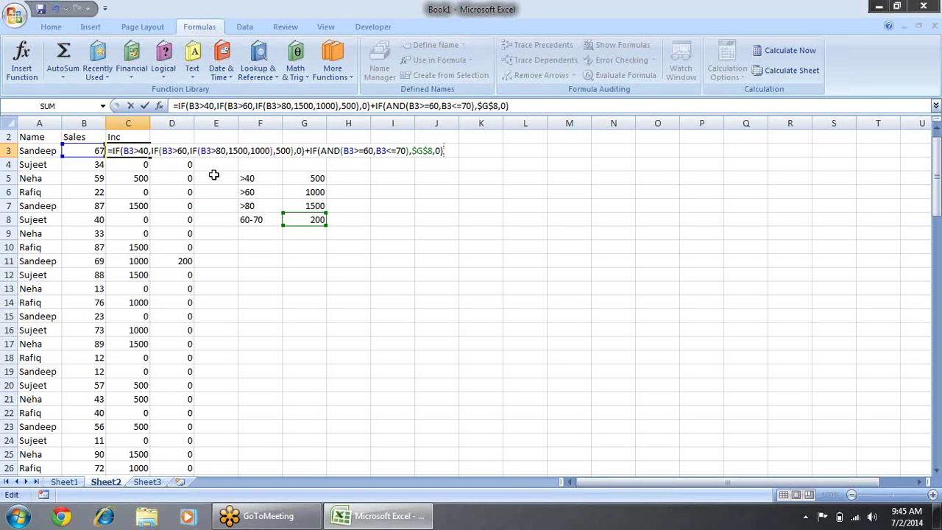
{"action": "key", "text": "Return"}
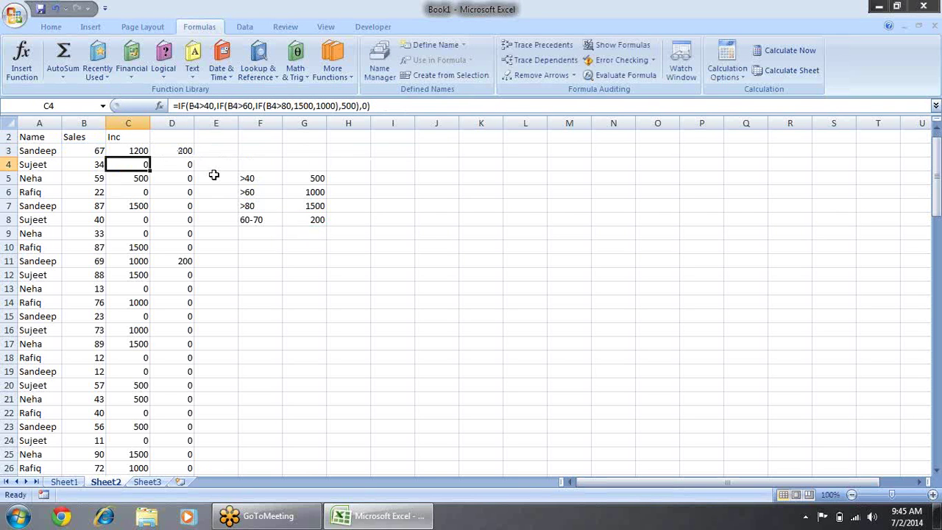
{"action": "key", "text": "Up"}
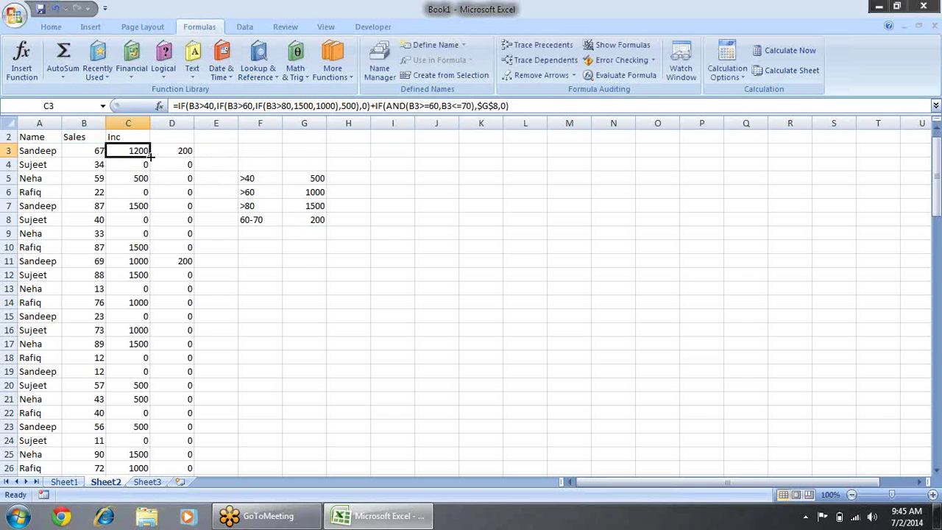
{"action": "double_click", "coordinate": [150, 156]}
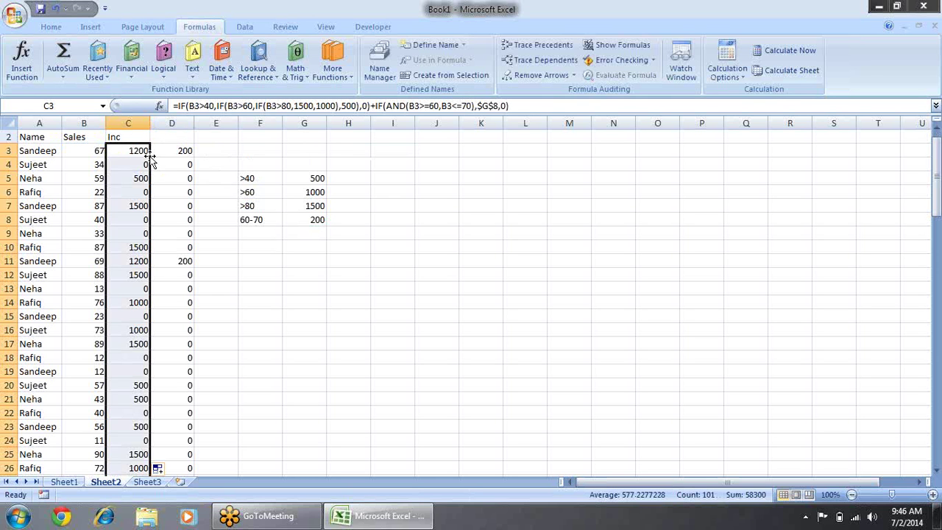
Delete the 200-bonus values from D3 down to the bottom of column D
{"action": "key", "text": "Down"}
{"action": "key", "text": "Down"}
{"action": "key", "text": "Down"}
{"action": "key", "text": "Down"}
{"action": "key", "text": "Down"}
{"action": "key", "text": "Down"}
{"action": "key", "text": "Down"}
{"action": "key", "text": "Down"}
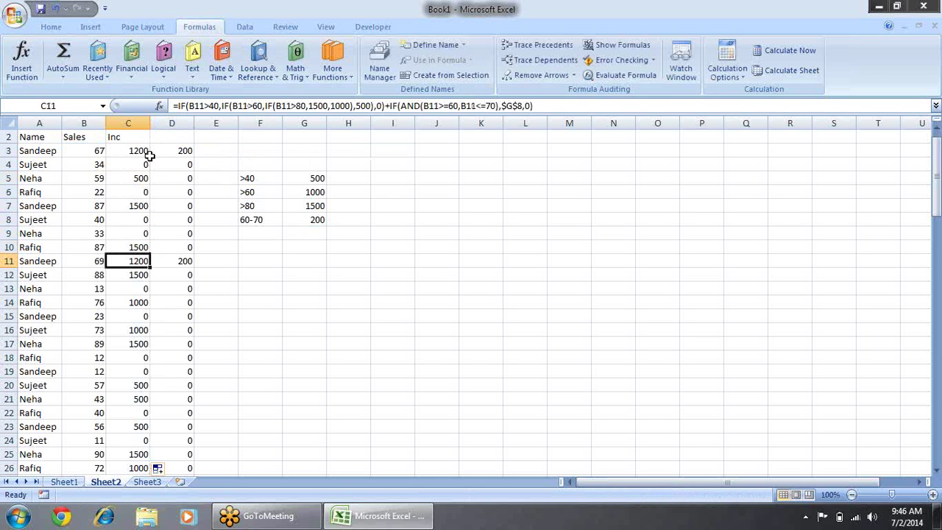
{"action": "key", "text": "Up"}
{"action": "key", "text": "Up"}
{"action": "key", "text": "Up"}
{"action": "key", "text": "Up"}
{"action": "key", "text": "Up"}
{"action": "key", "text": "Up"}
{"action": "key", "text": "Down"}
{"action": "key", "text": "Down"}
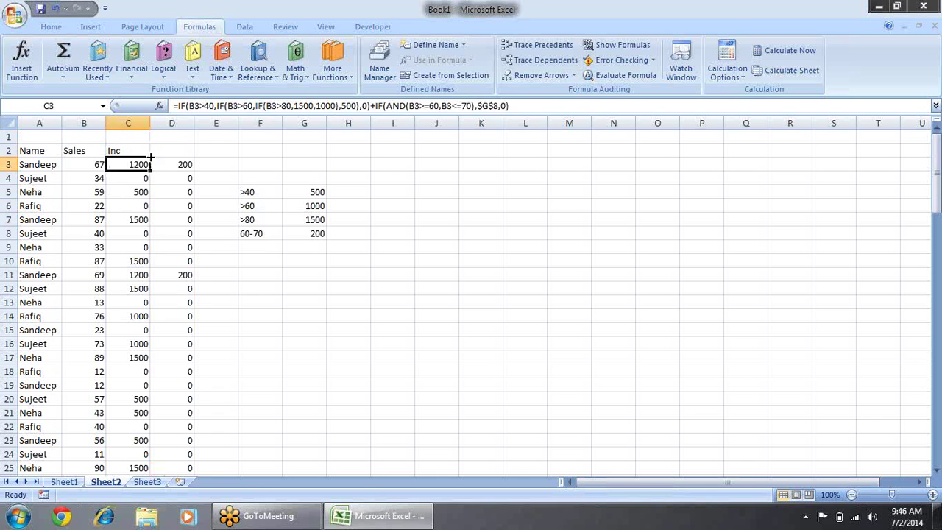
{"action": "key", "text": "Right"}
{"action": "key", "text": "ctrl+shift+Down"}
{"action": "scroll", "coordinate": [150, 162], "scroll_direction": "up", "scroll_amount": 20}
{"action": "key", "text": "Delete"}
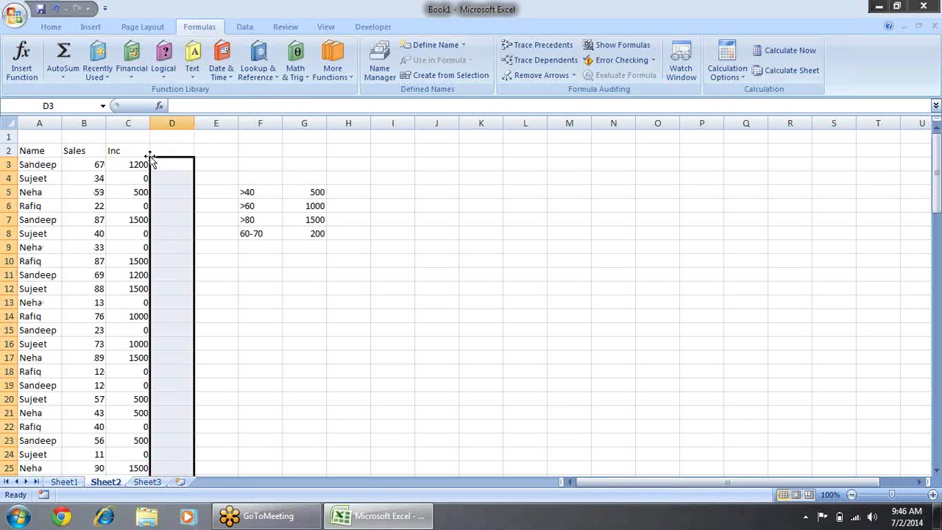
{"action": "left_click", "coordinate": [152, 162]}
{"action": "key", "text": "Down"}
Check the combined incentive formulas down column C, then go to cell I3
{"action": "key", "text": "Left"}
{"action": "key", "text": "Up"}
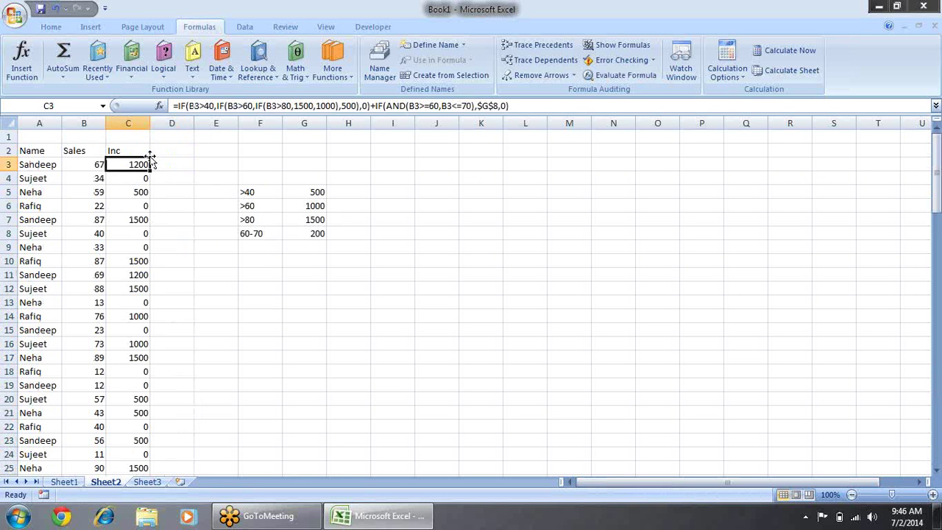
{"action": "key", "text": "Up"}
{"action": "key", "text": "Down"}
{"action": "key", "text": "Down"}
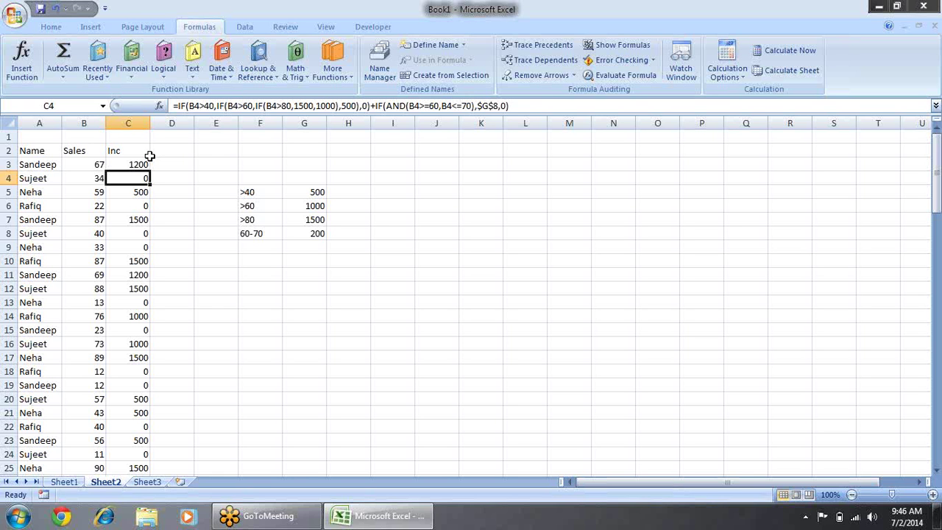
{"action": "key", "text": "Down"}
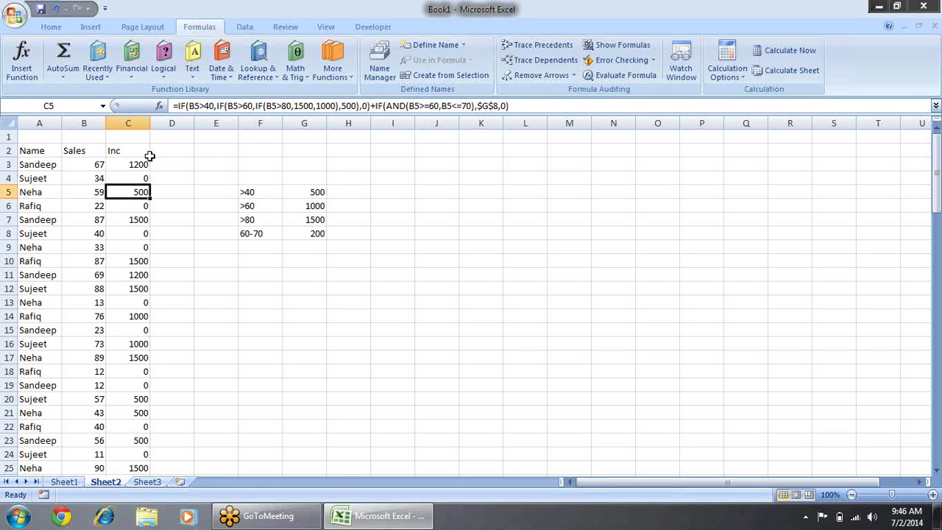
{"action": "key", "text": "Down"}
{"action": "key", "text": "Down"}
{"action": "key", "text": "Down"}
{"action": "key", "text": "Down"}
{"action": "key", "text": "Down"}
{"action": "key", "text": "Down"}
{"action": "key", "text": "Down"}
{"action": "key", "text": "Down"}
{"action": "key", "text": "Down"}
{"action": "key", "text": "Down"}
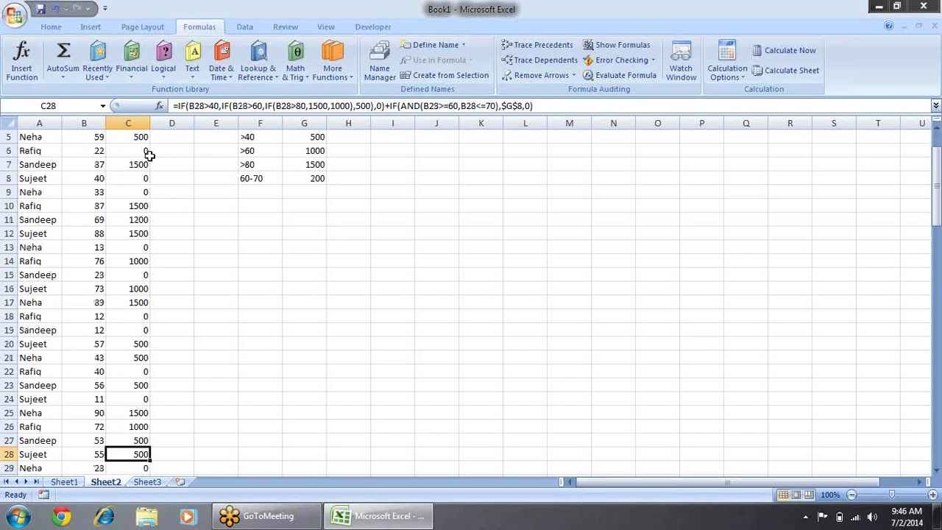
{"action": "key", "text": "Up"}
{"action": "key", "text": "Up"}
{"action": "key", "text": "Up"}
{"action": "key", "text": "Up"}
{"action": "key", "text": "Up"}
{"action": "key", "text": "Up"}
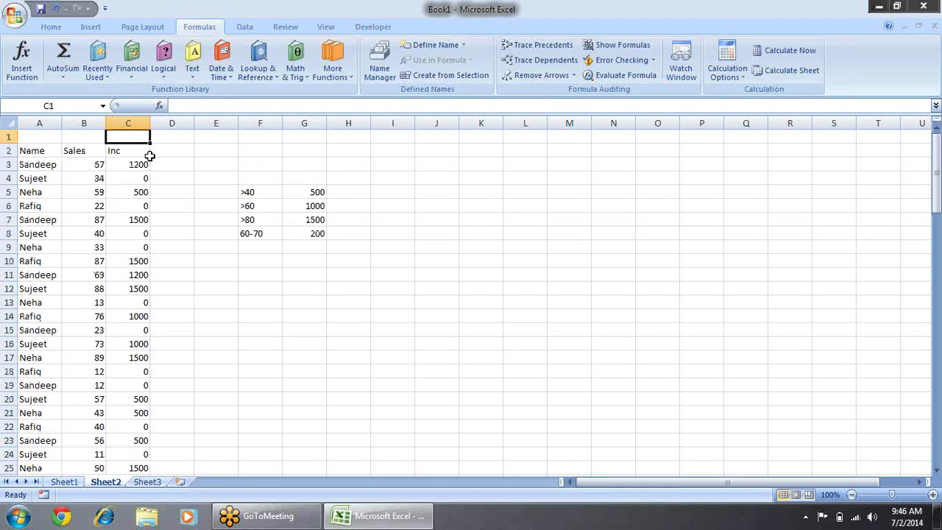
{"action": "key", "text": "Right"}
{"action": "key", "text": "Right"}
{"action": "key", "text": "Right"}
{"action": "key", "text": "Right"}
{"action": "key", "text": "Down"}
{"action": "key", "text": "Down"}
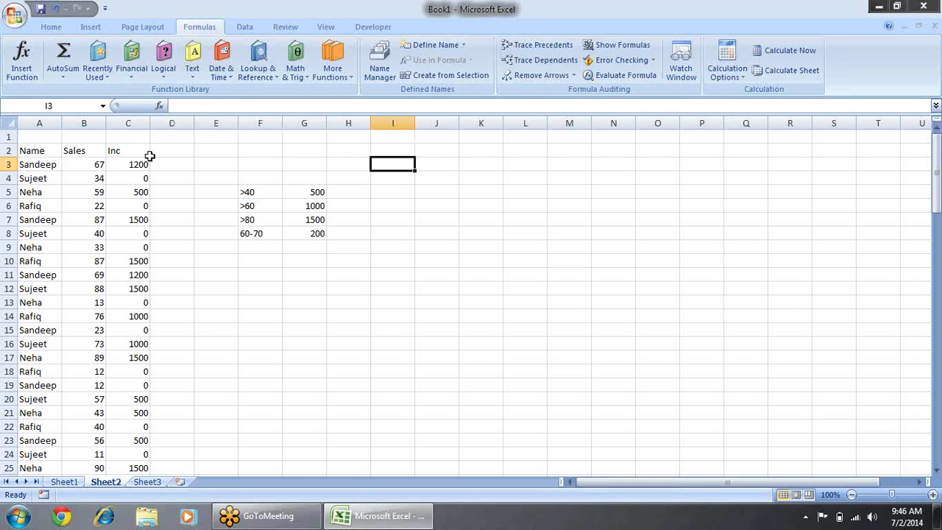
Enter =A2 in I3 so it displays the Name header
{"action": "type", "text": "="}
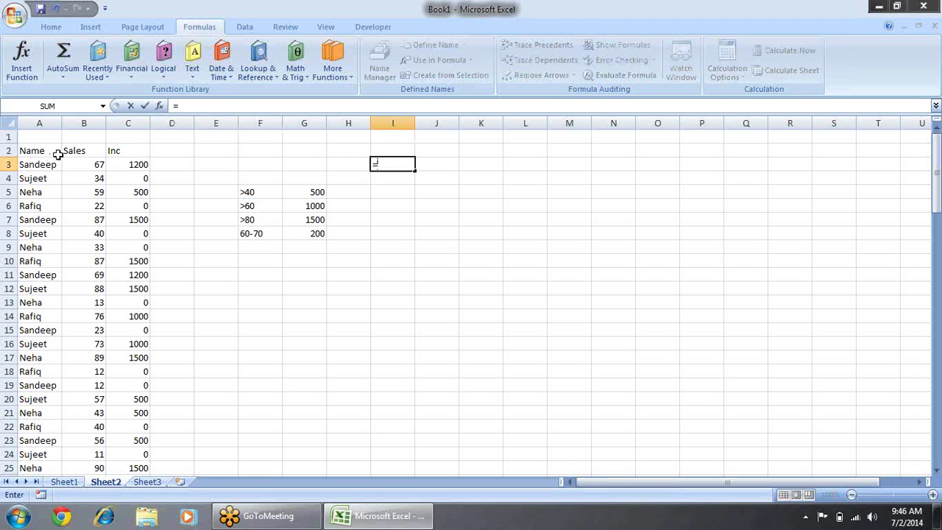
{"action": "left_click", "coordinate": [37, 151]}
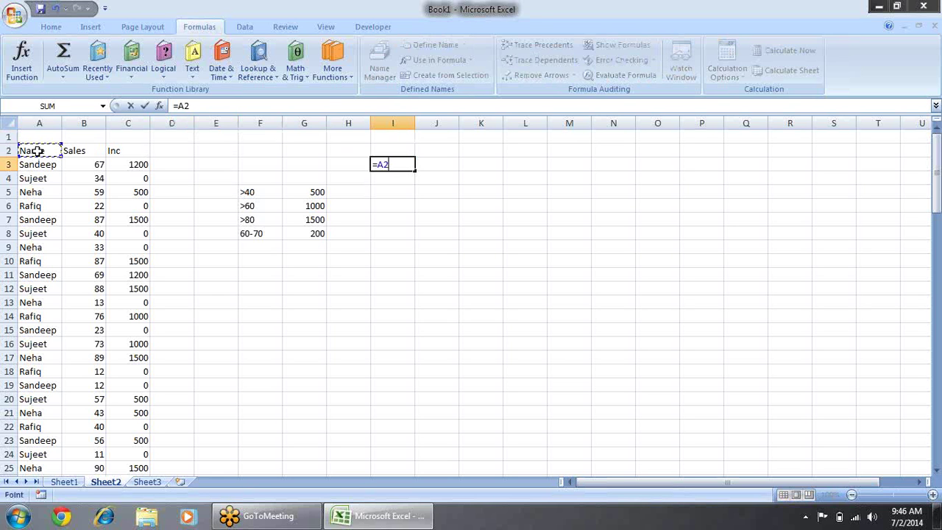
{"action": "key", "text": "Return"}
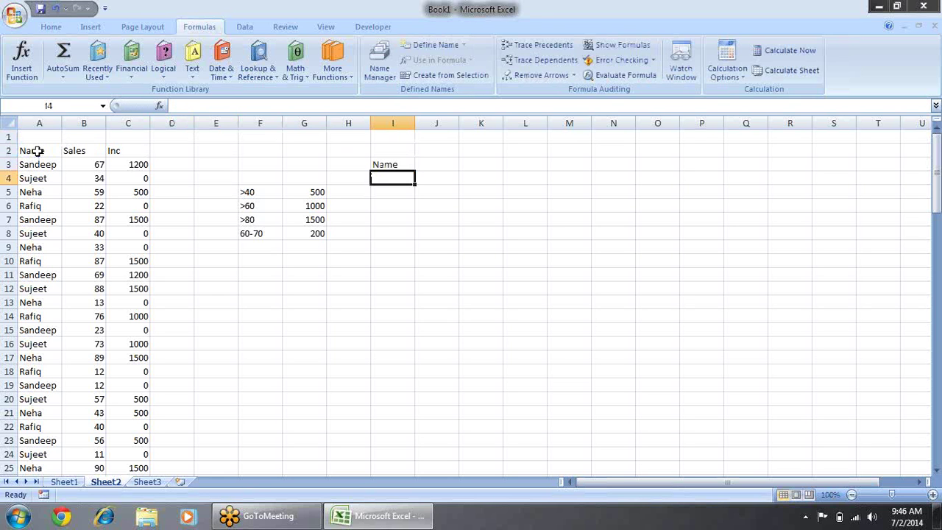
{"action": "key", "text": "Up"}
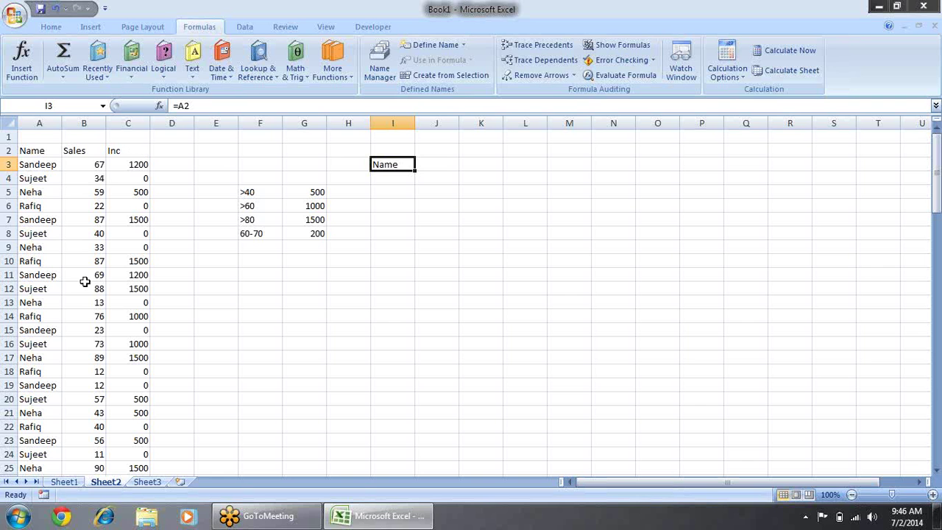
{"action": "key", "text": "F2"}
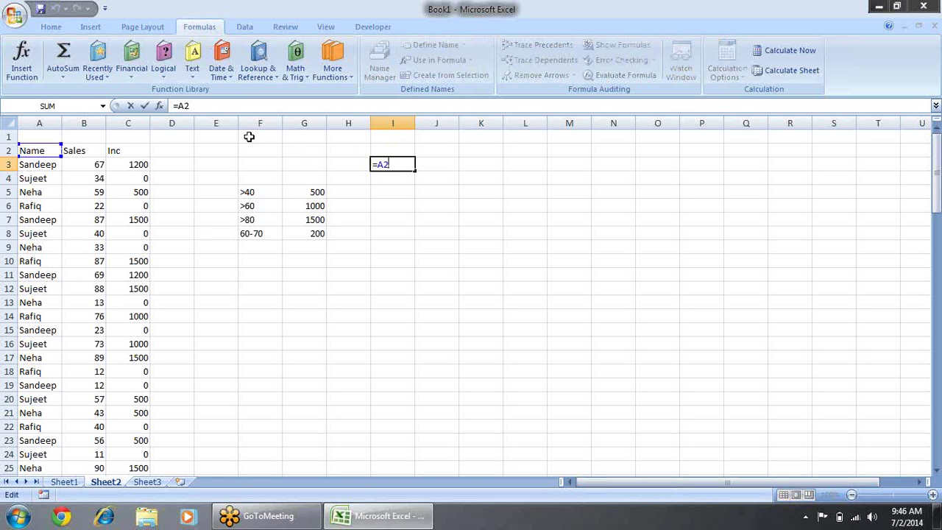
{"action": "key", "text": "Return"}
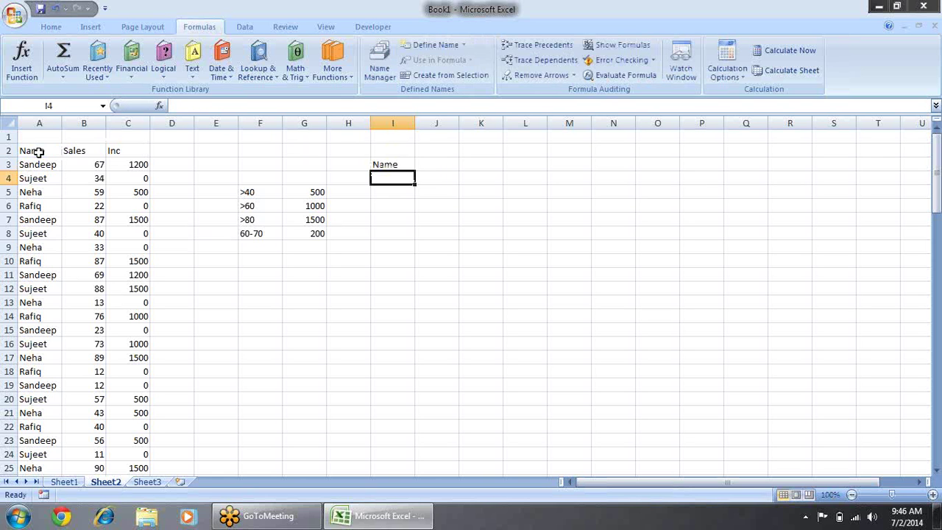
Fill I3's formula down to I13 and confirm I3 still references A2
{"action": "key", "text": "Up"}
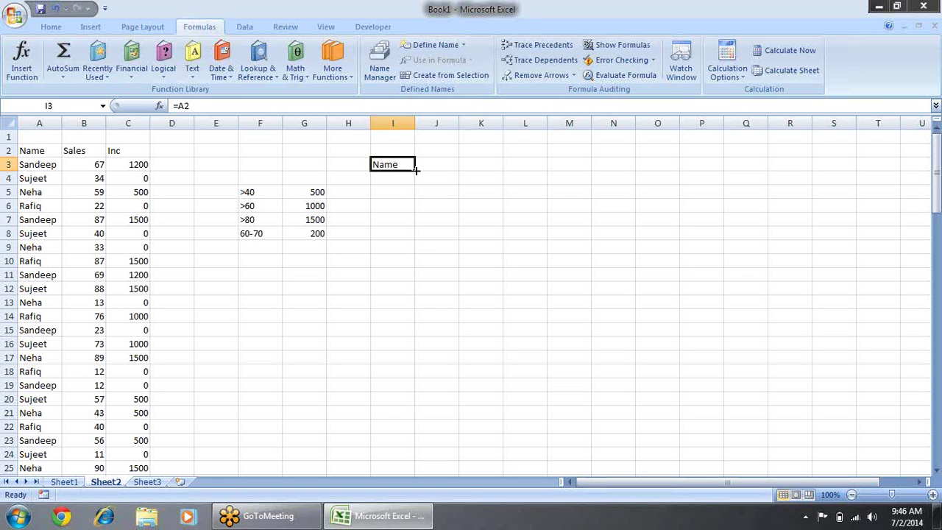
{"action": "left_click_drag", "start_coordinate": [415, 170], "coordinate": [415, 307]}
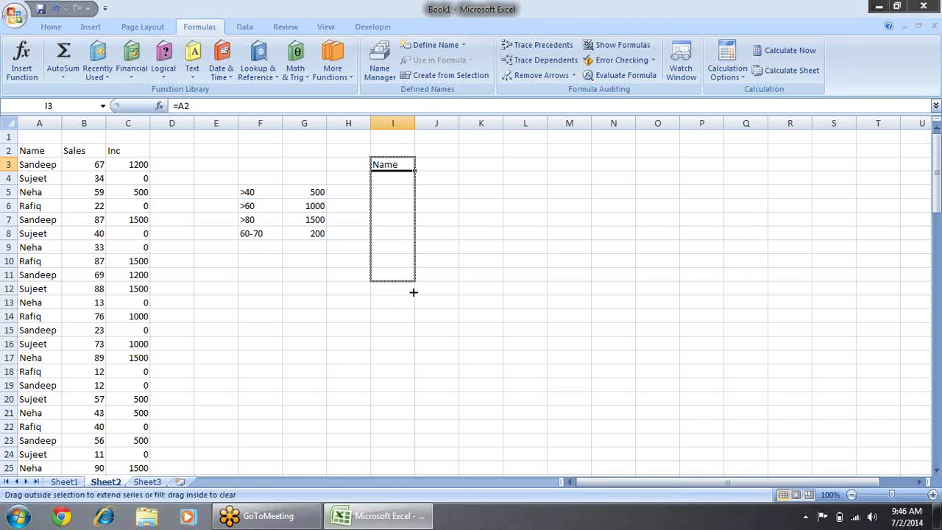
{"action": "left_click", "coordinate": [394, 167]}
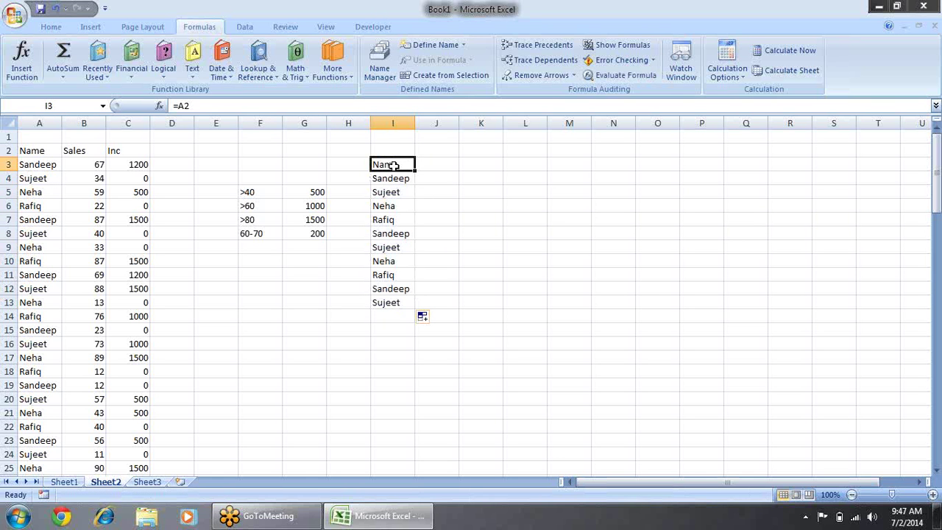
{"action": "double_click", "coordinate": [393, 166]}
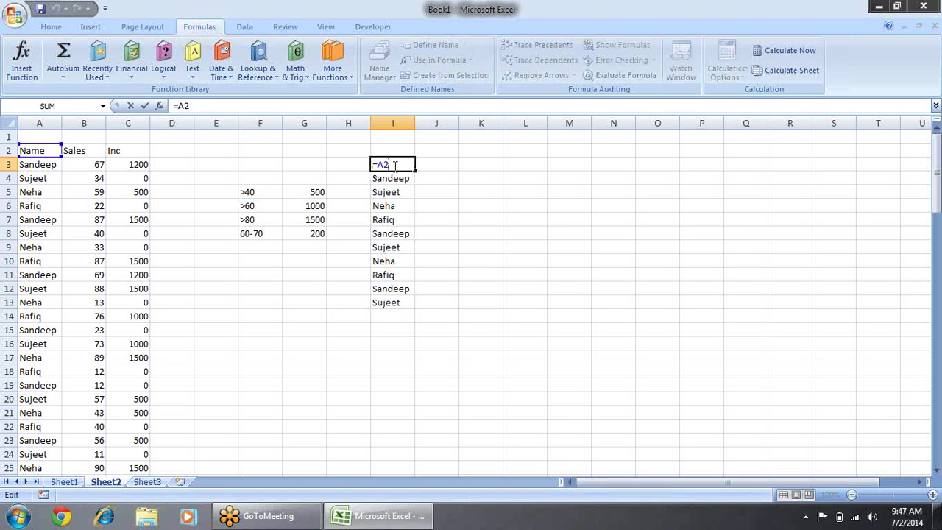
{"action": "key", "text": "Return"}
Check that I4 through I13 reference A3 through A12, showing Sandeep, Sujeet, Neha, Rafiq
{"action": "key", "text": "F2"}
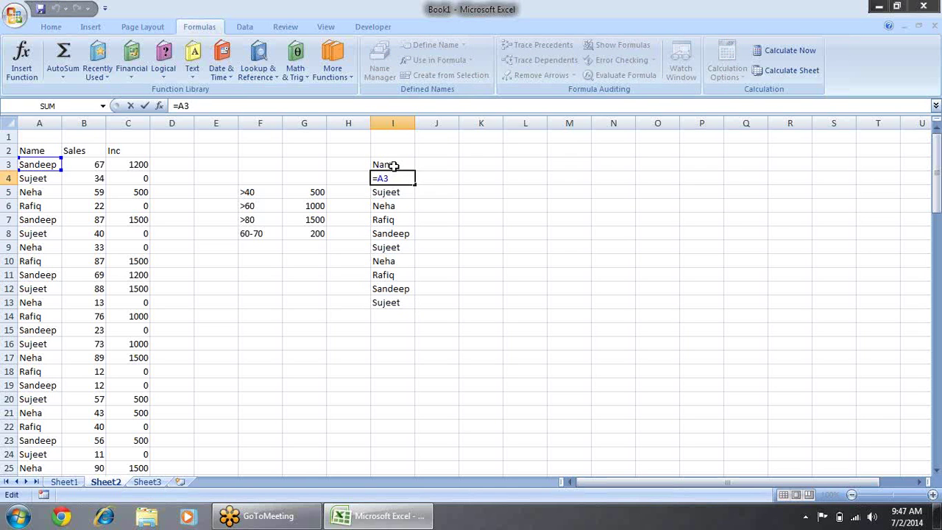
{"action": "key", "text": "Return"}
{"action": "key", "text": "F2"}
{"action": "key", "text": "Return"}
{"action": "key", "text": "F2"}
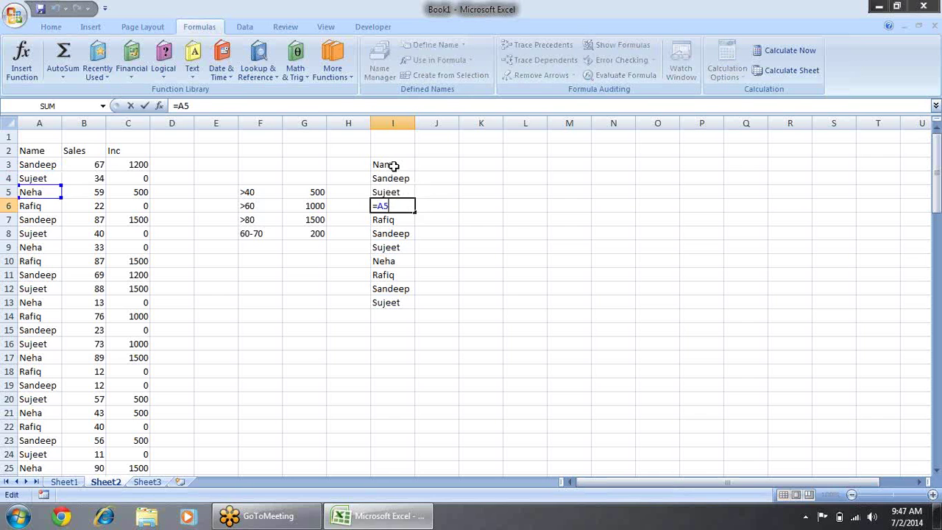
{"action": "key", "text": "Return"}
{"action": "key", "text": "Up"}
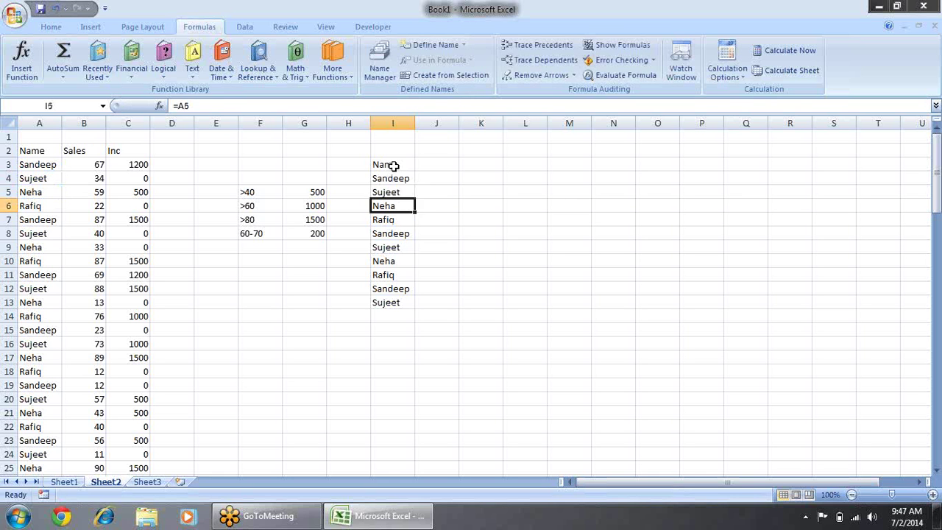
{"action": "key", "text": "Up"}
{"action": "key", "text": "Up"}
{"action": "key", "text": "Down"}
{"action": "key", "text": "Down"}
{"action": "key", "text": "Down"}
{"action": "key", "text": "Down"}
{"action": "key", "text": "Down"}
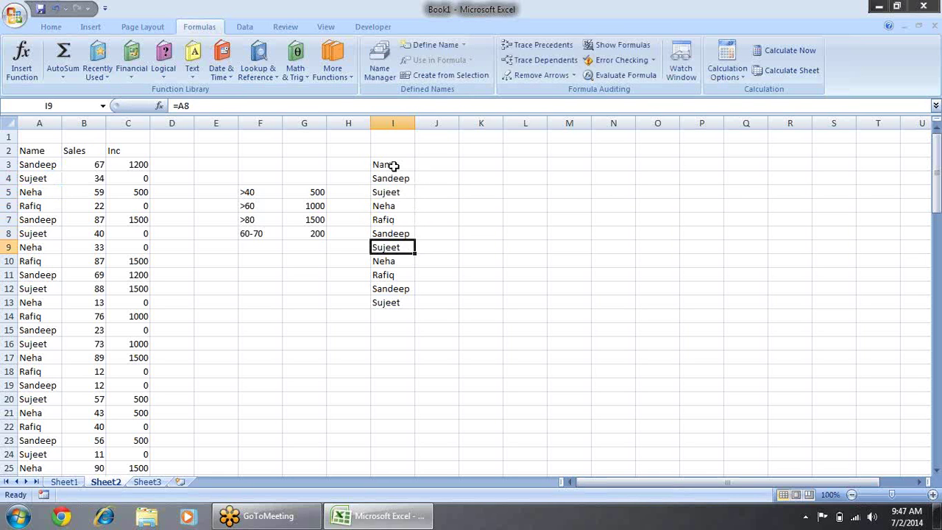
{"action": "key", "text": "Down"}
{"action": "key", "text": "Down"}
{"action": "key", "text": "F2"}
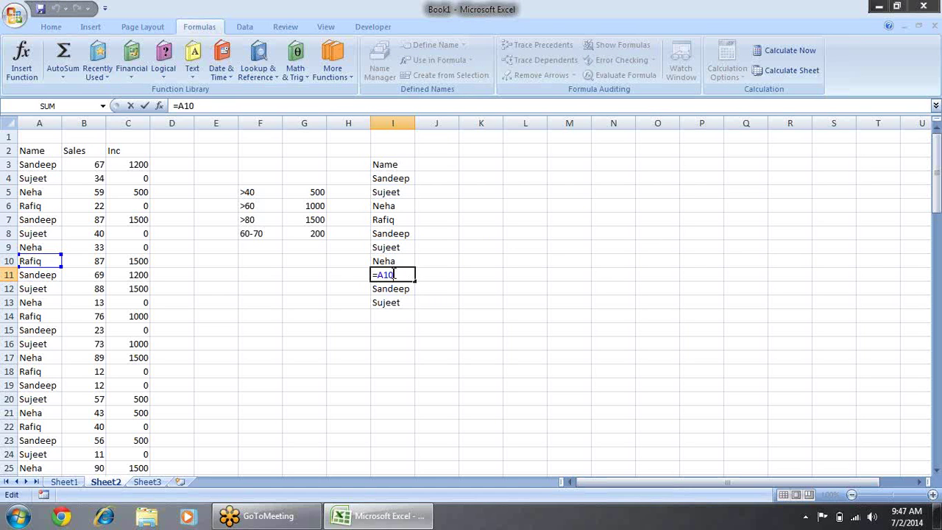
{"action": "key", "text": "Return"}
{"action": "key", "text": "F2"}
{"action": "key", "text": "Return"}
{"action": "key", "text": "F2"}
{"action": "key", "text": "Return"}
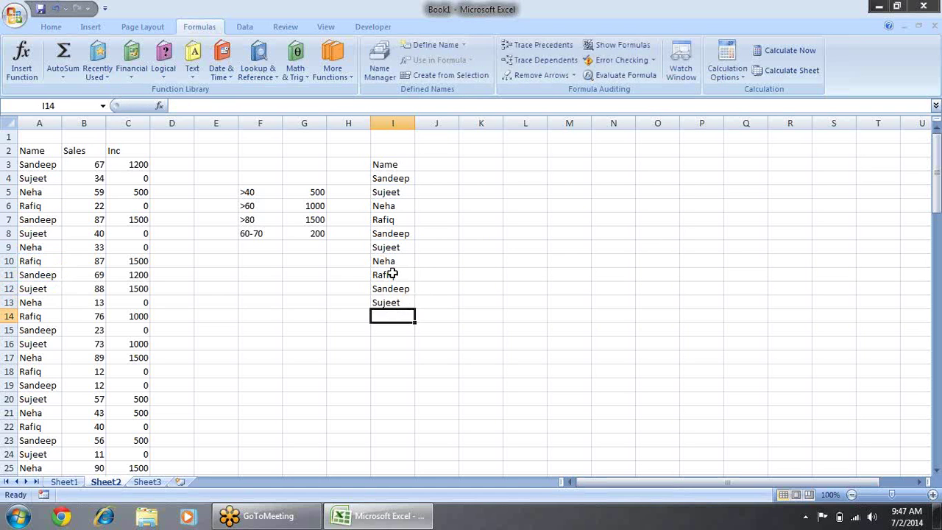
{"action": "key", "text": "Up"}
{"action": "key", "text": "Up"}
{"action": "key", "text": "Up"}
{"action": "key", "text": "Up"}
{"action": "key", "text": "Up"}
{"action": "key", "text": "Up"}
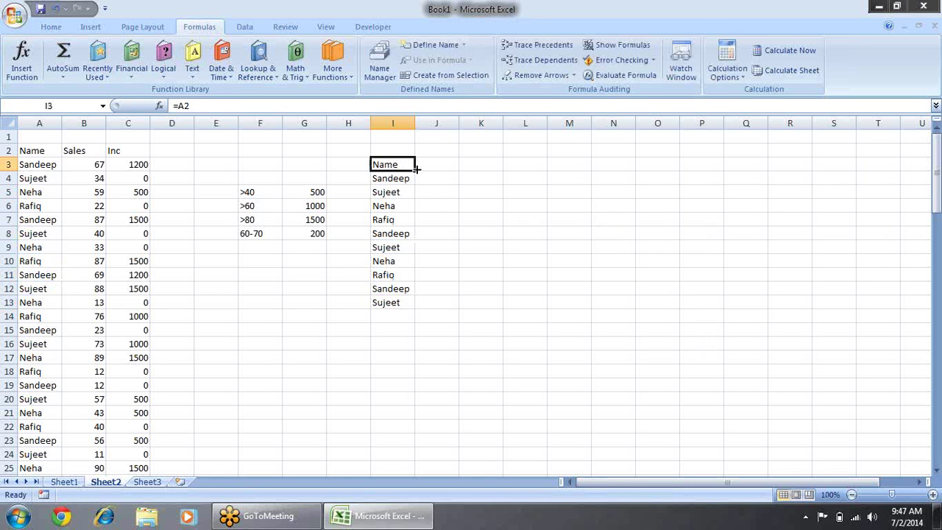
{"action": "left_click_drag", "start_coordinate": [416, 168], "coordinate": [588, 166]}
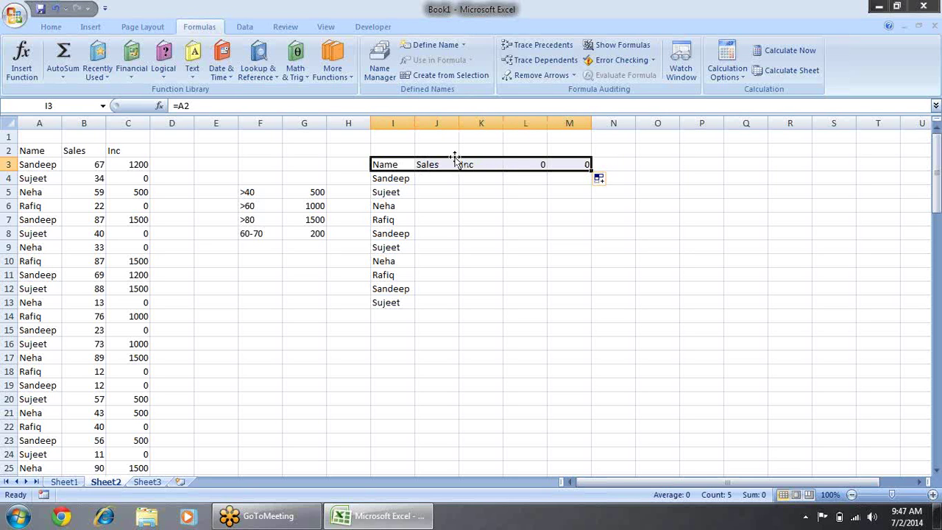
{"action": "left_click", "coordinate": [420, 164]}
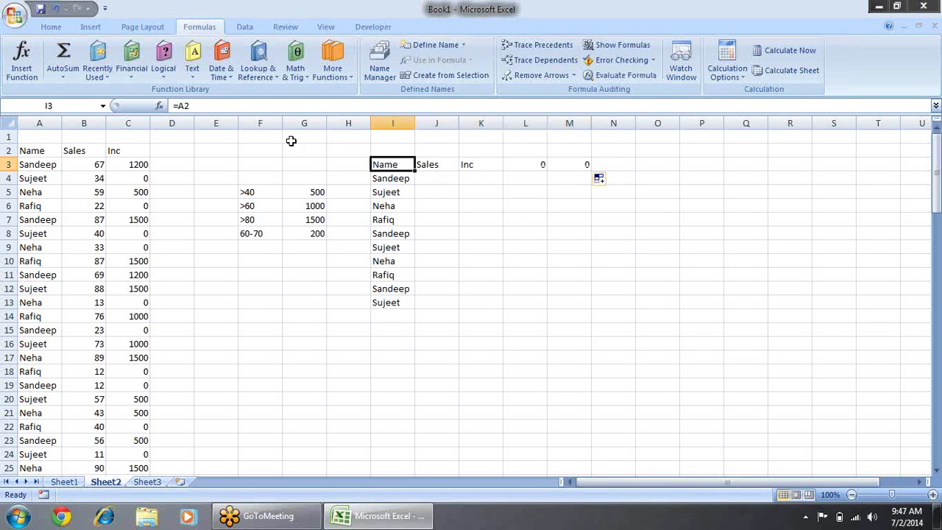
{"action": "key", "text": "F2"}
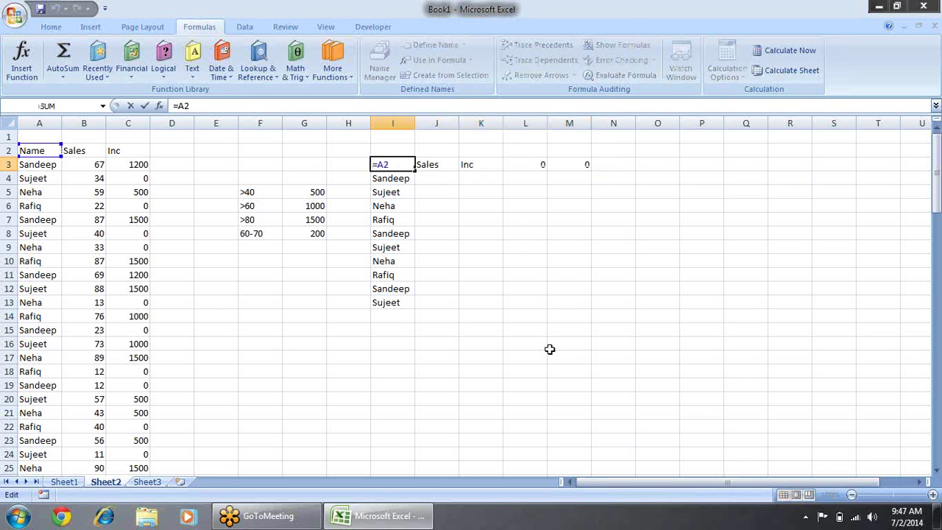
{"action": "key", "text": "Return"}
{"action": "key", "text": "Up"}
{"action": "key", "text": "Right"}
{"action": "key", "text": "F2"}
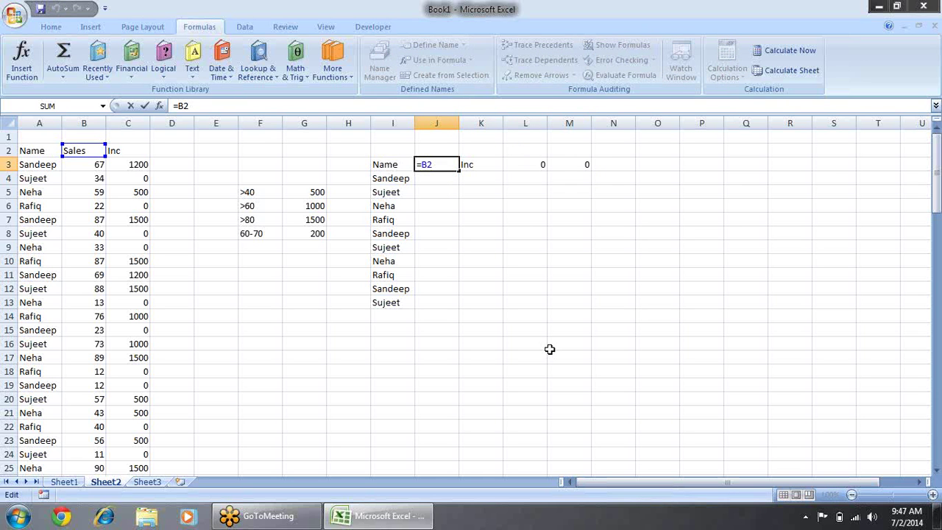
{"action": "key", "text": "Tab"}
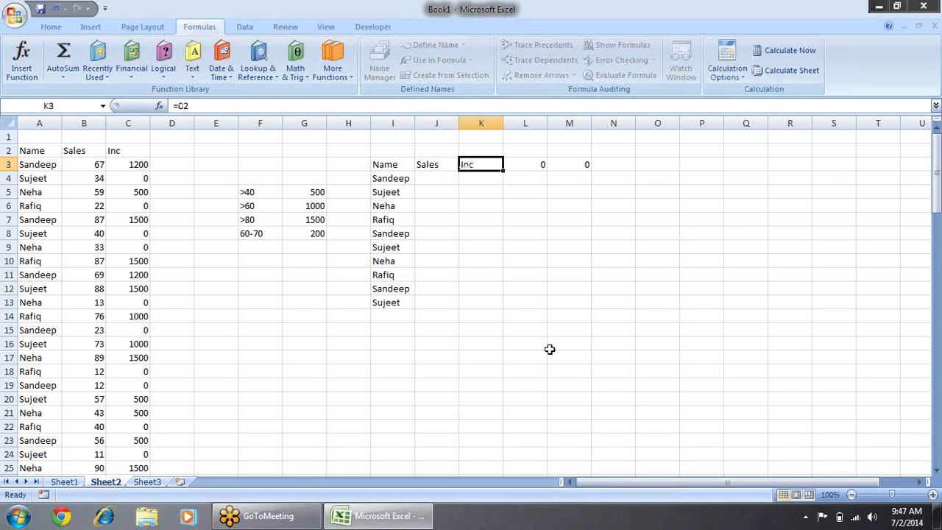
{"action": "key", "text": "F2"}
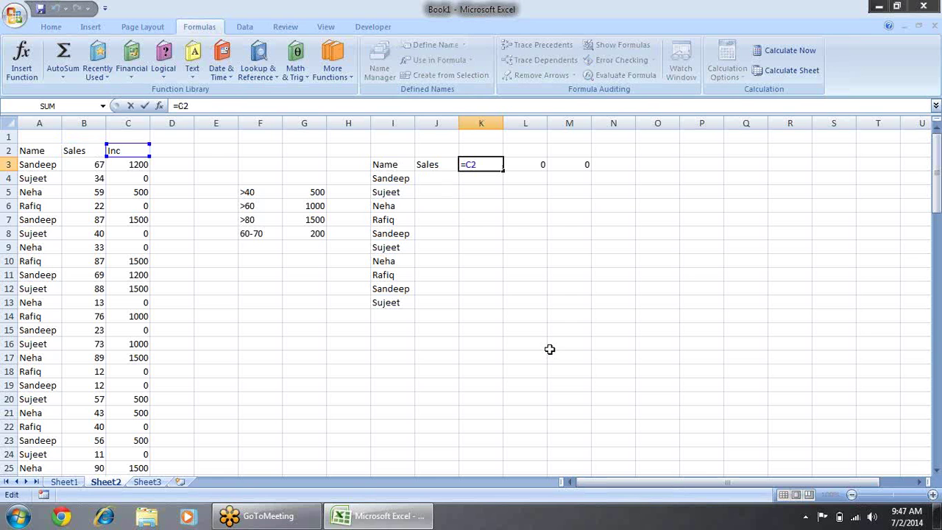
{"action": "key", "text": "Escape"}
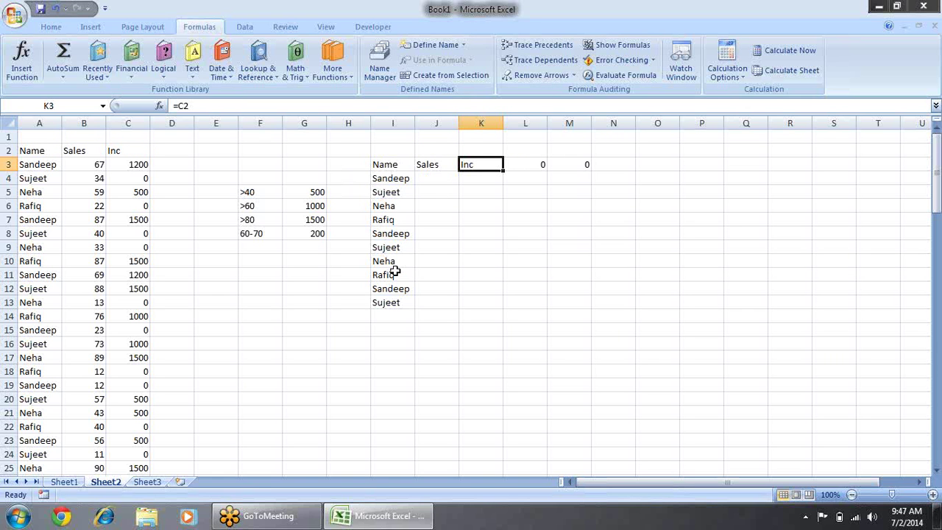
{"action": "left_click", "coordinate": [389, 166]}
{"action": "double_click", "coordinate": [389, 166]}
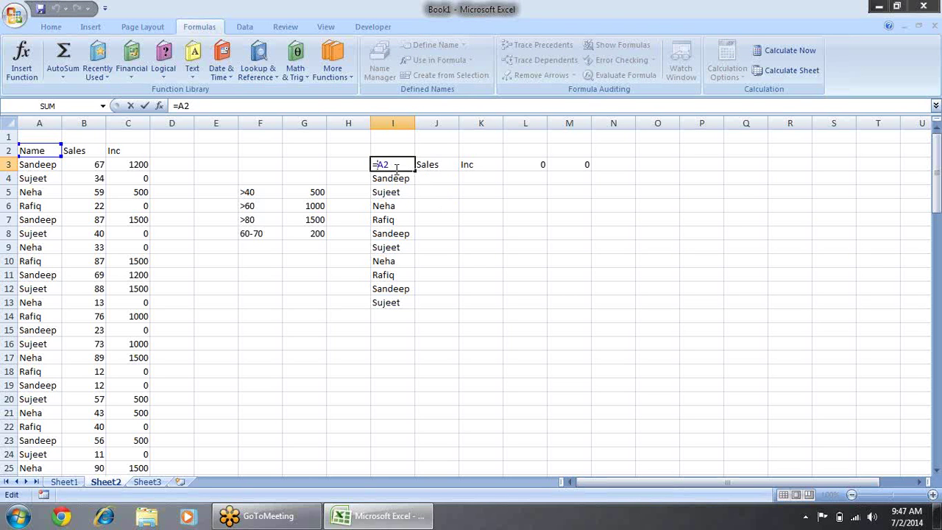
Change I3's formula to the column-locked reference =$A2
{"action": "left_click", "coordinate": [379, 165]}
{"action": "type", "text": "$"}
{"action": "key", "text": "Return"}
{"action": "key", "text": "Up"}
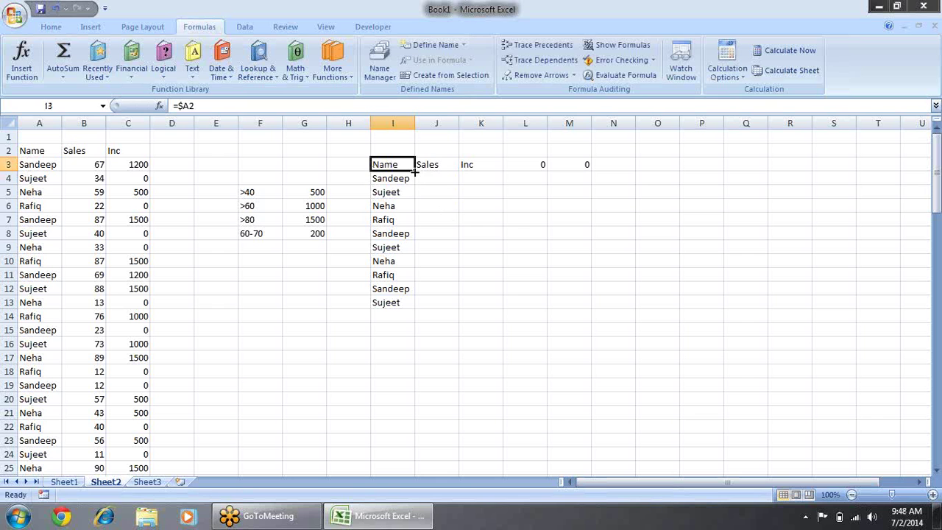
Copy =$A2 from I3 across to M3 and compare the I3 and J3 formulas
{"action": "left_click_drag", "start_coordinate": [414, 170], "coordinate": [587, 166]}
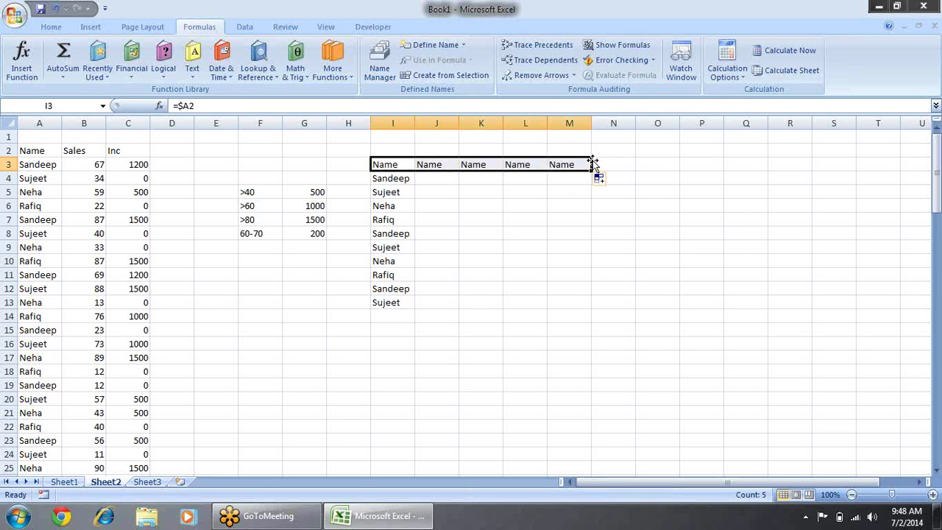
{"action": "left_click", "coordinate": [395, 163]}
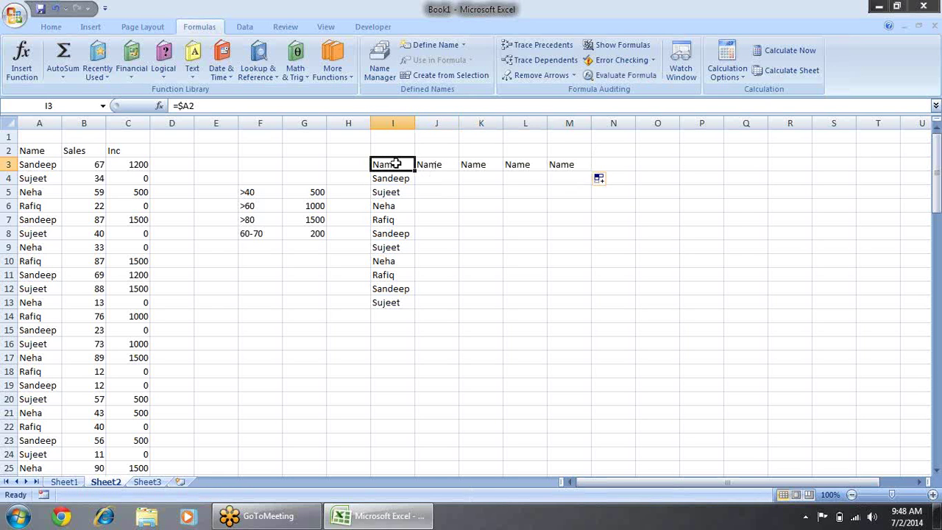
{"action": "double_click", "coordinate": [395, 163]}
{"action": "key", "text": "Return"}
{"action": "left_click", "coordinate": [395, 164]}
{"action": "key", "text": "Right"}
{"action": "key", "text": "F2"}
{"action": "key", "text": "Return"}
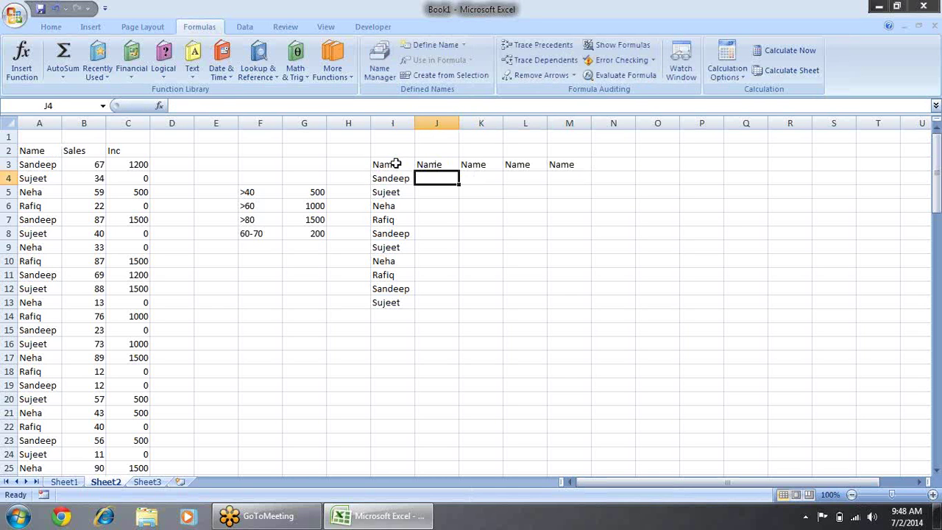
{"action": "key", "text": "Up"}
{"action": "key", "text": "F2"}
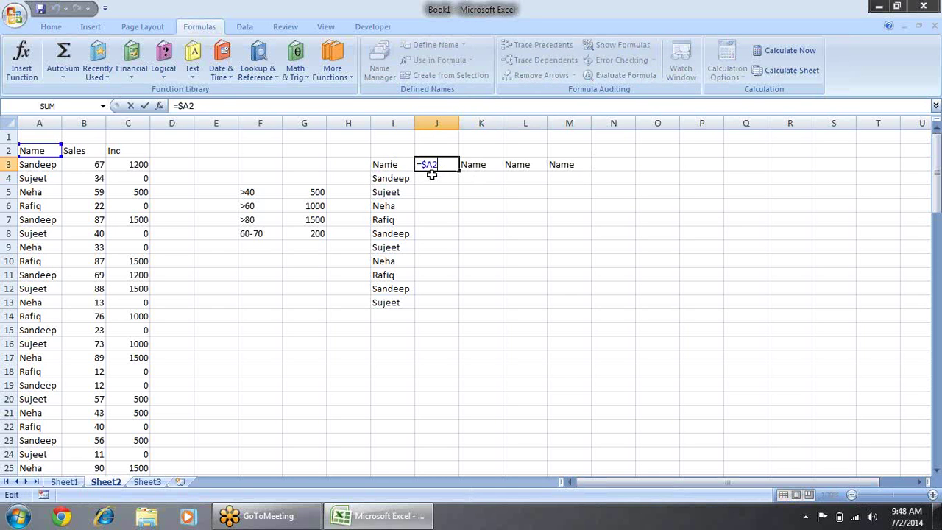
{"action": "key", "text": "ctrl+Return"}
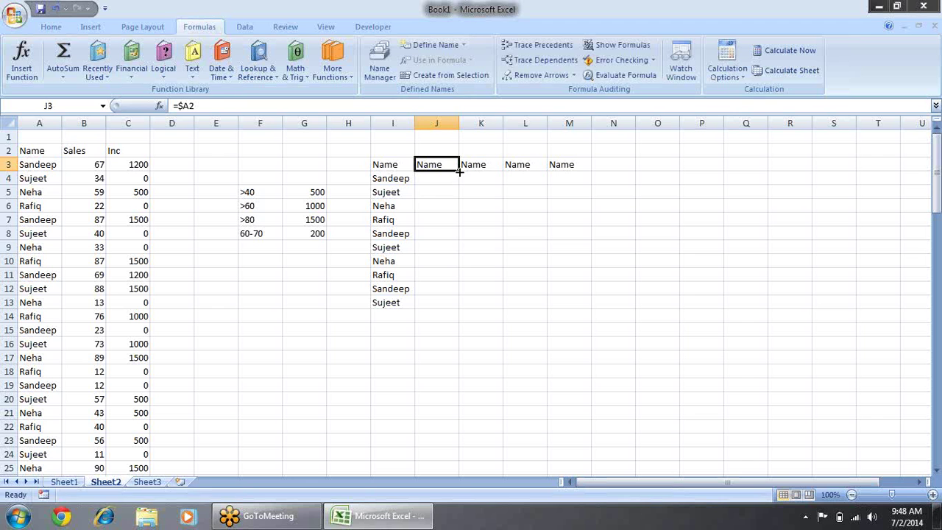
Fill J3's formula down to J11 and check the column J references
{"action": "left_click_drag", "start_coordinate": [459, 171], "coordinate": [463, 276]}
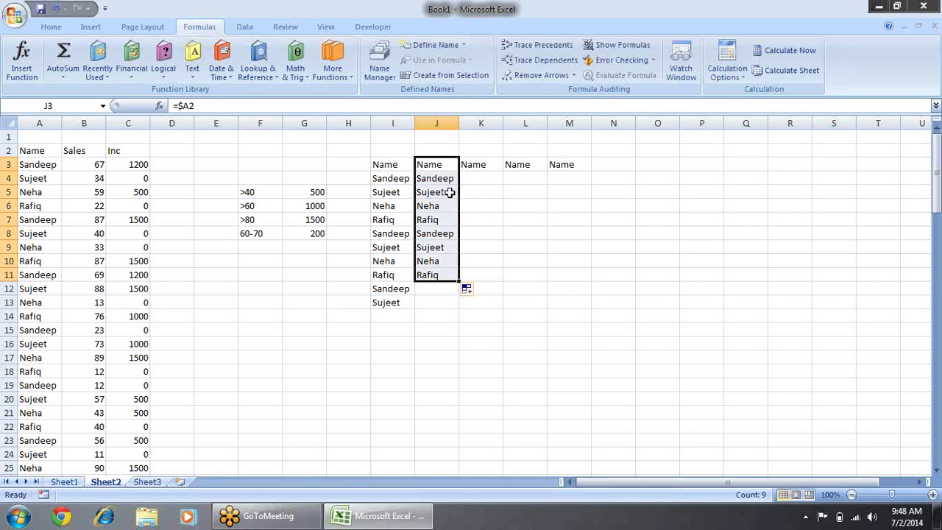
{"action": "key", "text": "Return"}
{"action": "key", "text": "Return"}
{"action": "key", "text": "F2"}
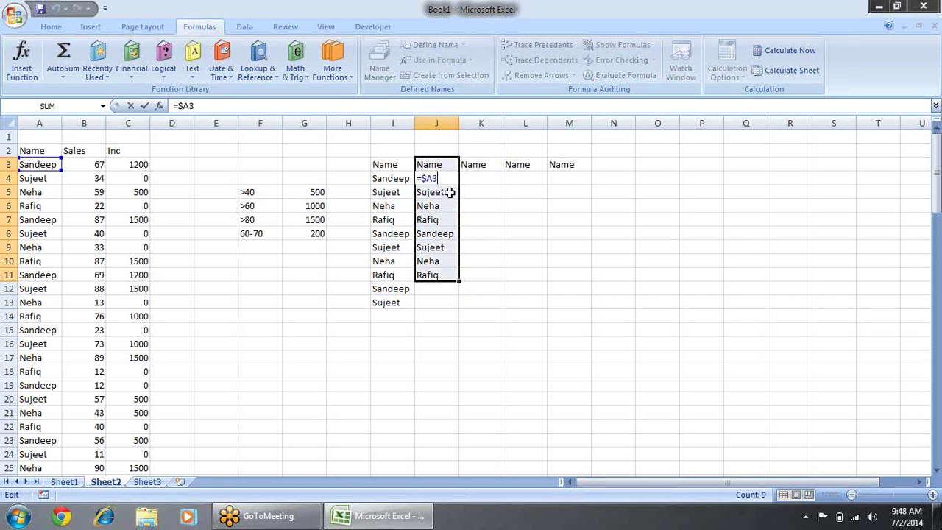
{"action": "key", "text": "Return"}
{"action": "key", "text": "F2"}
{"action": "key", "text": "Return"}
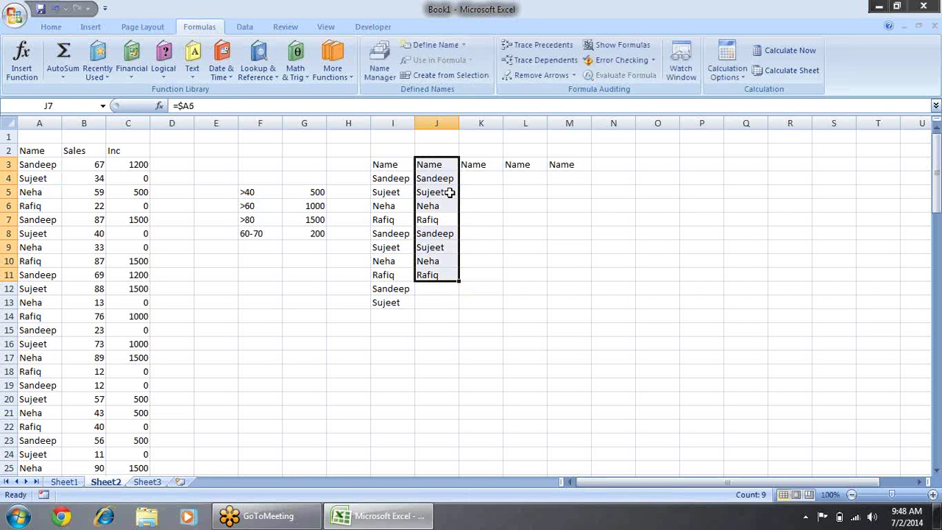
{"action": "key", "text": "Down"}
{"action": "key", "text": "Up"}
{"action": "key", "text": "Up"}
{"action": "key", "text": "Up"}
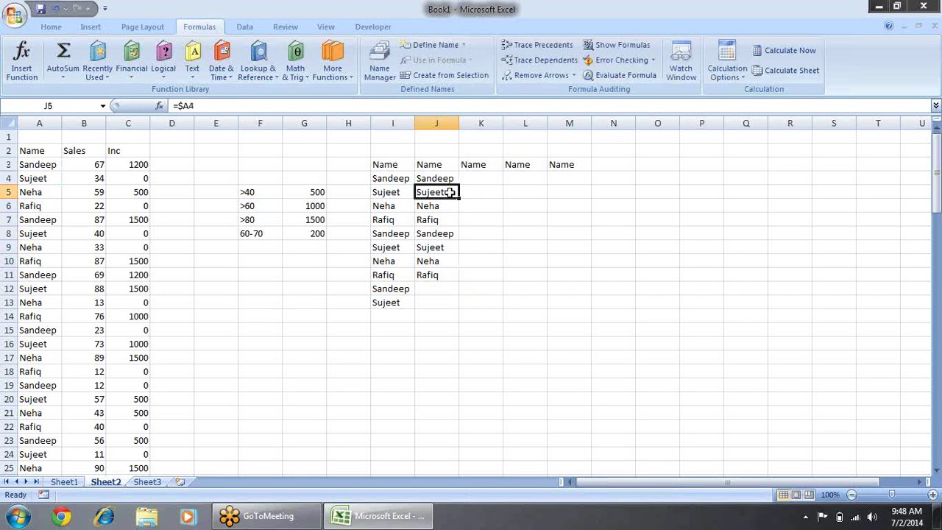
{"action": "key", "text": "Up"}
{"action": "key", "text": "Up"}
{"action": "key", "text": "Left"}
{"action": "key", "text": "F2"}
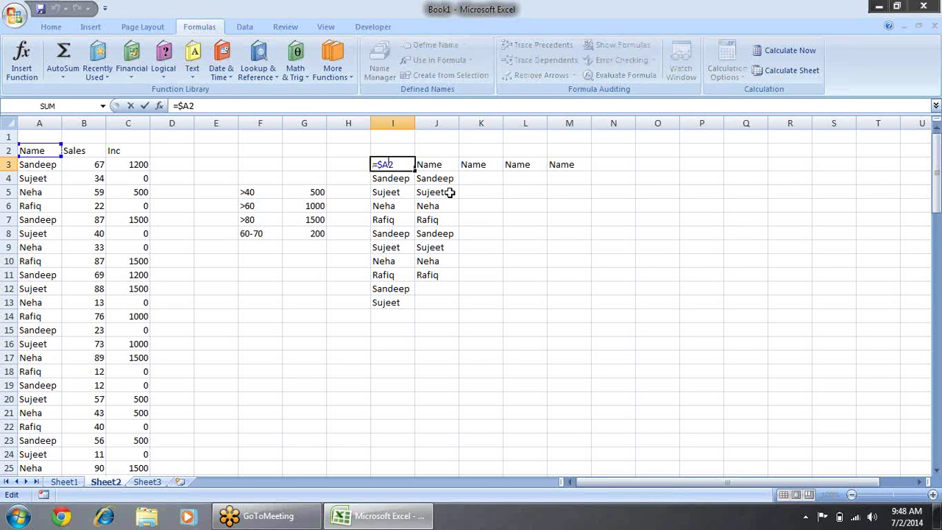
Make I3's reference fully absolute as =$A$2
{"action": "type", "text": "$"}
{"action": "key", "text": "Return"}
{"action": "key", "text": "Up"}
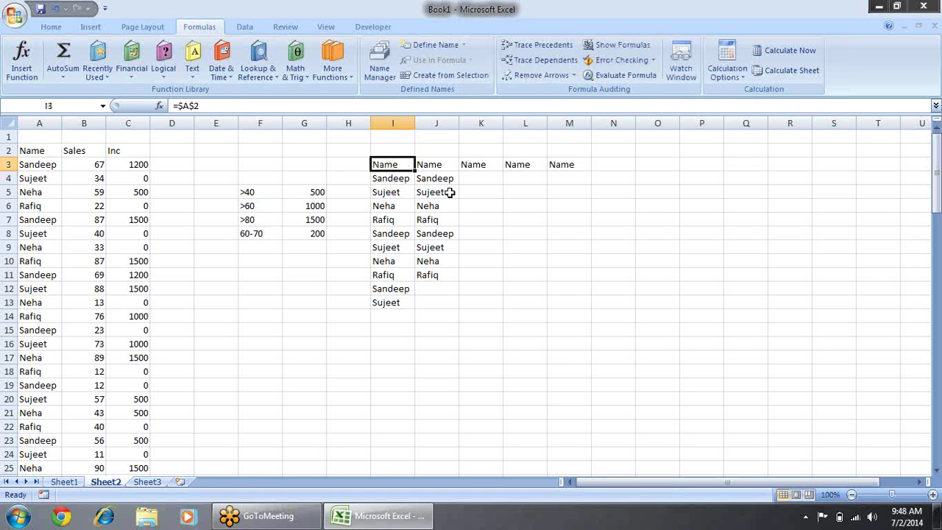
{"action": "scroll", "coordinate": [414, 172], "scroll_direction": "down", "scroll_amount": 2}
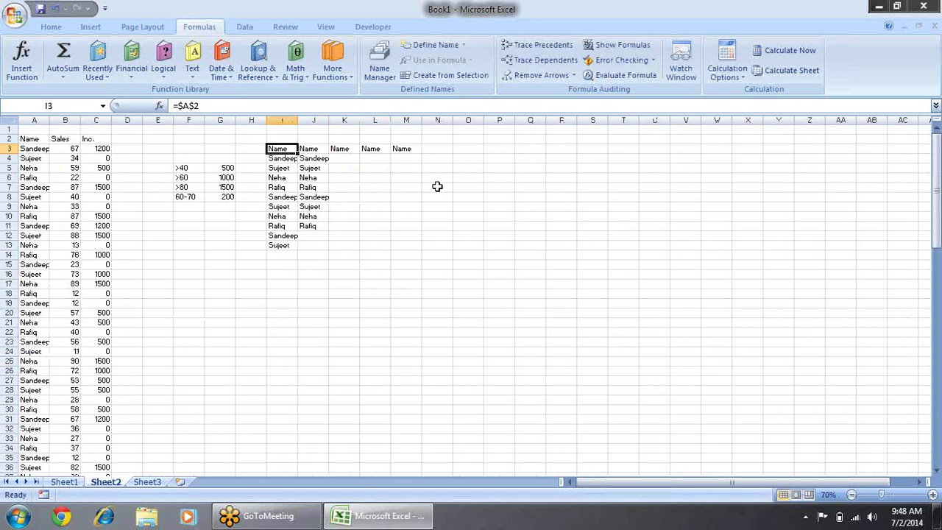
{"action": "scroll", "coordinate": [435, 185], "scroll_direction": "up", "scroll_amount": 5}
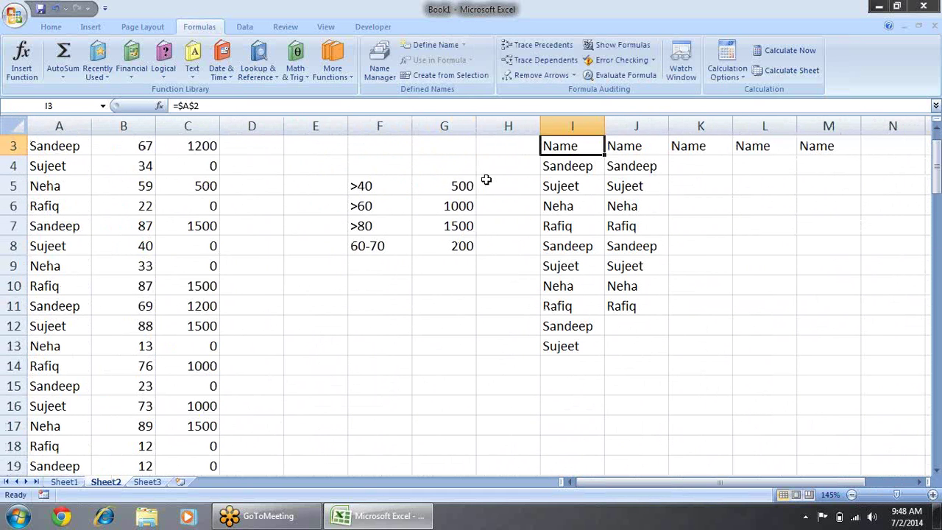
{"action": "scroll", "coordinate": [586, 157], "scroll_direction": "right", "scroll_amount": 3}
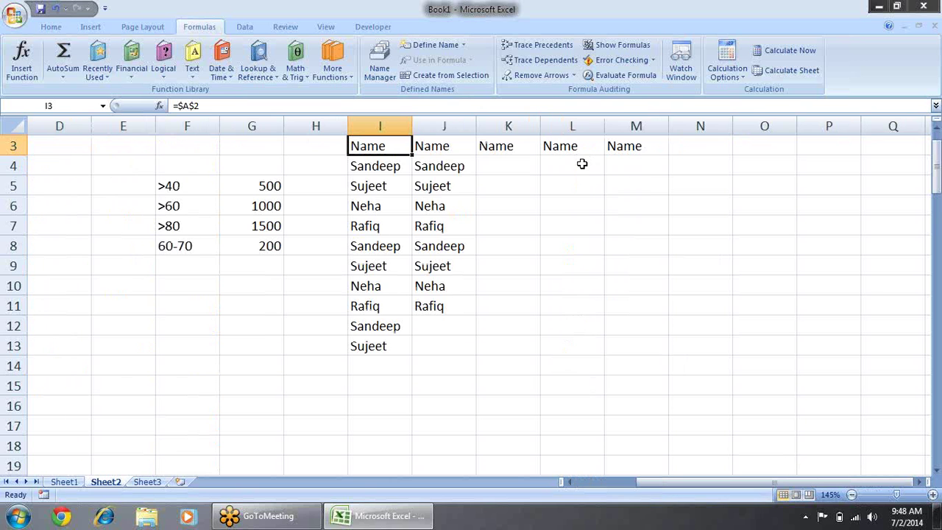
{"action": "left_click", "coordinate": [416, 159]}
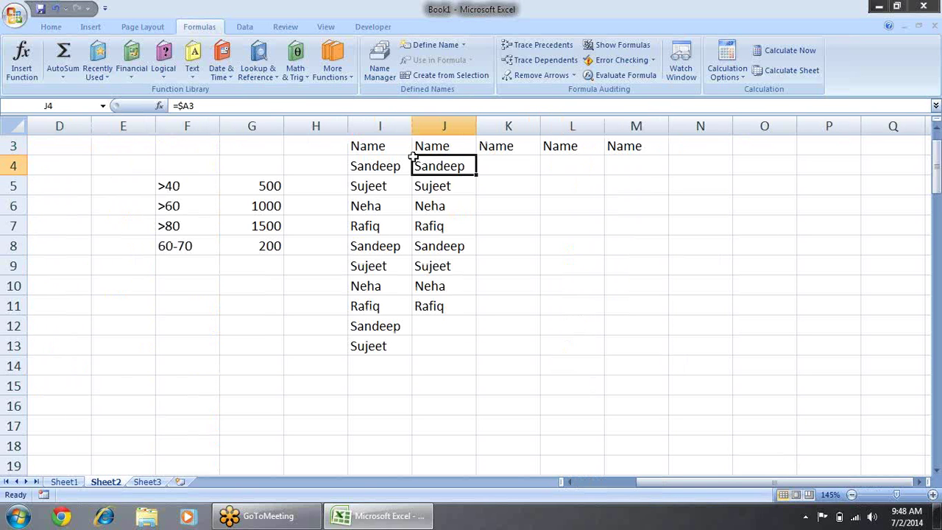
{"action": "left_click", "coordinate": [359, 148]}
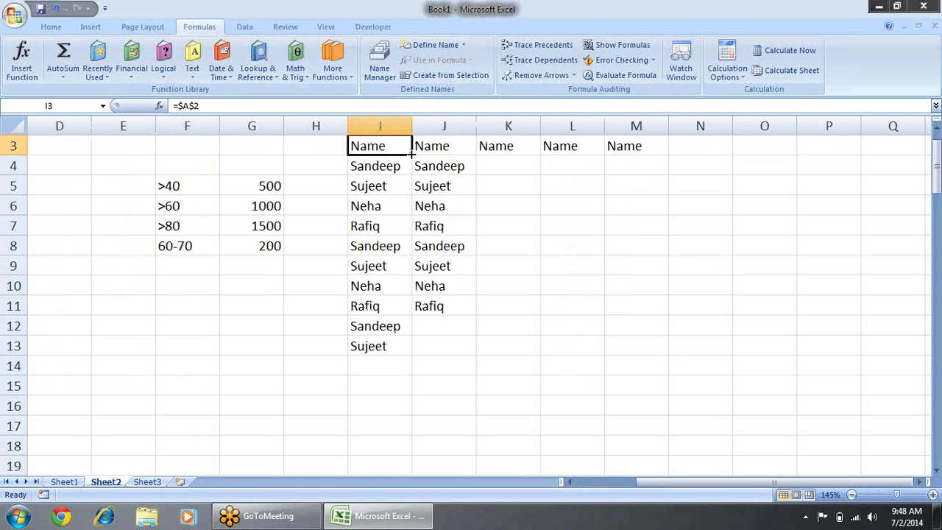
Fill =$A$2 across I3:M9 and confirm K7 to K9 still read =$A$2
{"action": "mouse_move", "coordinate": [412, 153]}
{"action": "left_mouse_down"}
{"action": "mouse_move", "coordinate": [668, 151]}
{"action": "mouse_move", "coordinate": [668, 271]}
{"action": "left_mouse_up"}
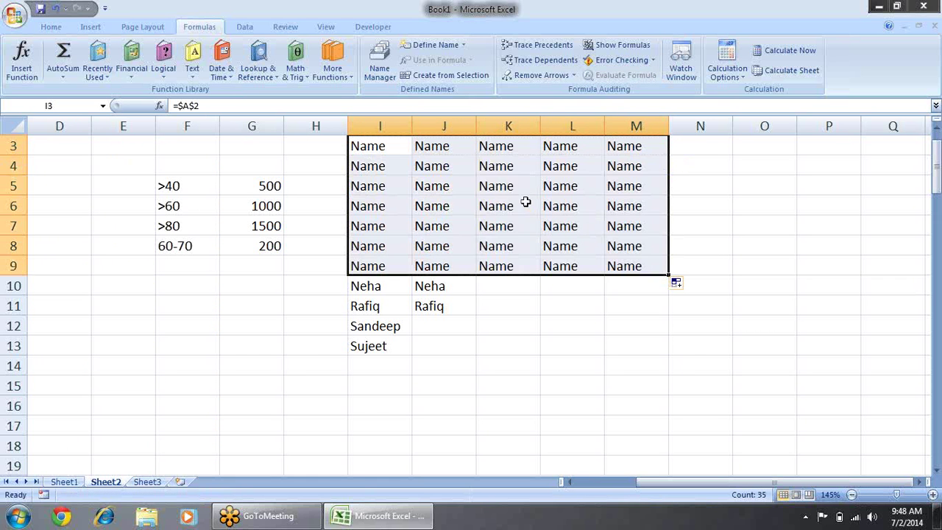
{"action": "left_click", "coordinate": [524, 203]}
{"action": "key", "text": "F2"}
{"action": "key", "text": "Return"}
{"action": "key", "text": "F2"}
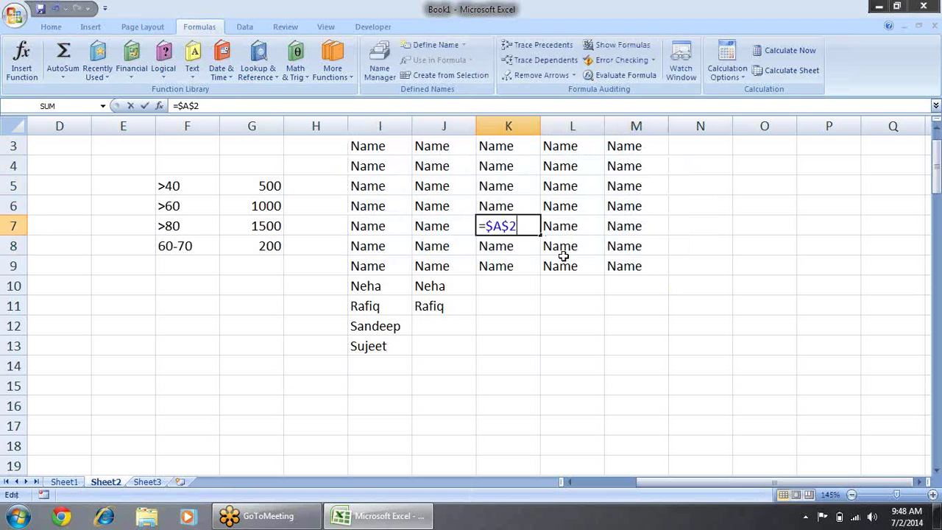
{"action": "key", "text": "Return"}
{"action": "key", "text": "F2"}
{"action": "key", "text": "Return"}
{"action": "key", "text": "F2"}
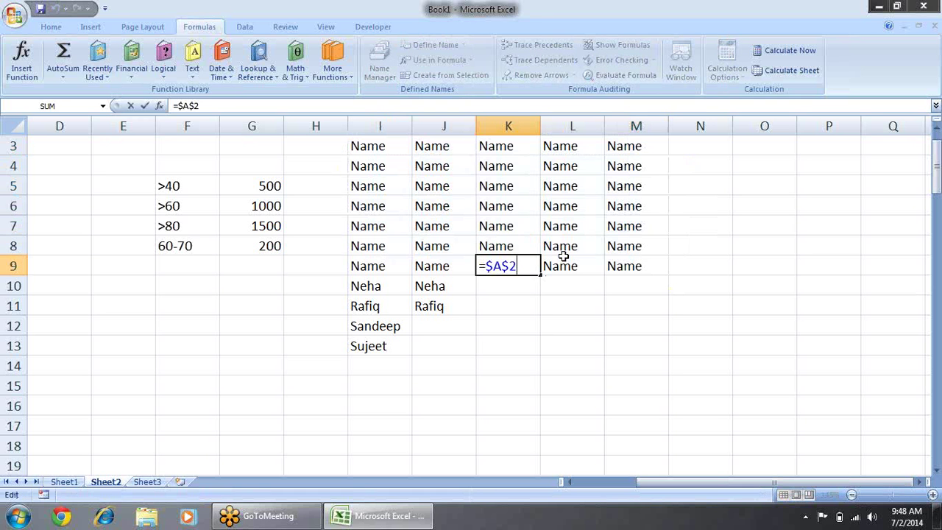
{"action": "key", "text": "Escape"}
Change I9's reference to the row-locked =A$2 with F4
{"action": "key", "text": "Left"}
{"action": "key", "text": "Left"}
{"action": "key", "text": "Left"}
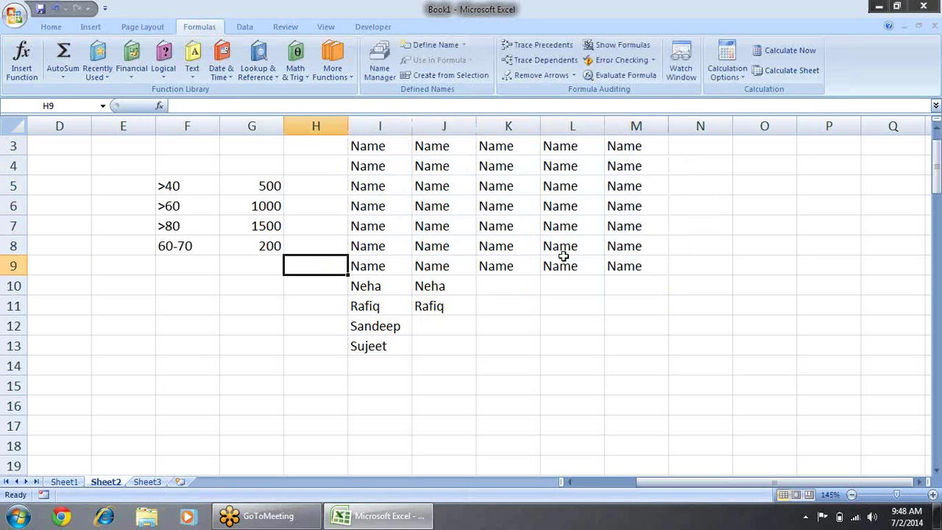
{"action": "key", "text": "F2"}
{"action": "key", "text": "Tab"}
{"action": "key", "text": "F2"}
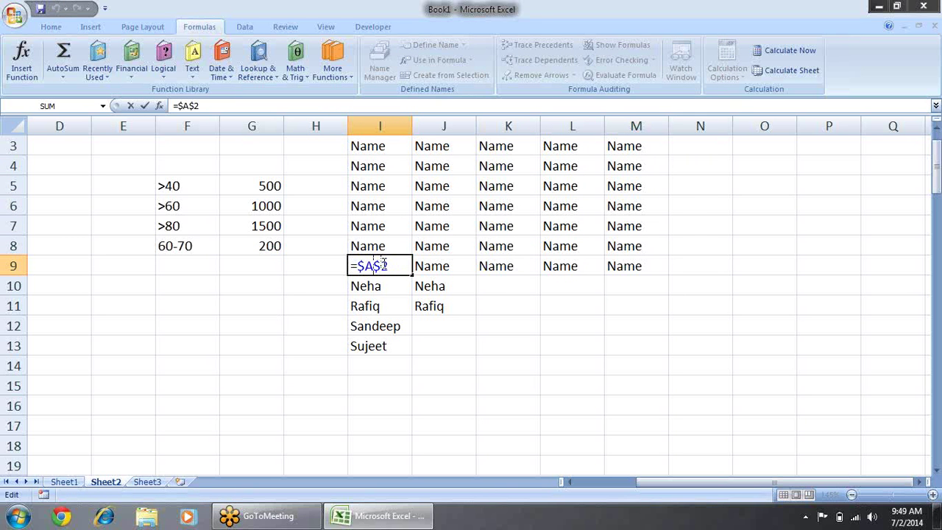
{"action": "key", "text": "F4"}
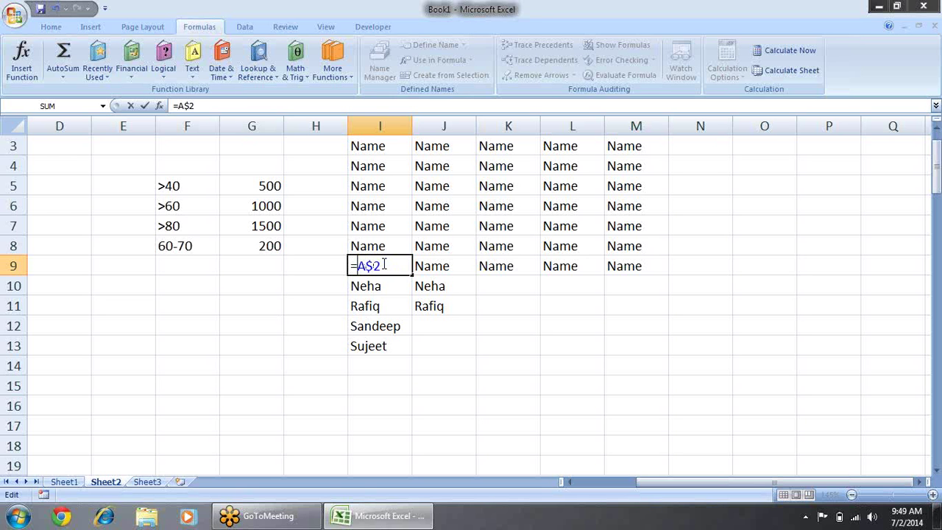
{"action": "left_click", "coordinate": [357, 269]}
Confirm =A$2 in I9, copy it across row 9, and check J9 reads =B$2
{"action": "key", "text": "Return"}
{"action": "left_click", "coordinate": [387, 273]}
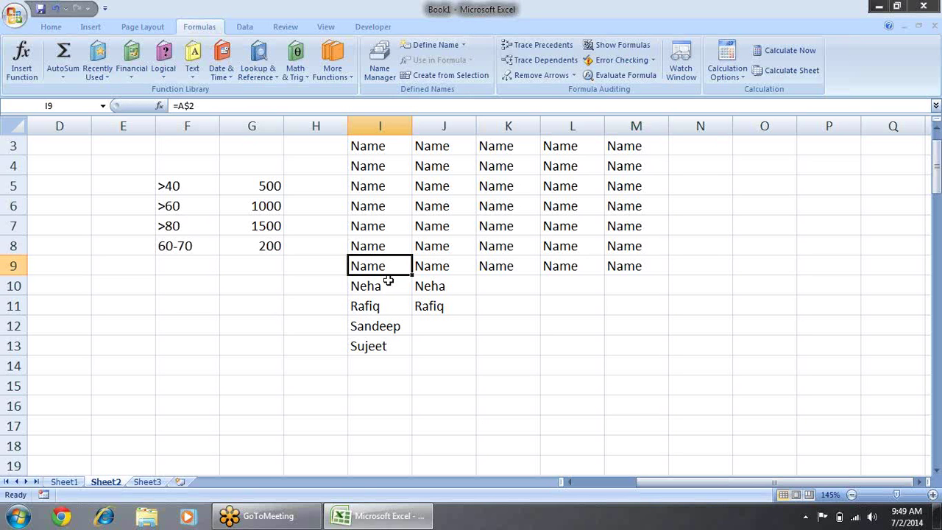
{"action": "scroll", "coordinate": [404, 280], "scroll_direction": "up", "scroll_amount": 1}
{"action": "scroll", "coordinate": [406, 278], "scroll_direction": "up", "scroll_amount": 1}
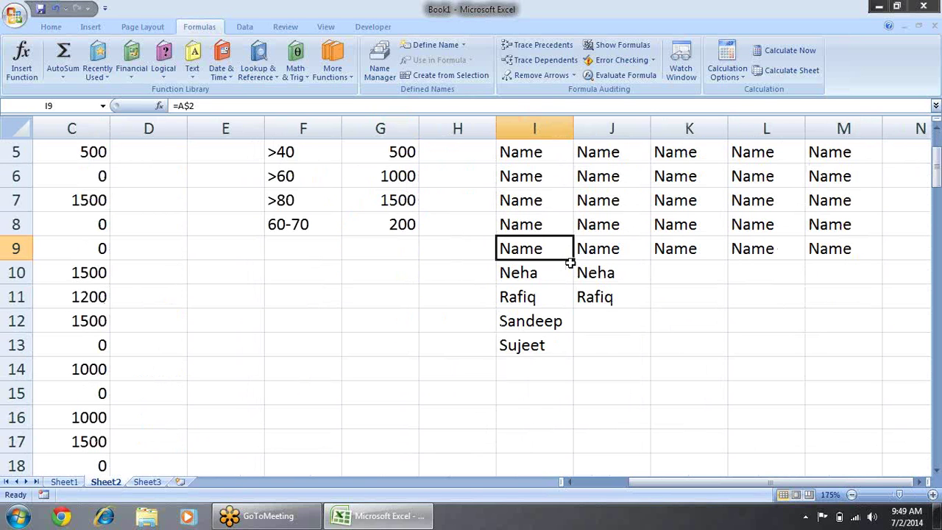
{"action": "left_click_drag", "start_coordinate": [574, 256], "coordinate": [748, 251]}
{"action": "key", "text": "Right"}
{"action": "key", "text": "Left"}
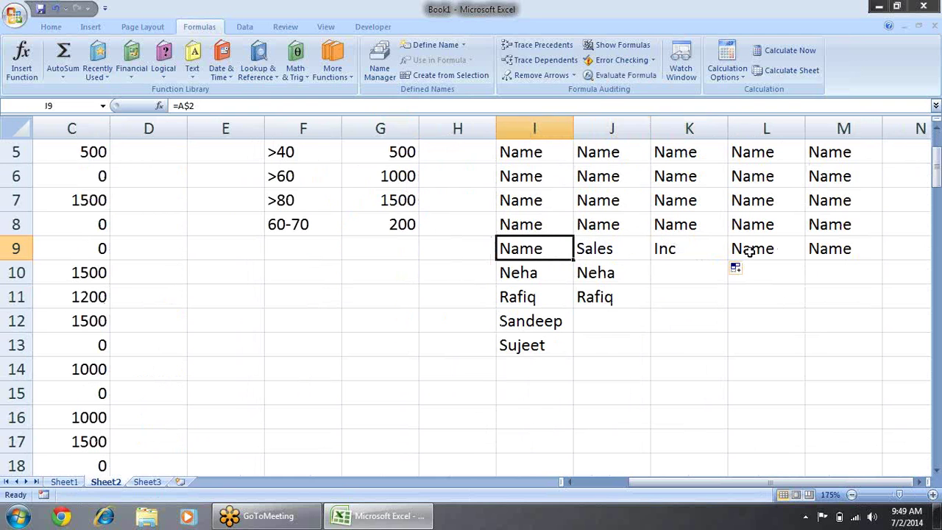
{"action": "key", "text": "Right"}
{"action": "key", "text": "F2"}
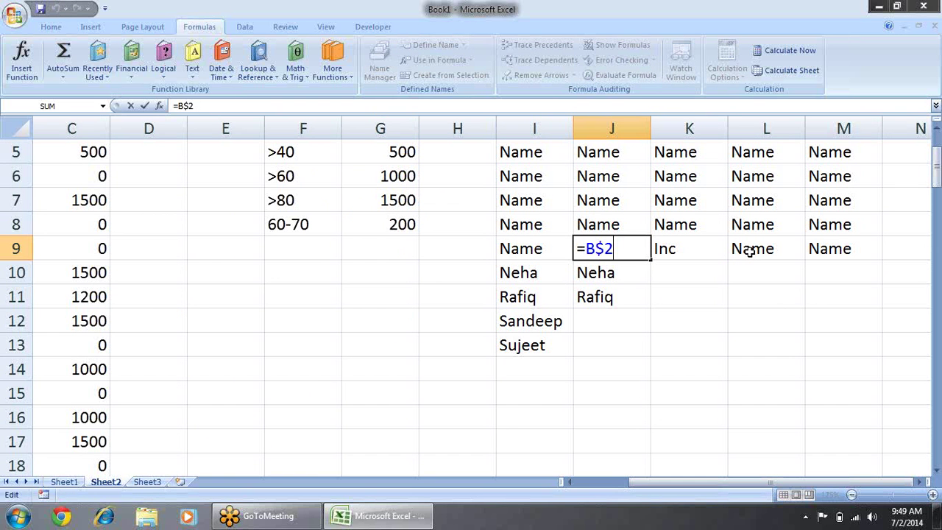
{"action": "key", "text": "Return"}
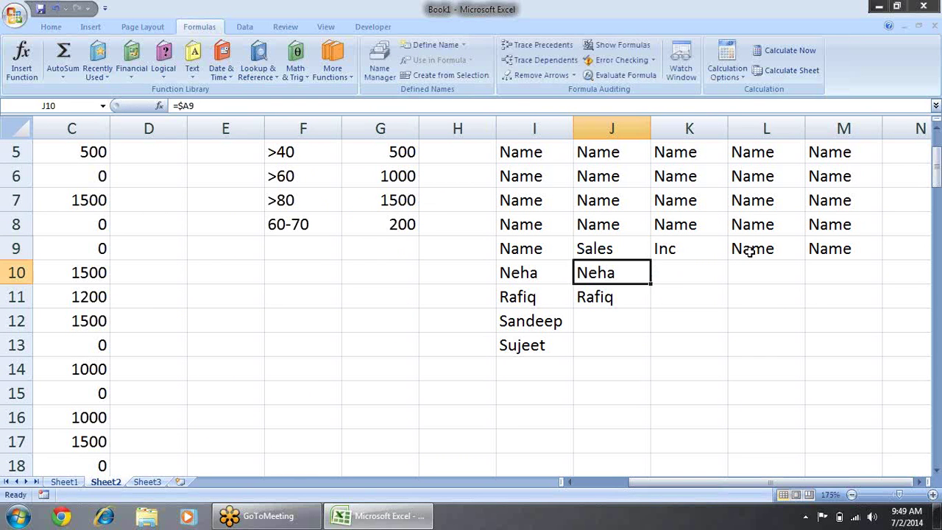
{"action": "key", "text": "Up"}
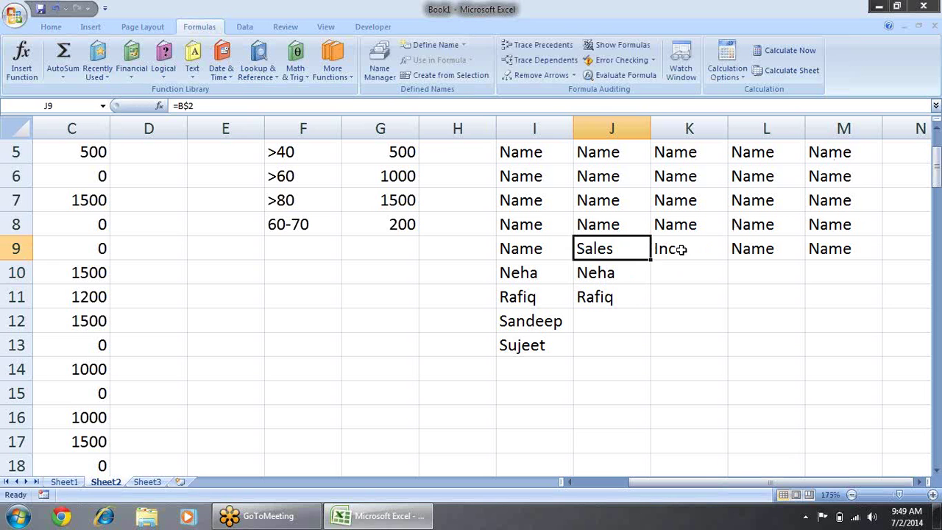
Fill I9's =A$2 formula down to I13 and inspect I10 through I13
{"action": "left_click", "coordinate": [567, 255]}
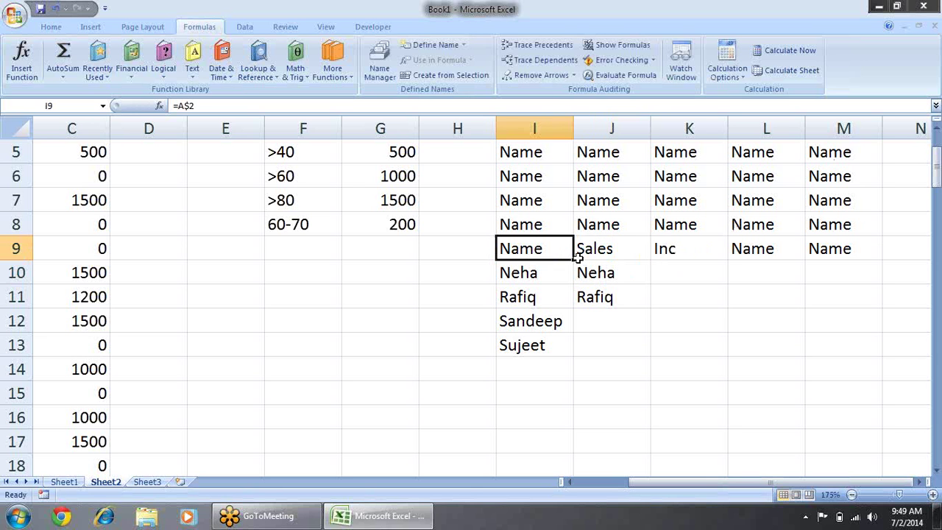
{"action": "left_click_drag", "start_coordinate": [573, 261], "coordinate": [574, 357]}
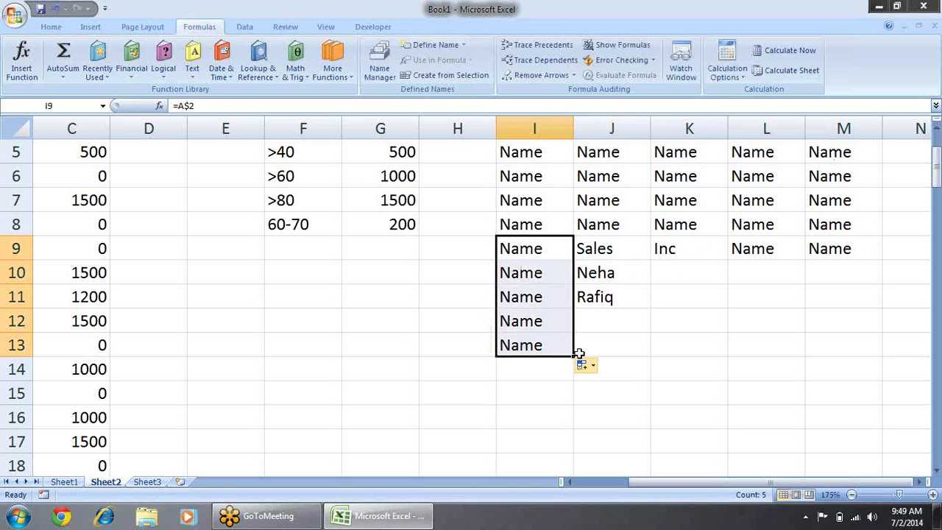
{"action": "left_click", "coordinate": [559, 263]}
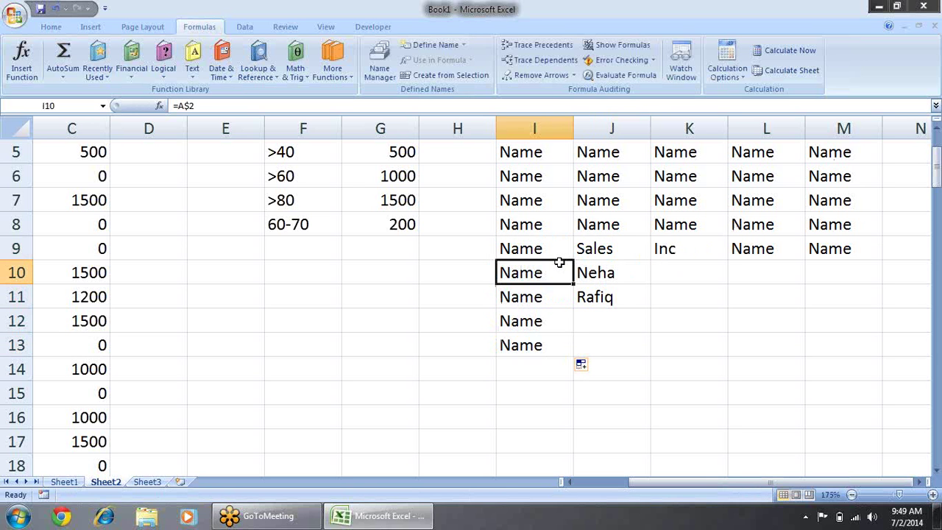
{"action": "key", "text": "F2"}
{"action": "key", "text": "Return"}
{"action": "key", "text": "F2"}
{"action": "key", "text": "Return"}
{"action": "key", "text": "F2"}
{"action": "key", "text": "Return"}
{"action": "key", "text": "F2"}
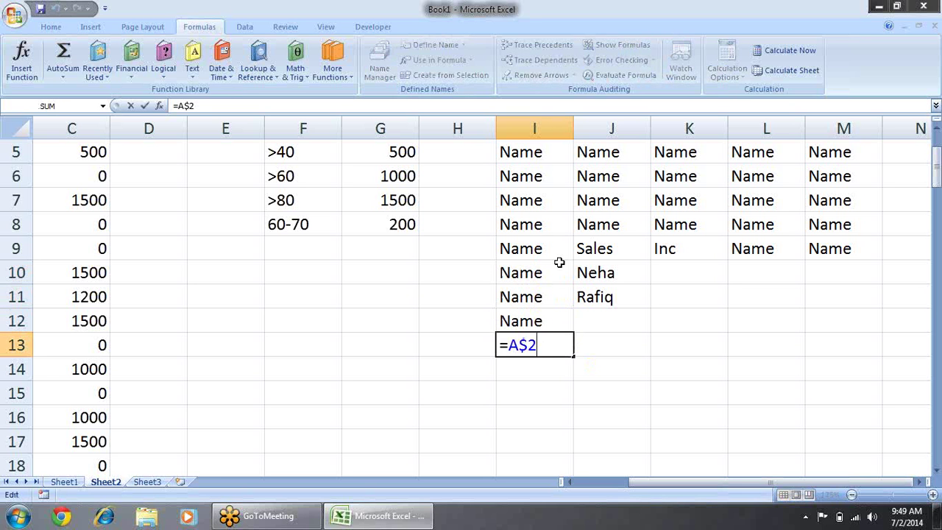
{"action": "key", "text": "Return"}
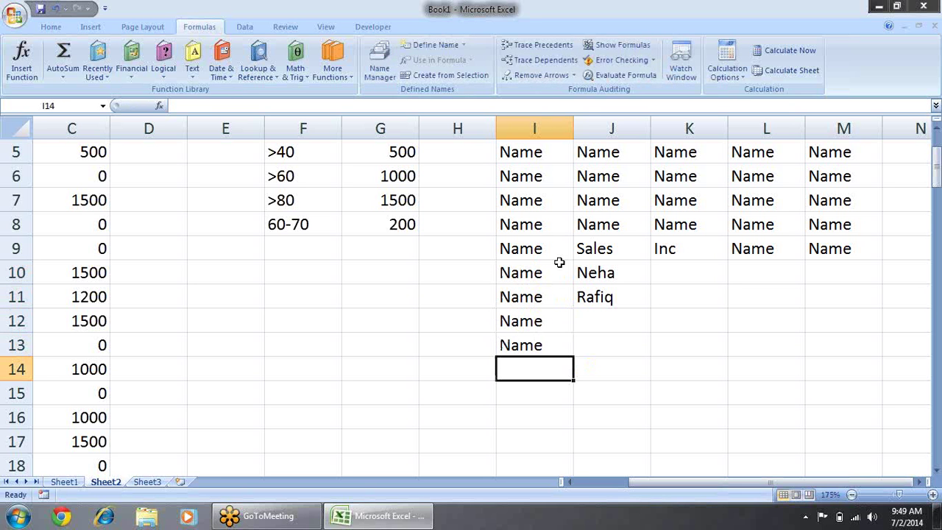
Select the practice block I3:M13 with Shift and arrow keys
{"action": "scroll", "coordinate": [559, 263], "scroll_direction": "down", "scroll_amount": 1, "text": "ctrl"}
{"action": "scroll", "coordinate": [560, 263], "scroll_direction": "down", "scroll_amount": 1, "text": "ctrl"}
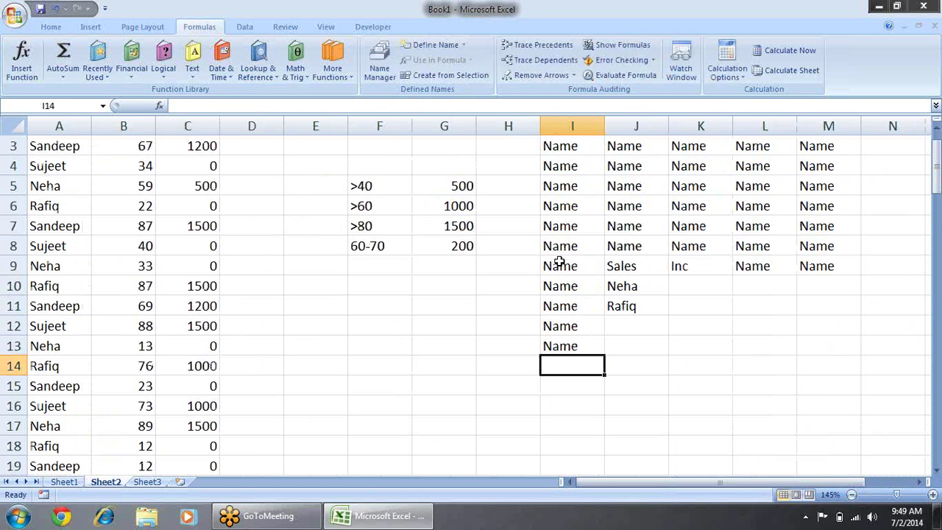
{"action": "key", "text": "Right"}
{"action": "key", "text": "Right"}
{"action": "key", "text": "Right"}
{"action": "key", "text": "Right"}
{"action": "key", "text": "Right"}
{"action": "key", "text": "Right"}
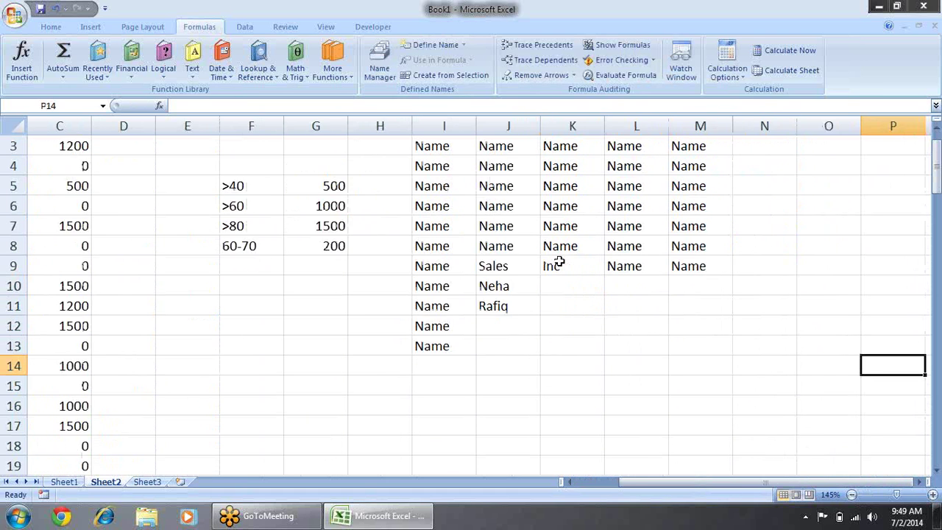
{"action": "key", "text": "Right"}
{"action": "key", "text": "Left"}
{"action": "key", "text": "Left"}
{"action": "key", "text": "Left"}
{"action": "key", "text": "Left"}
{"action": "key", "text": "Right"}
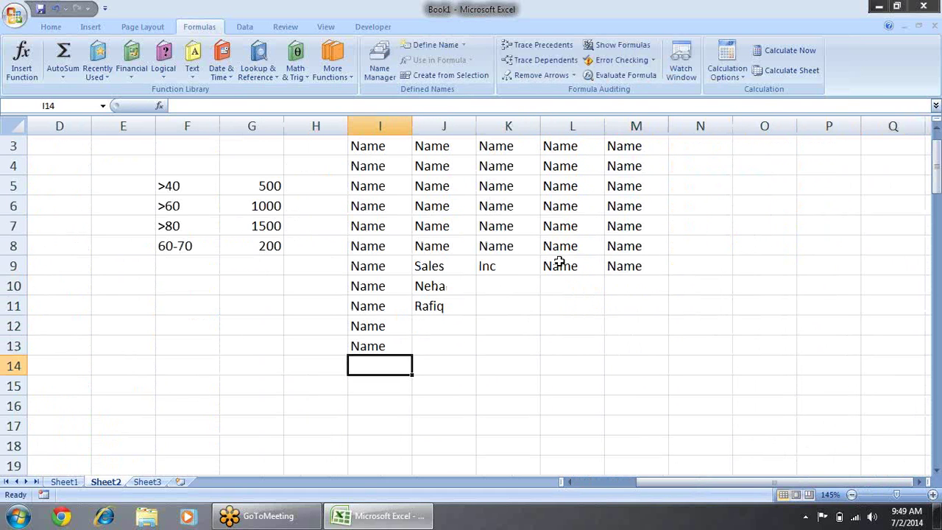
{"action": "key", "text": "Up"}
{"action": "key", "text": "ctrl+Up"}
{"action": "key", "text": "Up"}
{"action": "key", "text": "Down"}
{"action": "key", "text": "shift+Right"}
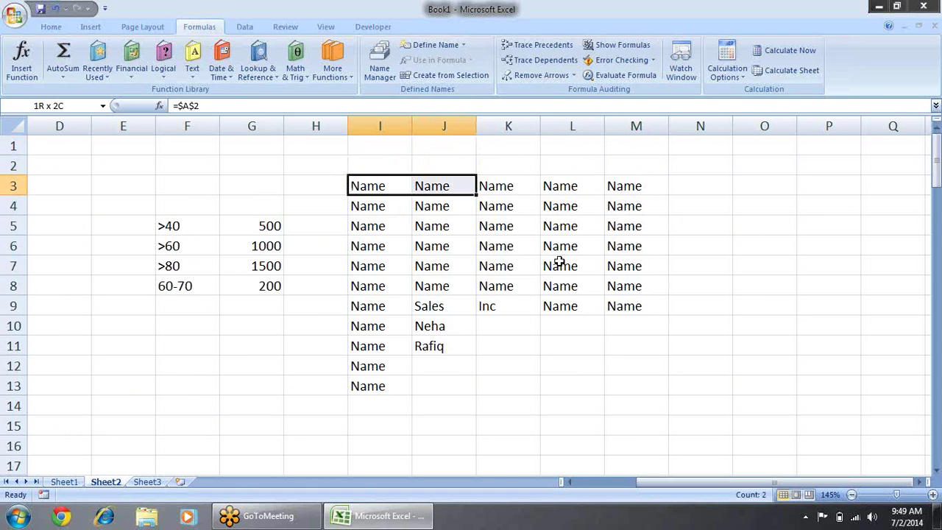
{"action": "key", "text": "shift+Right"}
{"action": "key", "text": "shift+Right"}
{"action": "key", "text": "shift+Right"}
{"action": "key", "text": "shift+Down"}
{"action": "key", "text": "shift+Down"}
{"action": "key", "text": "shift+Down"}
{"action": "key", "text": "shift+Down"}
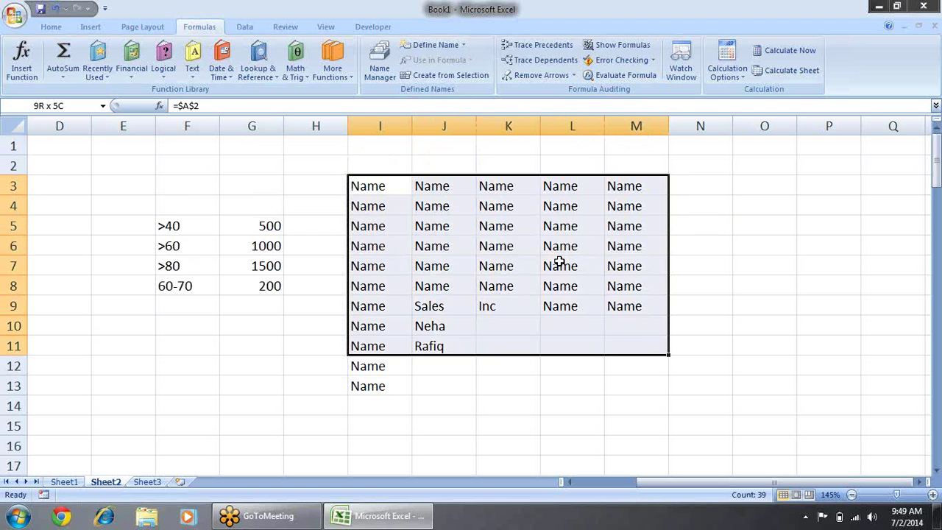
{"action": "key", "text": "shift+Down"}
{"action": "key", "text": "shift+Down"}
Delete the practice block I3:M13 and return to the Name heading in A2
{"action": "key", "text": "Delete"}
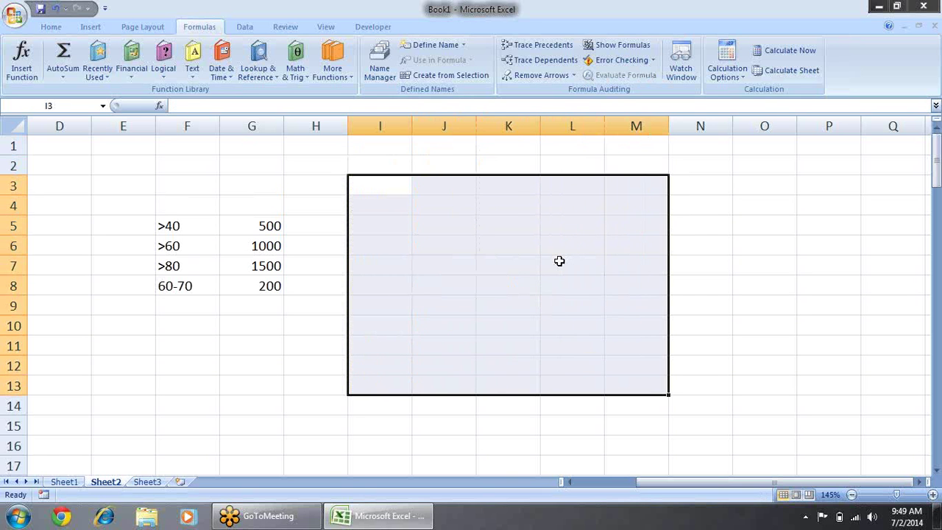
{"action": "key", "text": "Up"}
{"action": "key", "text": "Left"}
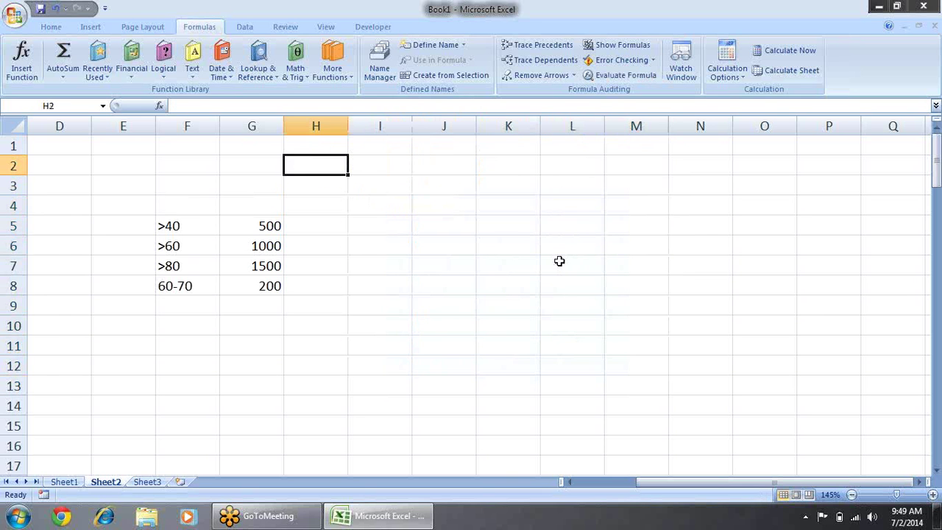
{"action": "key", "text": "Home"}
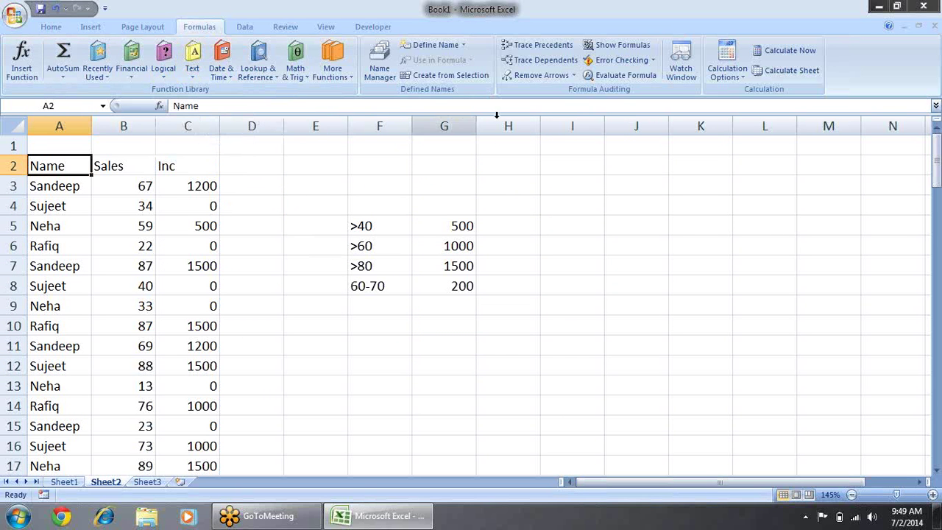
Review C3's incentive IF formula returning 1200, then move to C1
{"action": "left_click", "coordinate": [207, 179]}
{"action": "double_click", "coordinate": [207, 179]}
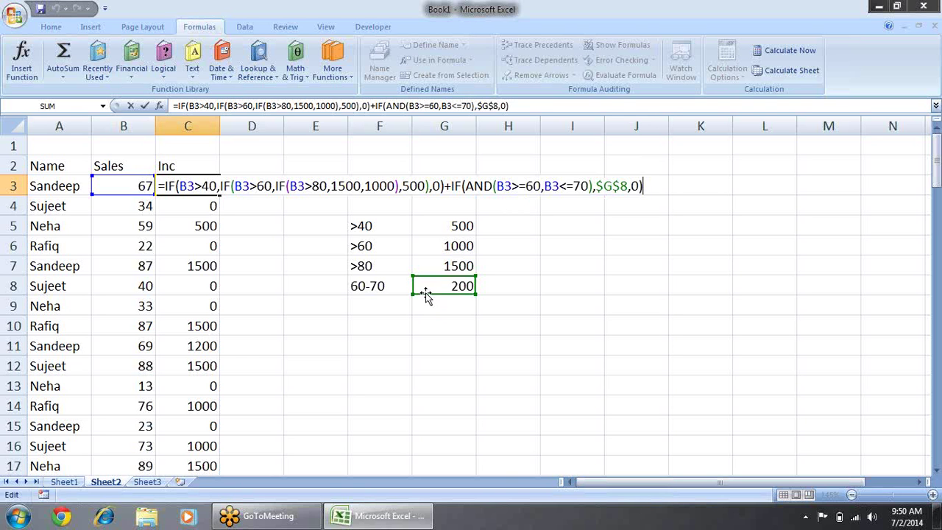
{"action": "key", "text": "Return"}
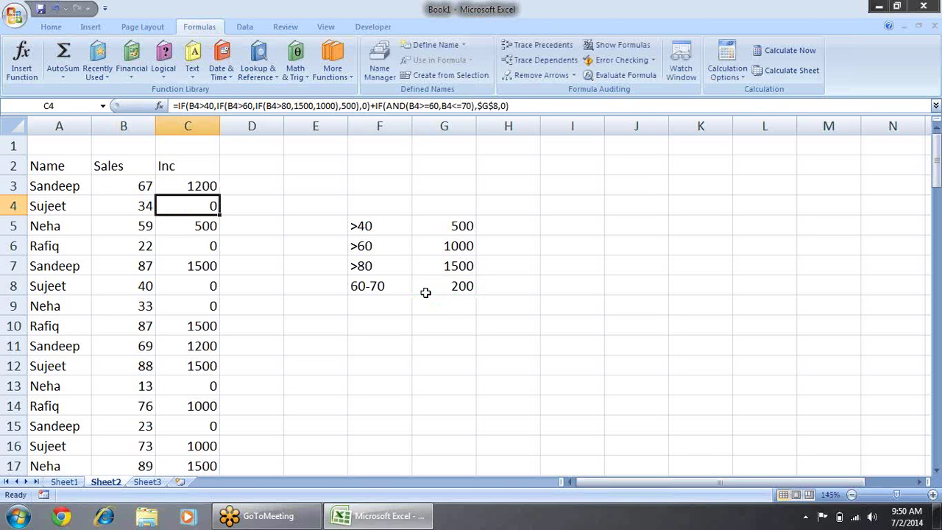
{"action": "key", "text": "Down"}
{"action": "key", "text": "Up"}
{"action": "key", "text": "Up"}
{"action": "key", "text": "Up"}
{"action": "key", "text": "Up"}
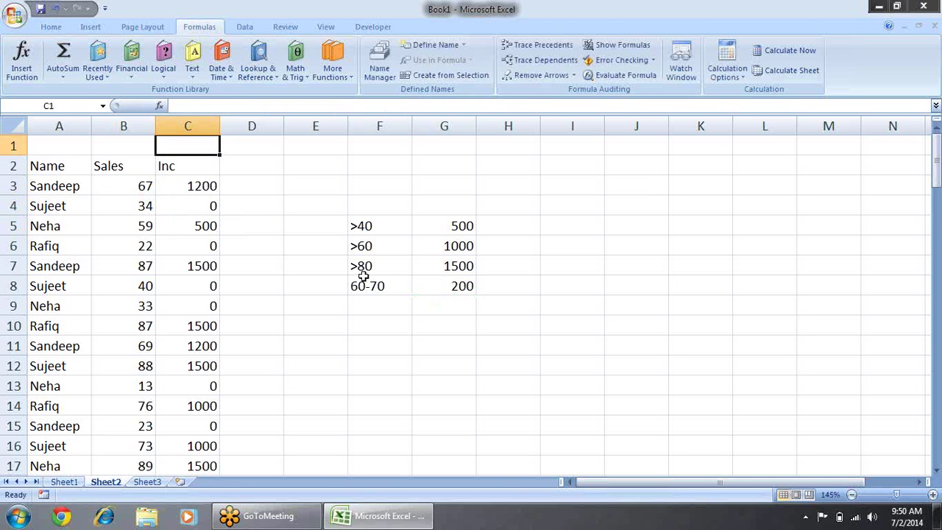
{"action": "left_click", "coordinate": [165, 71]}
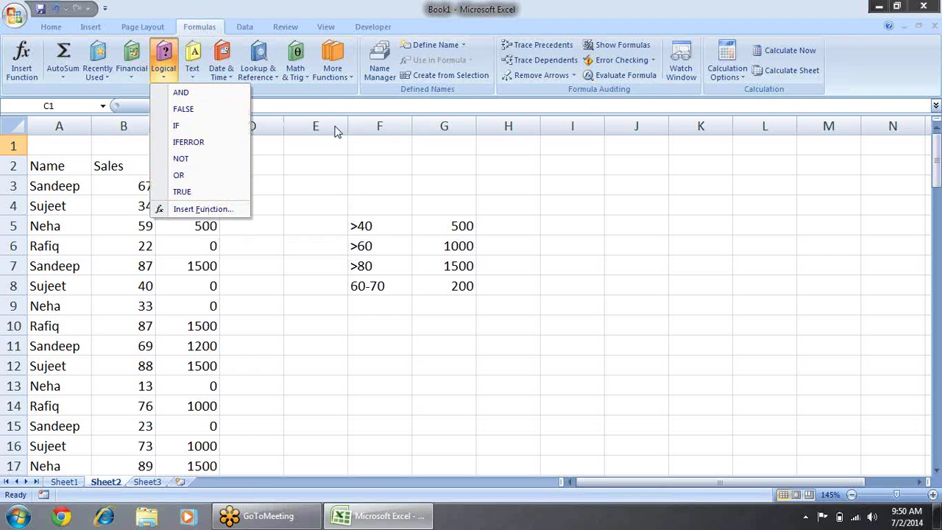
{"action": "left_click", "coordinate": [343, 169]}
{"action": "left_click", "coordinate": [341, 167]}
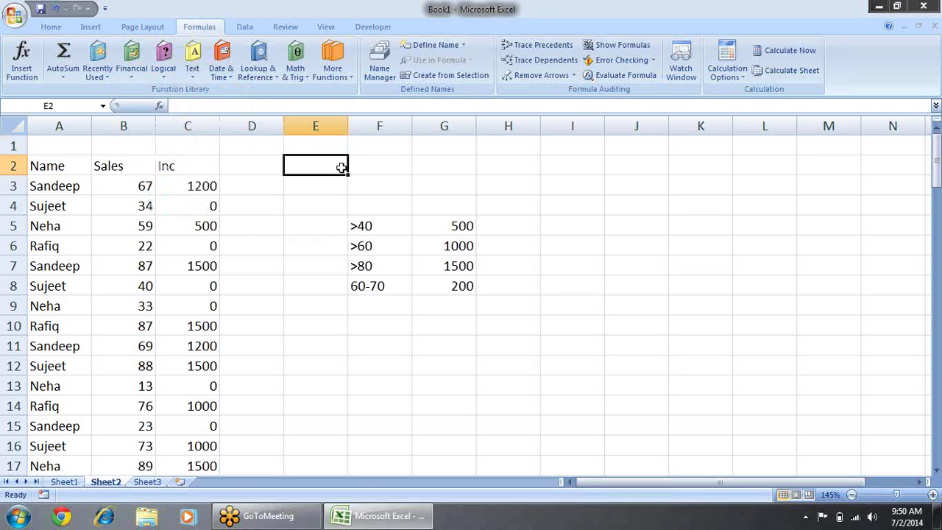
{"action": "type", "text": "=tur"}
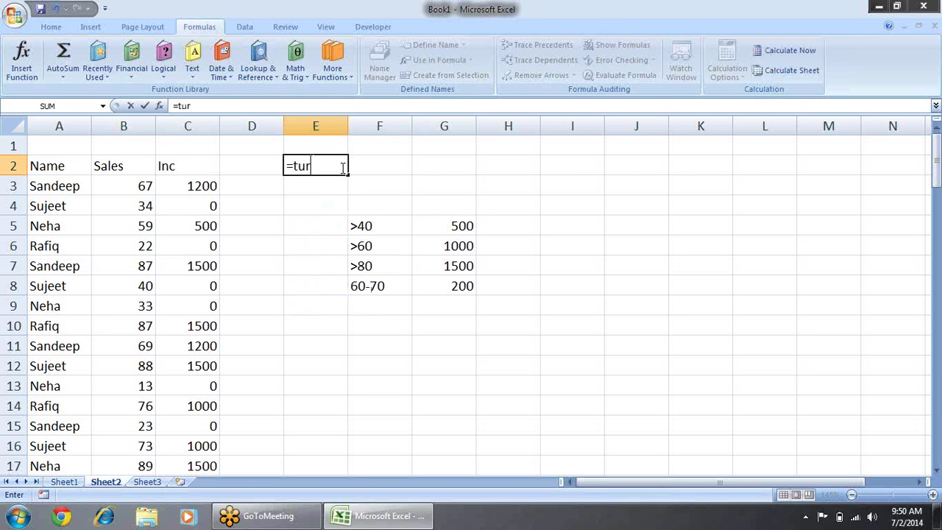
{"action": "type", "text": "e"}
{"action": "key", "text": "Return"}
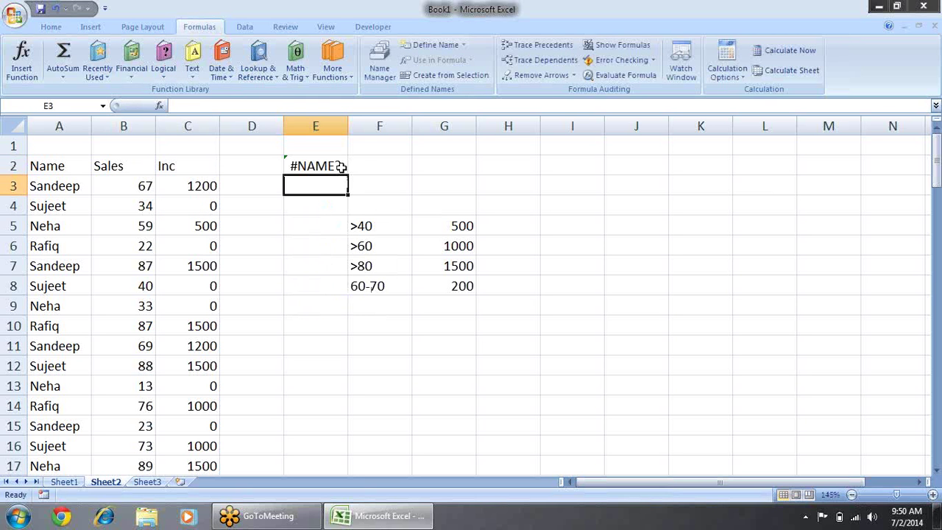
{"action": "left_click", "coordinate": [341, 166]}
{"action": "key", "text": "F2"}
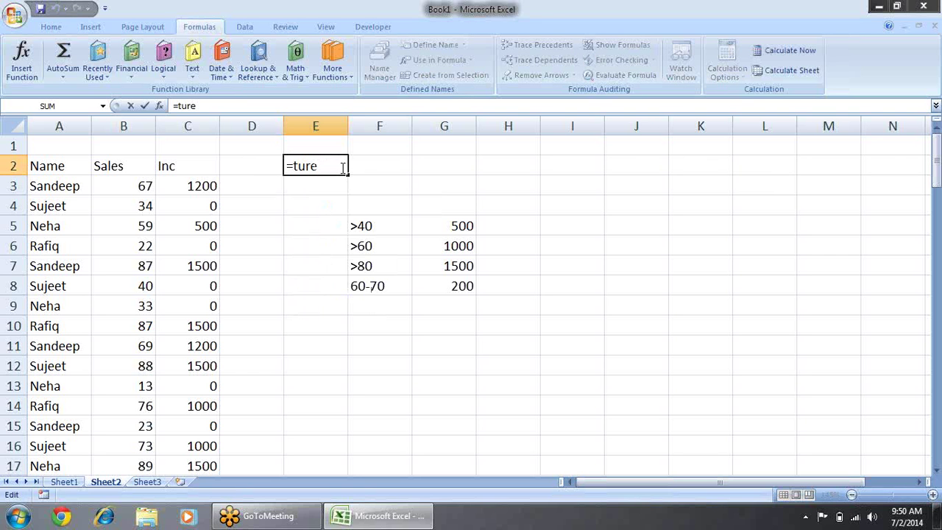
{"action": "key", "text": "BackSpace"}
{"action": "key", "text": "BackSpace"}
{"action": "key", "text": "BackSpace"}
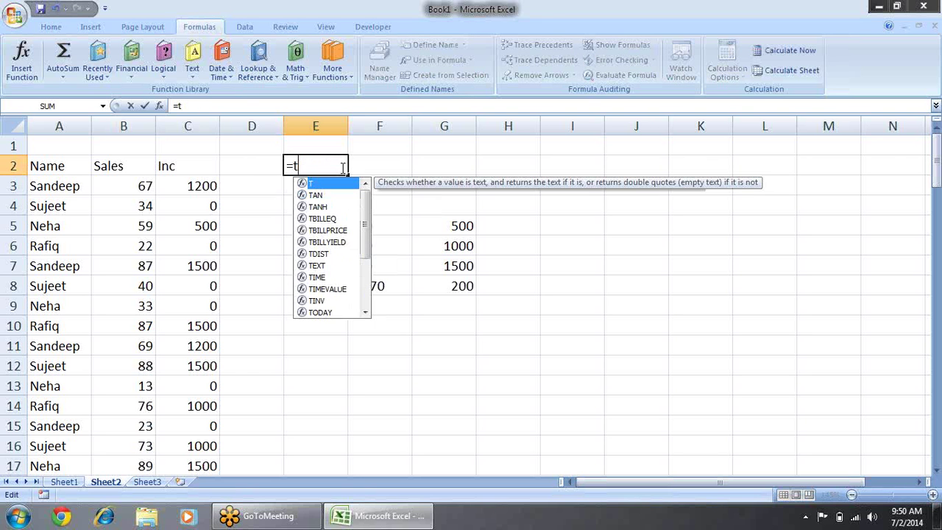
{"action": "type", "text": "ru"}
{"action": "key", "text": "Tab"}
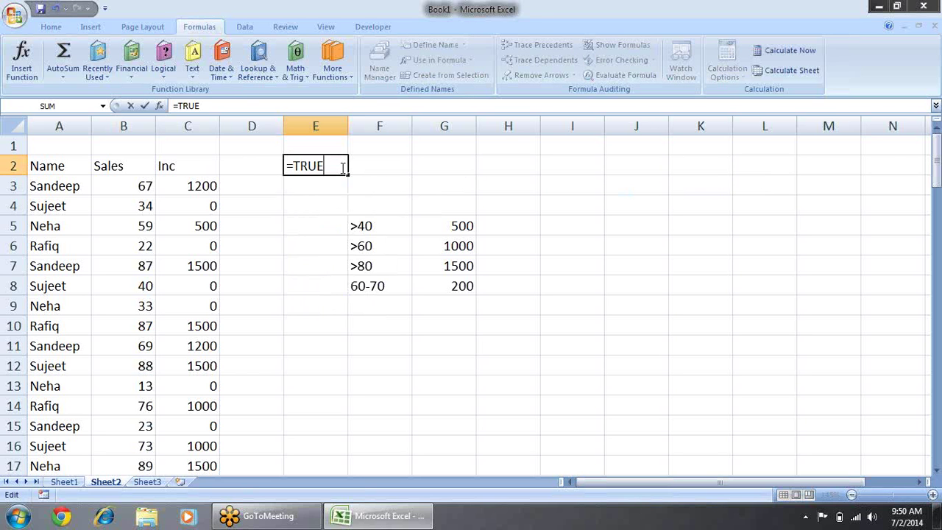
{"action": "key", "text": "Return"}
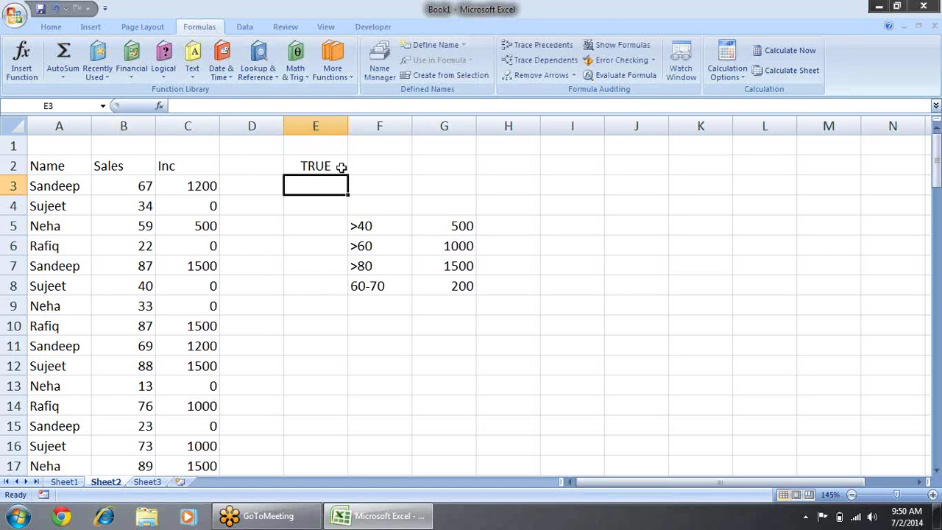
{"action": "left_click", "coordinate": [342, 168]}
{"action": "key", "text": "Return"}
{"action": "type", "text": "=fal"}
{"action": "key", "text": "Tab"}
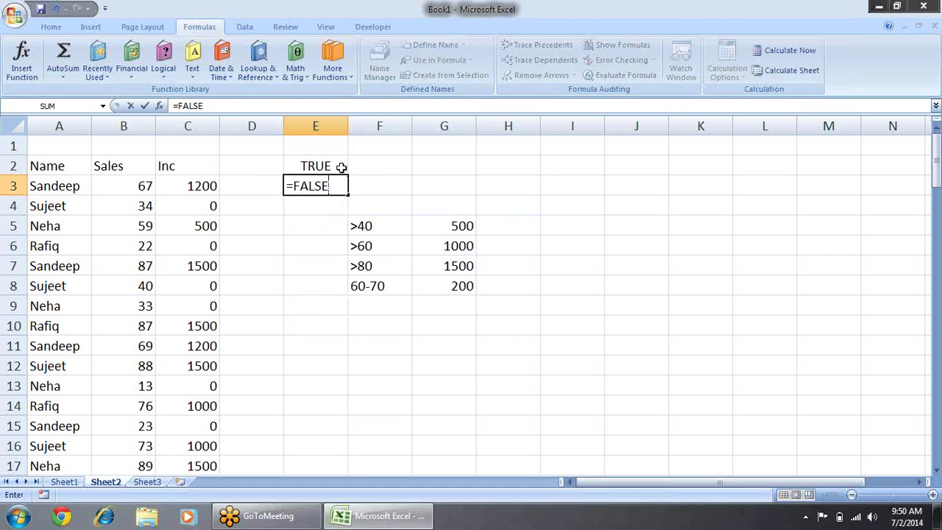
{"action": "key", "text": "Return"}
{"action": "key", "text": "Up"}
{"action": "key", "text": "Up"}
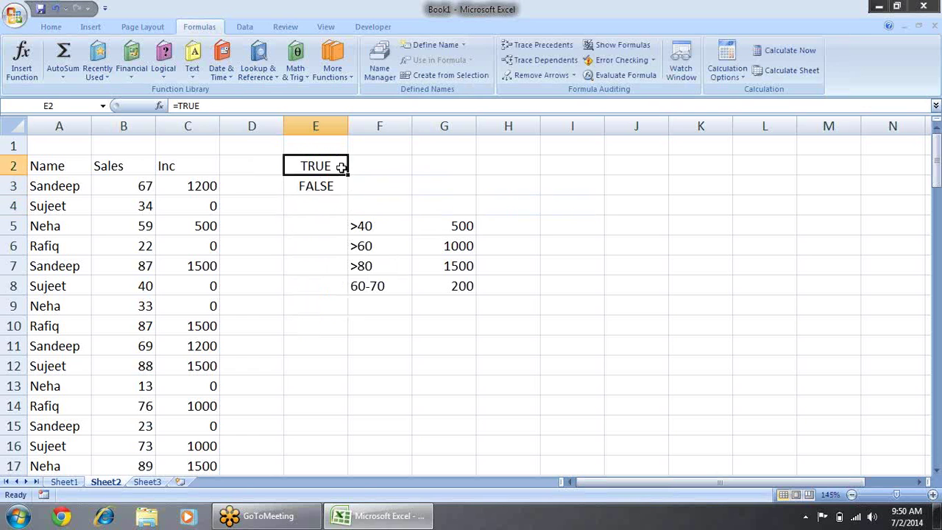
{"action": "key", "text": "Up"}
{"action": "key", "text": "Down"}
{"action": "key", "text": "shift+Down"}
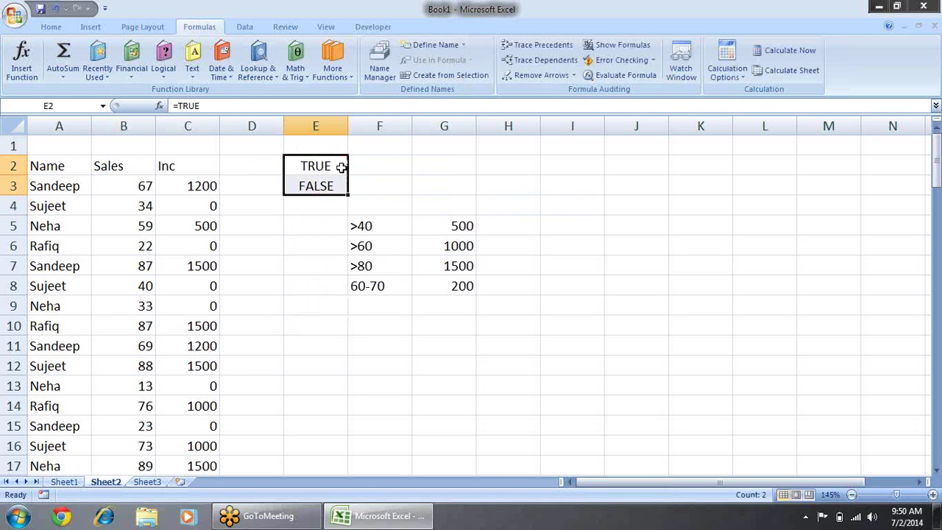
{"action": "key", "text": "Delete"}
{"action": "key", "text": "Down"}
{"action": "key", "text": "Down"}
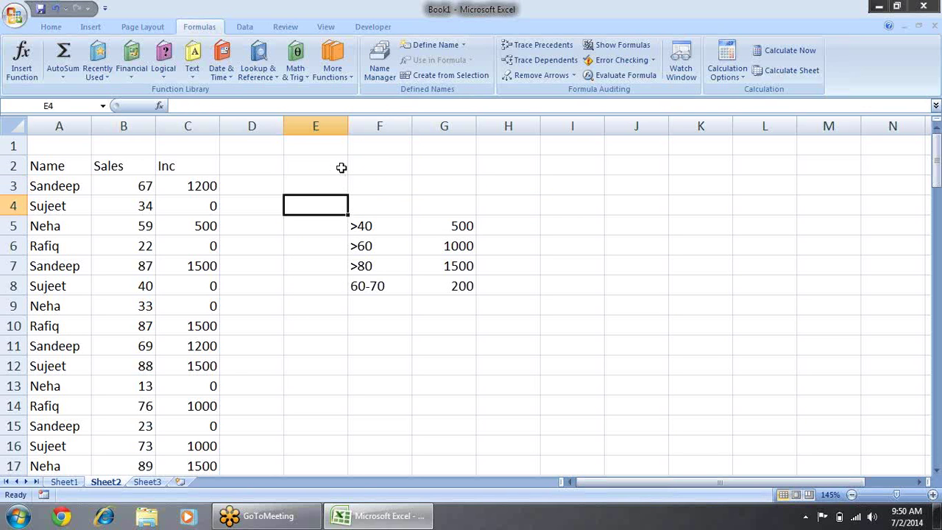
Enter 1 in E3 and 2 in F3
{"action": "key", "text": "Up"}
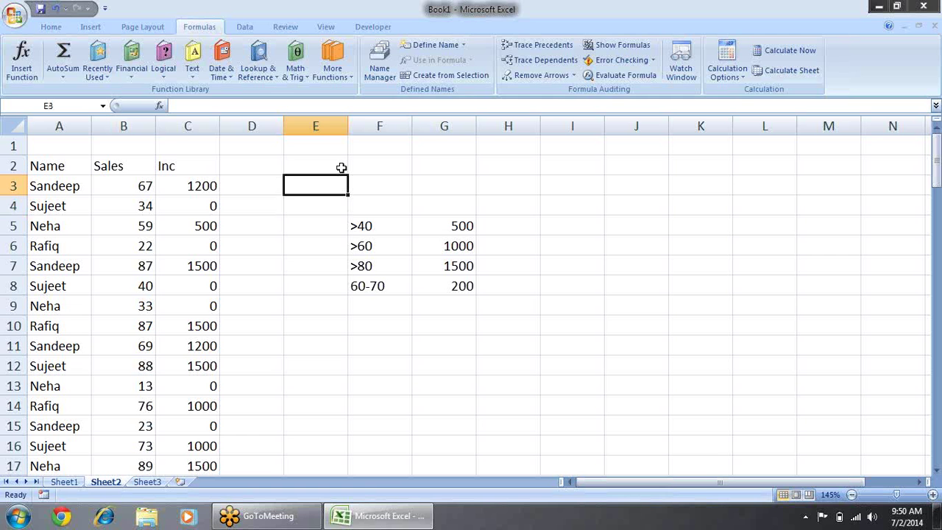
{"action": "type", "text": "1"}
{"action": "key", "text": "Tab"}
{"action": "type", "text": "2"}
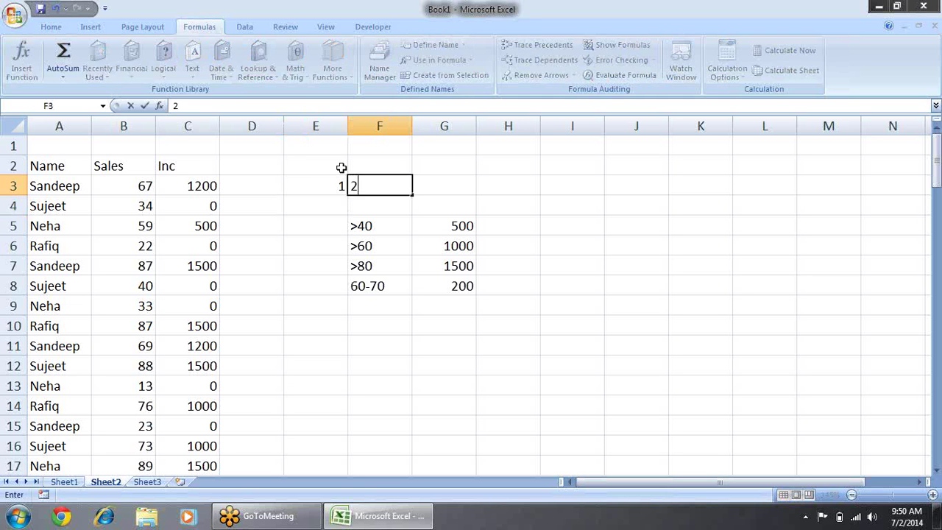
{"action": "key", "text": "Tab"}
Enter the comparison =E3>F3 in G3, which returns FALSE
{"action": "type", "text": "="}
{"action": "key", "text": "Left"}
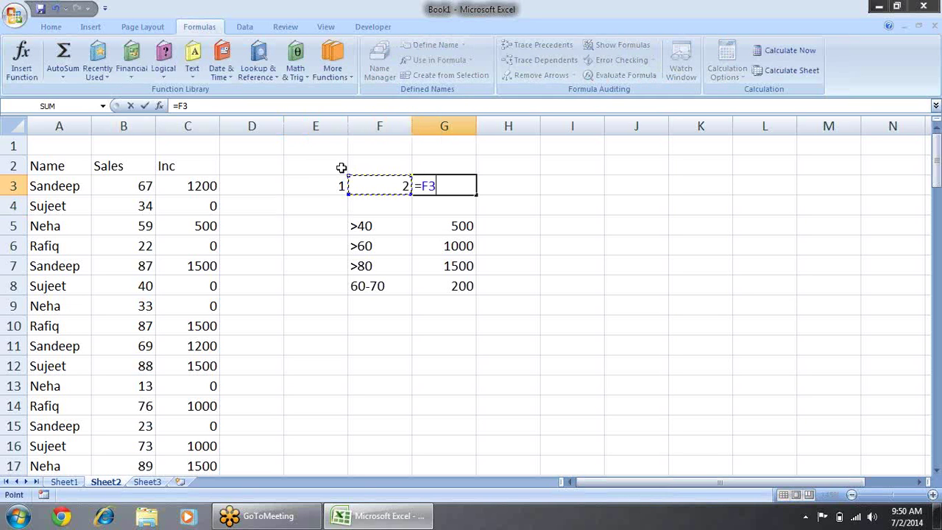
{"action": "key", "text": "Left"}
{"action": "type", "text": ">"}
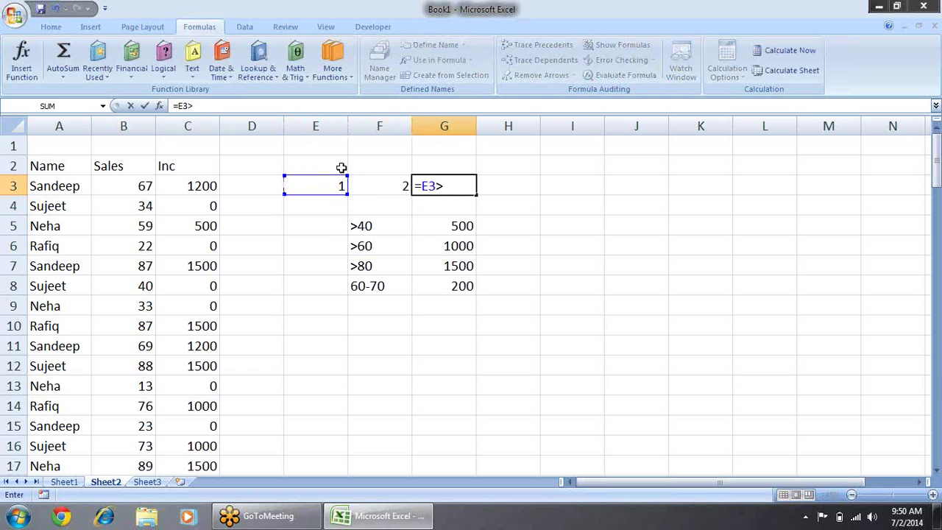
{"action": "key", "text": "Left"}
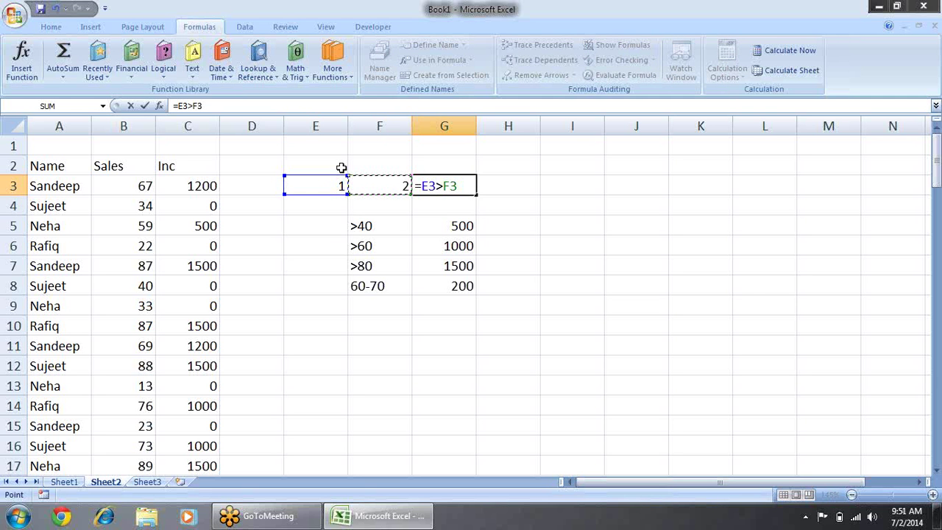
{"action": "key", "text": "Return"}
Enter =NOT(G3) in H3 so it returns TRUE
{"action": "key", "text": "Up"}
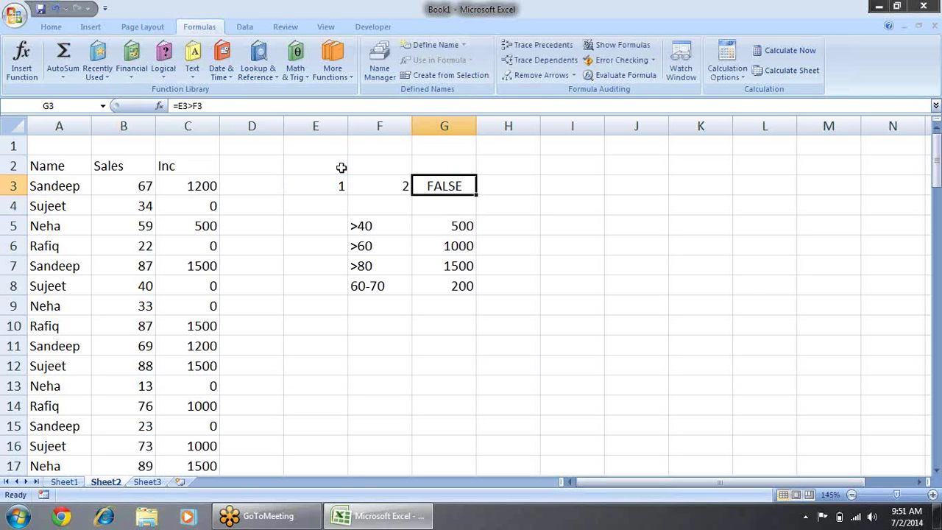
{"action": "key", "text": "Right"}
{"action": "type", "text": "=N"}
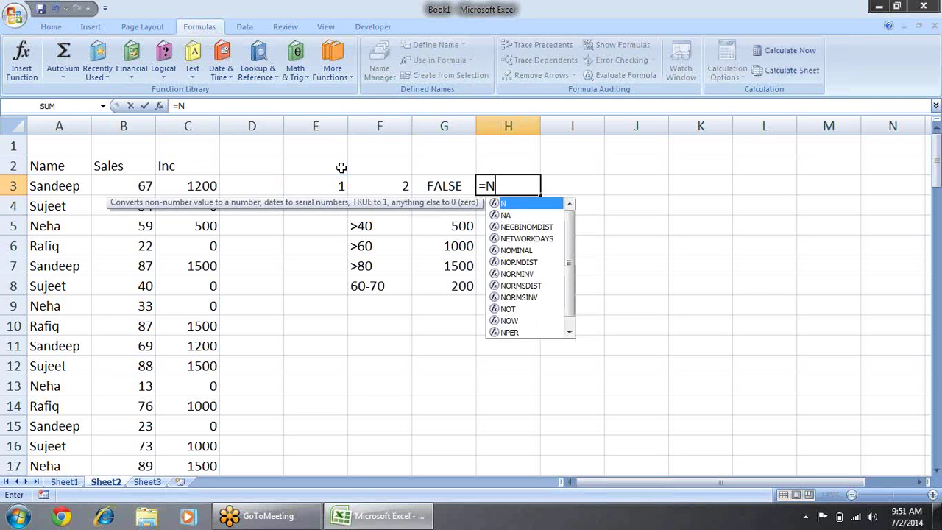
{"action": "type", "text": "Ot"}
{"action": "key", "text": "Tab"}
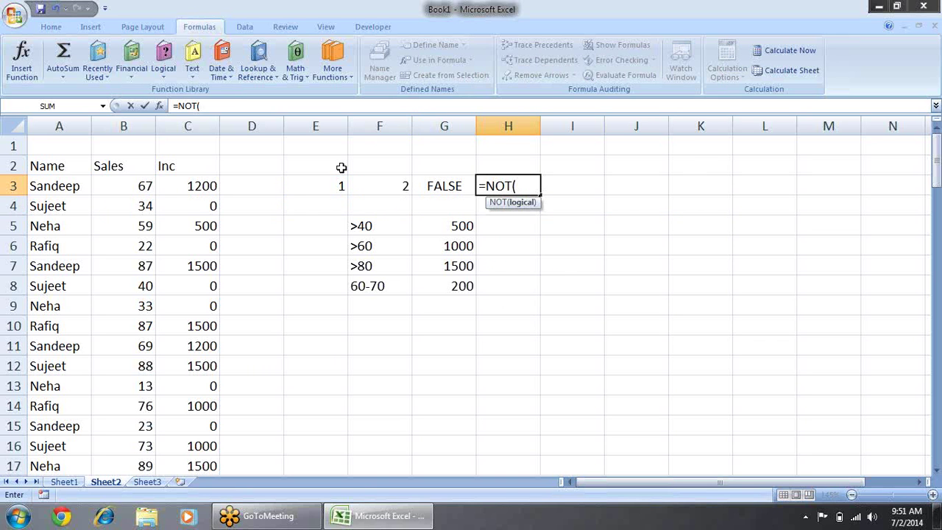
{"action": "key", "text": "Left"}
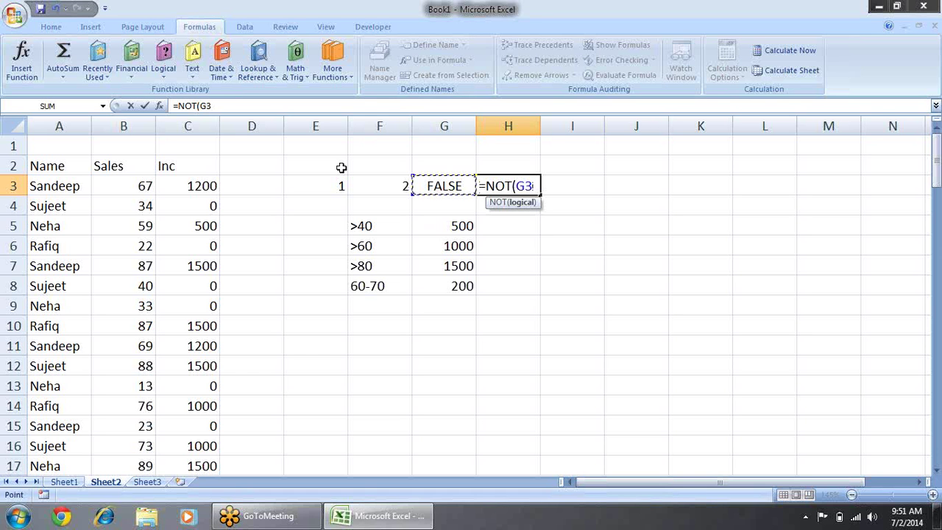
{"action": "type", "text": ")"}
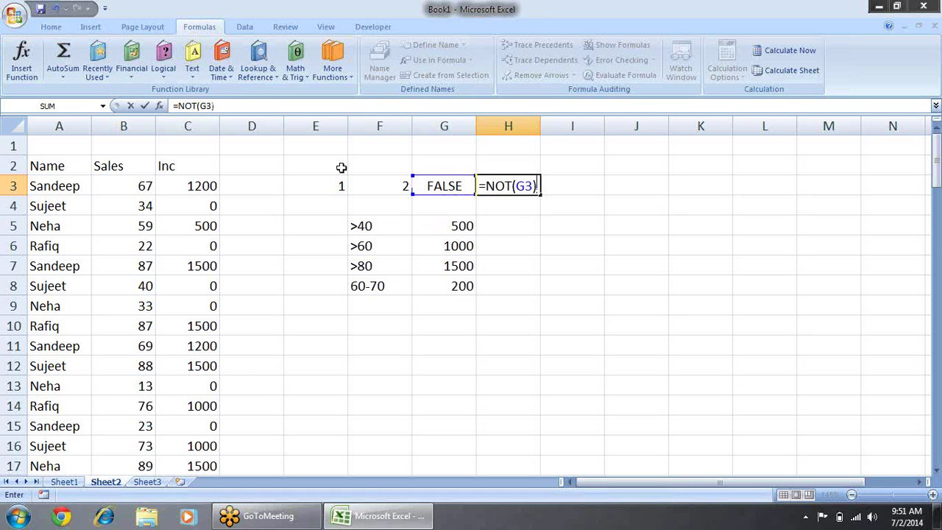
{"action": "key", "text": "Return"}
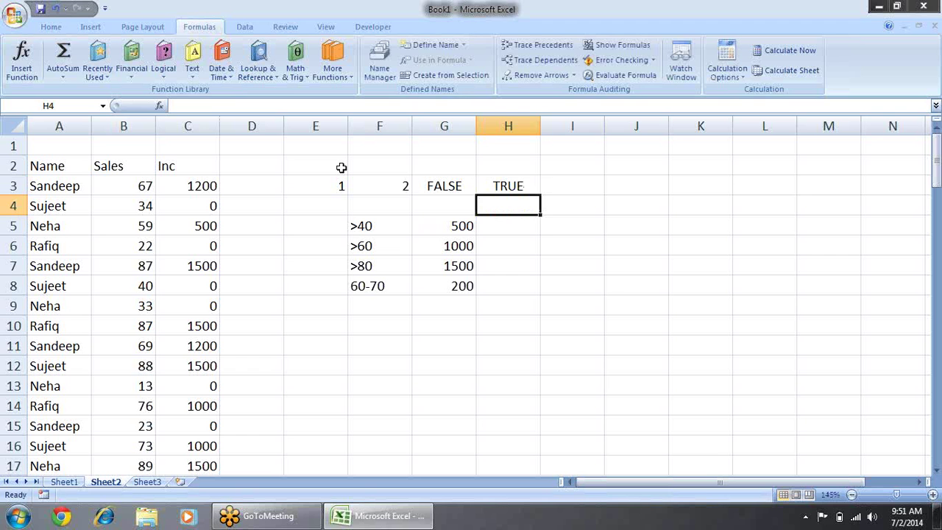
Test the logic by changing E3 to 4, then back to 1
{"action": "key", "text": "Up"}
{"action": "key", "text": "Left"}
{"action": "key", "text": "Left"}
{"action": "key", "text": "Left"}
{"action": "type", "text": "4"}
{"action": "key", "text": "Return"}
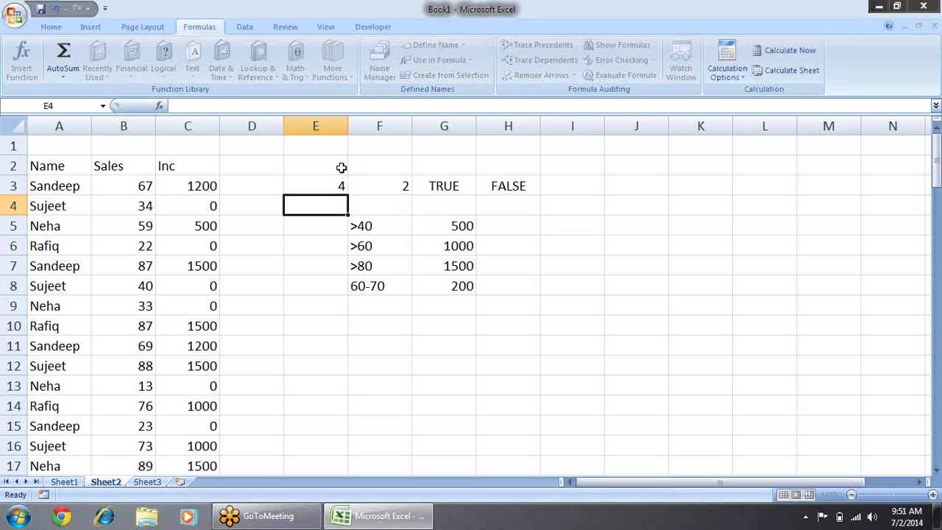
{"action": "key", "text": "Up"}
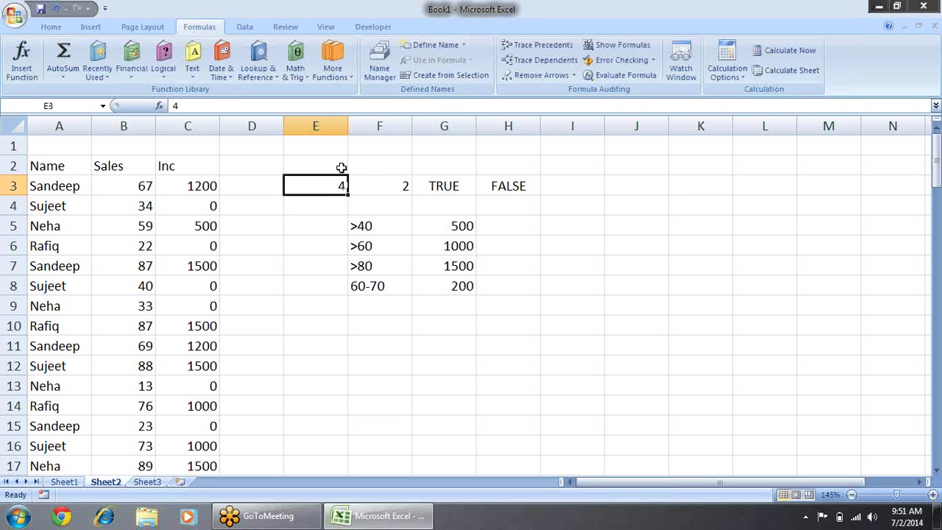
{"action": "type", "text": "1"}
{"action": "key", "text": "Return"}
Inspect the =NOT(G3) formula in H3 without changing it
{"action": "key", "text": "Up"}
{"action": "key", "text": "Right"}
{"action": "key", "text": "Right"}
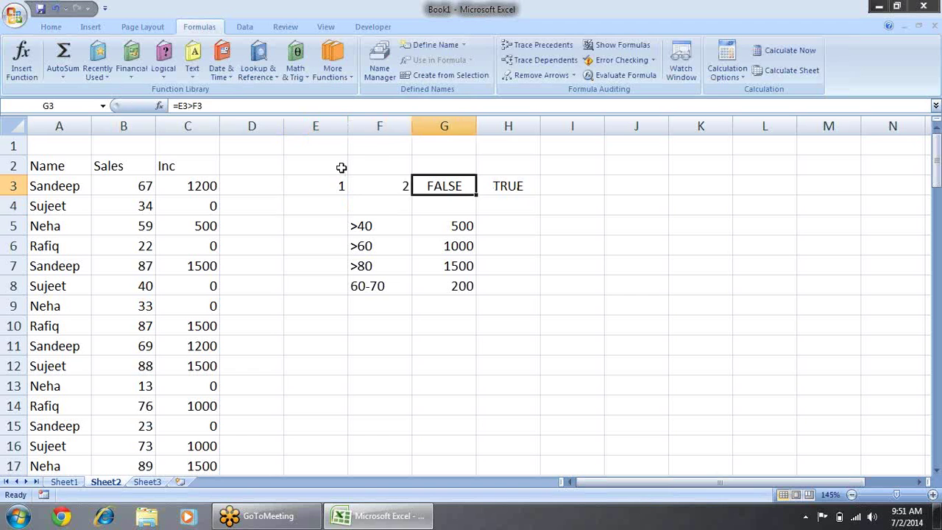
{"action": "key", "text": "Right"}
{"action": "key", "text": "F2"}
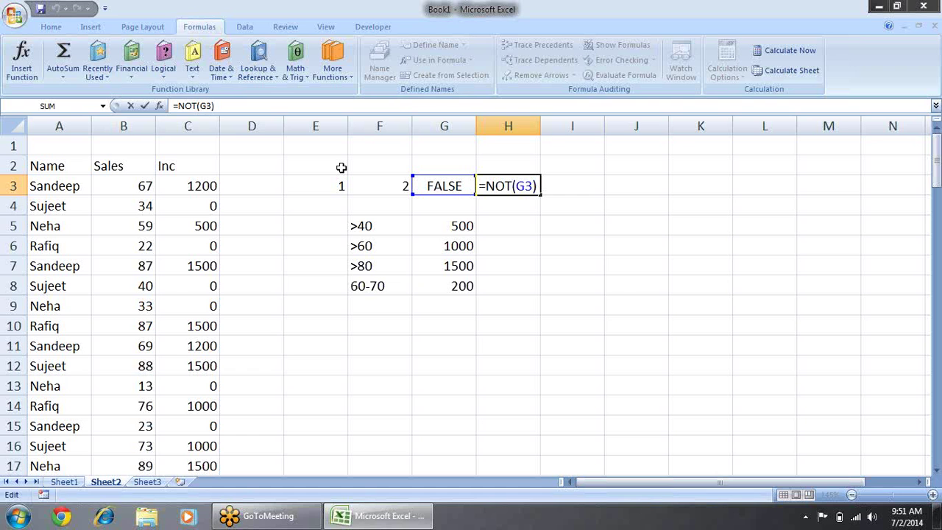
{"action": "key", "text": "Return"}
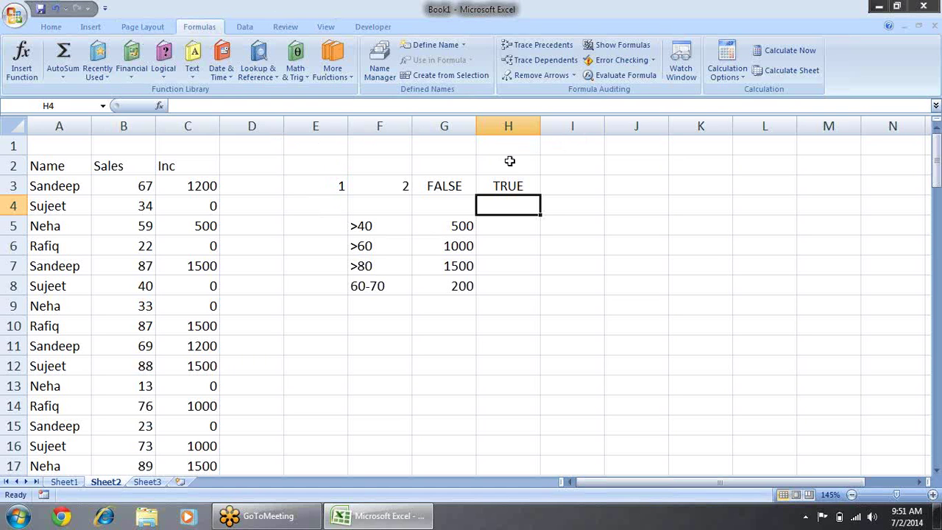
Highlight the F3:H4 test cells, show H3's formula again, then move down to row 9
{"action": "mouse_move", "coordinate": [506, 186]}
{"action": "left_mouse_down"}
{"action": "mouse_move", "coordinate": [406, 200]}
{"action": "mouse_move", "coordinate": [431, 186]}
{"action": "left_mouse_up"}
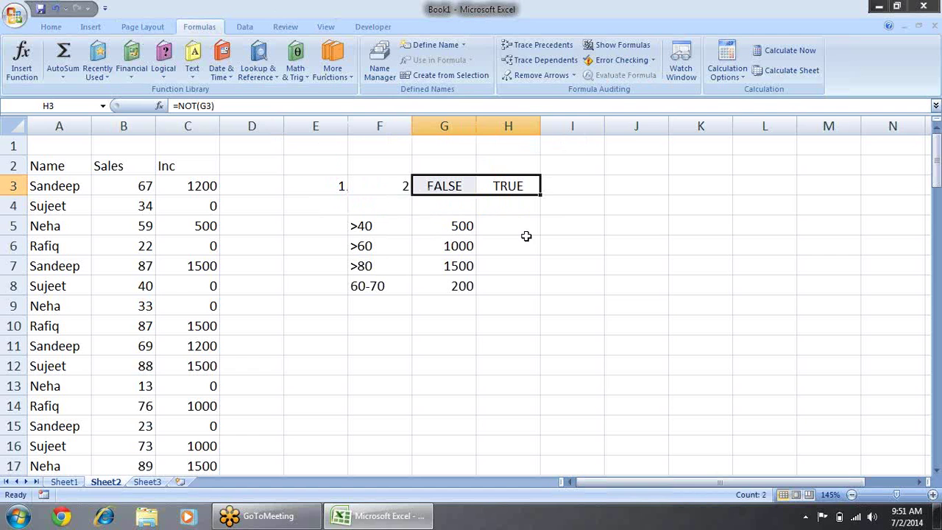
{"action": "key", "text": "Right"}
{"action": "key", "text": "Left"}
{"action": "key", "text": "F2"}
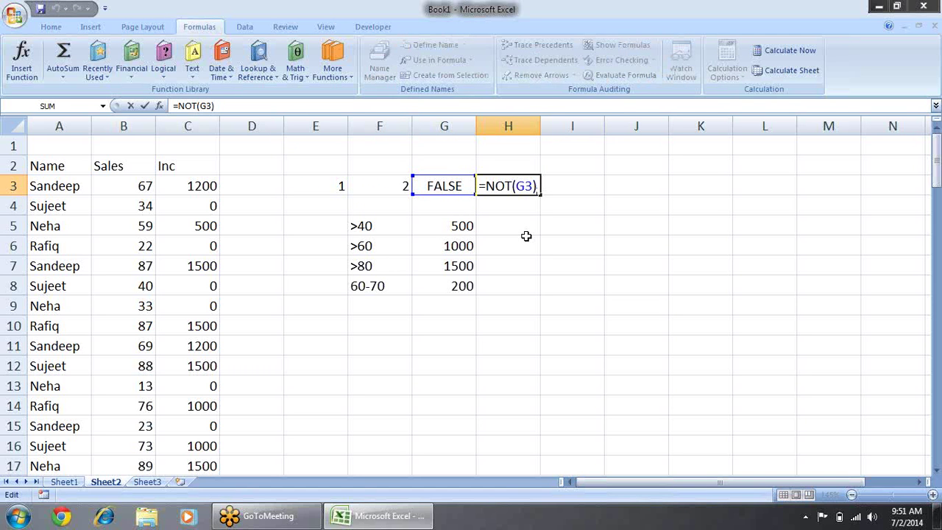
{"action": "key", "text": "Return"}
{"action": "key", "text": "Down"}
{"action": "key", "text": "Down"}
{"action": "key", "text": "Down"}
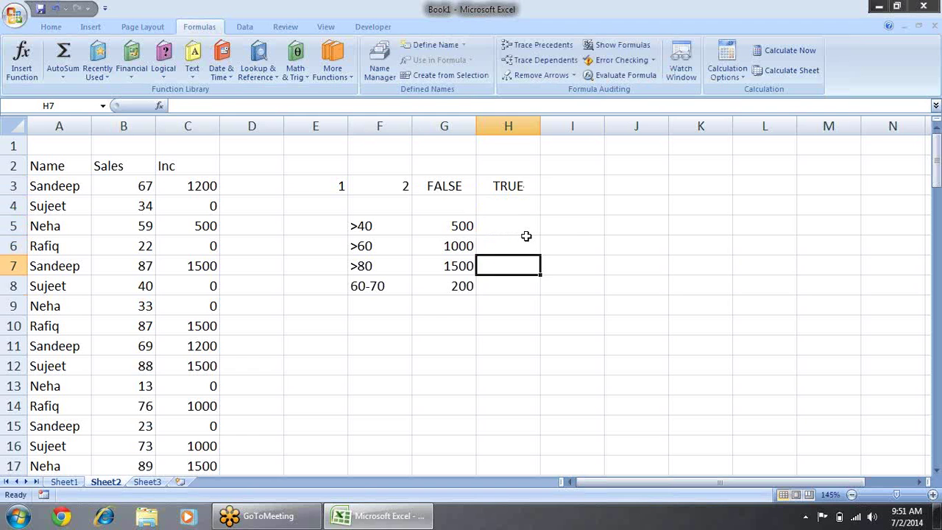
{"action": "key", "text": "Down"}
{"action": "key", "text": "Down"}
{"action": "key", "text": "Left"}
{"action": "key", "text": "Left"}
{"action": "key", "text": "Left"}
Enter 2 in F10 and 0 in G10
{"action": "key", "text": "Down"}
{"action": "key", "text": "Down"}
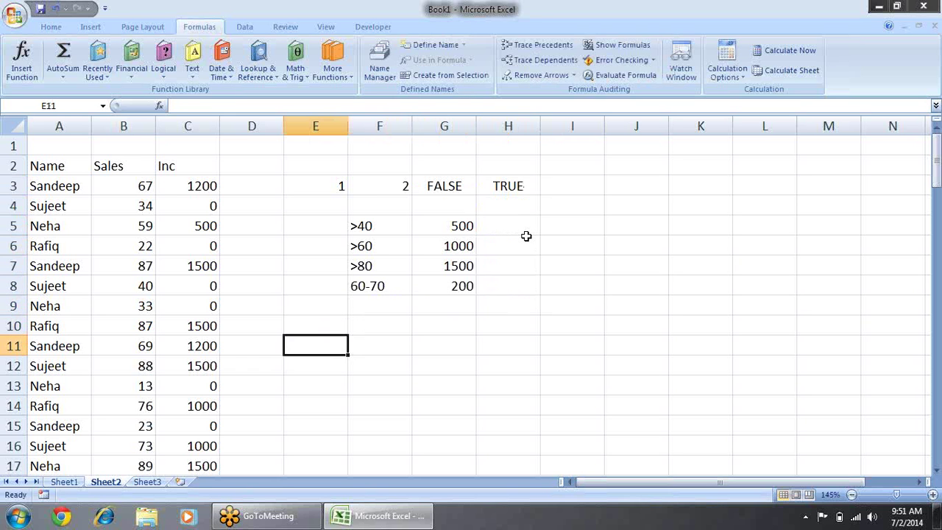
{"action": "key", "text": "Down"}
{"action": "key", "text": "Down"}
{"action": "key", "text": "Down"}
{"action": "key", "text": "Down"}
{"action": "key", "text": "Down"}
{"action": "key", "text": "Down"}
{"action": "key", "text": "Up"}
{"action": "key", "text": "Up"}
{"action": "key", "text": "Up"}
{"action": "key", "text": "Up"}
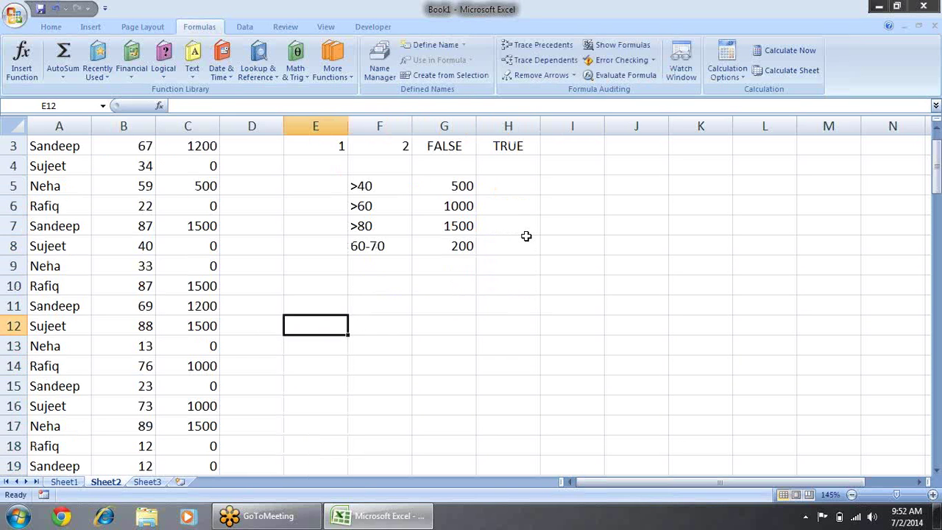
{"action": "key", "text": "Up"}
{"action": "key", "text": "Up"}
{"action": "key", "text": "Right"}
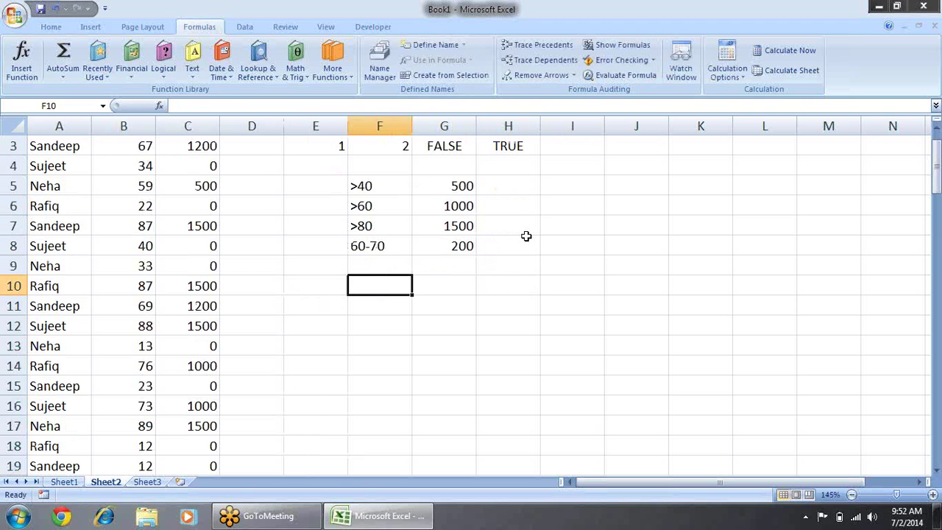
{"action": "type", "text": "2"}
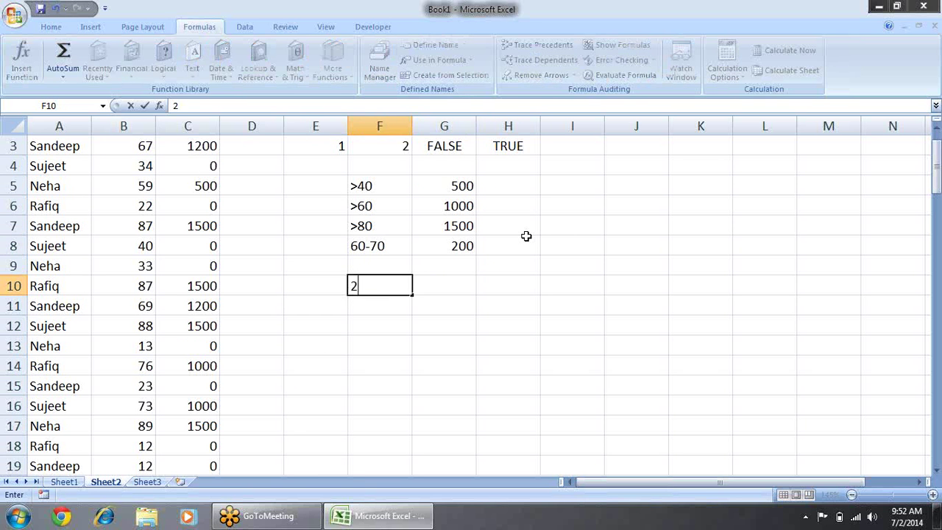
{"action": "key", "text": "Tab"}
{"action": "type", "text": "0"}
{"action": "key", "text": "Tab"}
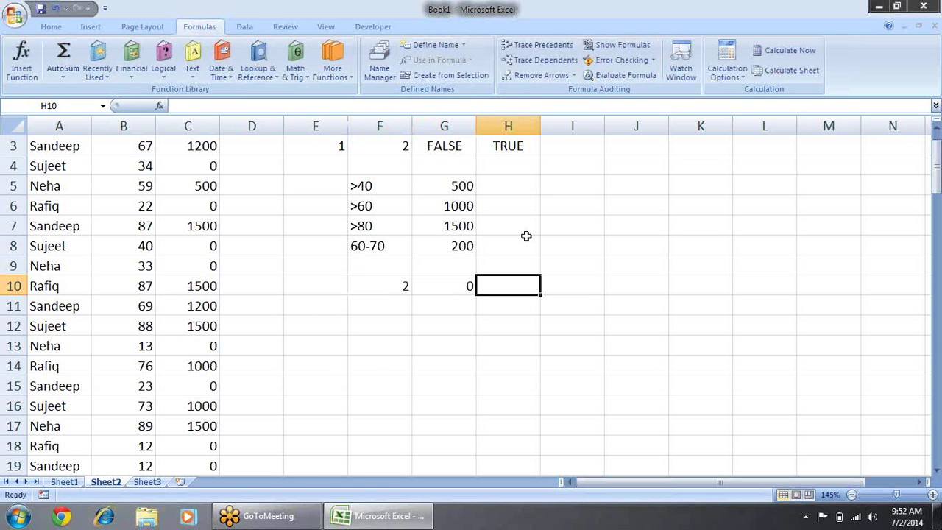
Enter =F10/G10 in H10, producing a #DIV/0! error
{"action": "type", "text": "="}
{"action": "key", "text": "Left"}
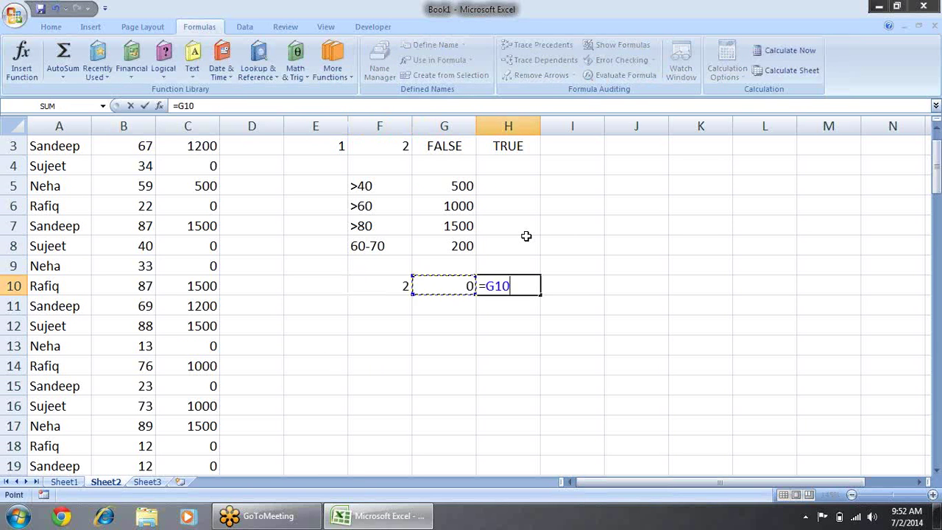
{"action": "key", "text": "Left"}
{"action": "type", "text": ","}
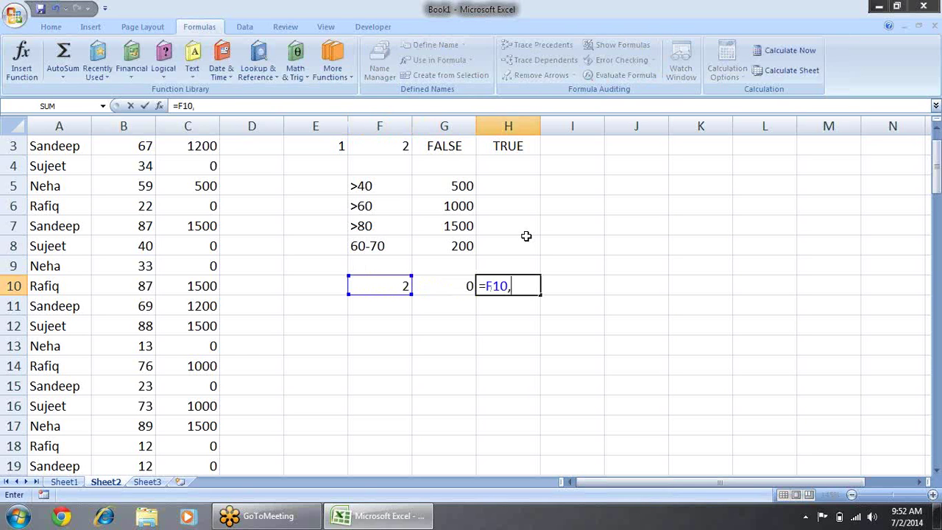
{"action": "key", "text": "BackSpace"}
{"action": "type", "text": "/"}
{"action": "key", "text": "Left"}
{"action": "key", "text": "Return"}
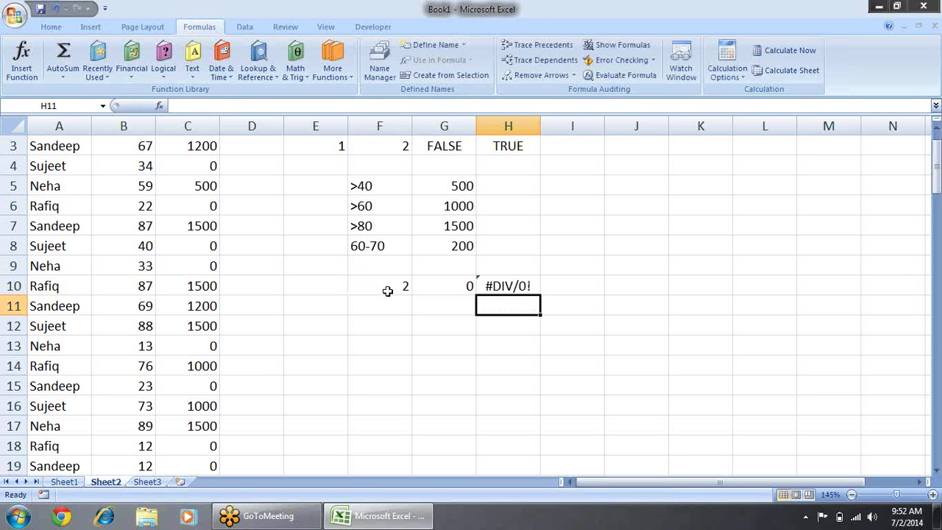
Start a =n formula in H11, then cancel it
{"action": "type", "text": "=n"}
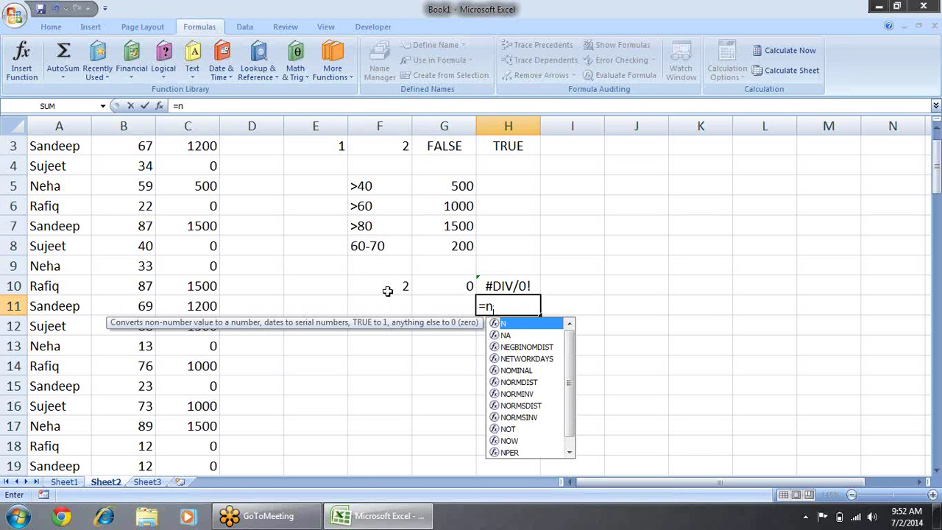
{"action": "key", "text": "Escape"}
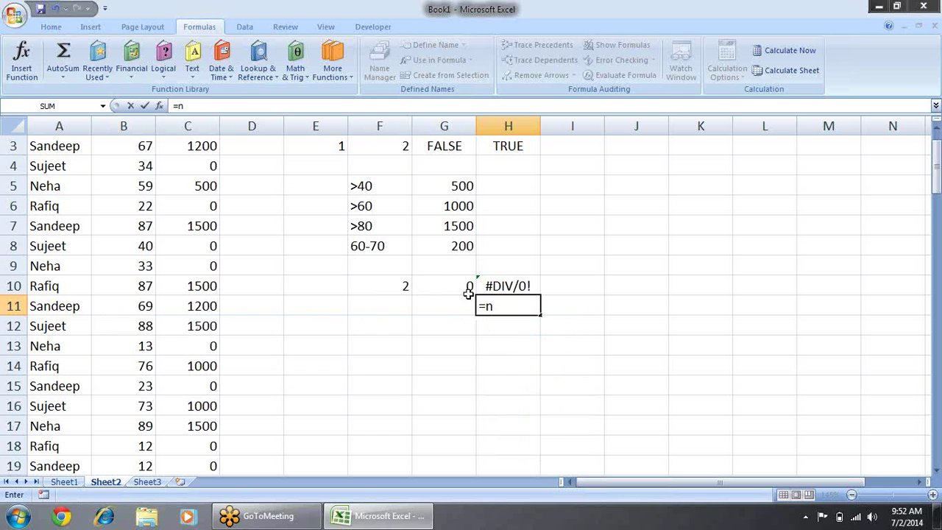
{"action": "key", "text": "Escape"}
{"action": "left_click", "coordinate": [481, 218]}
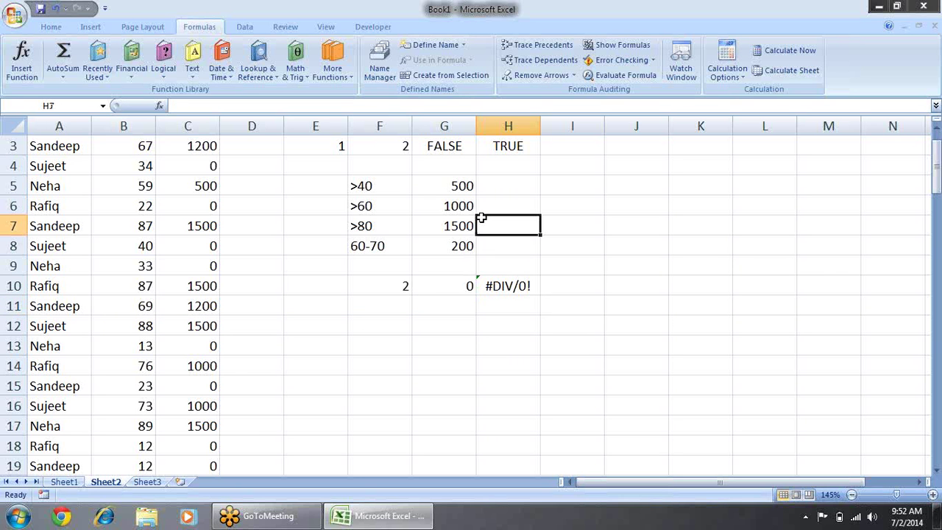
{"action": "key", "text": "Up"}
{"action": "key", "text": "Up"}
{"action": "key", "text": "Up"}
{"action": "key", "text": "Up"}
{"action": "key", "text": "Down"}
{"action": "key", "text": "Down"}
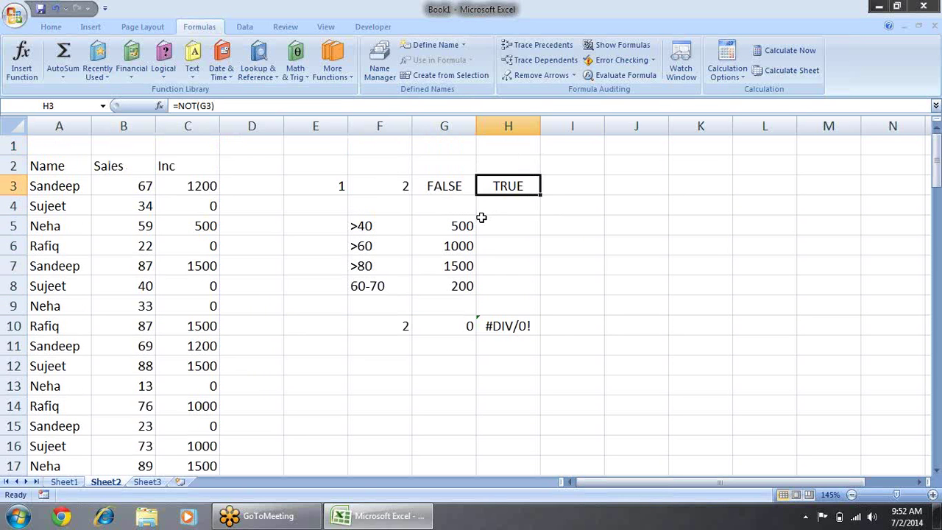
{"action": "key", "text": "F2"}
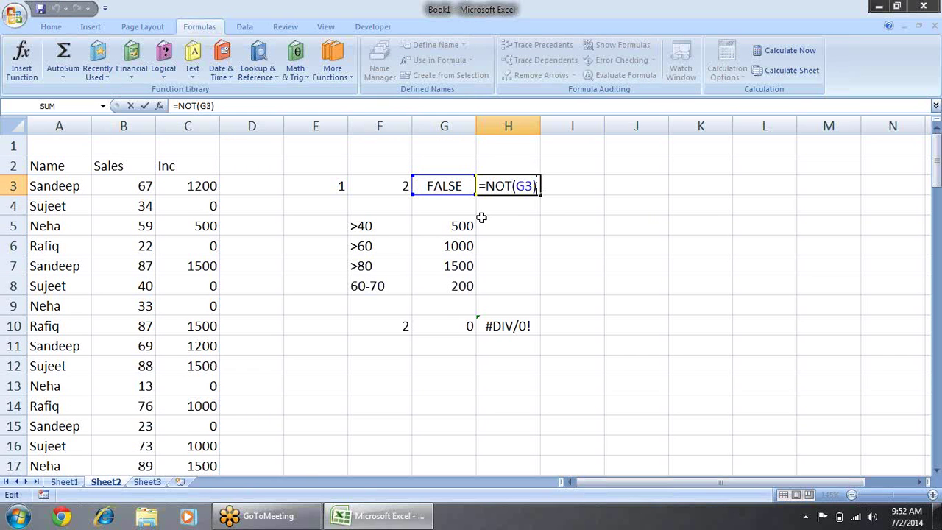
{"action": "key", "text": "ctrl+Return"}
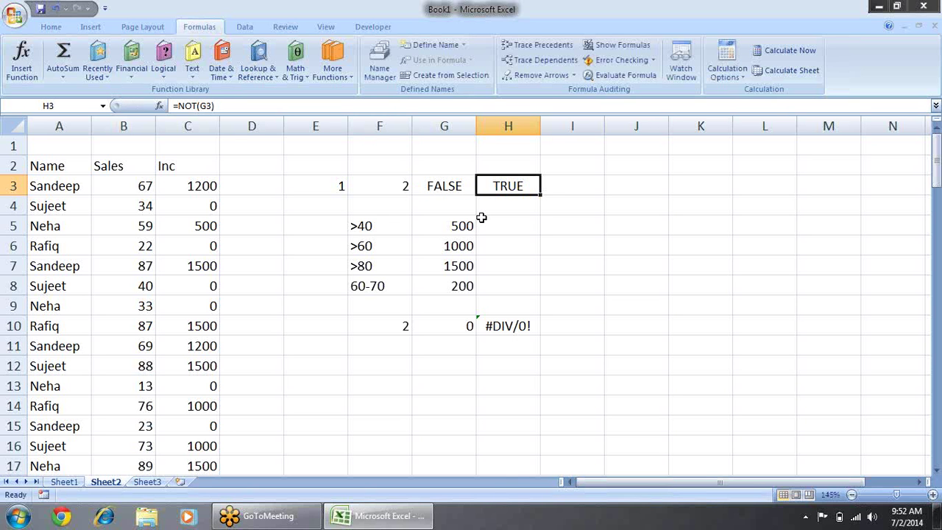
{"action": "key", "text": "Left"}
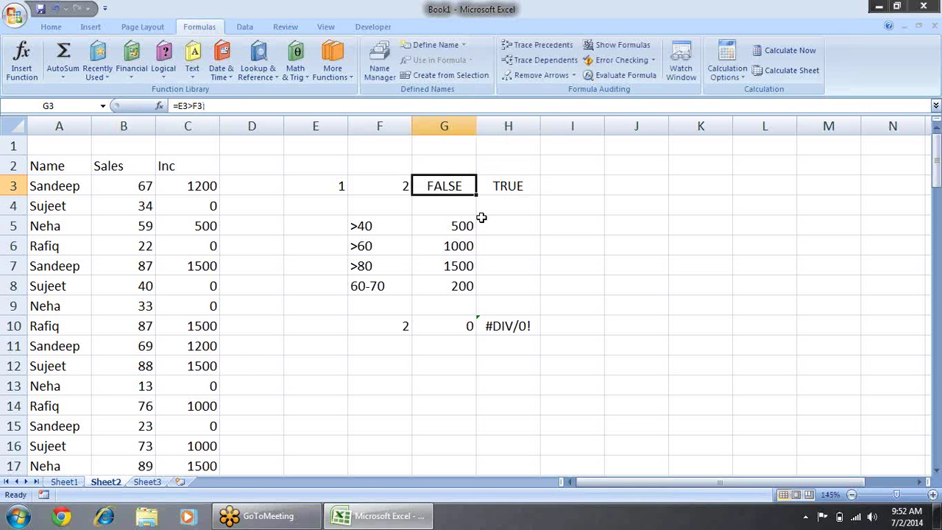
{"action": "key", "text": "F2"}
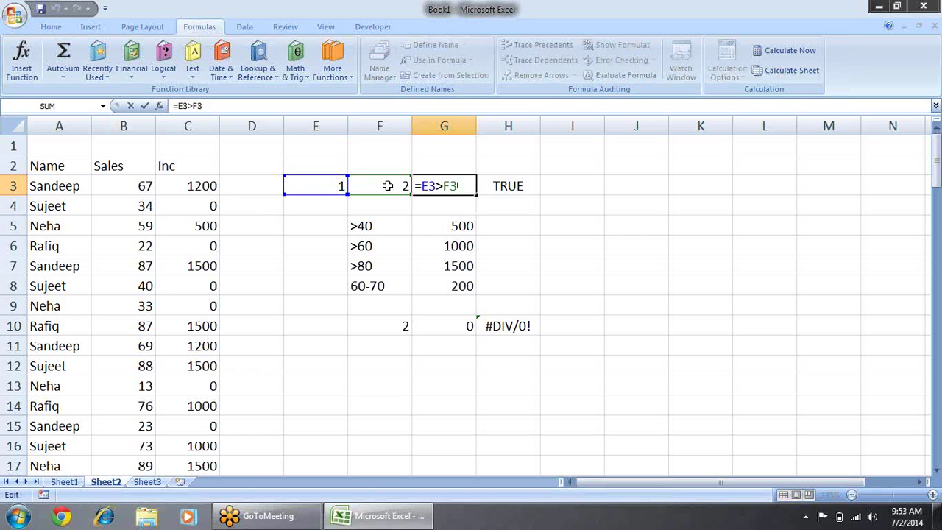
{"action": "key", "text": "Return"}
{"action": "key", "text": "Up"}
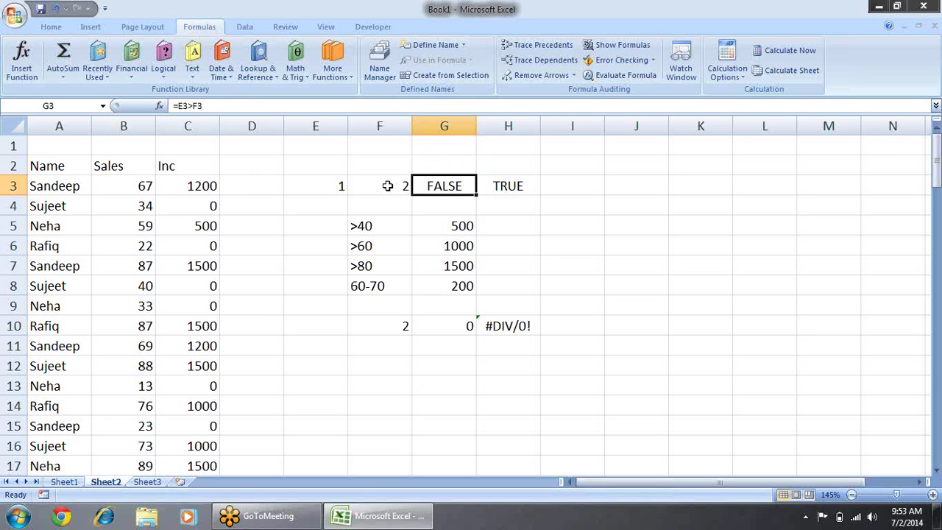
{"action": "key", "text": "Right"}
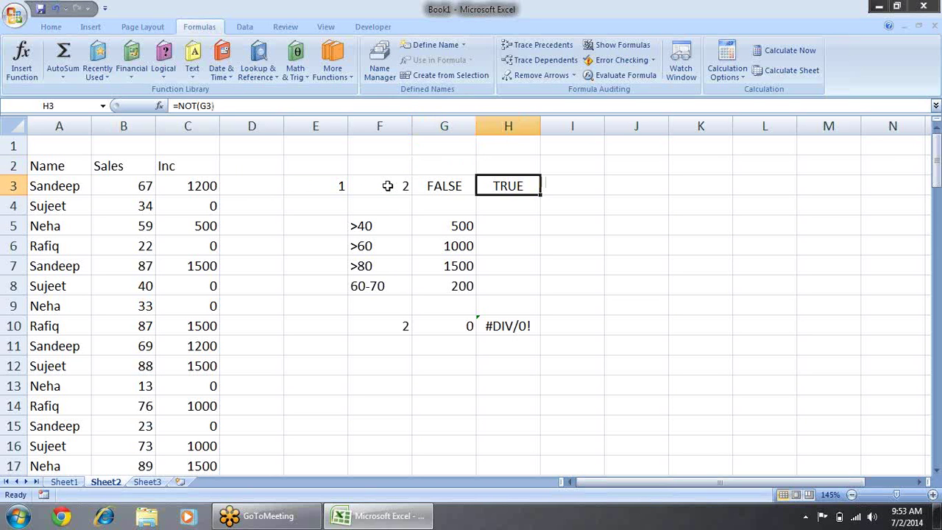
{"action": "key", "text": "F2"}
{"action": "key", "text": "Left"}
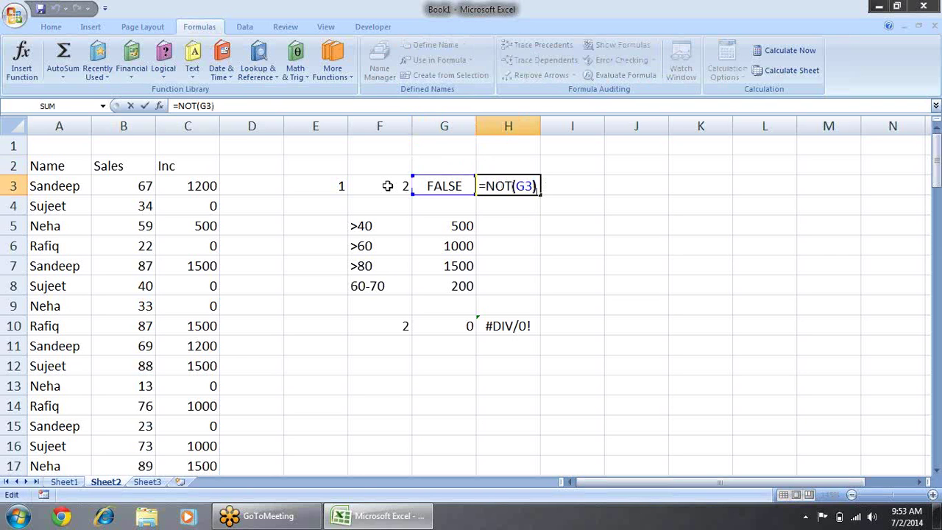
{"action": "key", "text": "Left"}
{"action": "key", "text": "Left"}
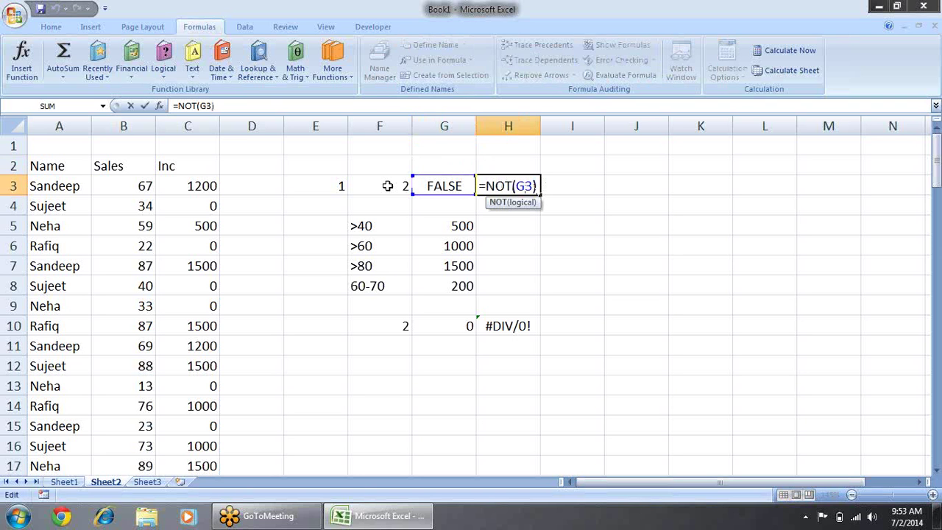
{"action": "key", "text": "Right"}
{"action": "key", "text": "Return"}
{"action": "key", "text": "Up"}
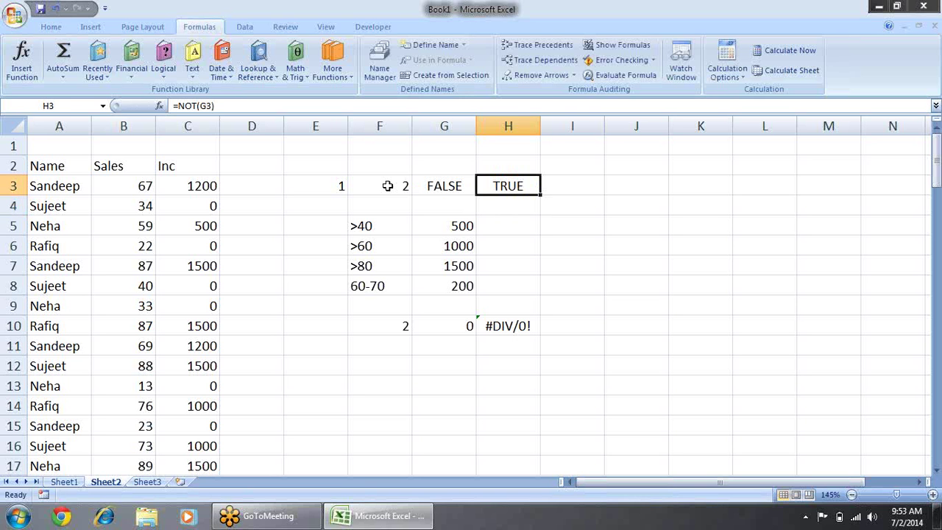
{"action": "key", "text": "Right"}
{"action": "key", "text": "Down"}
Enter =NOT(TRUE) in I4, which returns FALSE
{"action": "type", "text": "="}
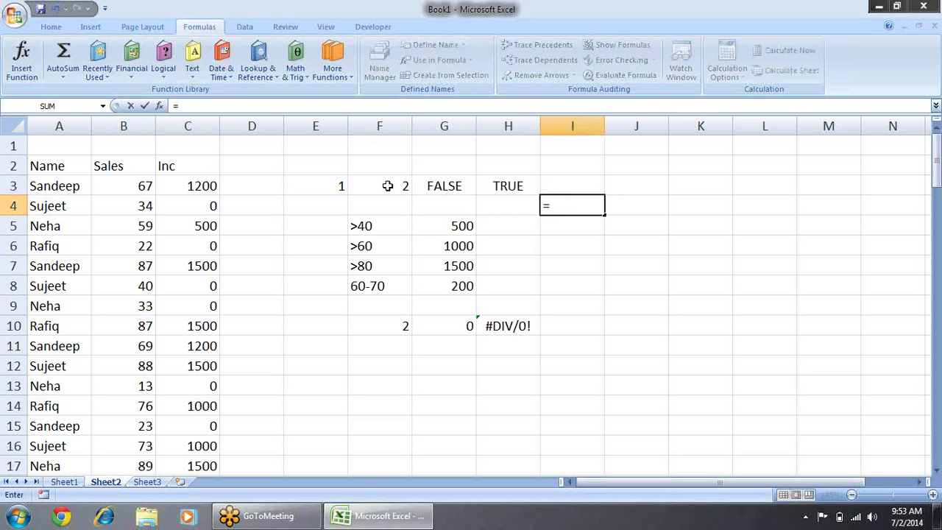
{"action": "type", "text": "not"}
{"action": "key", "text": "Tab"}
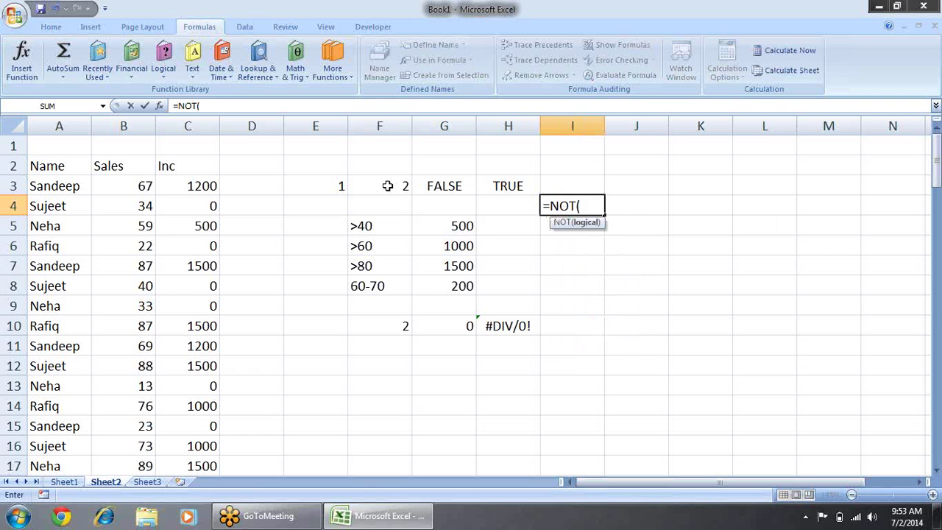
{"action": "type", "text": "true"}
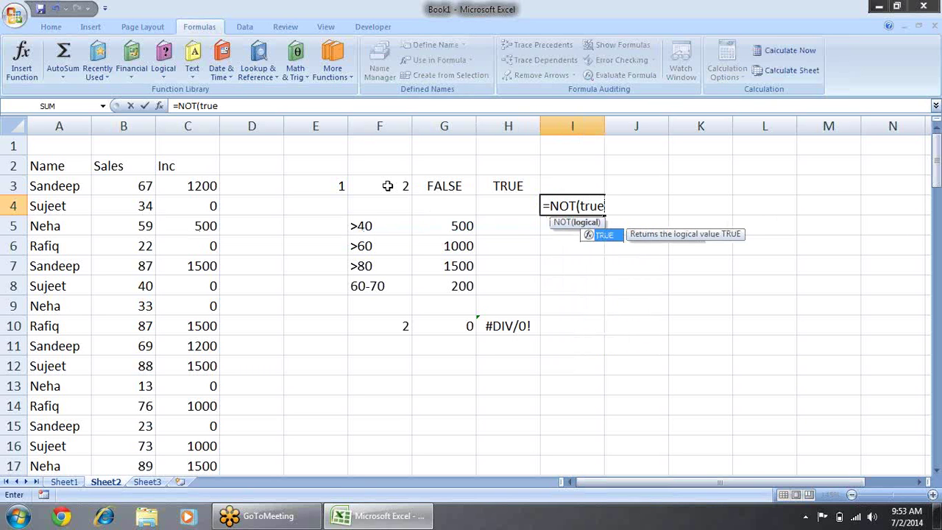
{"action": "key", "text": "Return"}
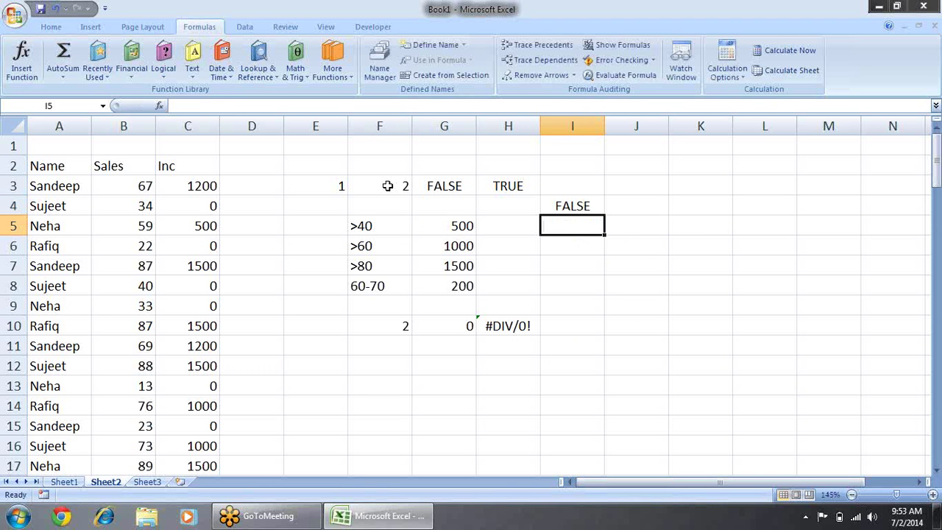
Edit I4 to =NOT(FALSE) so it returns TRUE
{"action": "key", "text": "Up"}
{"action": "key", "text": "F2"}
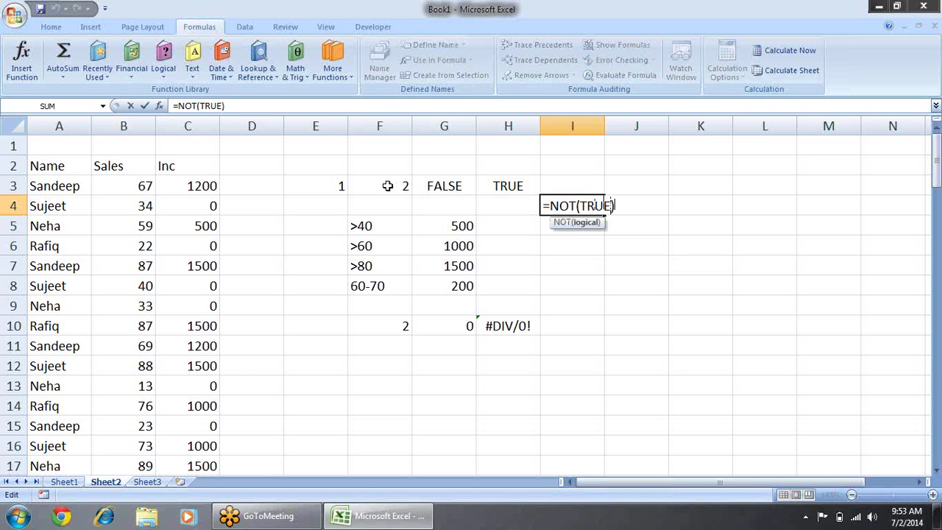
{"action": "key", "text": "BackSpace"}
{"action": "key", "text": "BackSpace"}
{"action": "key", "text": "BackSpace"}
{"action": "type", "text": "false"}
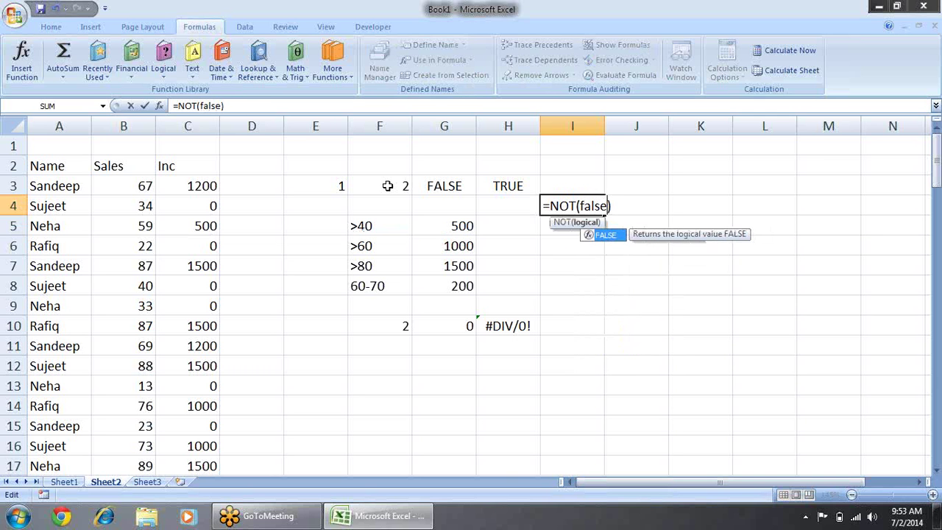
{"action": "key", "text": "Return"}
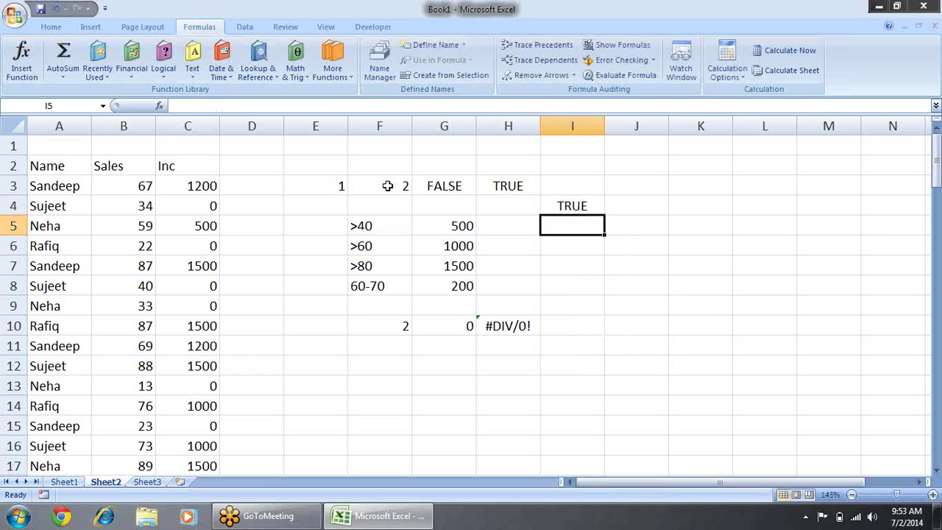
{"action": "key", "text": "Up"}
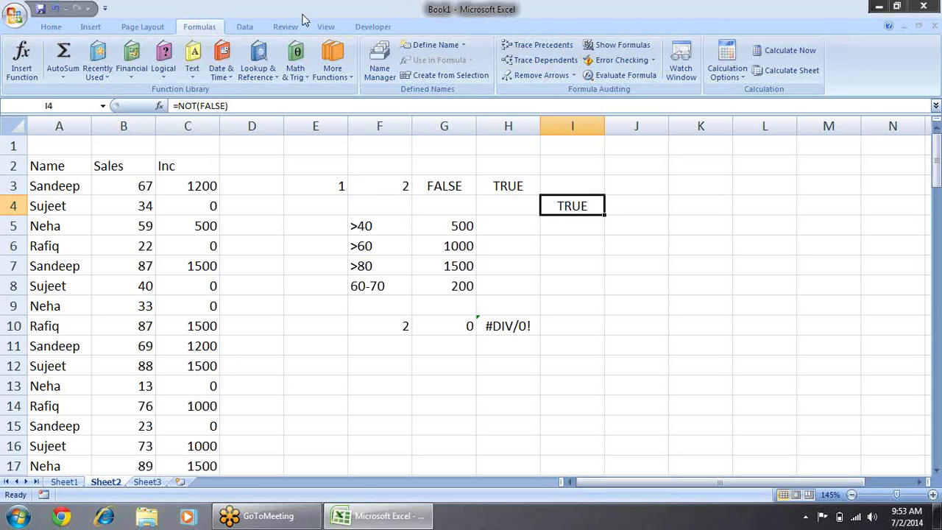
Start a new conditional formatting rule of type 'Use a formula to determine which cells to format'
{"action": "scroll", "coordinate": [147, 55], "scroll_direction": "up", "scroll_amount": 3}
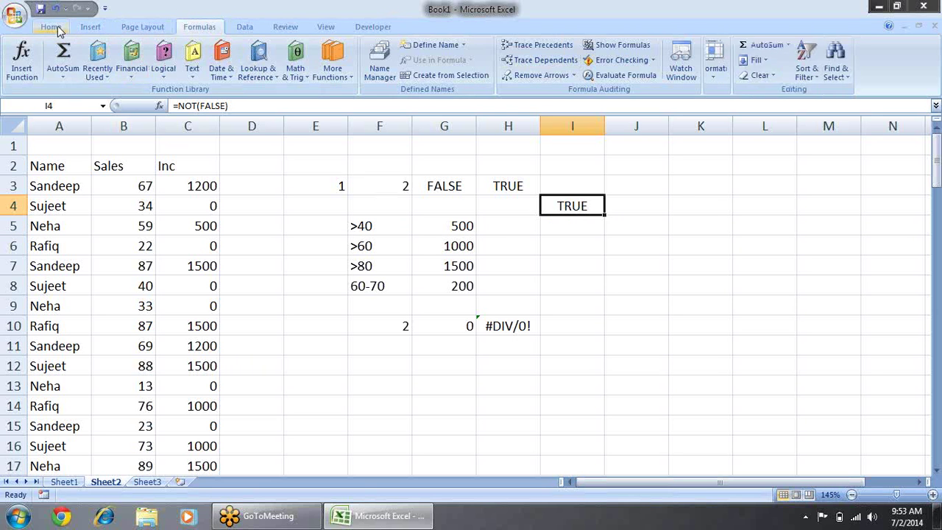
{"action": "left_click", "coordinate": [545, 67]}
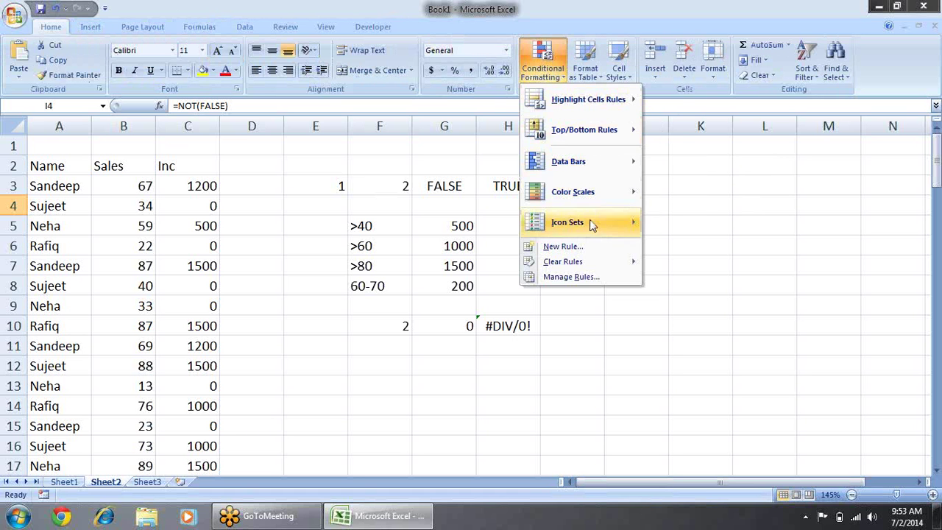
{"action": "left_click", "coordinate": [596, 253]}
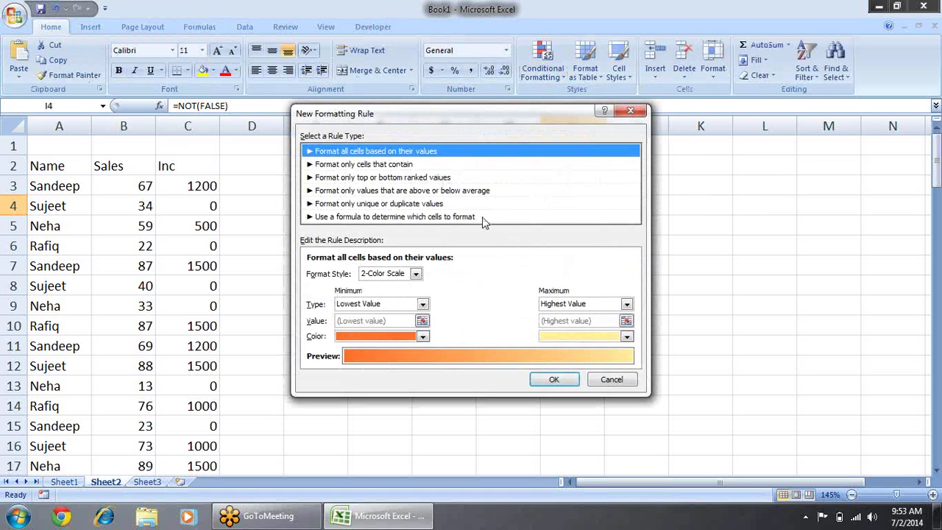
{"action": "left_click", "coordinate": [484, 218]}
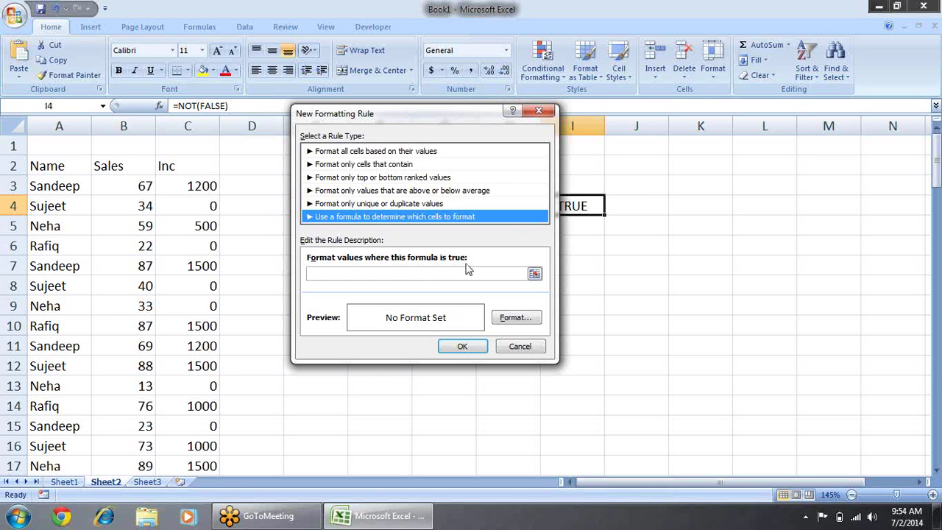
Dismiss the New Formatting Rule dialog and review G3's comparison formula
{"action": "key", "text": "Escape"}
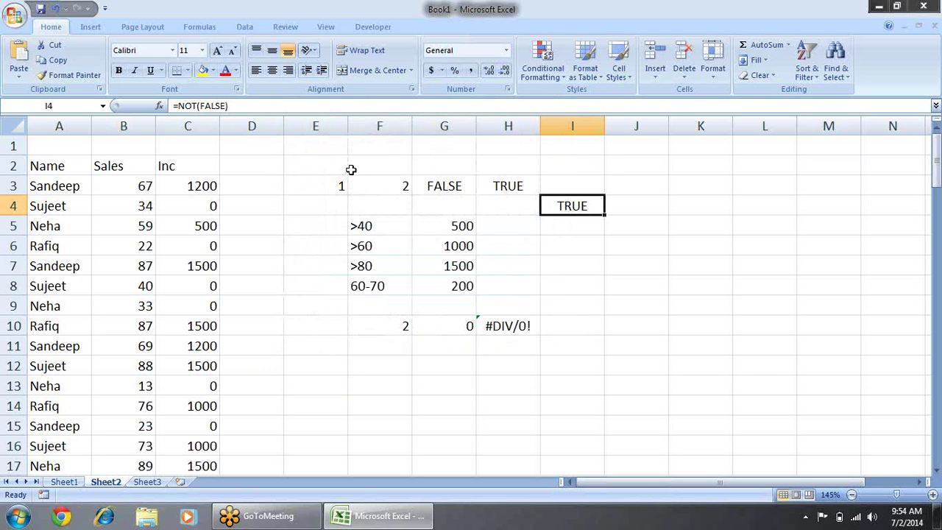
{"action": "left_click", "coordinate": [338, 185]}
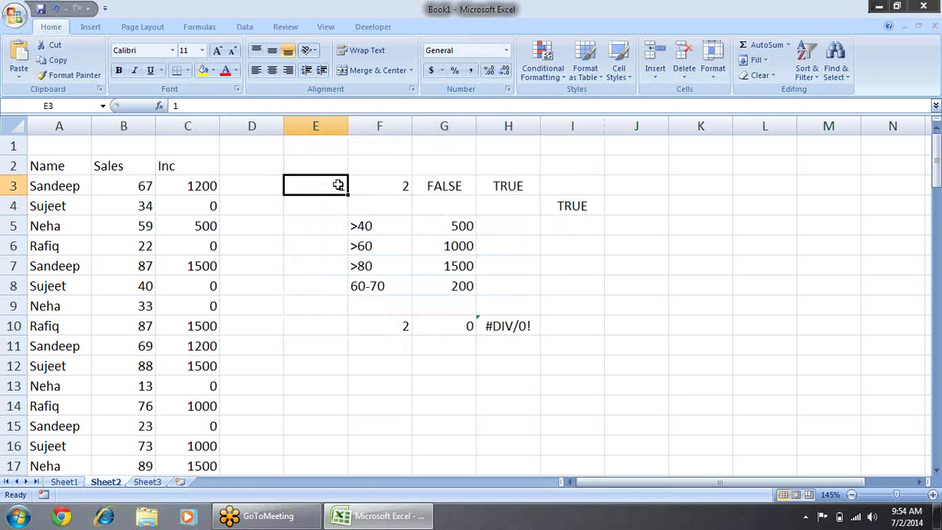
{"action": "key", "text": "Right"}
{"action": "key", "text": "Left"}
{"action": "key", "text": "Right"}
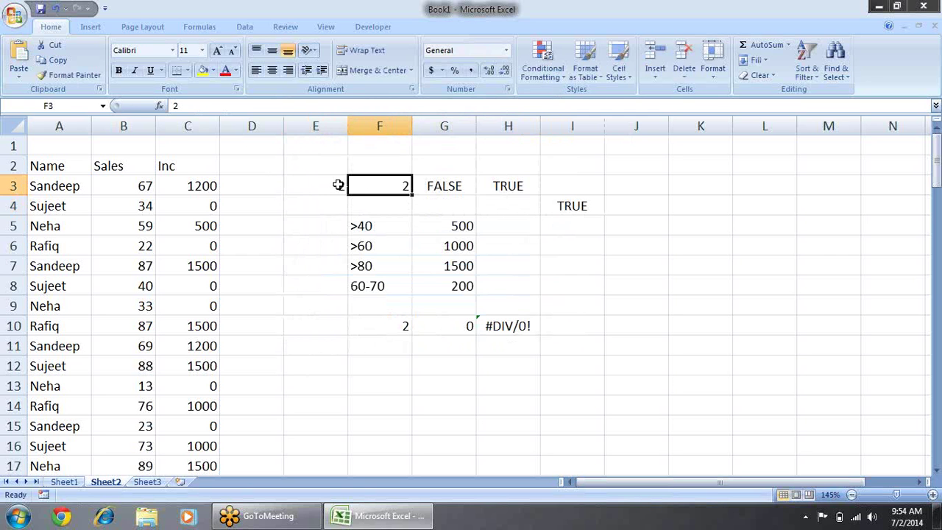
{"action": "key", "text": "Right"}
{"action": "key", "text": "F2"}
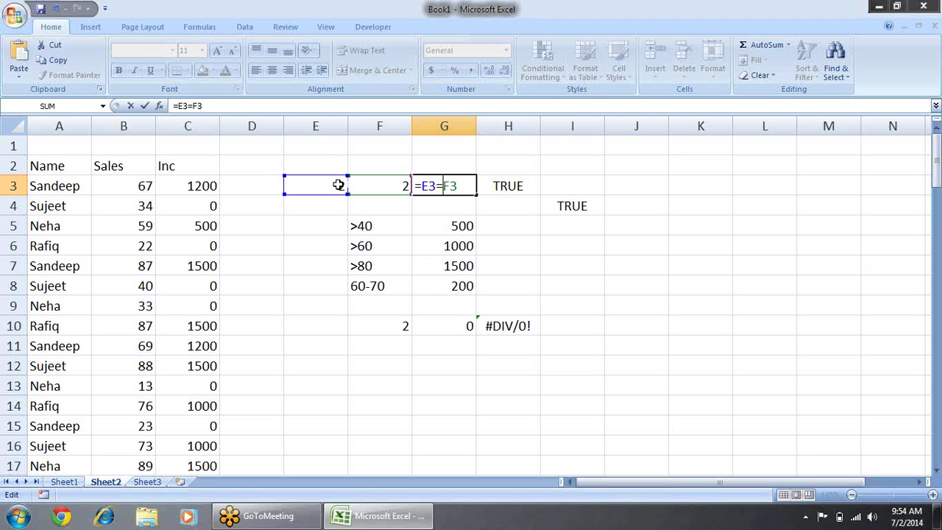
{"action": "key", "text": "Return"}
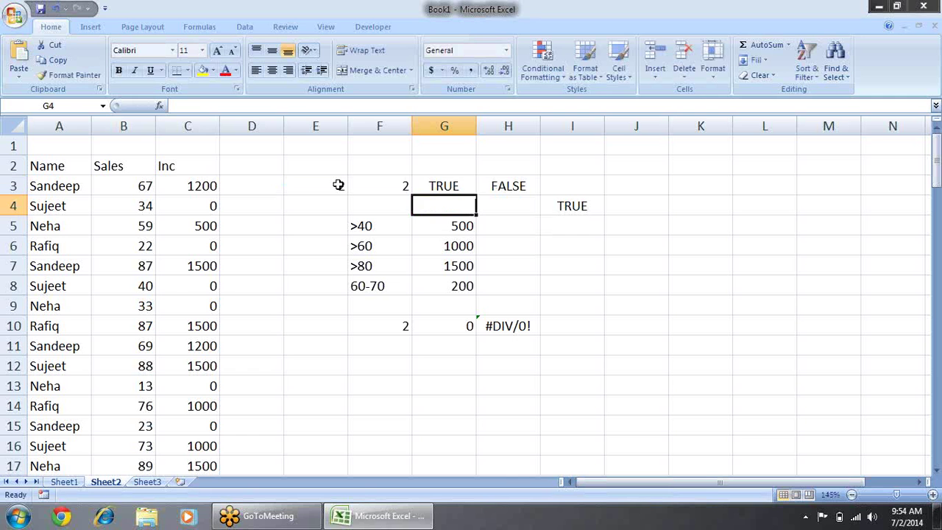
Change the value in E3 back to 1
{"action": "key", "text": "Up"}
{"action": "key", "text": "Left"}
{"action": "key", "text": "Left"}
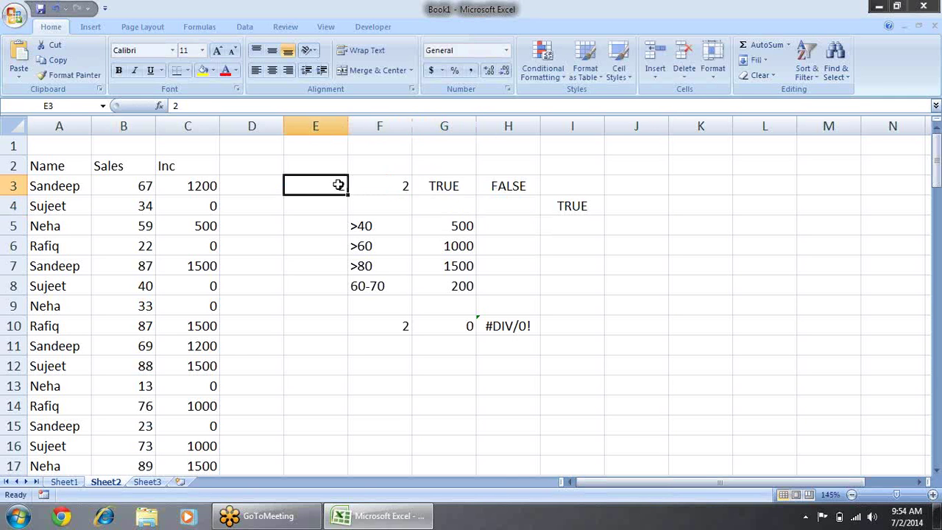
{"action": "key", "text": "Right"}
{"action": "key", "text": "Right"}
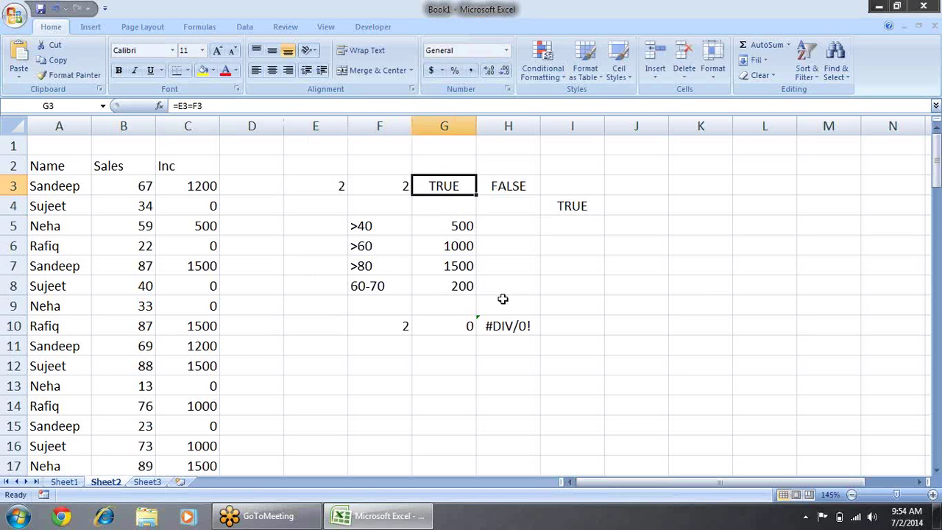
{"action": "key", "text": "Right"}
{"action": "key", "text": "Left"}
{"action": "key", "text": "Left"}
Make H3's result bold
{"action": "key", "text": "Left"}
{"action": "type", "text": "1"}
{"action": "key", "text": "Return"}
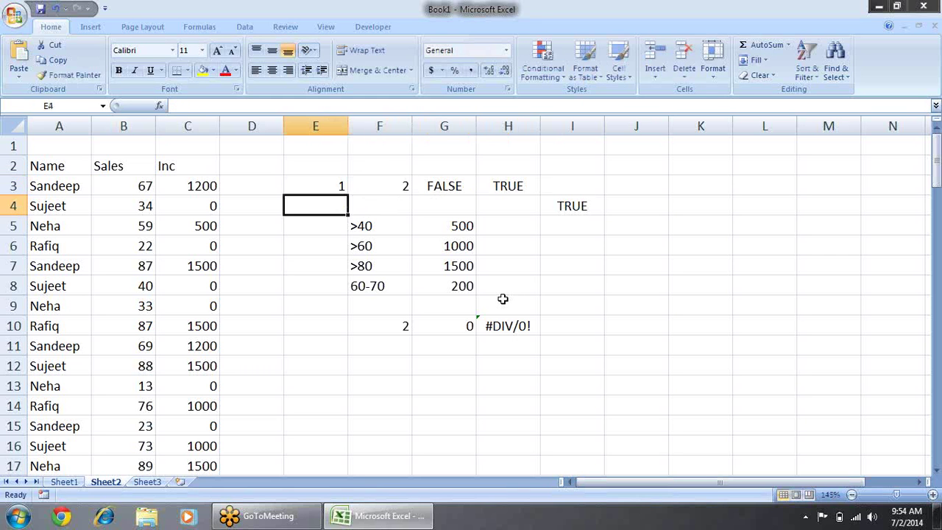
{"action": "key", "text": "Up"}
{"action": "key", "text": "Right"}
{"action": "key", "text": "Right"}
{"action": "key", "text": "Right"}
{"action": "key", "text": "Right"}
{"action": "key", "text": "Left"}
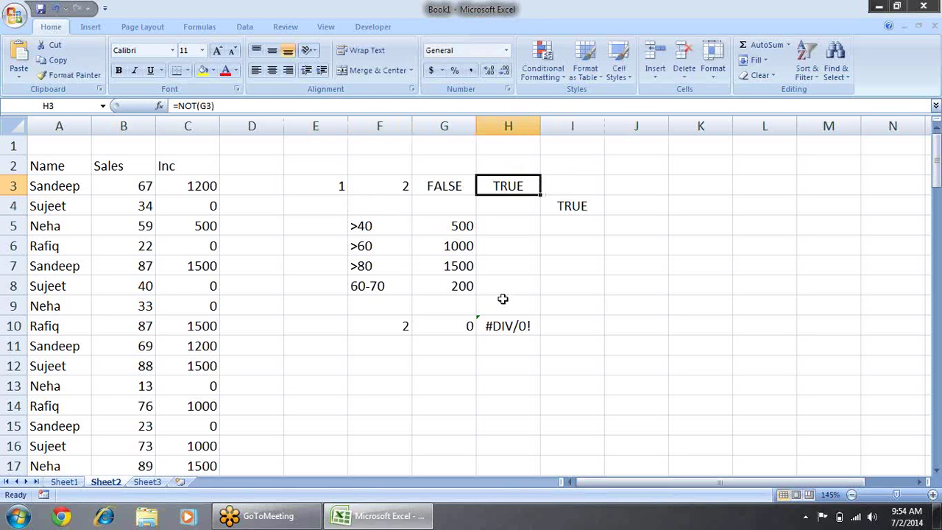
{"action": "key", "text": "ctrl+b"}
{"action": "key", "text": "Left"}
Rewrite H3's formula as =NOT(E3=F3), replacing the G3 reference
{"action": "key", "text": "F2"}
{"action": "key", "text": "shift+Left"}
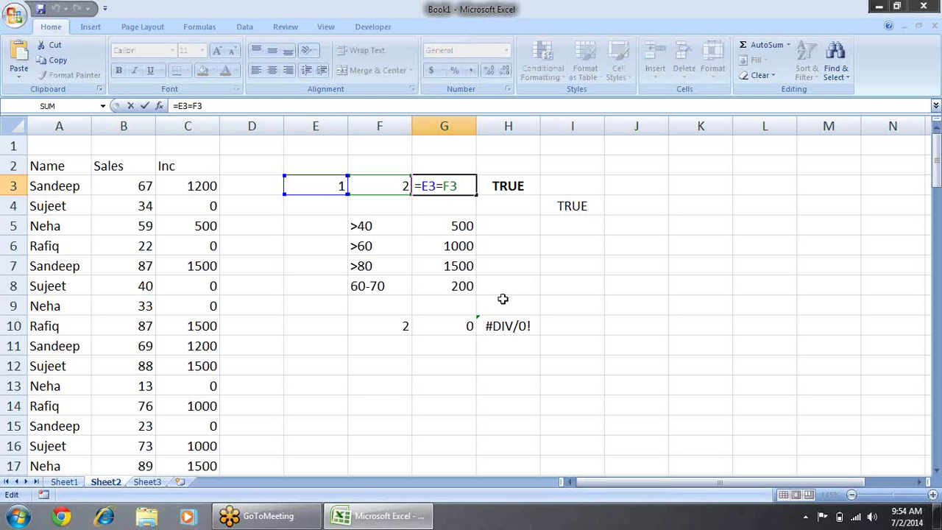
{"action": "key", "text": "shift+Left"}
{"action": "key", "text": "shift+Left"}
{"action": "key", "text": "shift+Left"}
{"action": "key", "text": "shift+Left"}
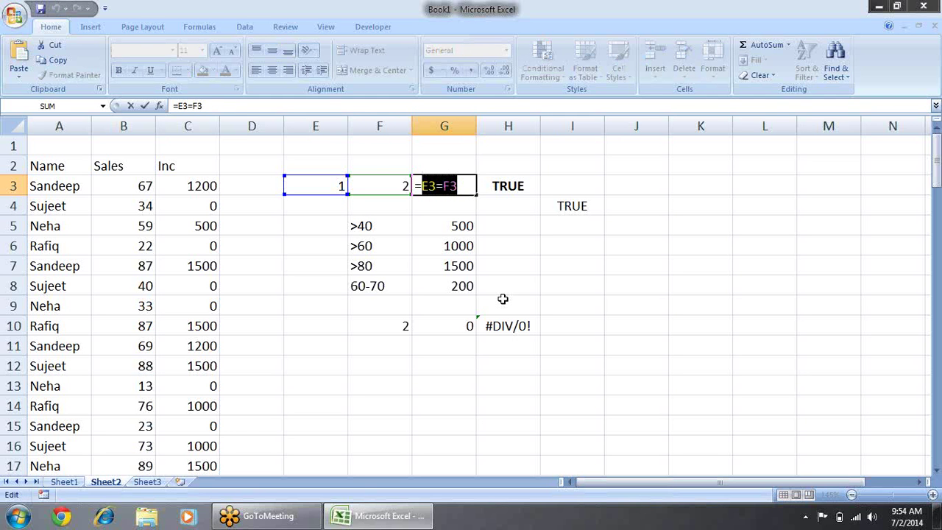
{"action": "key", "text": "Escape"}
{"action": "key", "text": "Right"}
{"action": "key", "text": "F2"}
{"action": "key", "text": "Left"}
{"action": "key", "text": "Left"}
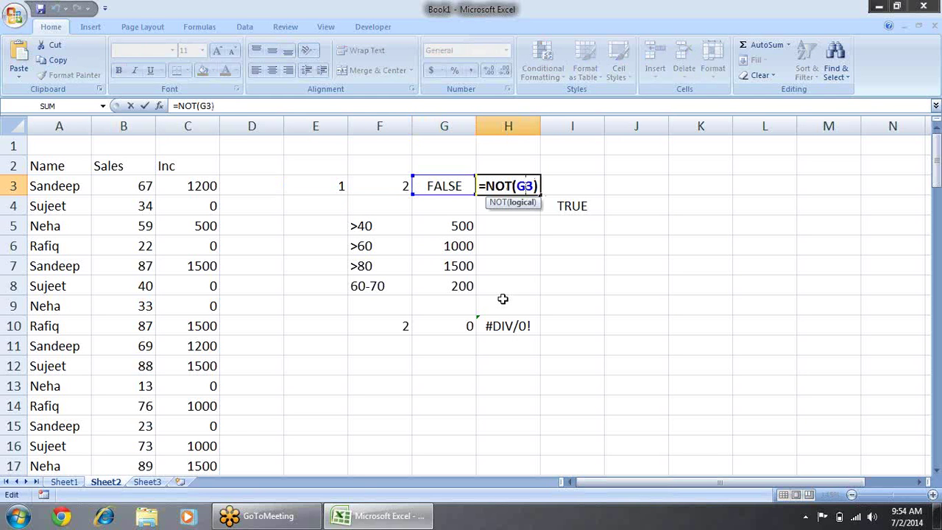
{"action": "key", "text": "shift+Left"}
{"action": "key", "text": "shift+Left"}
{"action": "type", "text": "E3=F3"}
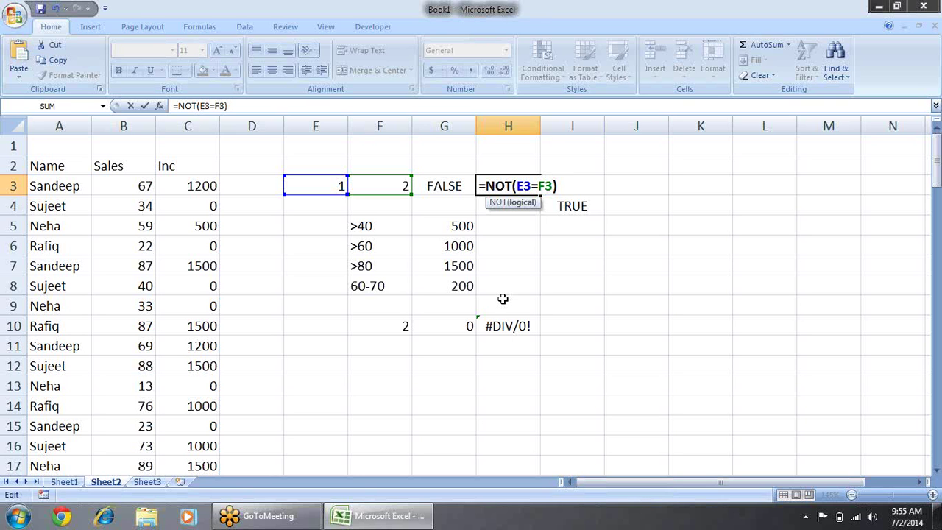
{"action": "key", "text": "Return"}
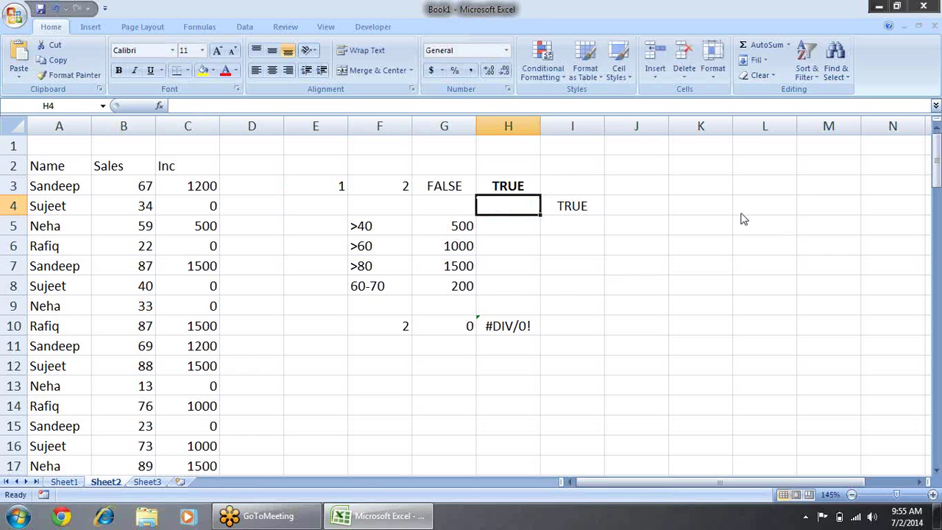
Enter =na in H11 to produce a #NAME? error
{"action": "left_click", "coordinate": [542, 347]}
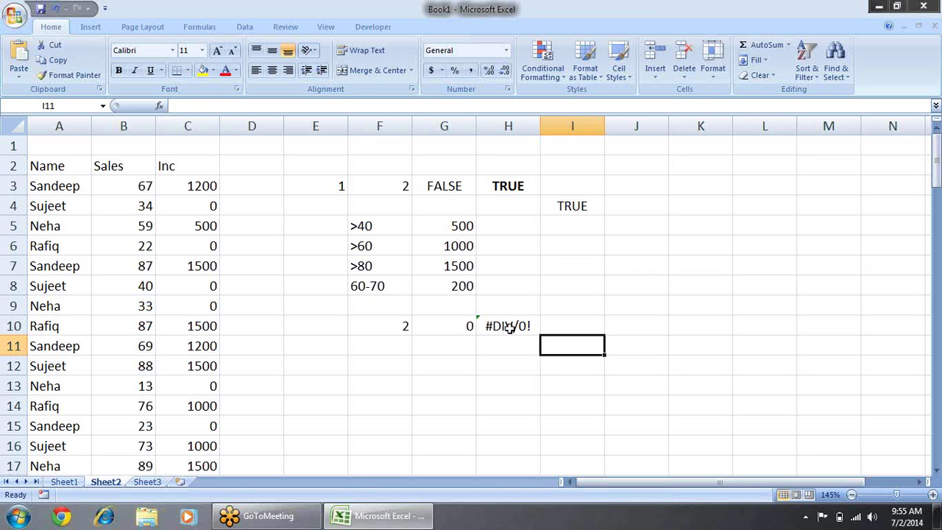
{"action": "left_click", "coordinate": [510, 328]}
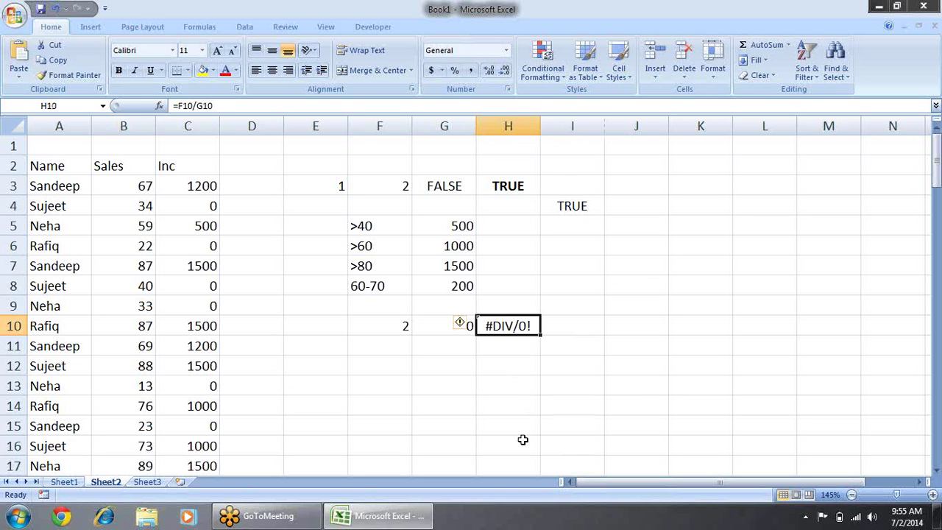
{"action": "key", "text": "Down"}
{"action": "type", "text": "="}
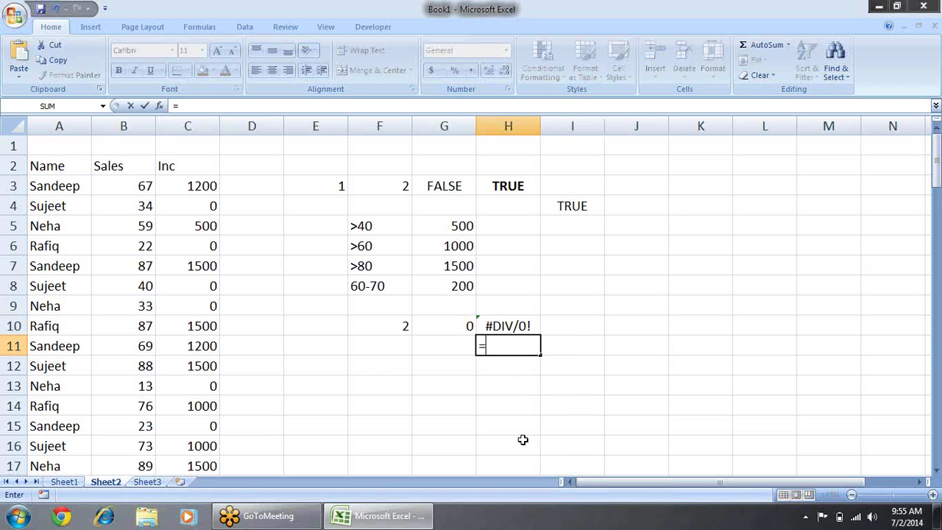
{"action": "type", "text": "na"}
{"action": "key", "text": "Return"}
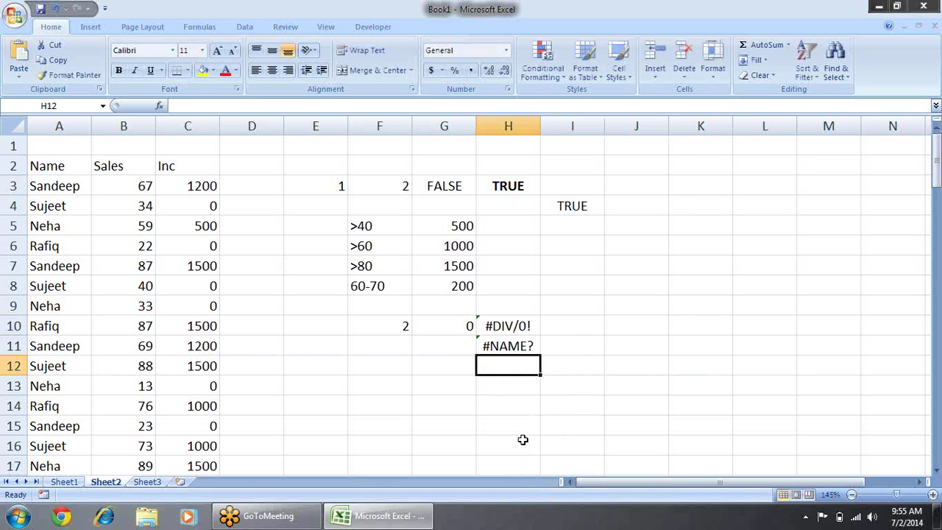
Enter =NA() in H12 to produce a #N/A error, then recheck H10's zero divisor
{"action": "type", "text": "="}
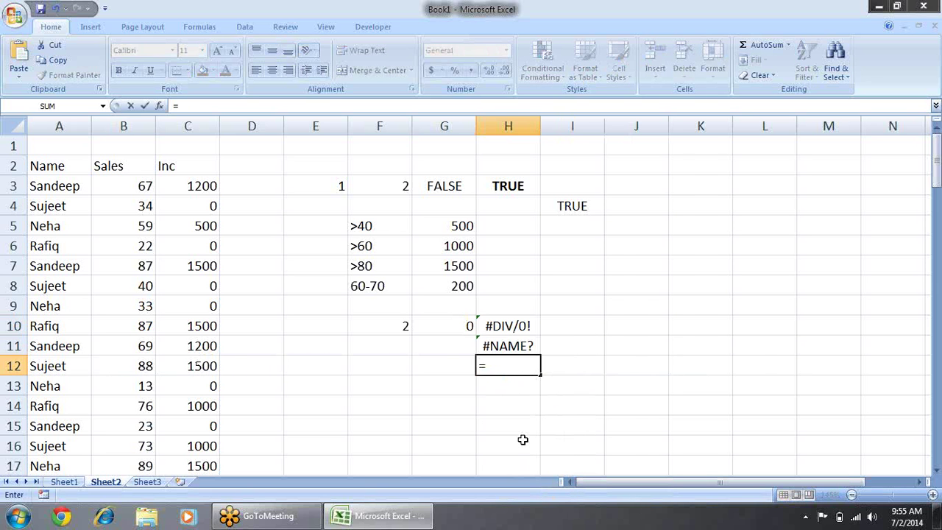
{"action": "type", "text": "na"}
{"action": "key", "text": "Tab"}
{"action": "key", "text": "Return"}
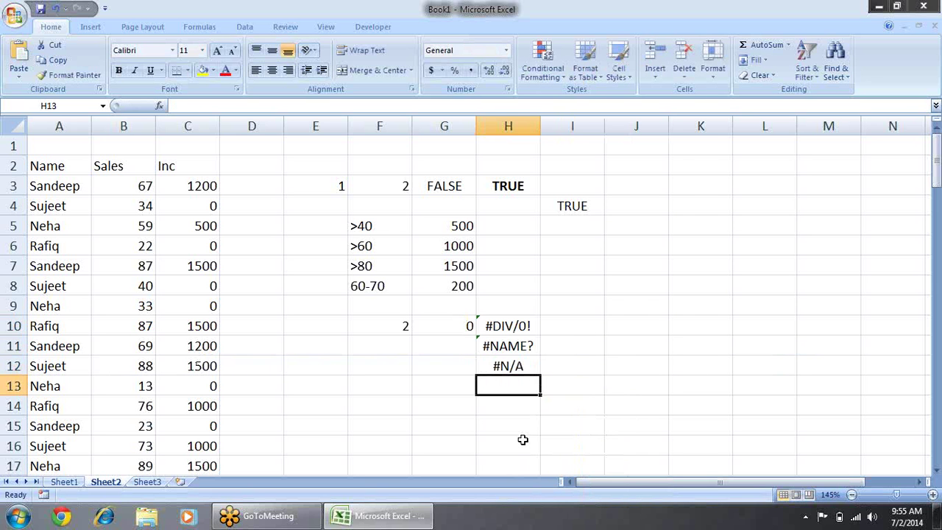
{"action": "key", "text": "Up"}
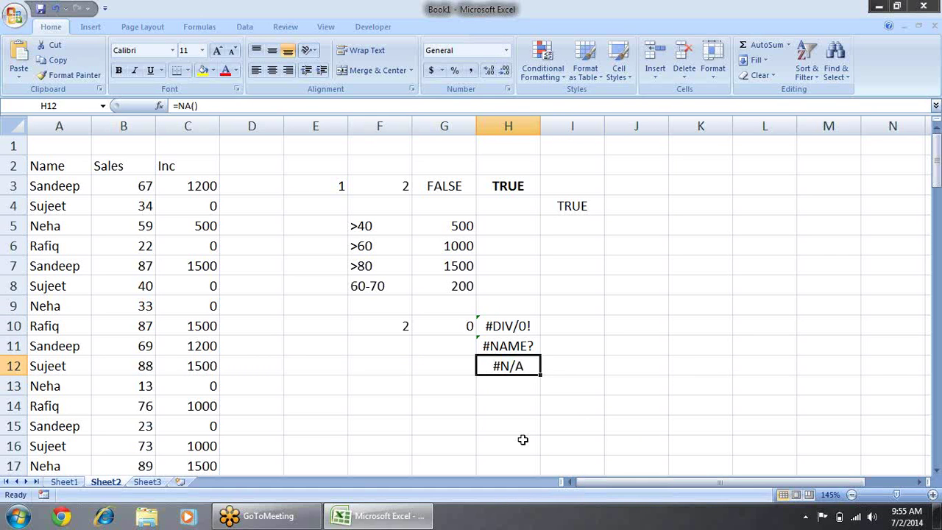
{"action": "key", "text": "Up"}
{"action": "key", "text": "Up"}
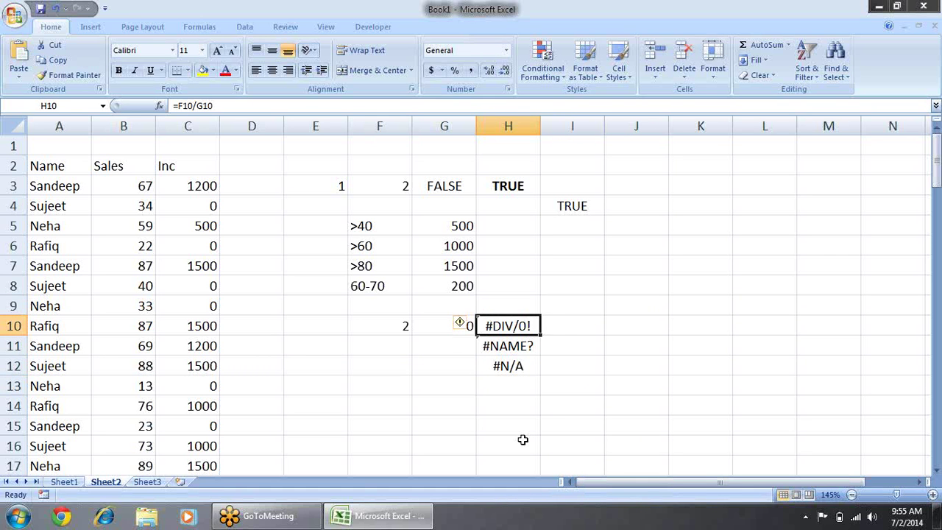
{"action": "key", "text": "Left"}
{"action": "key", "text": "Right"}
{"action": "key", "text": "Right"}
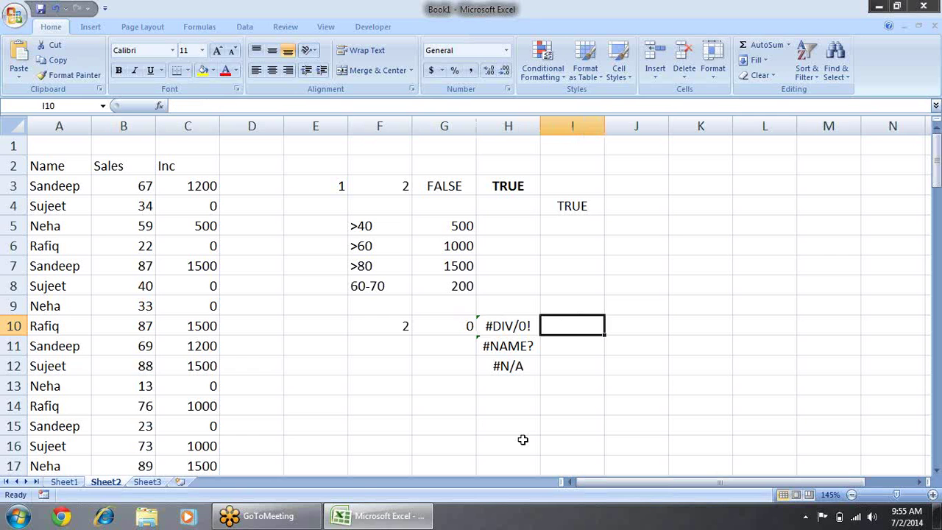
Enter =IFERROR(H10,"") in I10
{"action": "type", "text": "="}
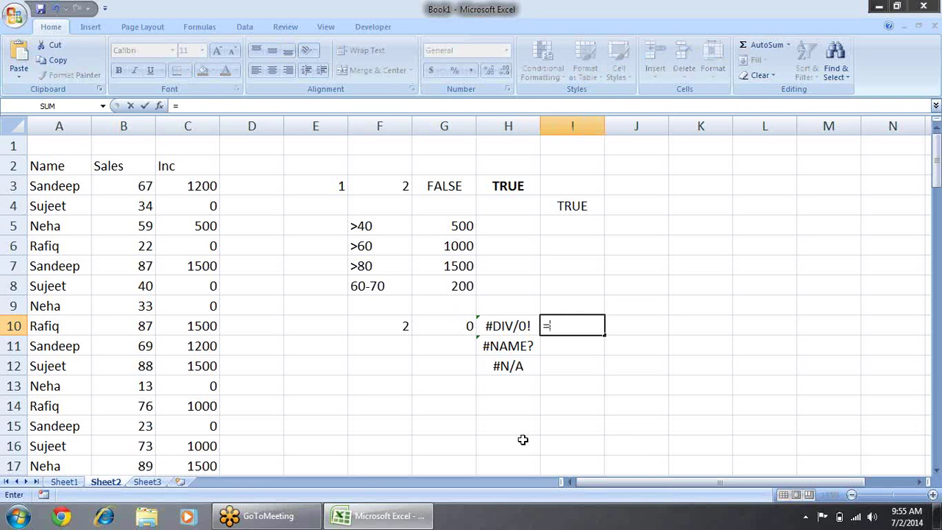
{"action": "type", "text": "IF("}
{"action": "key", "text": "BackSpace"}
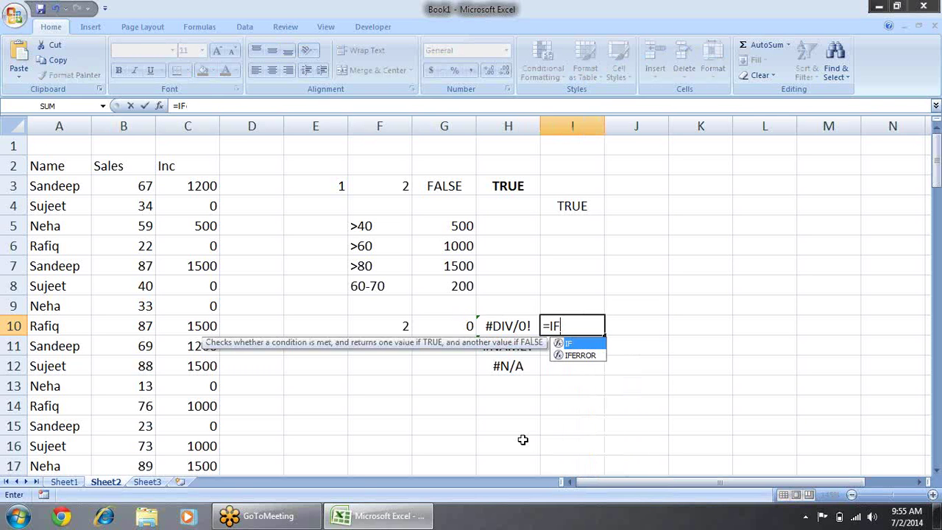
{"action": "key", "text": "Down"}
{"action": "key", "text": "Tab"}
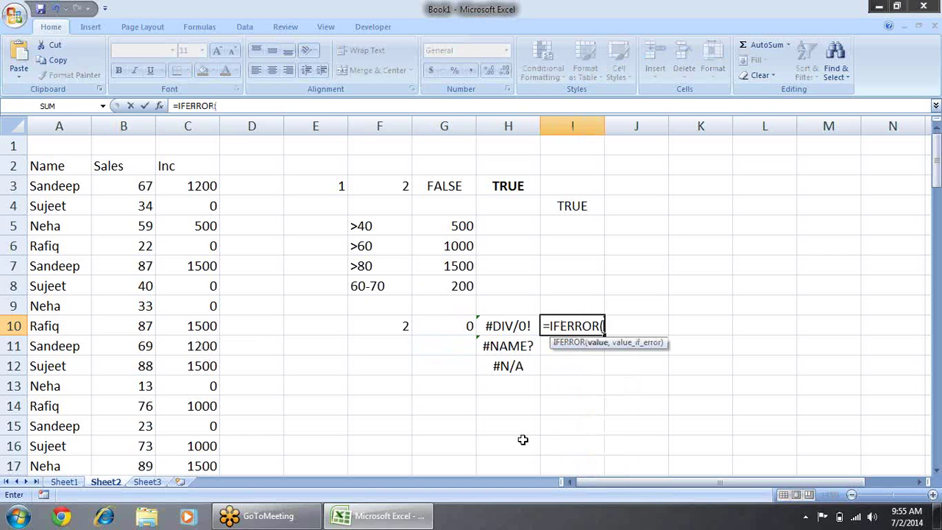
{"action": "key", "text": "Left"}
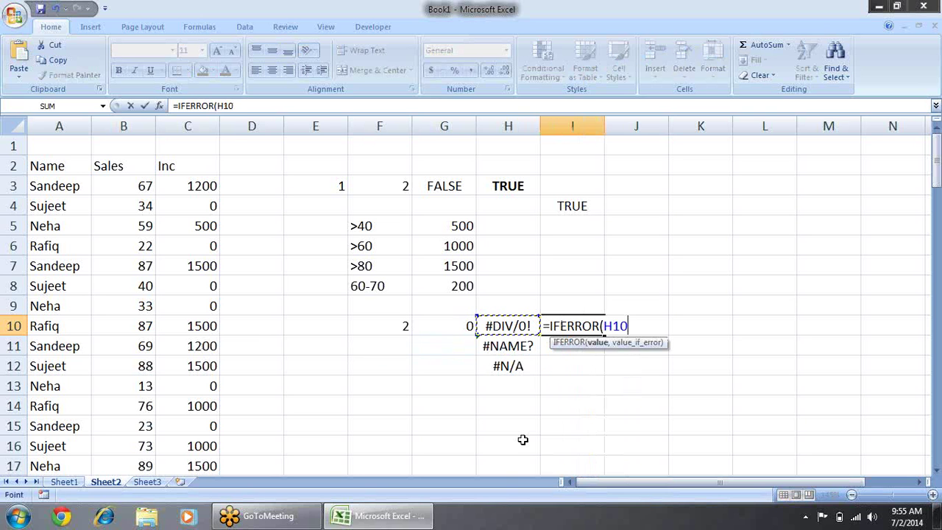
{"action": "type", "text": ","}
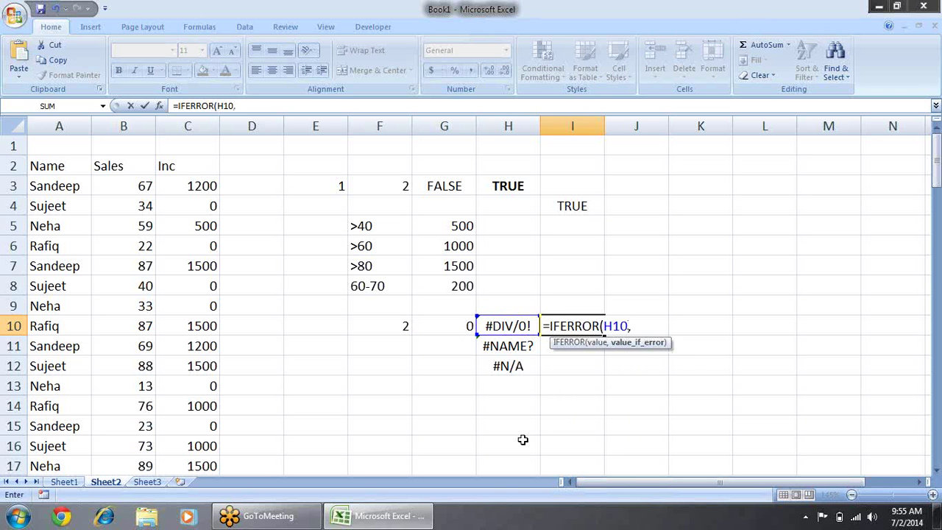
{"action": "type", "text": "\""}
{"action": "type", "text": "\""}
{"action": "type", "text": ")"}
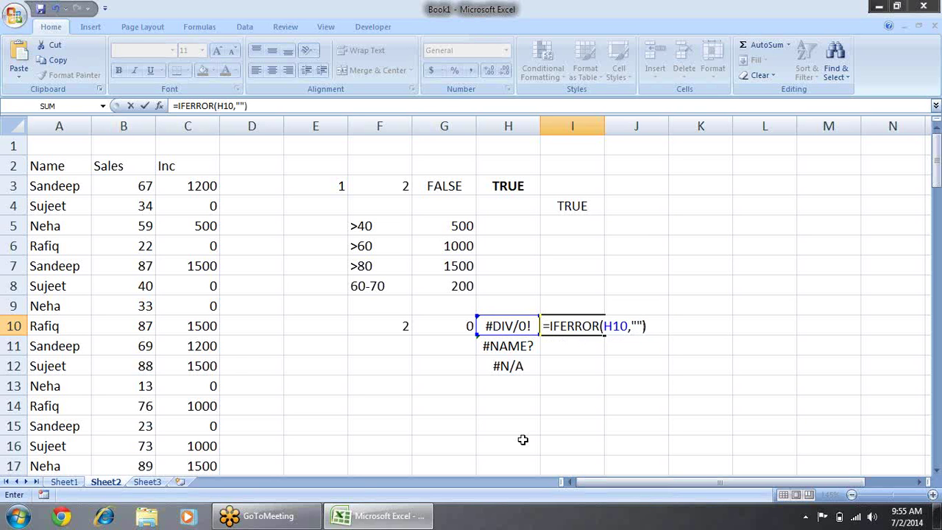
{"action": "key", "text": "Return"}
{"action": "key", "text": "Up"}
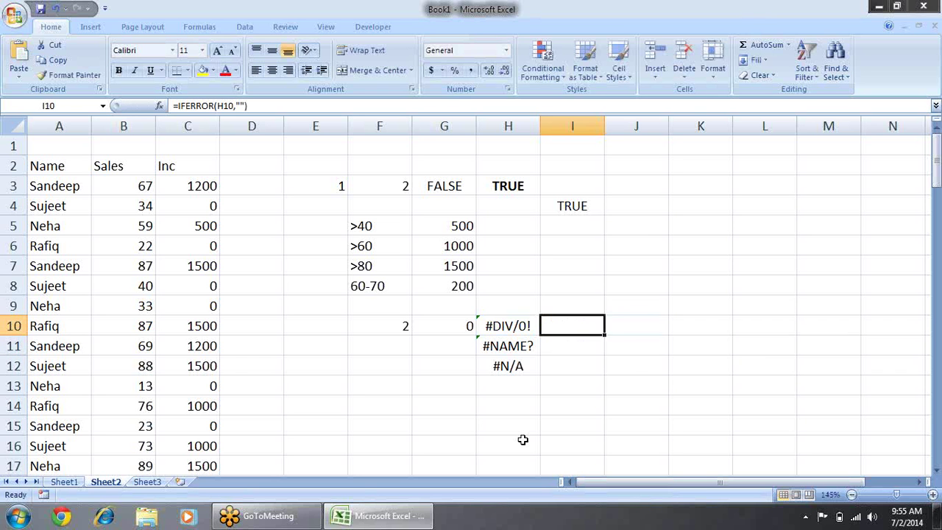
{"action": "key", "text": "F2"}
{"action": "key", "text": "Left"}
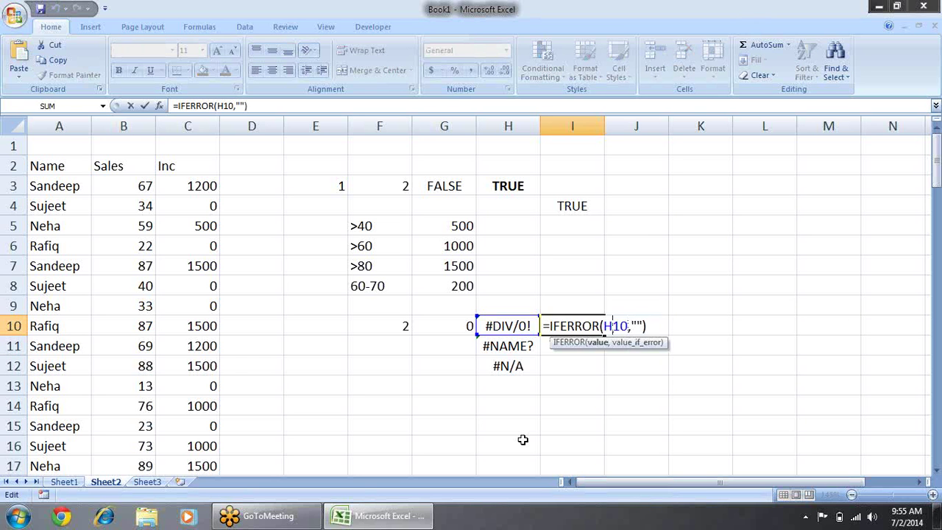
{"action": "key", "text": "Return"}
Replace H10 in I10's formula with F10/G10, giving =IFERROR(F10/G10,"")
{"action": "key", "text": "Up"}
{"action": "key", "text": "Left"}
{"action": "key", "text": "F2"}
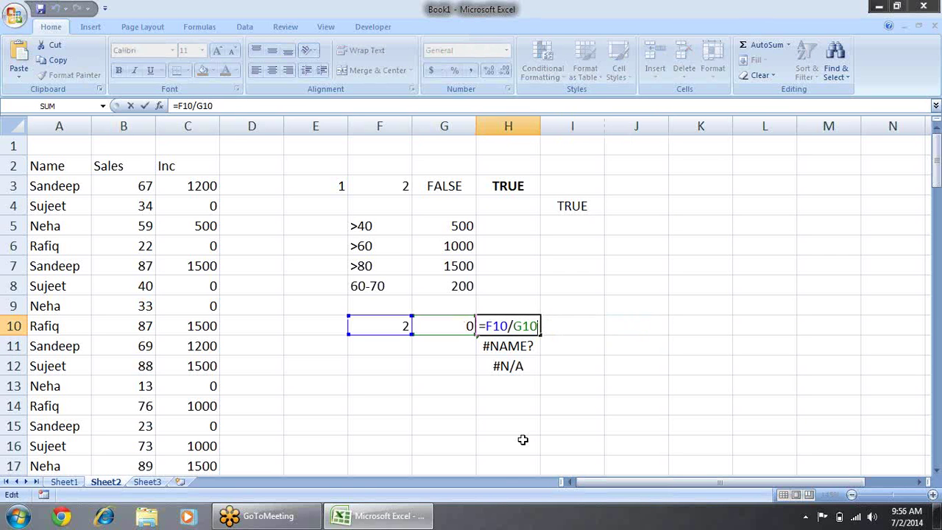
{"action": "key", "text": "shift+Home"}
{"action": "key", "text": "shift+Right"}
{"action": "key", "text": "ctrl+c"}
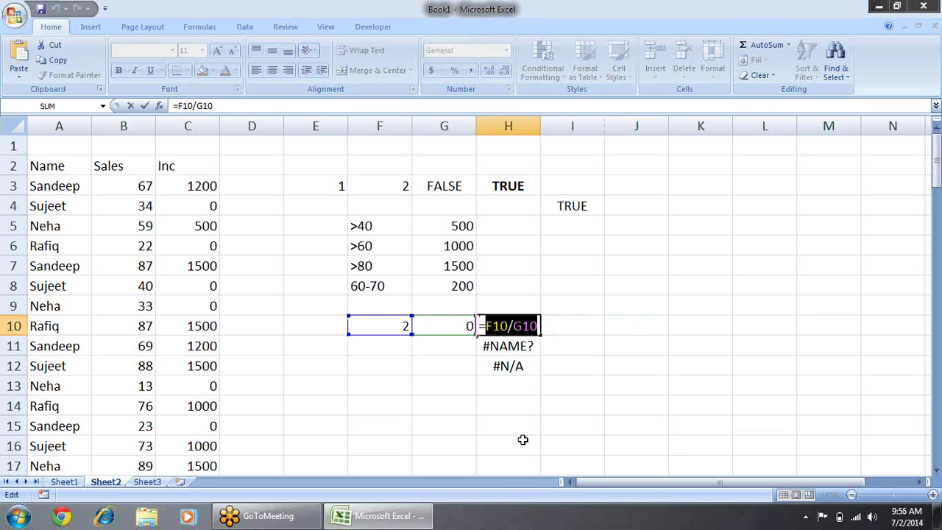
{"action": "key", "text": "Escape"}
{"action": "key", "text": "Right"}
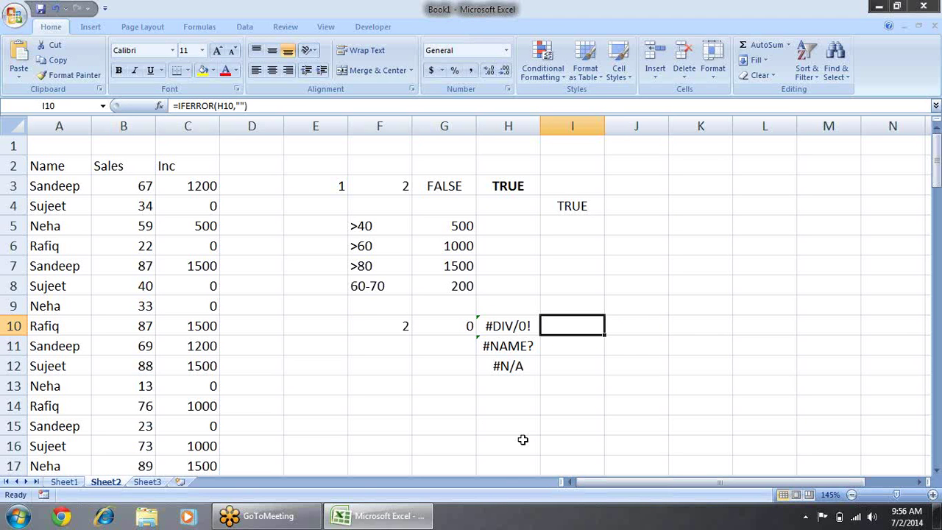
{"action": "key", "text": "F2"}
{"action": "key", "text": "Left"}
{"action": "key", "text": "Left"}
{"action": "key", "text": "Left"}
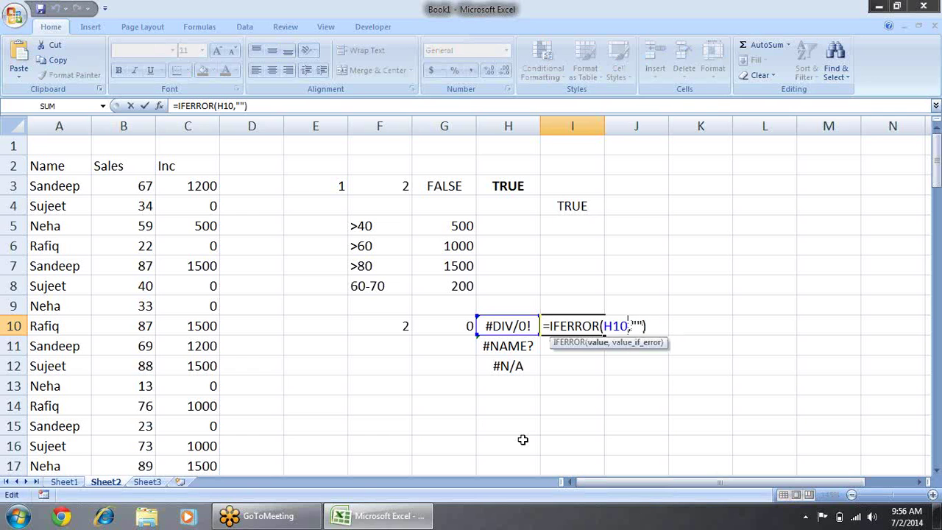
{"action": "key", "text": "shift+Left"}
{"action": "key", "text": "shift+Left"}
{"action": "key", "text": "shift+Left"}
{"action": "key", "text": "ctrl+v"}
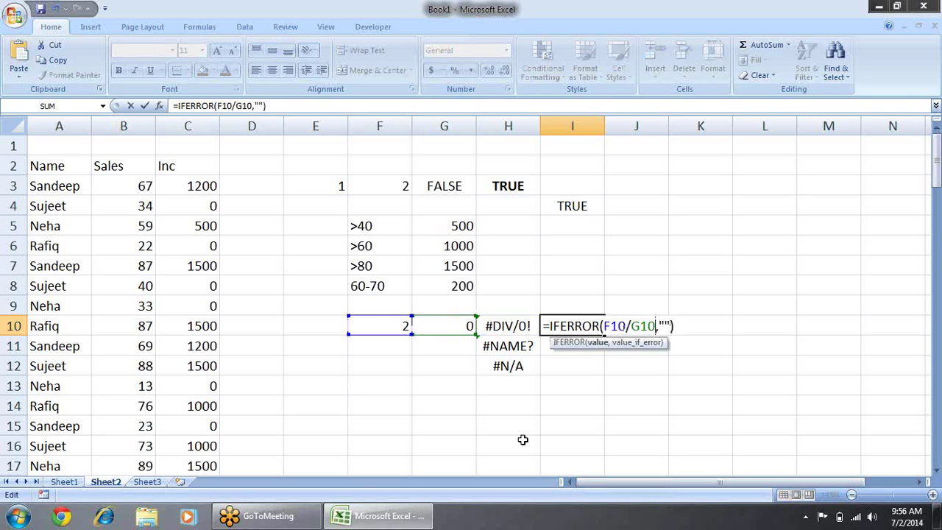
{"action": "key", "text": "Return"}
Copy I10's IFERROR formula into H10
{"action": "key", "text": "Left"}
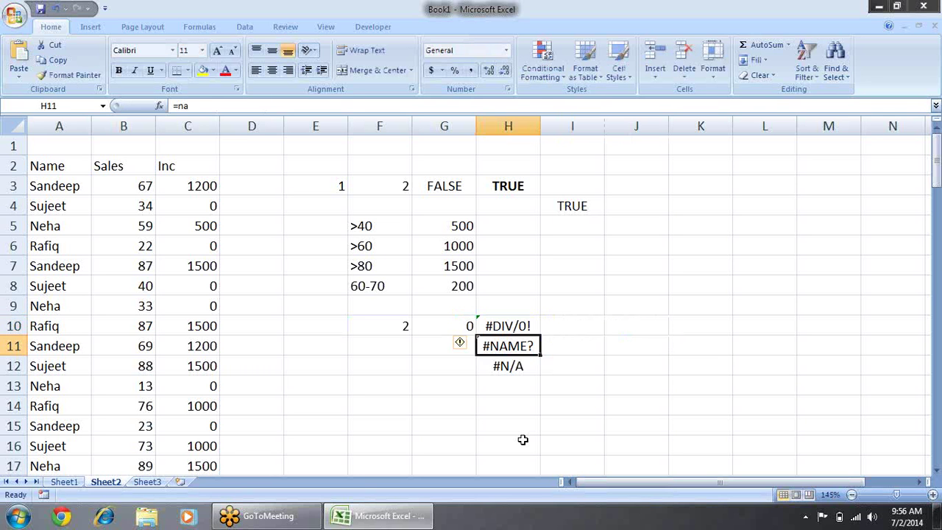
{"action": "key", "text": "Up"}
{"action": "key", "text": "Right"}
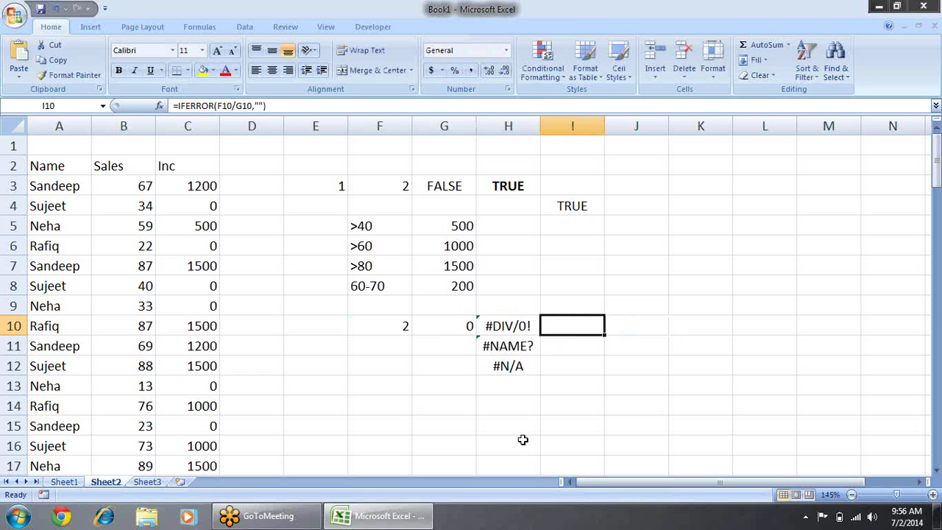
{"action": "key", "text": "ctrl+c"}
{"action": "key", "text": "Left"}
{"action": "key", "text": "Return"}
Change the divisor in G10 from 0 to 2
{"action": "key", "text": "Left"}
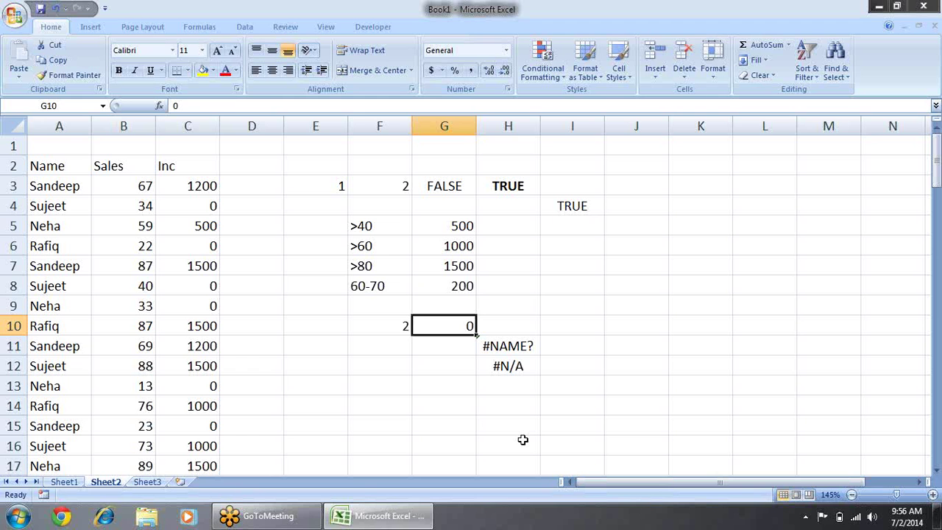
{"action": "key", "text": "Right"}
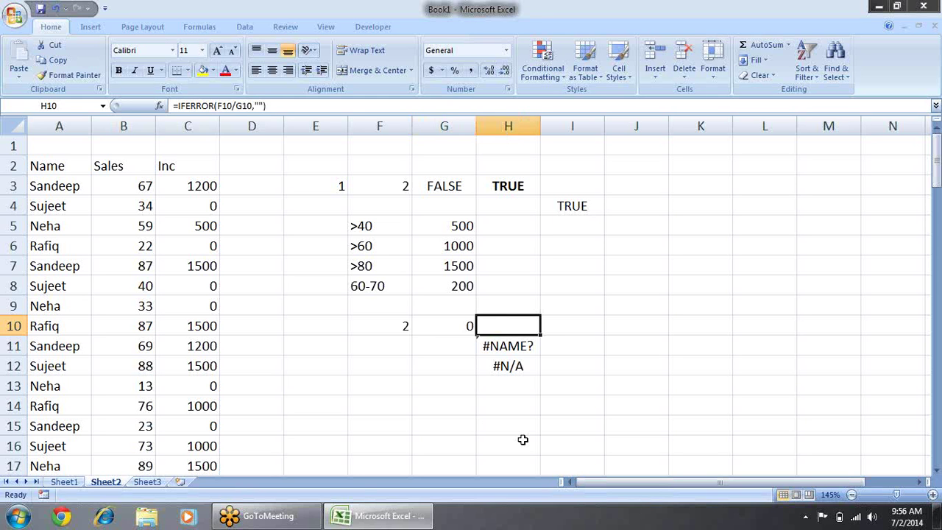
{"action": "key", "text": "Left"}
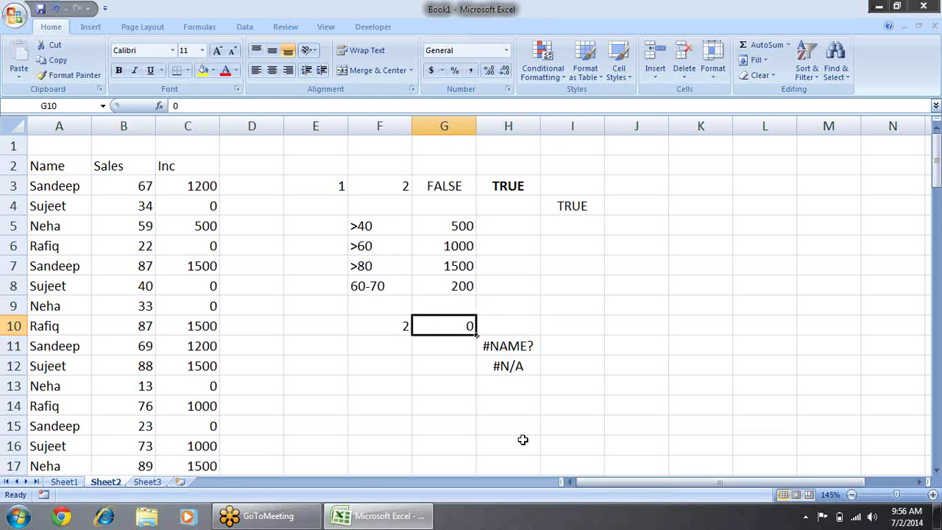
{"action": "type", "text": "2"}
{"action": "key", "text": "Return"}
{"action": "key", "text": "Up"}
{"action": "key", "text": "Right"}
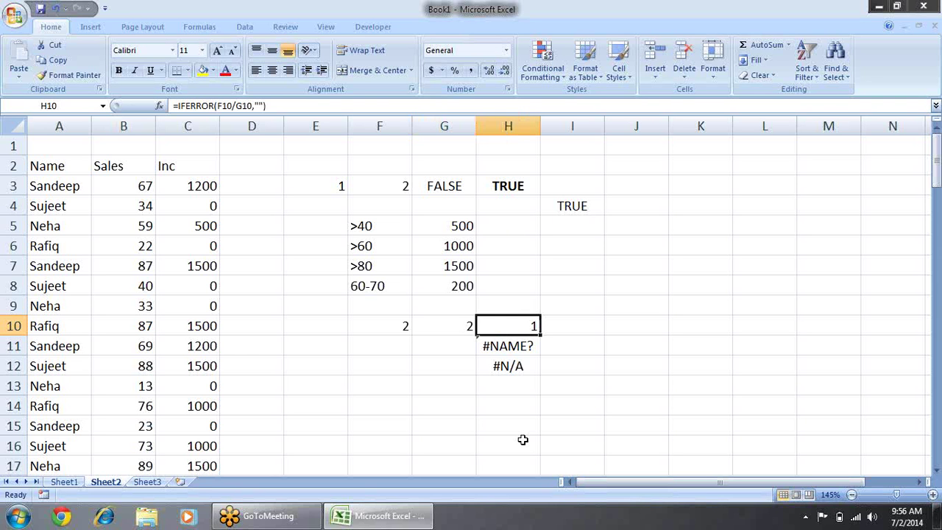
Clear F10 and re-enter 2 as the dividend
{"action": "key", "text": "Right"}
{"action": "key", "text": "Left"}
{"action": "key", "text": "Left"}
{"action": "key", "text": "Left"}
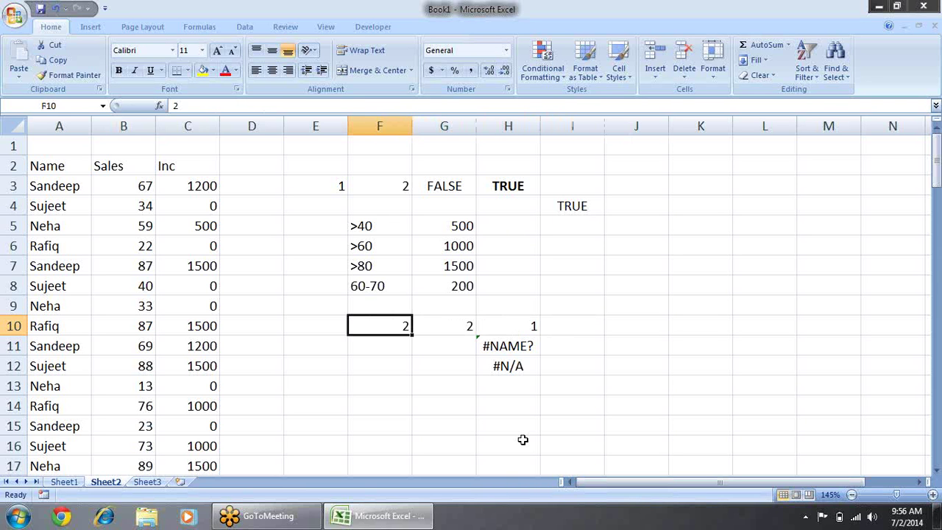
{"action": "key", "text": "Delete"}
{"action": "key", "text": "Right"}
{"action": "key", "text": "Right"}
{"action": "key", "text": "Down"}
{"action": "key", "text": "Down"}
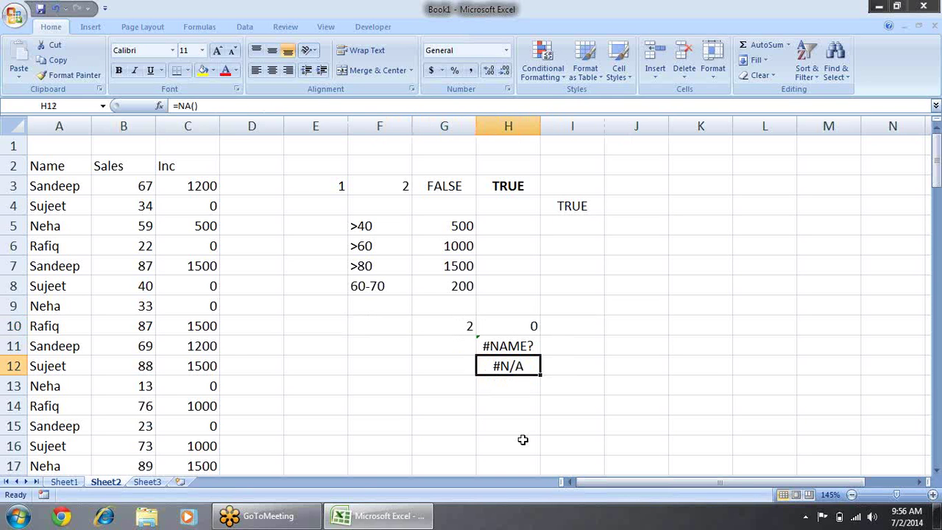
{"action": "key", "text": "Up"}
{"action": "key", "text": "Up"}
{"action": "key", "text": "Up"}
{"action": "key", "text": "Left"}
{"action": "key", "text": "Down"}
{"action": "key", "text": "Left"}
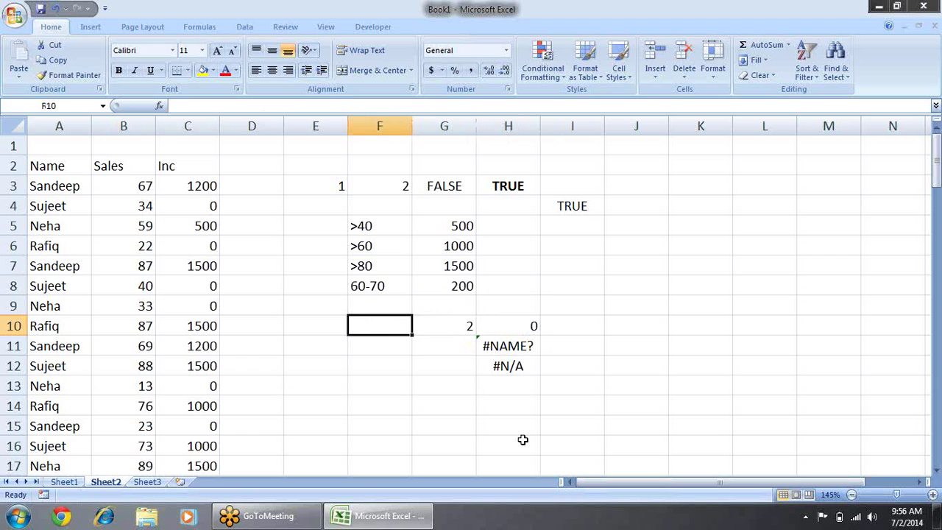
{"action": "type", "text": "2"}
{"action": "key", "text": "Return"}
{"action": "key", "text": "Up"}
{"action": "key", "text": "Right"}
{"action": "key", "text": "Right"}
Inspect the value and value_if_error arguments of H10's IFERROR formula, leaving it unchanged
{"action": "key", "text": "F2"}
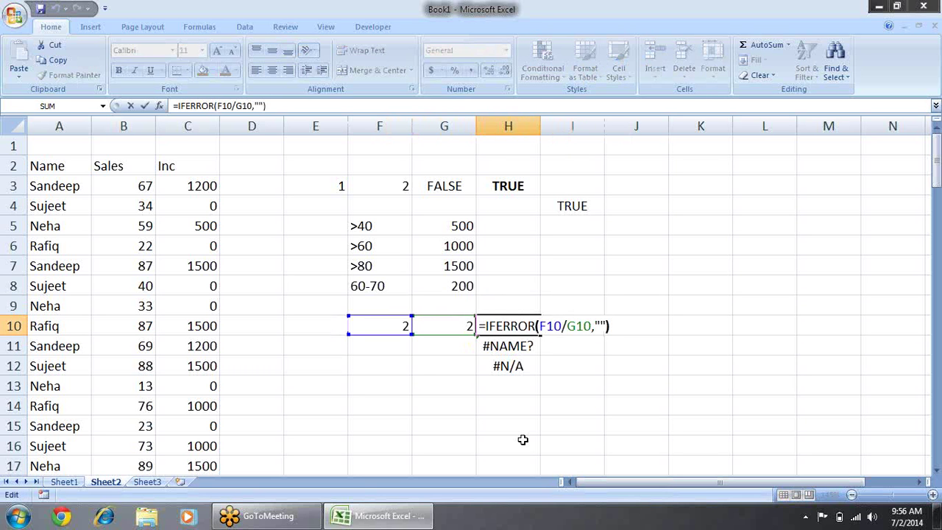
{"action": "key", "text": "Left"}
{"action": "key", "text": "Left"}
{"action": "key", "text": "Left"}
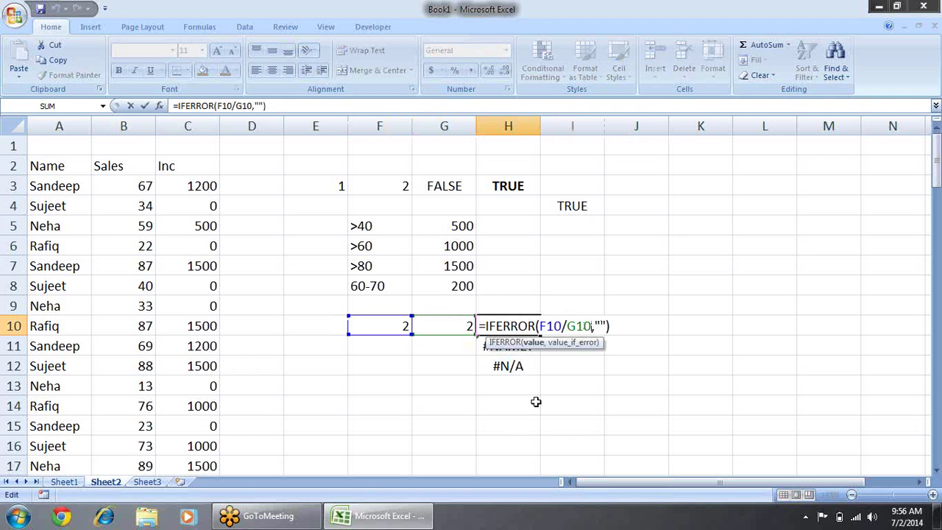
{"action": "left_click", "coordinate": [537, 343]}
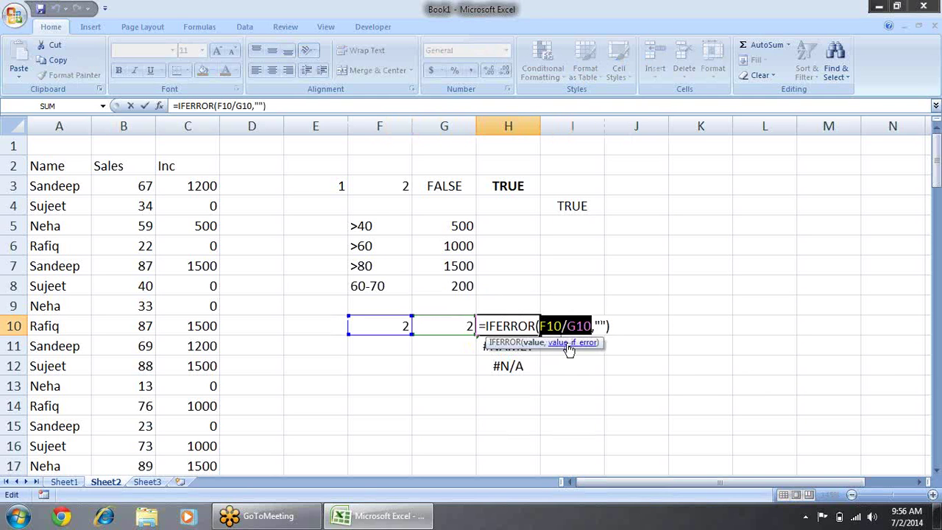
{"action": "left_click", "coordinate": [567, 343]}
{"action": "left_click", "coordinate": [535, 345]}
{"action": "left_click", "coordinate": [575, 345]}
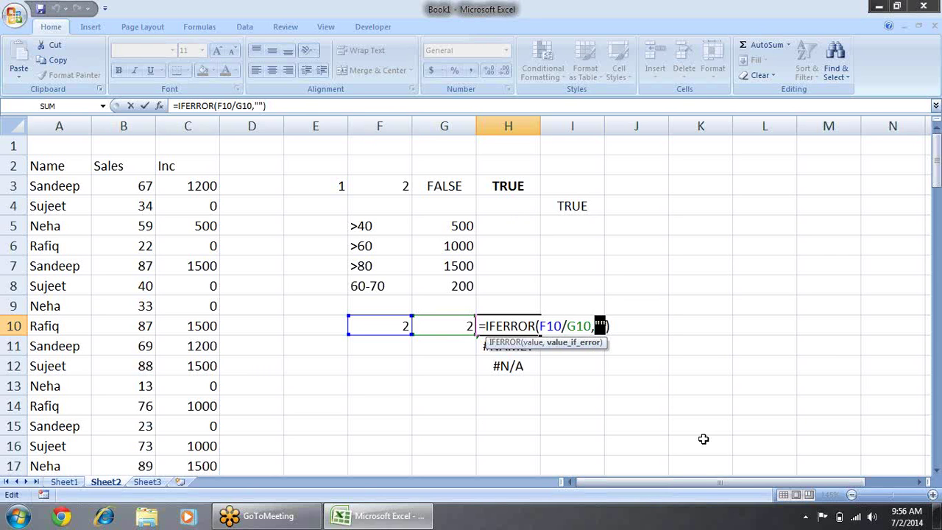
{"action": "key", "text": "Return"}
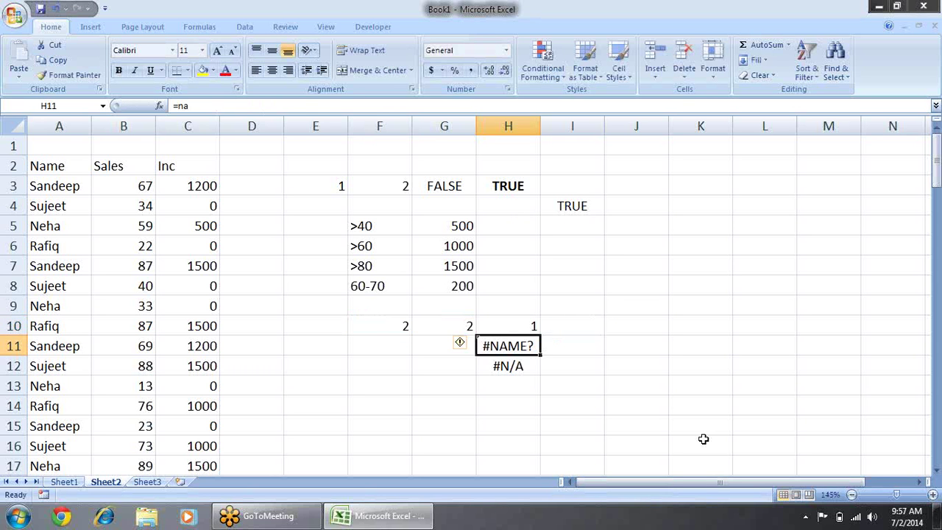
Move around the cells near H10 and run down the names in column A
{"action": "key", "text": "Up"}
{"action": "key", "text": "Up"}
{"action": "key", "text": "Down"}
{"action": "key", "text": "Down"}
{"action": "key", "text": "Left"}
{"action": "key", "text": "Left"}
{"action": "key", "text": "Left"}
{"action": "key", "text": "Left"}
{"action": "key", "text": "Left"}
{"action": "key", "text": "Left"}
{"action": "key", "text": "Up"}
{"action": "key", "text": "Up"}
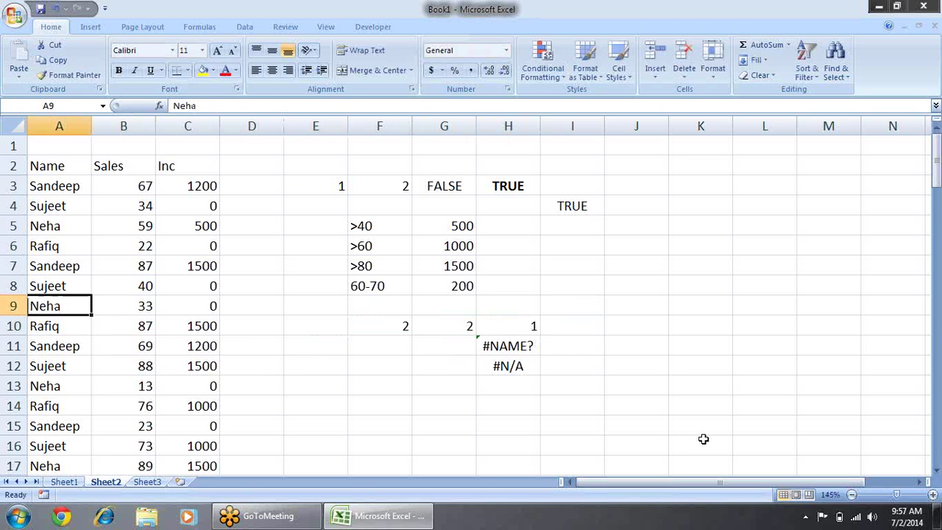
{"action": "key", "text": "Up"}
{"action": "key", "text": "Up"}
{"action": "key", "text": "Up"}
{"action": "key", "text": "Down"}
{"action": "key", "text": "Down"}
{"action": "key", "text": "Down"}
{"action": "key", "text": "Down"}
{"action": "key", "text": "Down"}
{"action": "key", "text": "Down"}
{"action": "key", "text": "Down"}
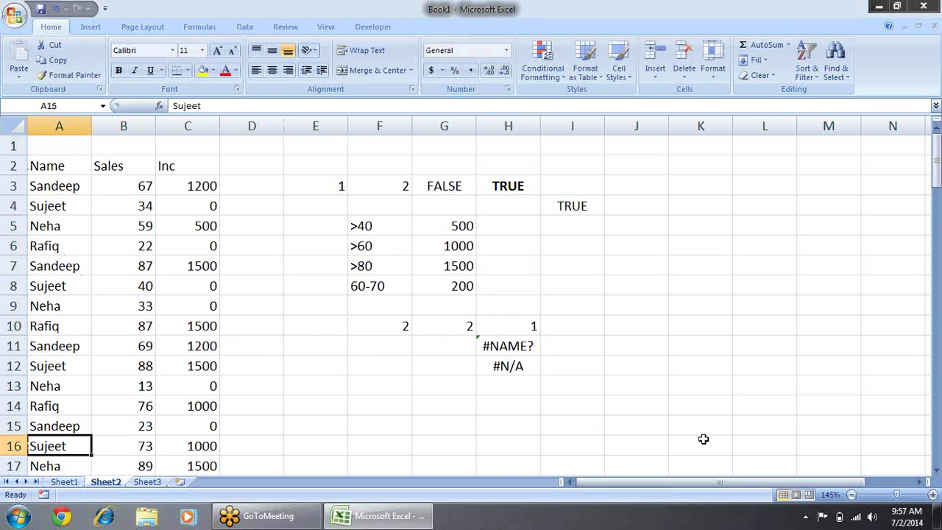
{"action": "key", "text": "Down"}
{"action": "key", "text": "Down"}
{"action": "key", "text": "Down"}
{"action": "key", "text": "Up"}
{"action": "key", "text": "Up"}
{"action": "key", "text": "Up"}
{"action": "key", "text": "Up"}
{"action": "key", "text": "Up"}
{"action": "key", "text": "Up"}
{"action": "key", "text": "Up"}
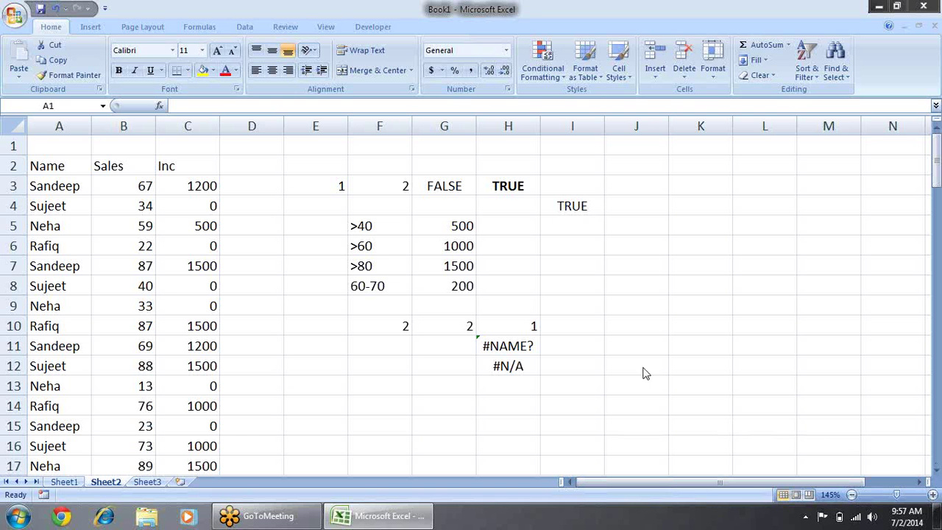
Clear the H10:H12 results, including the #NAME? and #N/A errors
{"action": "left_click", "coordinate": [506, 340]}
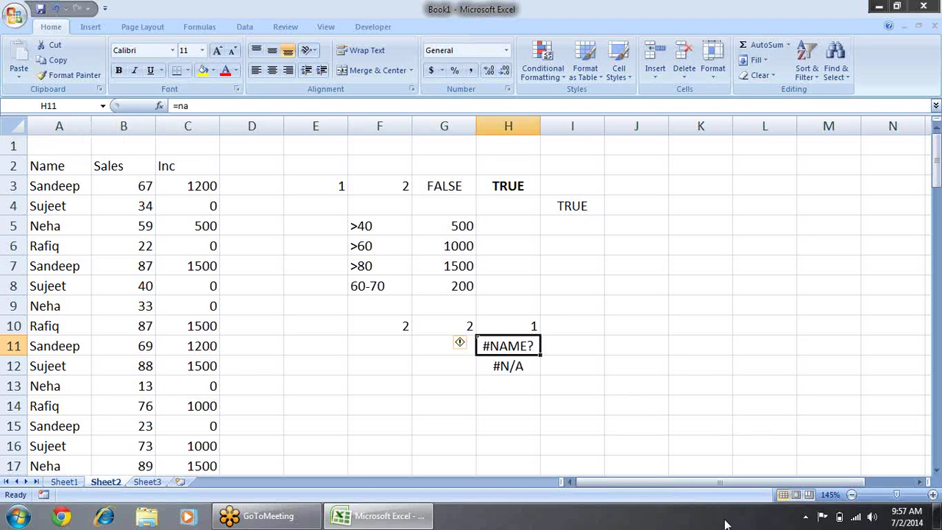
{"action": "key", "text": "shift+Down"}
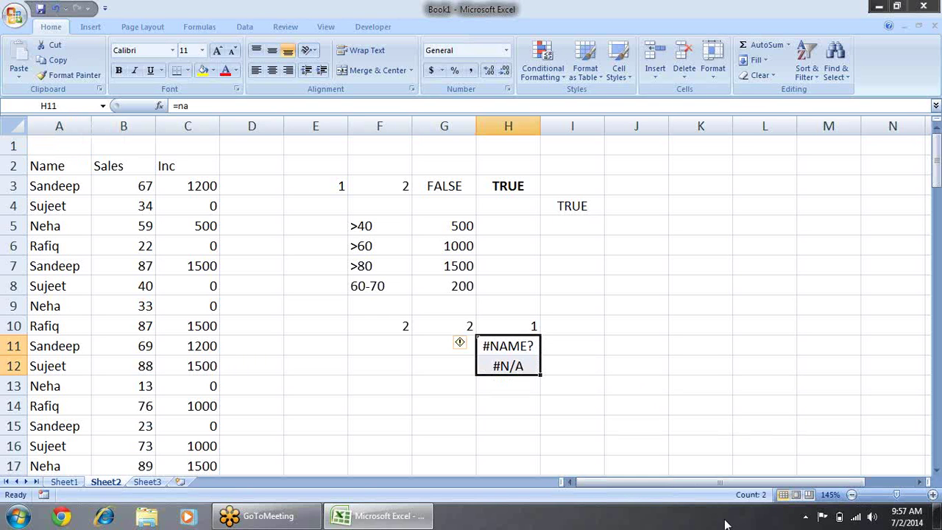
{"action": "key", "text": "Delete"}
{"action": "key", "text": "Up"}
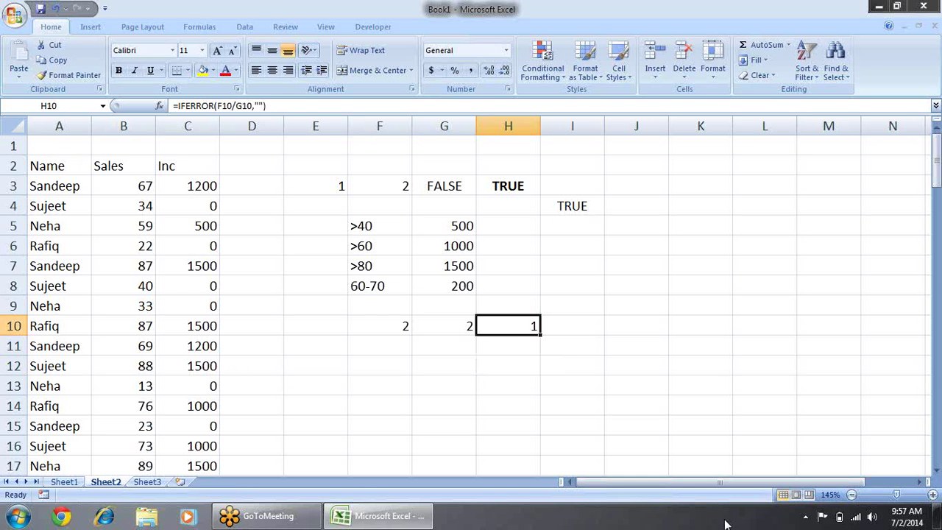
{"action": "key", "text": "Delete"}
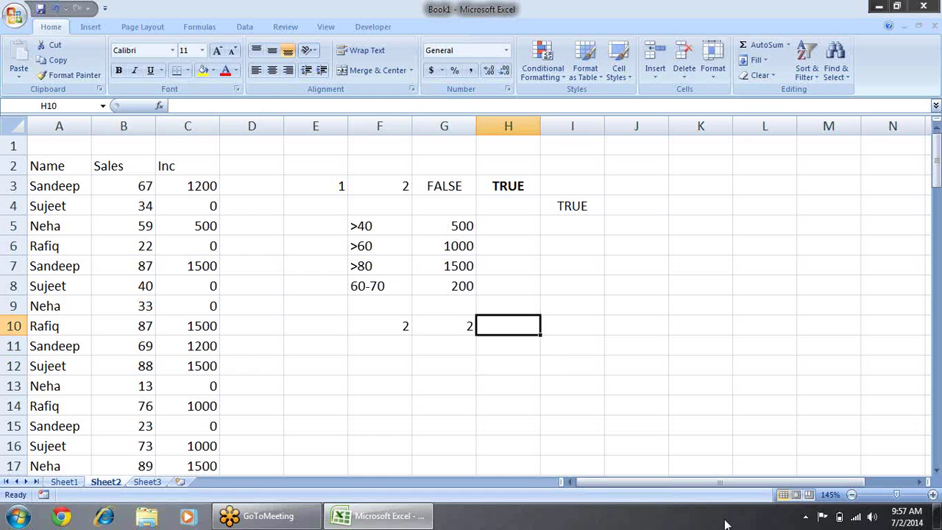
Apply All Borders to the F10:H18 range
{"action": "key", "text": "Left"}
{"action": "key", "text": "Left"}
{"action": "key", "text": "shift+Right"}
{"action": "key", "text": "shift+Right"}
{"action": "key", "text": "shift+Down"}
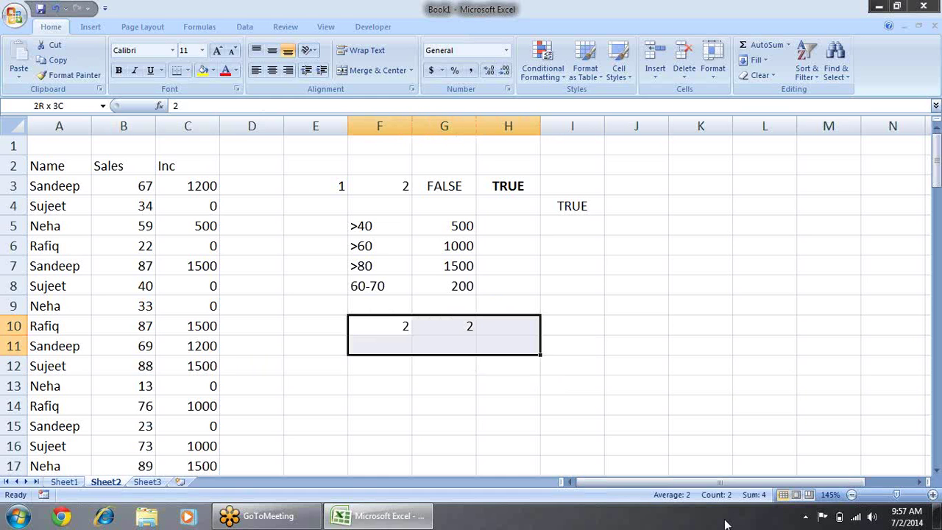
{"action": "key", "text": "shift+Down"}
{"action": "key", "text": "shift+Down"}
{"action": "key", "text": "shift+Down"}
{"action": "key", "text": "alt"}
{"action": "key", "text": "h"}
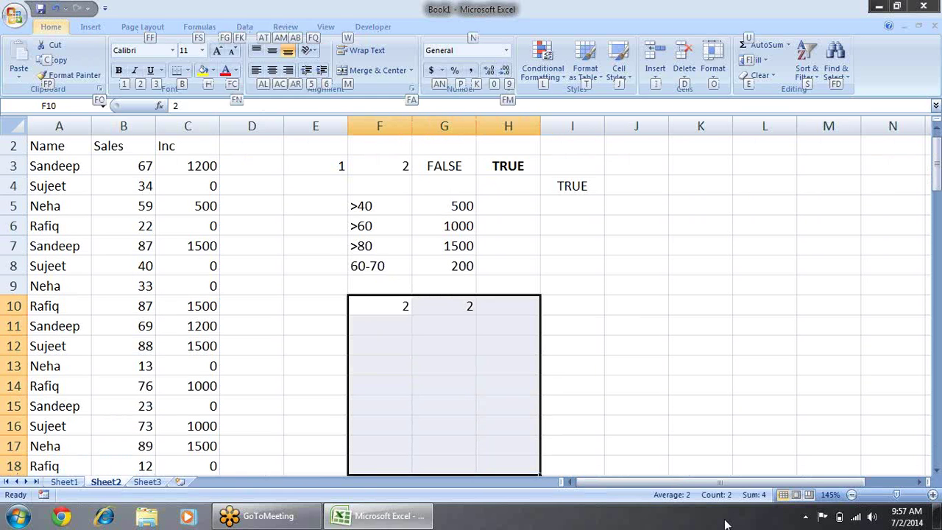
{"action": "key", "text": "b"}
{"action": "key", "text": "a"}
{"action": "key", "text": "Down"}
{"action": "key", "text": "Down"}
{"action": "key", "text": "Down"}
{"action": "key", "text": "Down"}
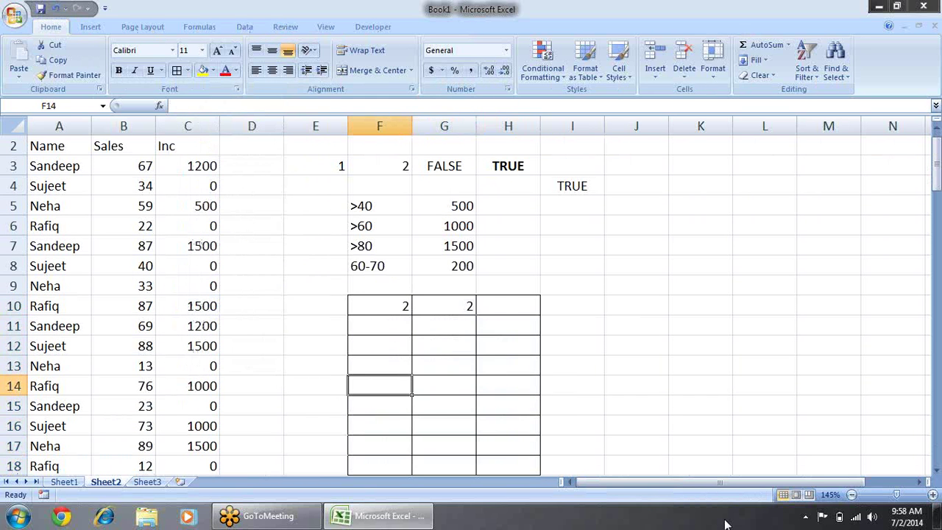
{"action": "key", "text": "Down"}
{"action": "key", "text": "Down"}
{"action": "key", "text": "Down"}
{"action": "key", "text": "Down"}
{"action": "key", "text": "Down"}
{"action": "key", "text": "Up"}
{"action": "key", "text": "Up"}
{"action": "key", "text": "Up"}
{"action": "key", "text": "Up"}
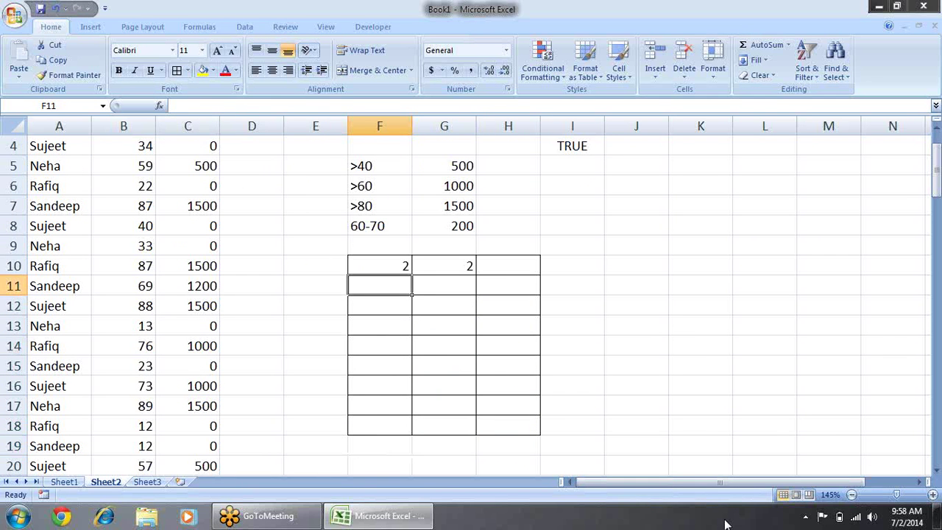
{"action": "key", "text": "Up"}
{"action": "key", "text": "Up"}
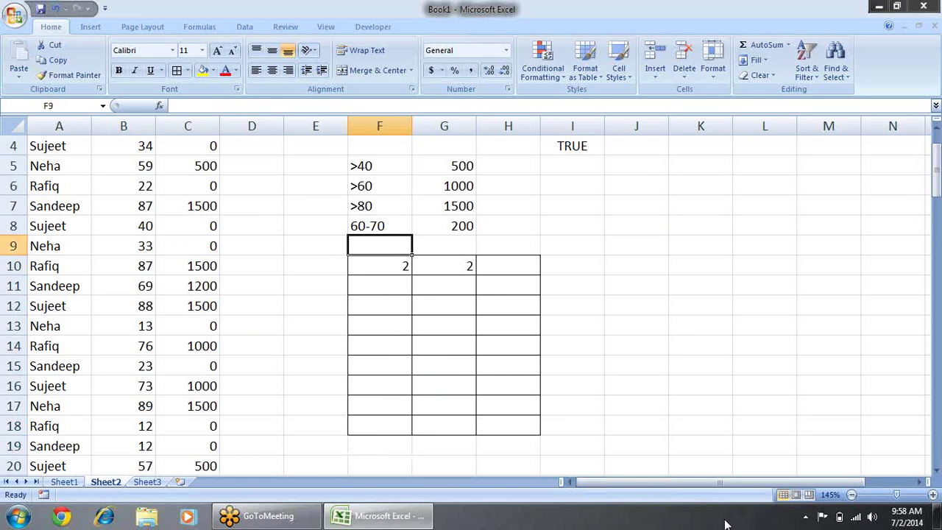
Enter =F10/G10 in H10 and fill it down to H18
{"action": "key", "text": "Down"}
{"action": "key", "text": "Right"}
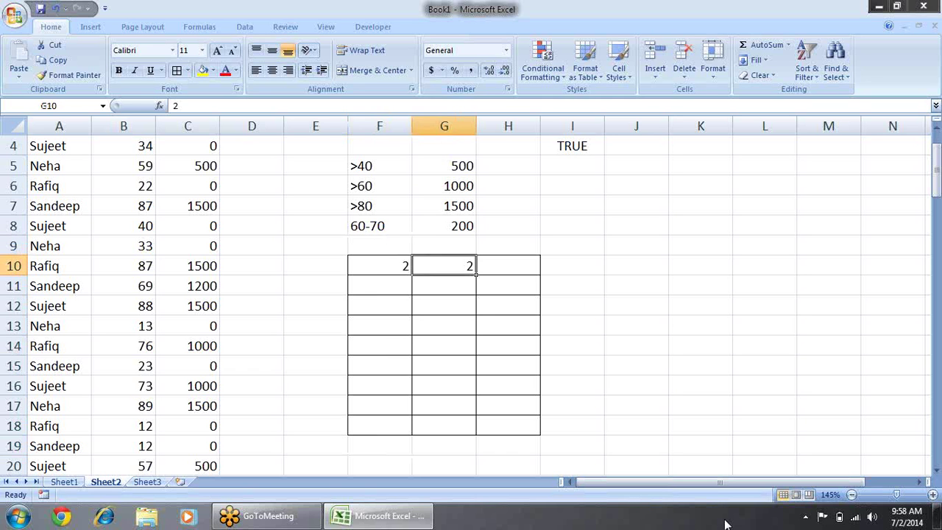
{"action": "key", "text": "Right"}
{"action": "type", "text": "="}
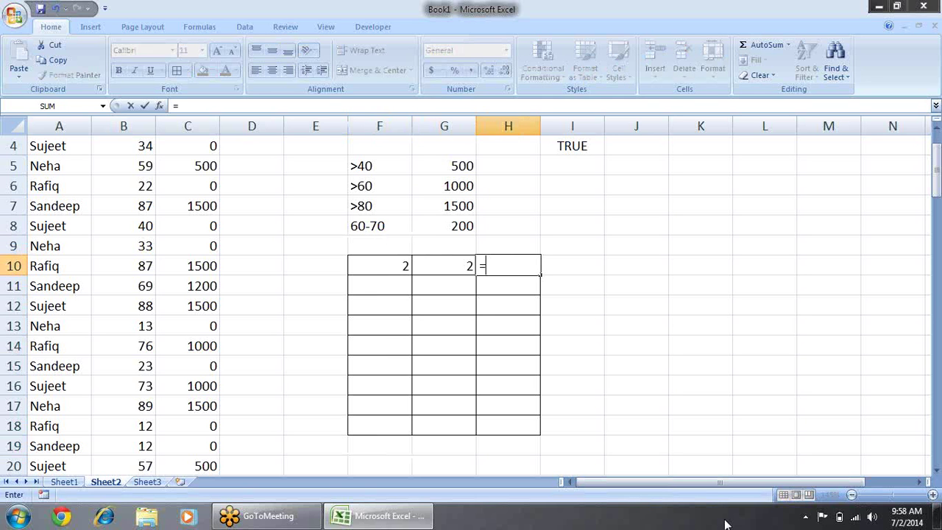
{"action": "key", "text": "Left"}
{"action": "key", "text": "Left"}
{"action": "type", "text": "/"}
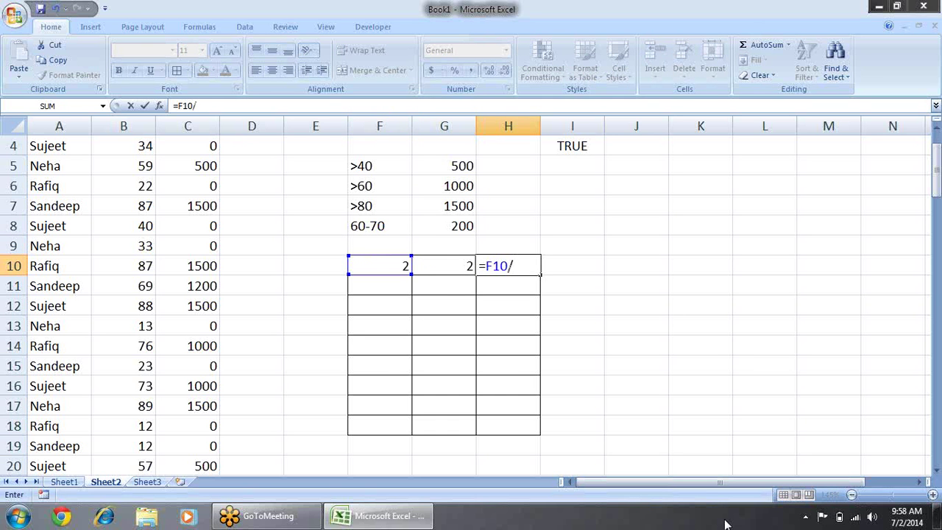
{"action": "key", "text": "Left"}
{"action": "key", "text": "Return"}
{"action": "key", "text": "Up"}
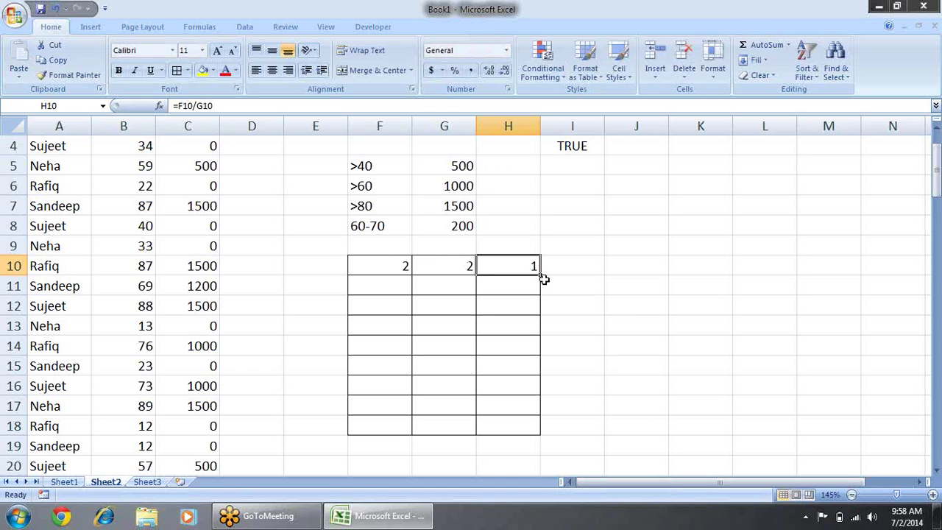
{"action": "left_click_drag", "start_coordinate": [541, 274], "coordinate": [531, 442]}
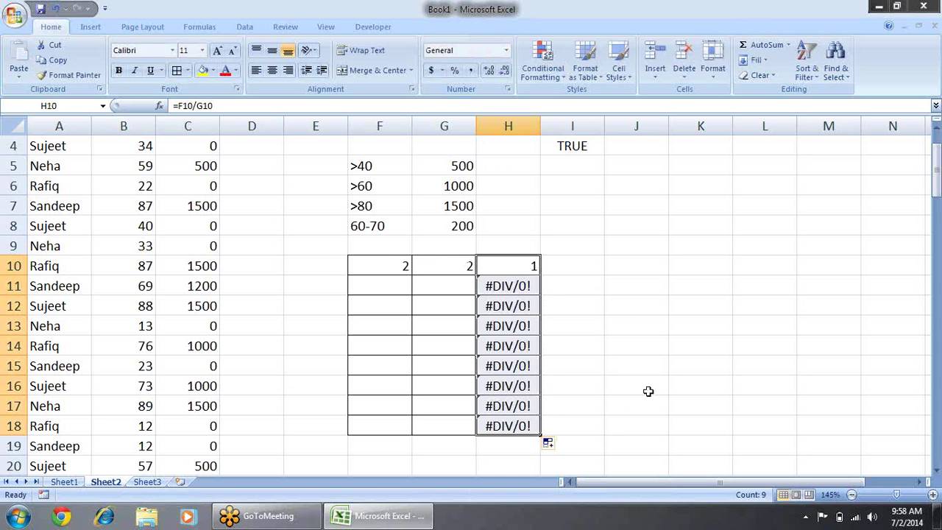
{"action": "left_click", "coordinate": [649, 343]}
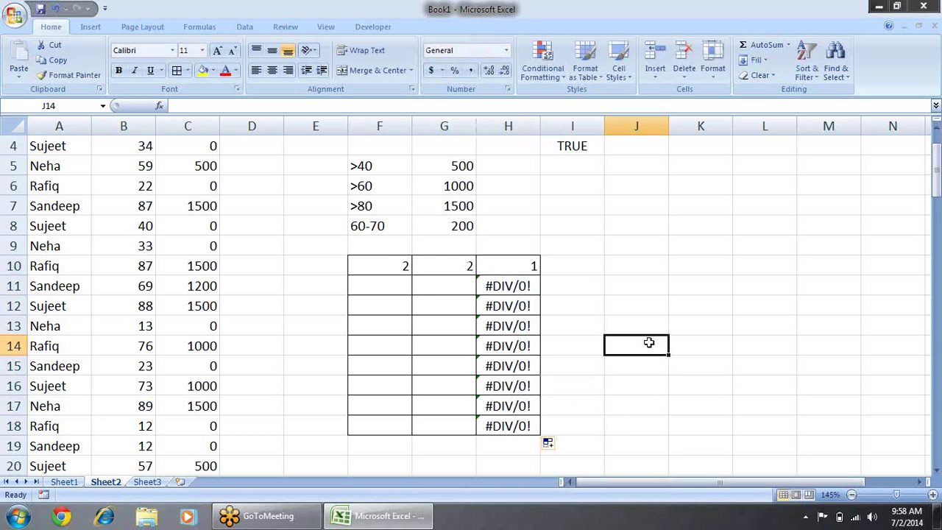
Enter the pairs 2/3 in F11:G11 and 4/5 in F12:G12
{"action": "left_click", "coordinate": [381, 286]}
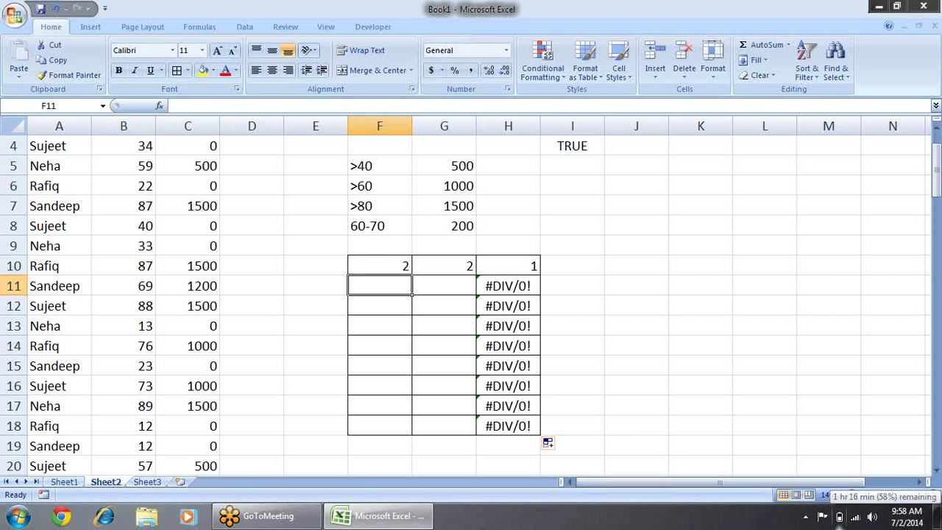
{"action": "type", "text": "2"}
{"action": "key", "text": "Tab"}
{"action": "type", "text": "3"}
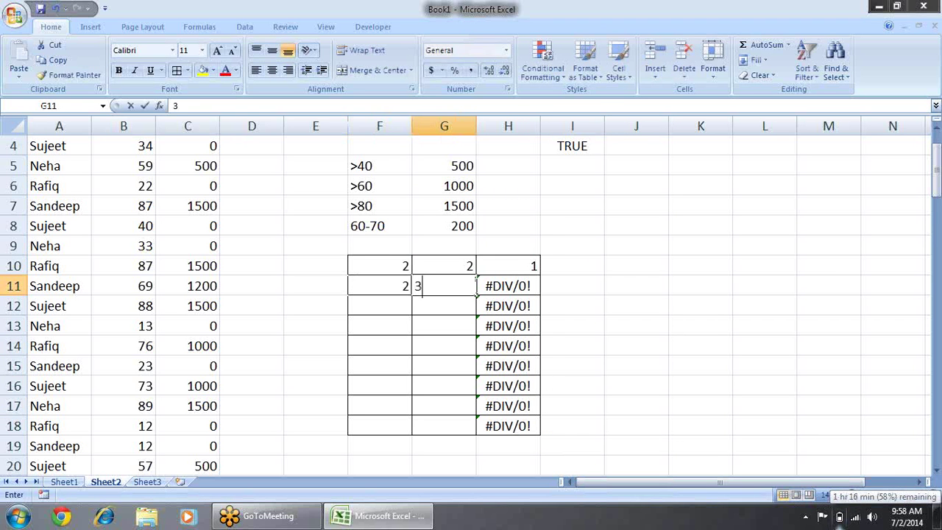
{"action": "key", "text": "Down"}
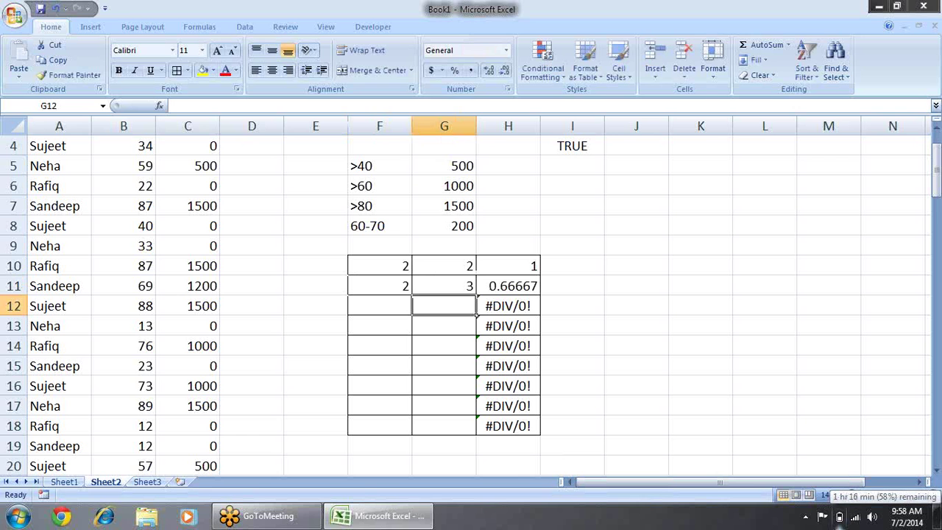
{"action": "type", "text": "5"}
{"action": "key", "text": "Left"}
{"action": "type", "text": "4"}
{"action": "key", "text": "Down"}
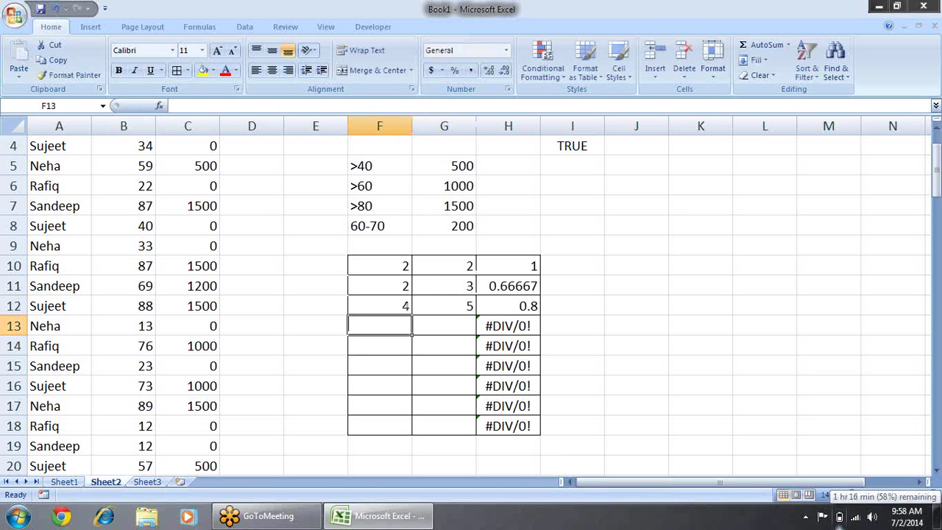
Inspect the division formulas in H12 through H14 that show #DIV/0!
{"action": "key", "text": "Right"}
{"action": "key", "text": "Right"}
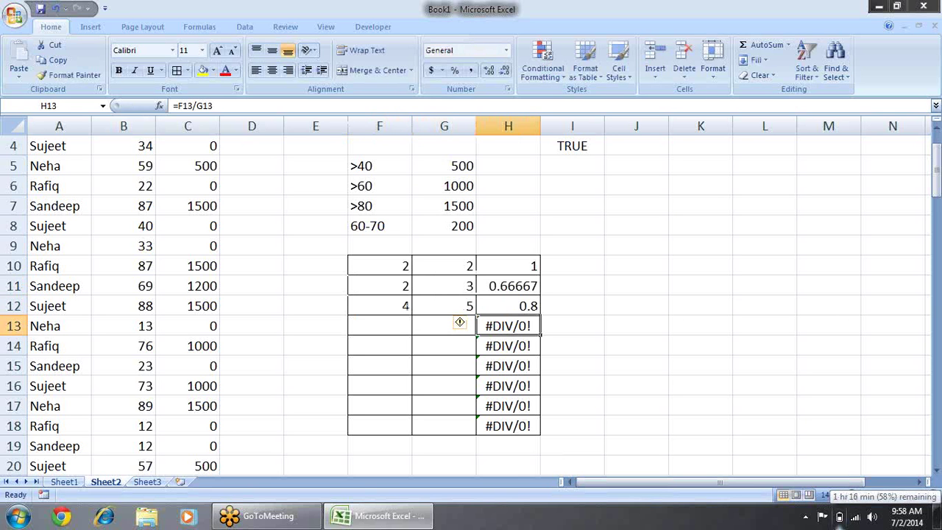
{"action": "key", "text": "shift+Down"}
{"action": "key", "text": "shift+Down"}
{"action": "key", "text": "shift+Down"}
{"action": "key", "text": "shift+Down"}
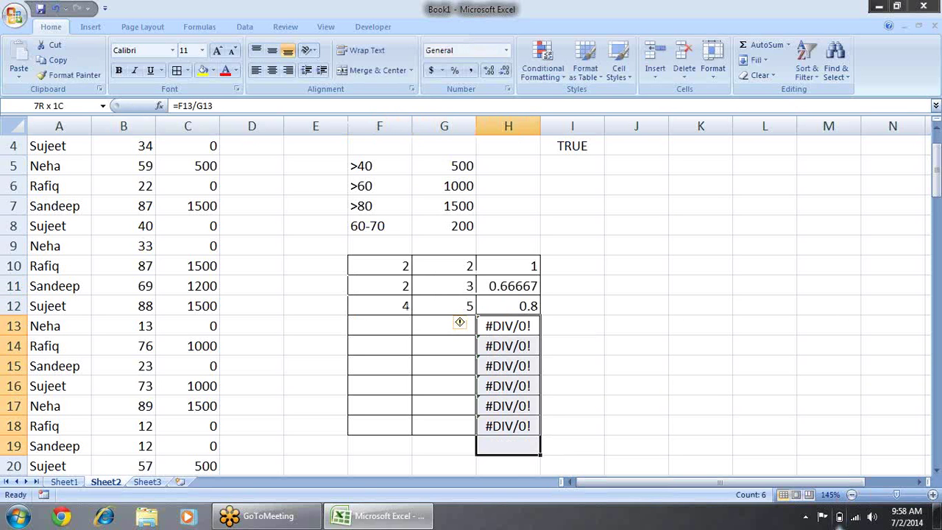
{"action": "key", "text": "Up"}
{"action": "key", "text": "Down"}
{"action": "key", "text": "Down"}
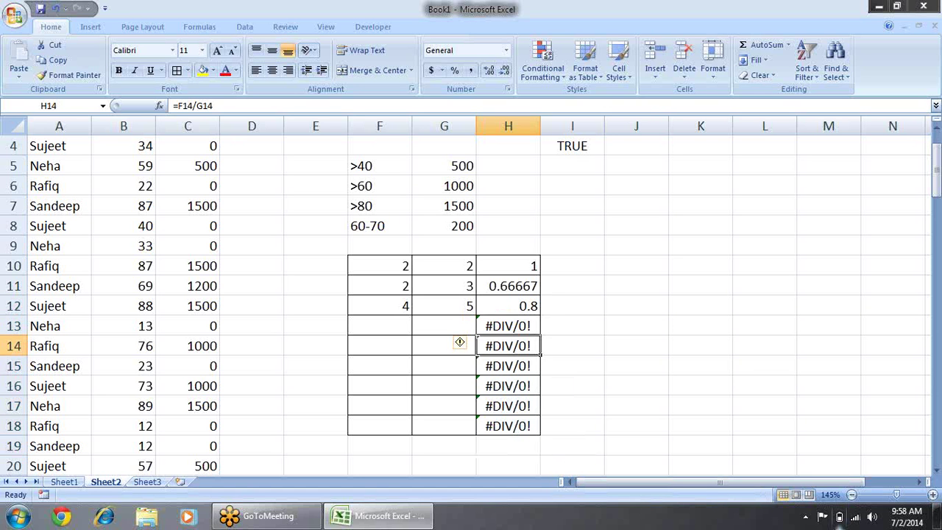
{"action": "key", "text": "Up"}
{"action": "key", "text": "Up"}
{"action": "key", "text": "Up"}
{"action": "key", "text": "Up"}
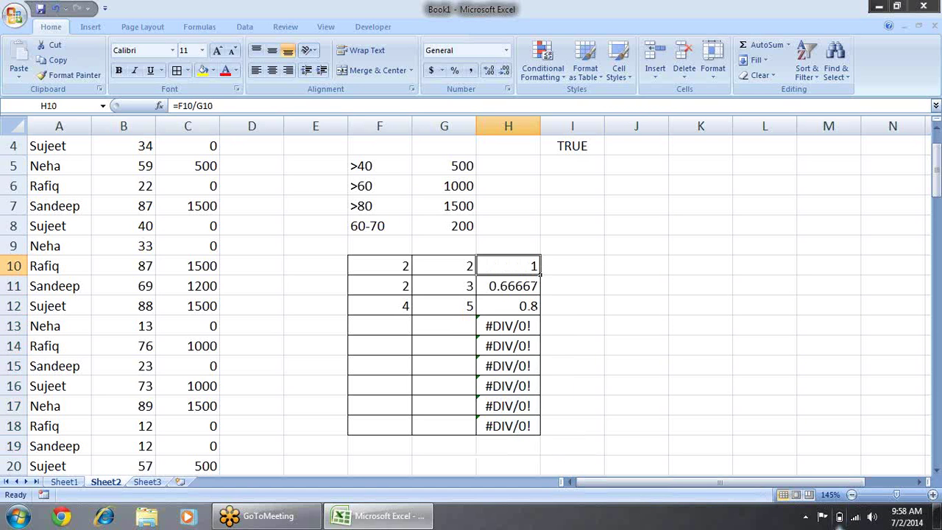
Change H10 to =IFERROR(F10/G10,"") and fill it down to H18
{"action": "double_click", "coordinate": [493, 266]}
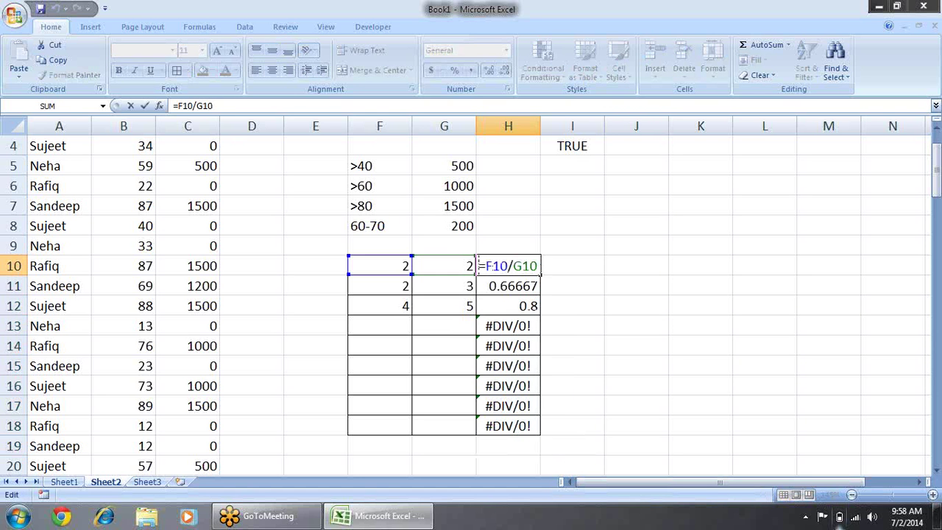
{"action": "type", "text": "if"}
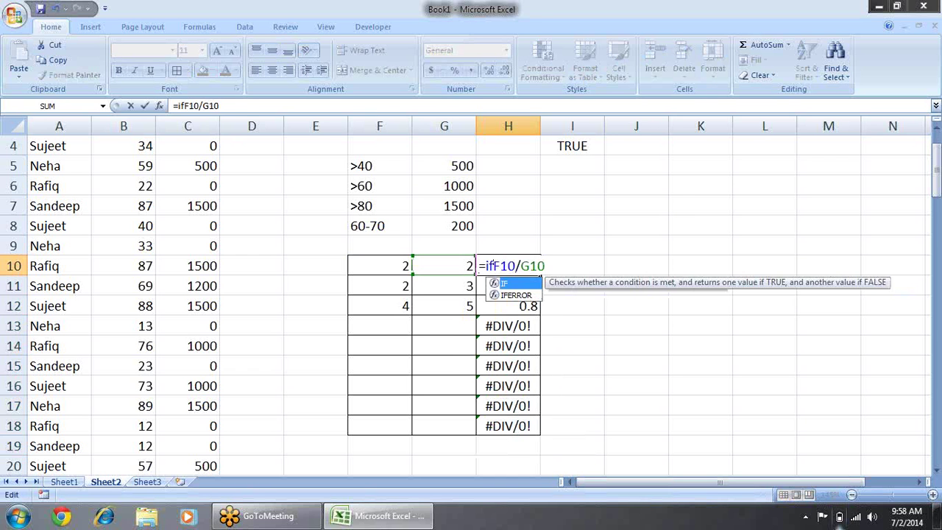
{"action": "type", "text": "e"}
{"action": "key", "text": "Tab"}
{"action": "key", "text": "End"}
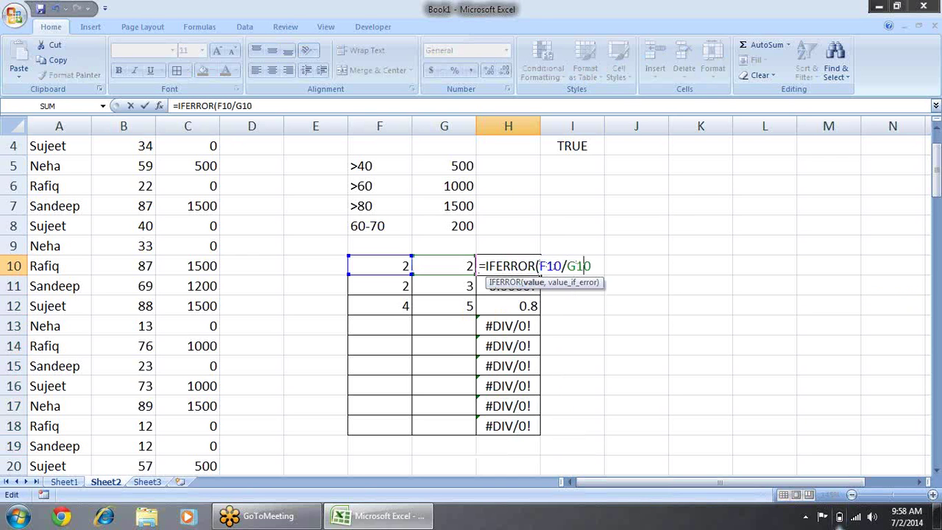
{"action": "type", "text": ",\"\""}
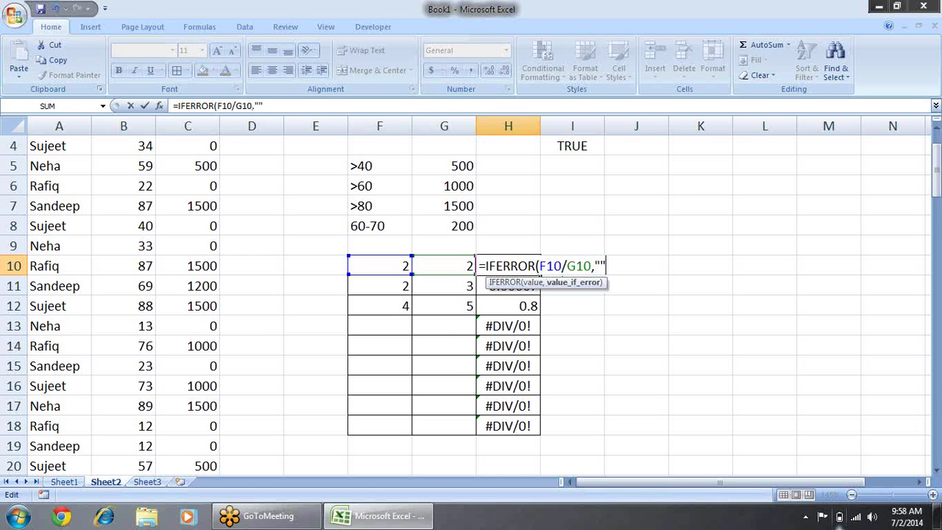
{"action": "type", "text": ")"}
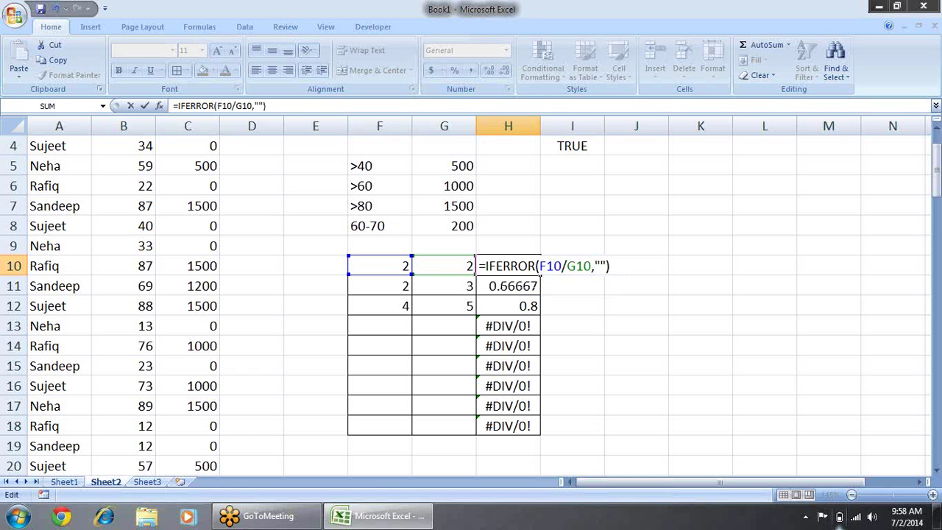
{"action": "key", "text": "Return"}
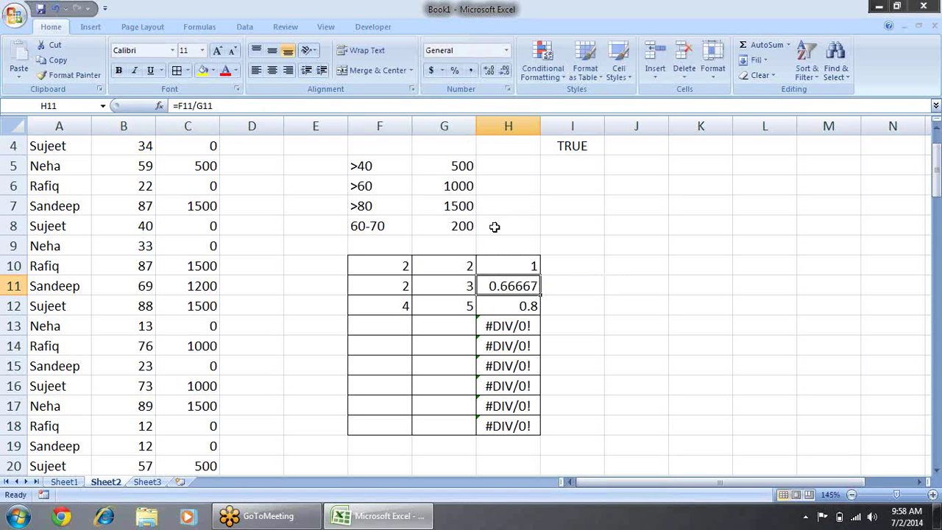
{"action": "left_click", "coordinate": [525, 270]}
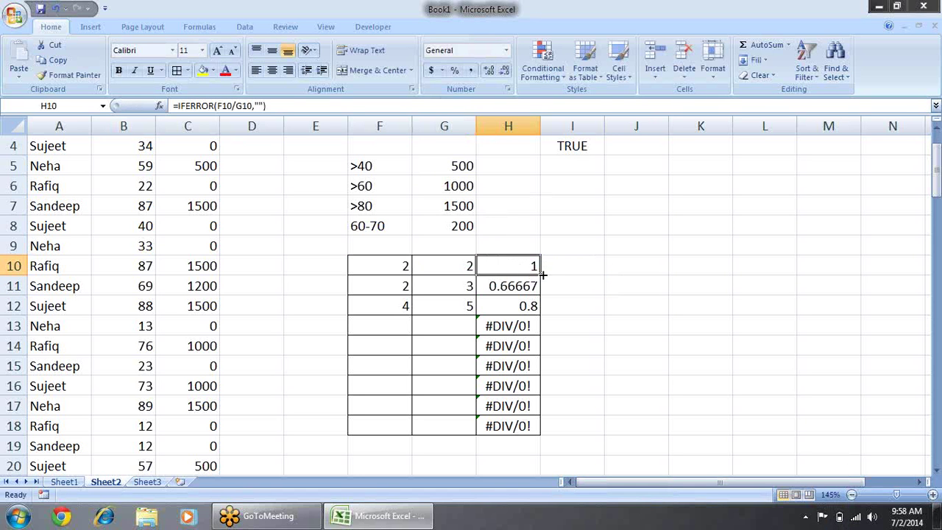
{"action": "left_click_drag", "start_coordinate": [540, 276], "coordinate": [531, 427]}
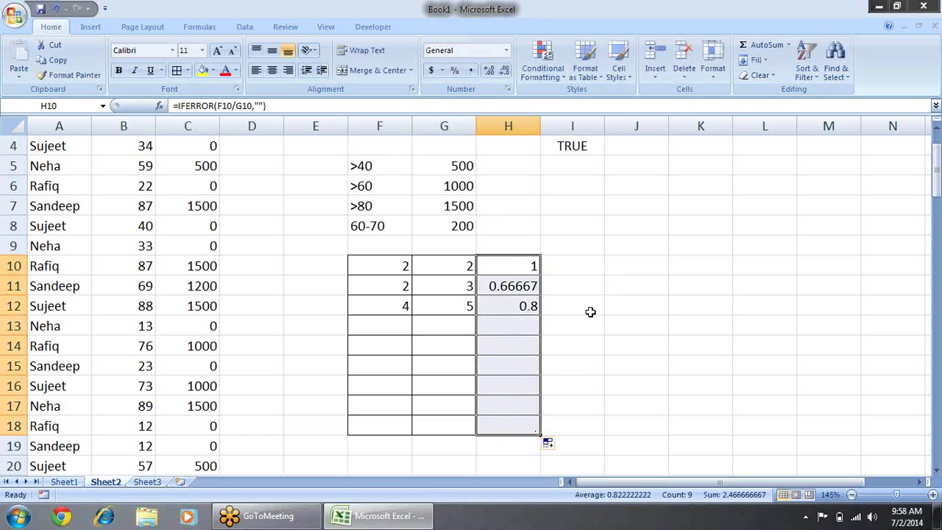
{"action": "left_click", "coordinate": [587, 309]}
Enter the pairs 5/4, 6/7 and 8/9 into F13:G15
{"action": "left_click", "coordinate": [385, 328]}
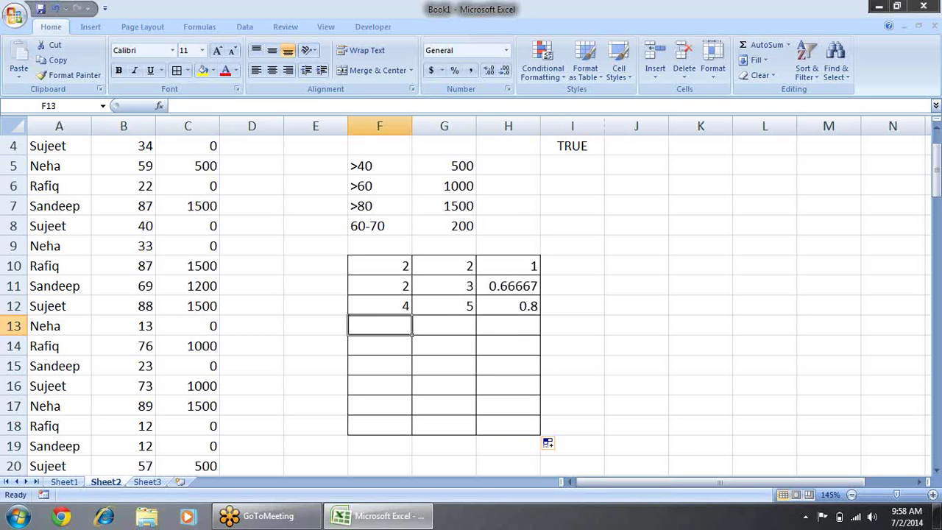
{"action": "left_click", "coordinate": [416, 326]}
{"action": "type", "text": "4"}
{"action": "key", "text": "Left"}
{"action": "type", "text": "5"}
{"action": "key", "text": "Return"}
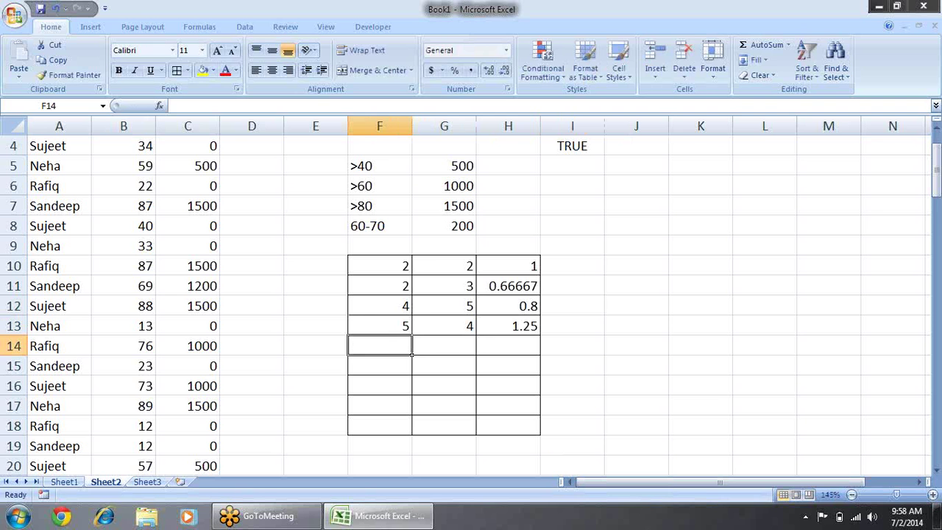
{"action": "type", "text": "6"}
{"action": "key", "text": "Right"}
{"action": "type", "text": "7"}
{"action": "key", "text": "Return"}
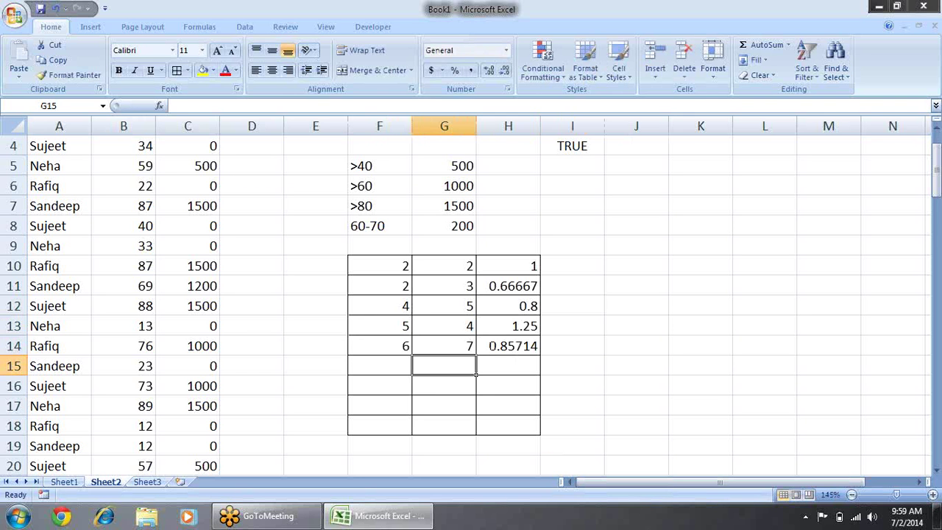
{"action": "left_click", "coordinate": [379, 366]}
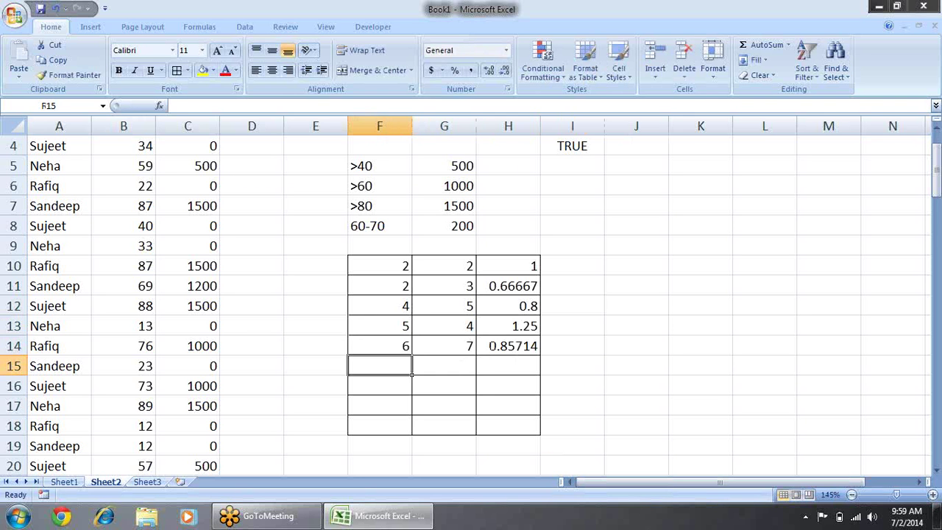
{"action": "type", "text": "8"}
{"action": "key", "text": "Right"}
{"action": "type", "text": "9"}
{"action": "key", "text": "Return"}
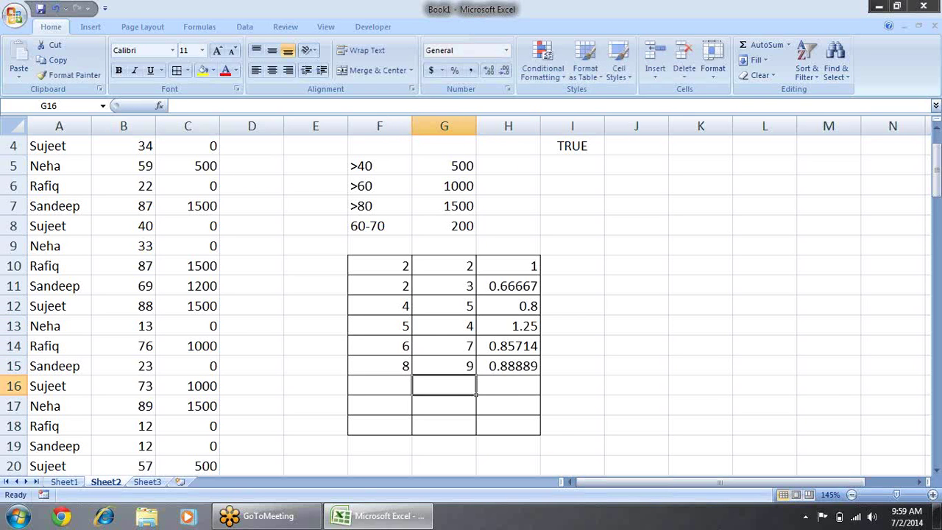